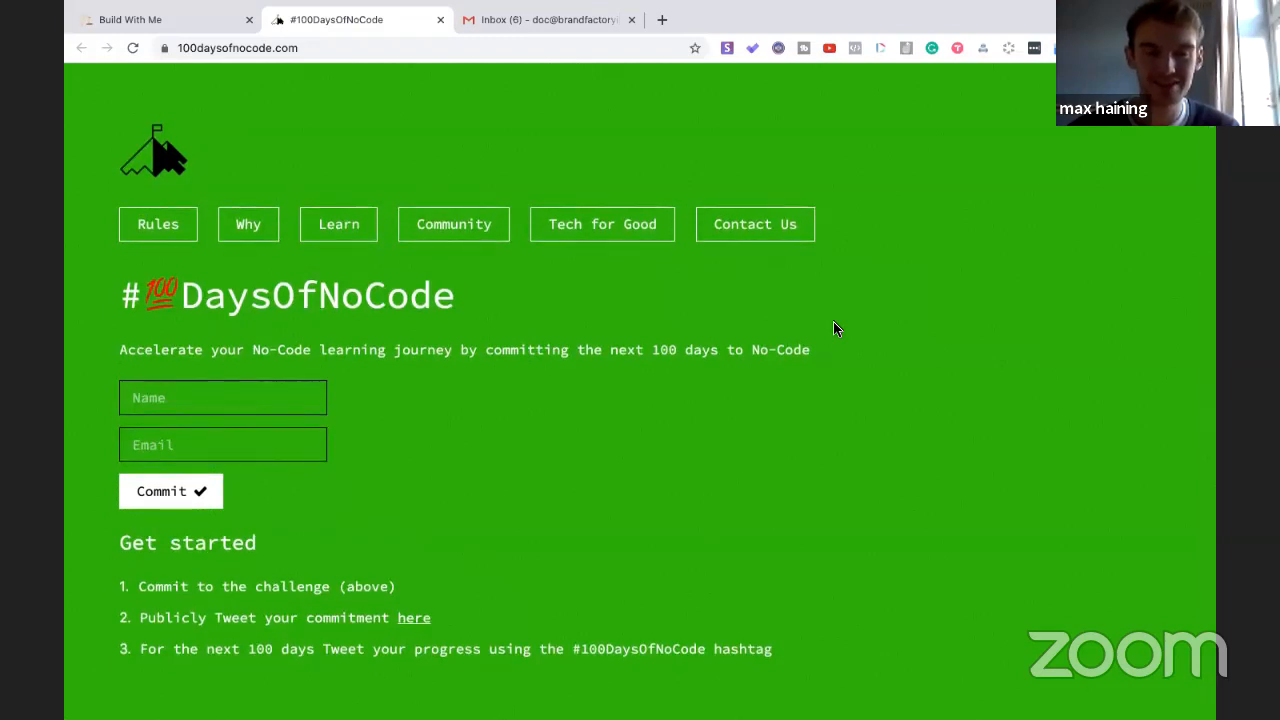
pyautogui.scroll(-1, 835, 328)
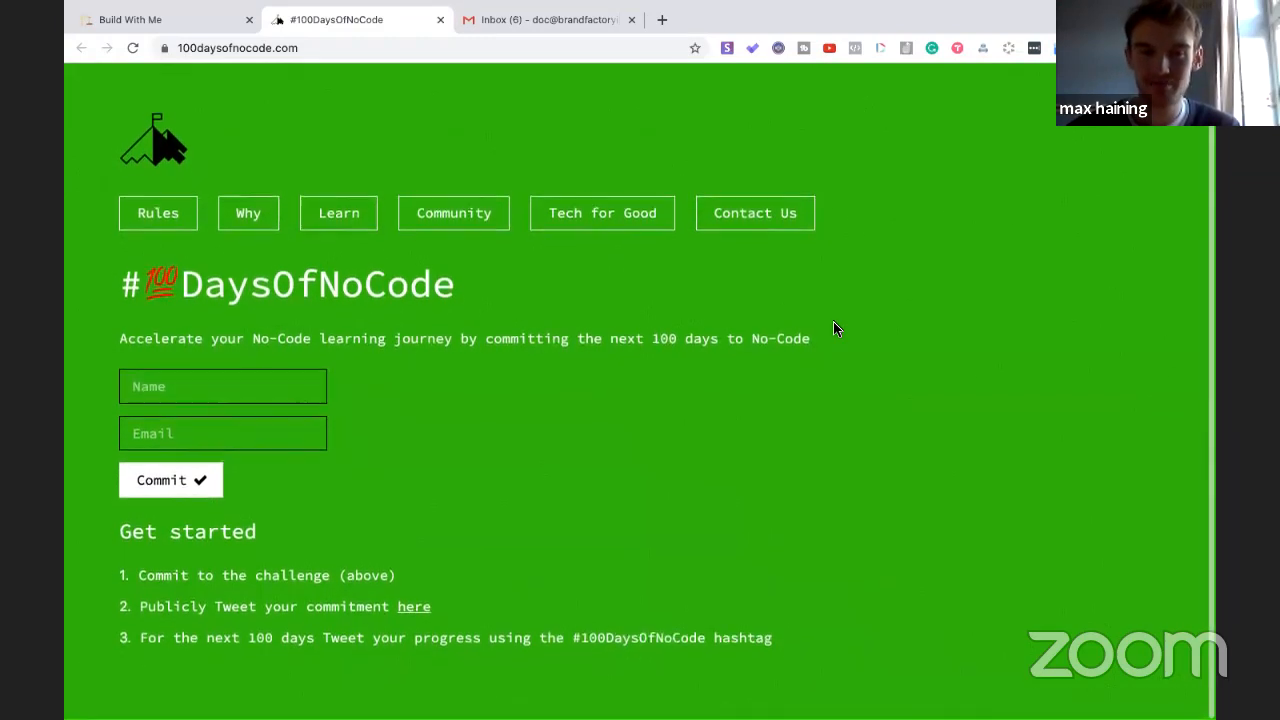
# - Add an 'Episode 49:' line below Episode 48 at the end of the Build With Me list
pyautogui.scroll(2, 835, 329)
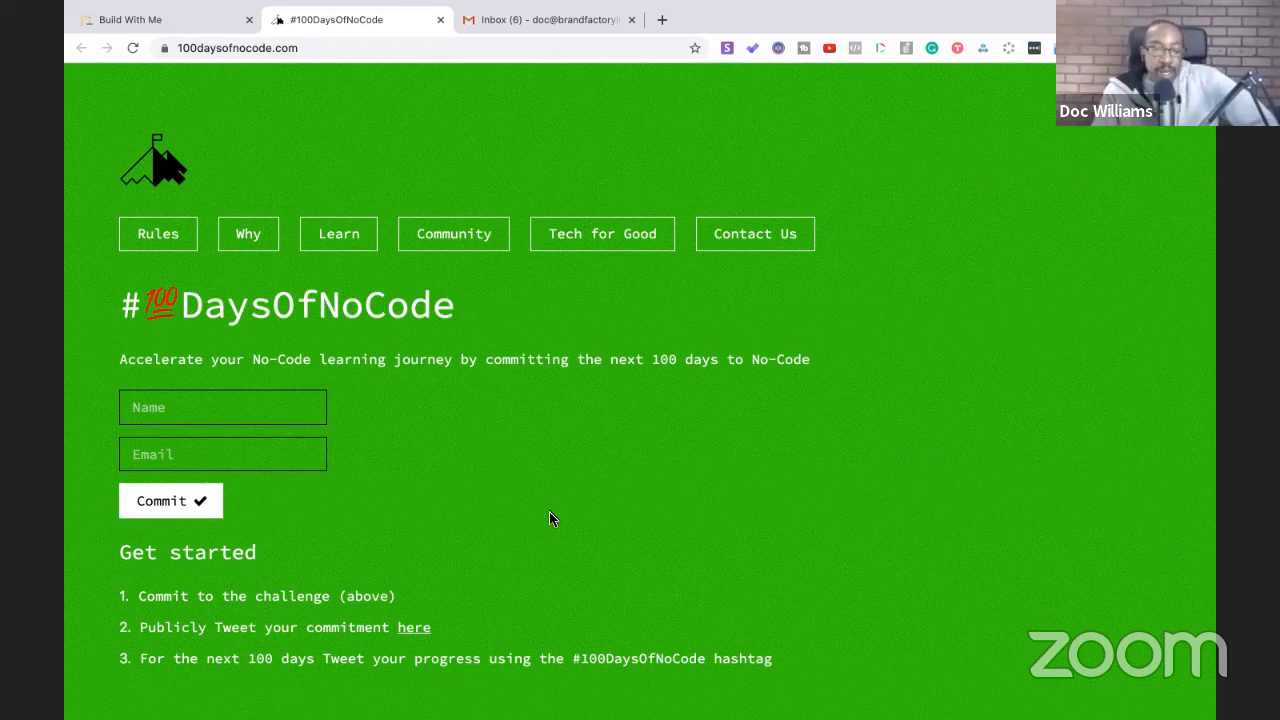
pyautogui.scroll(-2, 307, 601)
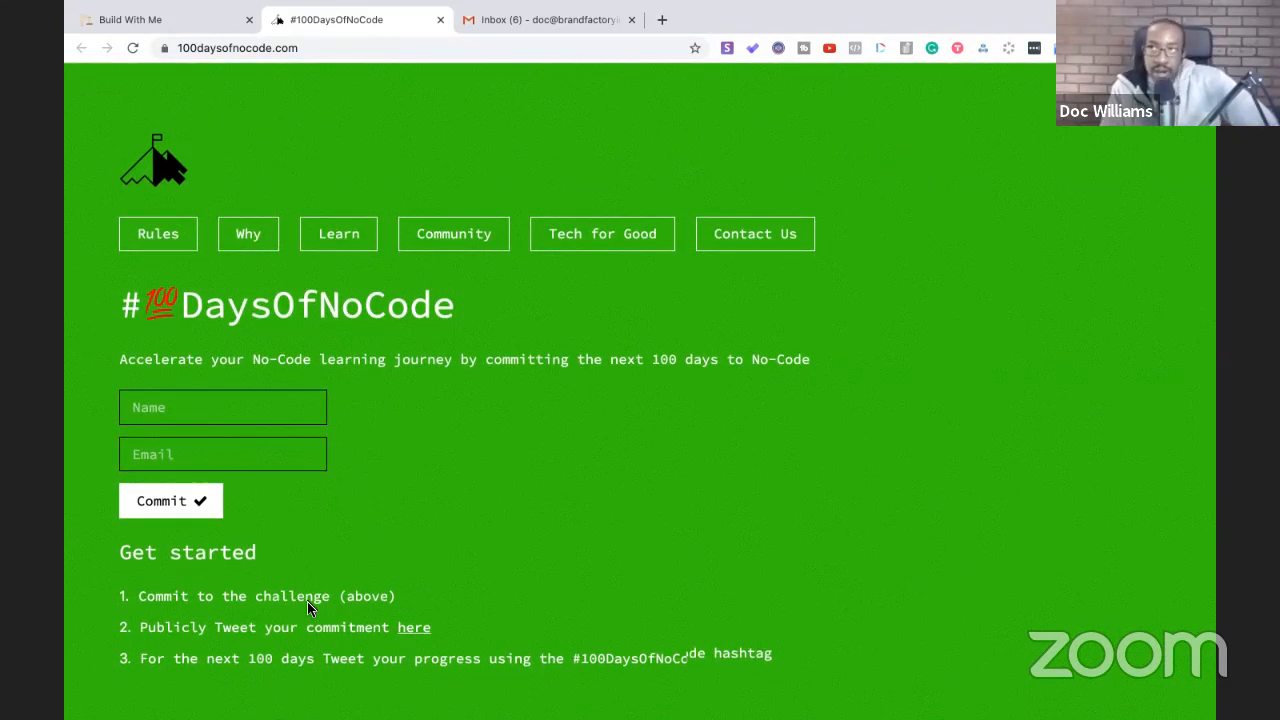
pyautogui.scroll(-1, 307, 601)
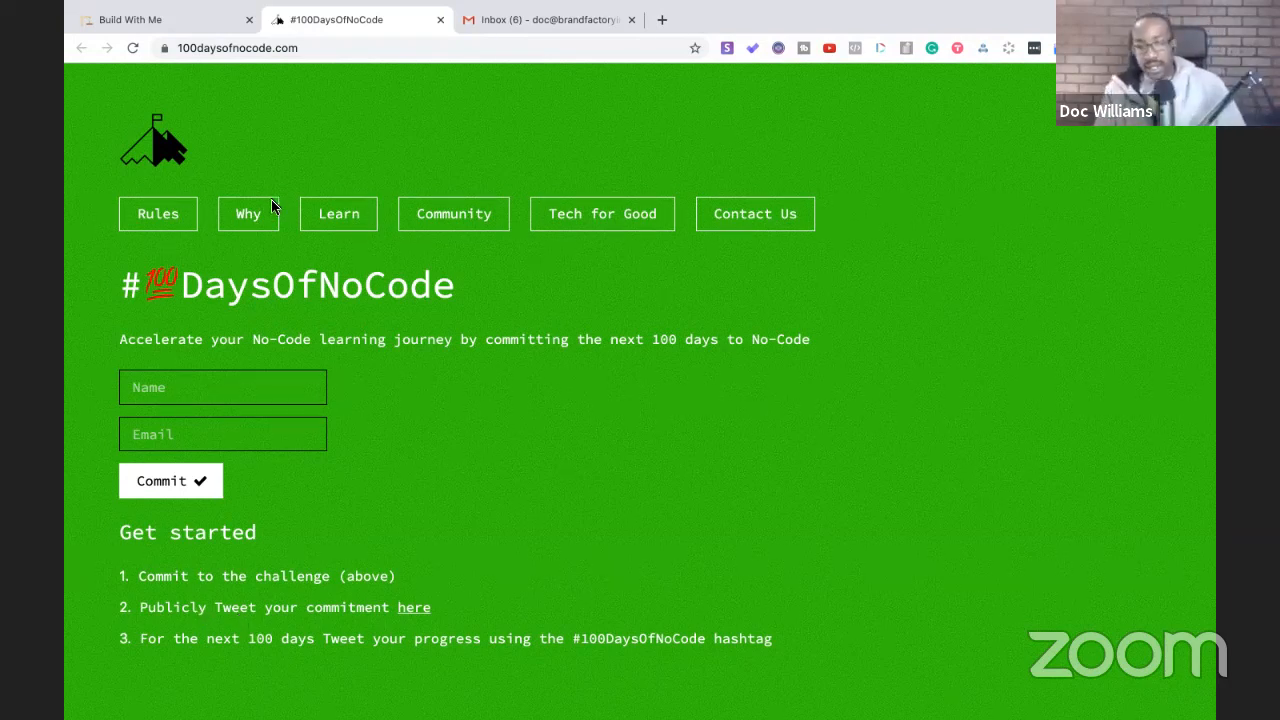
pyautogui.click(195, 30)
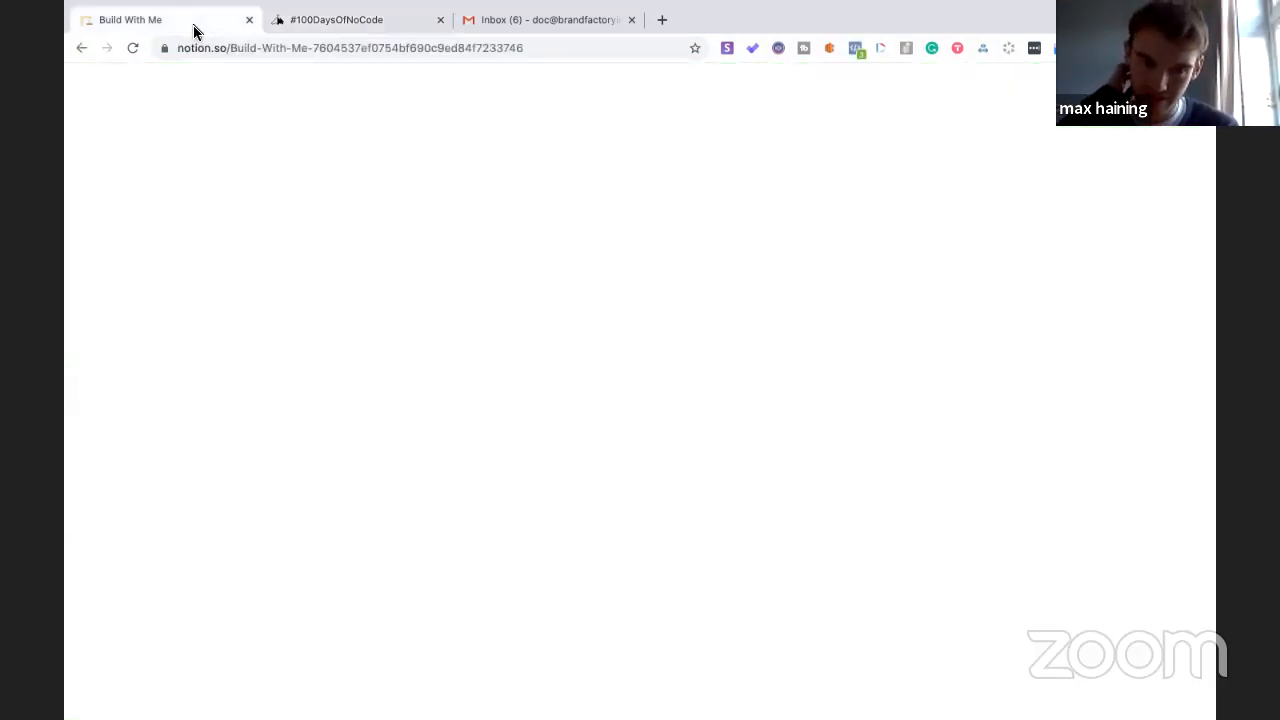
pyautogui.click(349, 22)
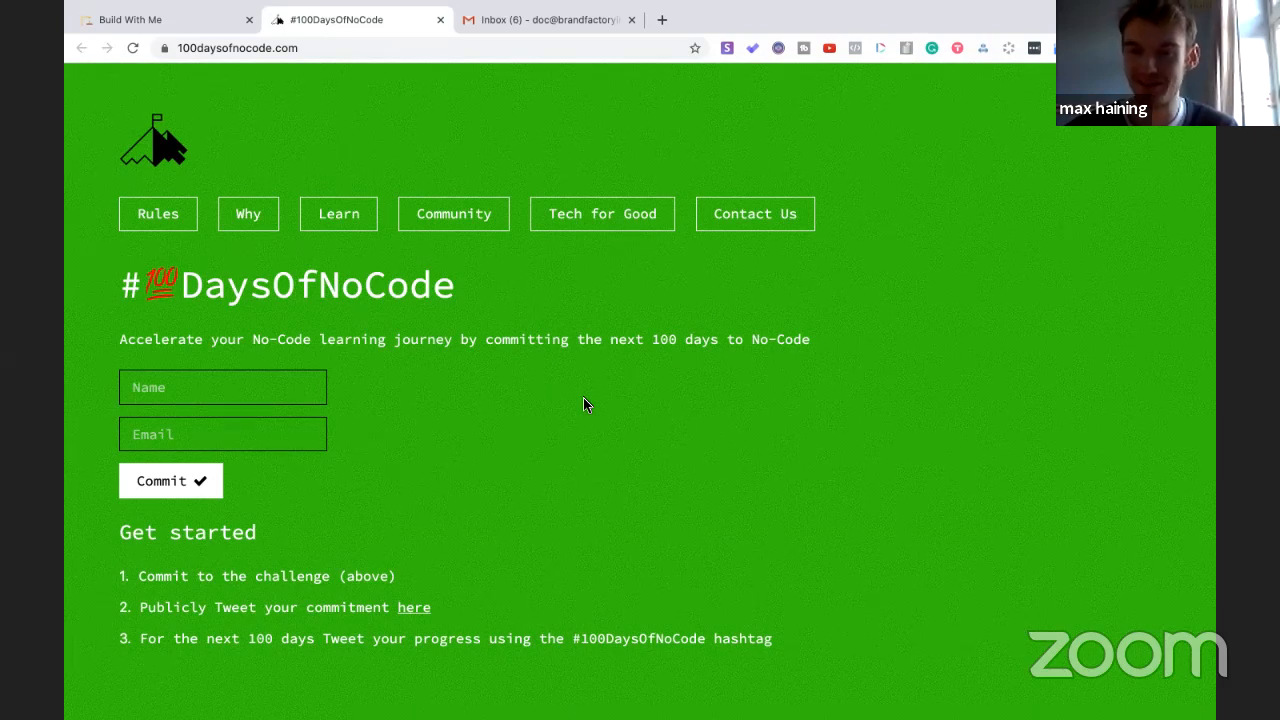
pyautogui.click(205, 22)
pyautogui.scroll(-10, 538, 418)
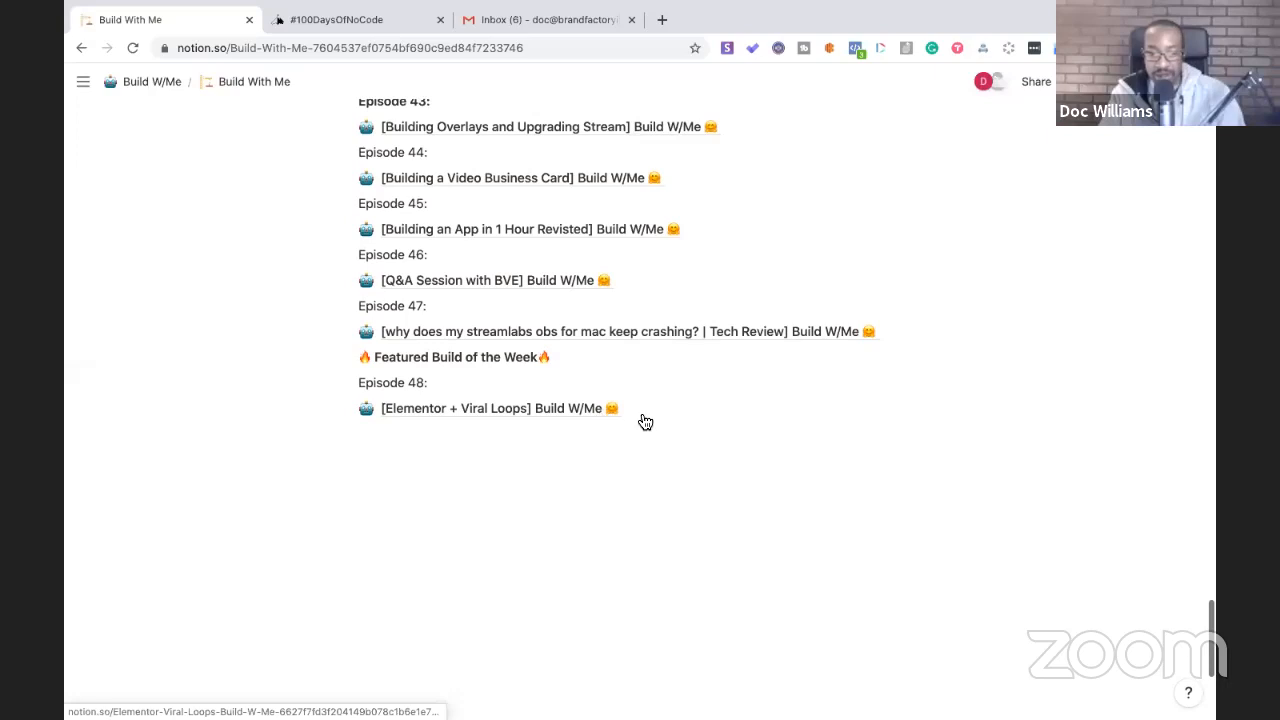
pyautogui.click(401, 432)
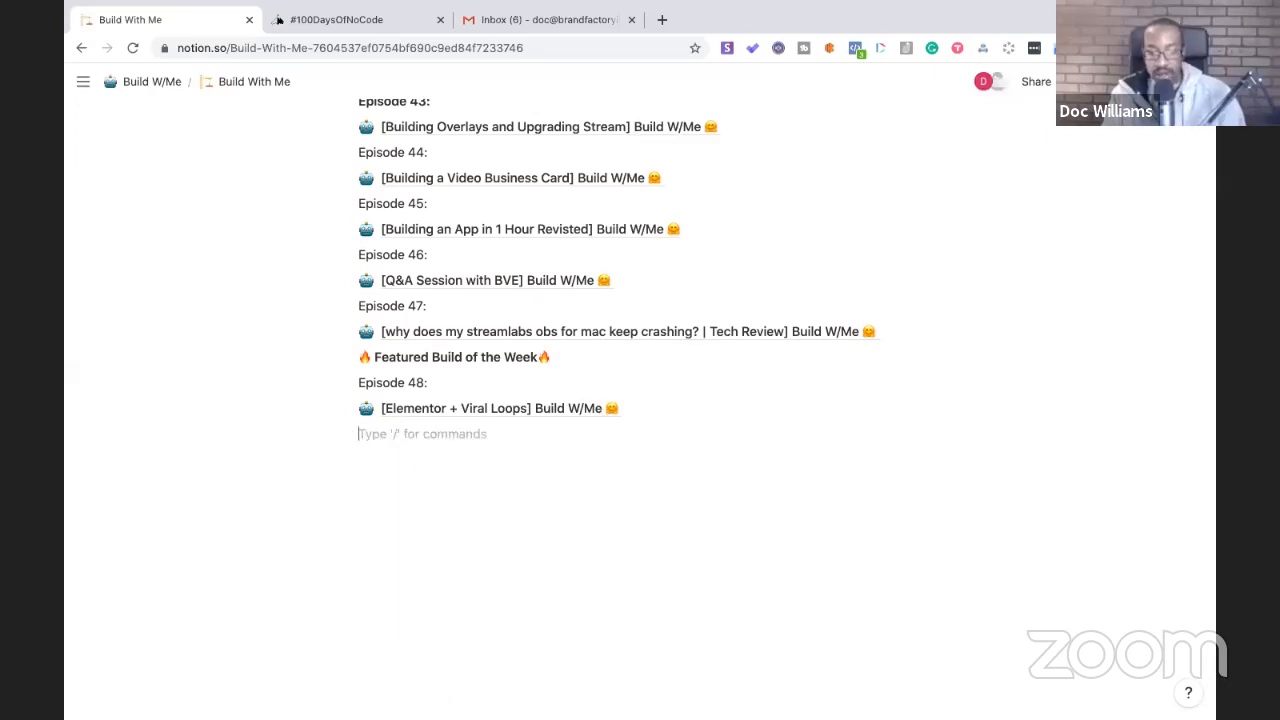
pyautogui.write('Episode 4')
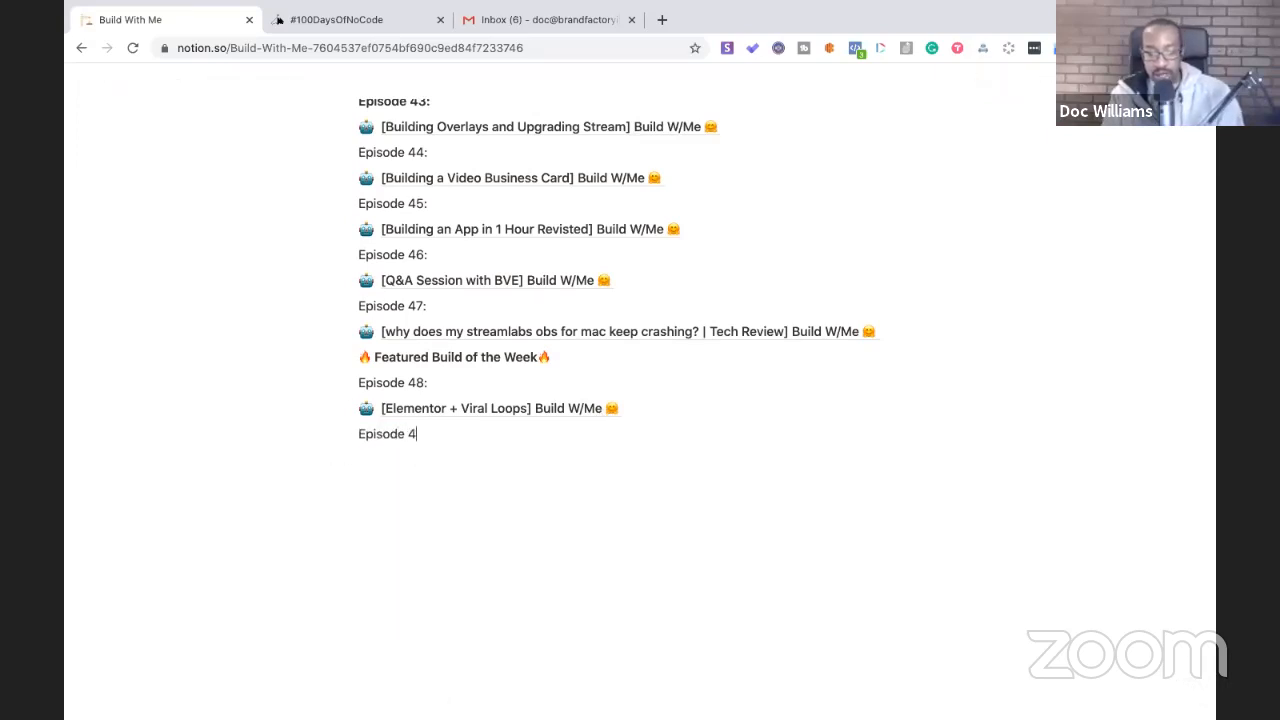
pyautogui.write('9:')
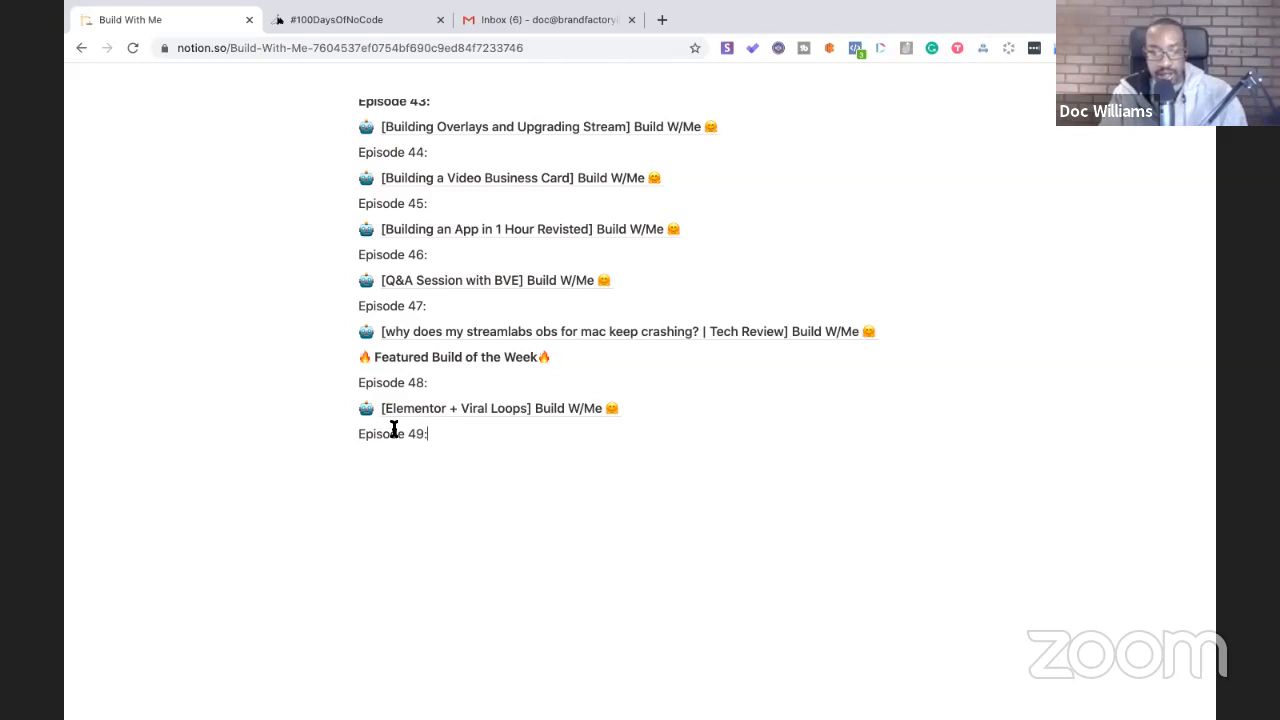
pyautogui.press('Return')
# - Open the Template Completion Model page
pyautogui.scroll(15, 383, 477)
pyautogui.moveTo(84, 82)
pyautogui.click(191, 527)
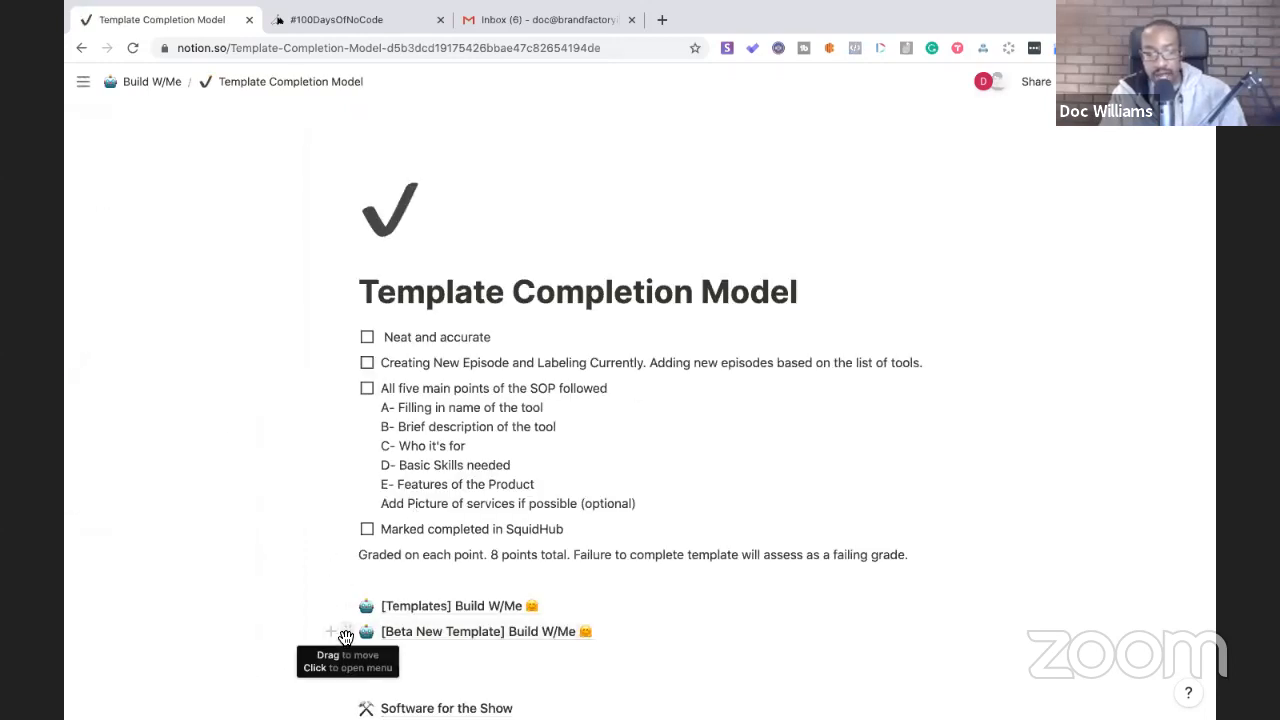
# - Duplicate the Beta New Template page link and move the copy into Build With Me
pyautogui.click(345, 637)
pyautogui.click(284, 518)
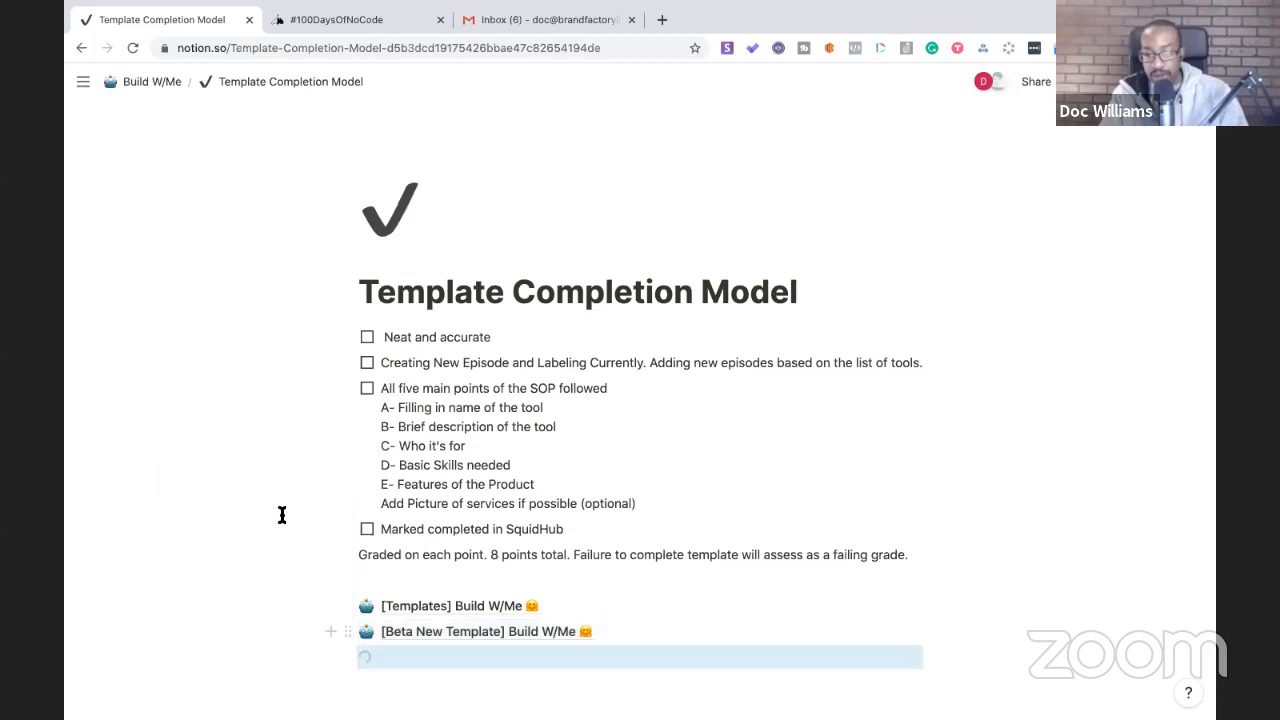
pyautogui.moveTo(346, 657); pyautogui.dragTo(189, 500)
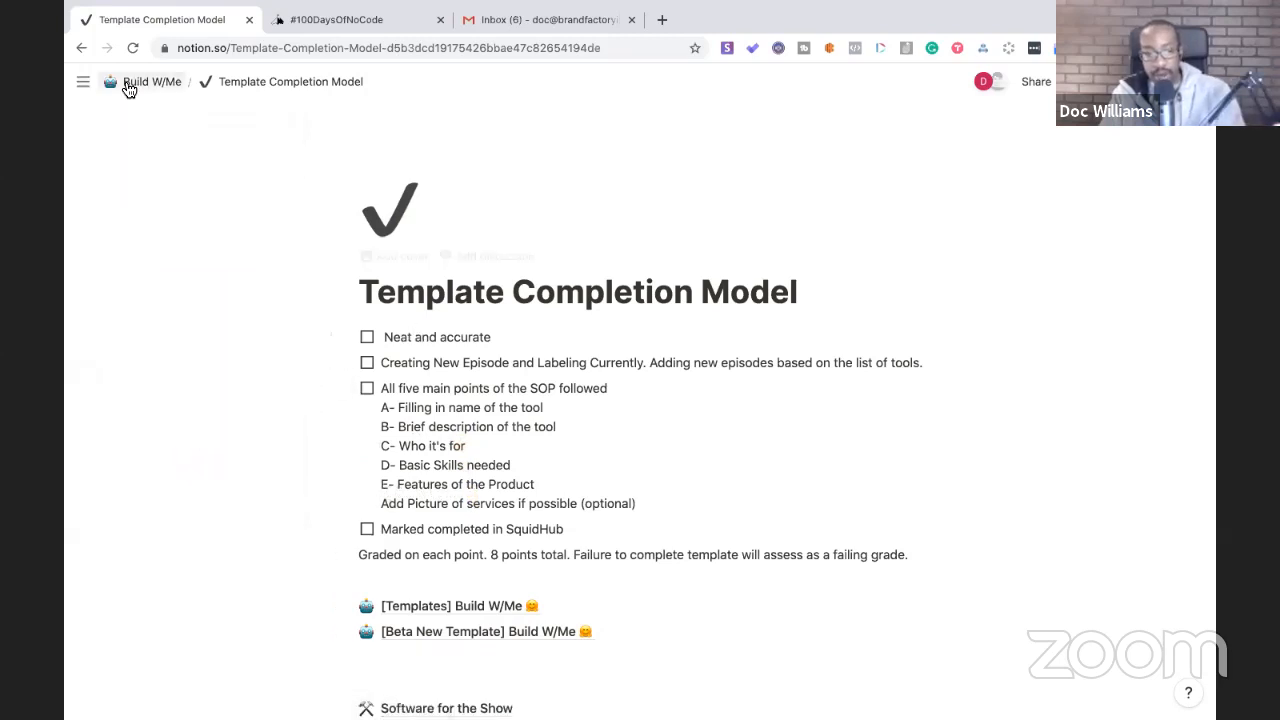
# - Drop the template copy under Episode 49 in the Build With Me list and open it
pyautogui.moveTo(120, 490)
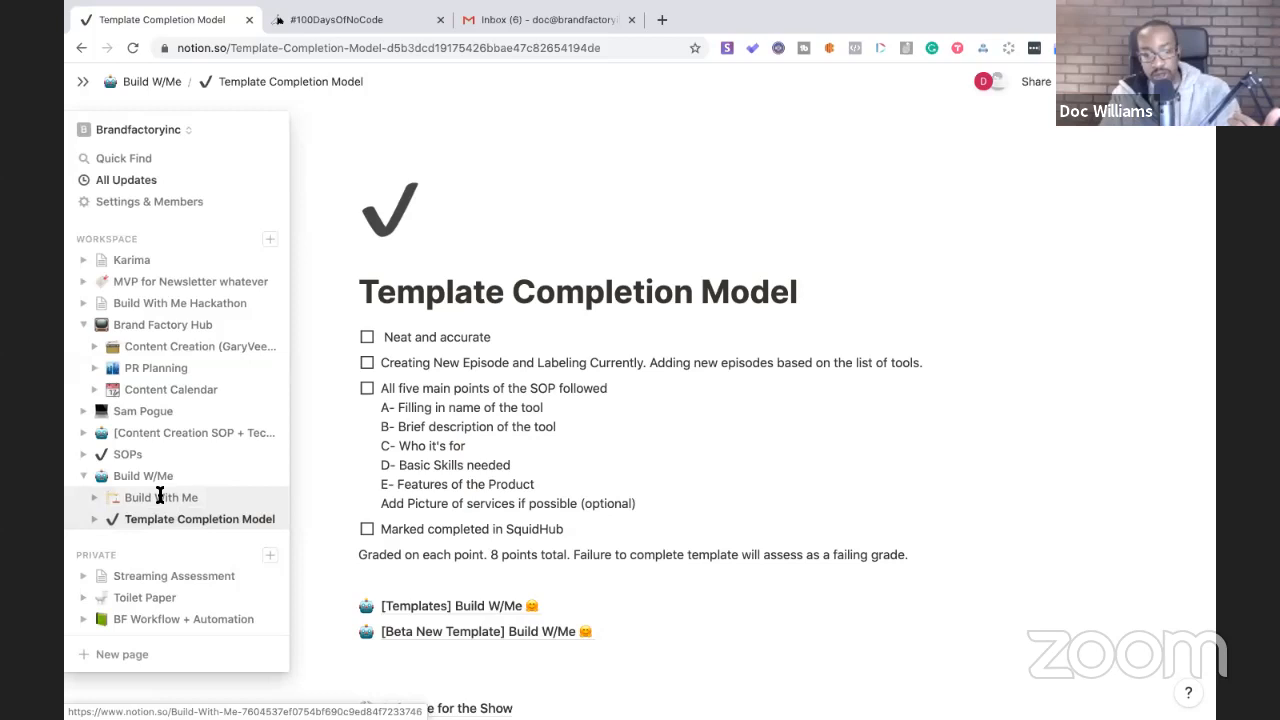
pyautogui.scroll(-3, 486, 577)
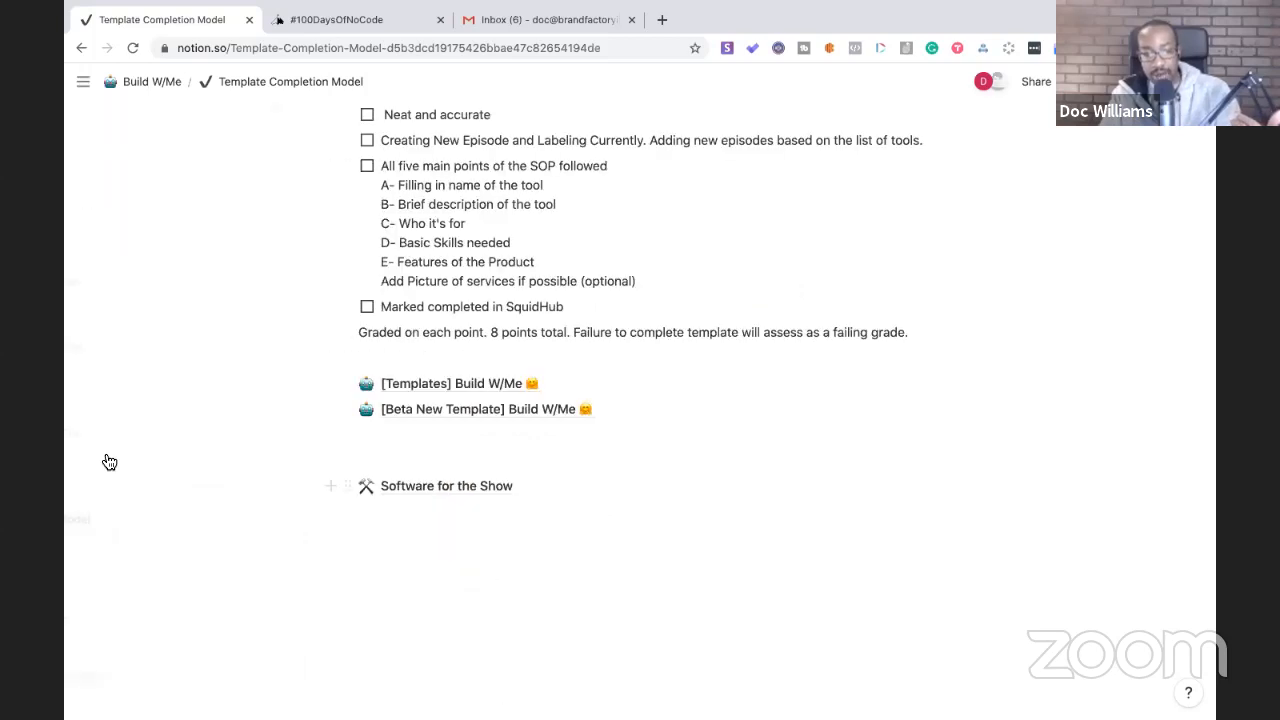
pyautogui.moveTo(110, 462)
pyautogui.click(160, 497)
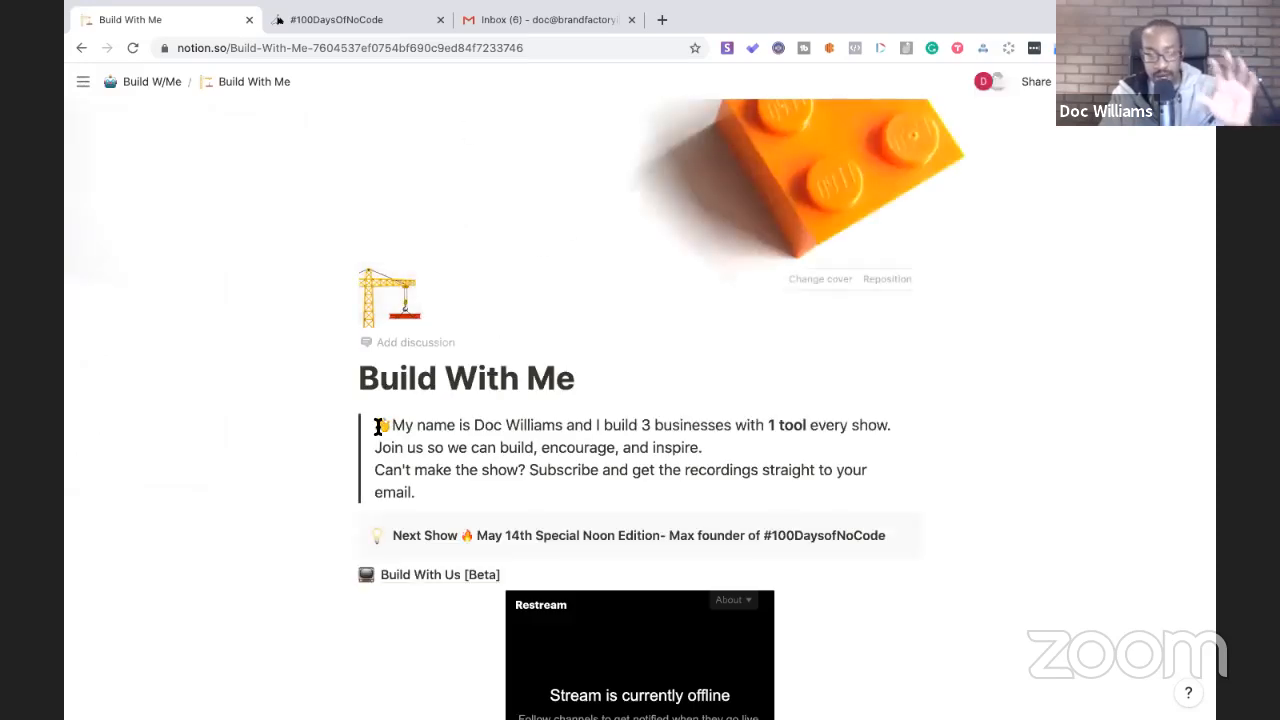
pyautogui.scroll(-20, 378, 427)
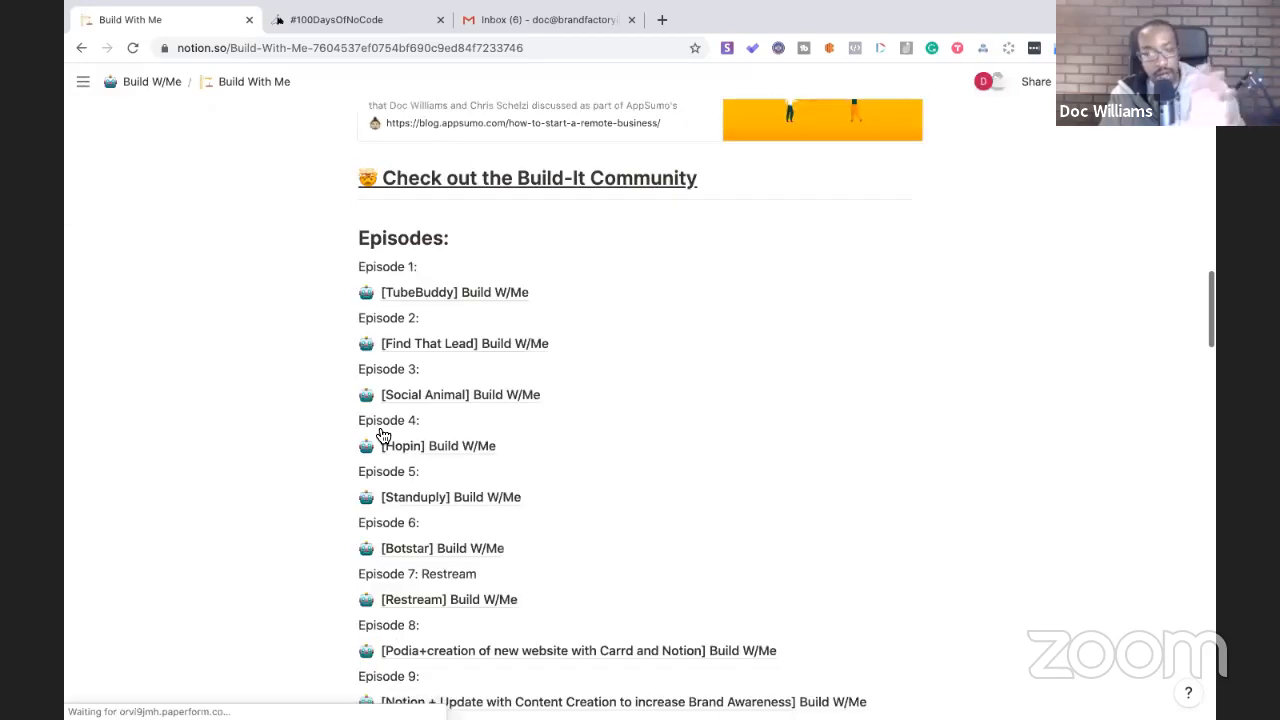
pyautogui.scroll(-10, 378, 427)
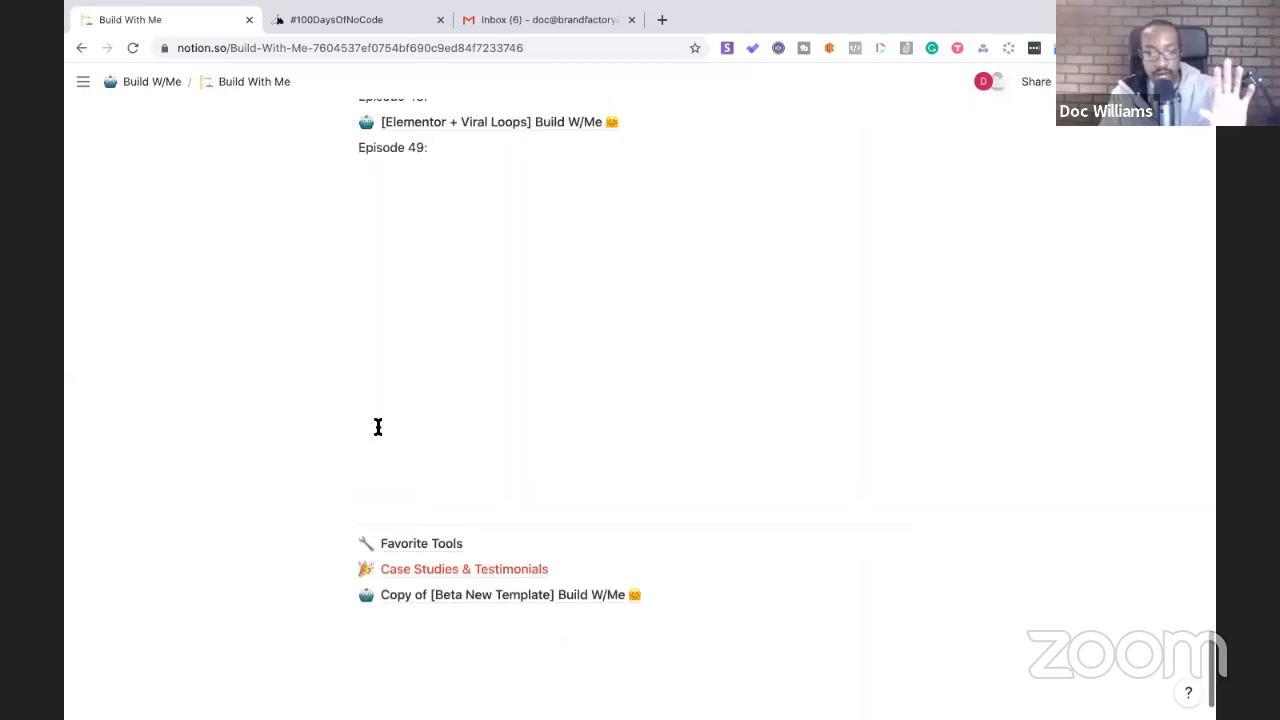
pyautogui.moveTo(352, 606); pyautogui.dragTo(349, 171)
pyautogui.click(428, 177)
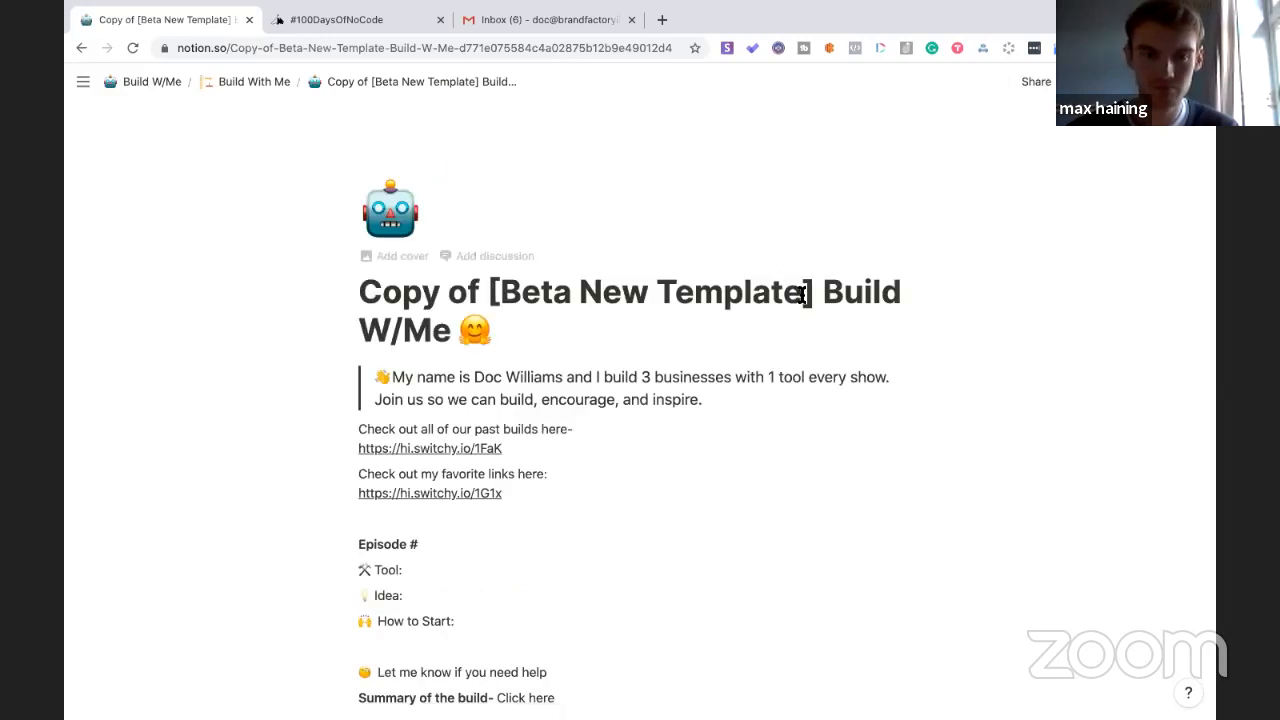
# - Retitle the copied page '[100 Days of Nocode] Build W/Me' and go back to Build With Me
pyautogui.moveTo(805, 293); pyautogui.dragTo(360, 296)
pyautogui.write('[100 Days ')
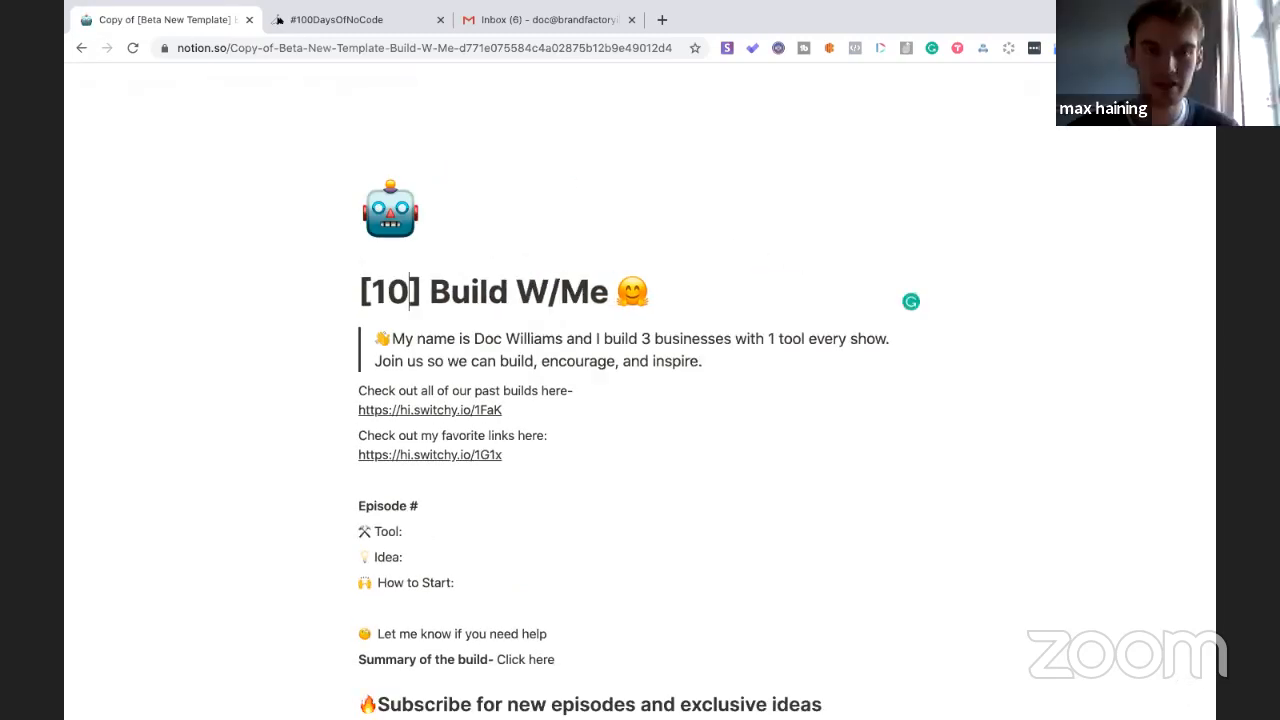
pyautogui.write('of Nocode')
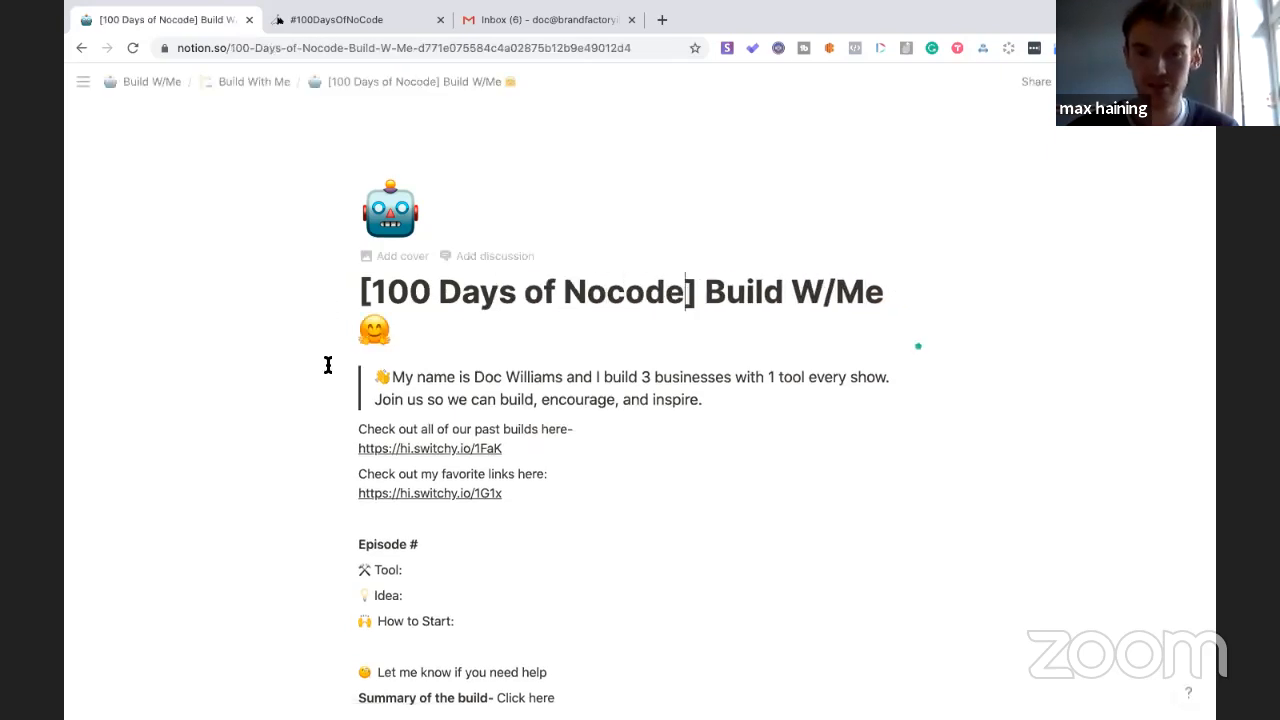
pyautogui.scroll(-1, 326, 450)
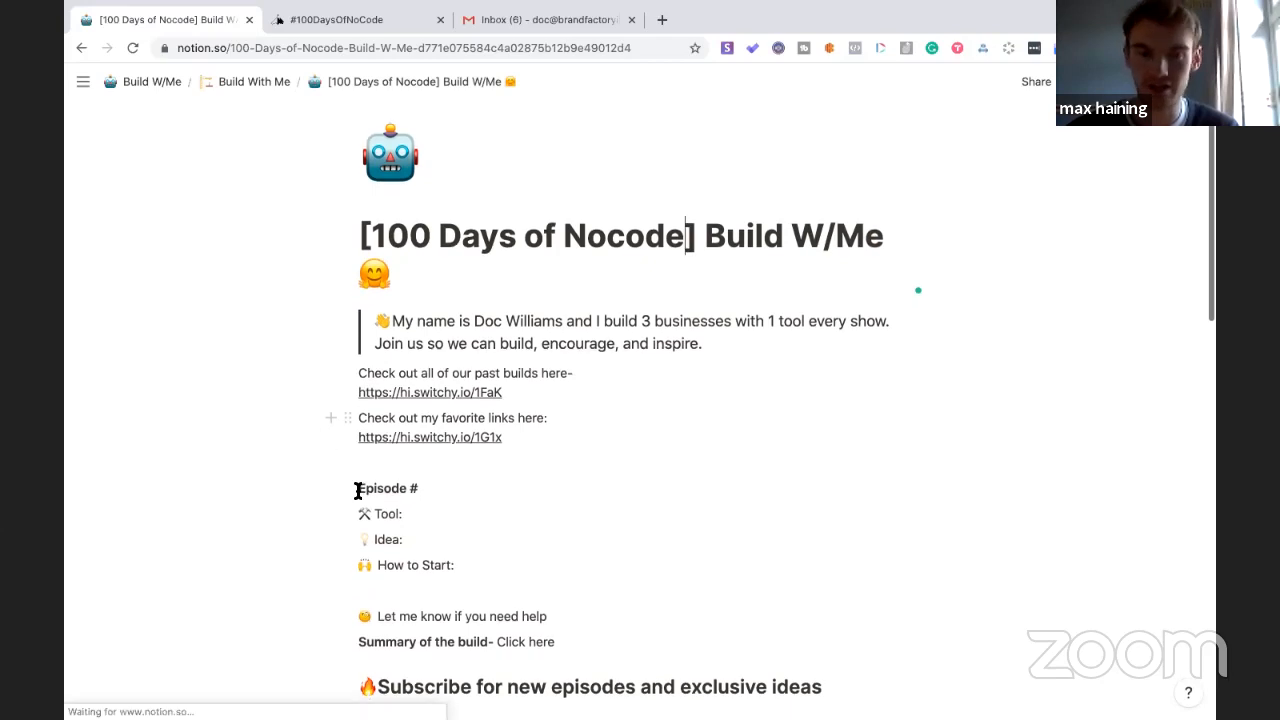
pyautogui.click(252, 88)
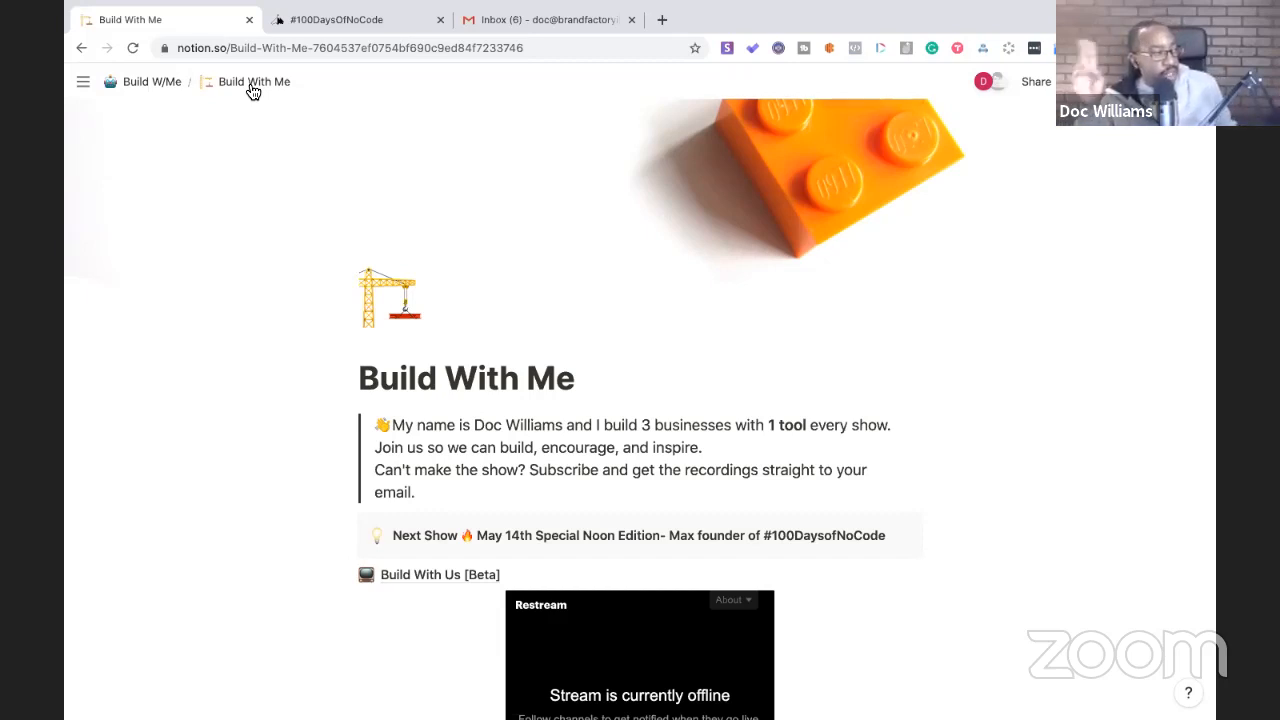
# - Load twitter.com in a new tab and scroll through the account's profile timeline
pyautogui.click(661, 19)
pyautogui.write('tw')
pyautogui.press('Return')
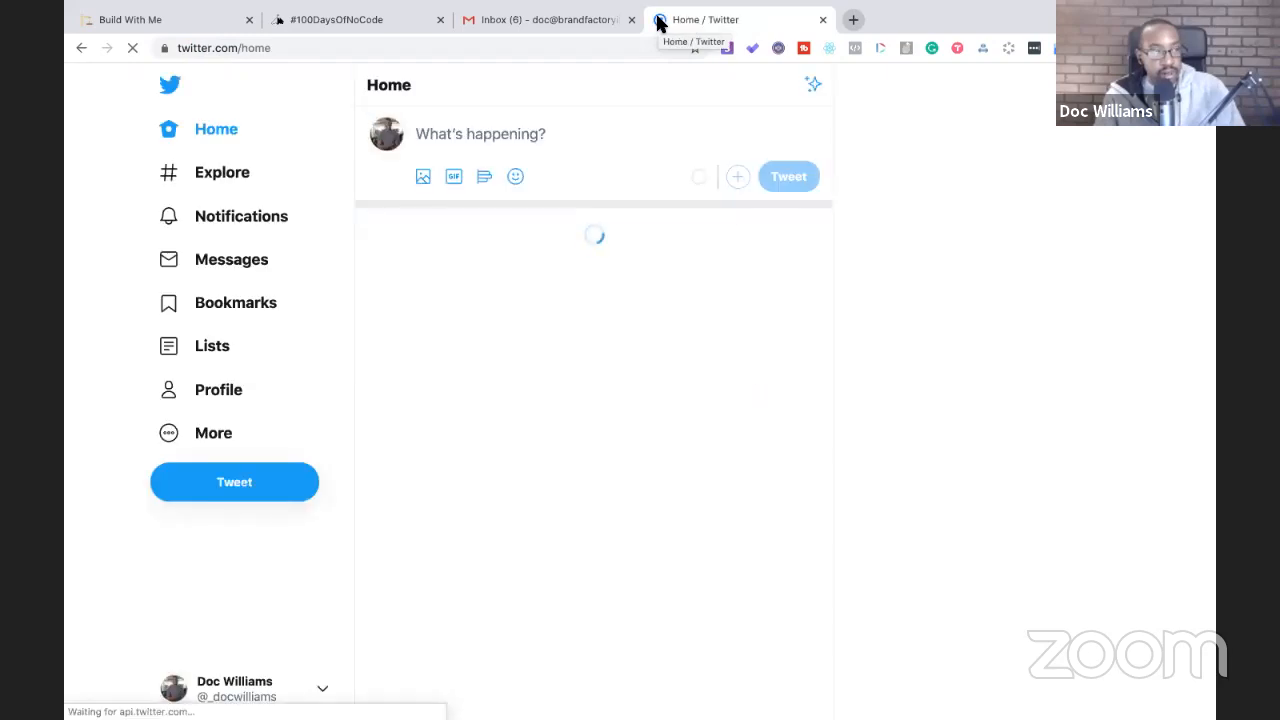
pyautogui.click(240, 399)
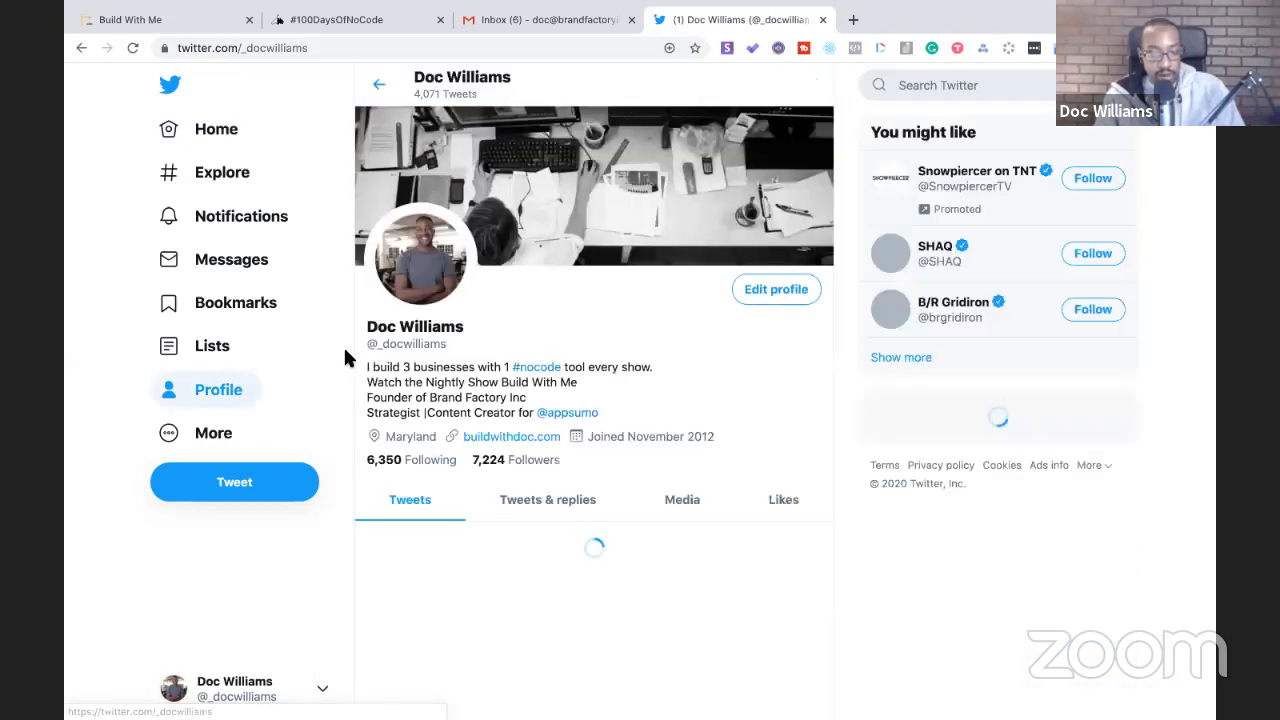
pyautogui.scroll(-4, 435, 366)
pyautogui.scroll(-4, 435, 366)
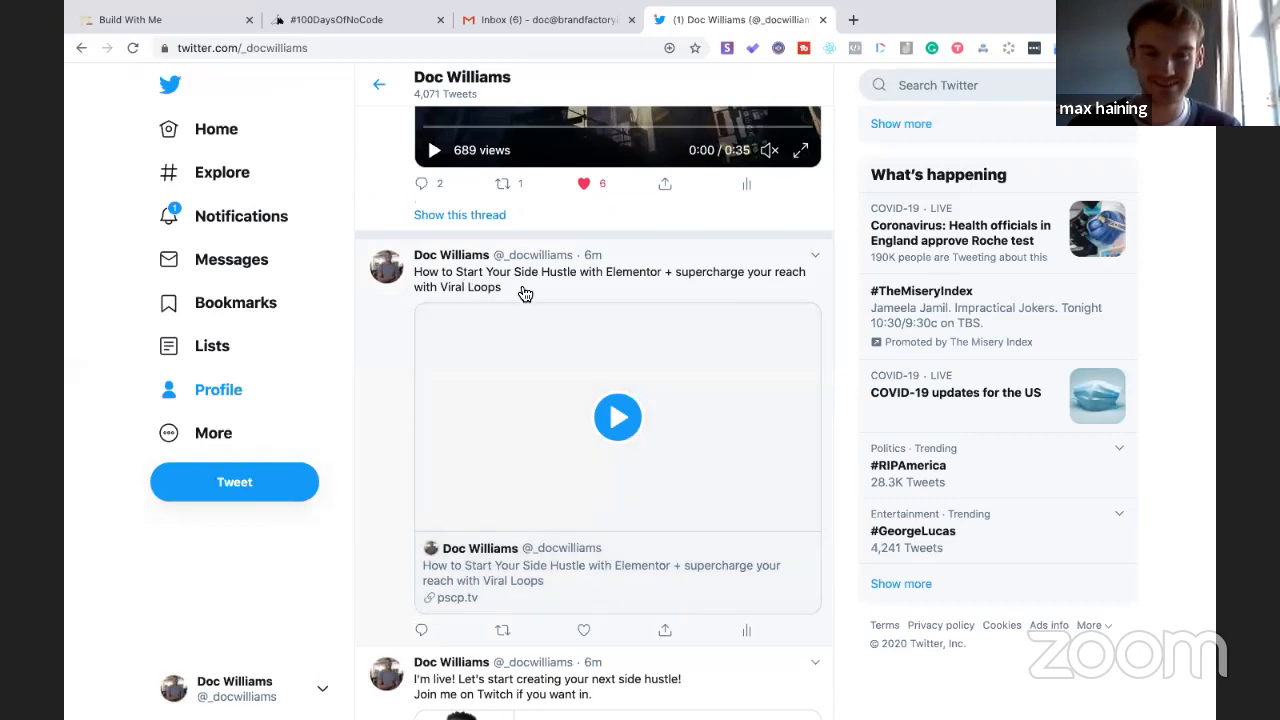
pyautogui.scroll(-2, 487, 442)
pyautogui.scroll(-1, 487, 442)
pyautogui.scroll(4, 492, 425)
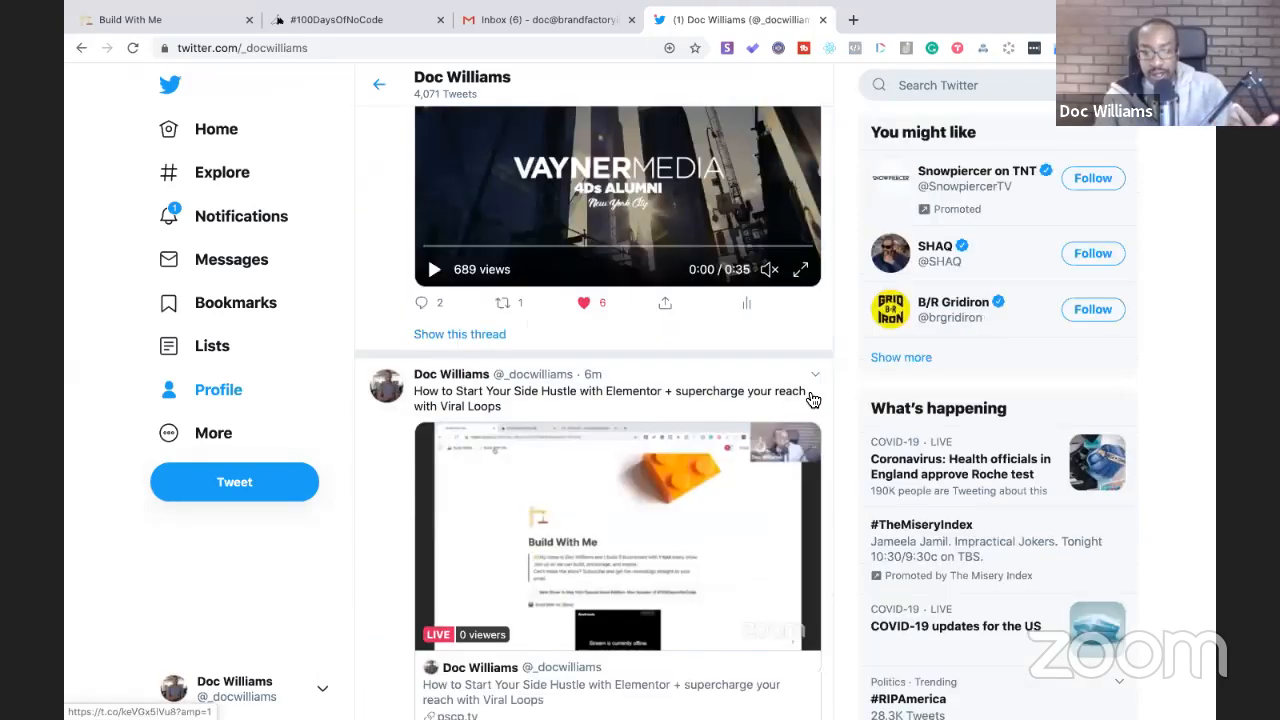
pyautogui.scroll(-5, 662, 511)
pyautogui.scroll(-3, 665, 510)
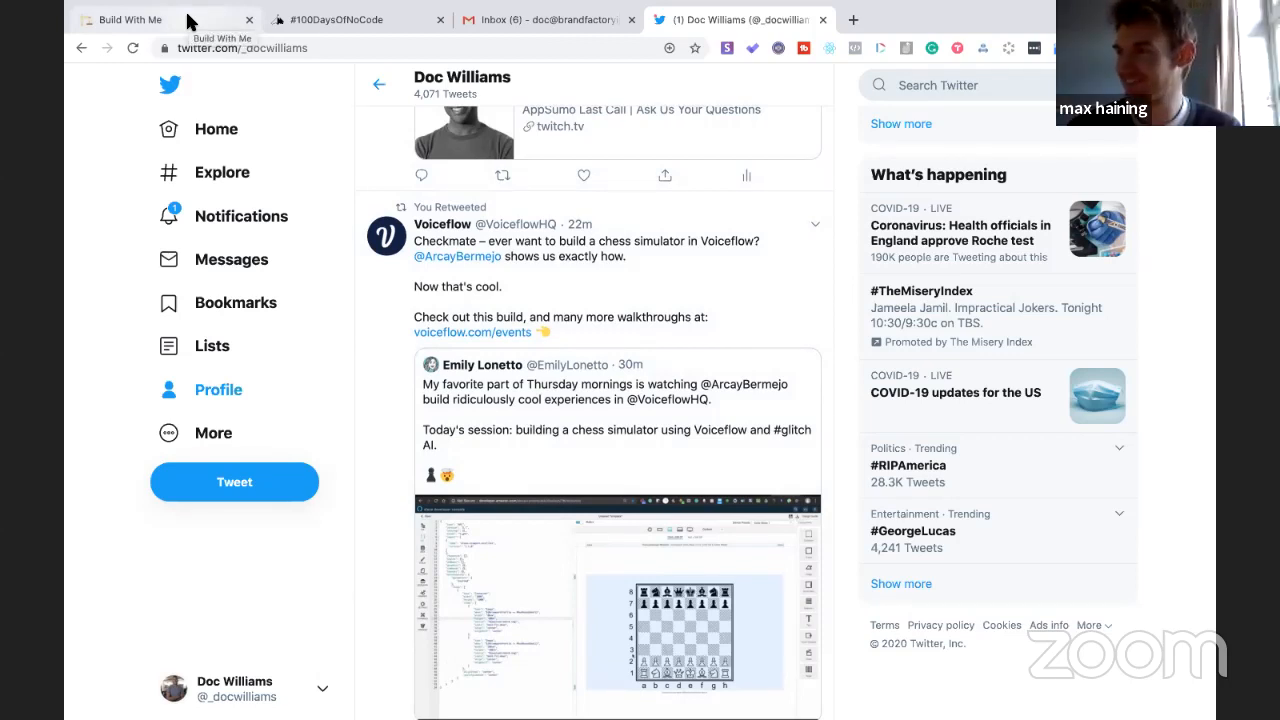
pyautogui.scroll(5, 470, 518)
pyautogui.click(423, 484)
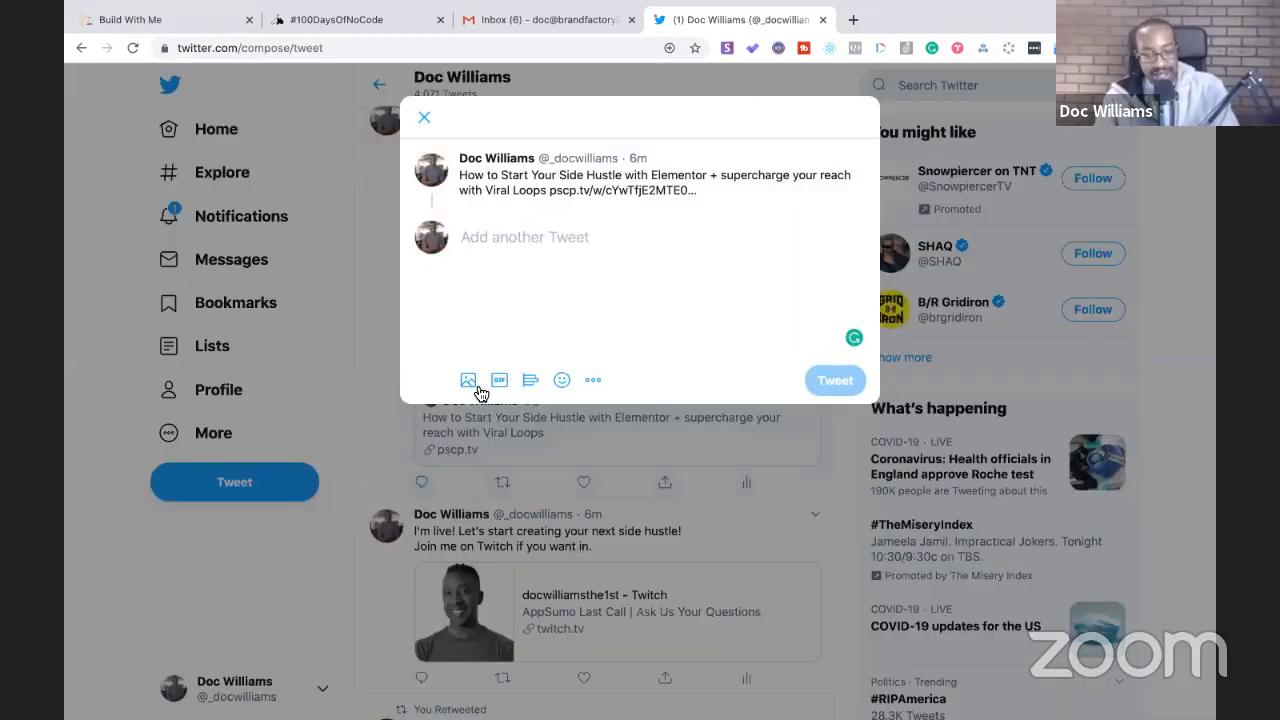
pyautogui.write('@100')
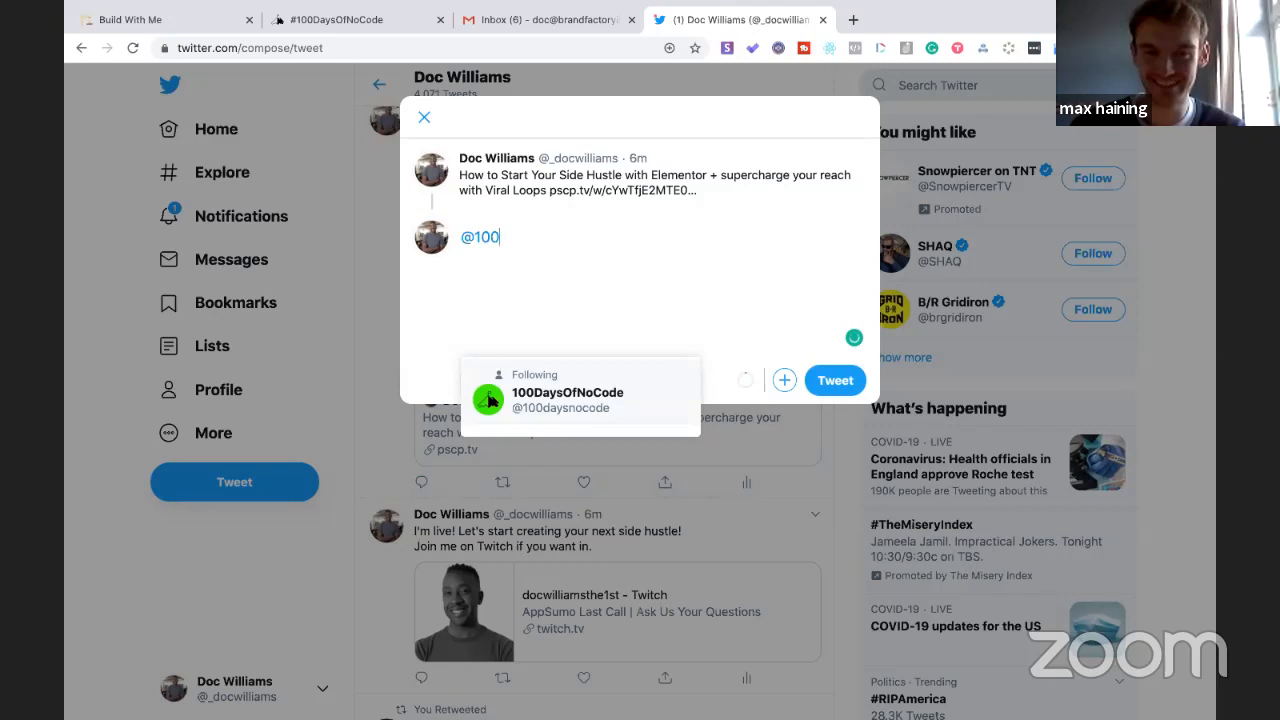
pyautogui.click(489, 400)
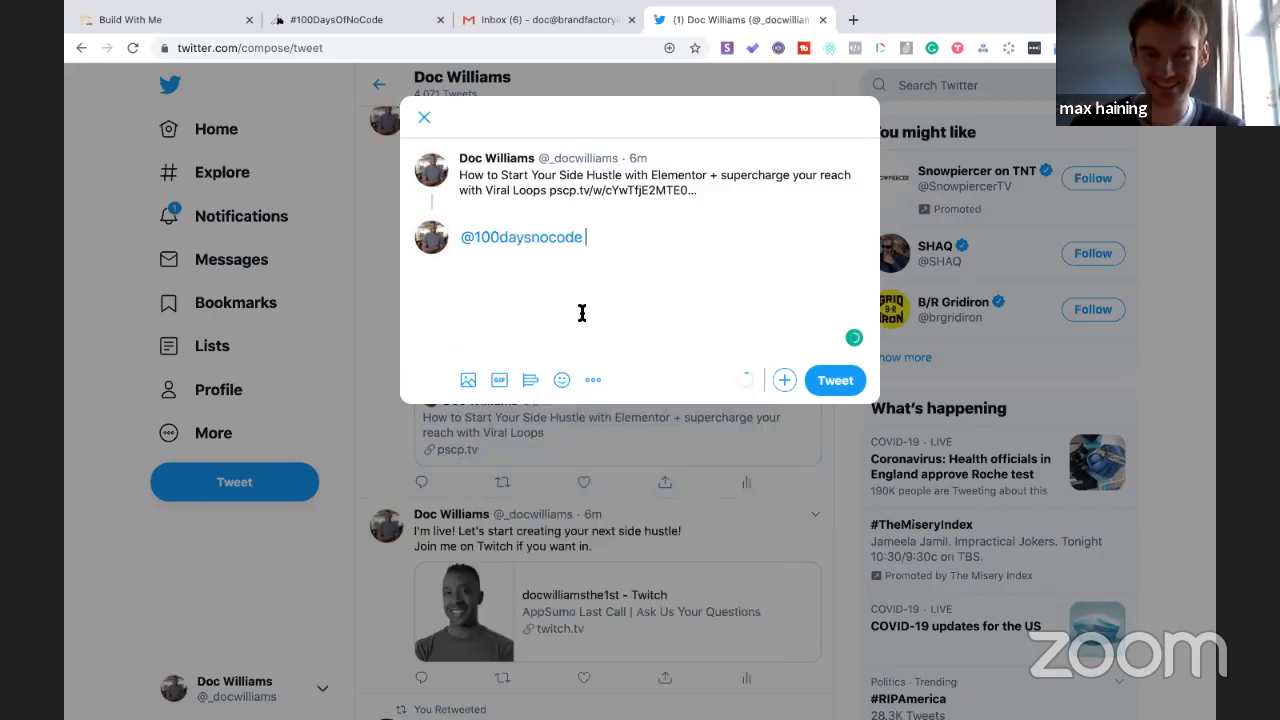
pyautogui.write('@max')
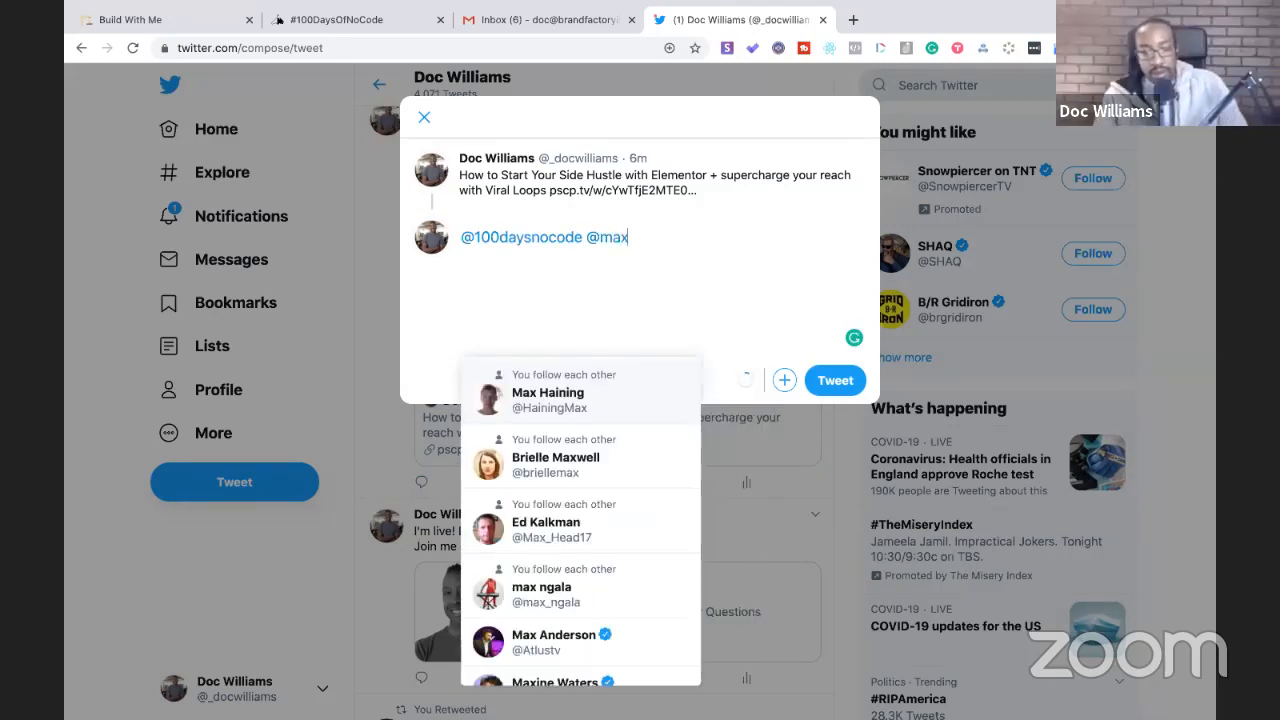
pyautogui.click(608, 390)
pyautogui.click(848, 381)
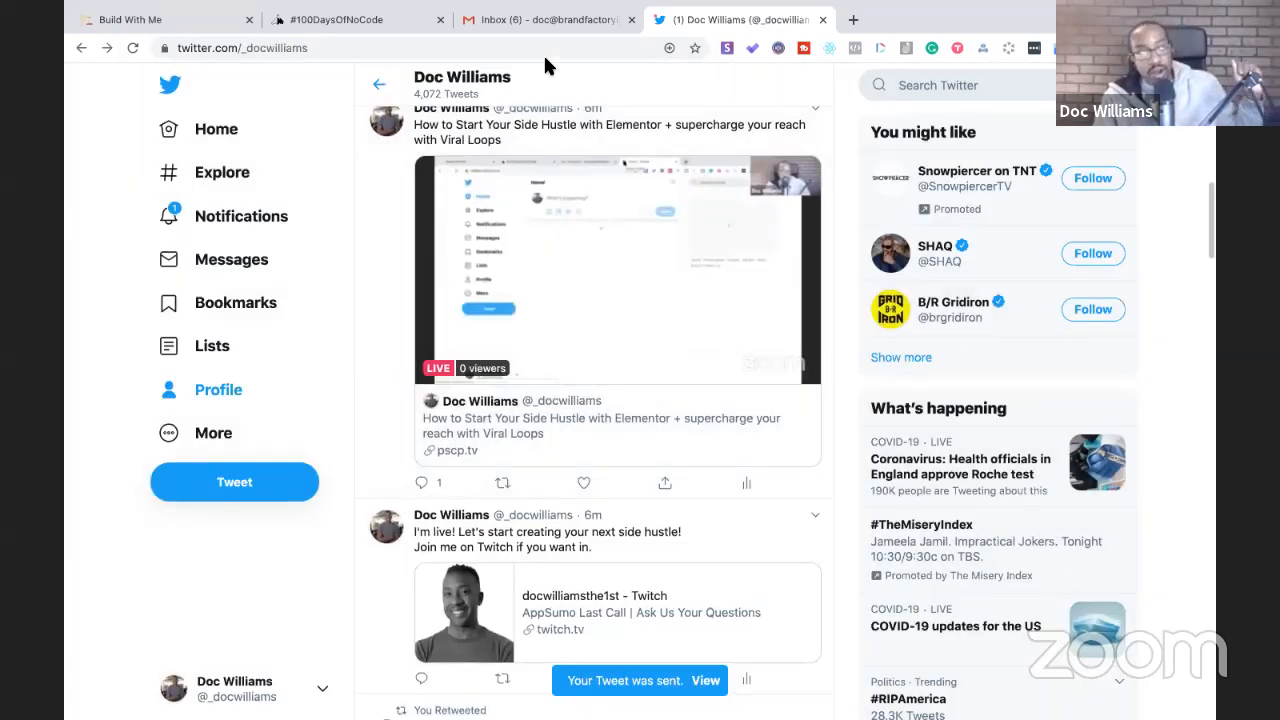
pyautogui.click(184, 21)
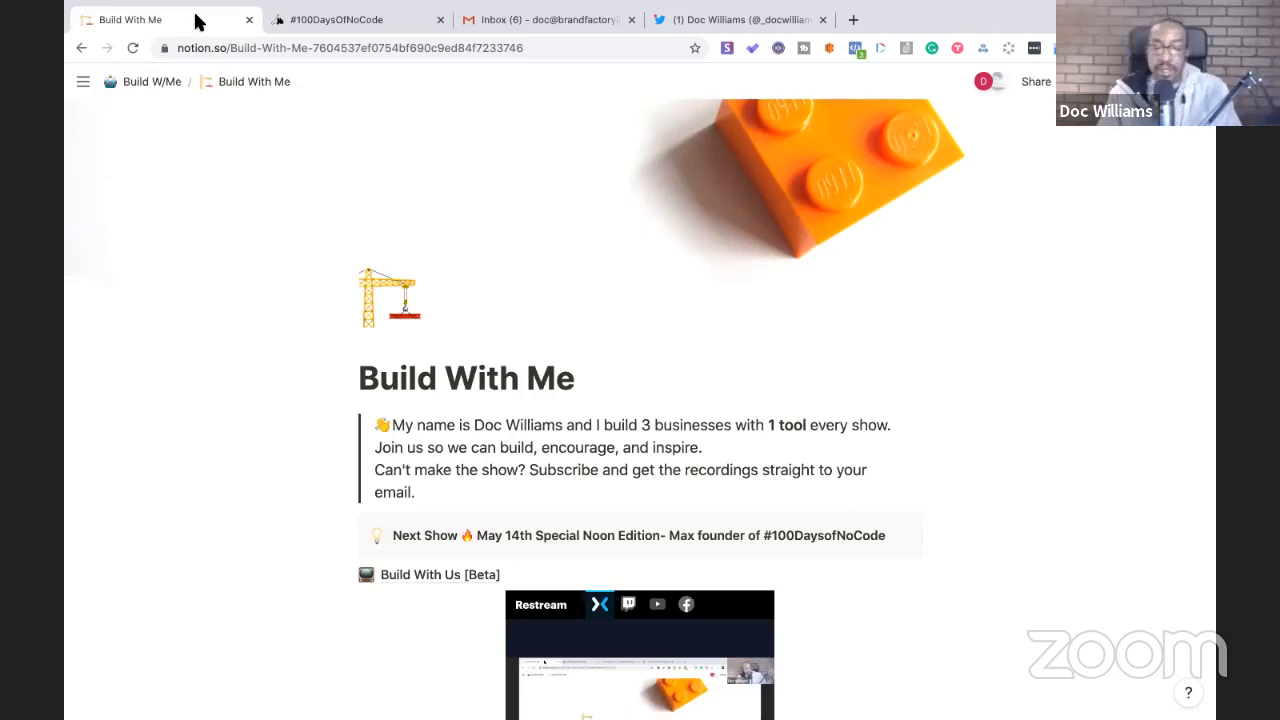
# - Open the [100 Days of Nocode] Build W/Me page from its Episode 49 entry
pyautogui.scroll(-15, 471, 306)
pyautogui.scroll(-20, 471, 312)
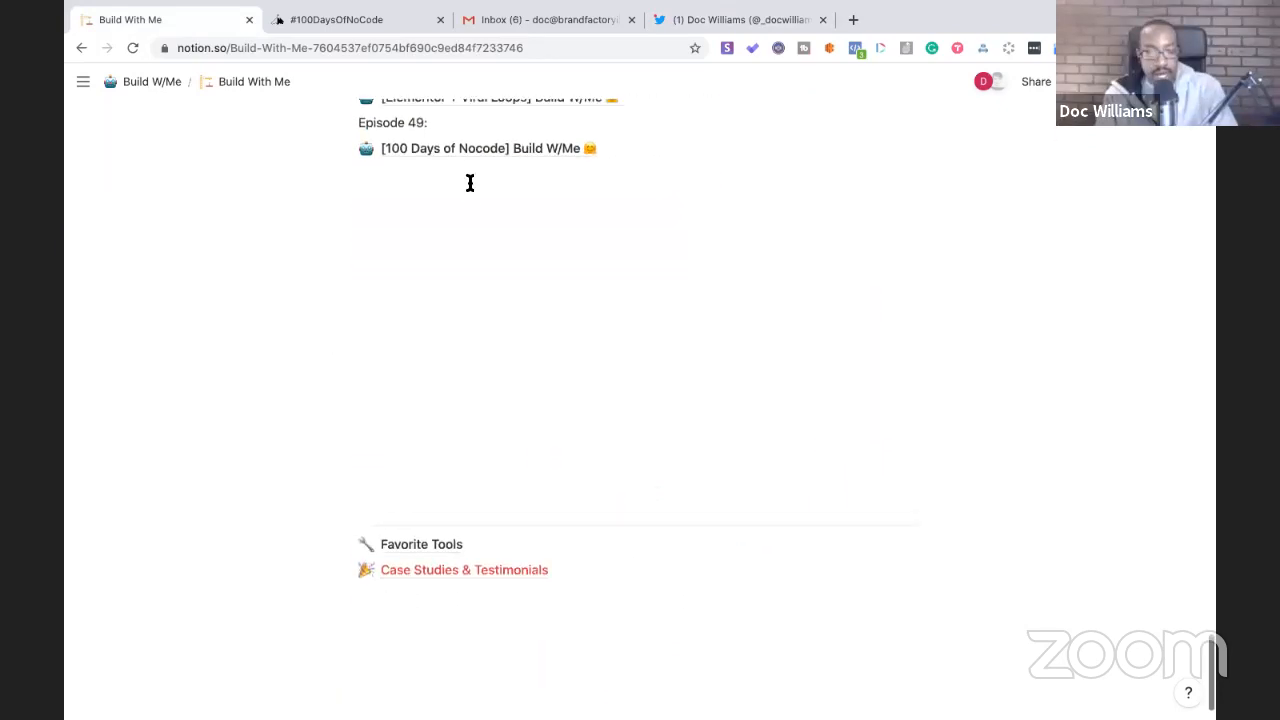
pyautogui.click(470, 148)
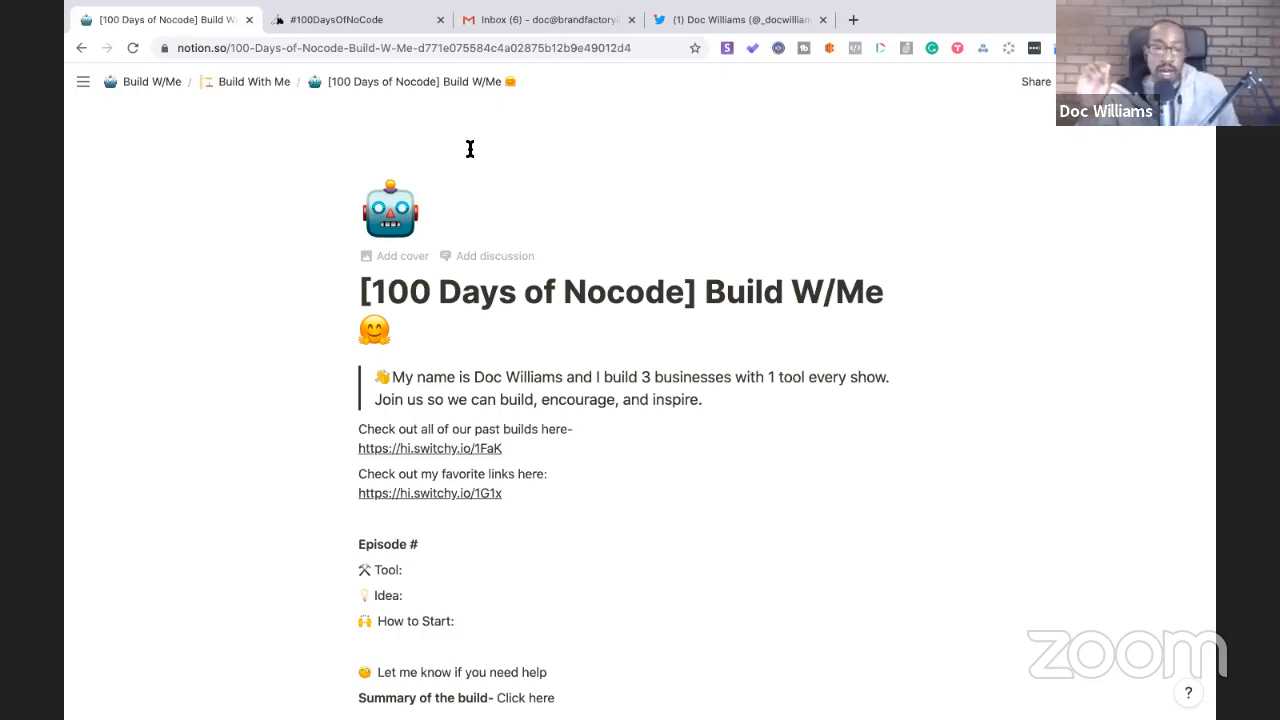
pyautogui.click(255, 86)
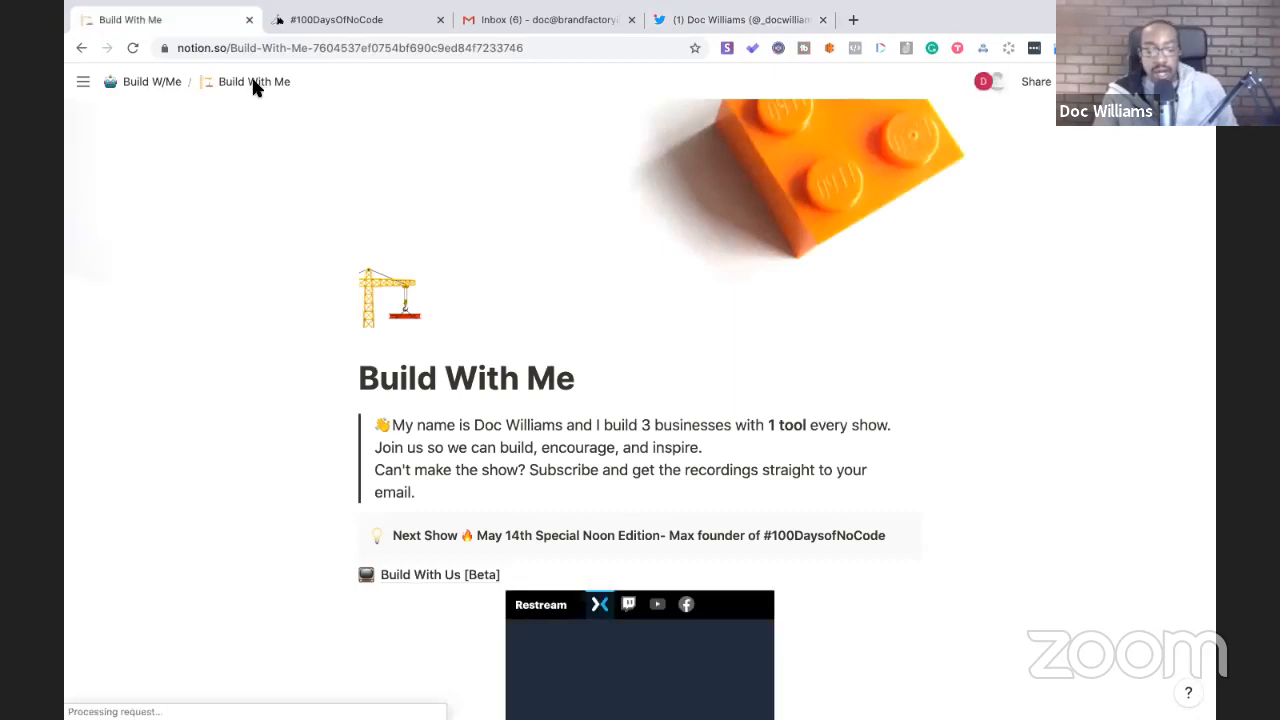
pyautogui.scroll(-4, 256, 98)
pyautogui.scroll(-20, 256, 98)
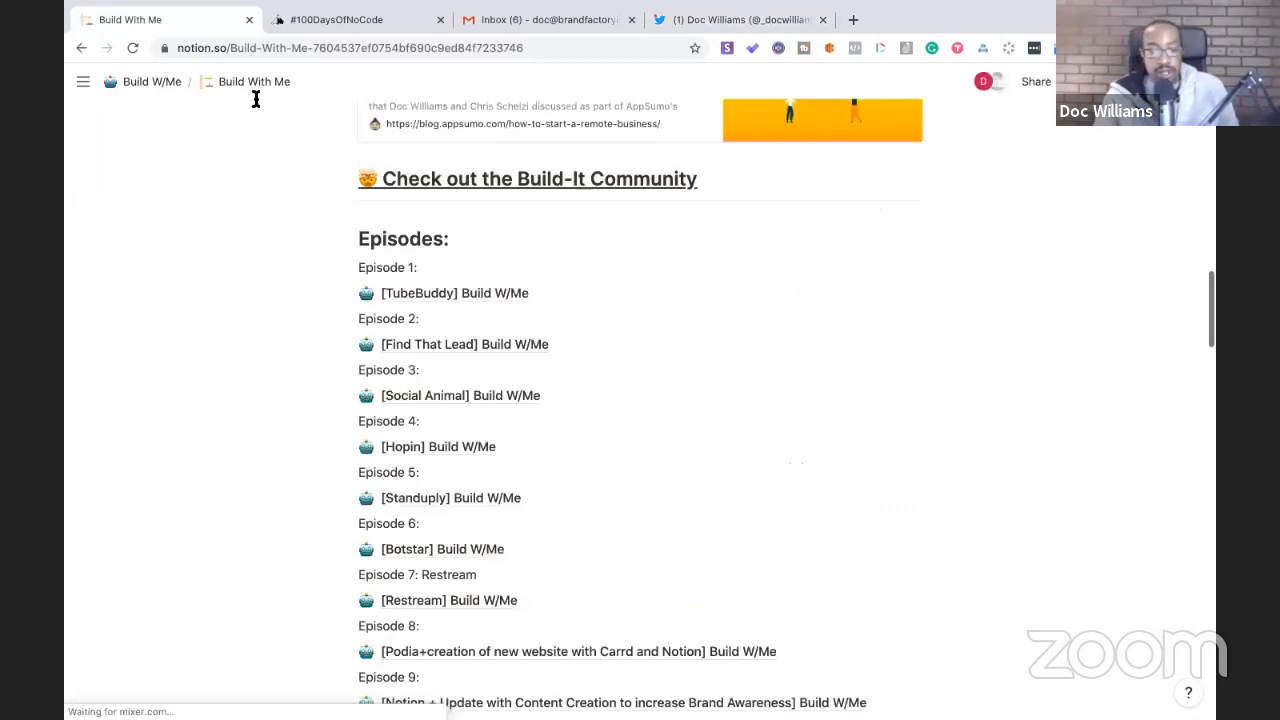
pyautogui.scroll(-6, 280, 410)
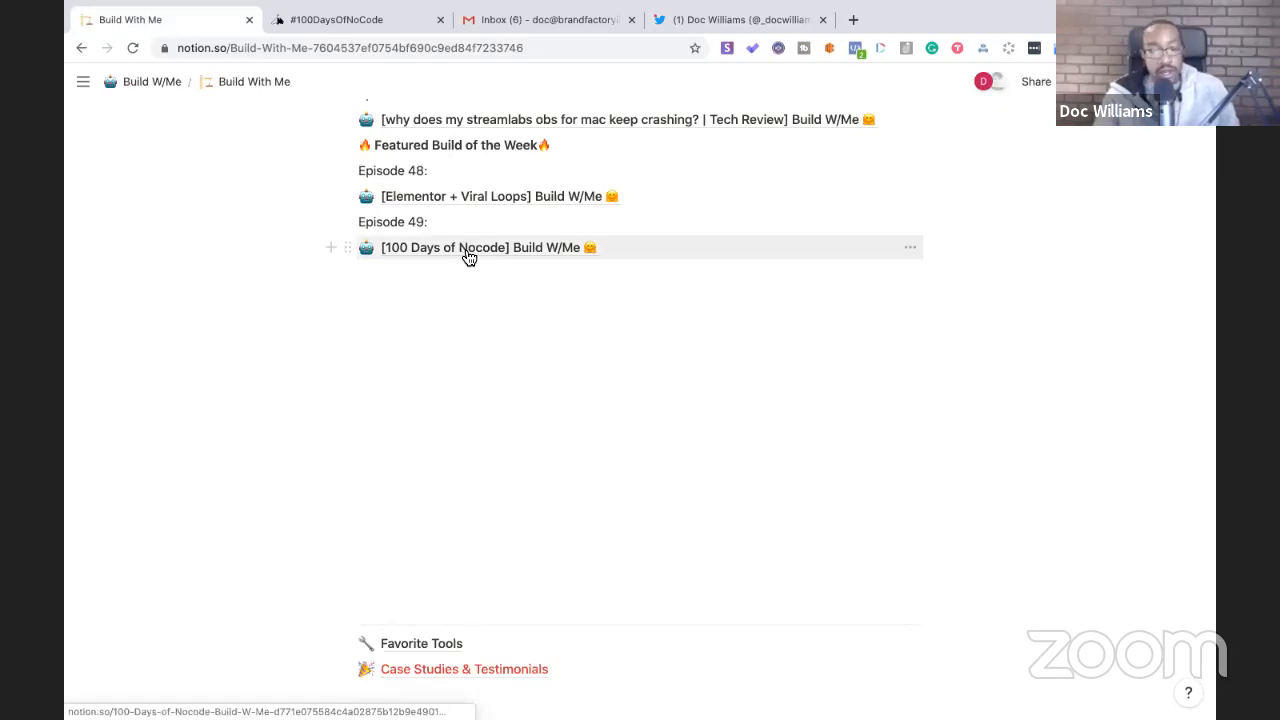
pyautogui.click(466, 252)
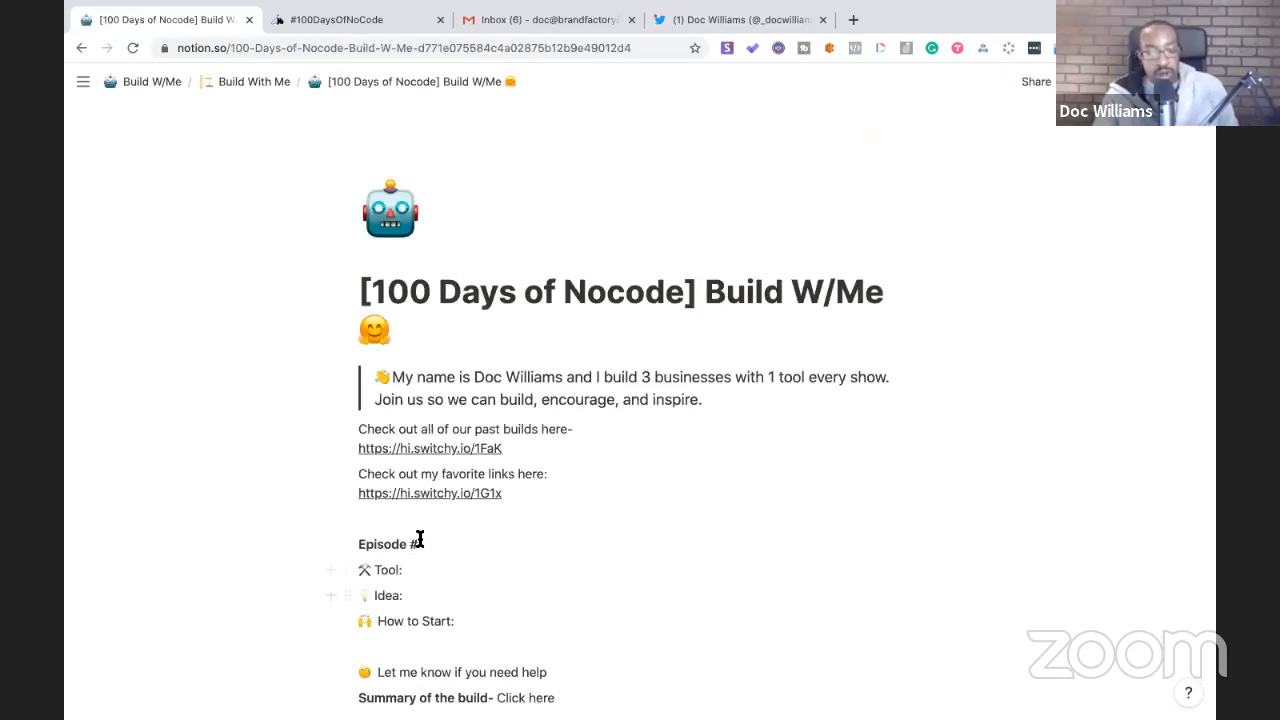
# - Make the heading read 'Episode # 49' and copy the page's URL
pyautogui.click(426, 540)
pyautogui.write('49')
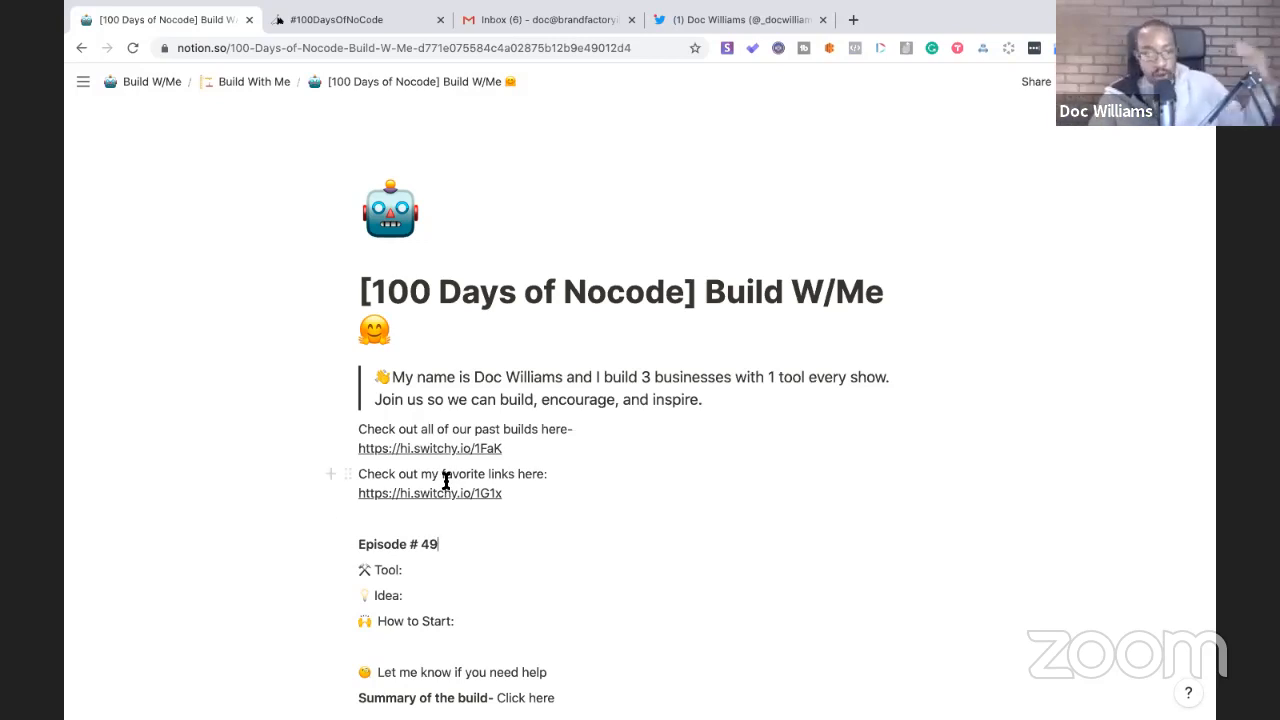
pyautogui.click(450, 48)
pyautogui.press('super+Tab')
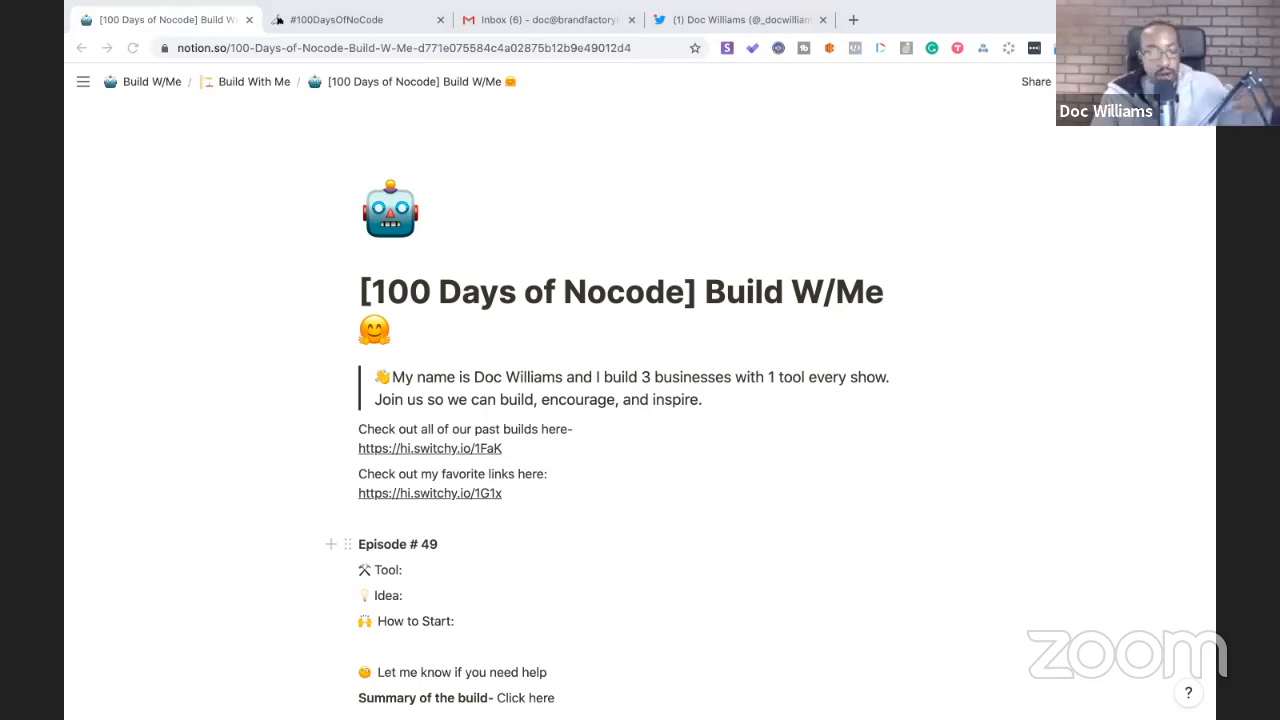
pyautogui.scroll(-5, 551, 592)
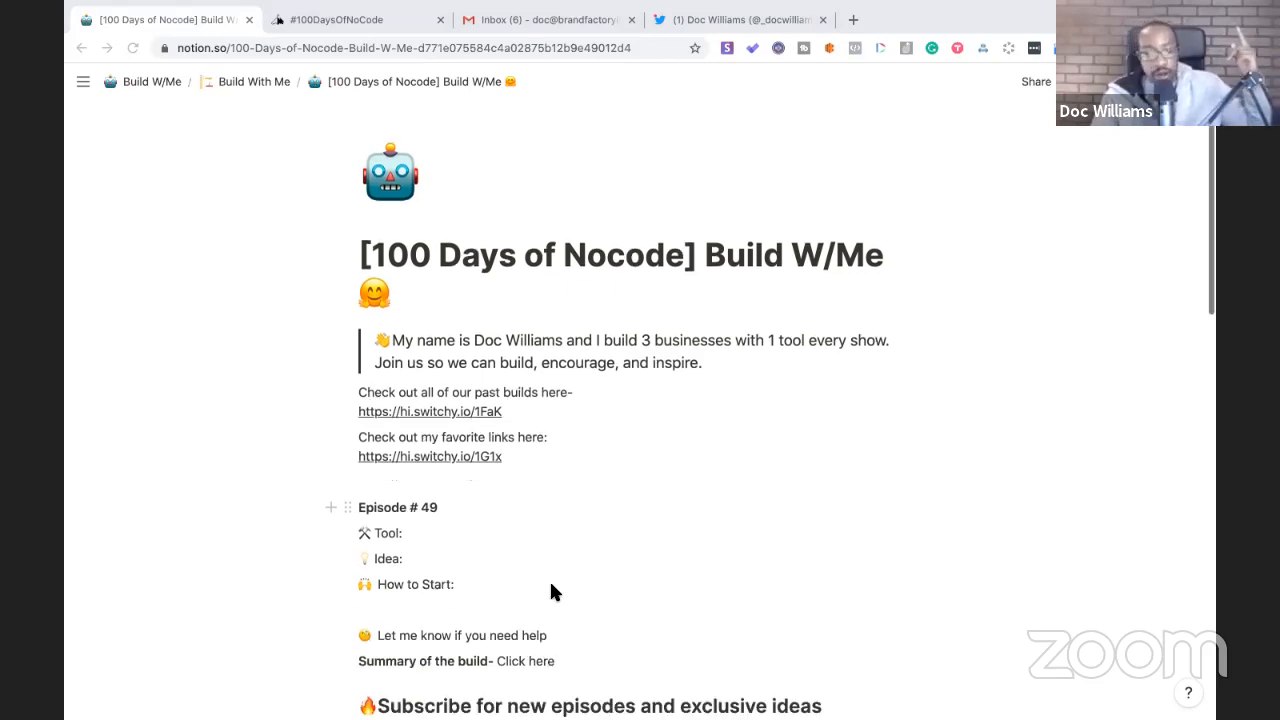
pyautogui.scroll(-10, 551, 592)
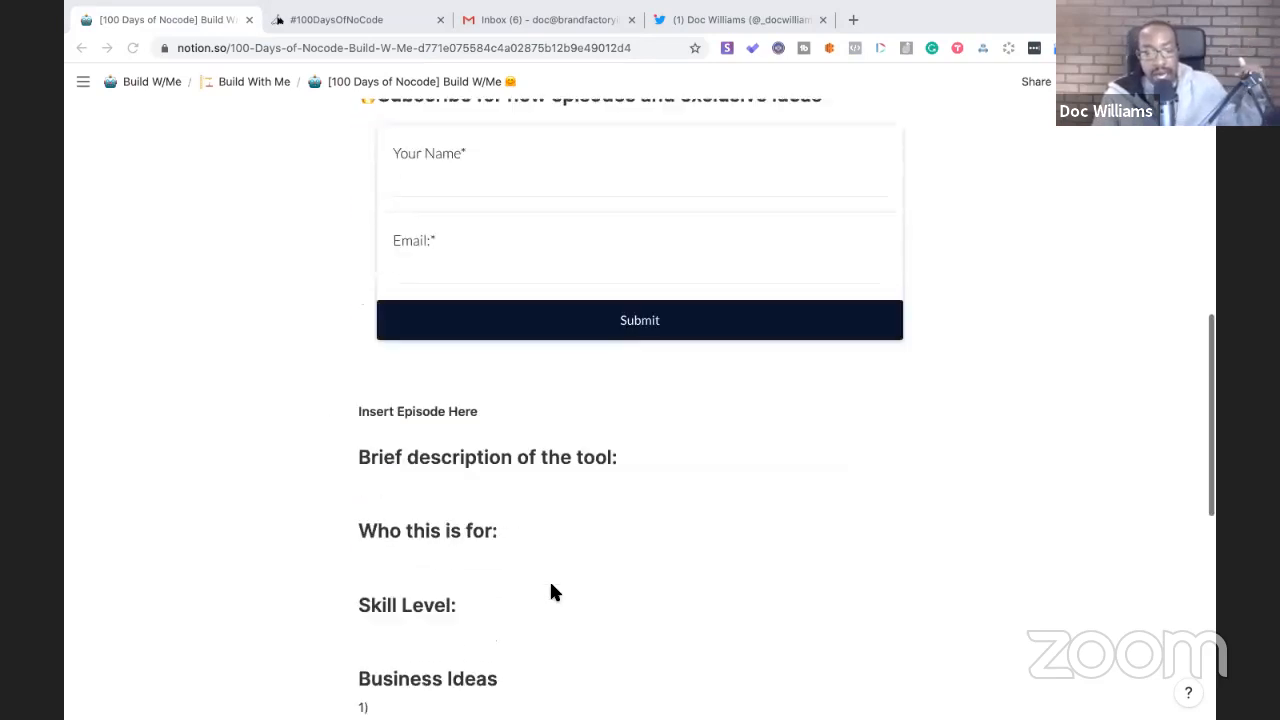
pyautogui.scroll(15, 481, 401)
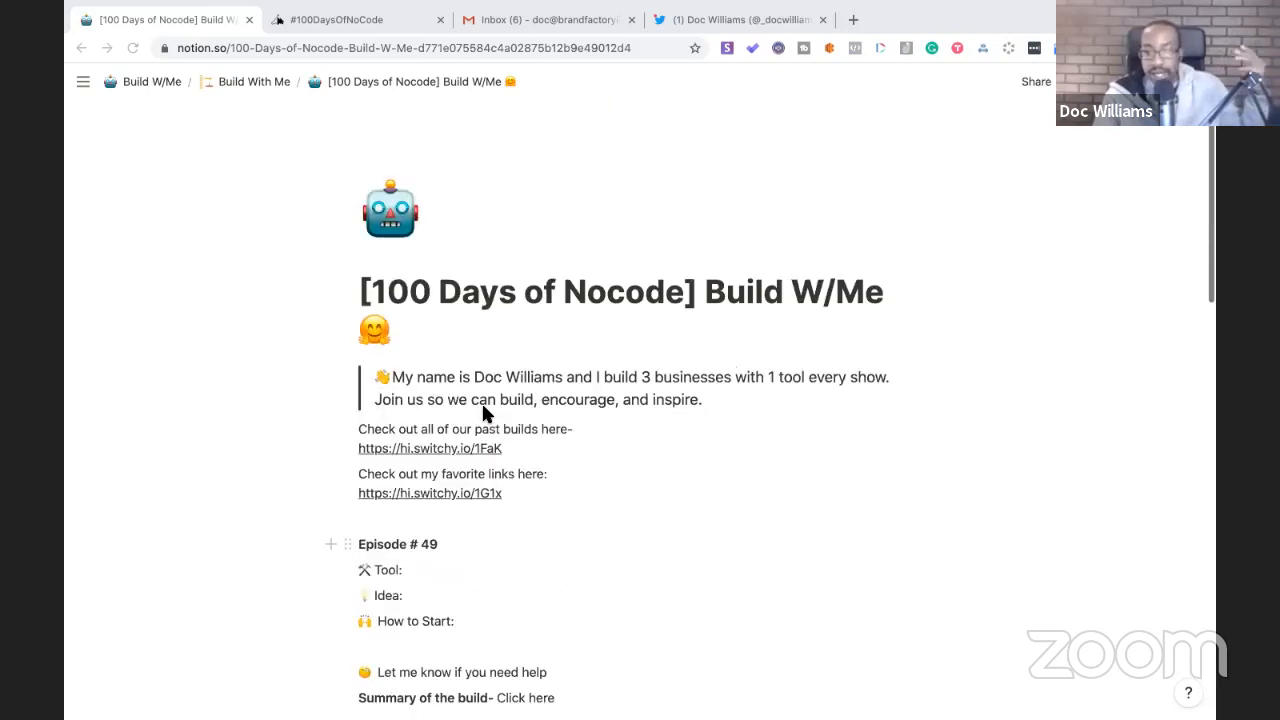
pyautogui.scroll(-3, 481, 401)
pyautogui.scroll(-10, 481, 401)
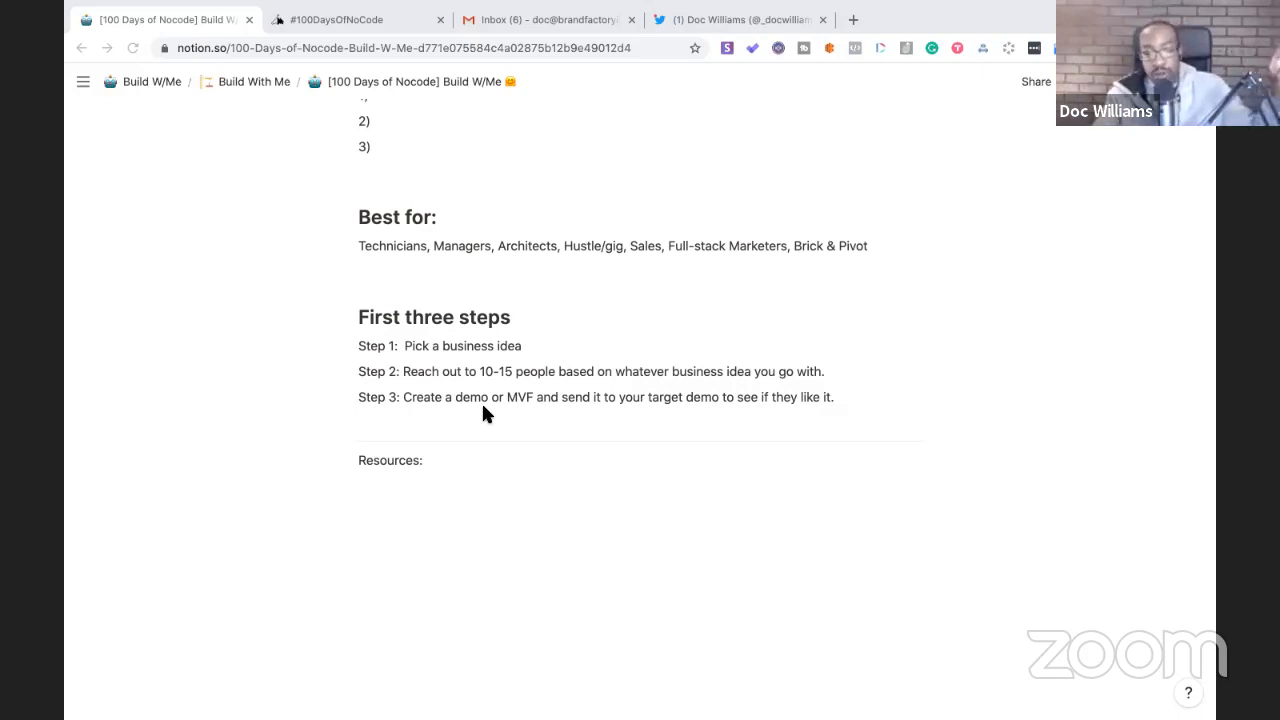
pyautogui.scroll(8, 483, 413)
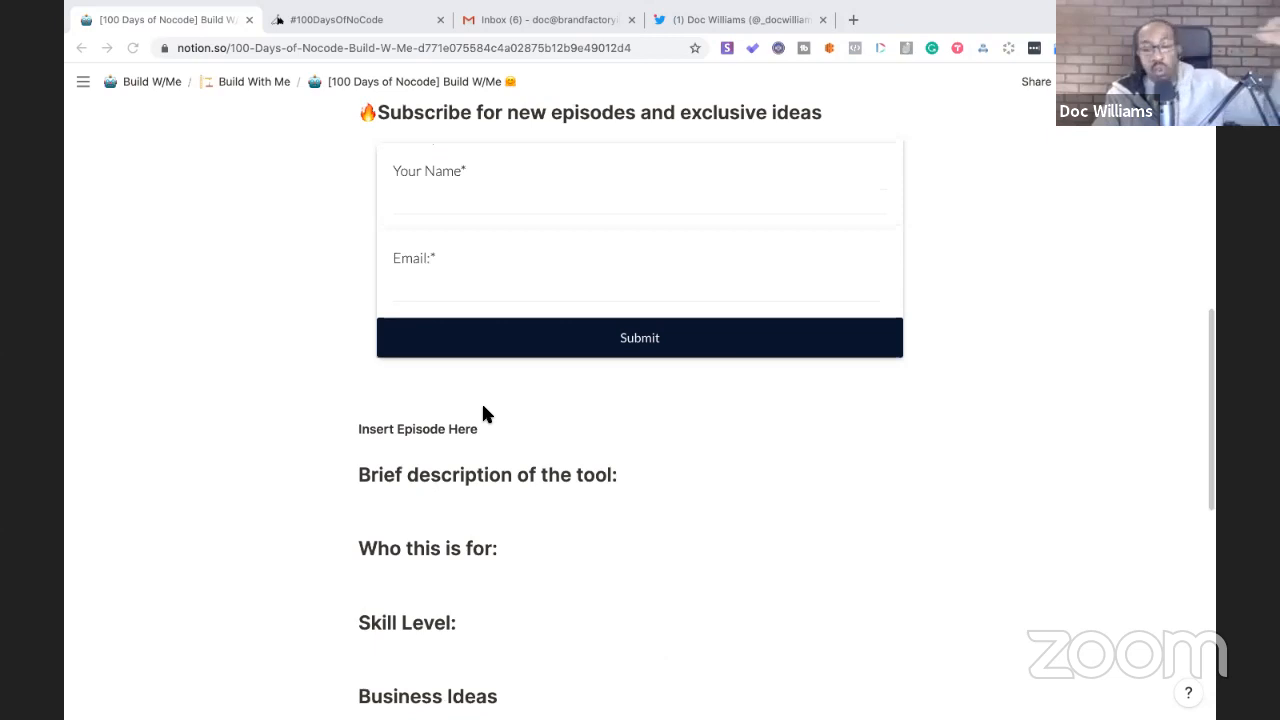
# - Delete the 'Insert Episode Here' placeholder text
pyautogui.click(490, 424)
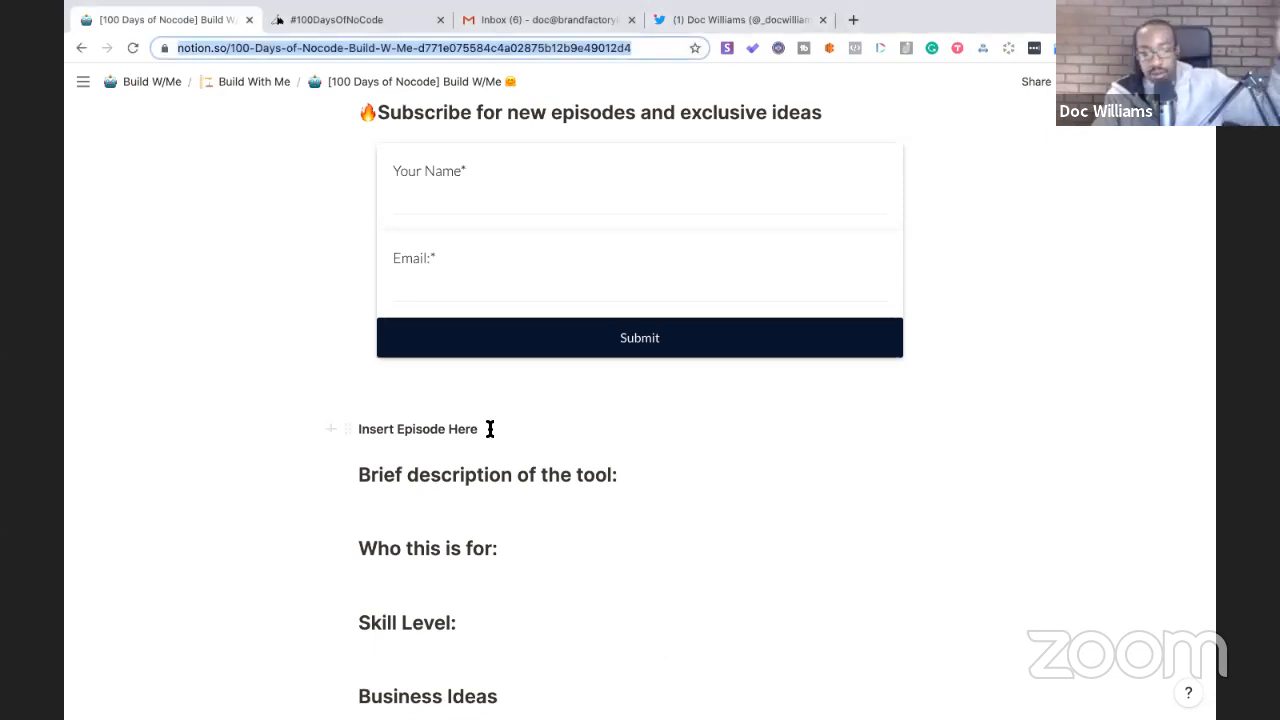
pyautogui.moveTo(490, 430); pyautogui.dragTo(355, 430)
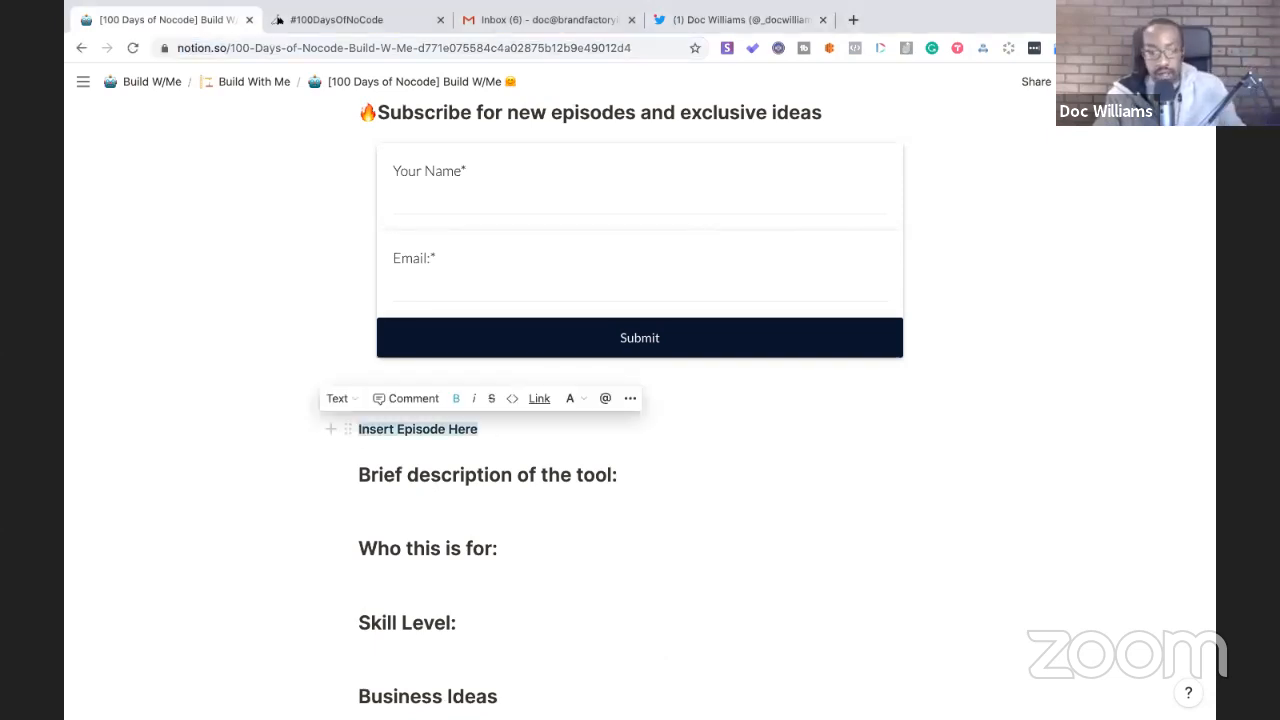
pyautogui.press('BackSpace')
# - Rename 'Resources:' to 'Live Notes:' with an empty line beneath it
pyautogui.scroll(-10, 380, 460)
pyautogui.click(414, 486)
pyautogui.moveTo(422, 461); pyautogui.dragTo(358, 463)
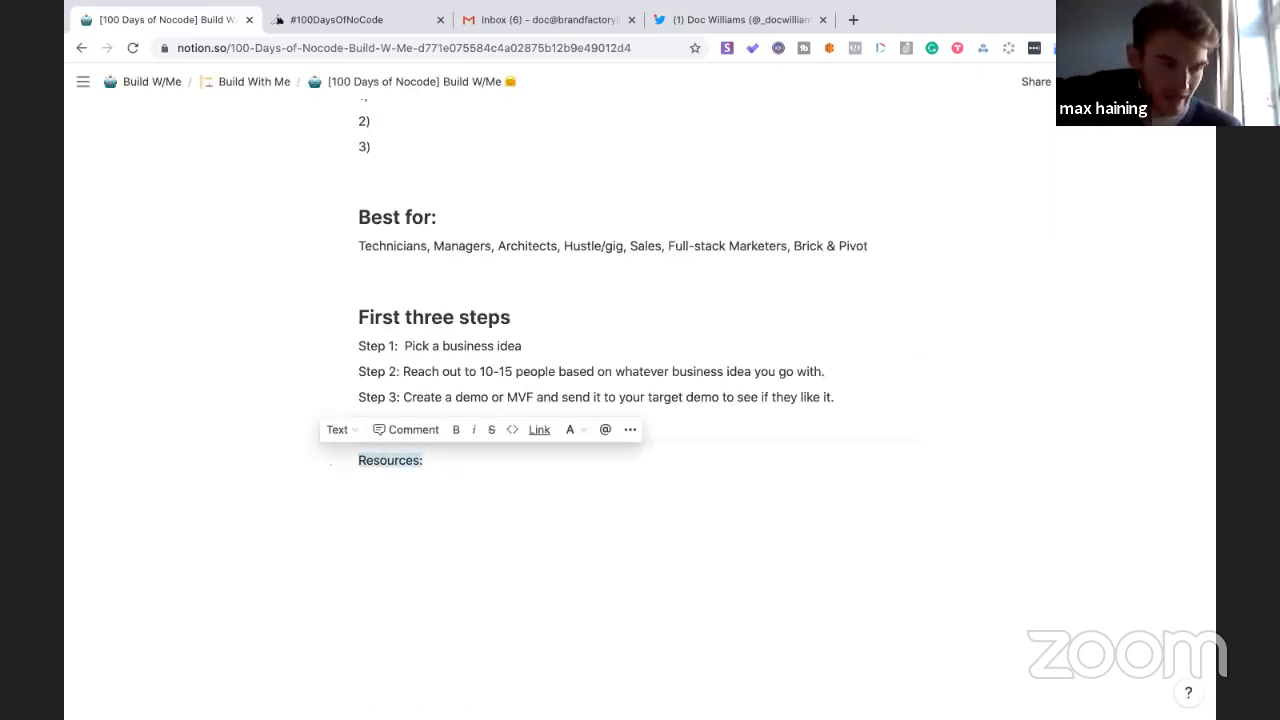
pyautogui.write('Live Notes')
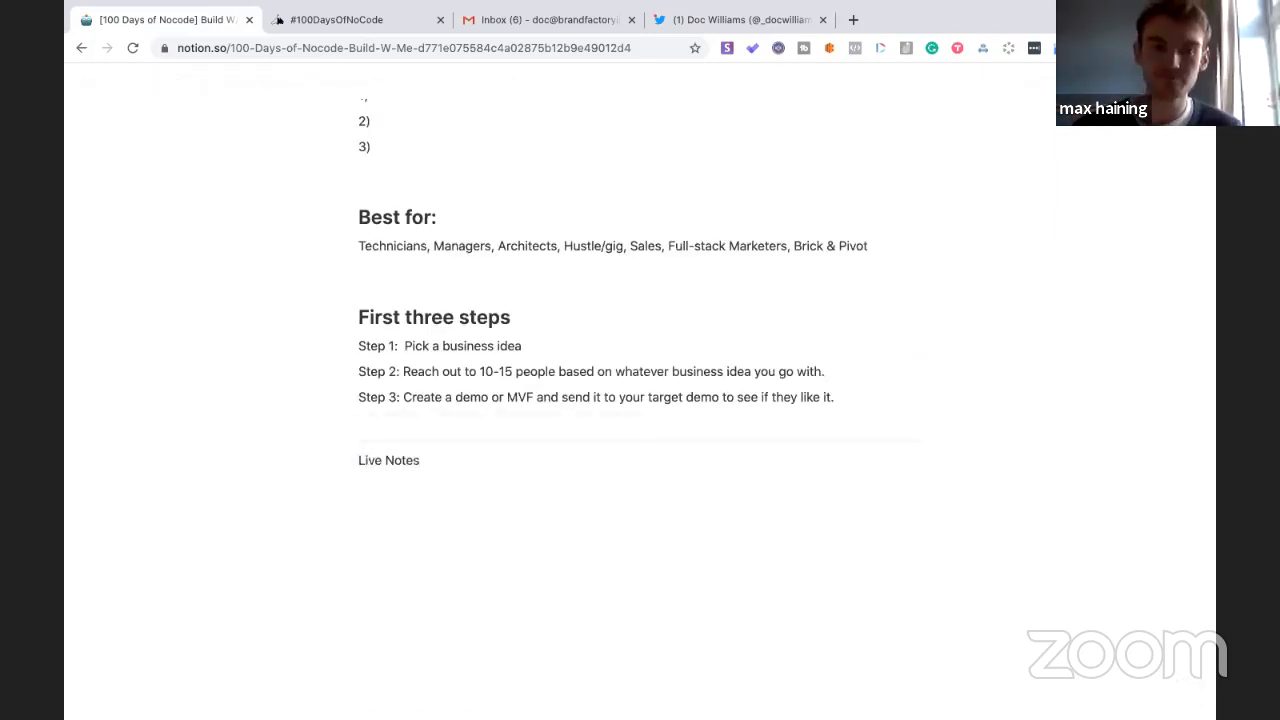
pyautogui.write(':')
pyautogui.press('Return')
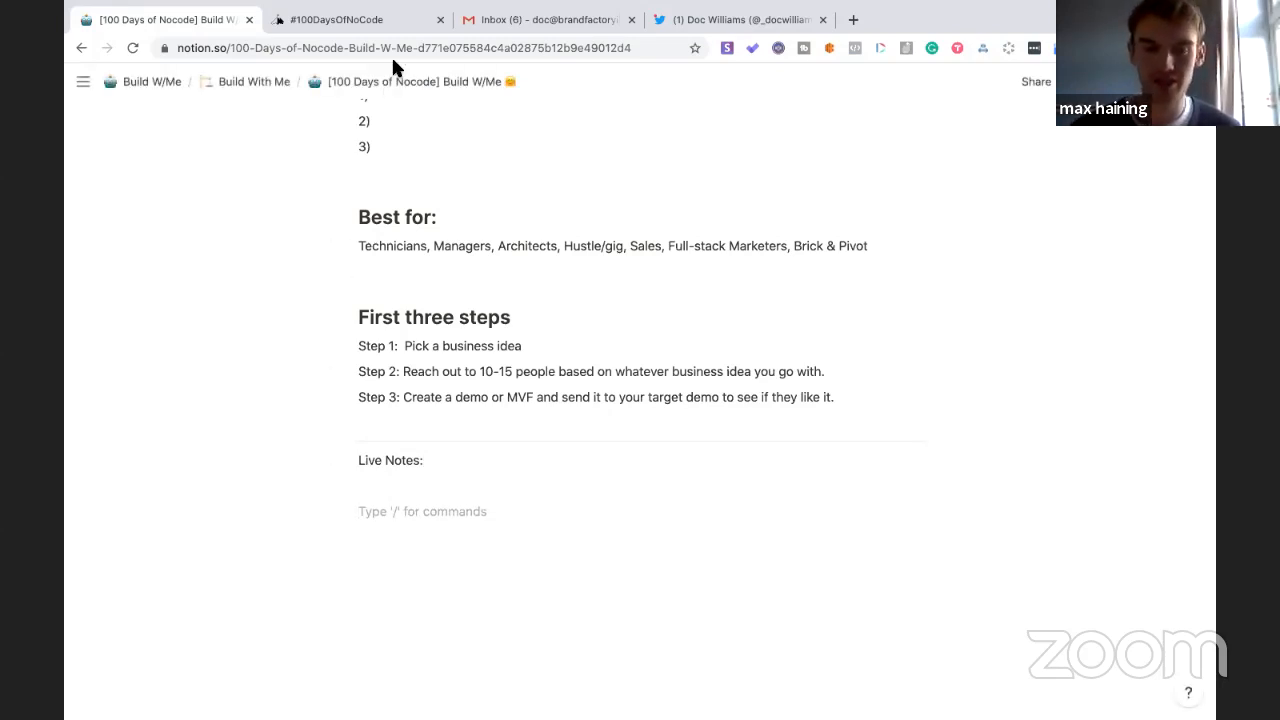
pyautogui.click(373, 24)
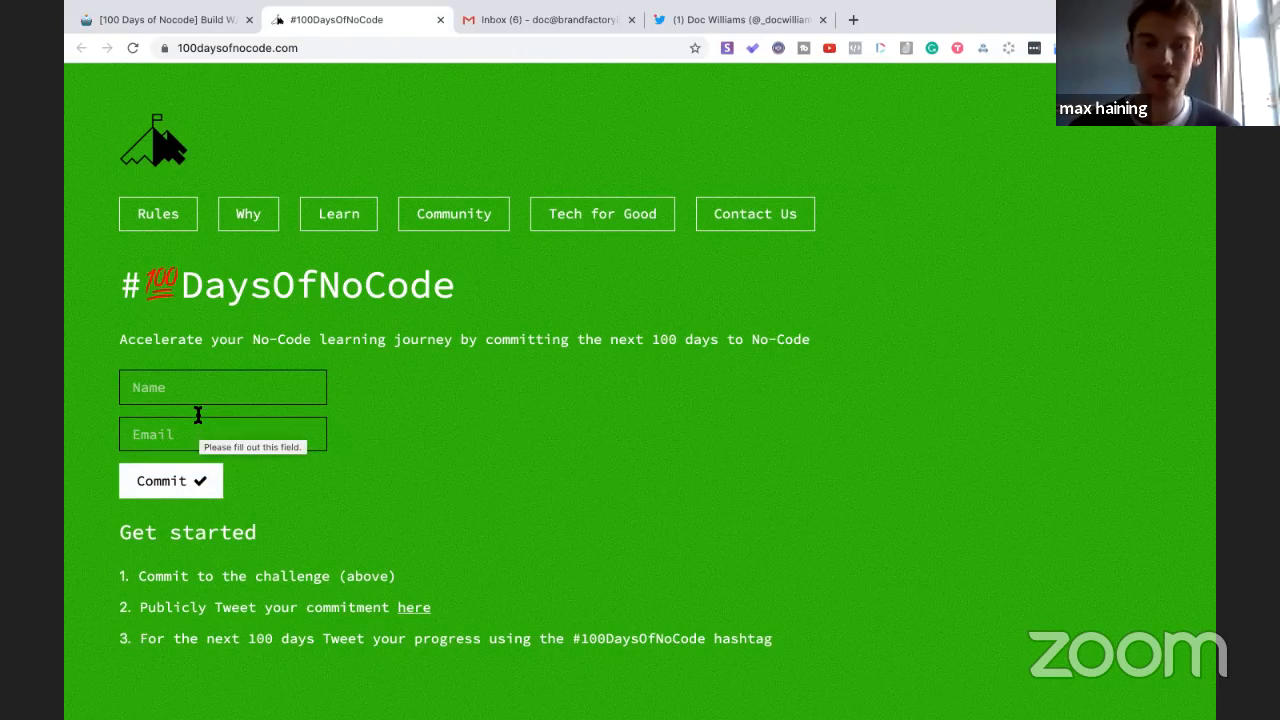
pyautogui.click(203, 21)
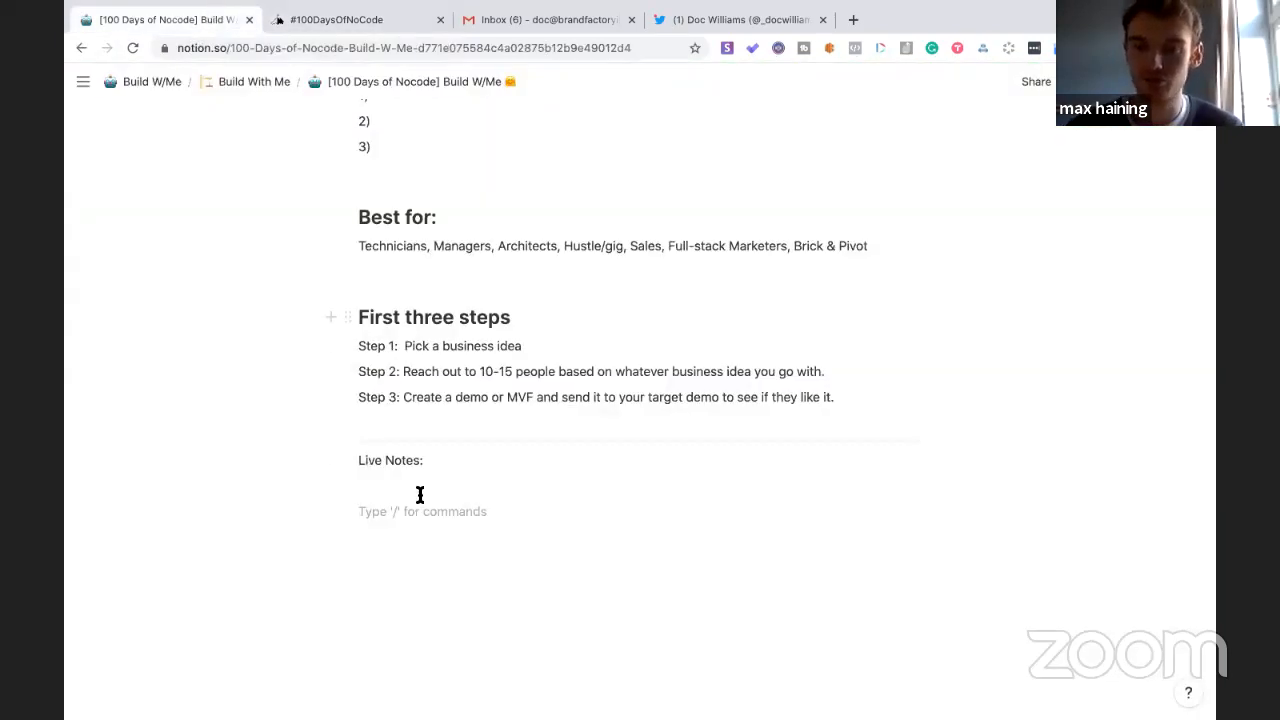
# - Type '100 Days of Nocode' and list Interests, Level and Learning Style below it
pyautogui.write('Live')
pyautogui.press('BackSpace')
pyautogui.press('BackSpace')
pyautogui.press('BackSpace')
pyautogui.press('BackSpace')
pyautogui.write('100 Da')
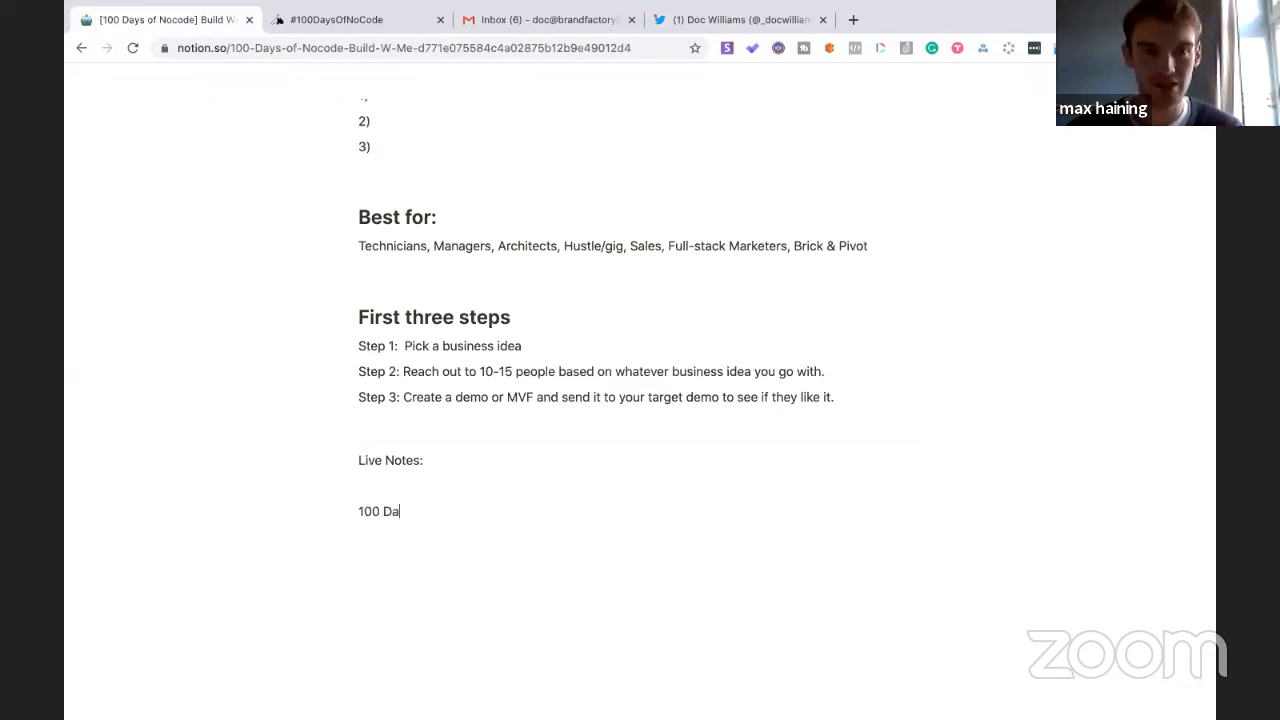
pyautogui.write('ys of Nocode')
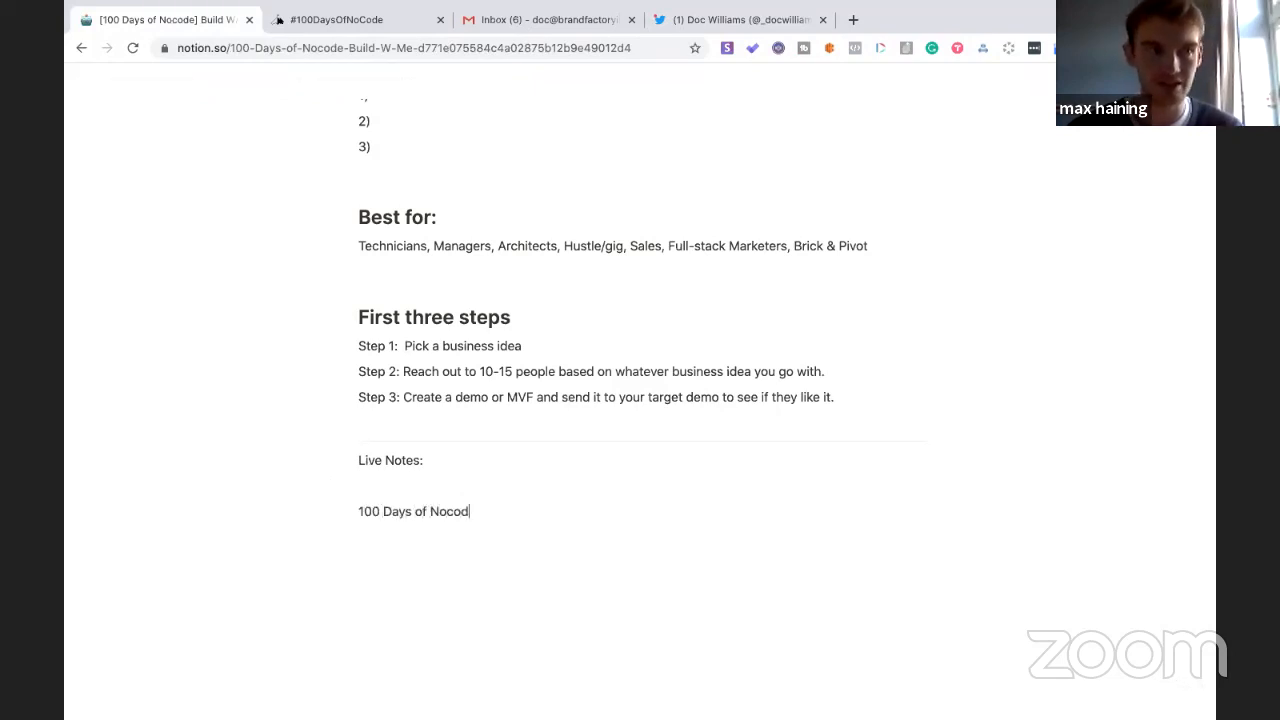
pyautogui.press('Return')
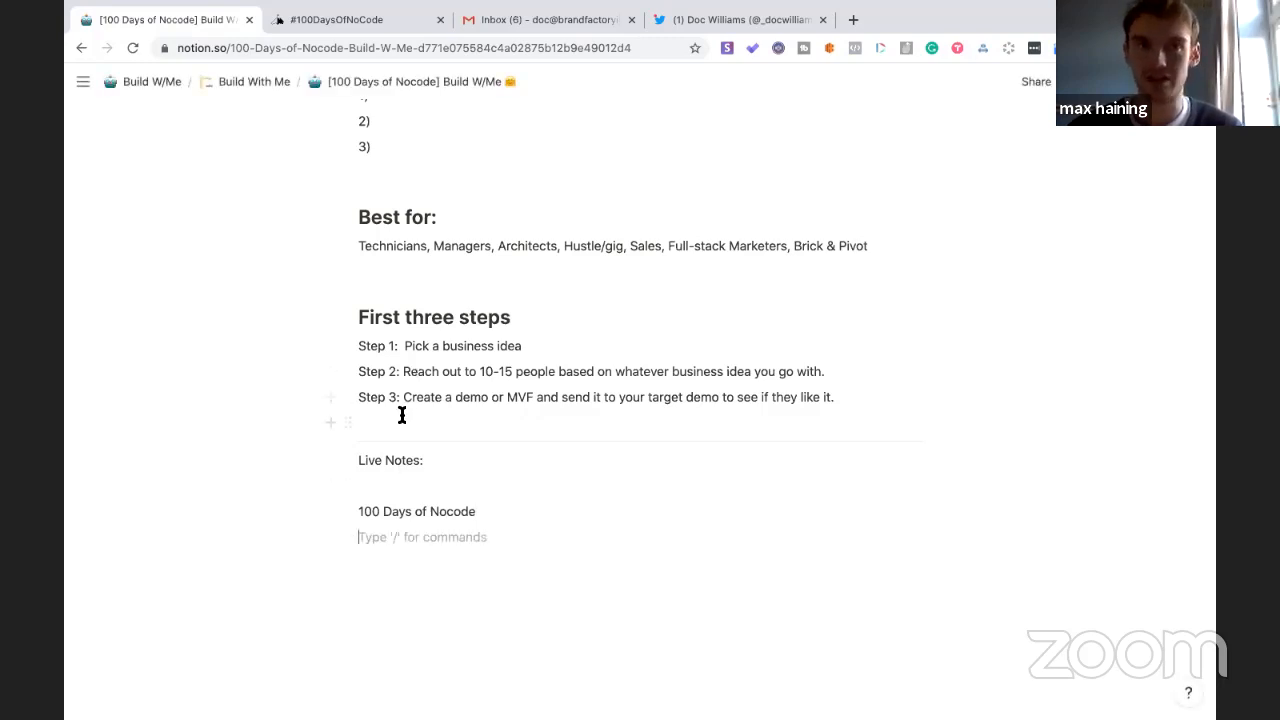
pyautogui.press('Return')
pyautogui.write('Interests')
pyautogui.press('Return')
pyautogui.write('Level')
pyautogui.press('Return')
pyautogui.write('Learning Styles')
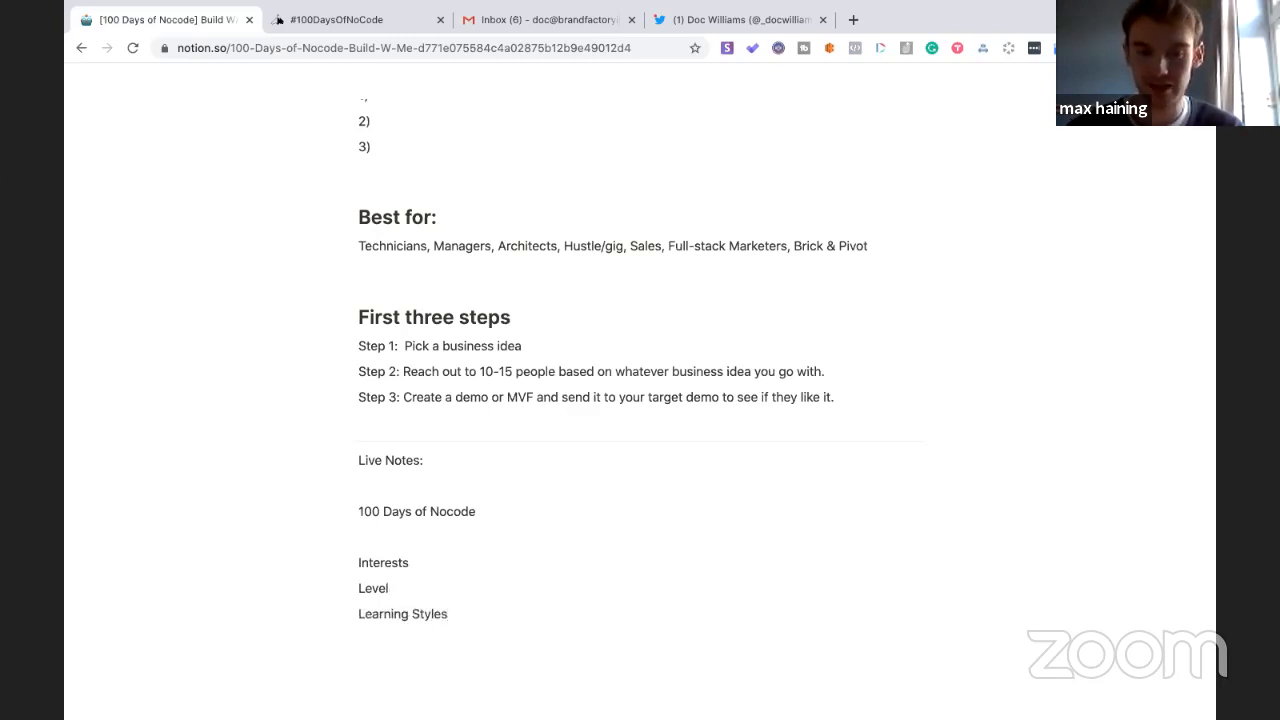
pyautogui.press('BackSpace')
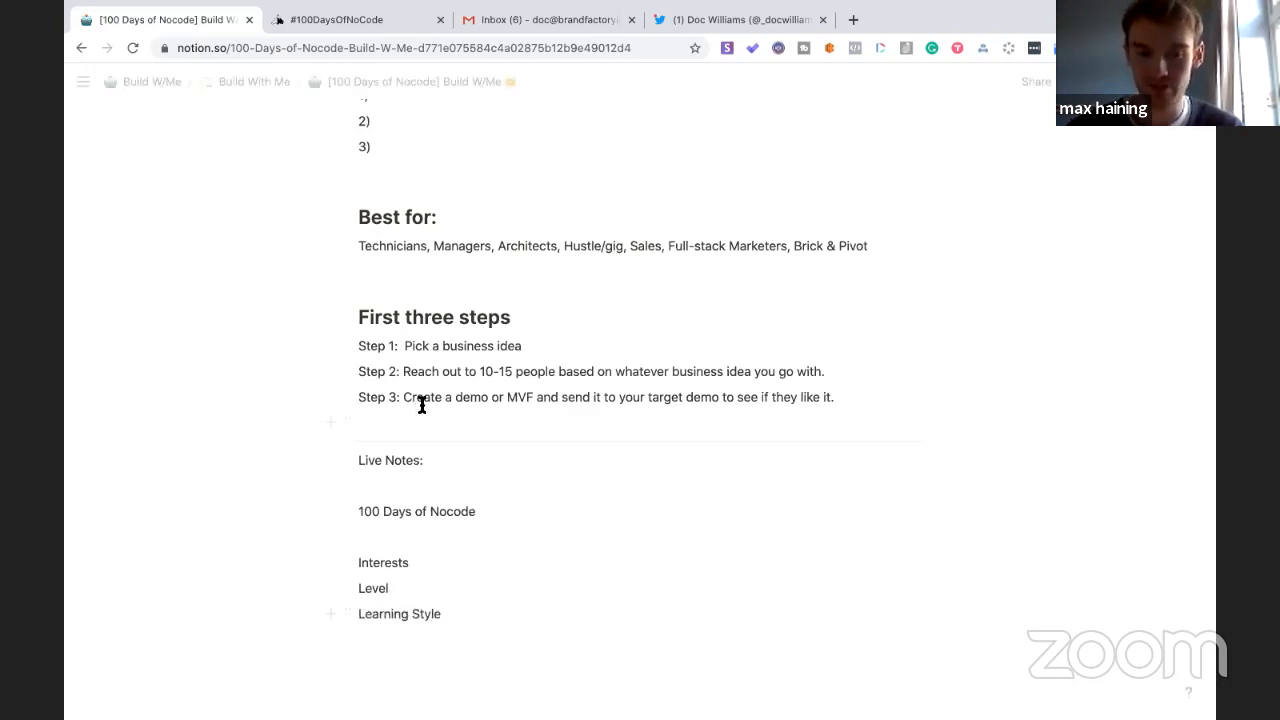
pyautogui.press('Return')
# - Complete the line as '100 Days of Nocode - Site' and add a Mailchimp line beneath
pyautogui.click(394, 532)
pyautogui.click(474, 514)
pyautogui.write('- Site')
pyautogui.press('Return')
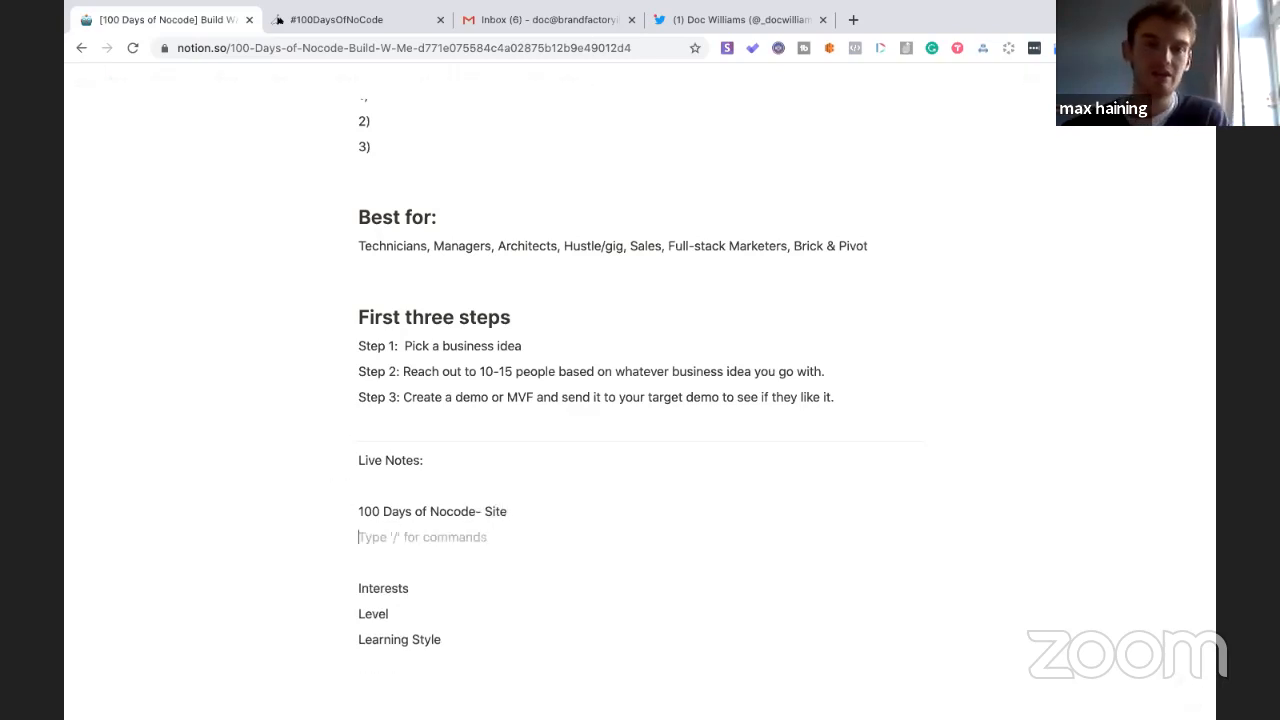
pyautogui.write('Is')
pyautogui.press('BackSpace')
pyautogui.press('BackSpace')
pyautogui.write('Ma')
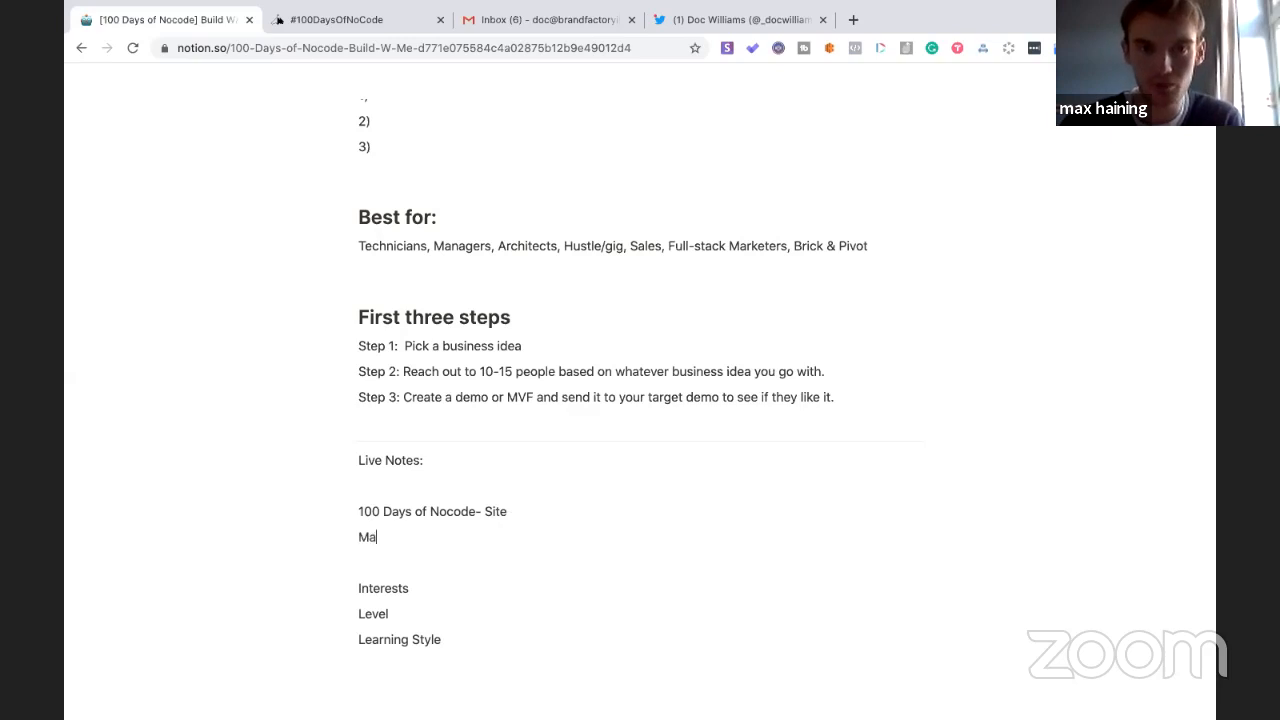
pyautogui.write('ilchimp')
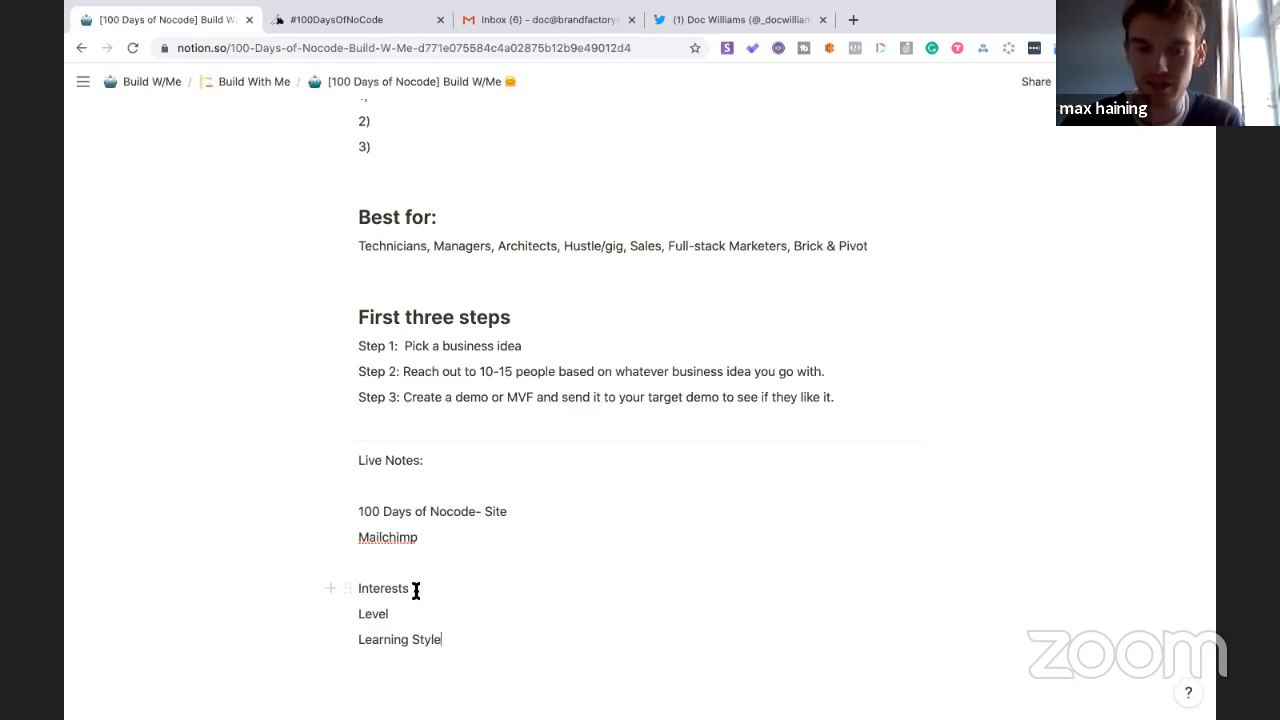
# - Add the label 'Info you would like to capture:' above Interests
pyautogui.scroll(-1, 400, 570)
pyautogui.press('Down')
pyautogui.press('Return')
pyautogui.write('Info you would like to')
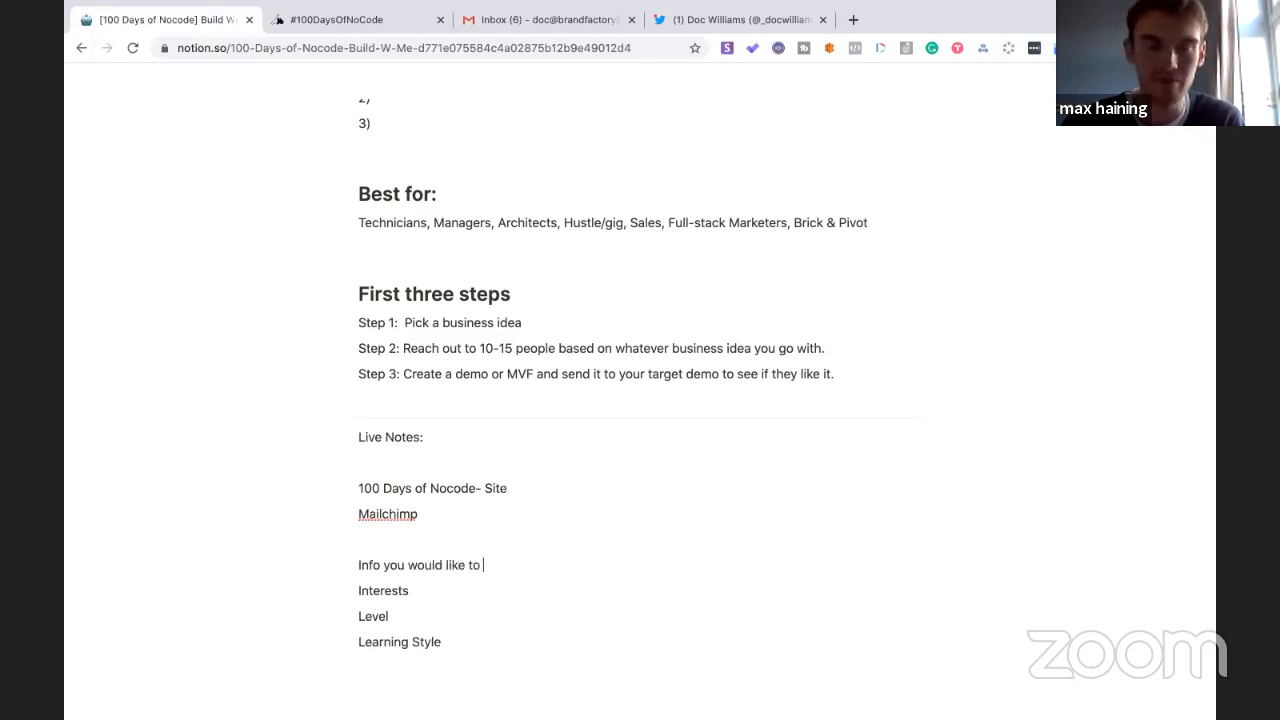
pyautogui.write(' capture')
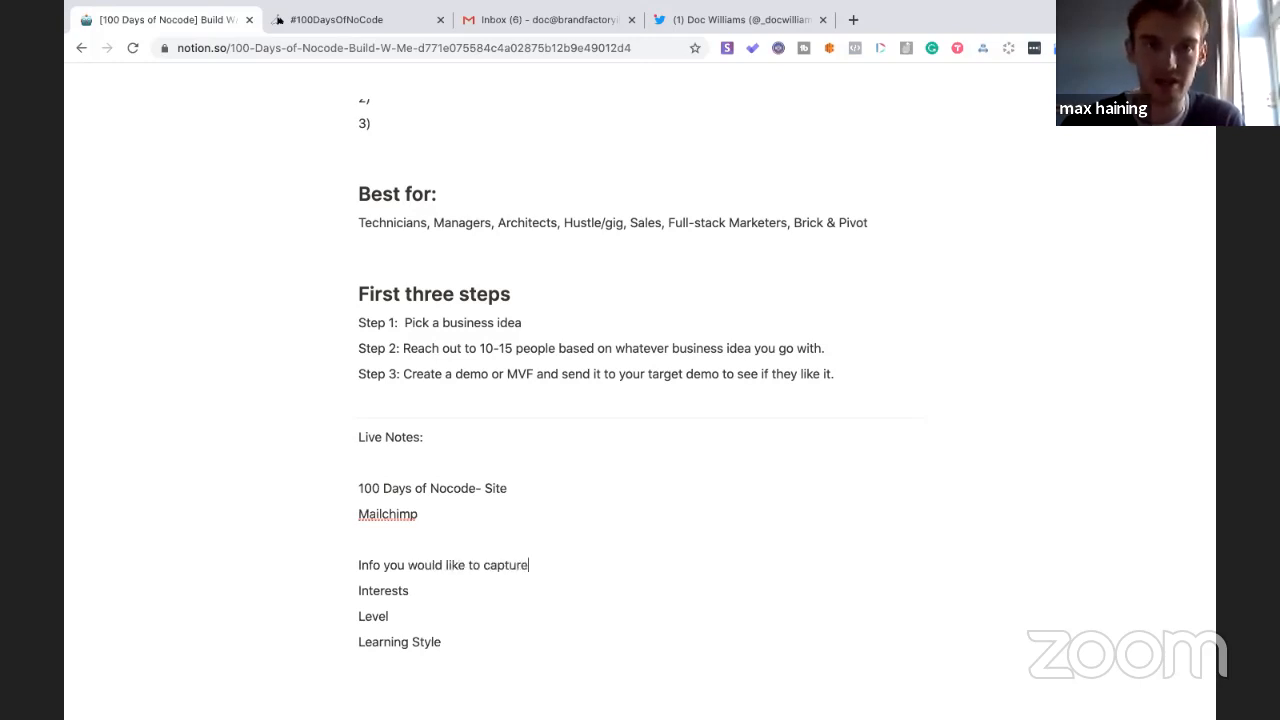
pyautogui.write(':')
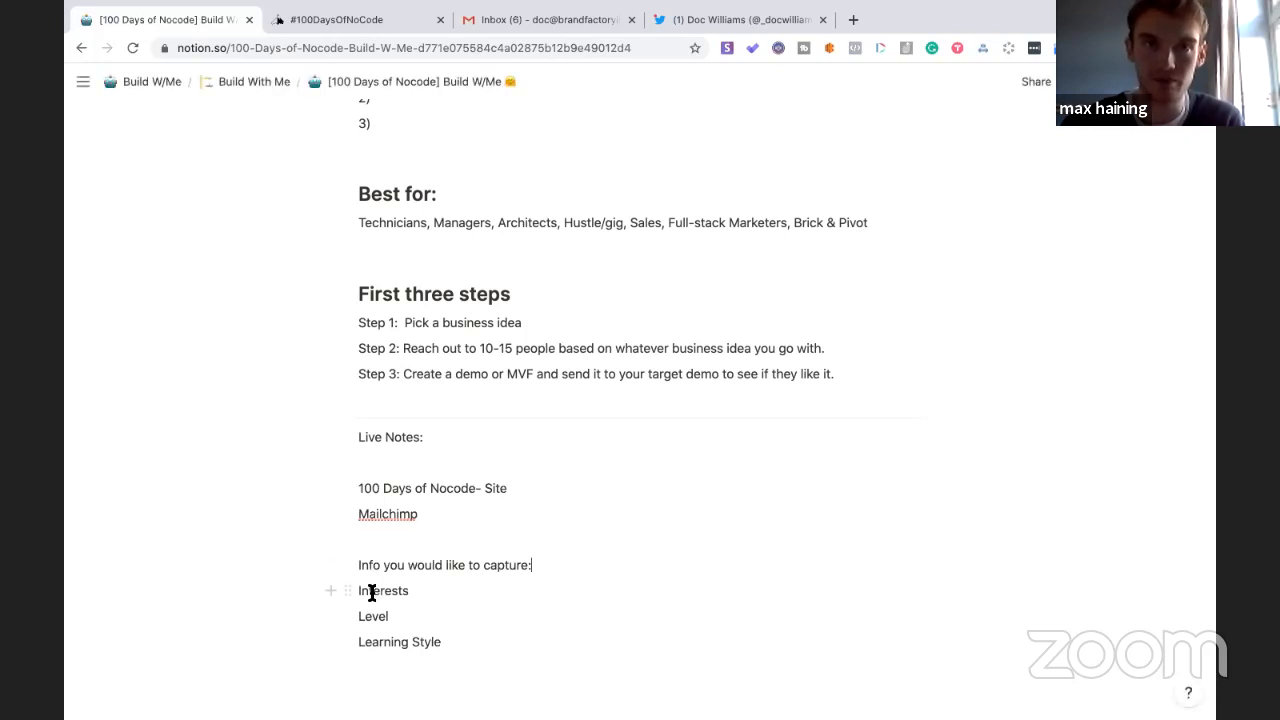
# - Below Learning Style, add 'Trigger a form email sequence' and 'Membership #100 Nocode' lines
pyautogui.scroll(-1, 400, 590)
pyautogui.click(456, 590)
pyautogui.press('Return')
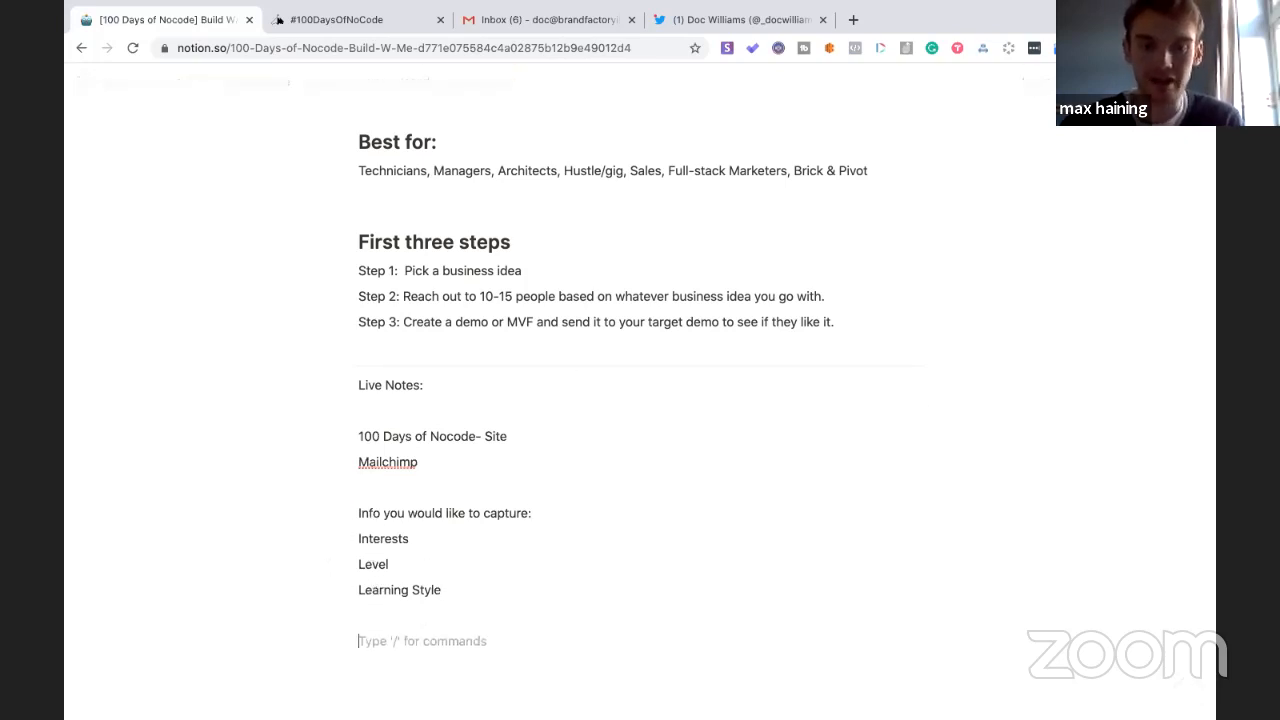
pyautogui.write('Trigger a')
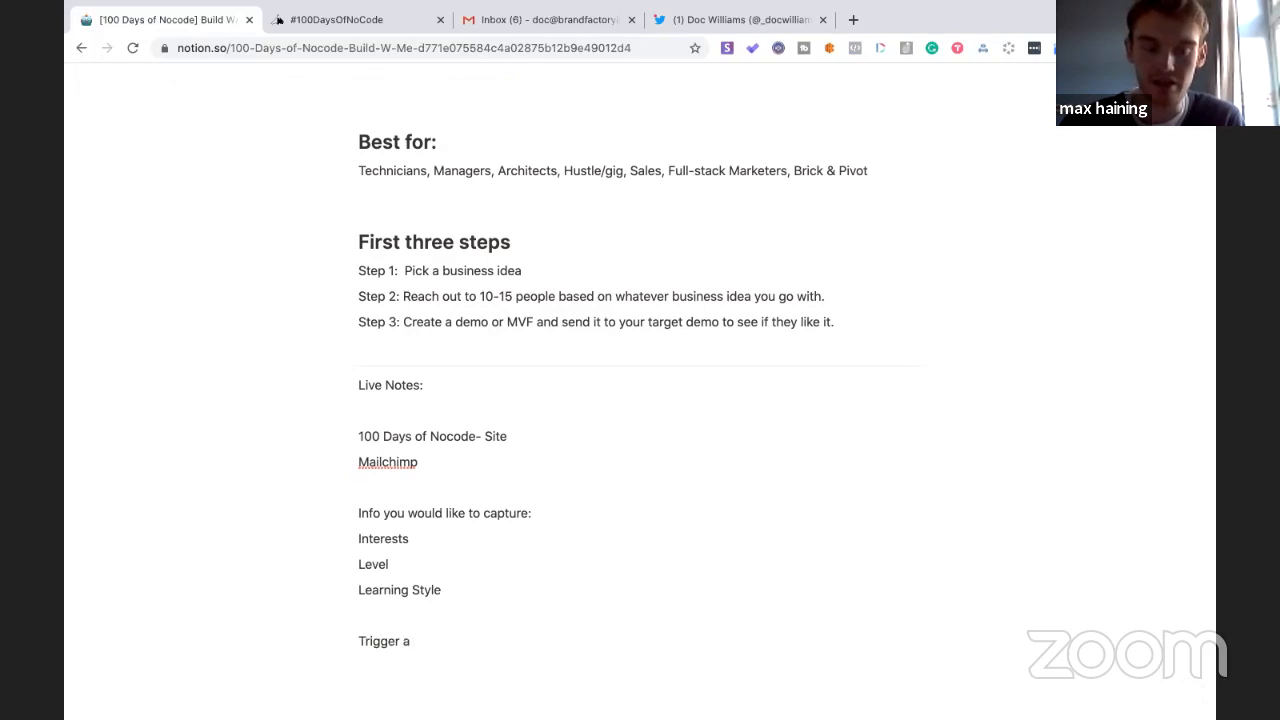
pyautogui.write('form')
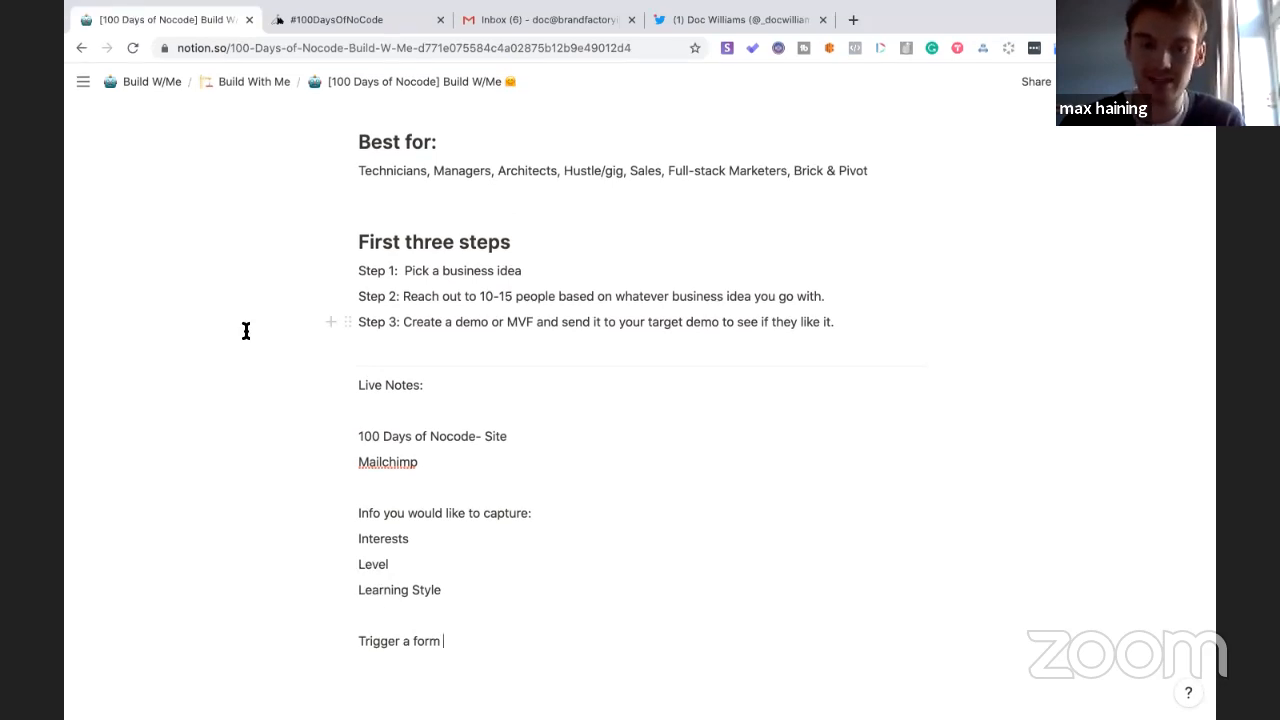
pyautogui.write(' email se')
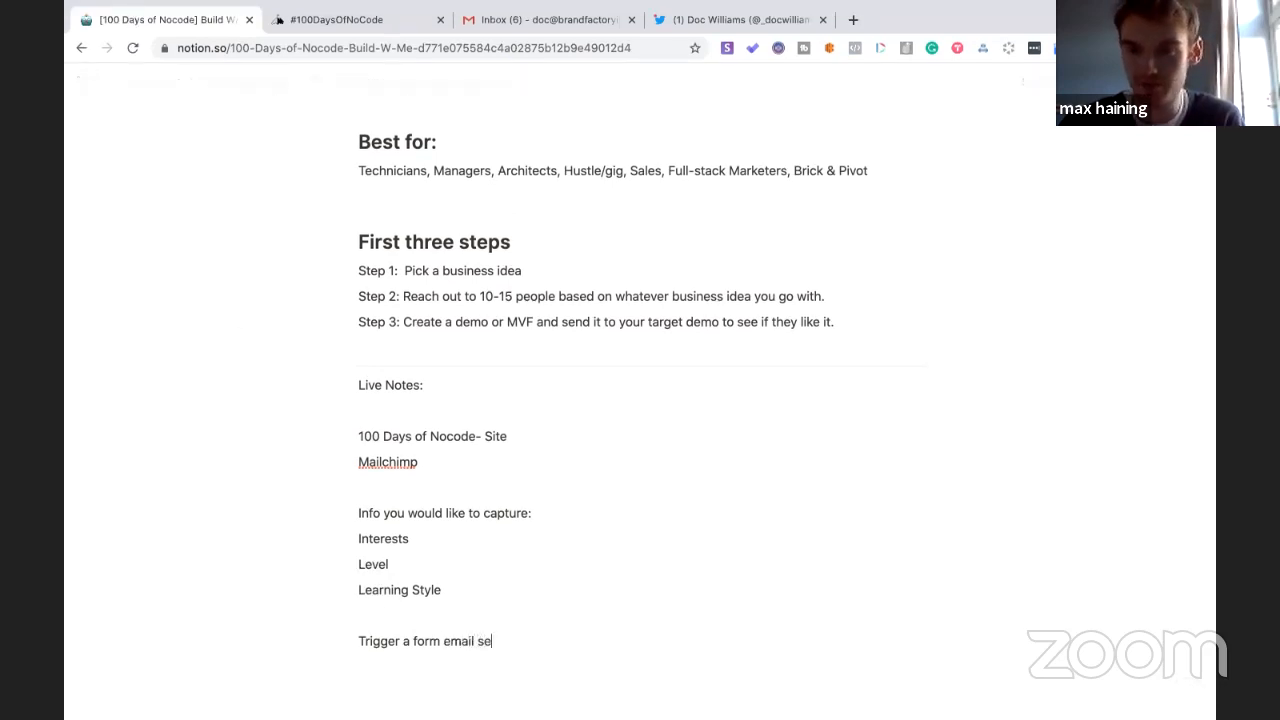
pyautogui.write('quence')
pyautogui.press('Return')
pyautogui.write('Membership')
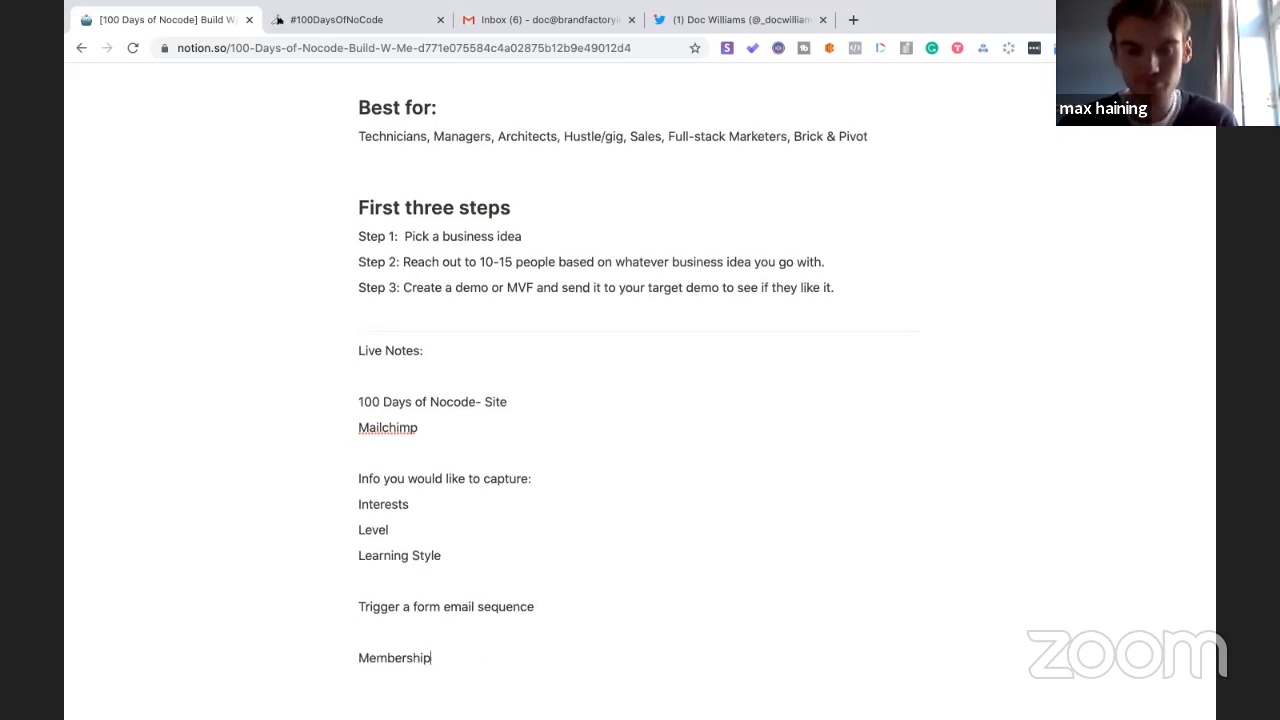
pyautogui.write(' #100 No')
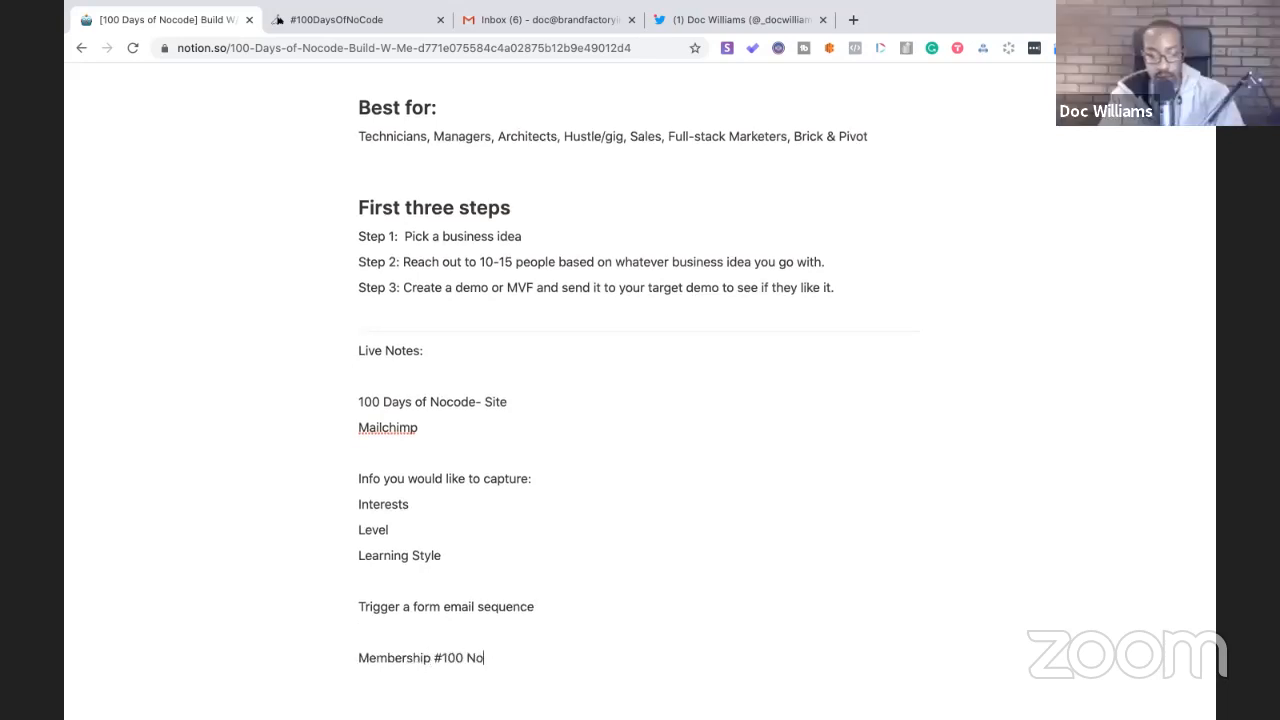
pyautogui.write('code')
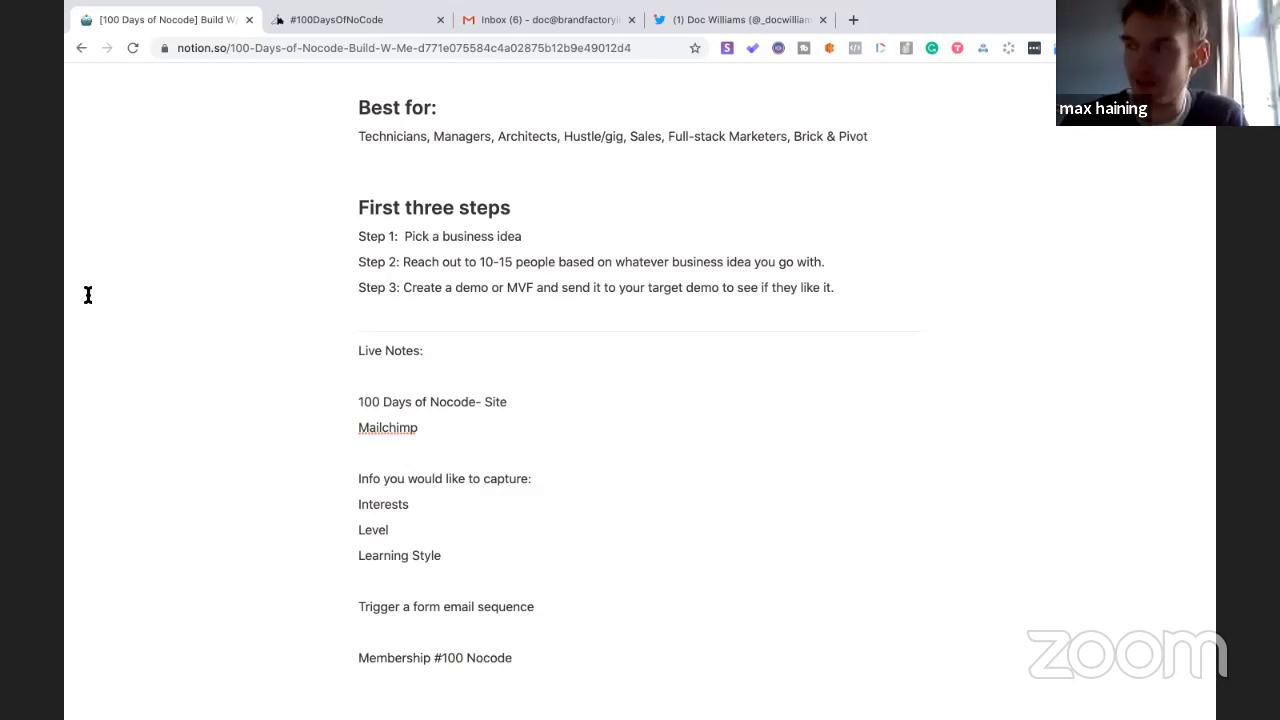
# - Bold the 'Live Notes:' label and add an empty line beneath it
pyautogui.moveTo(437, 351); pyautogui.dragTo(356, 350)
pyautogui.hotkey('ctrl', 'b')
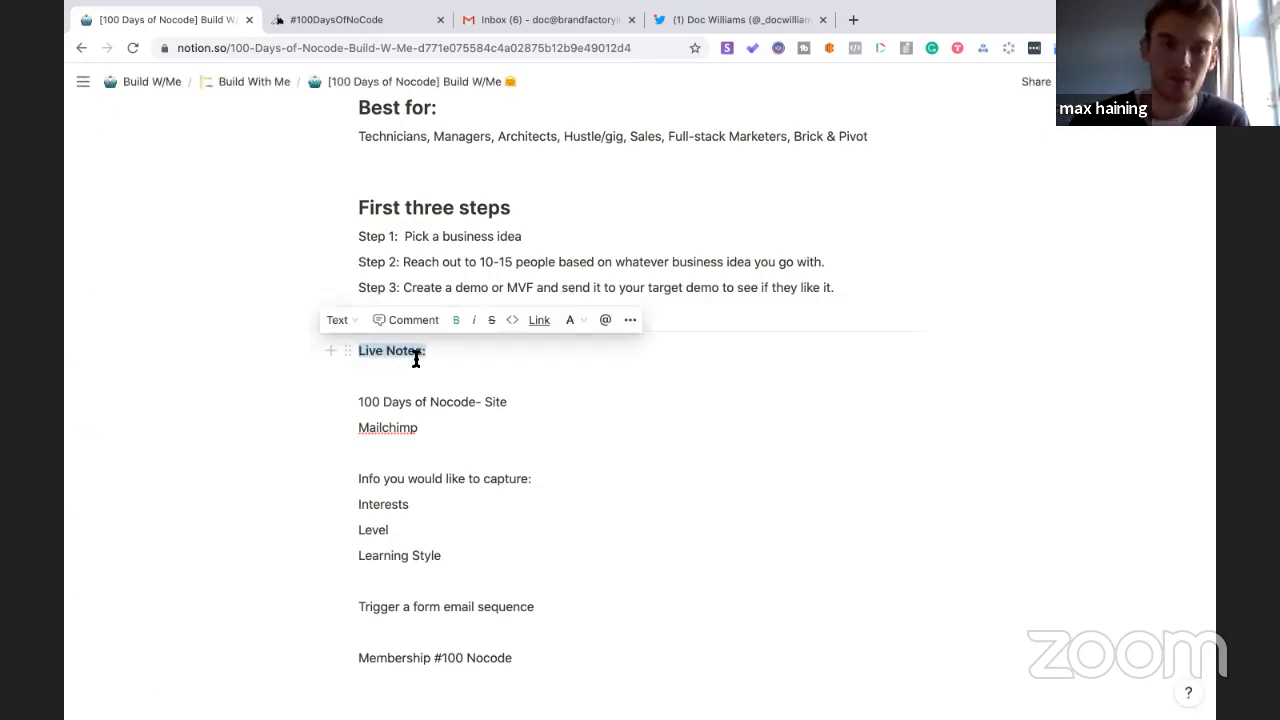
pyautogui.press('Right')
pyautogui.press('Return')
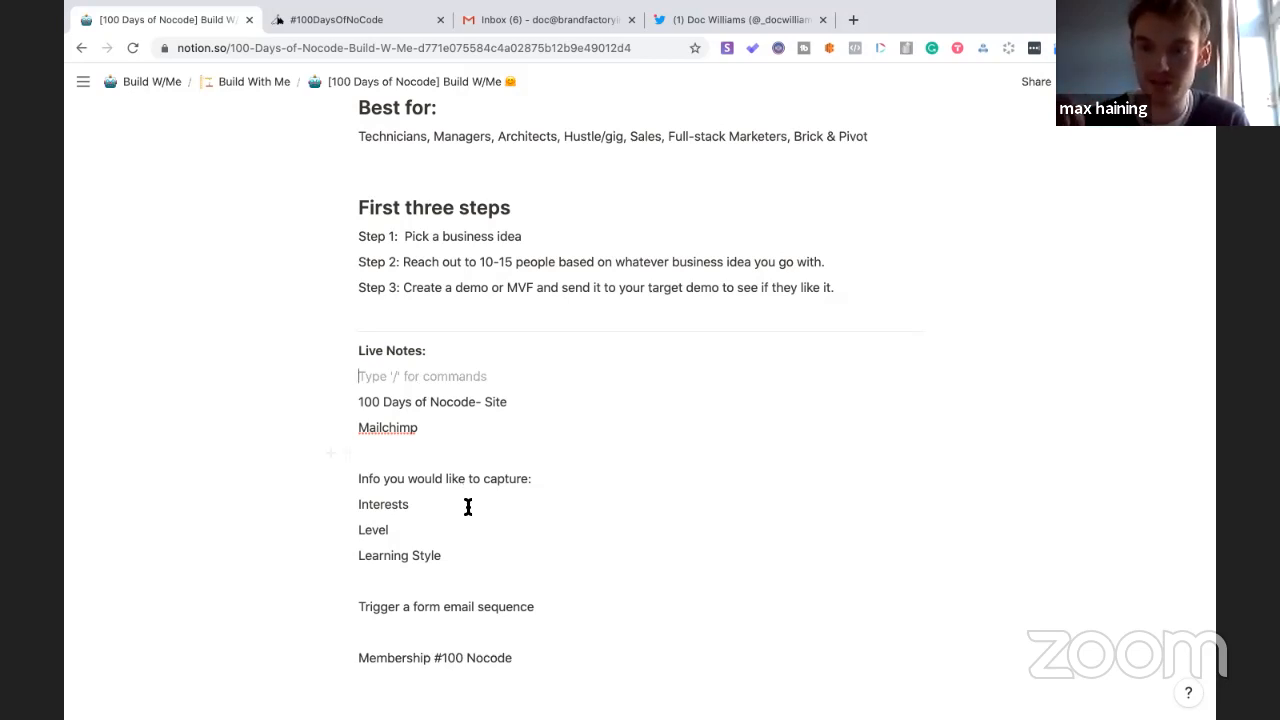
# - Add a 'Per filled out tweet' note under the trigger line and remove the stray empty line
pyautogui.click(600, 603)
pyautogui.press('Return')
pyautogui.press('Return')
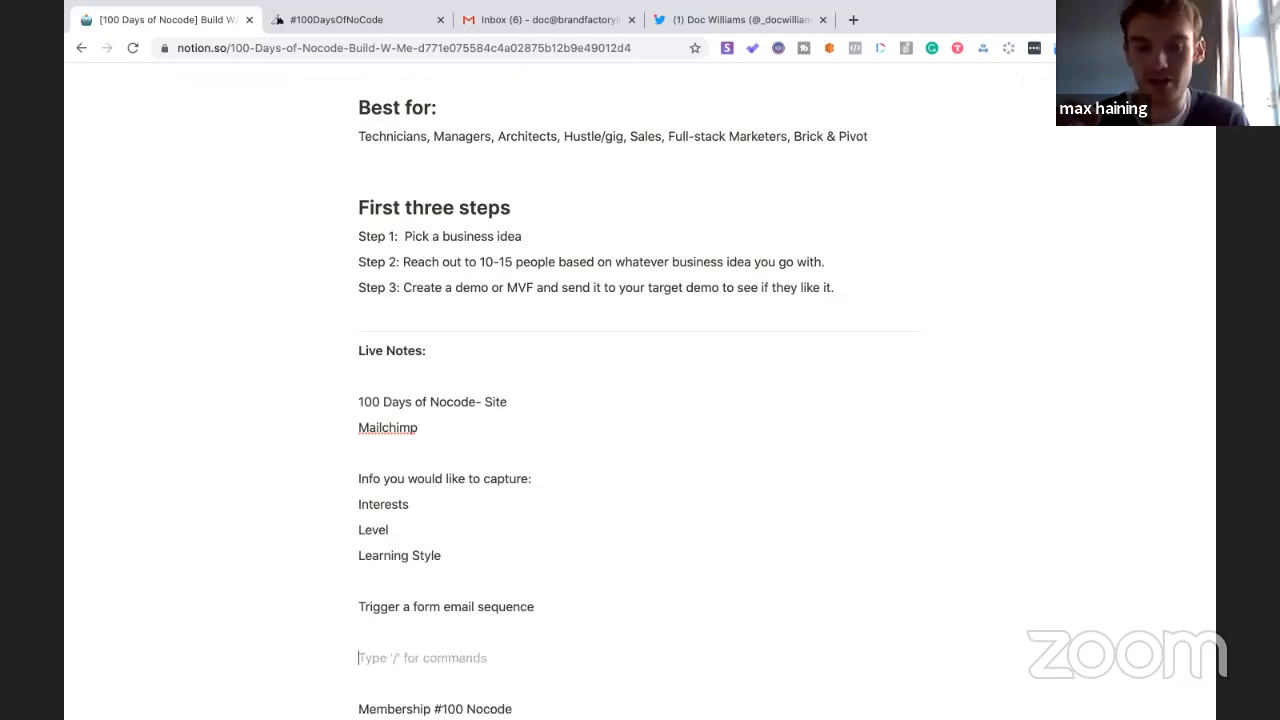
pyautogui.write('Per fi')
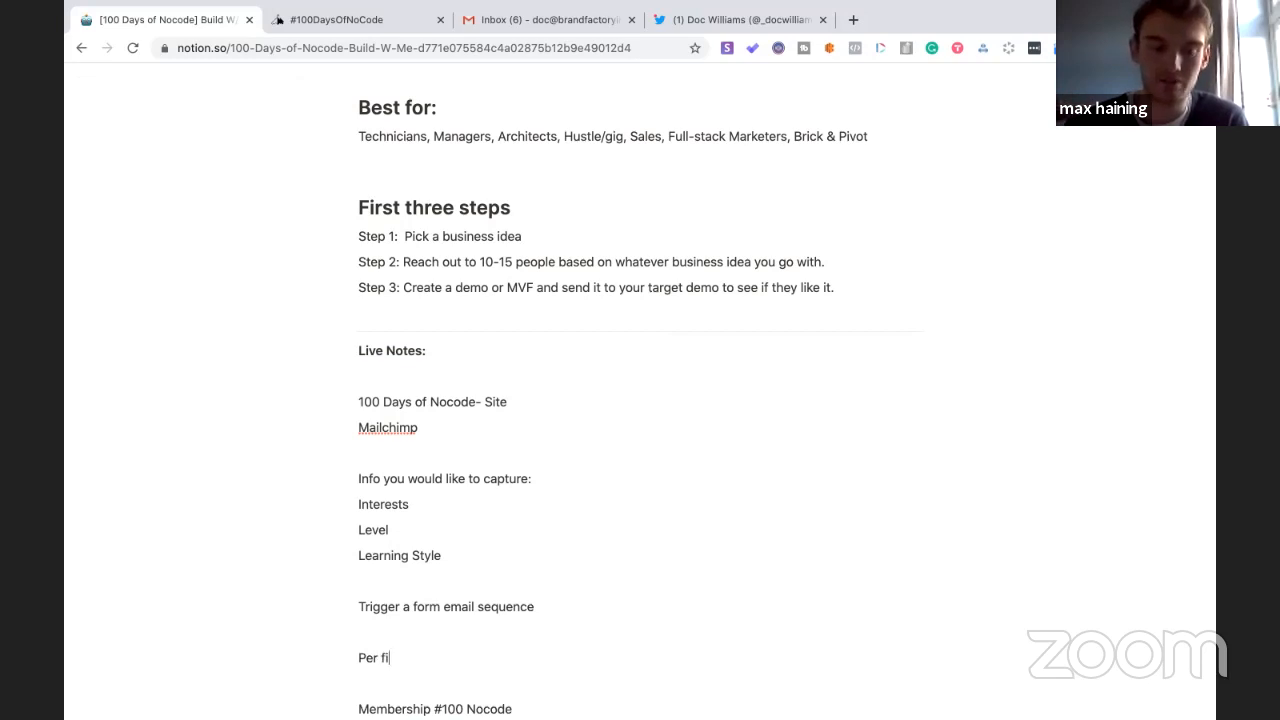
pyautogui.write('lled out ')
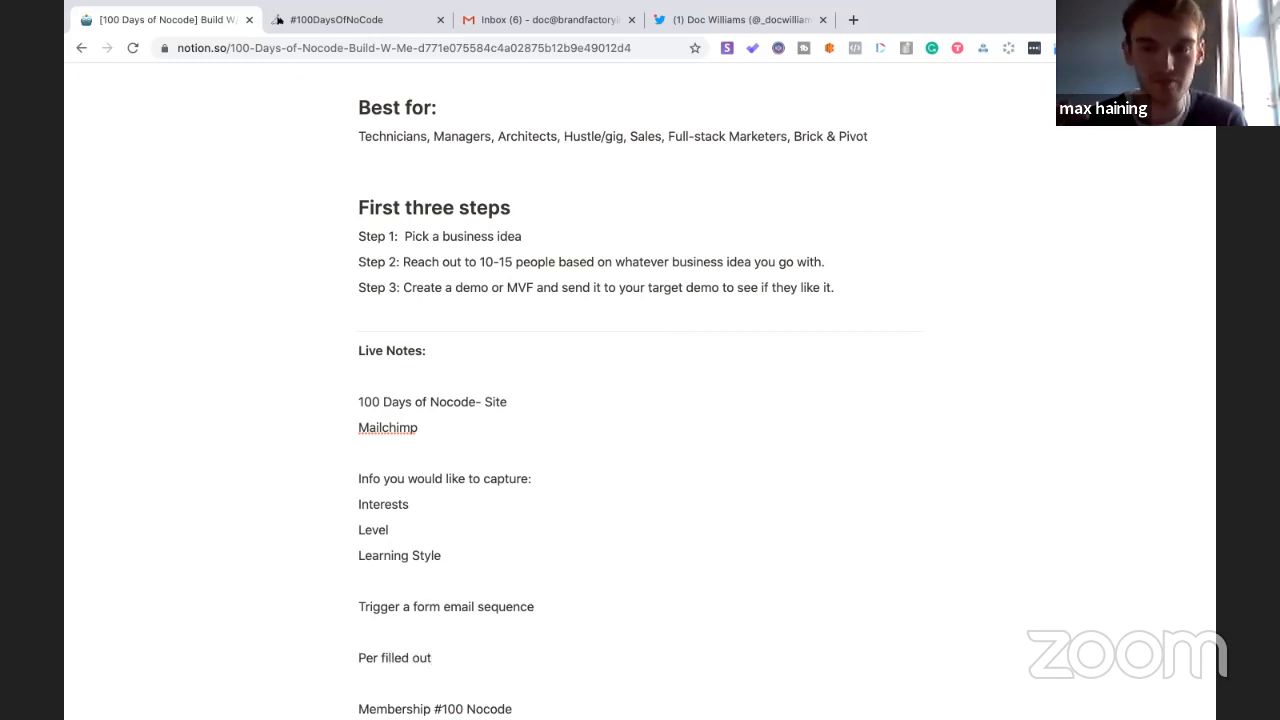
pyautogui.write('tweet')
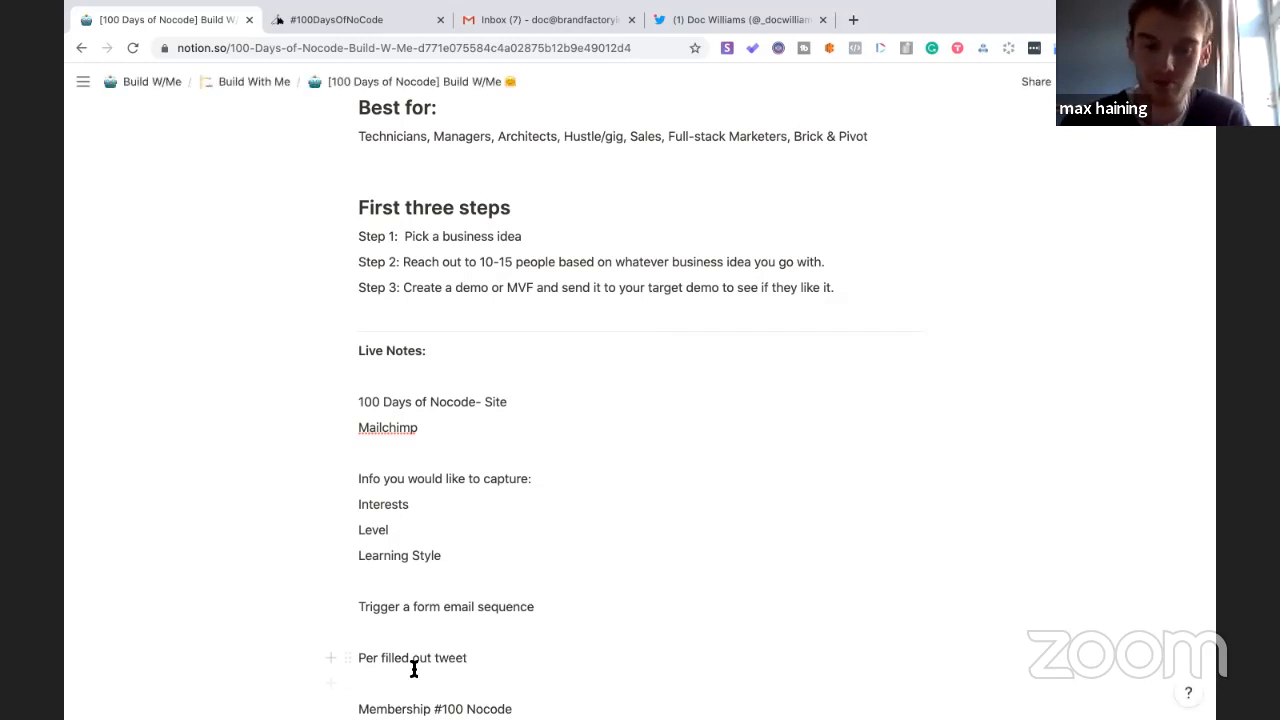
pyautogui.click(380, 679)
pyautogui.press('BackSpace')
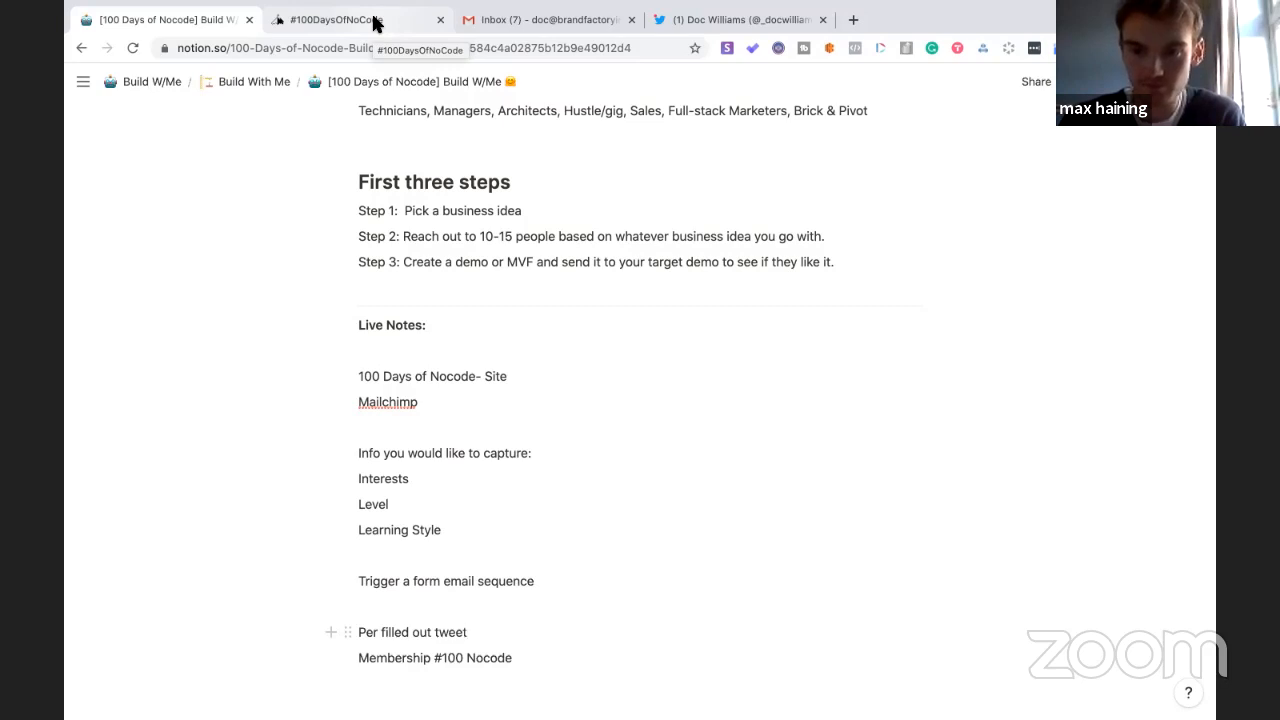
# - Check the 100DaysOfNoCode site, then append 'carrd' to the '100 Days of Nocode- Site' line
pyautogui.click(375, 20)
pyautogui.scroll(-1, 597, 316)
pyautogui.scroll(1, 575, 330)
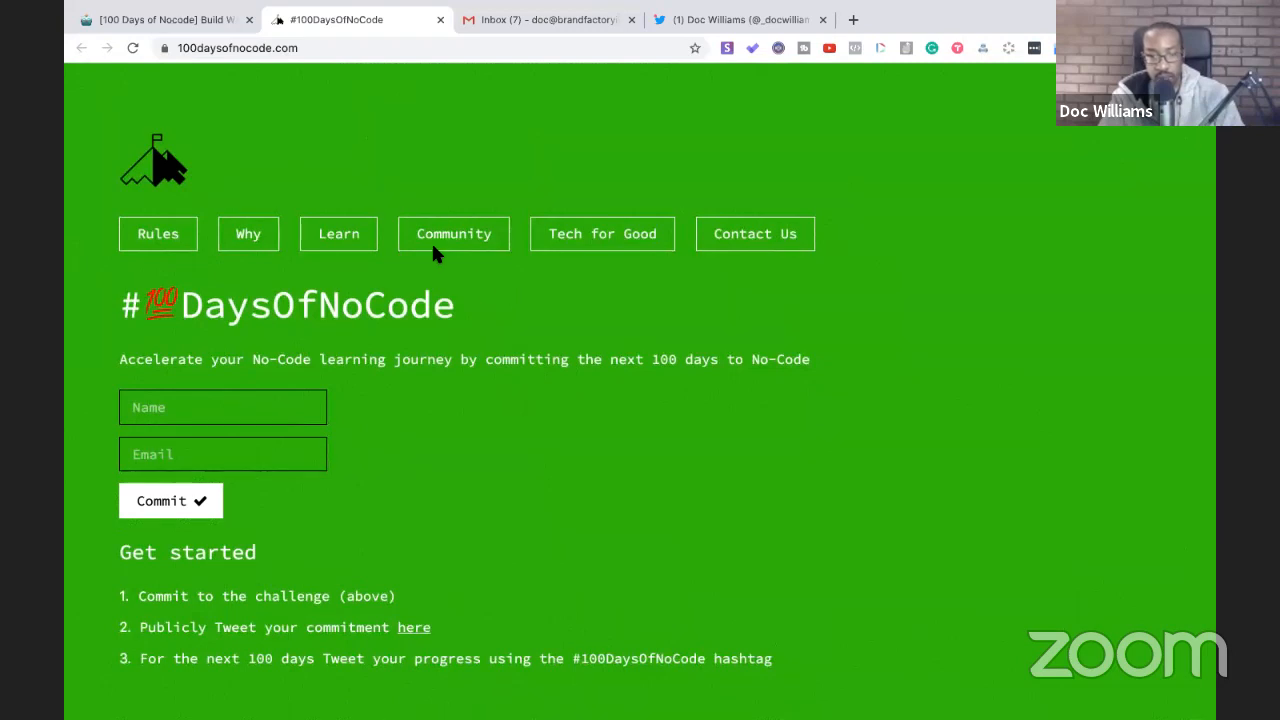
pyautogui.click(194, 22)
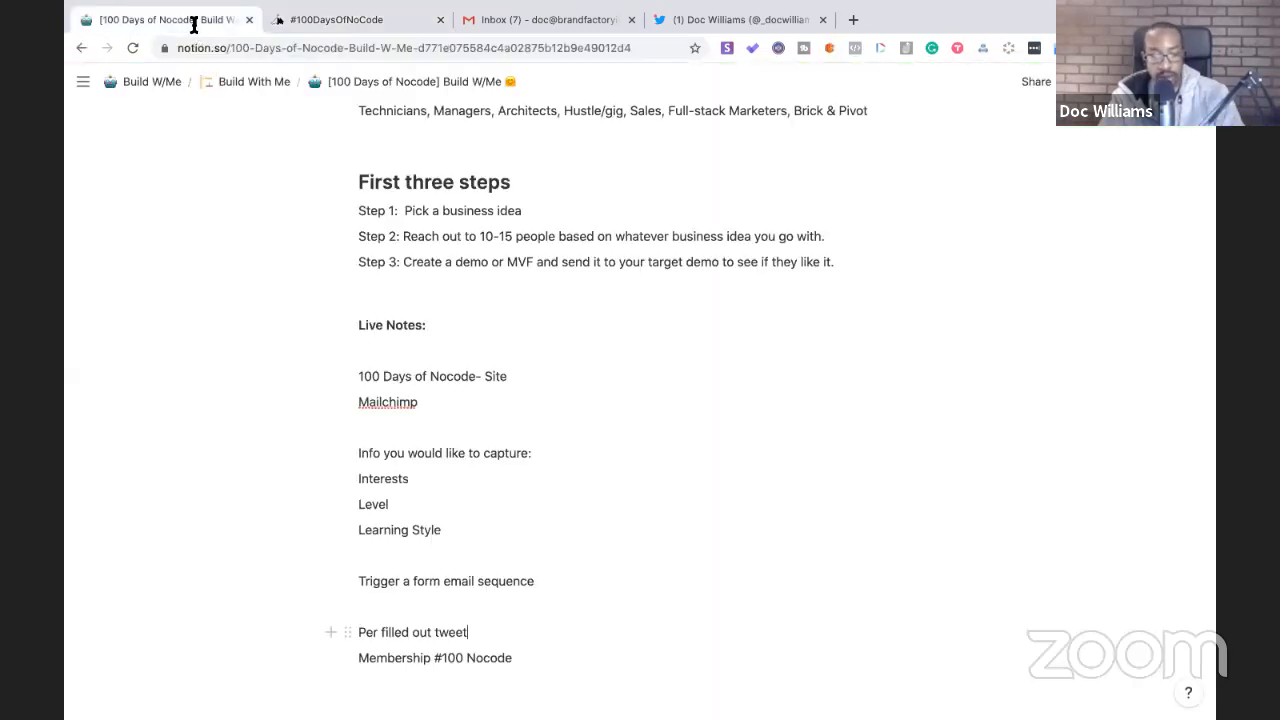
pyautogui.click(528, 376)
pyautogui.write('carrd')
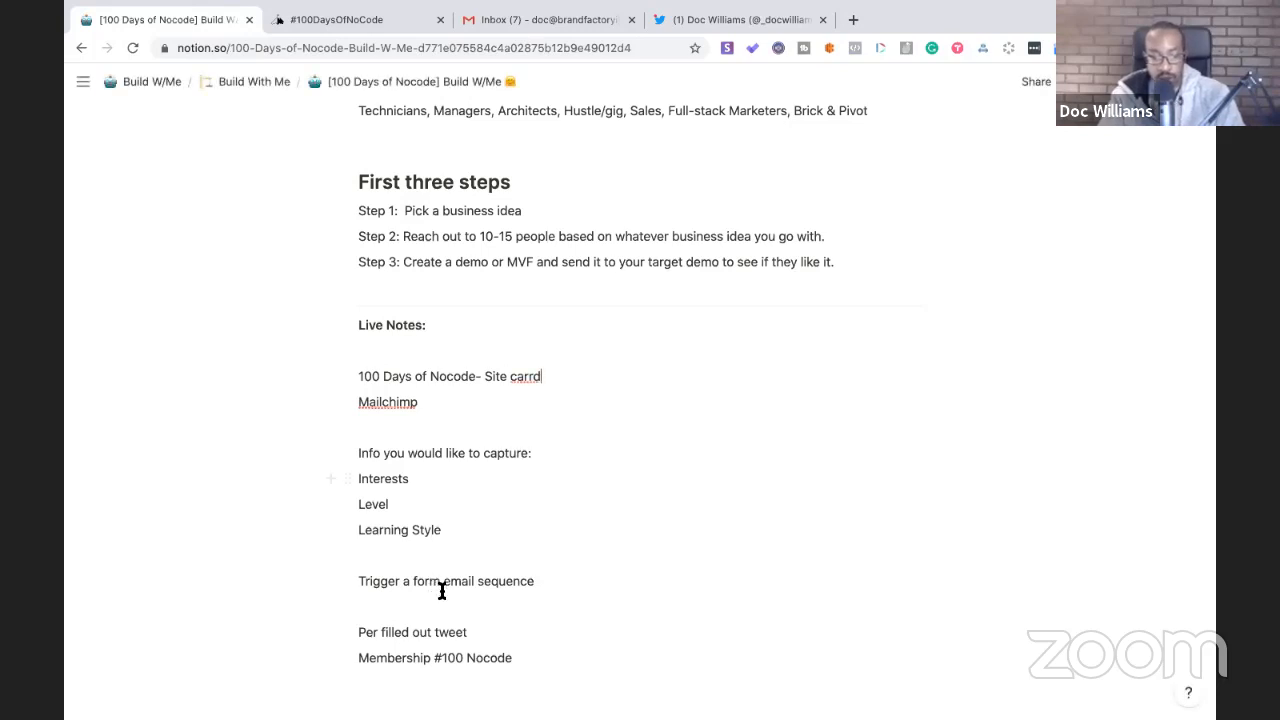
# - Prefix the tweet note with 'Remember this point:', add a 'Secondary' line, and enter 'google timer' in a new tab
pyautogui.click(358, 632)
pyautogui.write('Remember this point:')
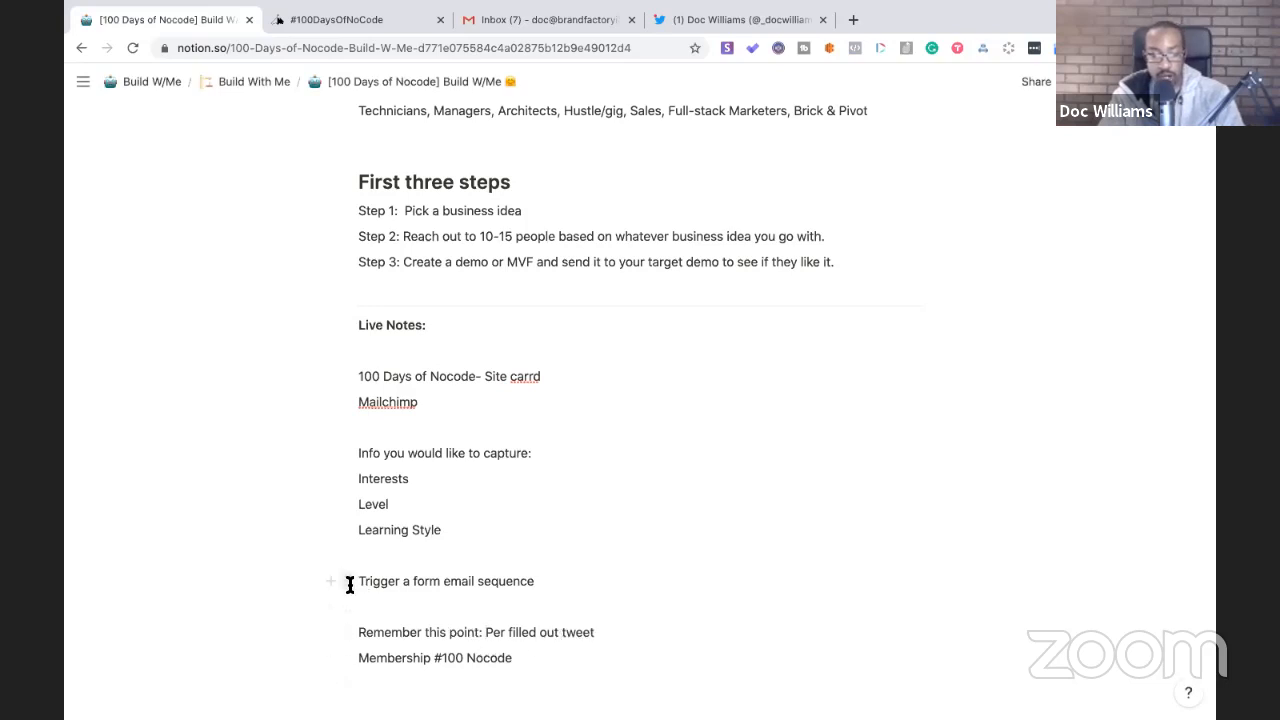
pyautogui.click(368, 606)
pyautogui.press('Return')
pyautogui.write('Sec')
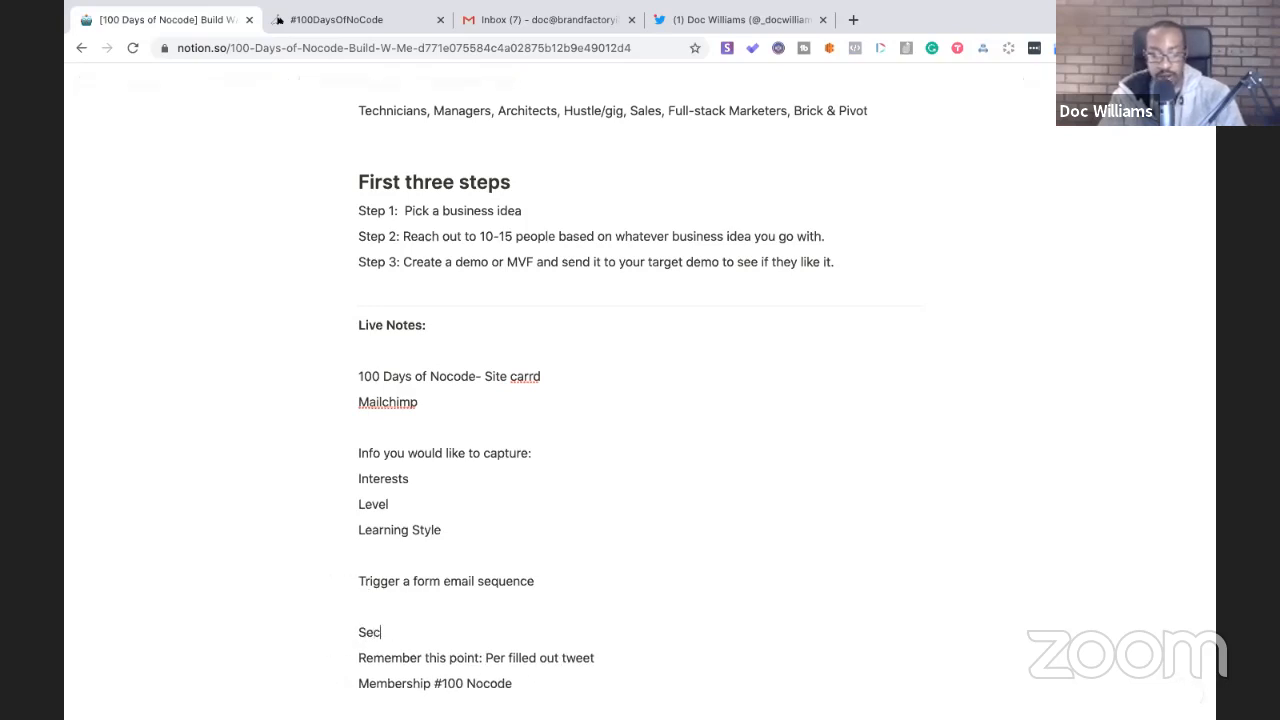
pyautogui.write('ondary')
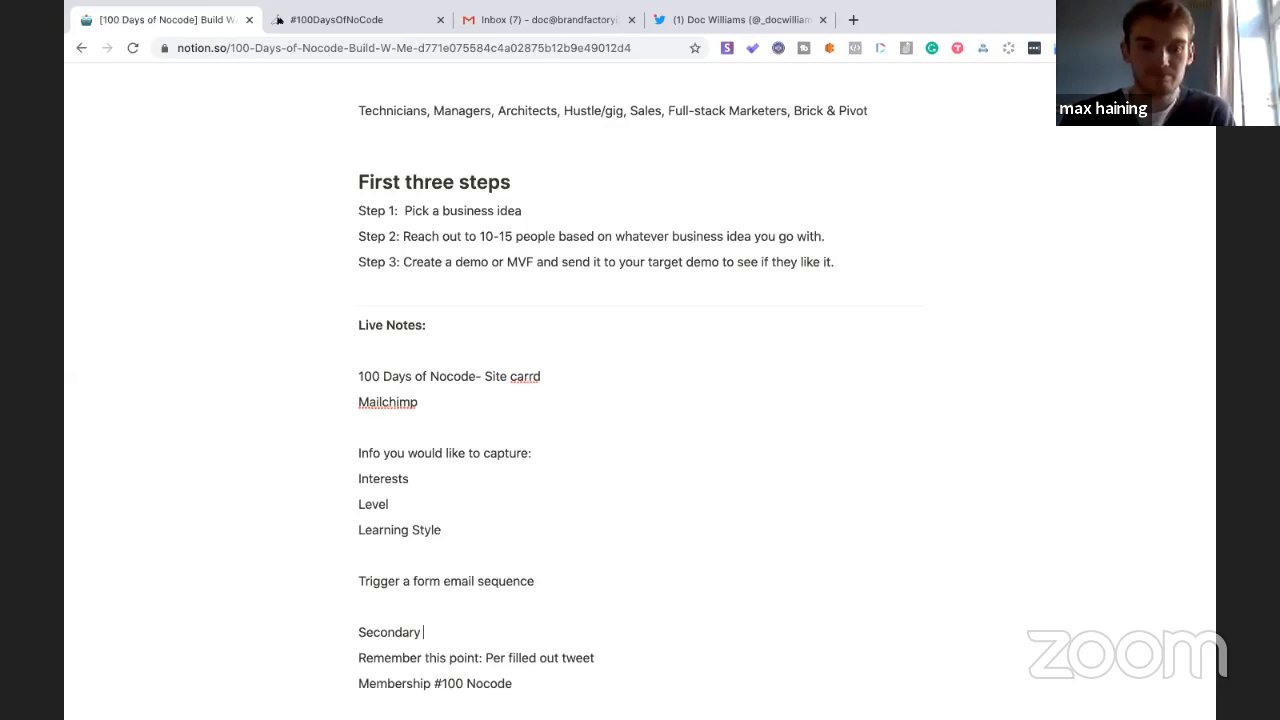
pyautogui.click(853, 20)
pyautogui.write('google timer')
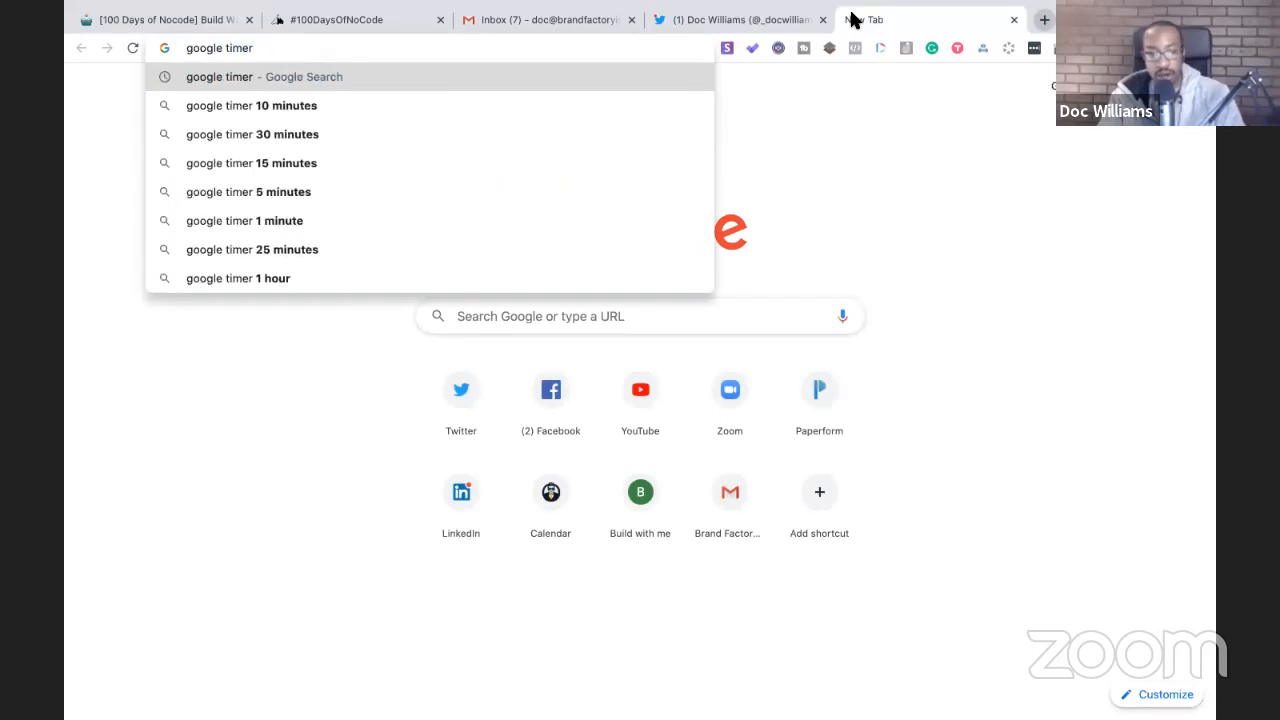
# - Search google timer, start its stopwatch, and return to the Notion live notes
pyautogui.press('Return')
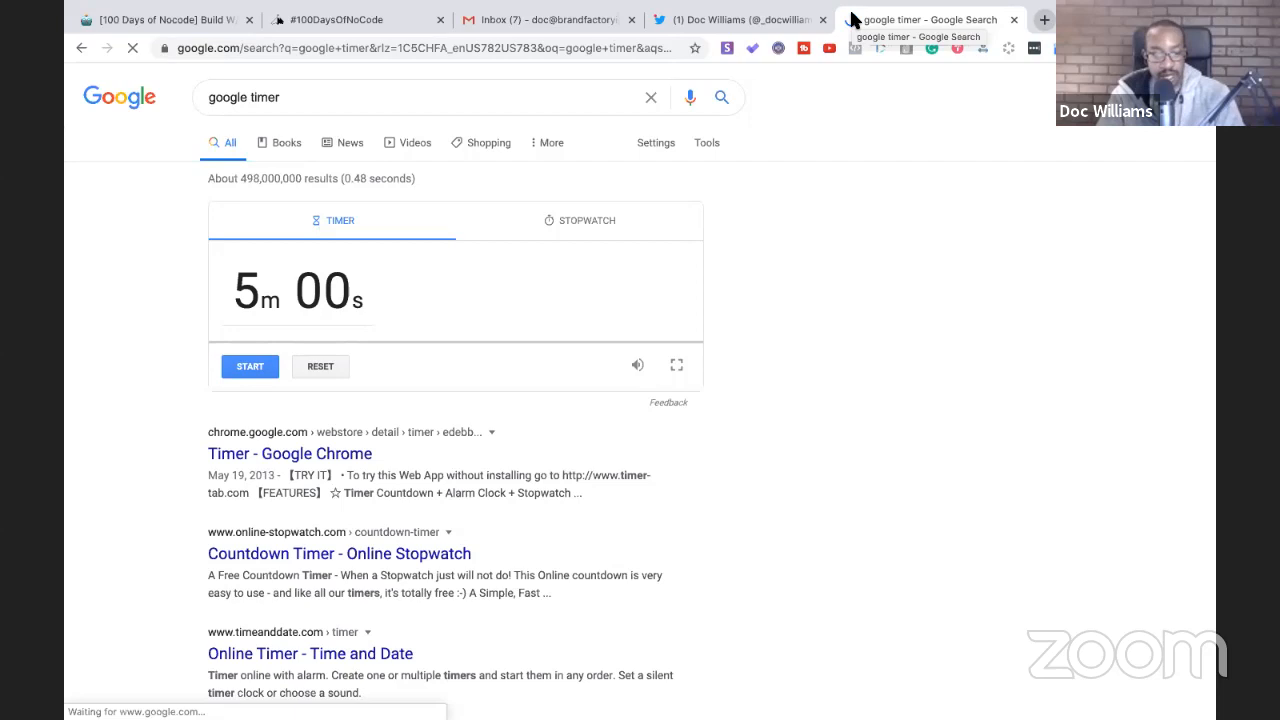
pyautogui.click(555, 220)
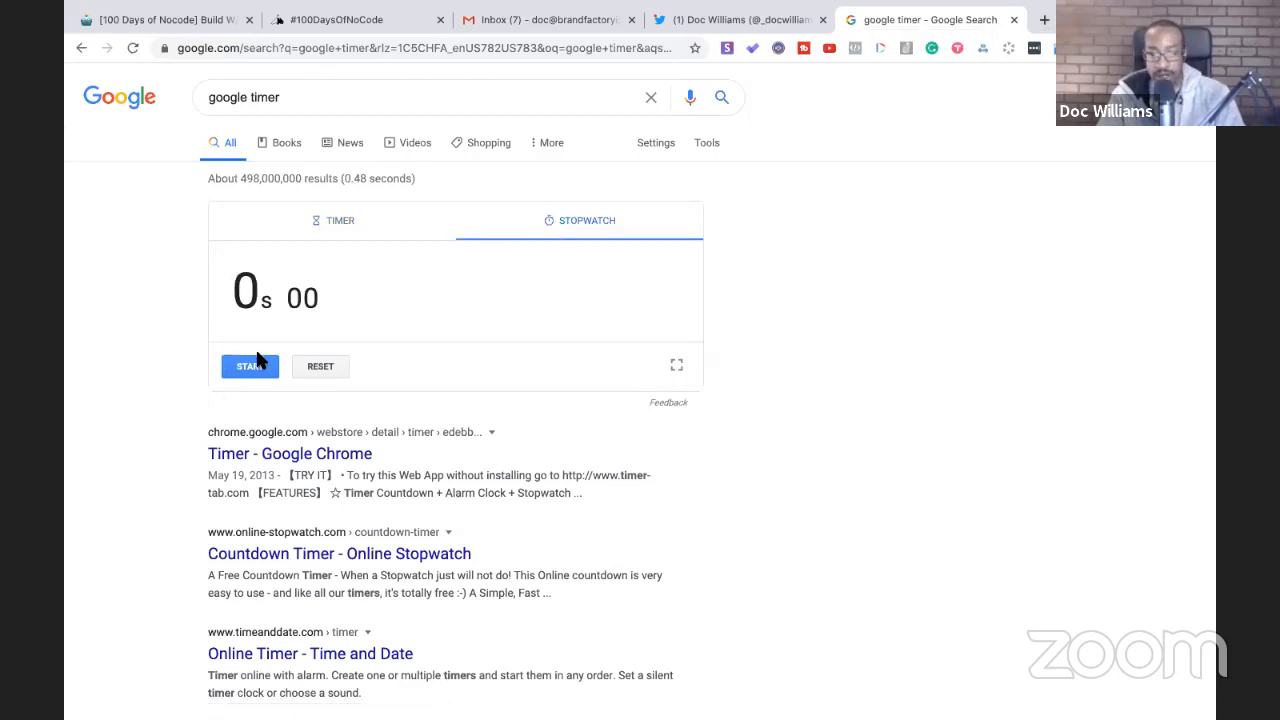
pyautogui.click(249, 366)
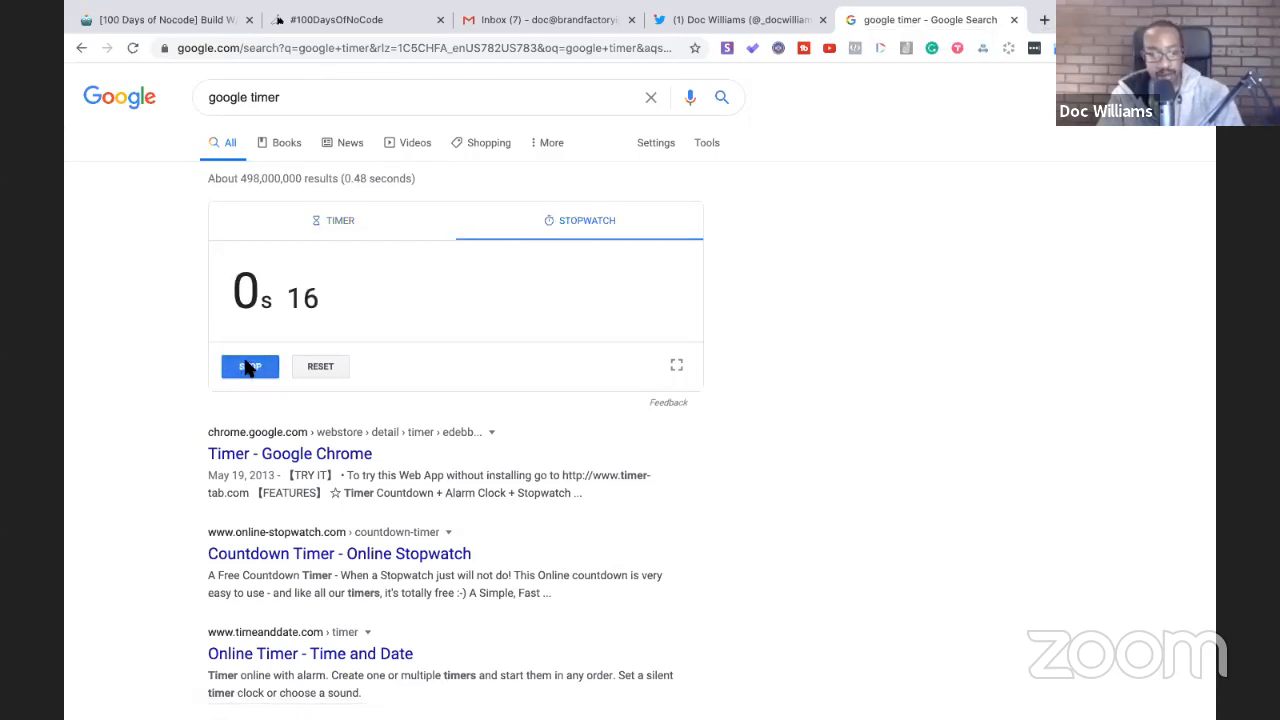
pyautogui.click(205, 27)
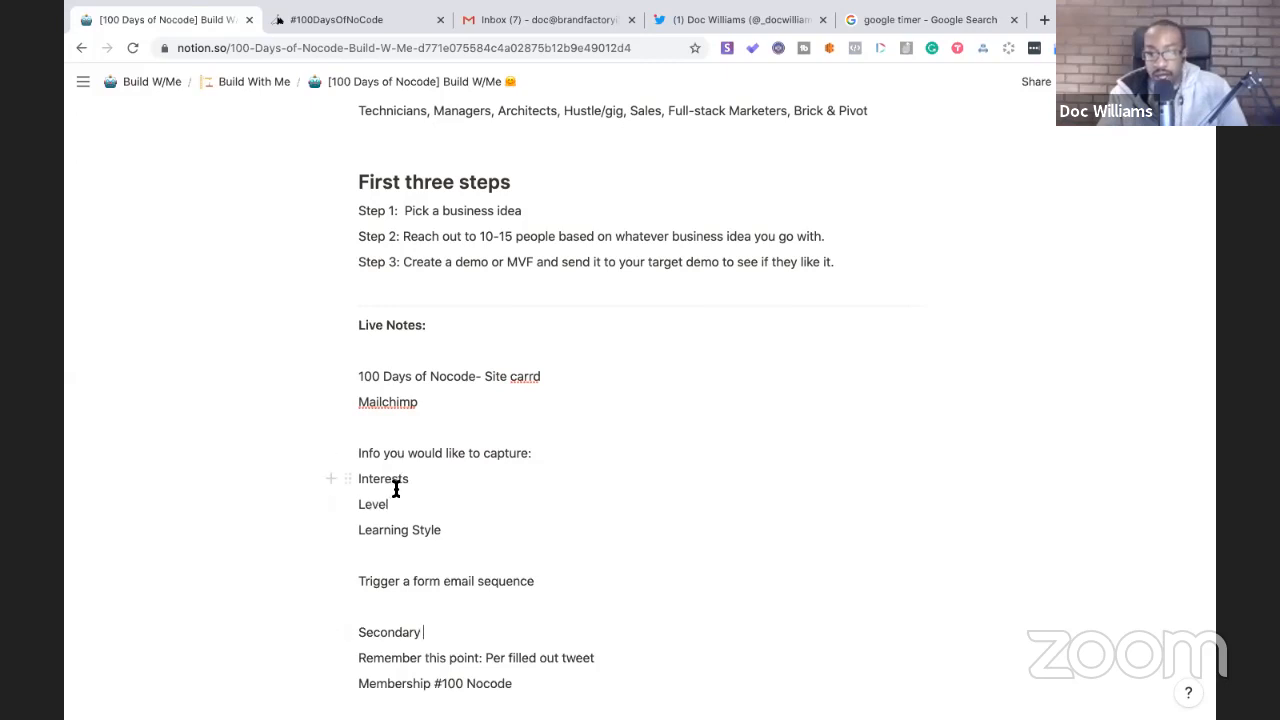
# - Switch to the #100DaysOfNoCode website, then open a new blank tab
pyautogui.click(366, 16)
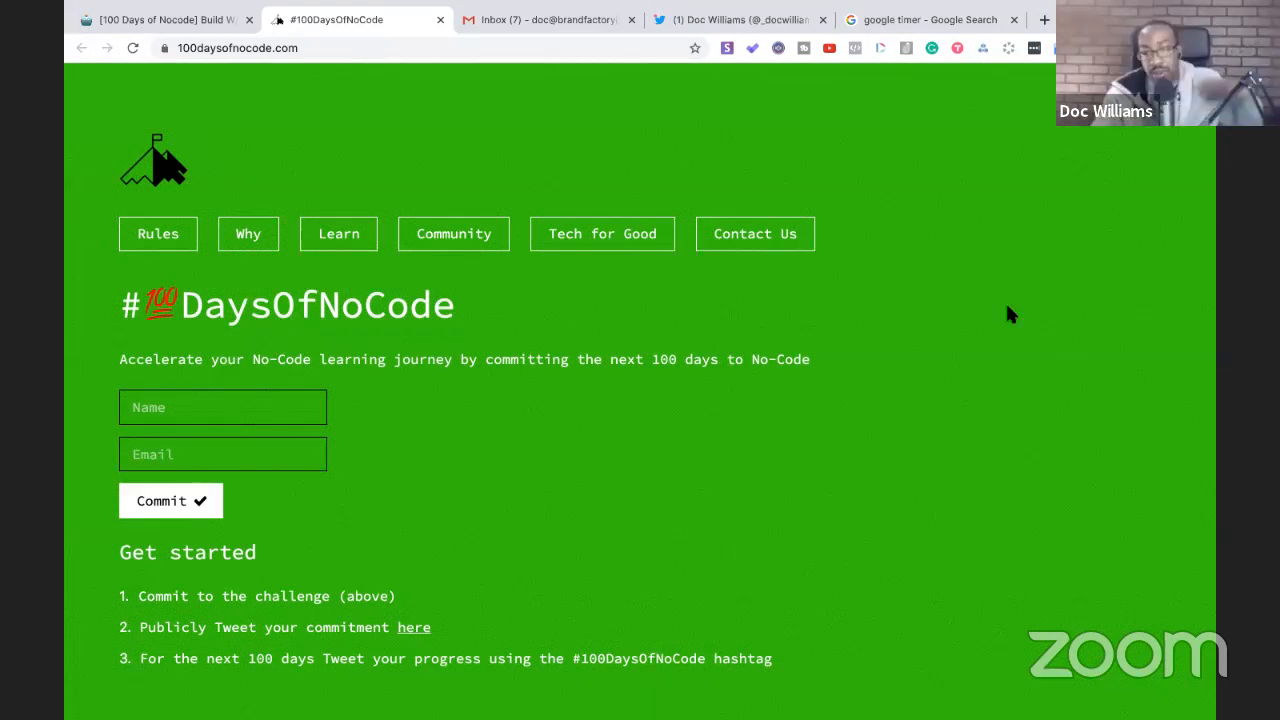
pyautogui.click(1045, 21)
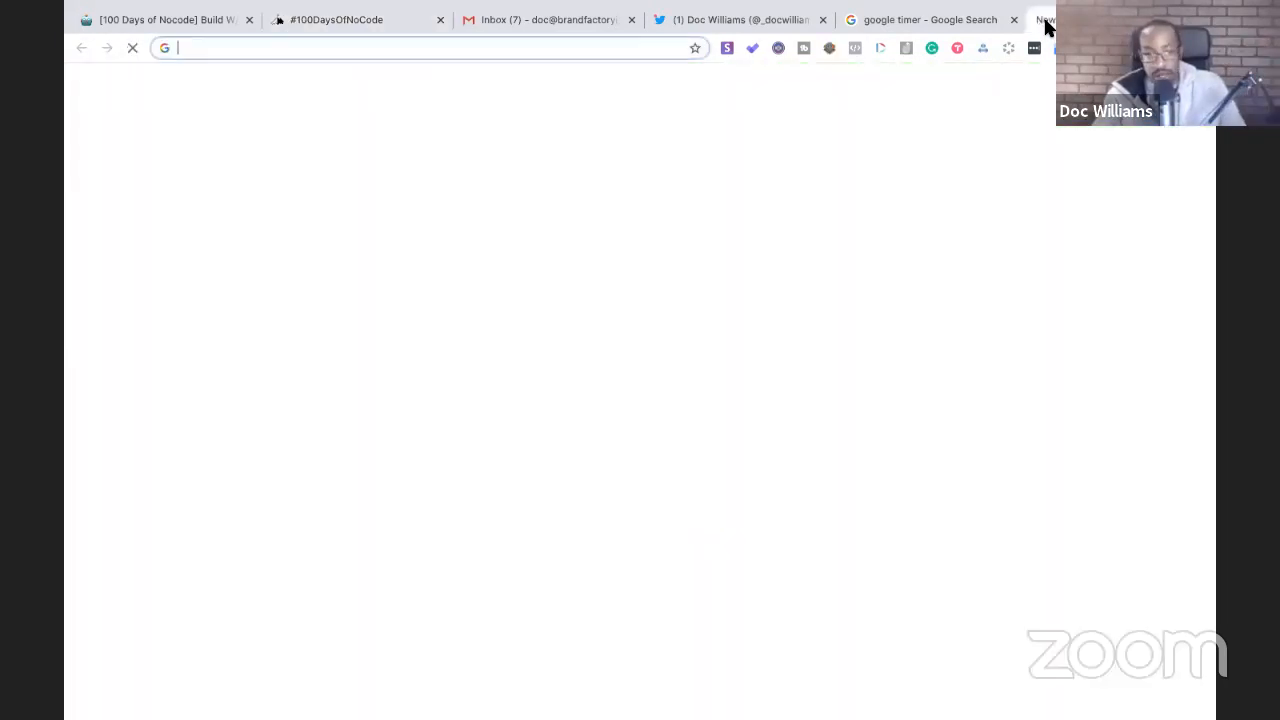
# - Load convertkit.com and log in to the Subscribers dashboard (2,701 subscribers), then open another tab
pyautogui.write('convertkit.com')
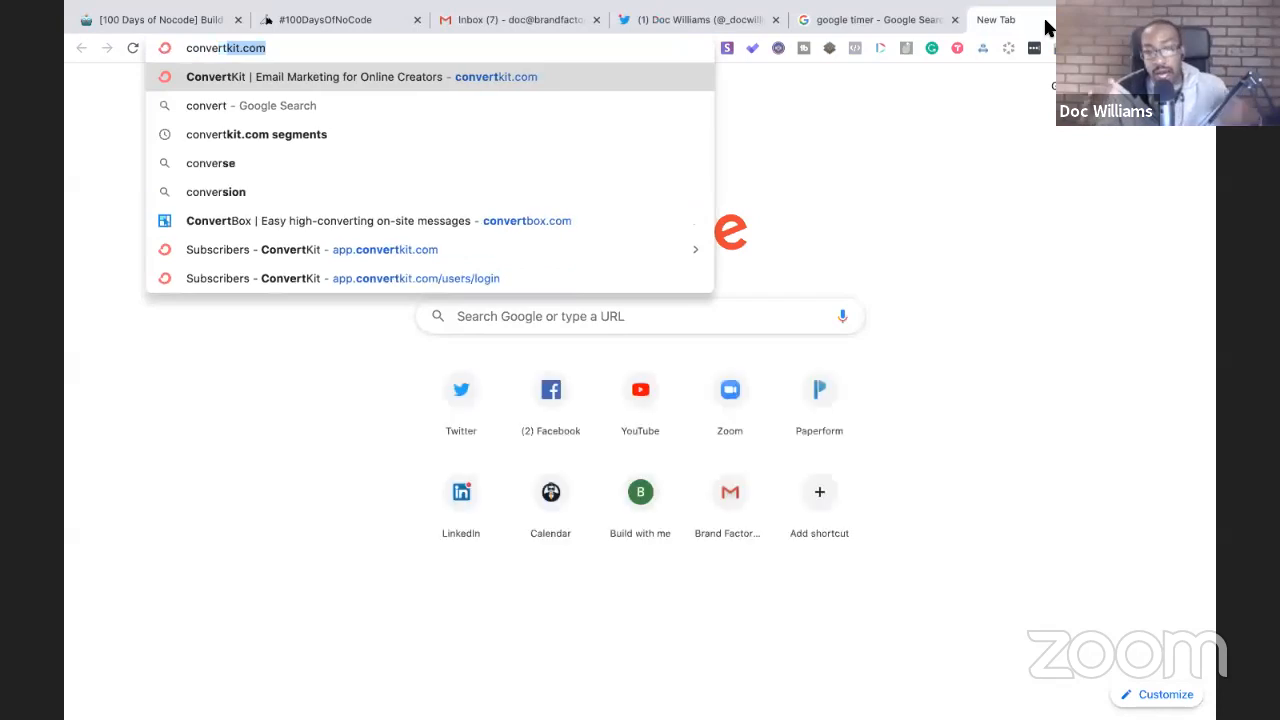
pyautogui.press('Return')
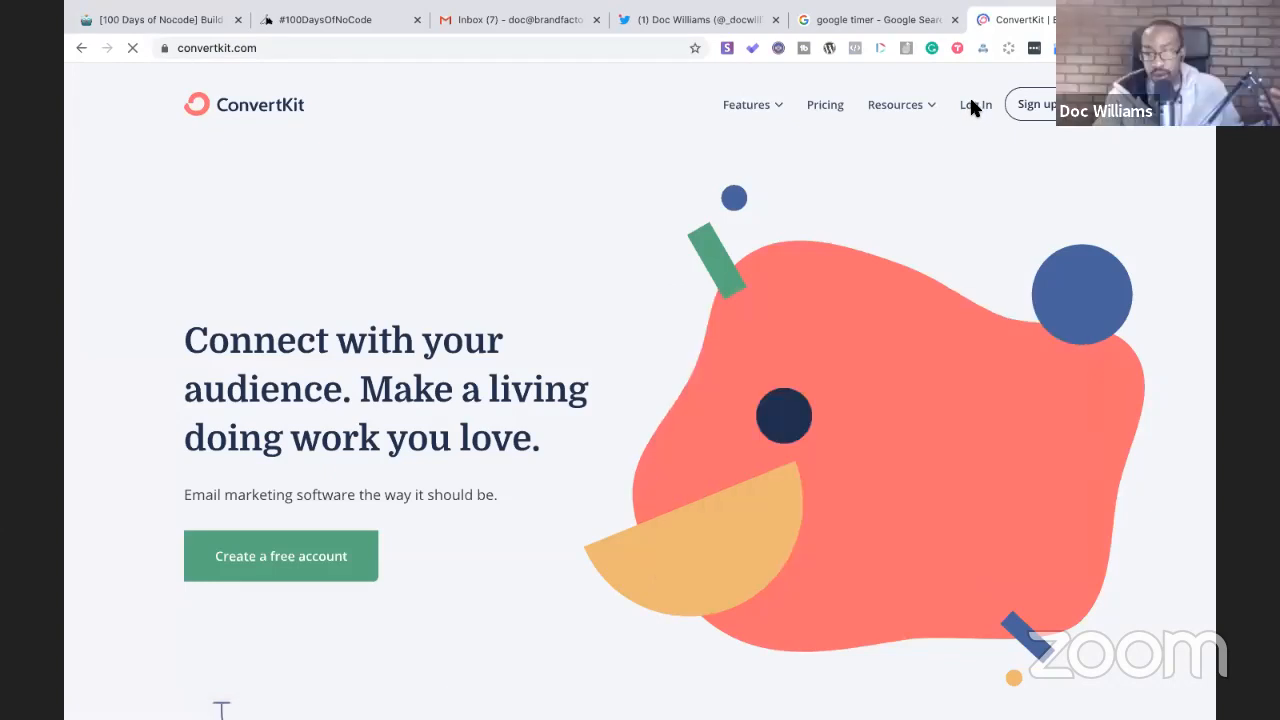
pyautogui.click(975, 105)
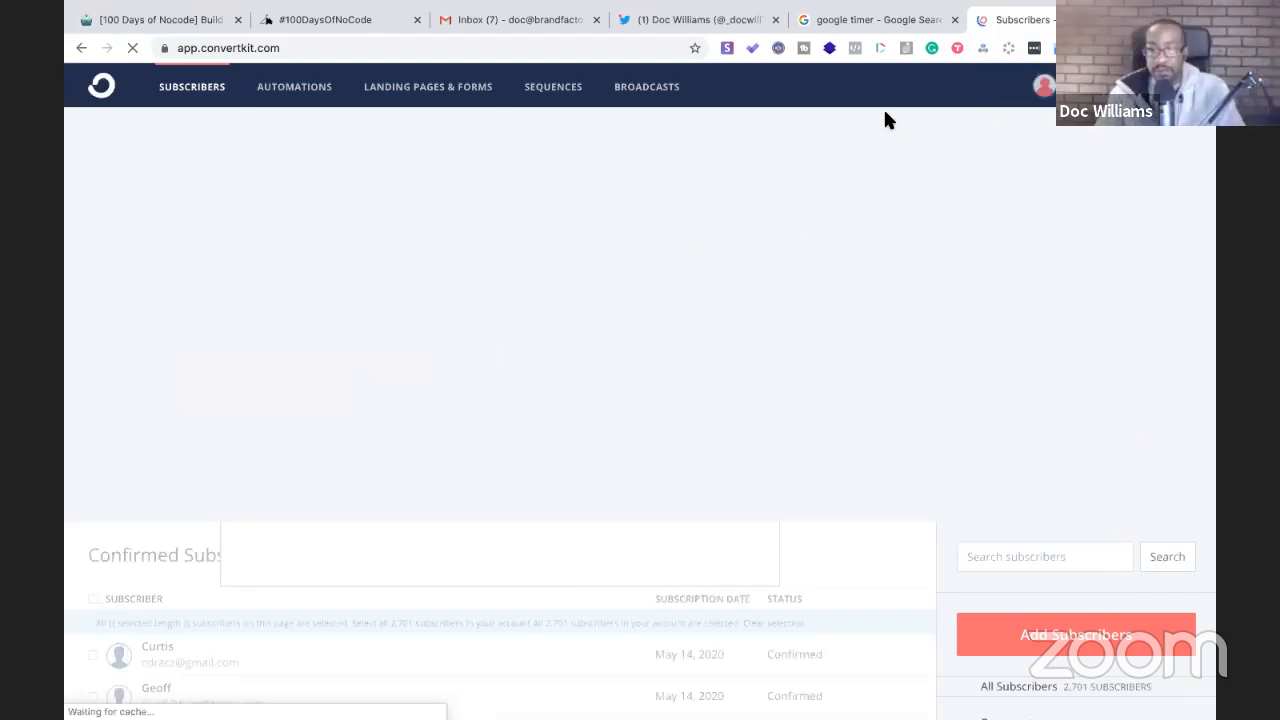
pyautogui.press('super+t')
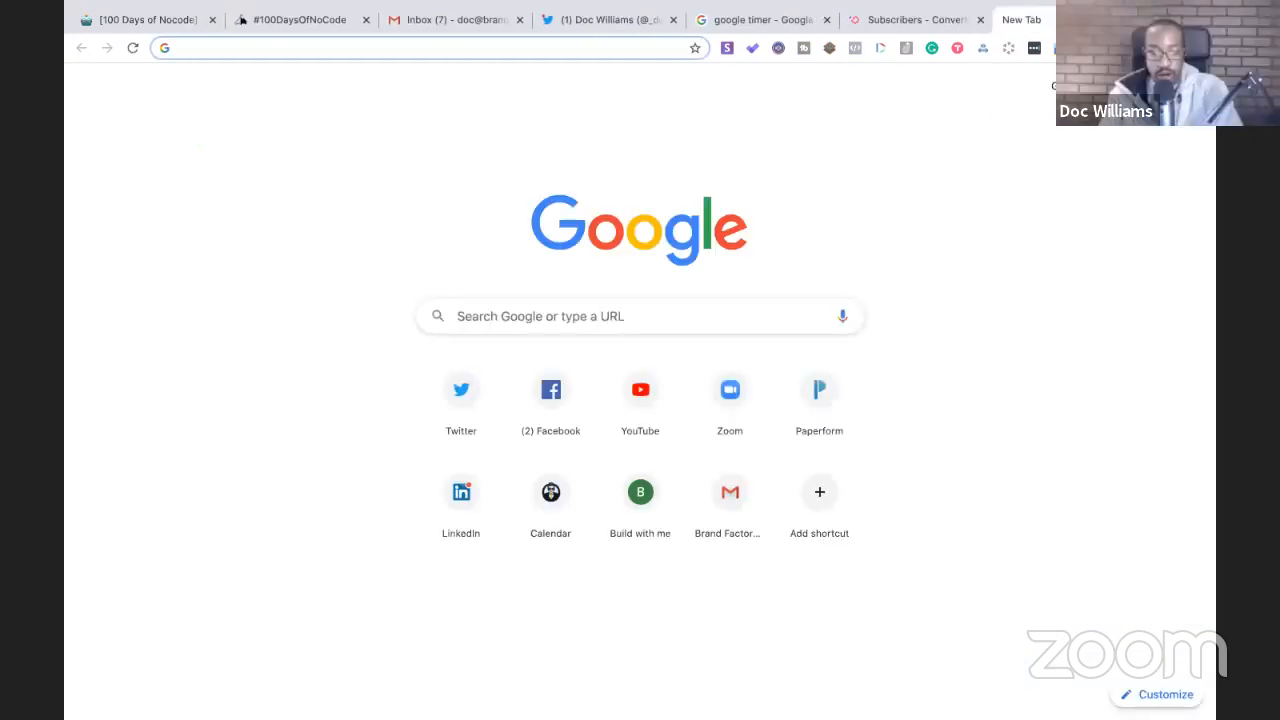
# - Load the Build With Me Carrd site, go through to its Notion subscribe form, then return to ConvertKit
pyautogui.write('build')
pyautogui.press('Return')
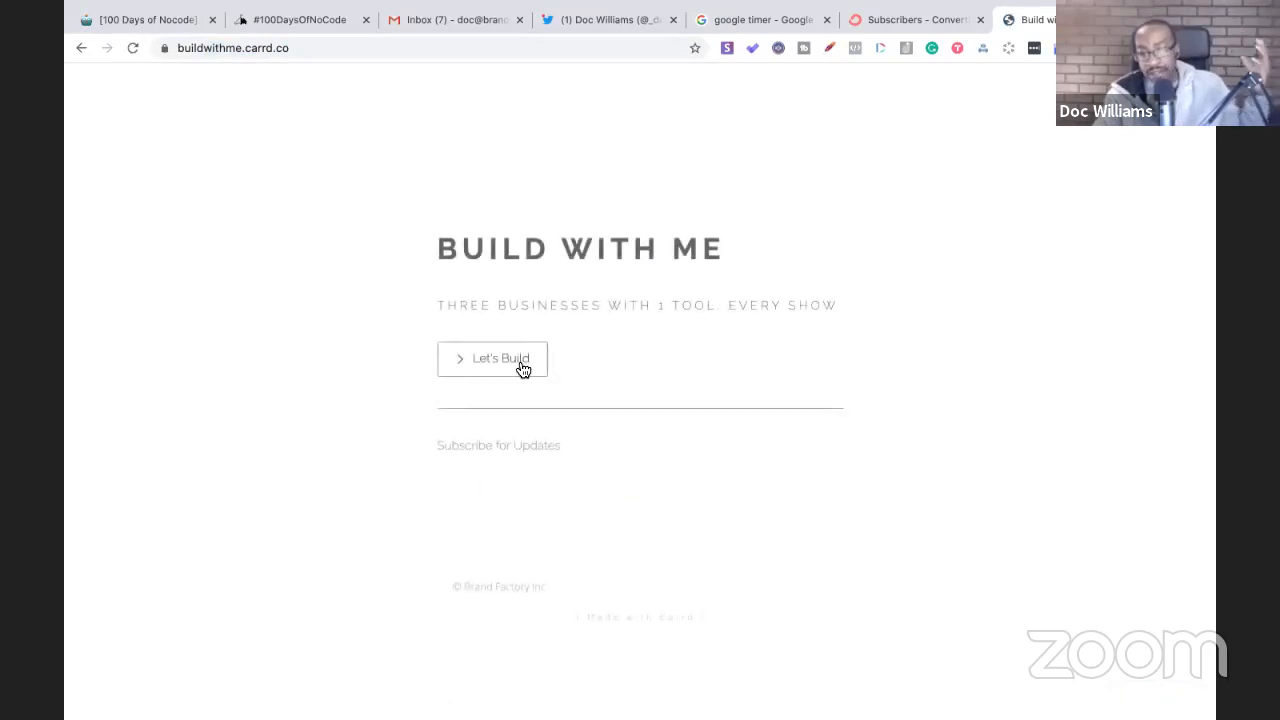
pyautogui.click(519, 364)
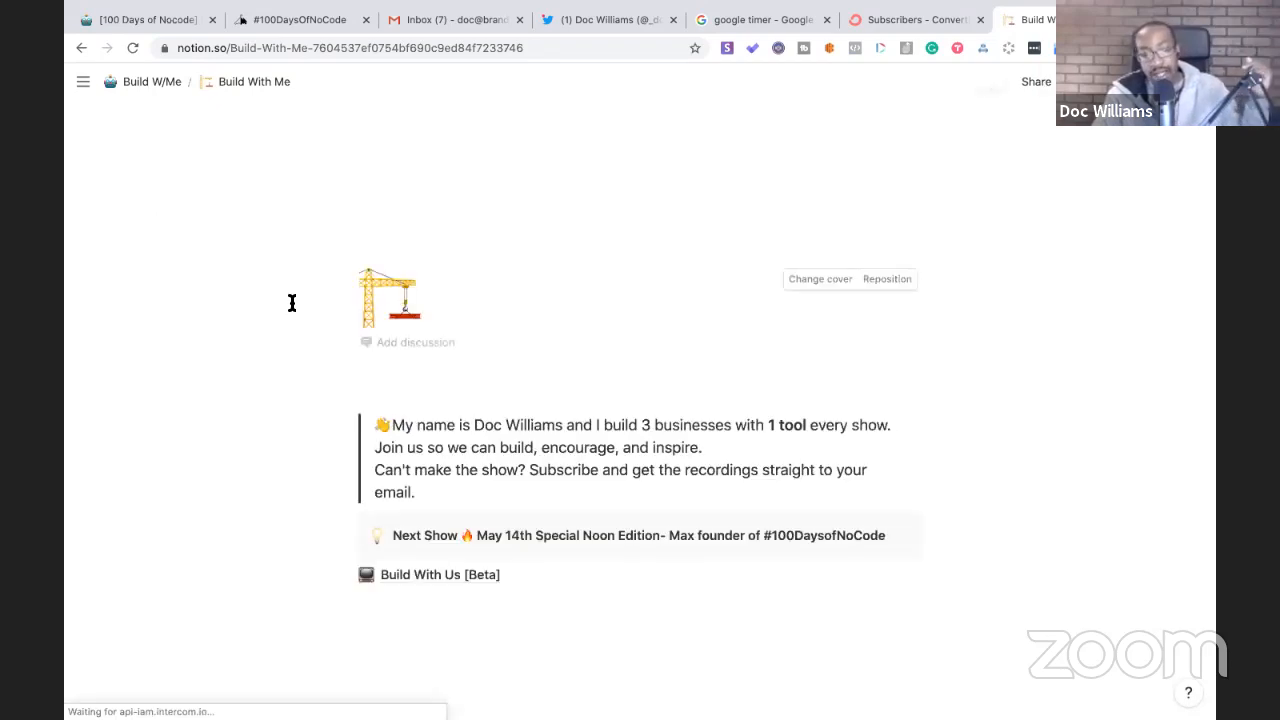
pyautogui.scroll(-2, 292, 303)
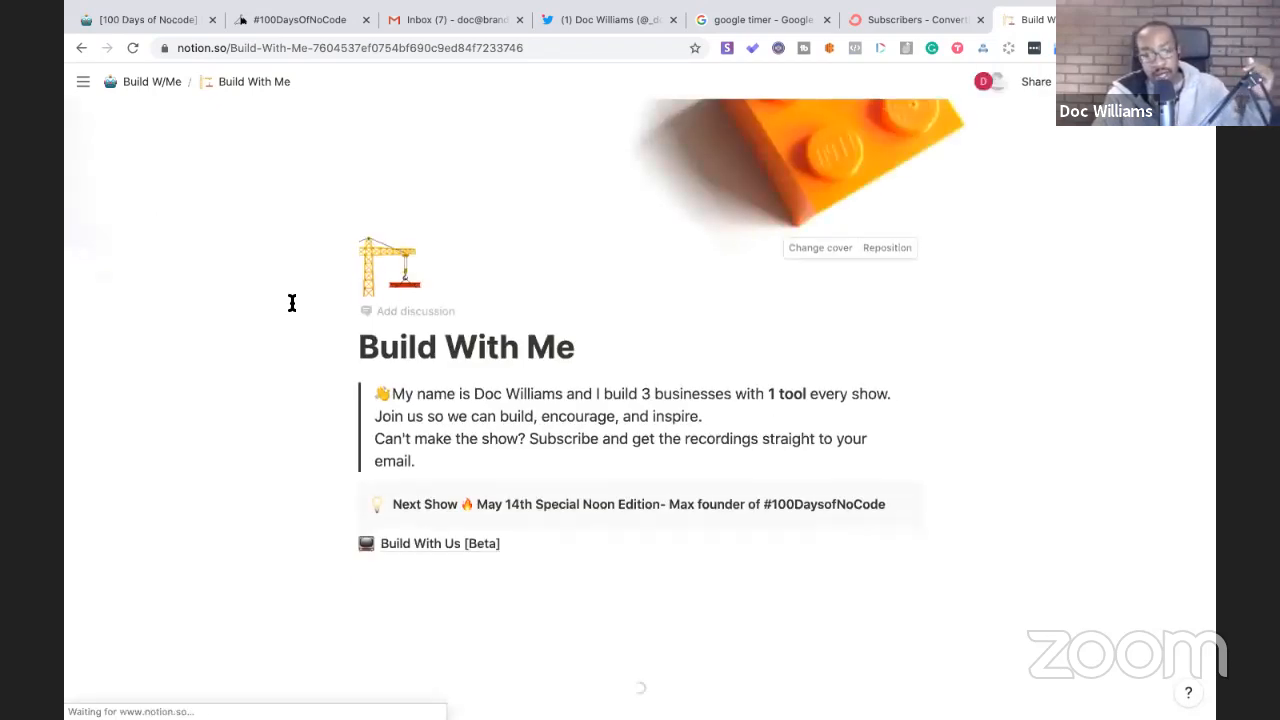
pyautogui.scroll(-5, 292, 303)
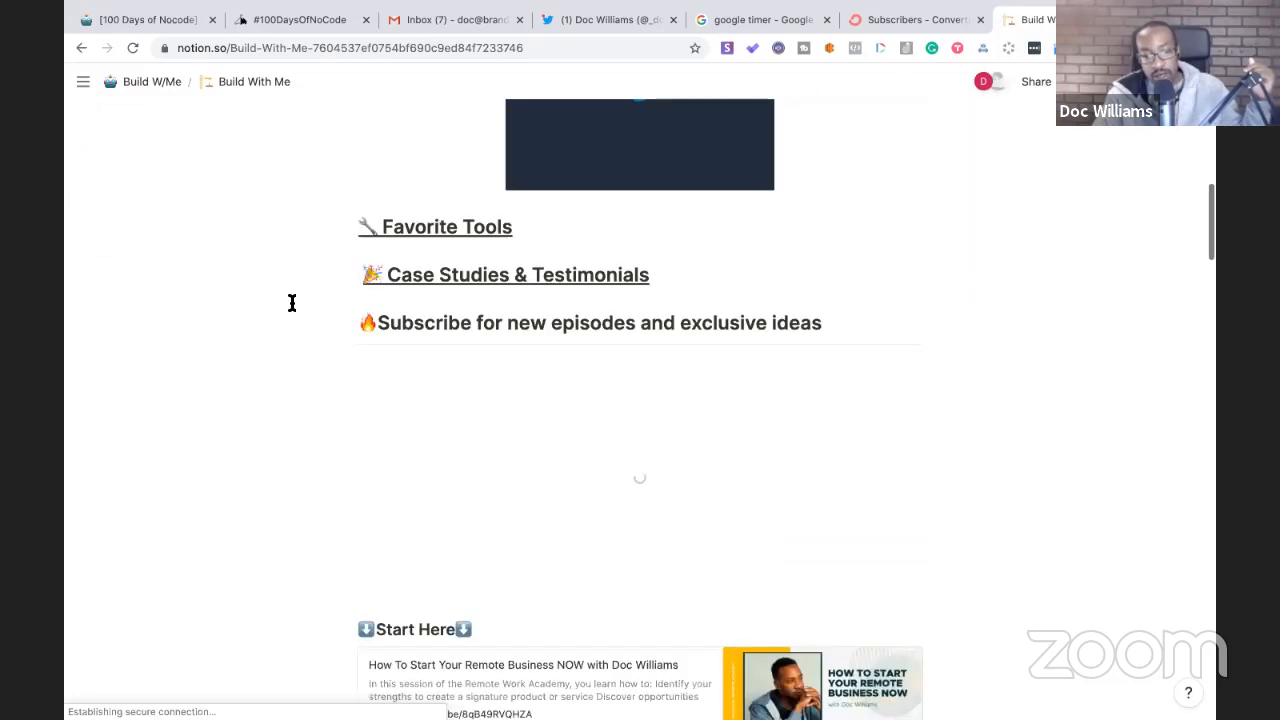
pyautogui.scroll(-2, 292, 303)
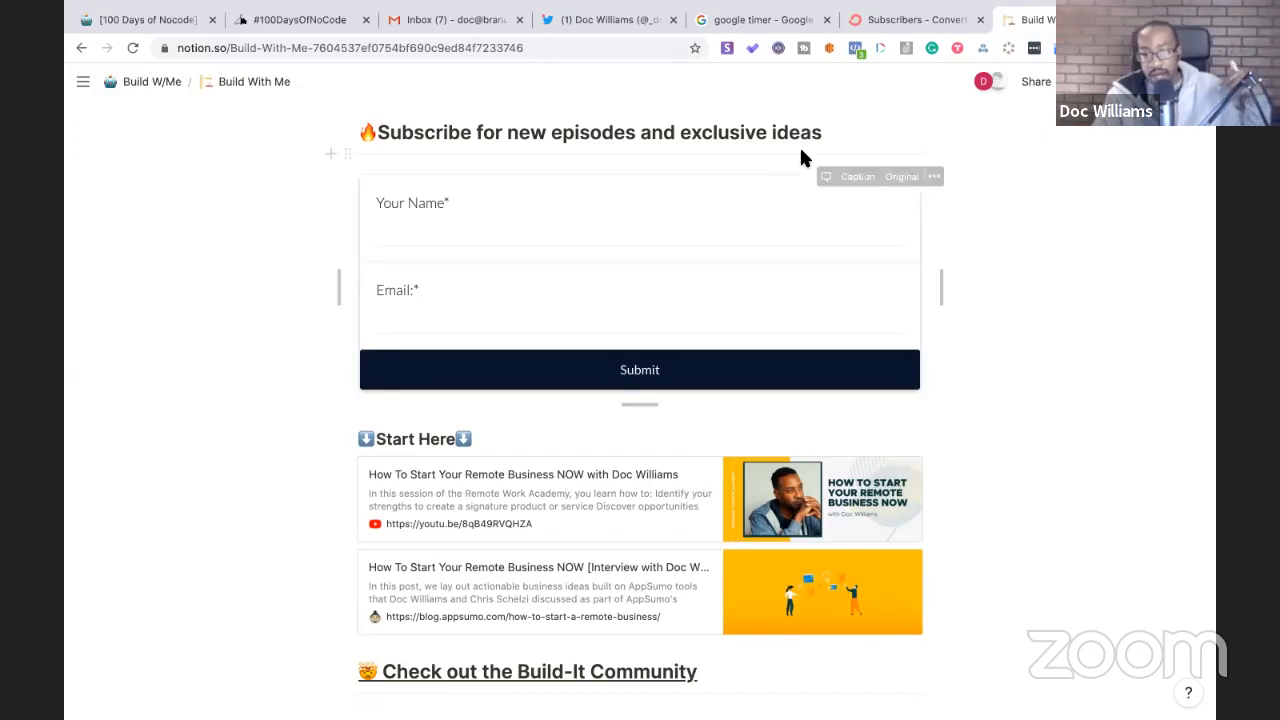
pyautogui.click(893, 21)
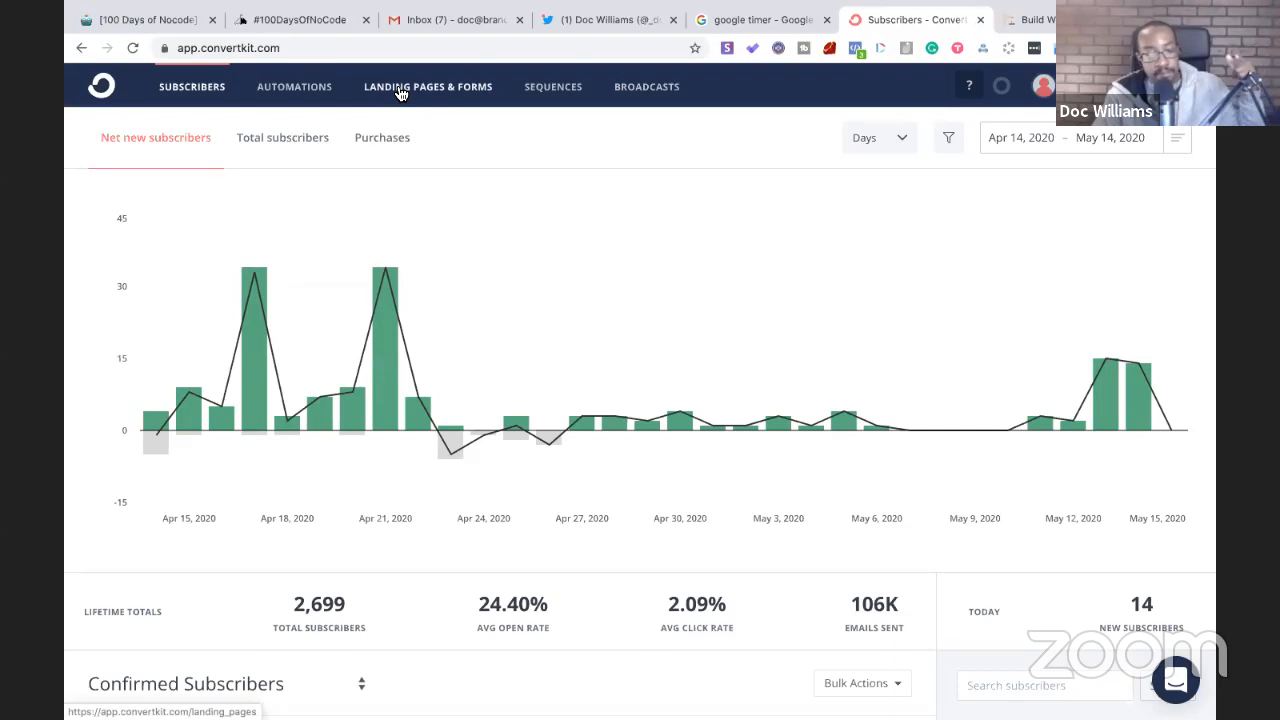
# - Open the 3 Path Assessment Opening Sequence automation and its 3 Path Assessement Funnel welcome email
pyautogui.click(306, 89)
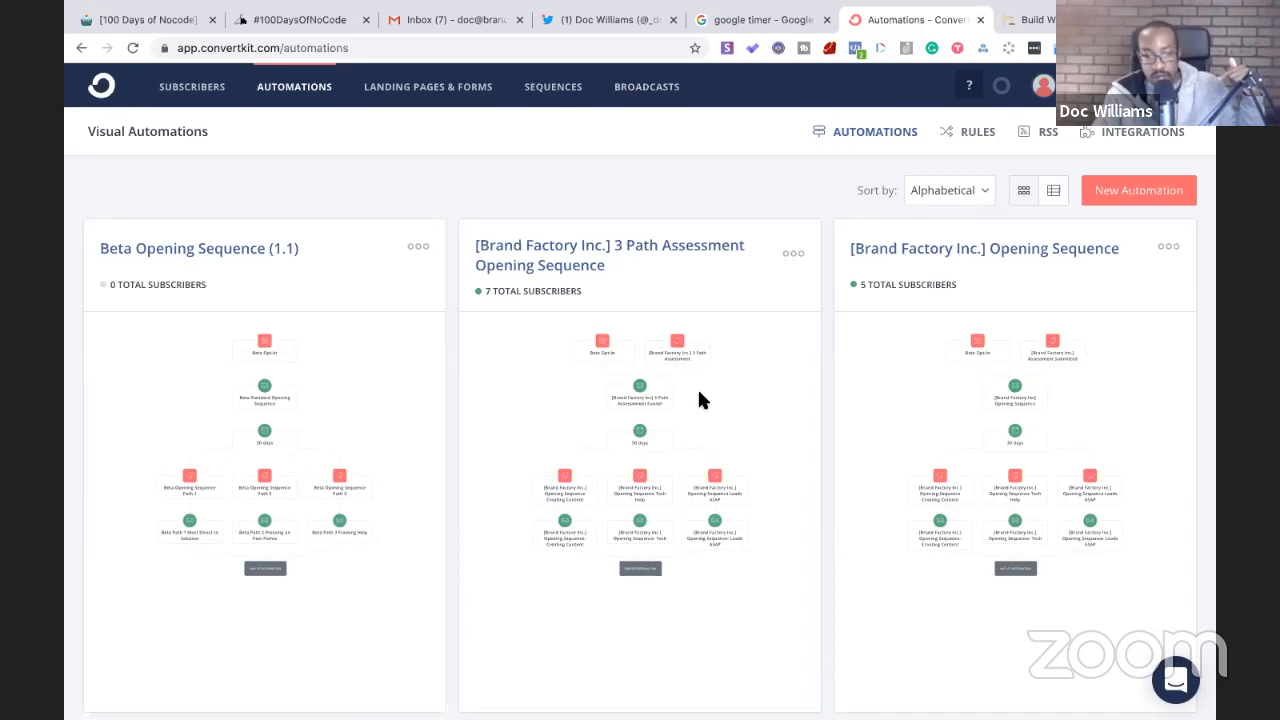
pyautogui.click(551, 416)
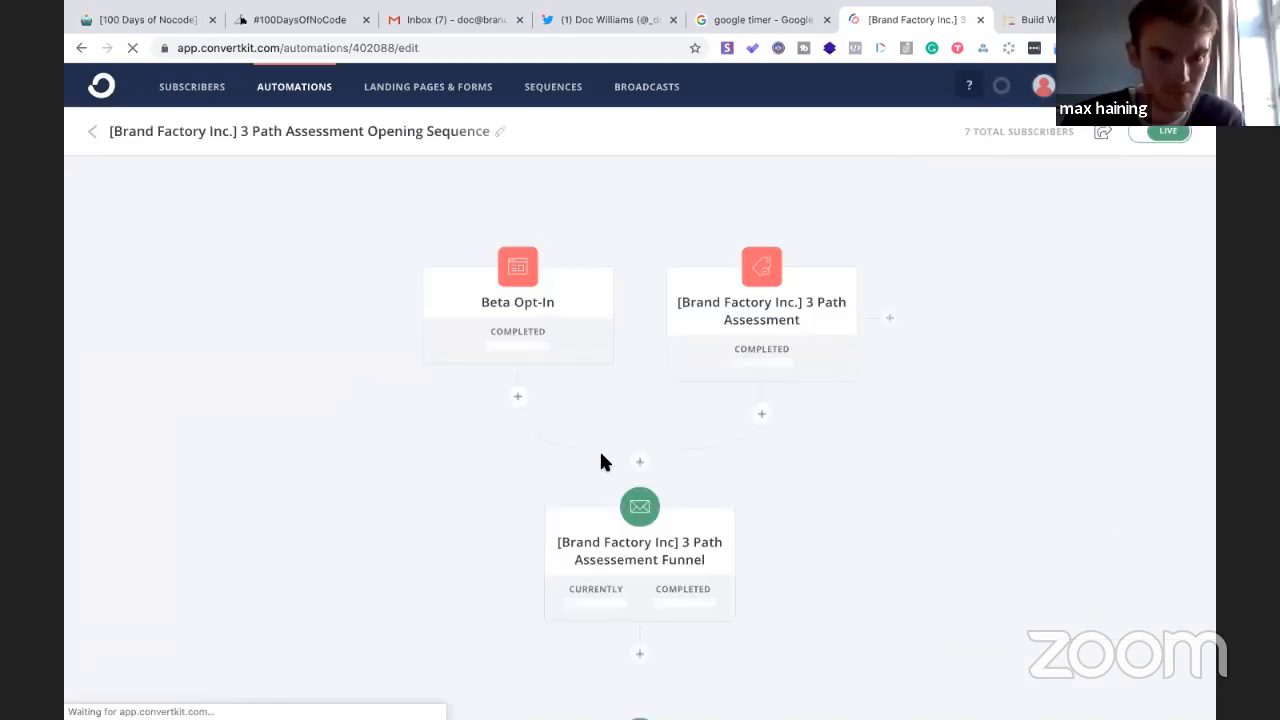
pyautogui.scroll(-1, 602, 464)
pyautogui.click(592, 508)
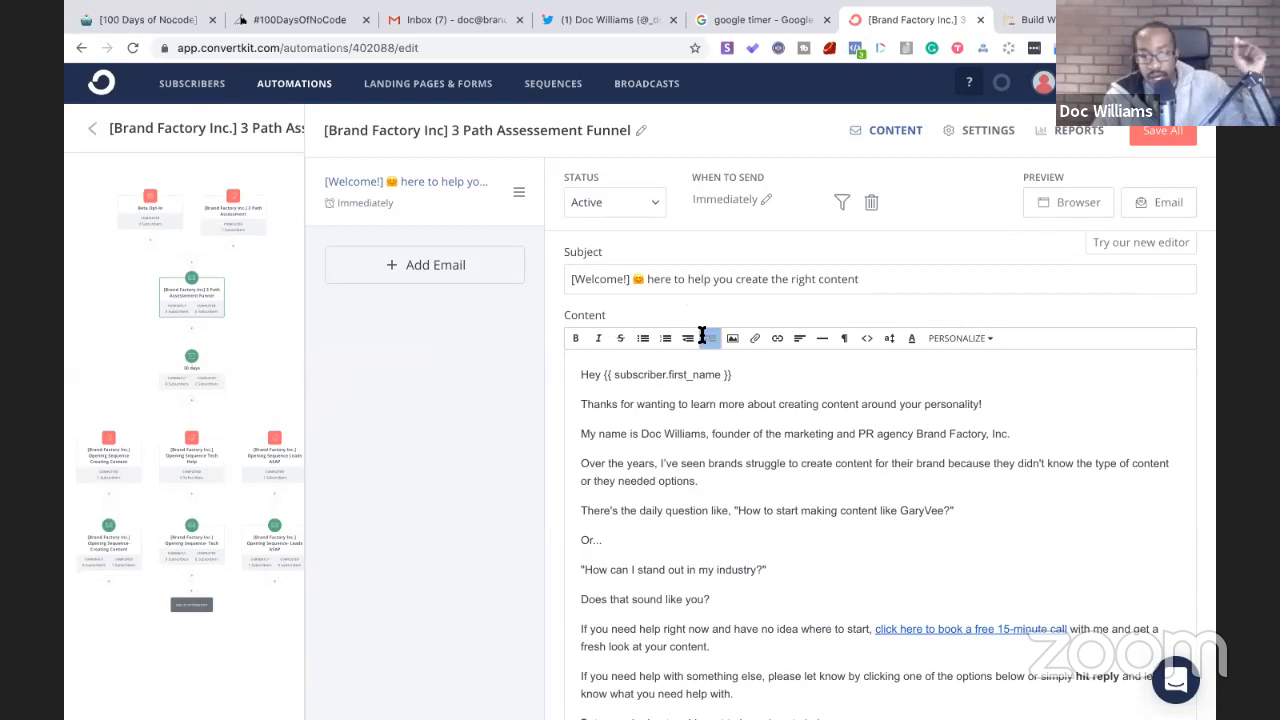
# - Scroll through the full welcome email, then return to the ConvertKit Subscribers dashboard
pyautogui.scroll(-2, 698, 332)
pyautogui.scroll(-1, 701, 335)
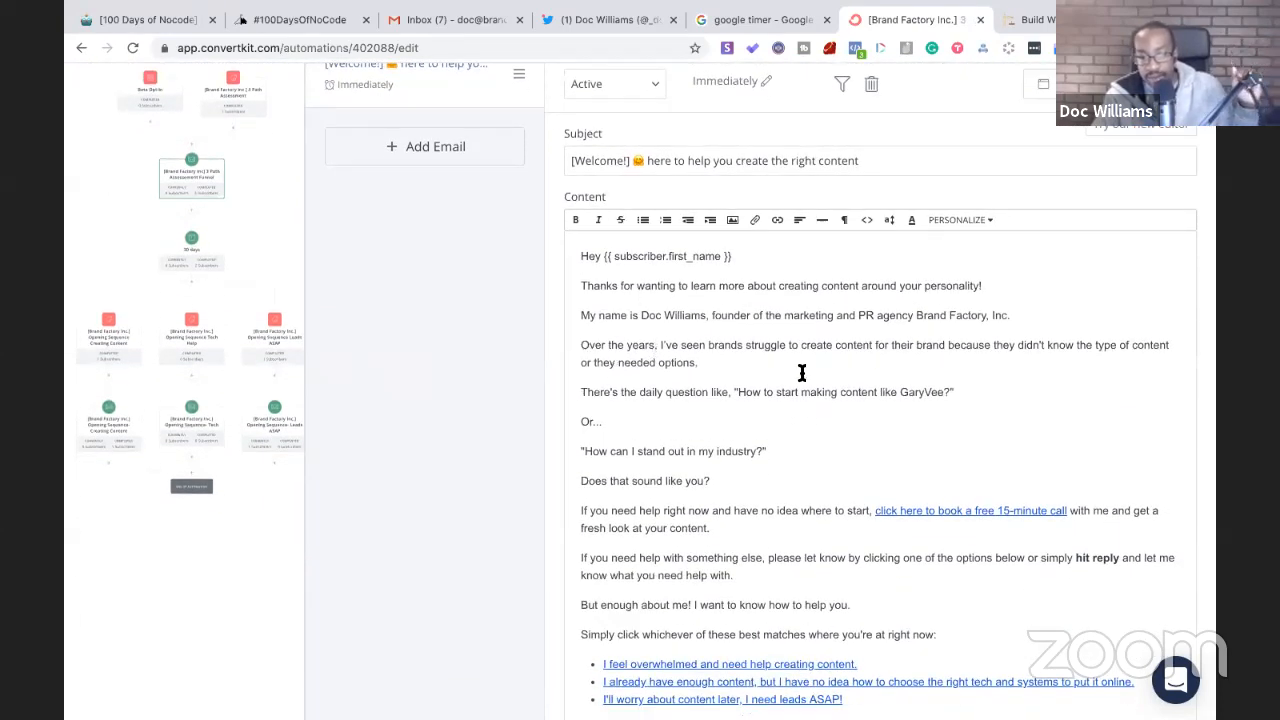
pyautogui.scroll(-1, 594, 374)
pyautogui.scroll(-2, 610, 455)
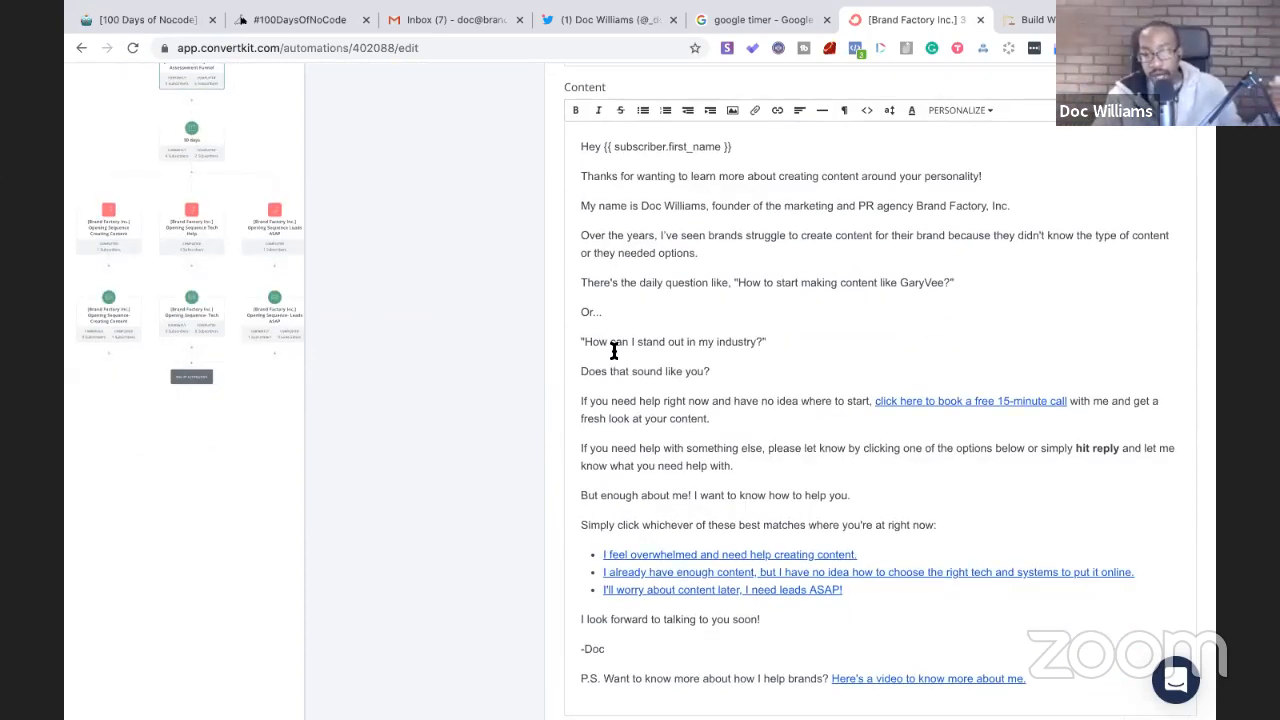
pyautogui.scroll(-3, 615, 351)
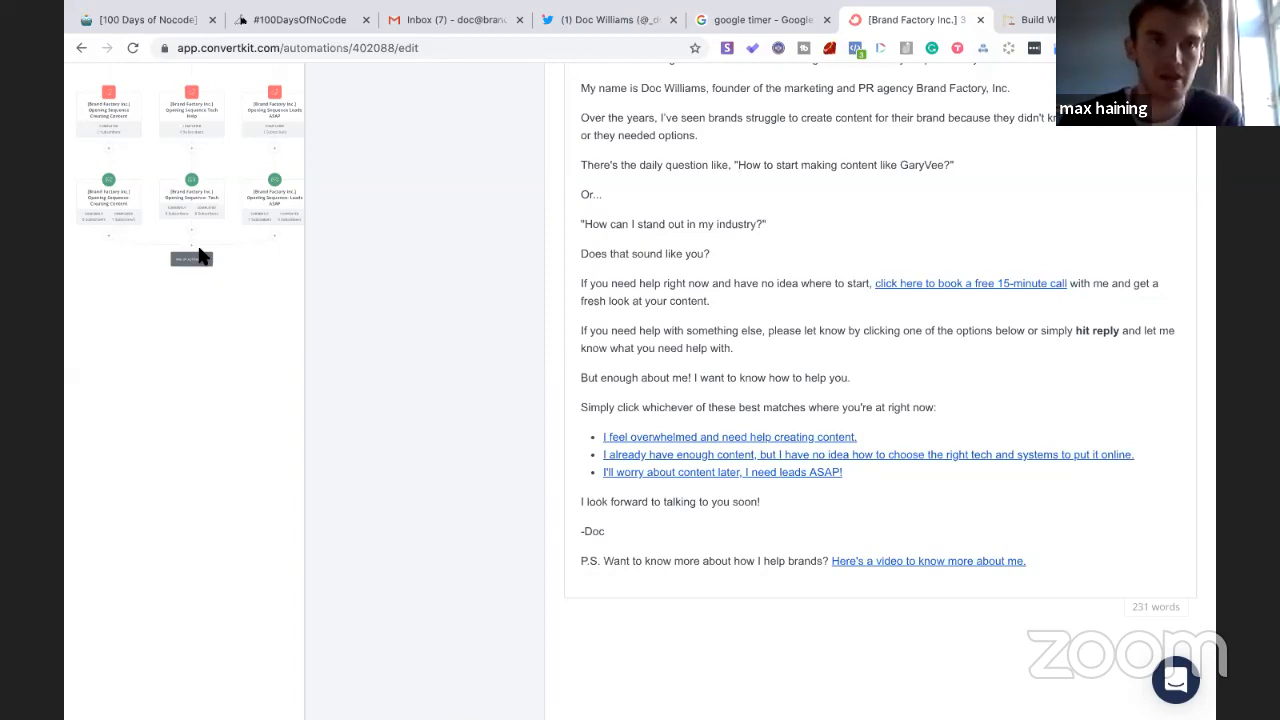
pyautogui.scroll(1, 413, 292)
pyautogui.scroll(5, 414, 292)
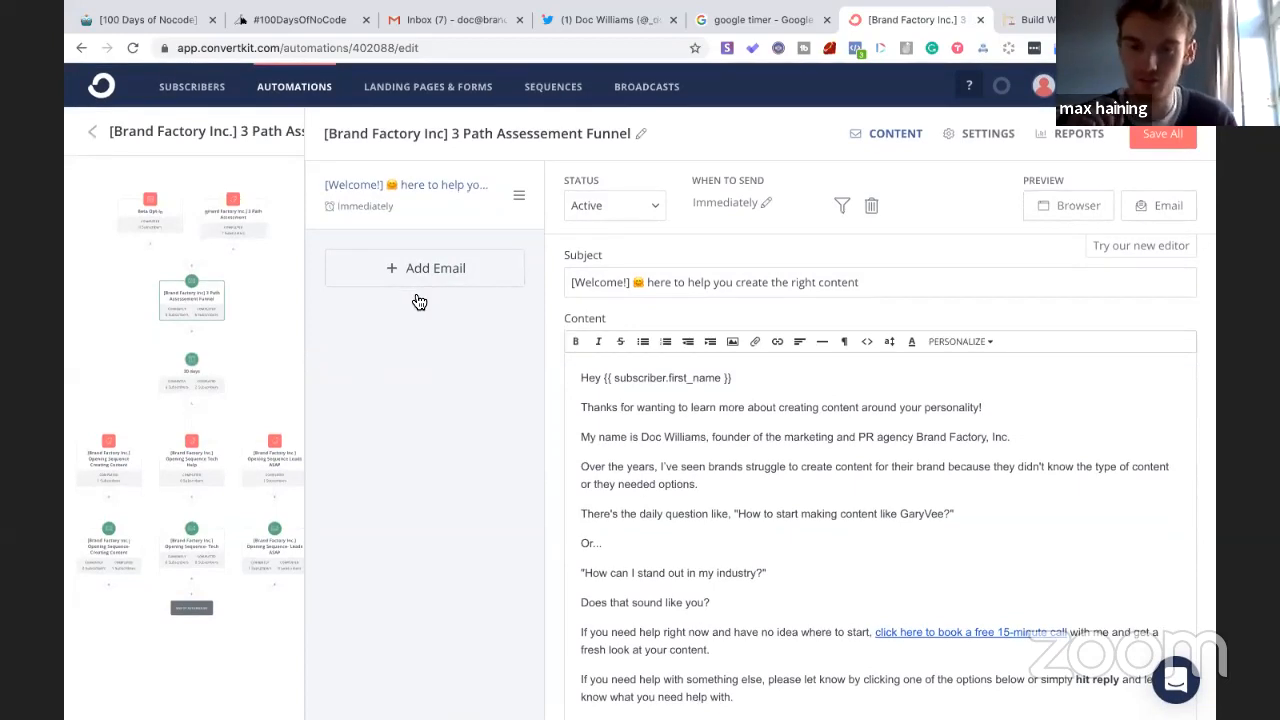
pyautogui.click(108, 88)
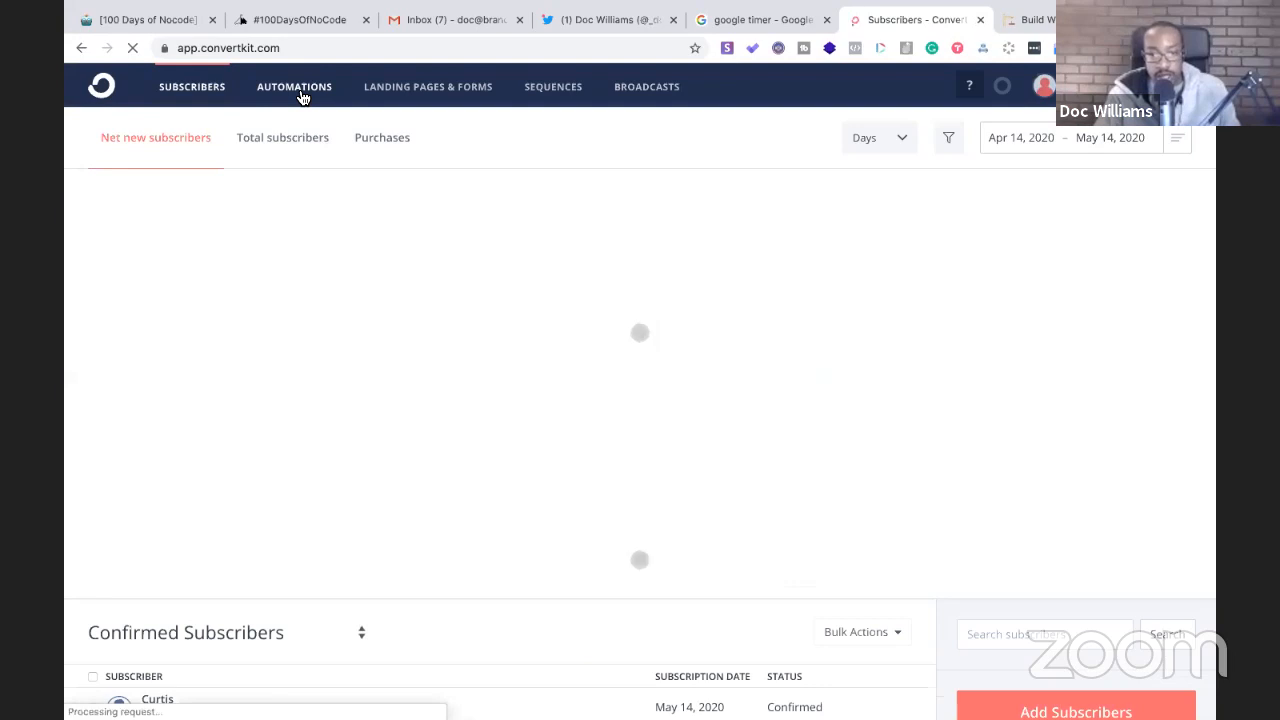
# - Review the 3 Path Assessment automation's 30-day wait and three tag-based email branches, then open a new tab
pyautogui.click(303, 97)
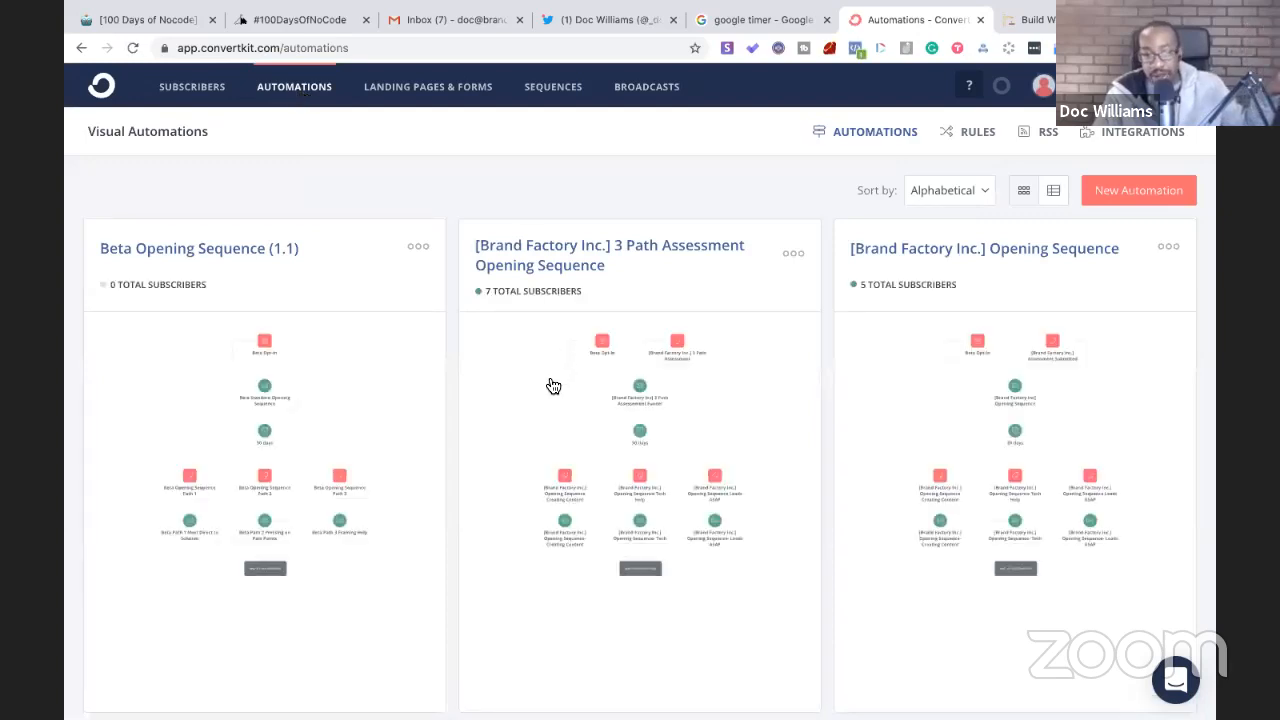
pyautogui.click(553, 386)
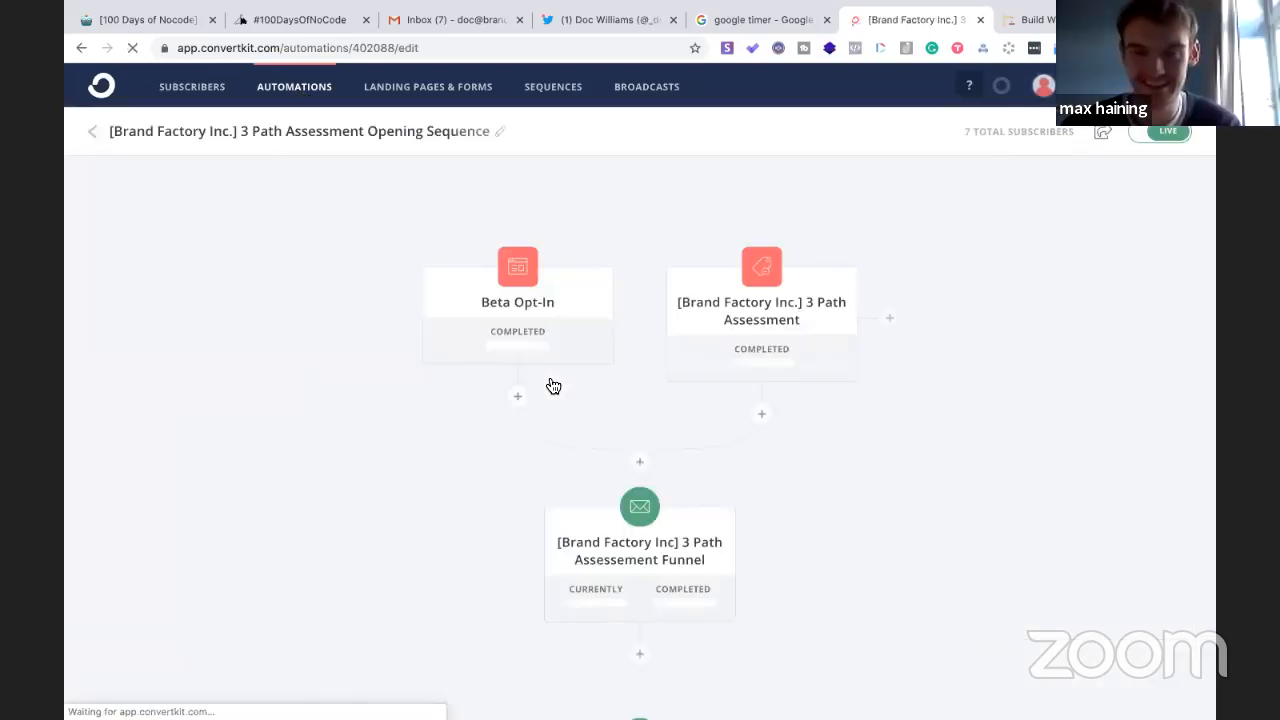
pyautogui.scroll(-6, 553, 386)
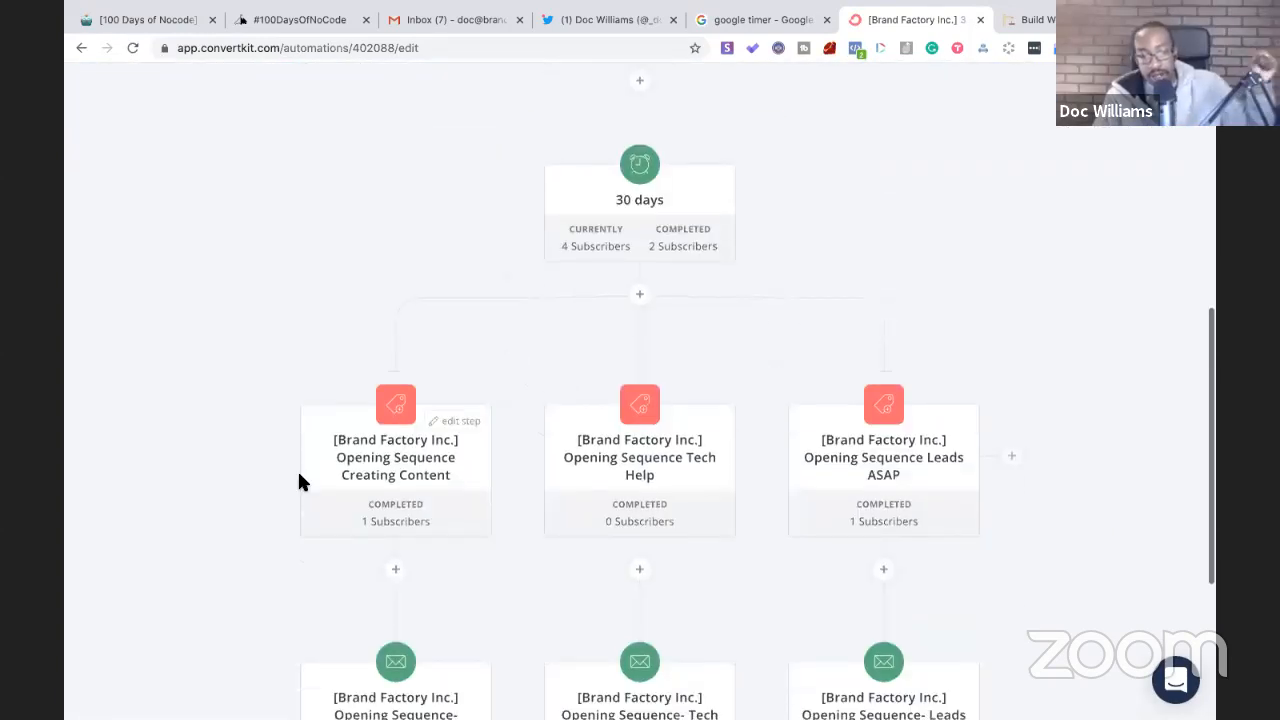
pyautogui.scroll(3, 646, 143)
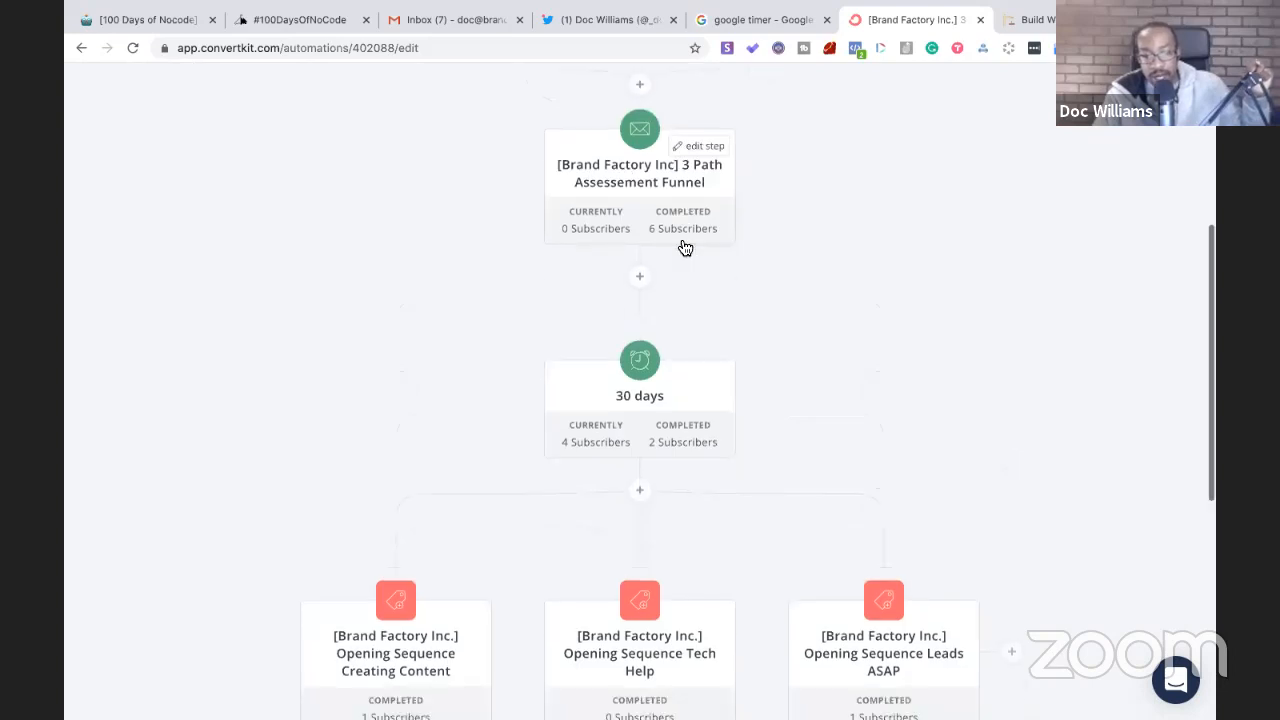
pyautogui.scroll(-2, 685, 248)
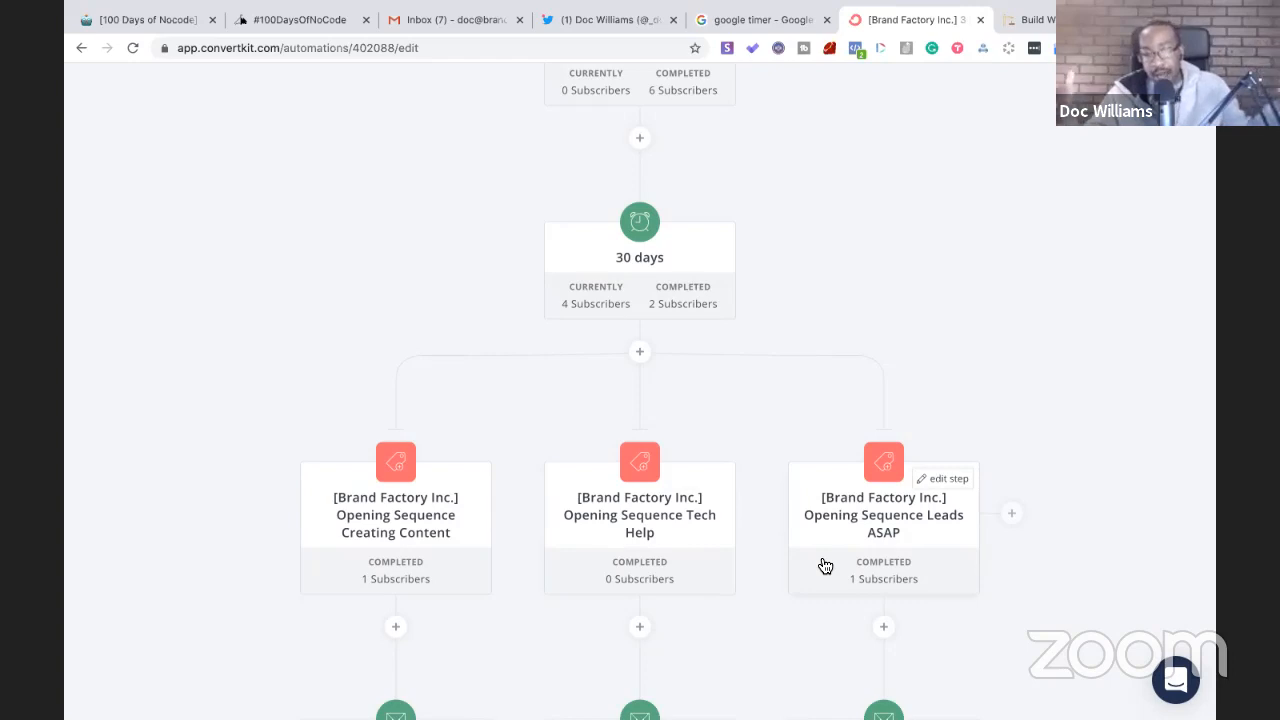
pyautogui.scroll(-5, 825, 566)
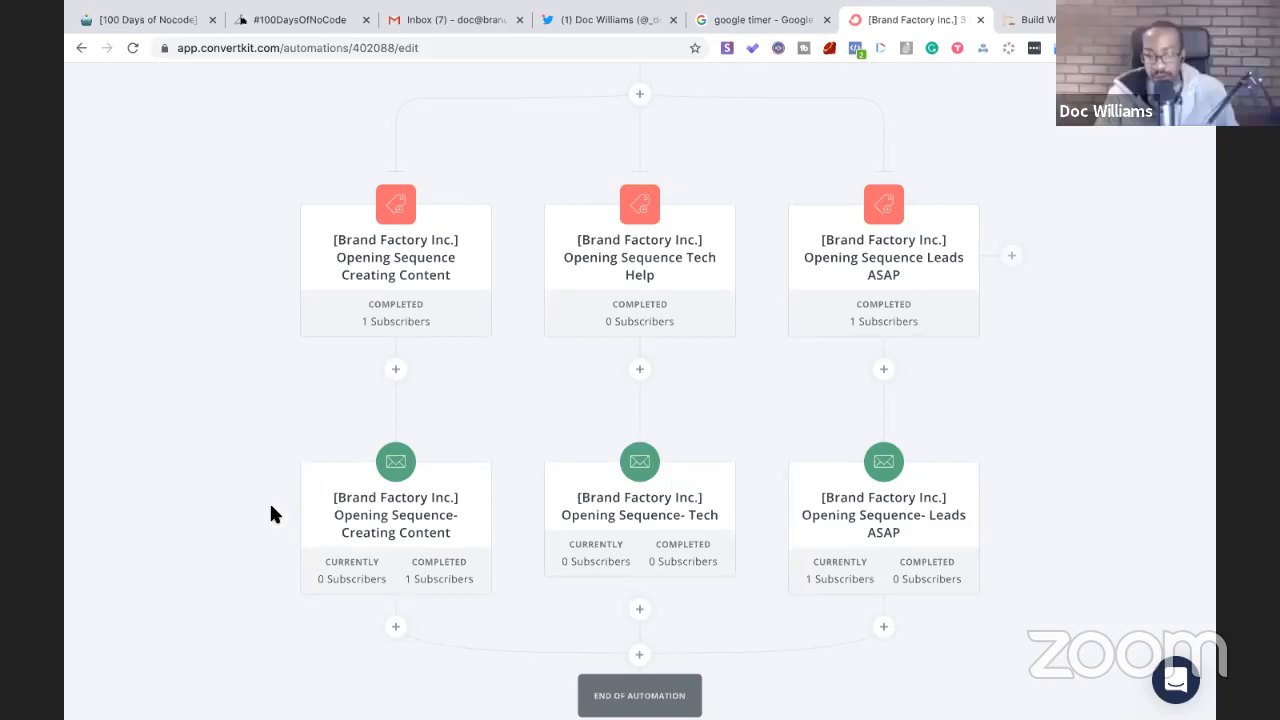
pyautogui.scroll(5, 269, 501)
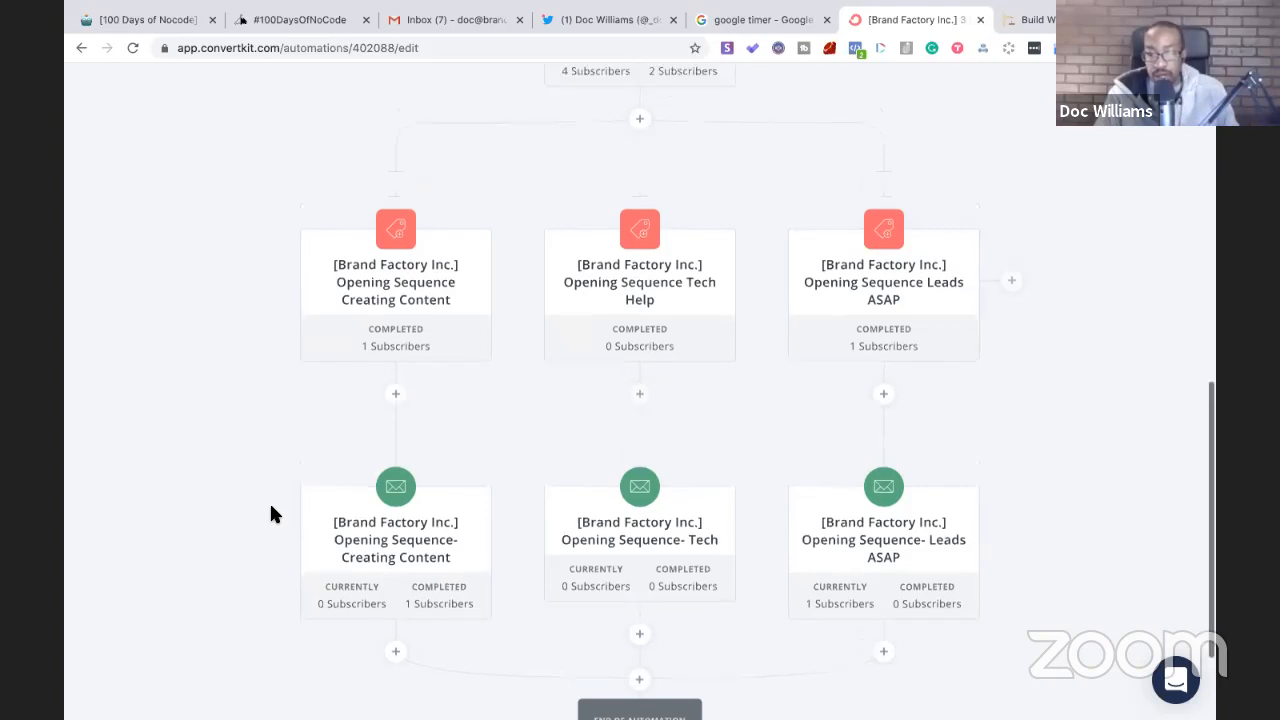
pyautogui.scroll(2, 665, 175)
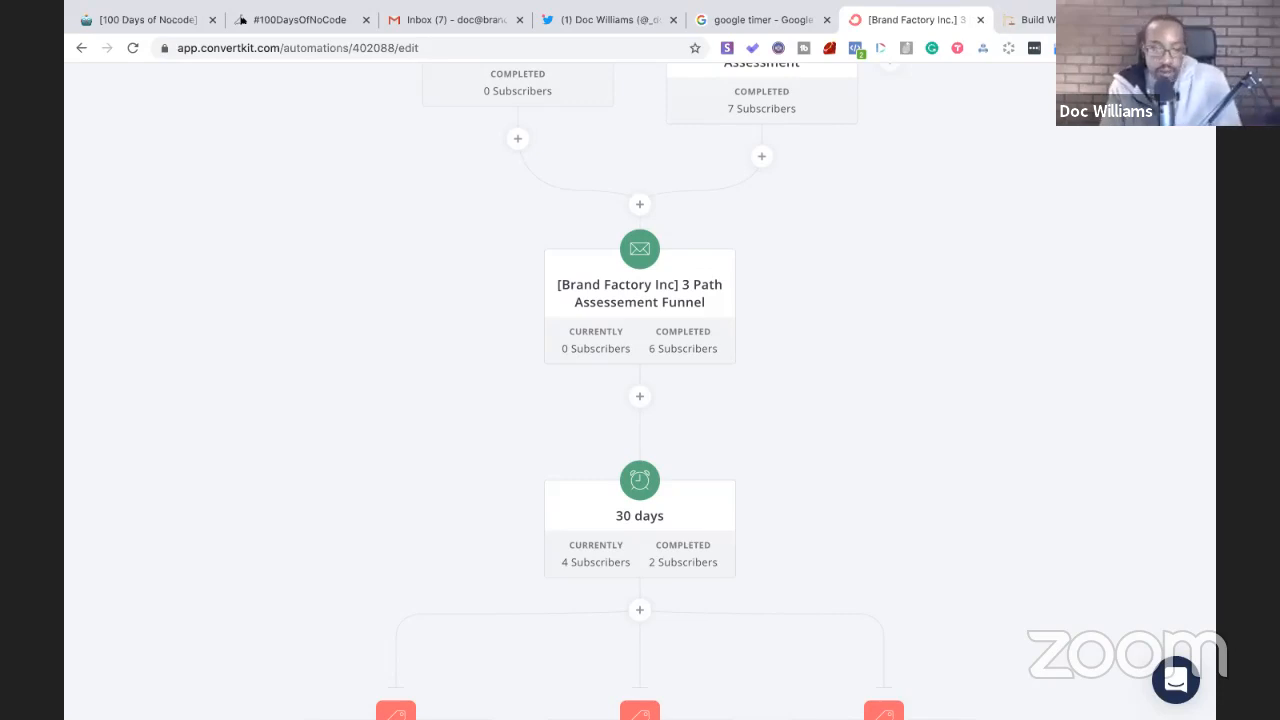
pyautogui.hotkey('ctrl', 't')
# - Load SendFox and open the 'Build with me' Welcome Email Series automation
pyautogui.write('send')
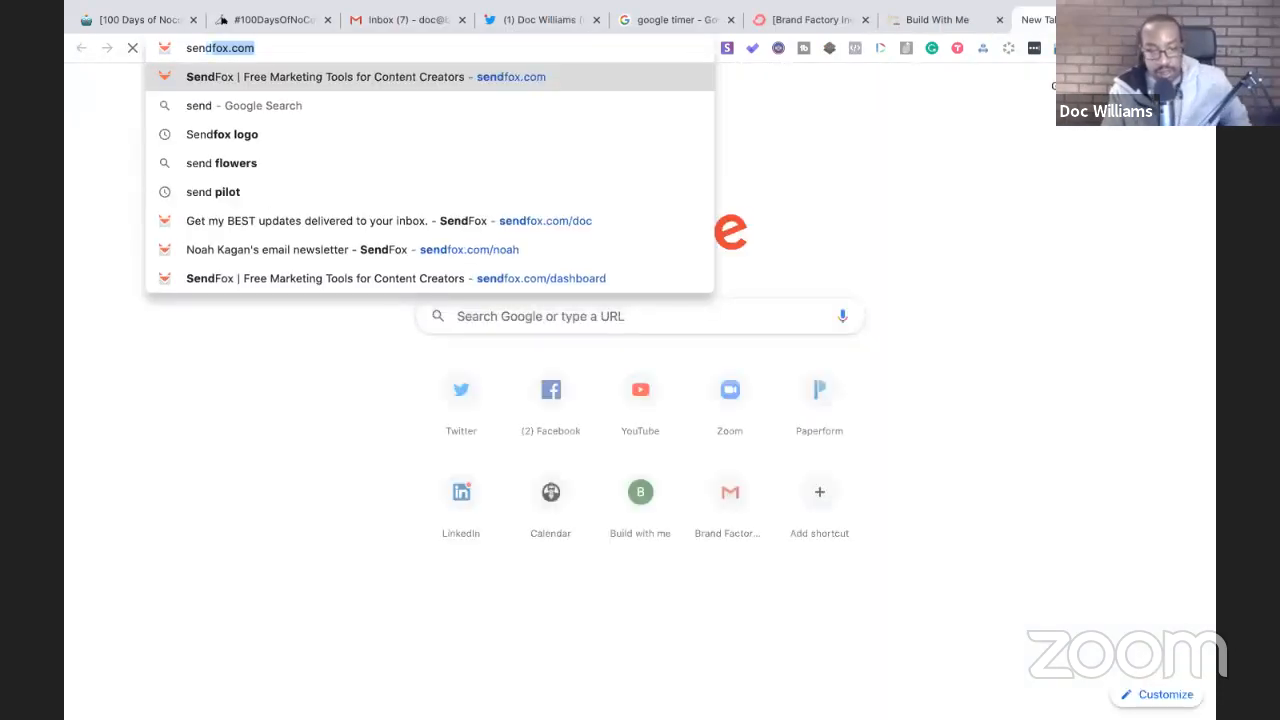
pyautogui.press('Return')
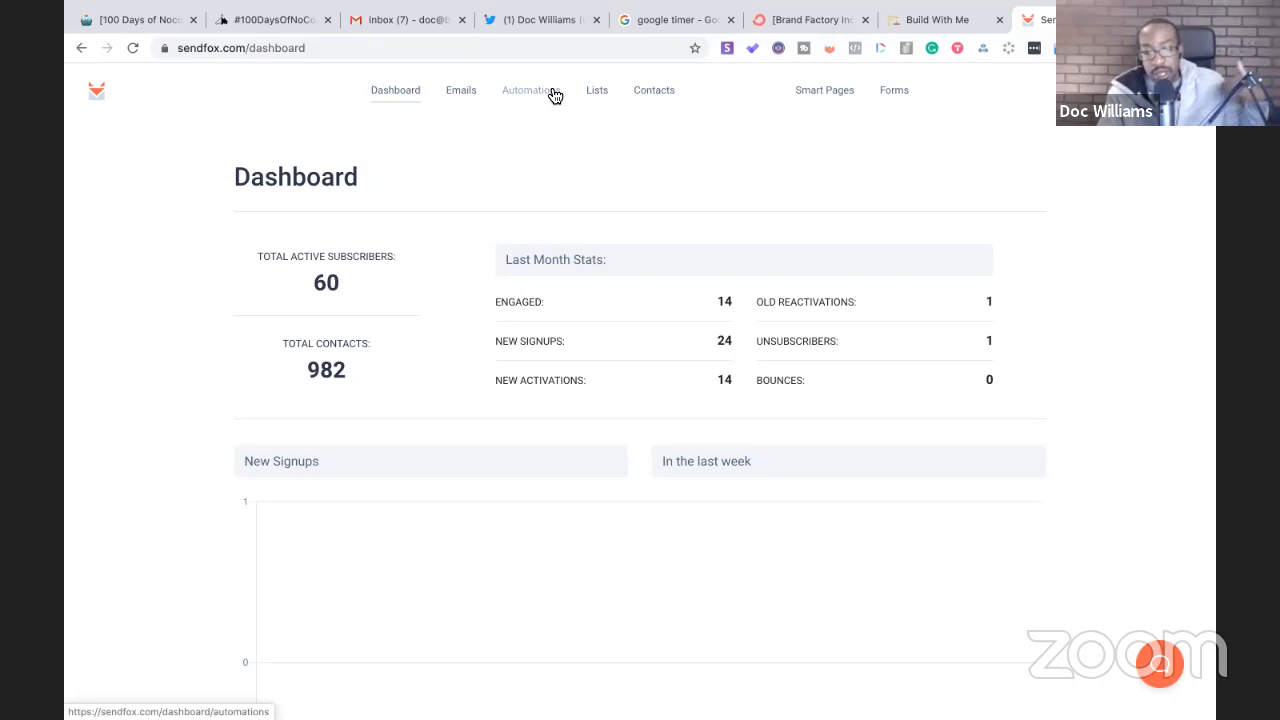
pyautogui.click(553, 93)
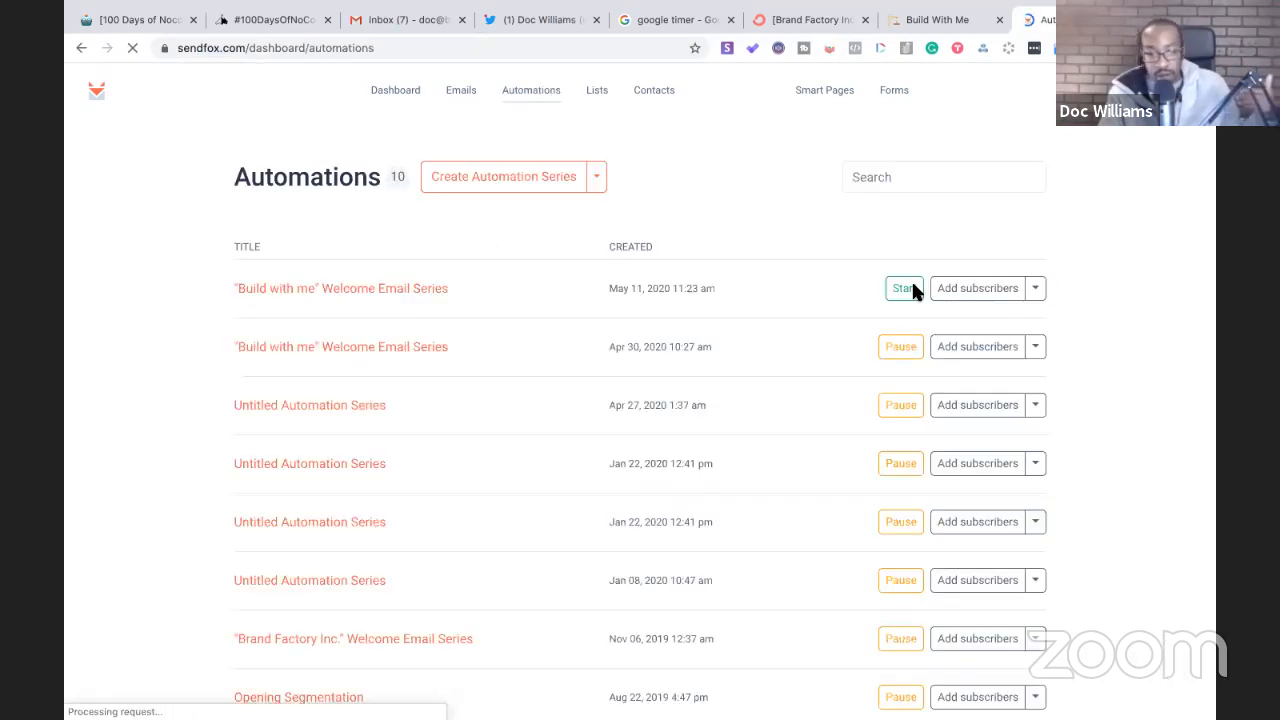
pyautogui.click(393, 358)
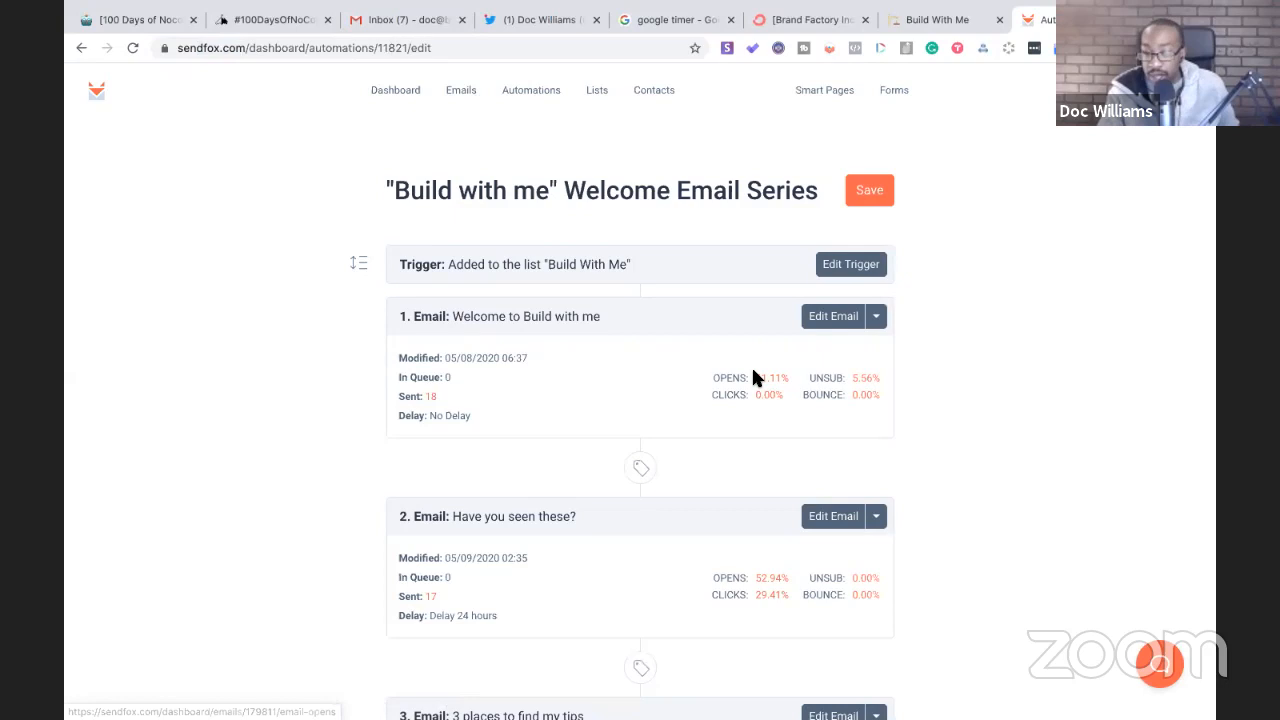
# - Review the series' three emails, return to the SendFox dashboard, and open a new tab
pyautogui.scroll(-1, 750, 440)
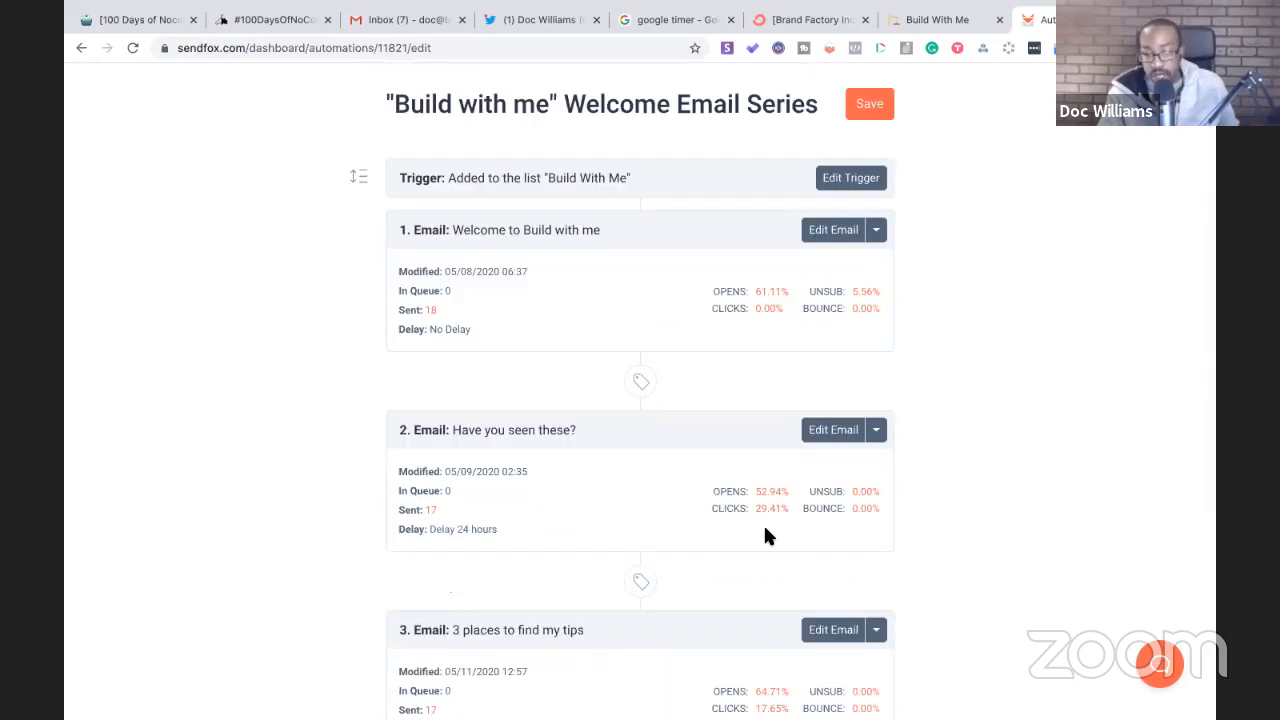
pyautogui.scroll(-2, 763, 523)
pyautogui.scroll(-1, 765, 530)
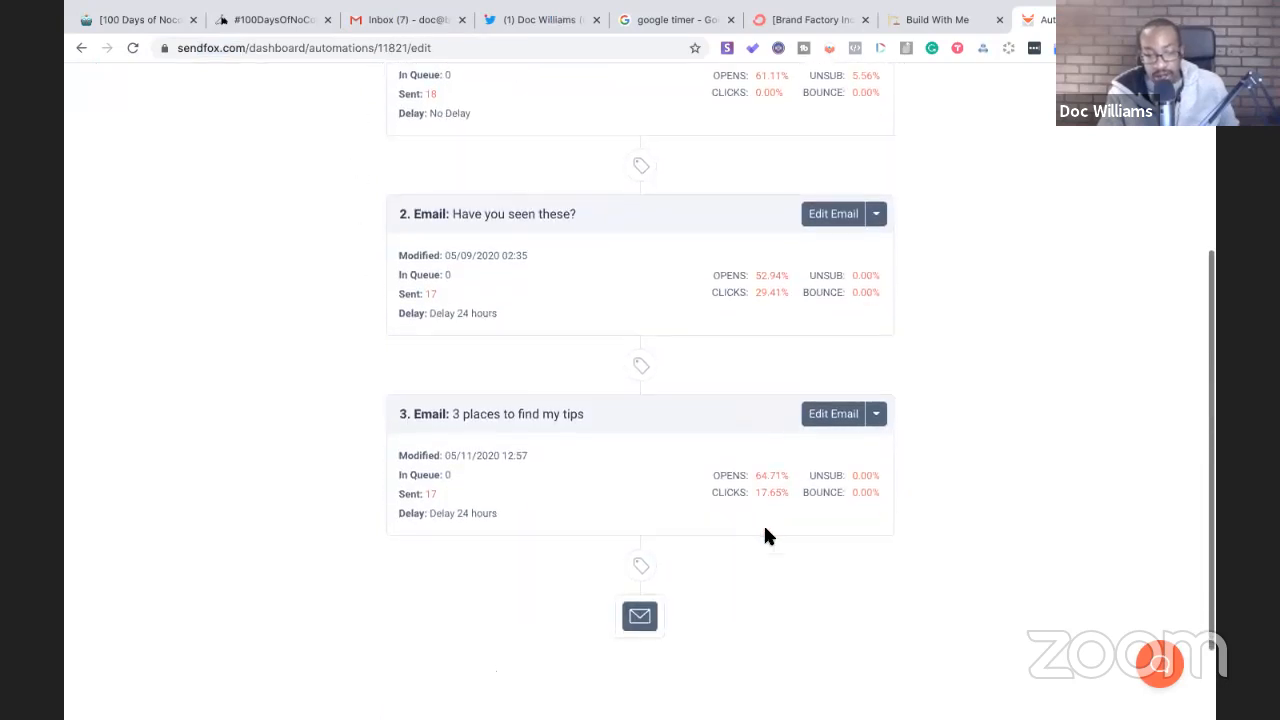
pyautogui.scroll(5, 765, 530)
pyautogui.scroll(-1, 763, 530)
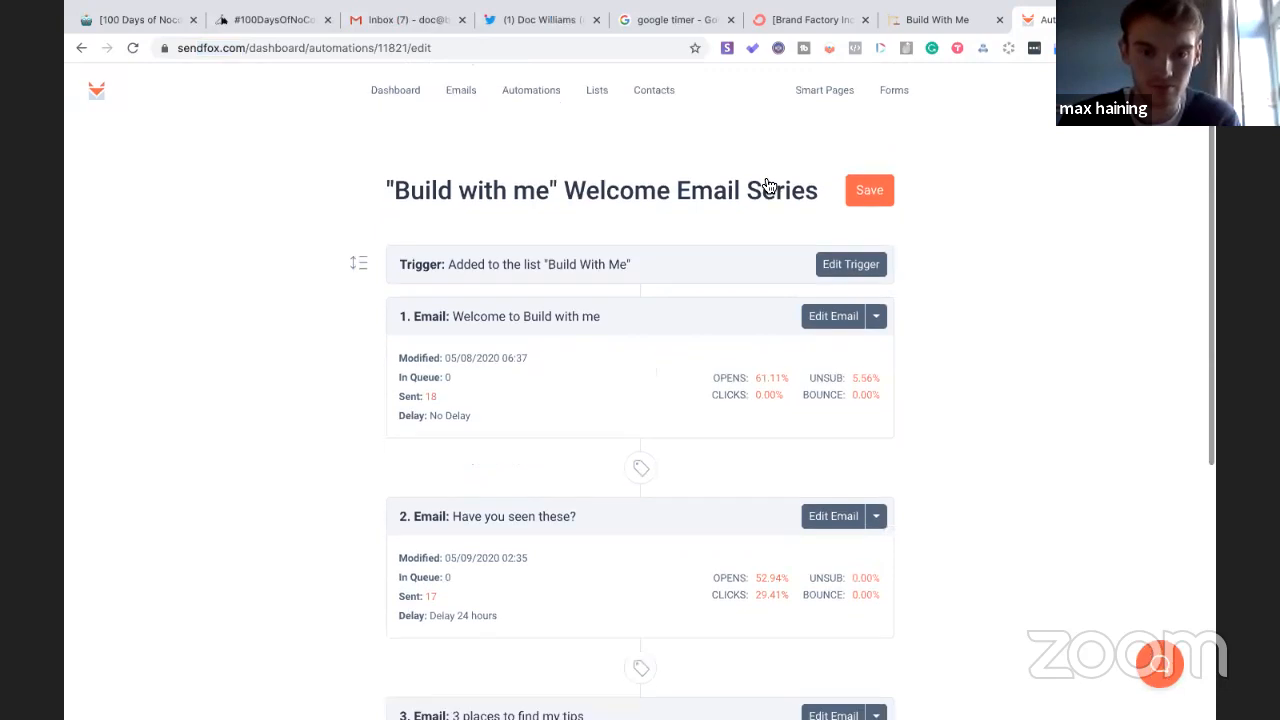
pyautogui.click(398, 90)
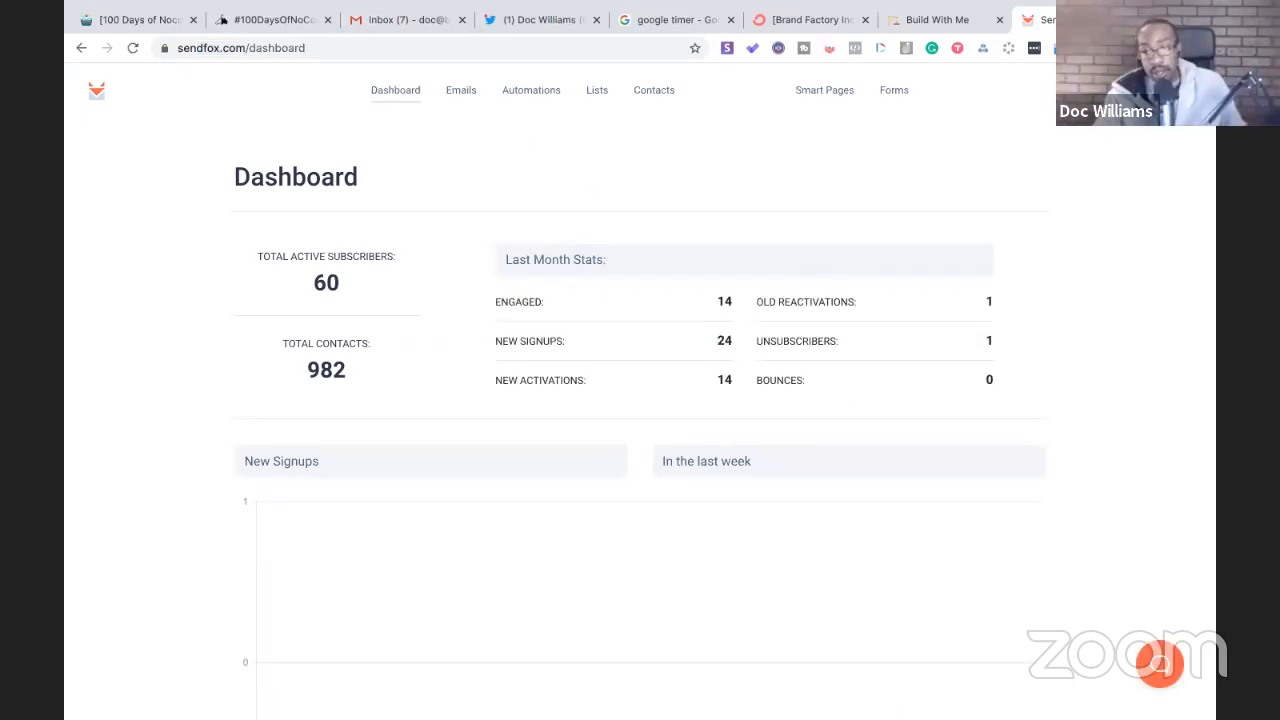
pyautogui.hotkey('ctrl', 't')
# - Load sendfox.com/doc, skip signup via 'Let me read first', read the Ben Tossell Interview post, then return to ConvertKit
pyautogui.write('s')
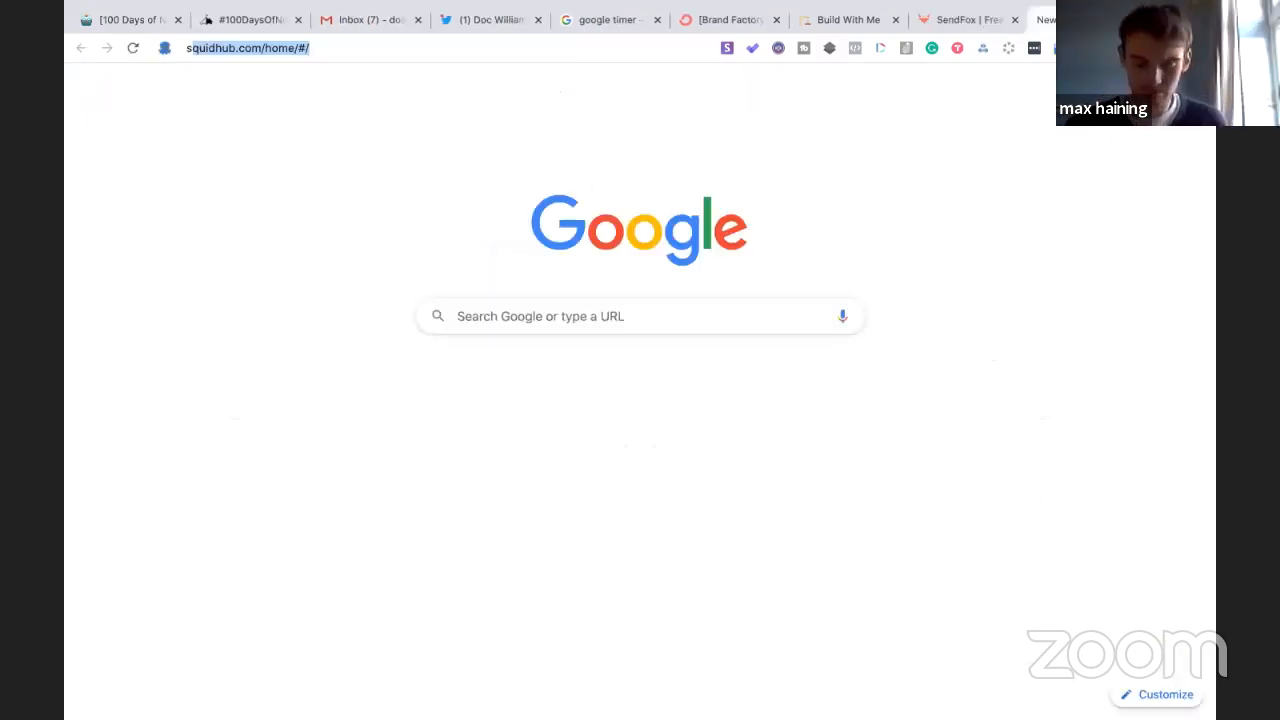
pyautogui.write('endfox.com/doc')
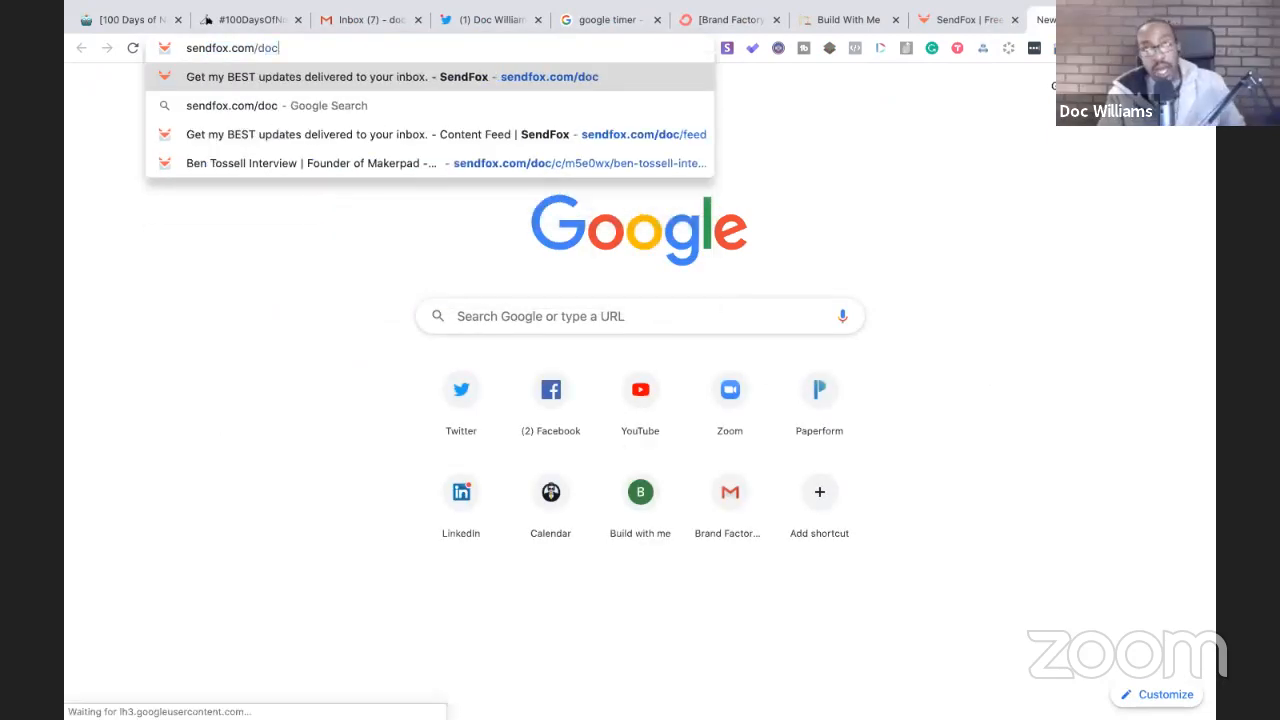
pyautogui.press('Return')
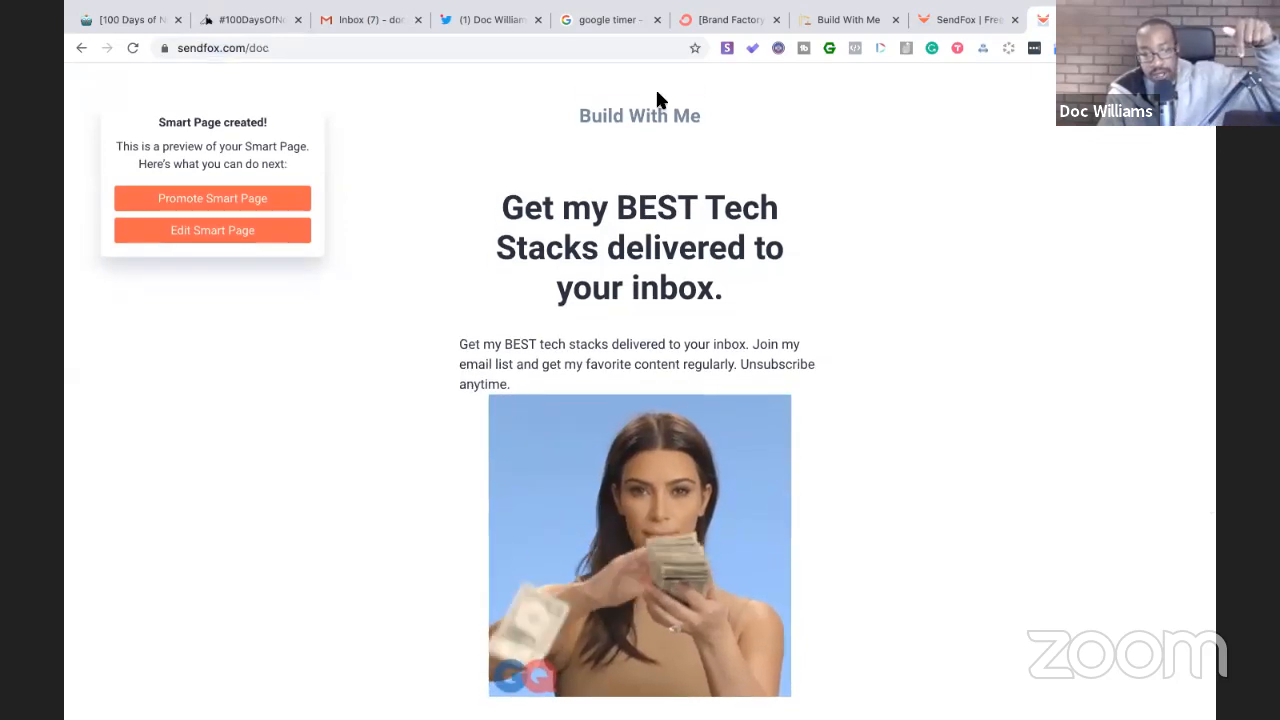
pyautogui.scroll(-3, 657, 98)
pyautogui.click(671, 591)
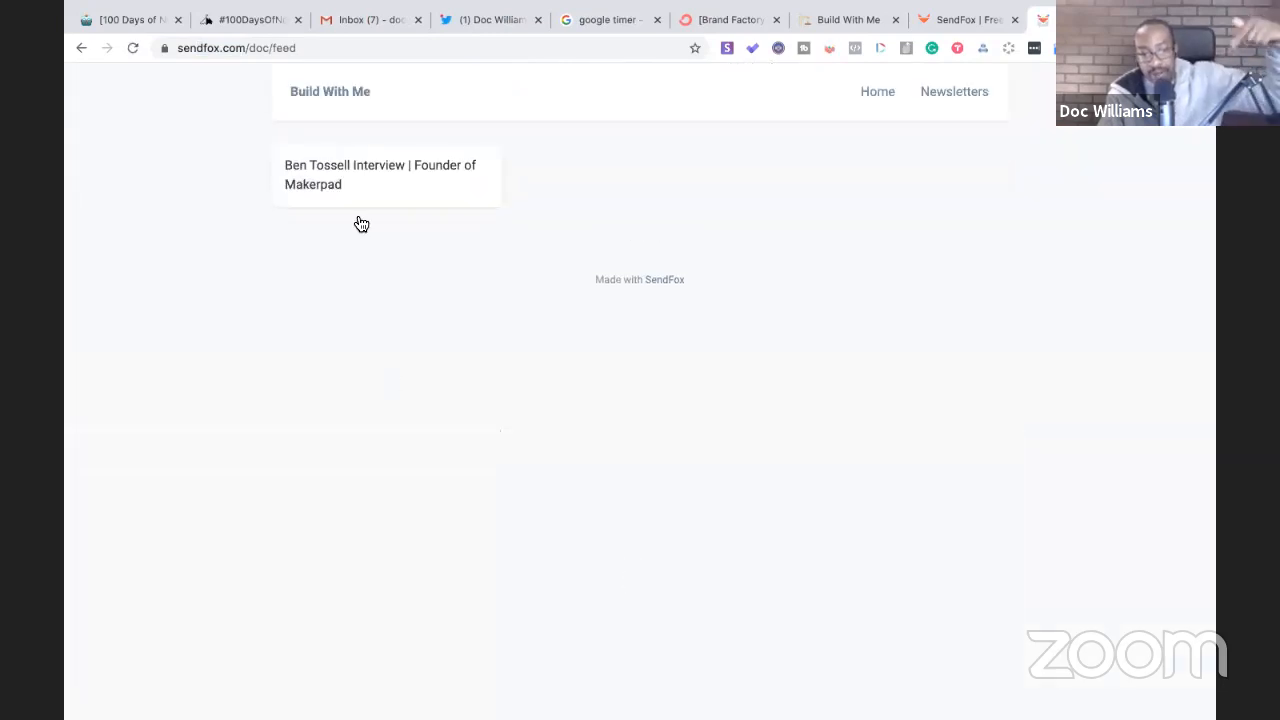
pyautogui.click(351, 177)
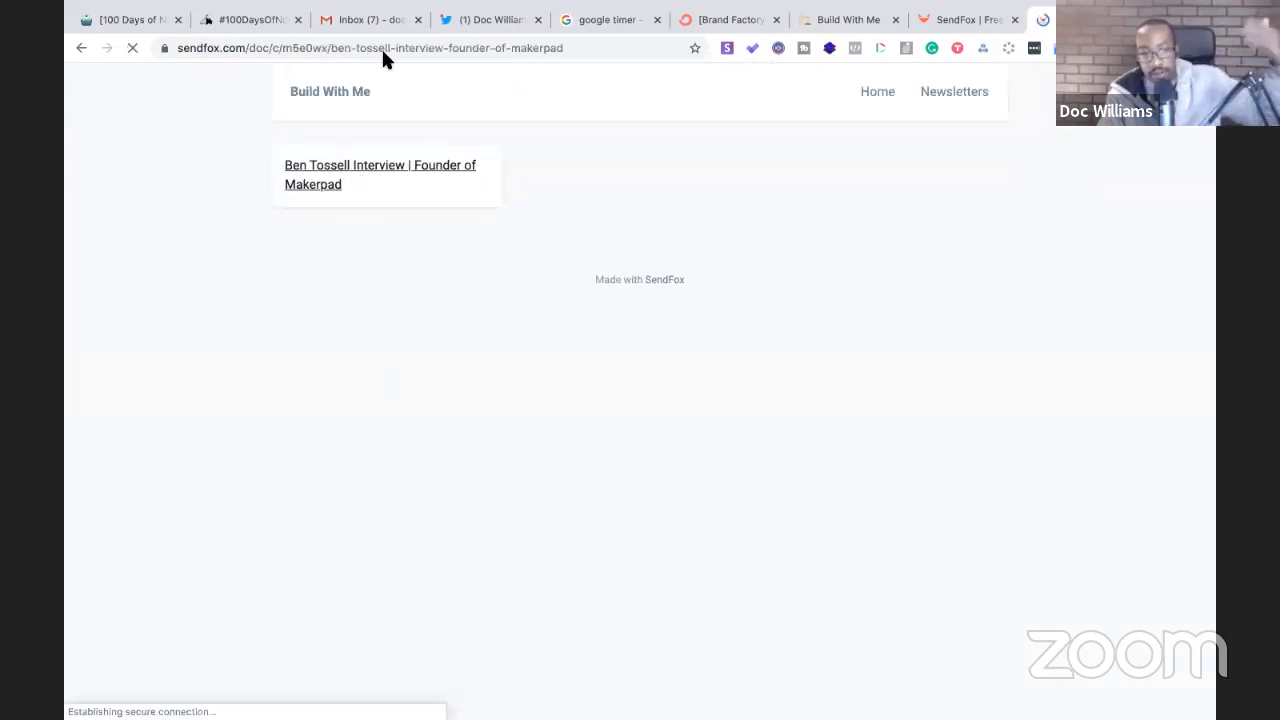
pyautogui.scroll(-5, 328, 285)
pyautogui.scroll(4, 414, 423)
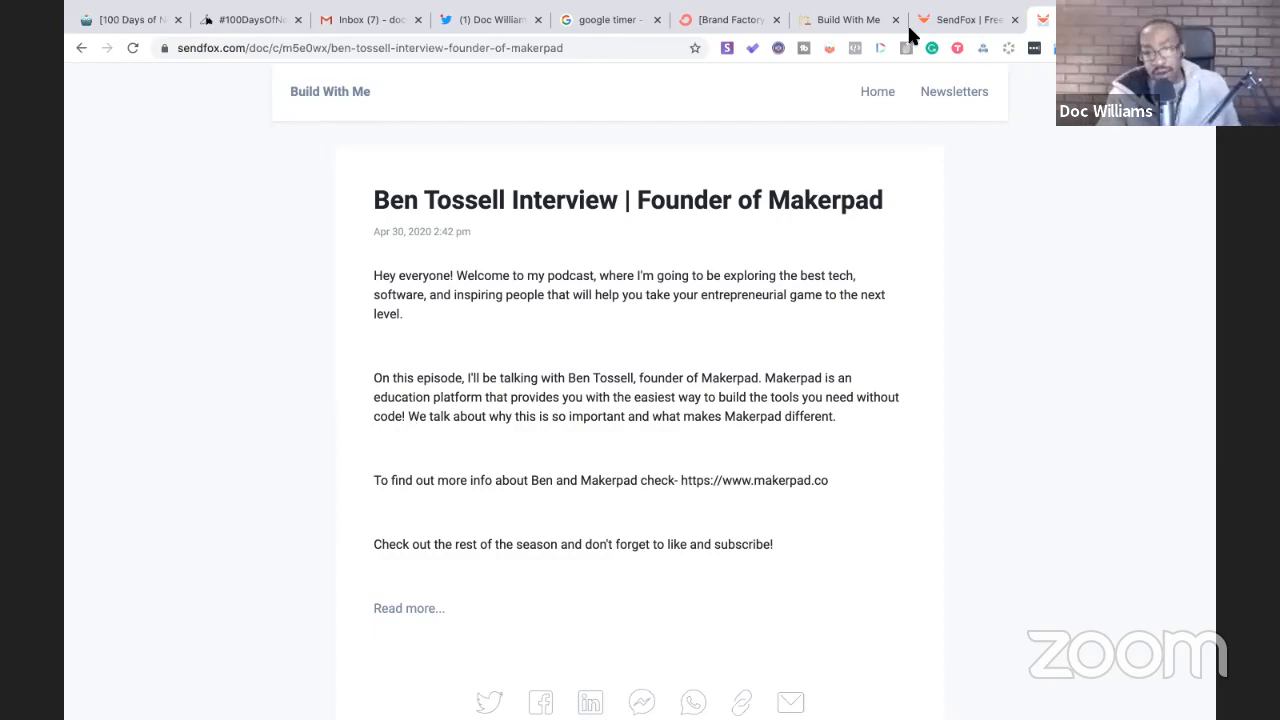
pyautogui.click(690, 22)
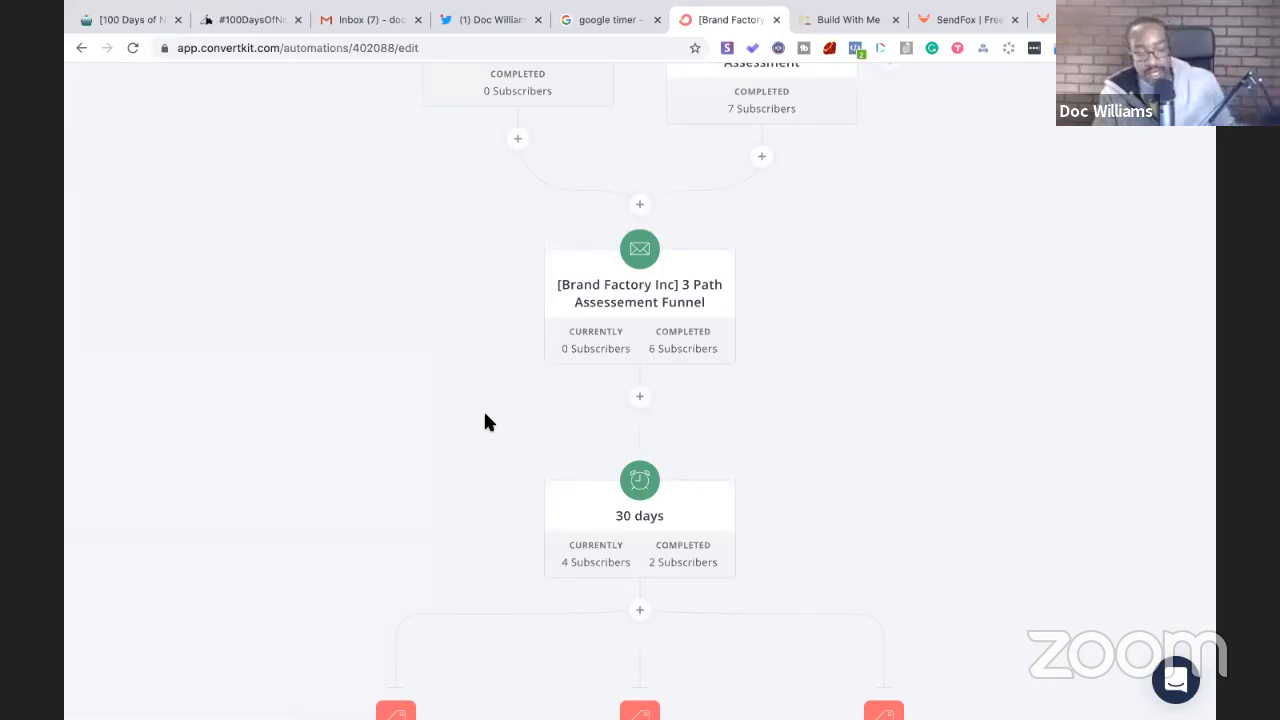
# - Scroll to the top of the Brand Factory Inc. automation in ConvertKit, then reload the SendFox dashboard
pyautogui.scroll(3, 484, 410)
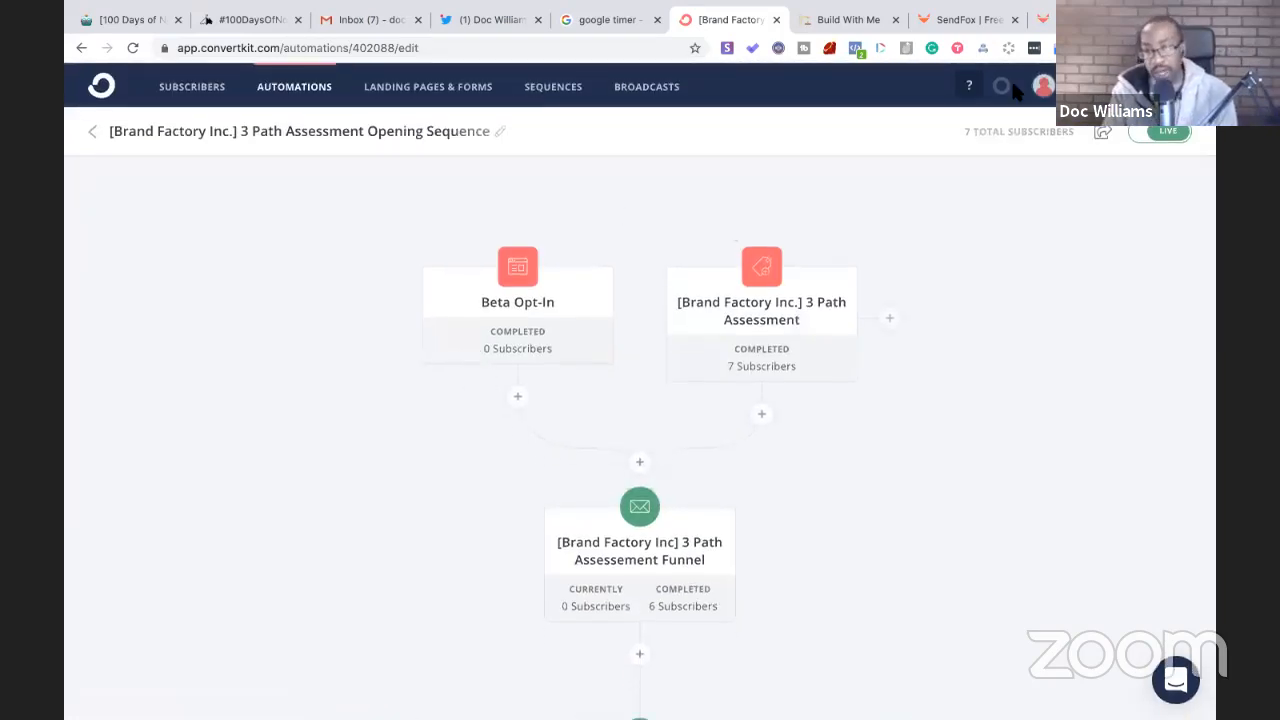
pyautogui.click(931, 19)
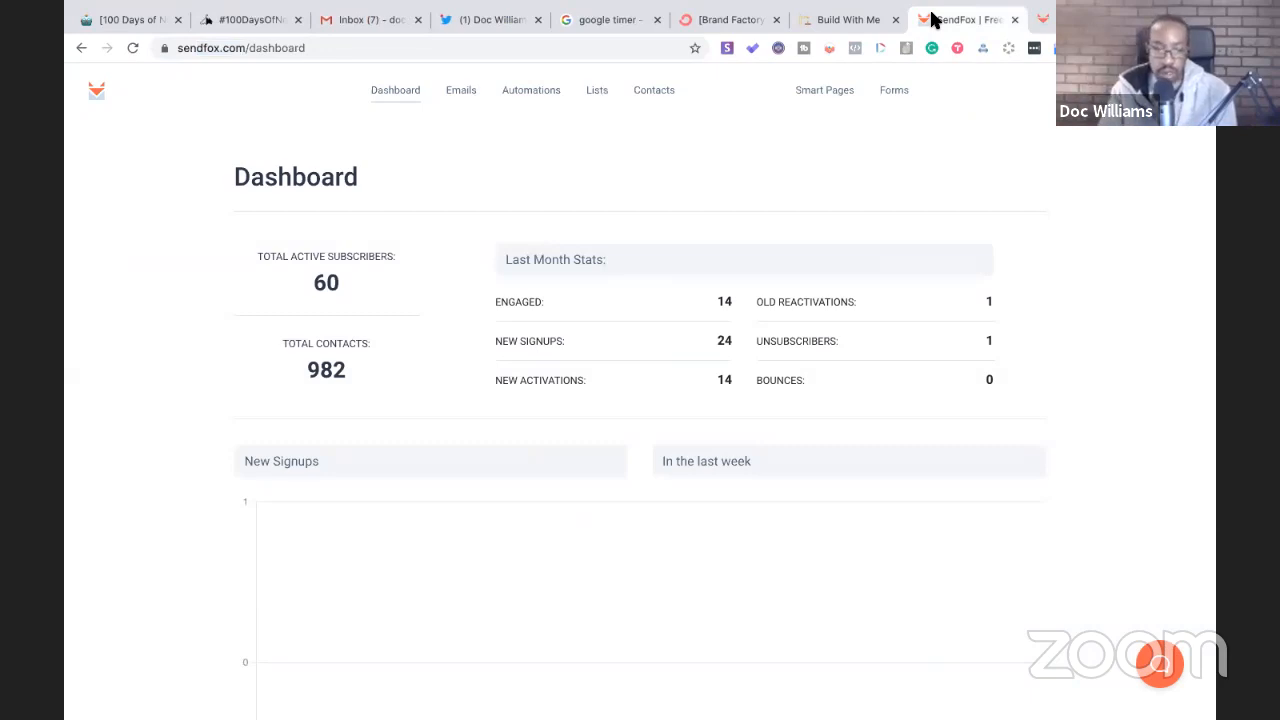
pyautogui.click(415, 93)
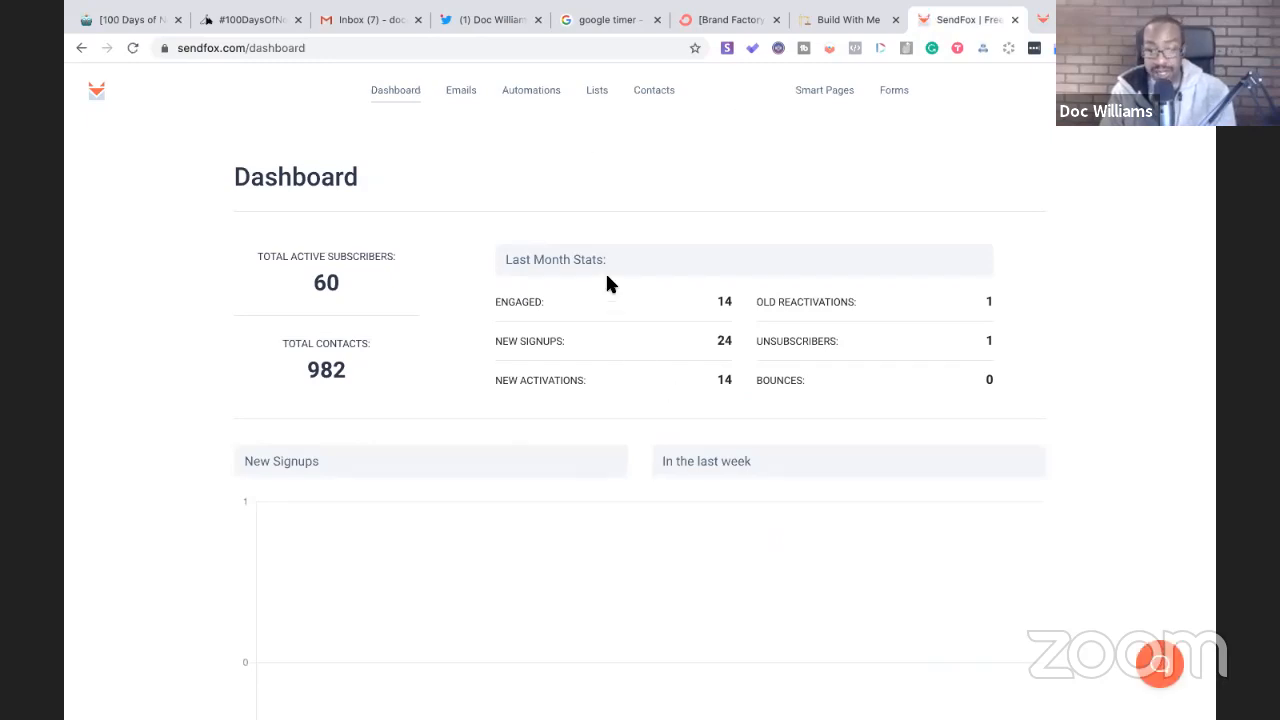
pyautogui.click(464, 96)
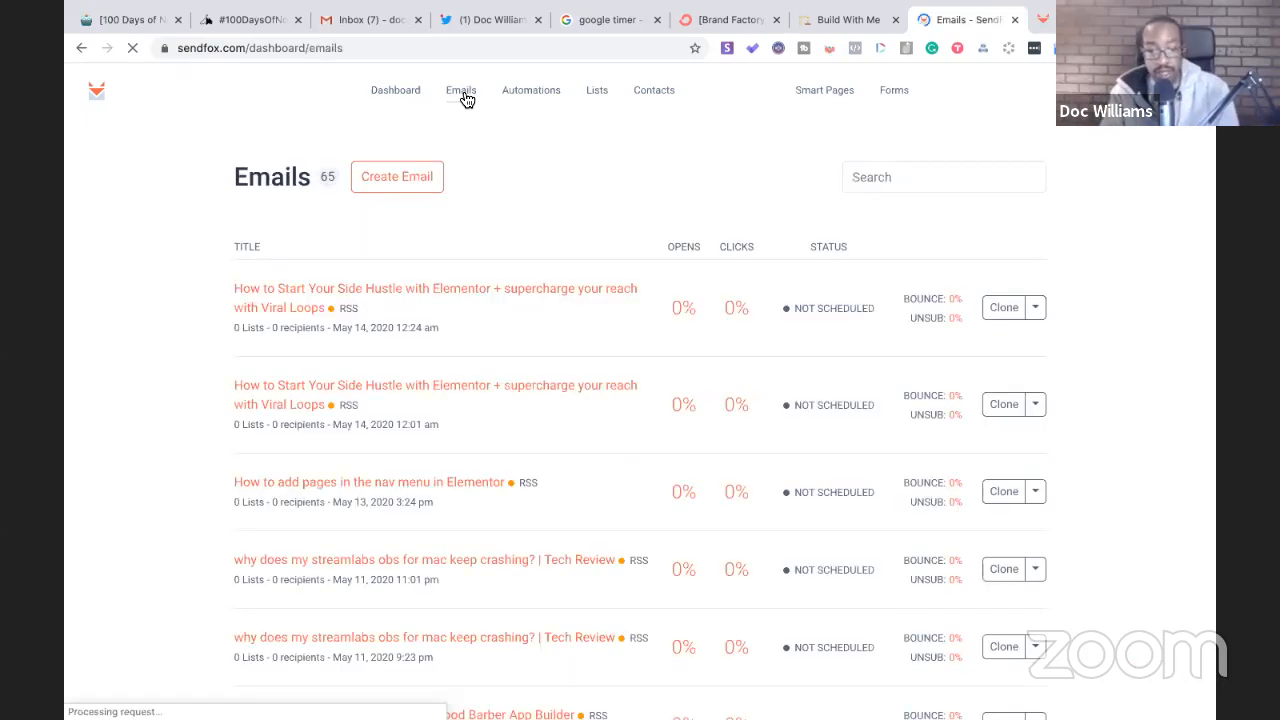
pyautogui.click(376, 186)
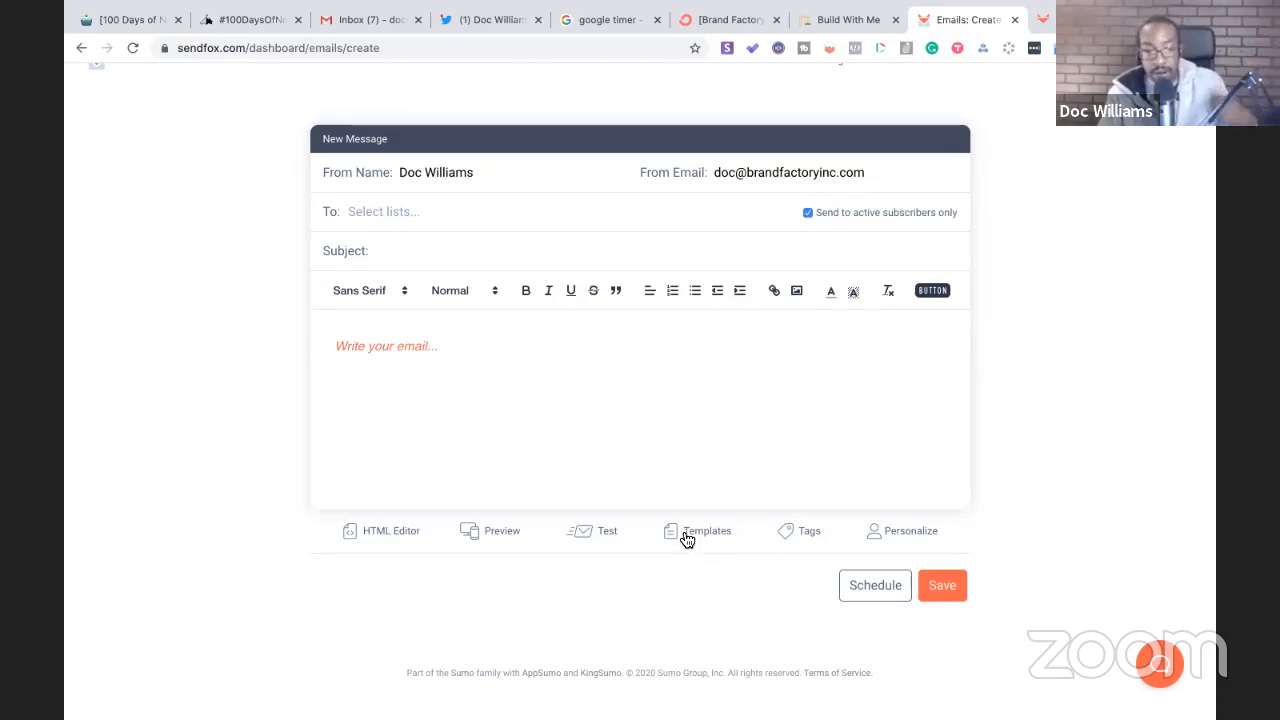
pyautogui.scroll(1, 507, 300)
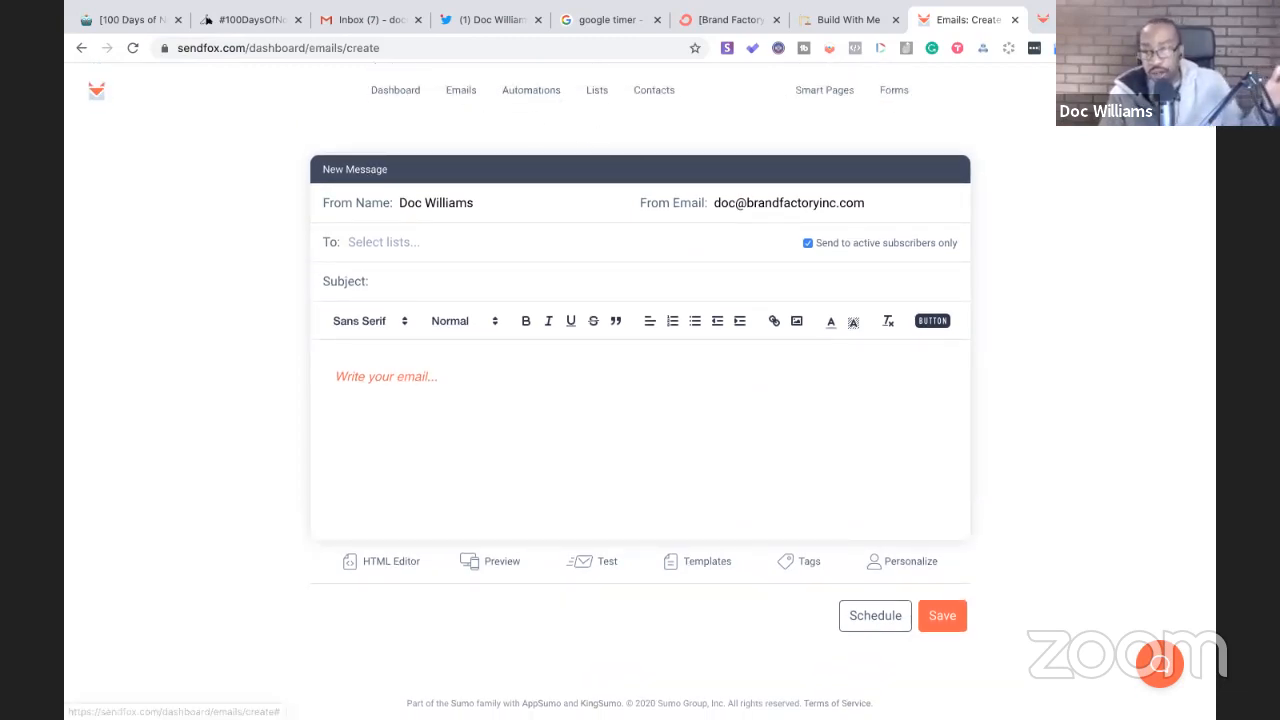
pyautogui.click(1180, 91)
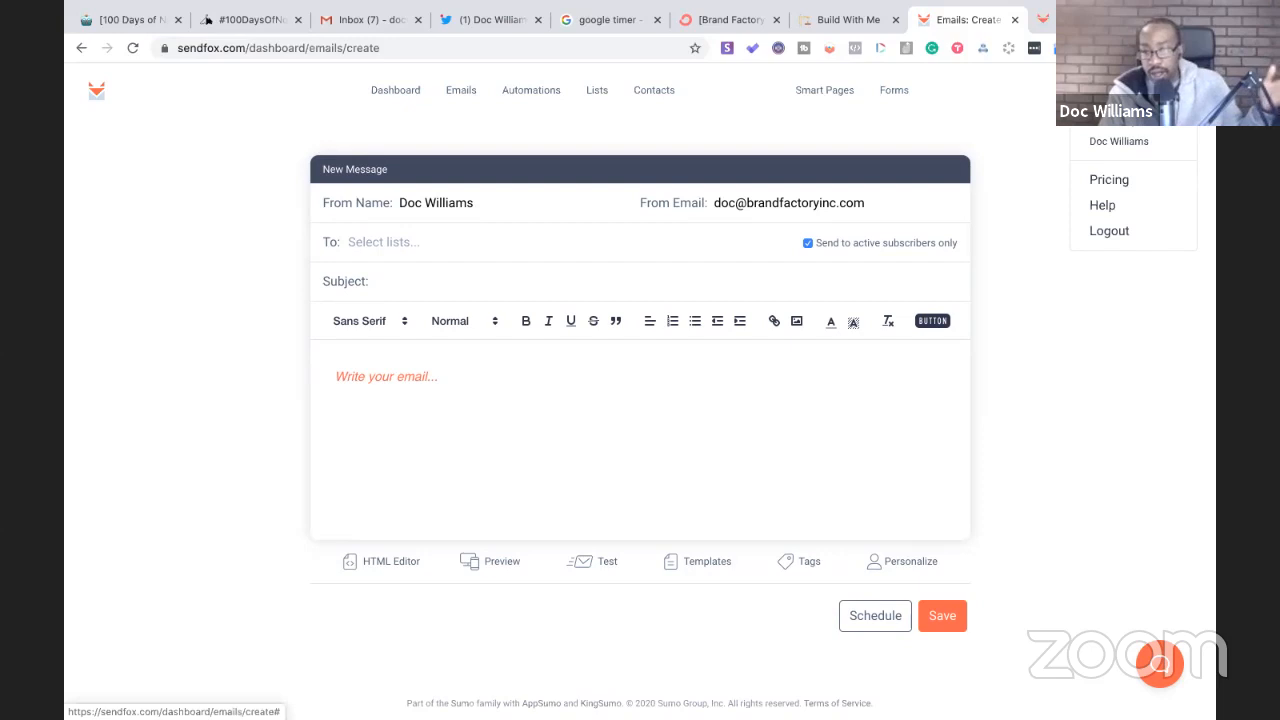
pyautogui.click(1120, 143)
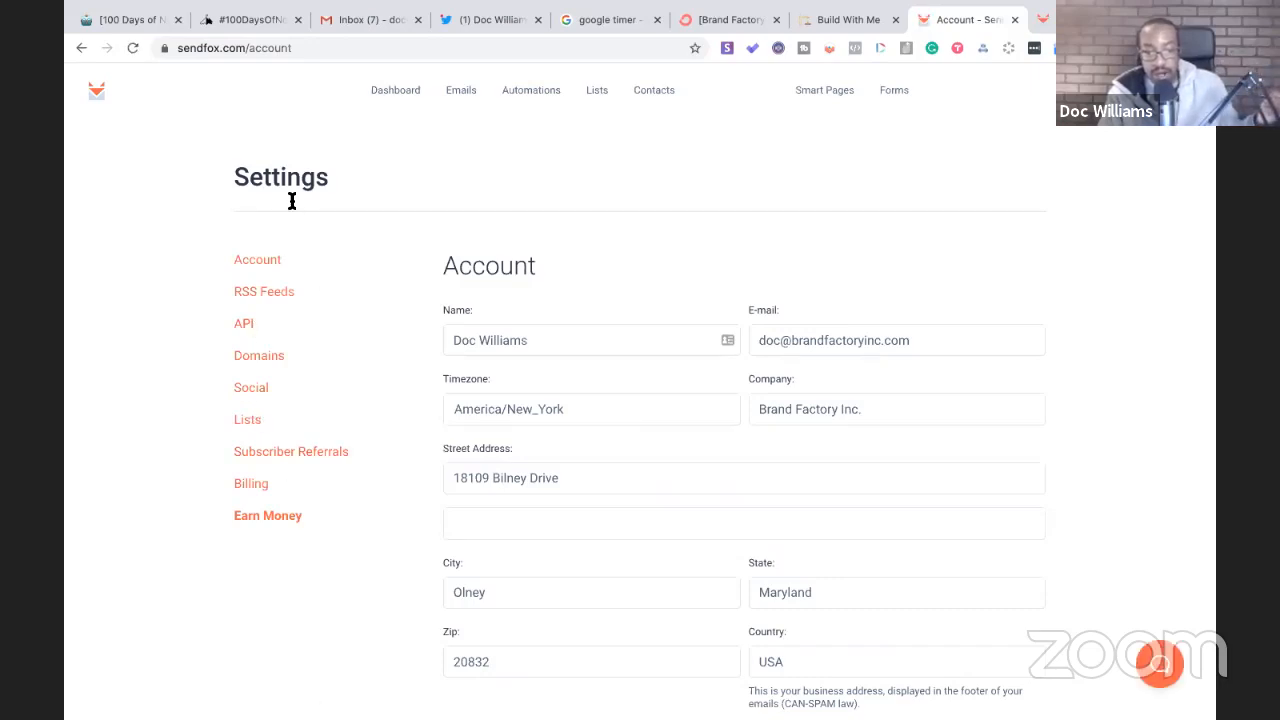
pyautogui.click(390, 98)
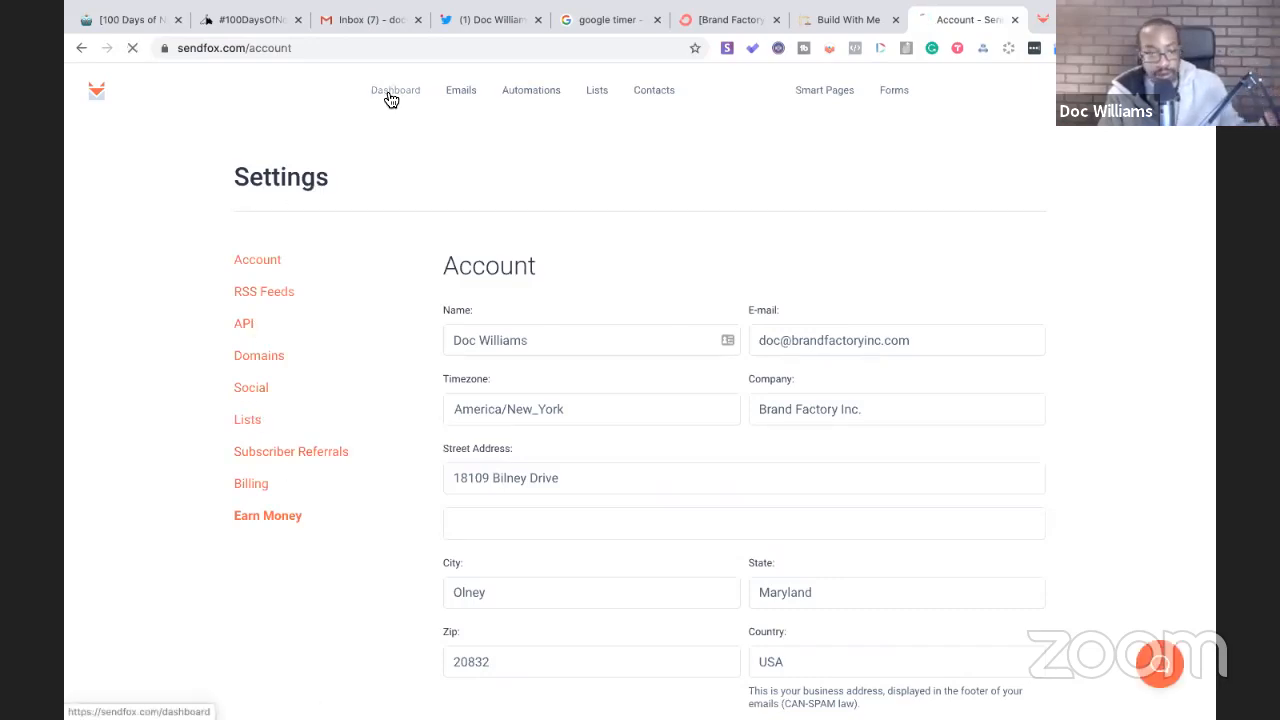
pyautogui.click(135, 20)
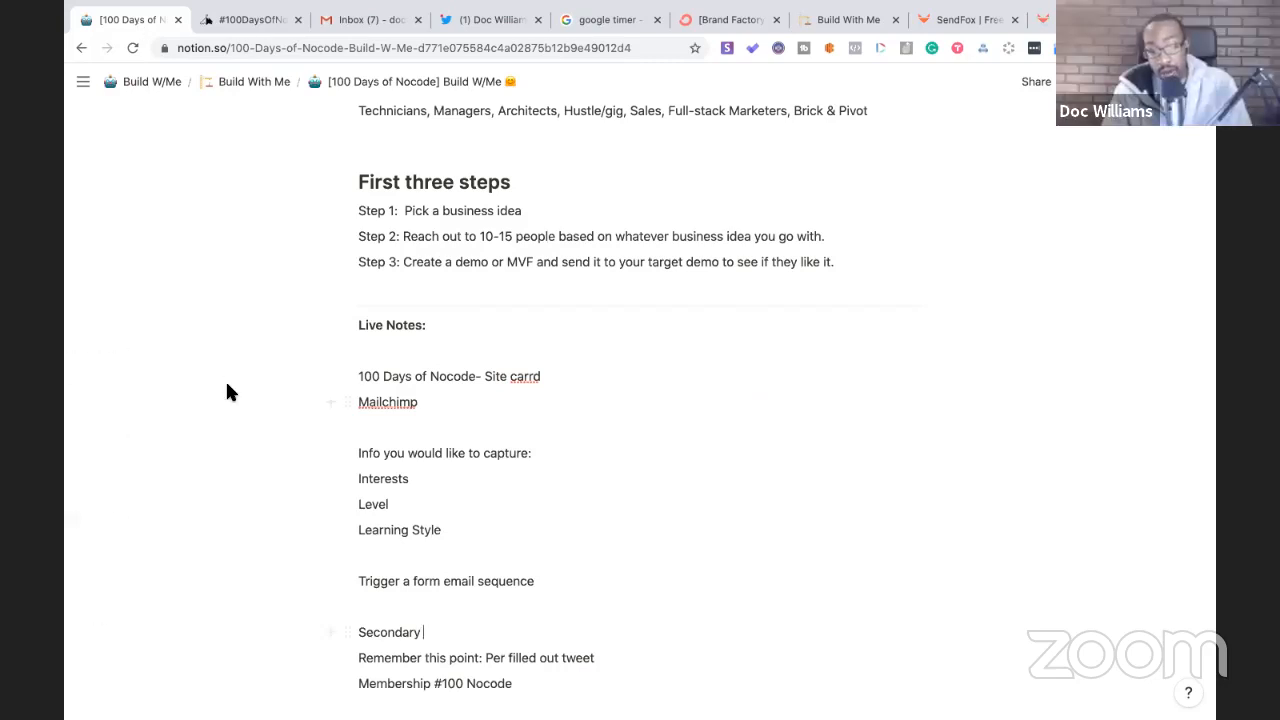
# - Glance at the #100DaysOfNoCode site, then place the cursor after the Mailchimp line in Notion
pyautogui.click(252, 20)
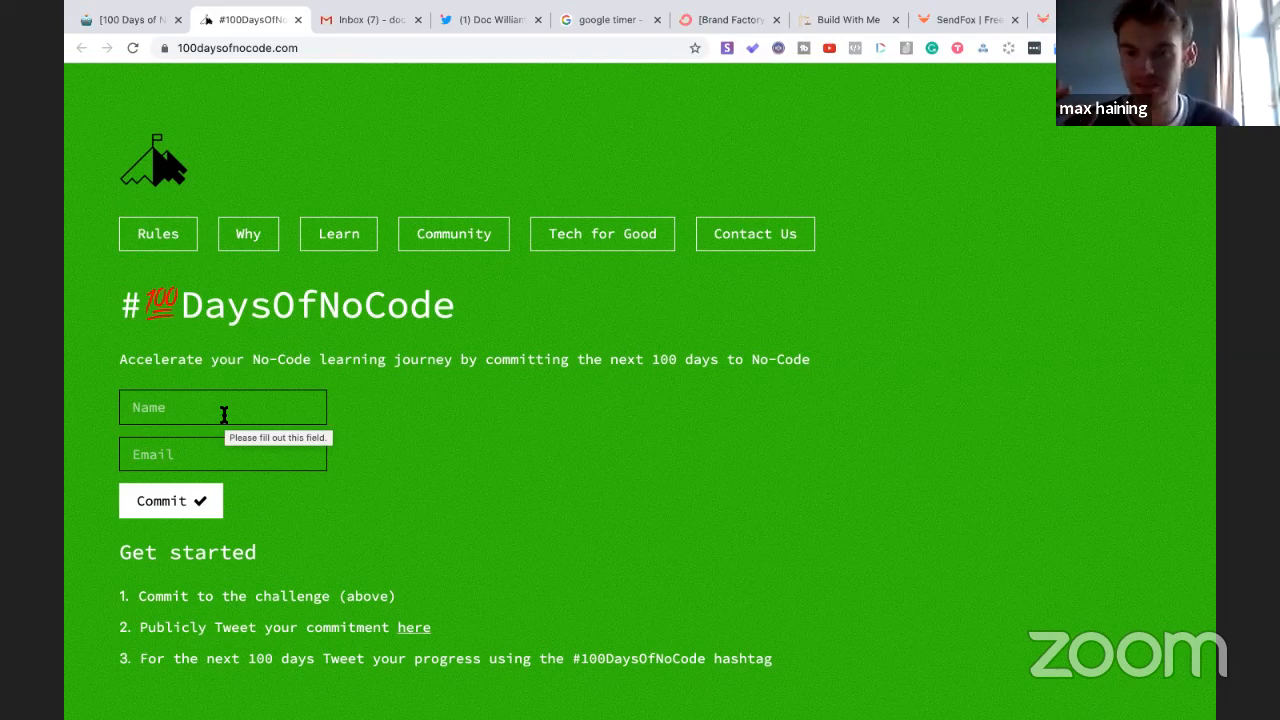
pyautogui.click(149, 21)
pyautogui.click(455, 405)
# - Add an 'Email #1 Welcome!' line with a sentence ending 'start on your journey with nocode'
pyautogui.press('Return')
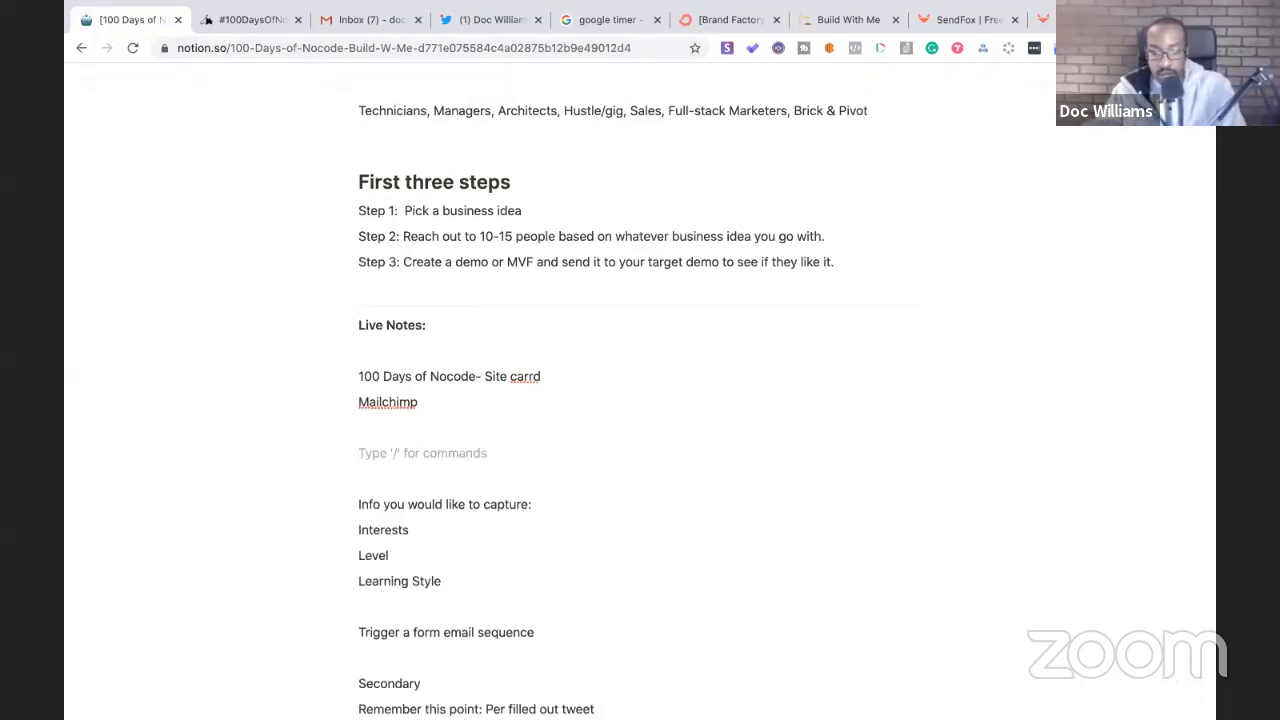
pyautogui.write('Email #1 Welcome')
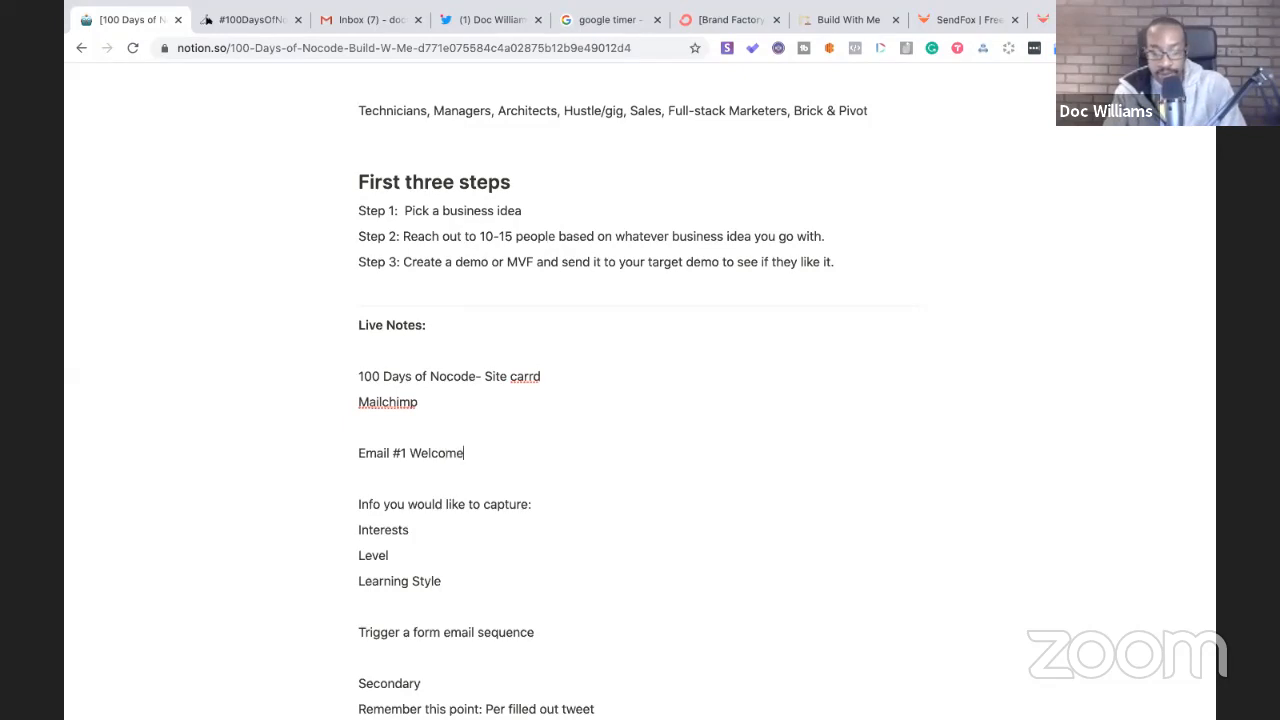
pyautogui.write('!')
pyautogui.press('Return')
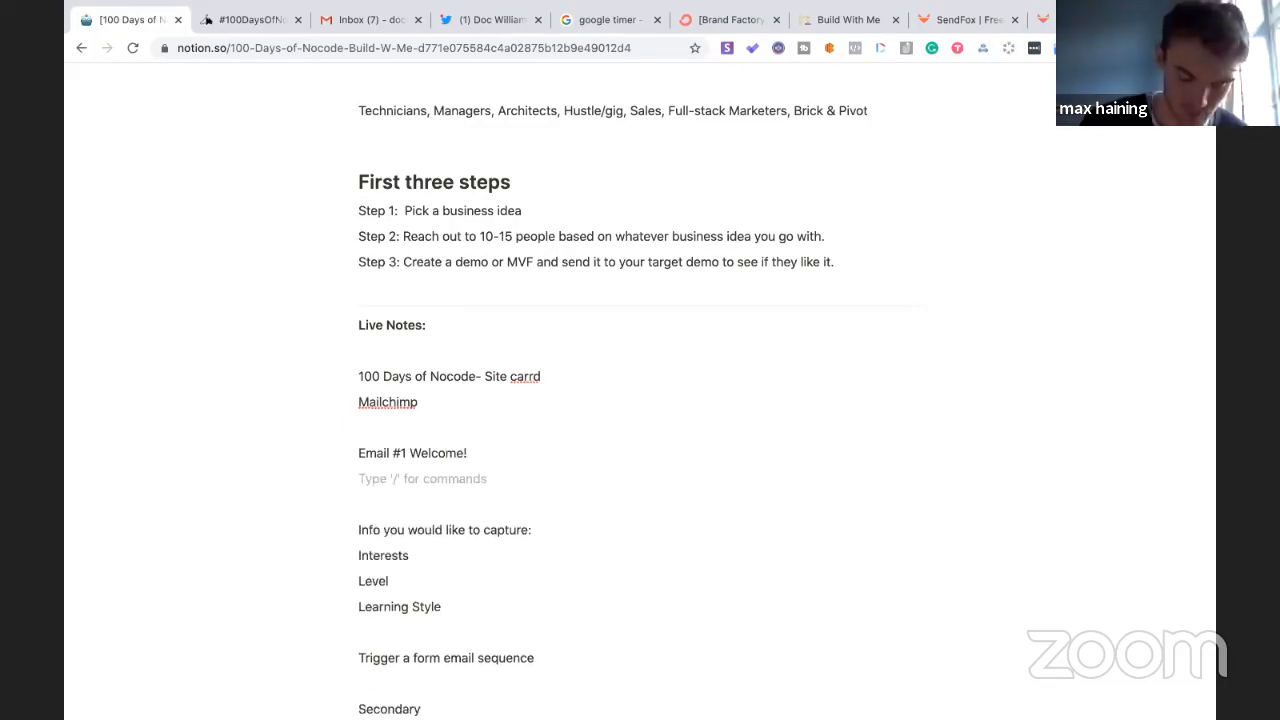
pyautogui.write('In the com')
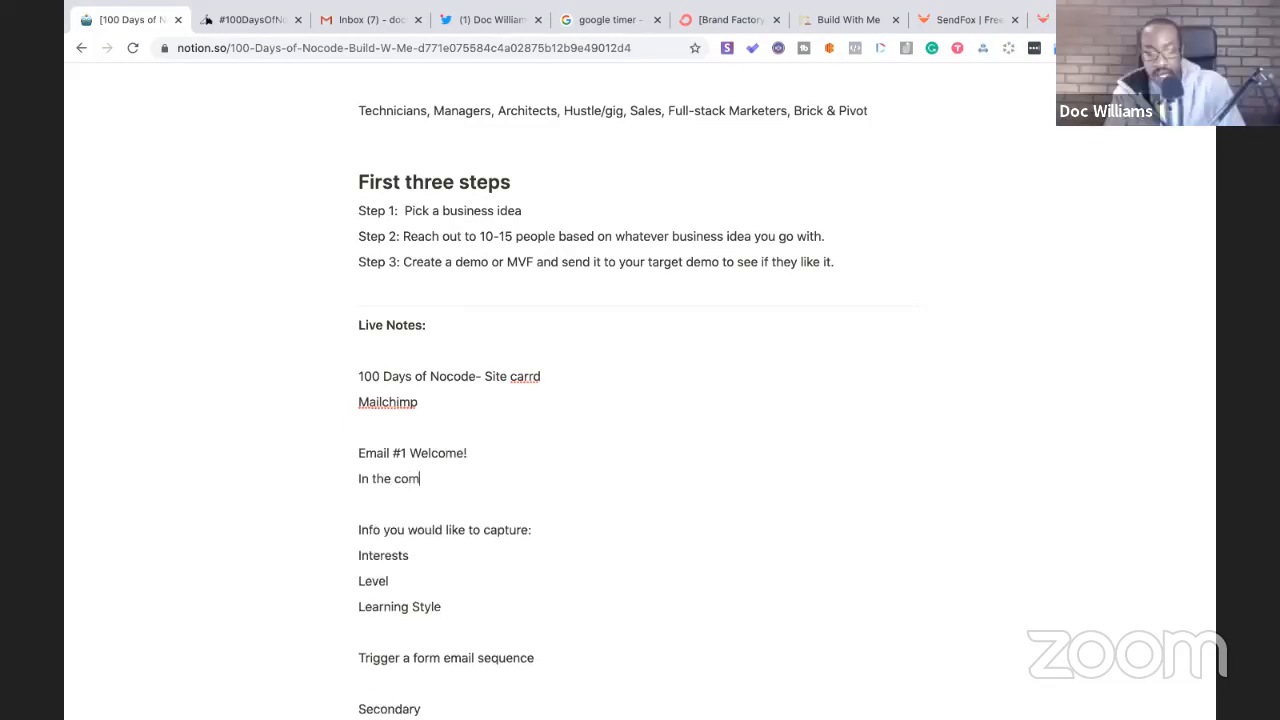
pyautogui.write("ing days you're going to get ")
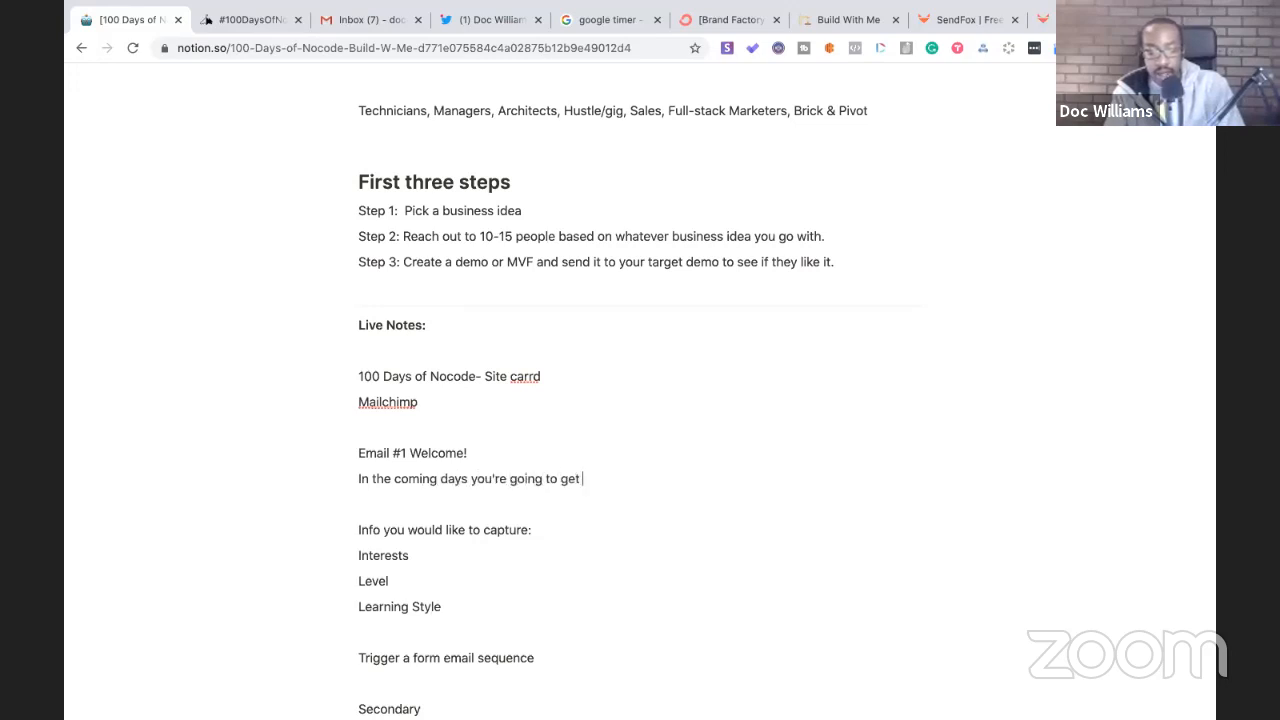
pyautogui.write('great information to')
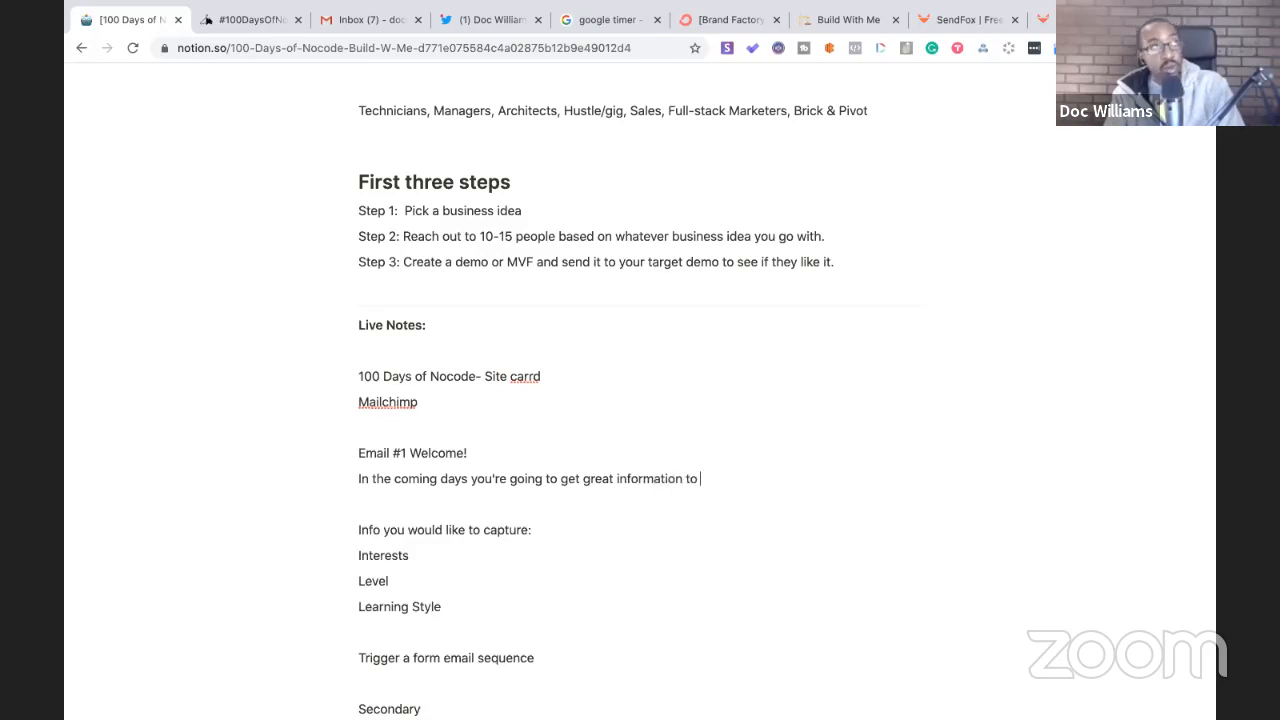
pyautogui.write(' start')
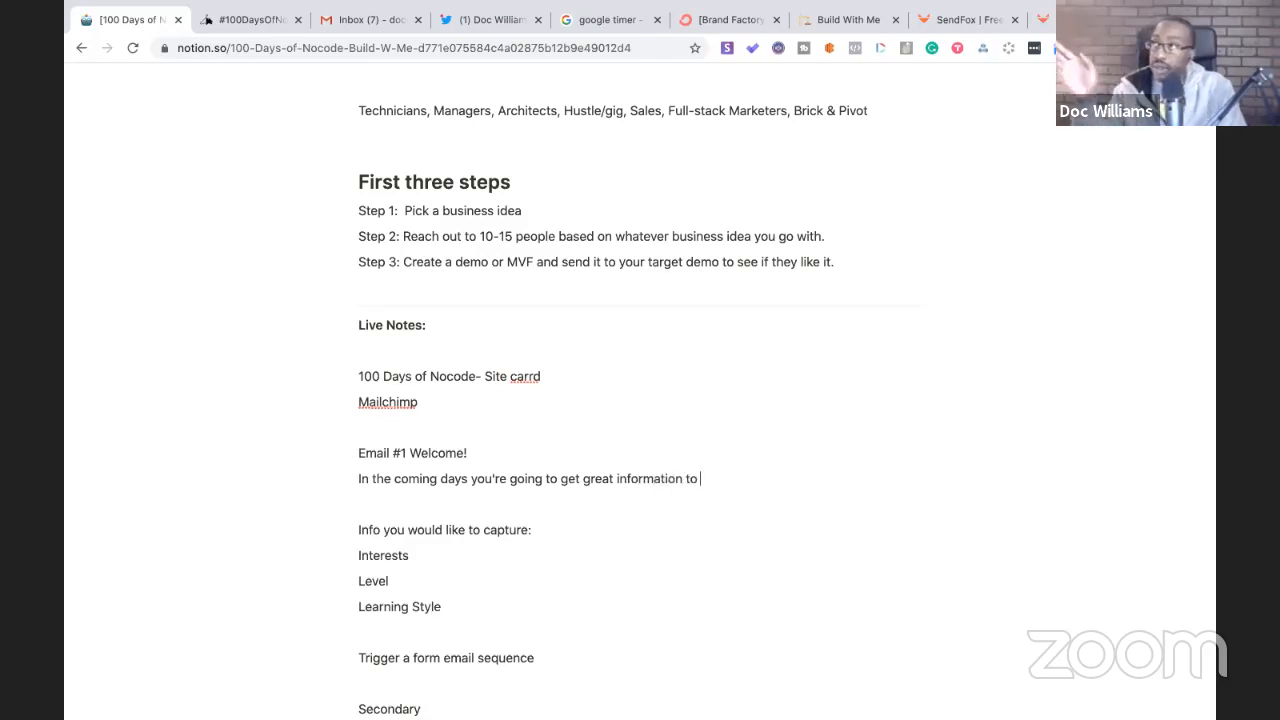
pyautogui.write(' on your')
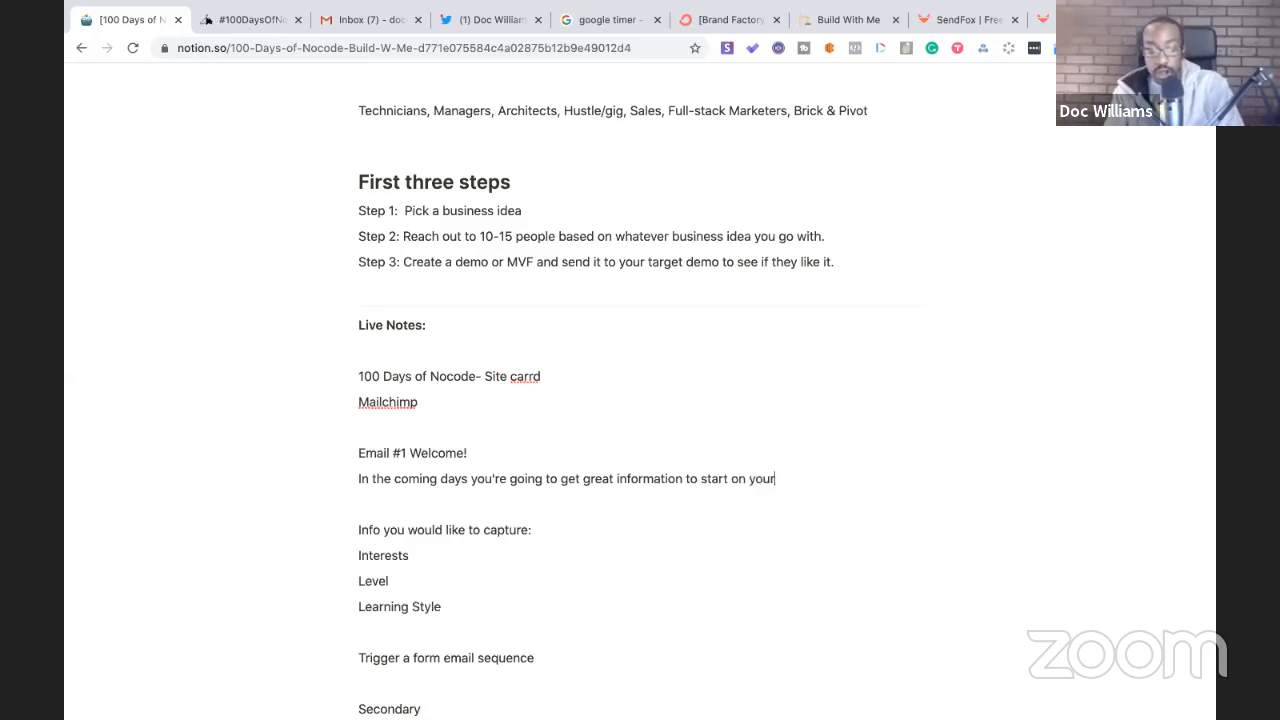
pyautogui.write(' journey with nocode')
# - Add a 'Describe yourself:' line below the welcome sentence
pyautogui.press('Return')
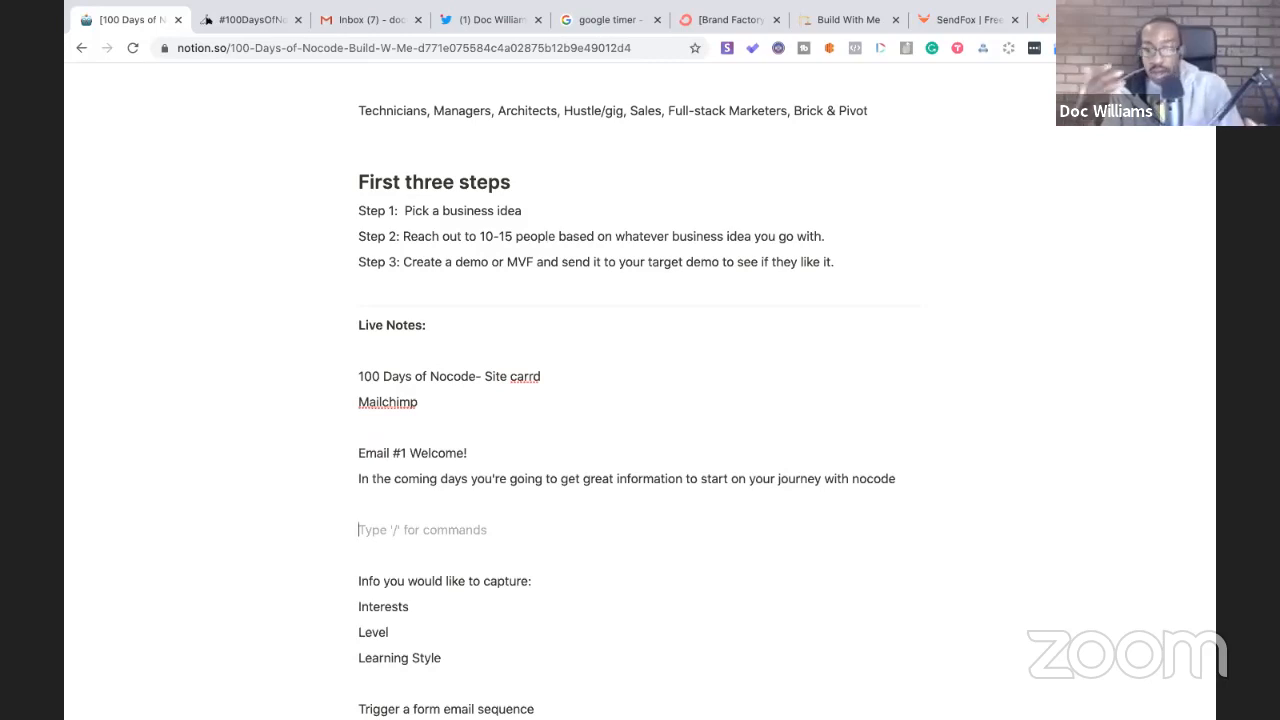
pyautogui.write('Dex')
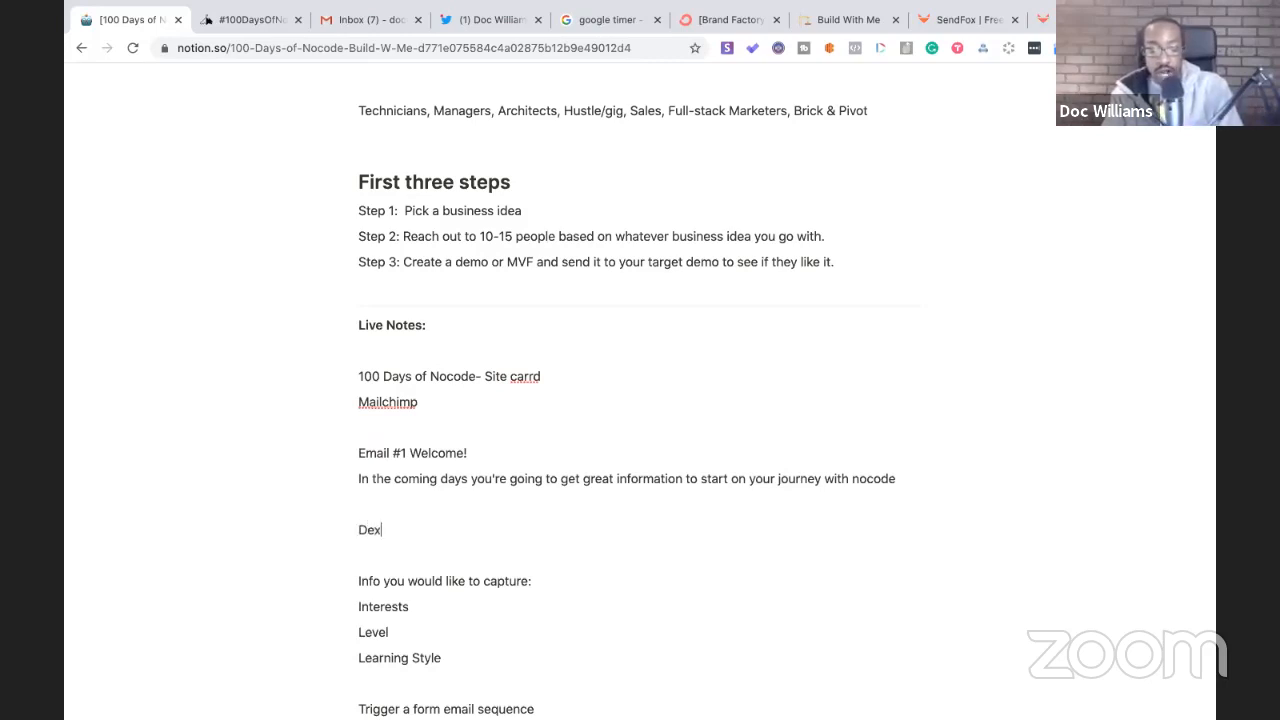
pyautogui.write('cribe yourself')
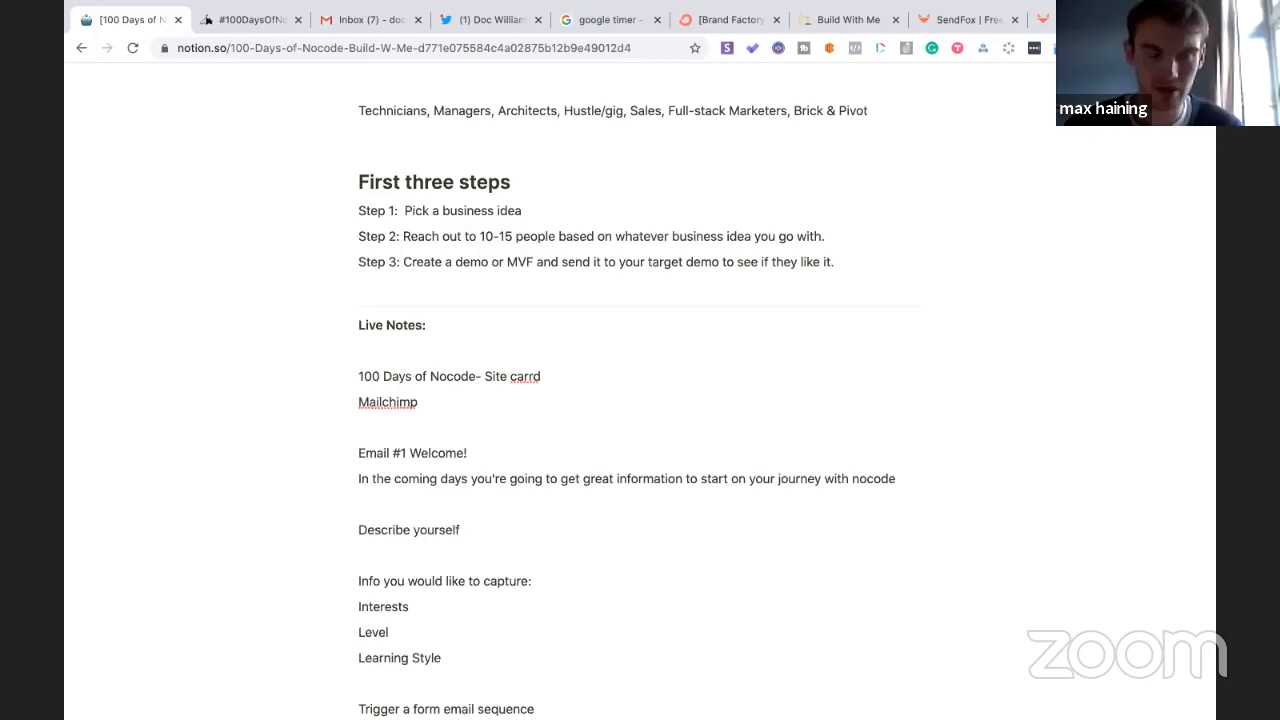
pyautogui.write(':')
pyautogui.press('Return')
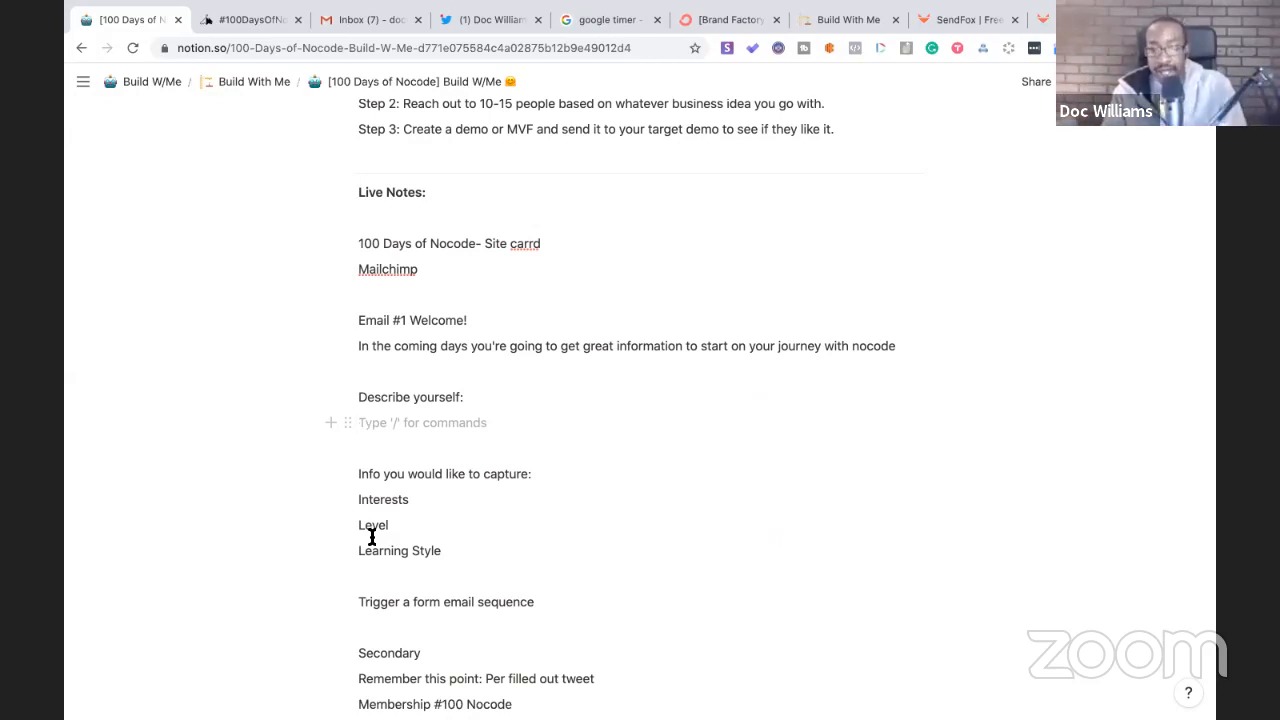
# - List 'Nocode Novice' and 'Project + 10X' as options under 'Describe yourself:'
pyautogui.write('No')
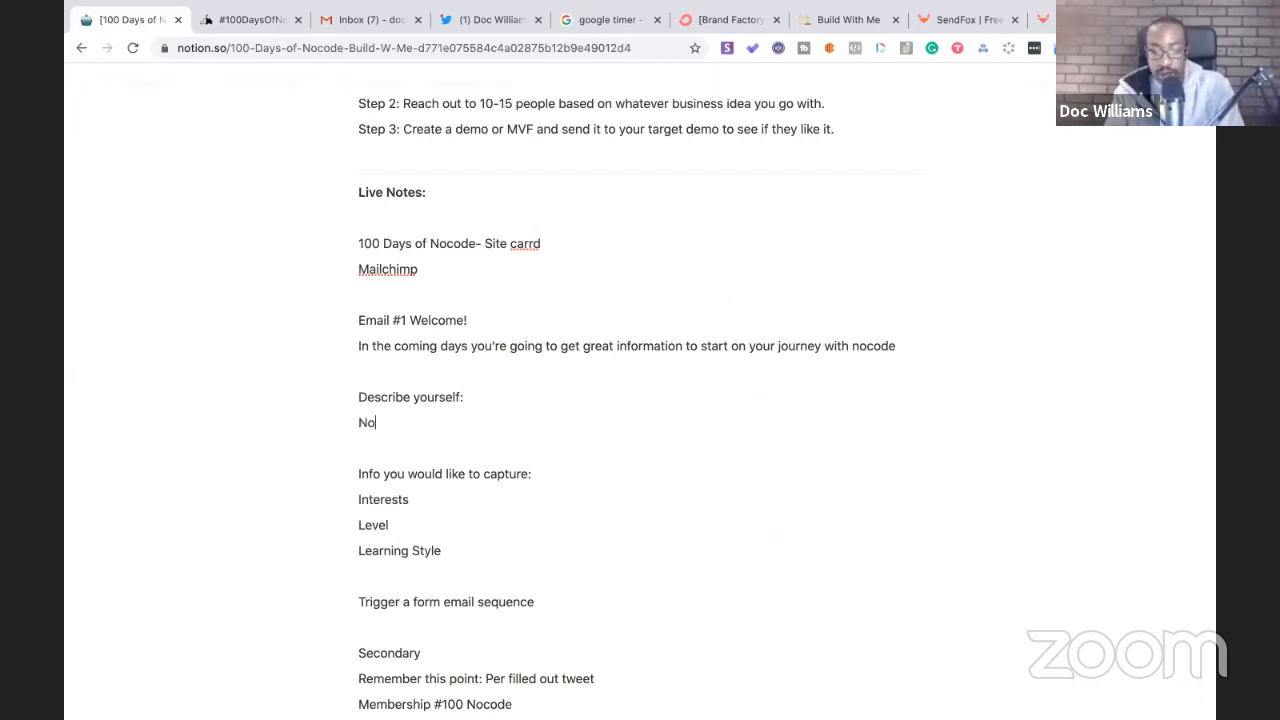
pyautogui.write('code Novice')
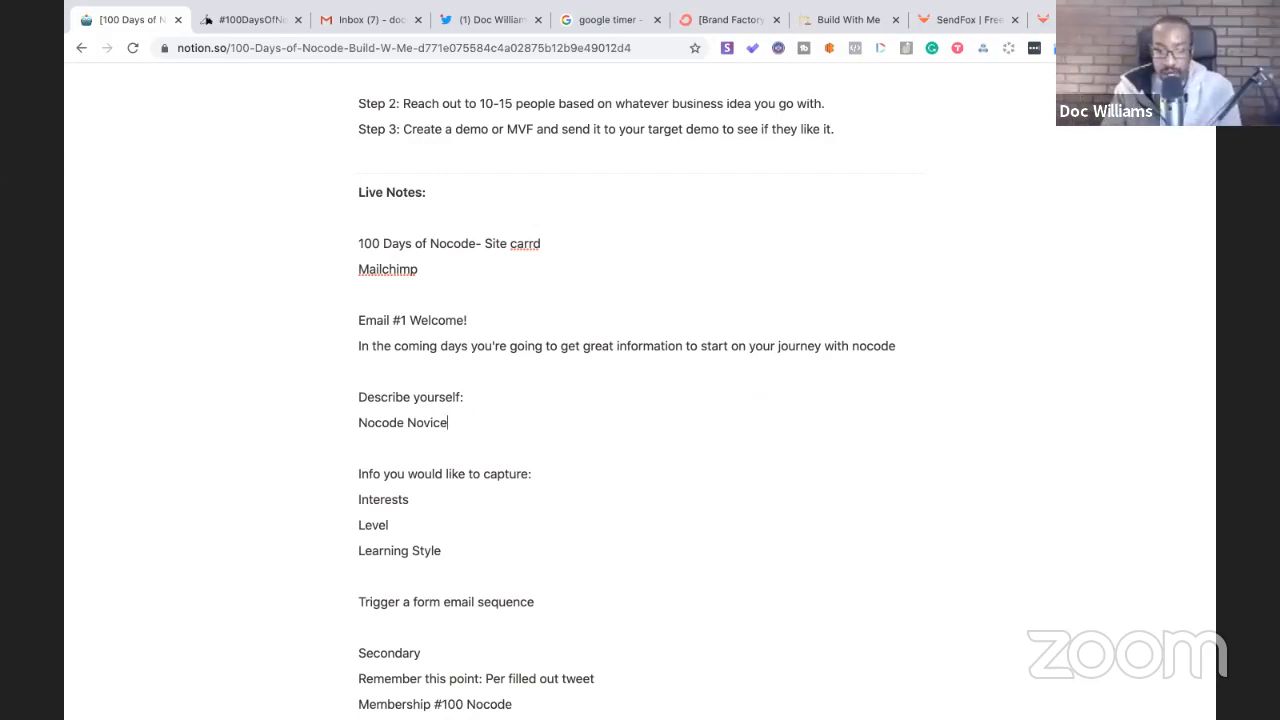
pyautogui.press('Return')
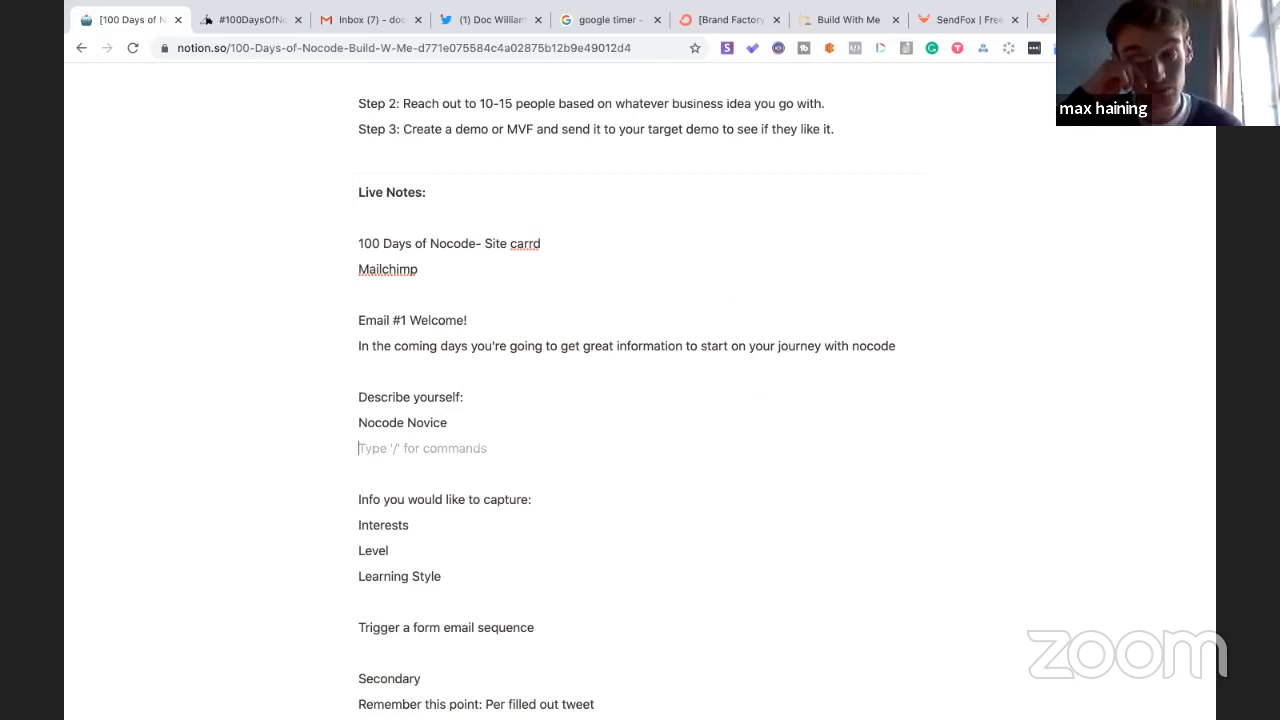
pyautogui.write('Project')
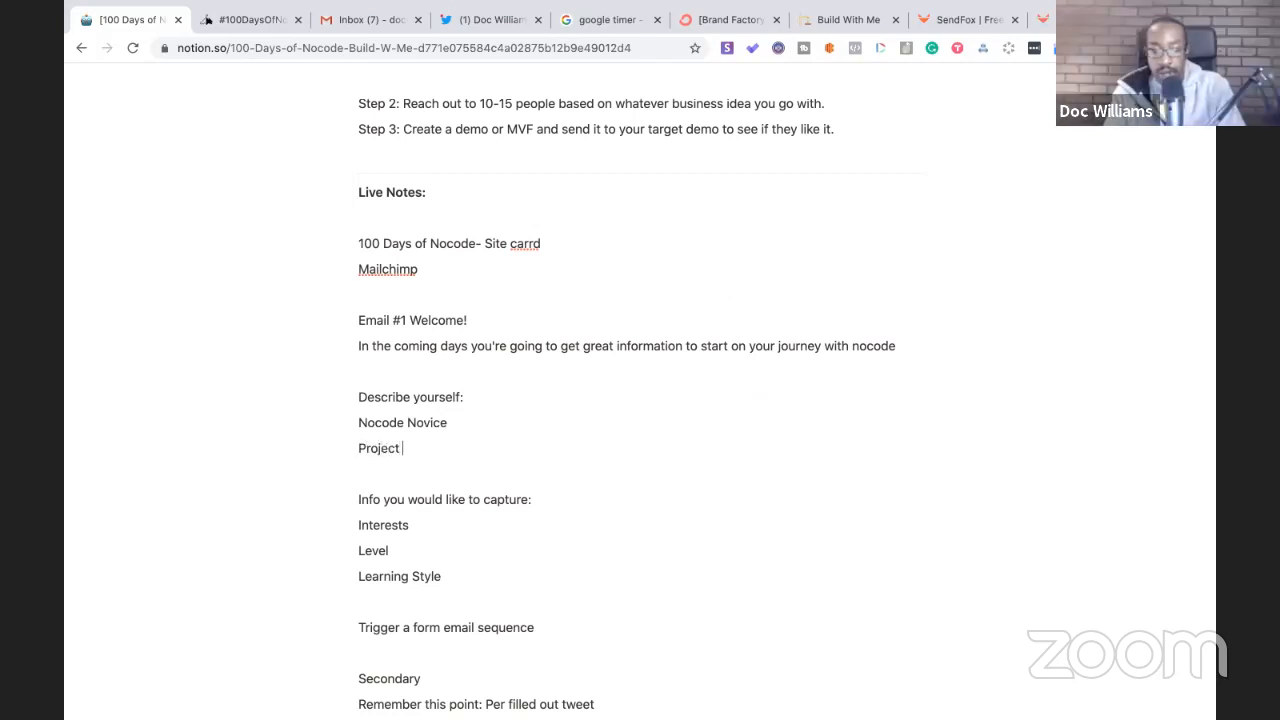
pyautogui.write(' + 10X')
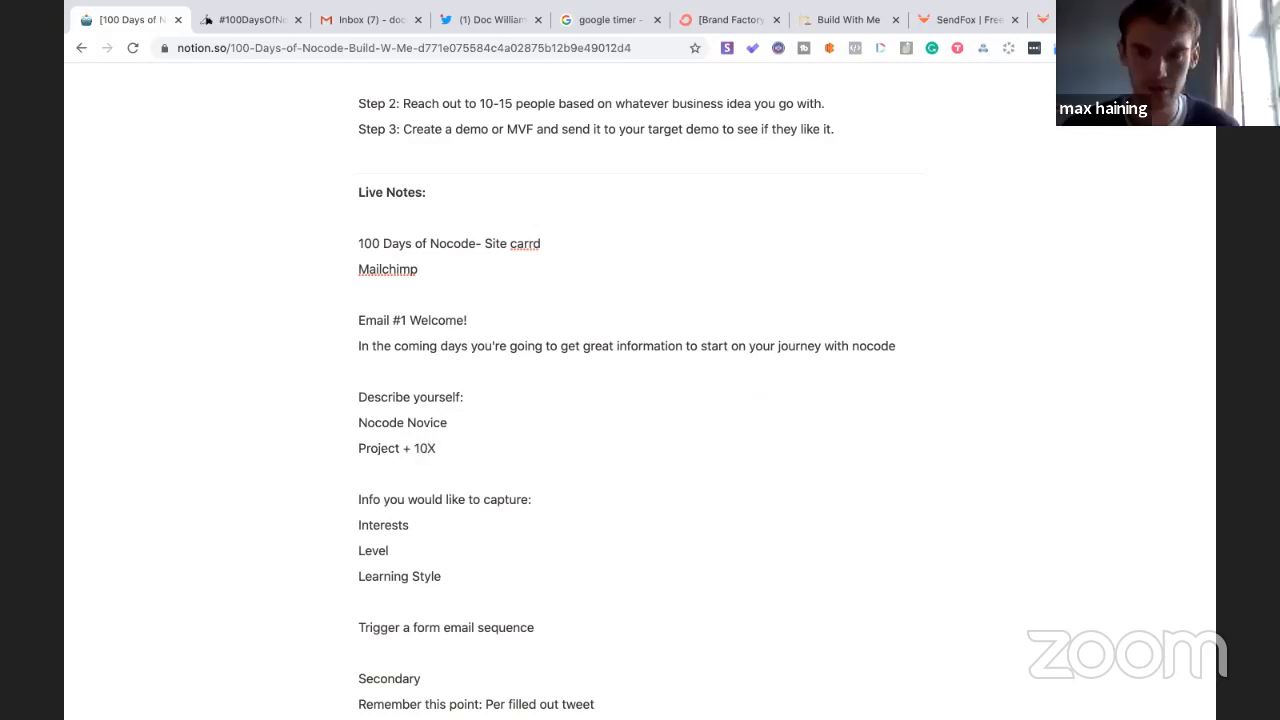
pyautogui.press('Return')
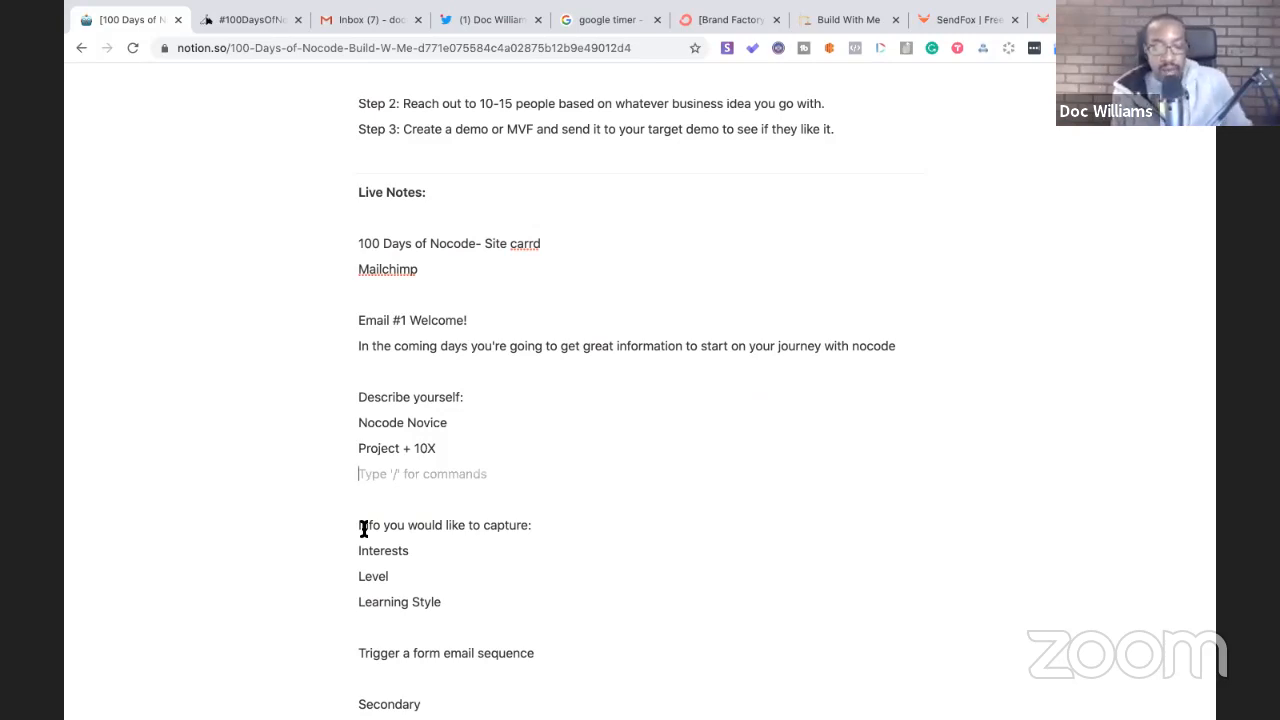
# - Append '(intermediate)' to the Project + 10X line and '- Step 1' to Nocode Novice
pyautogui.click(449, 448)
pyautogui.write('(intermedia')
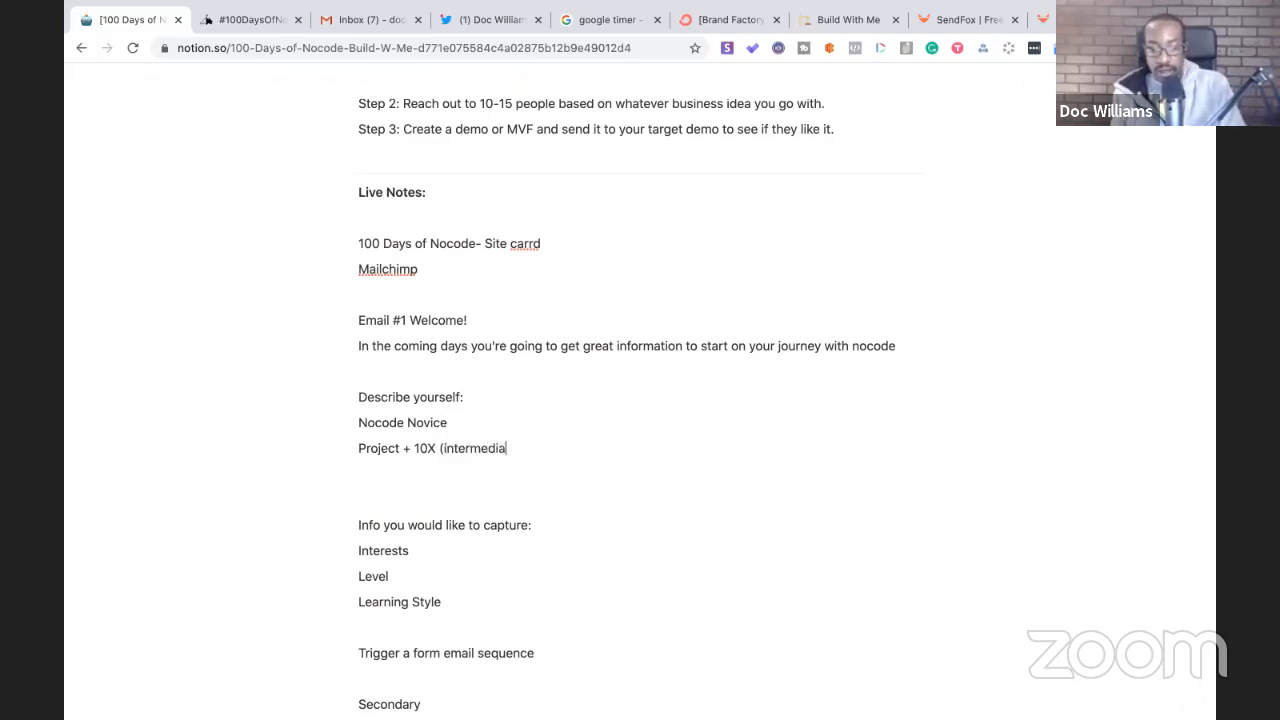
pyautogui.write('te)')
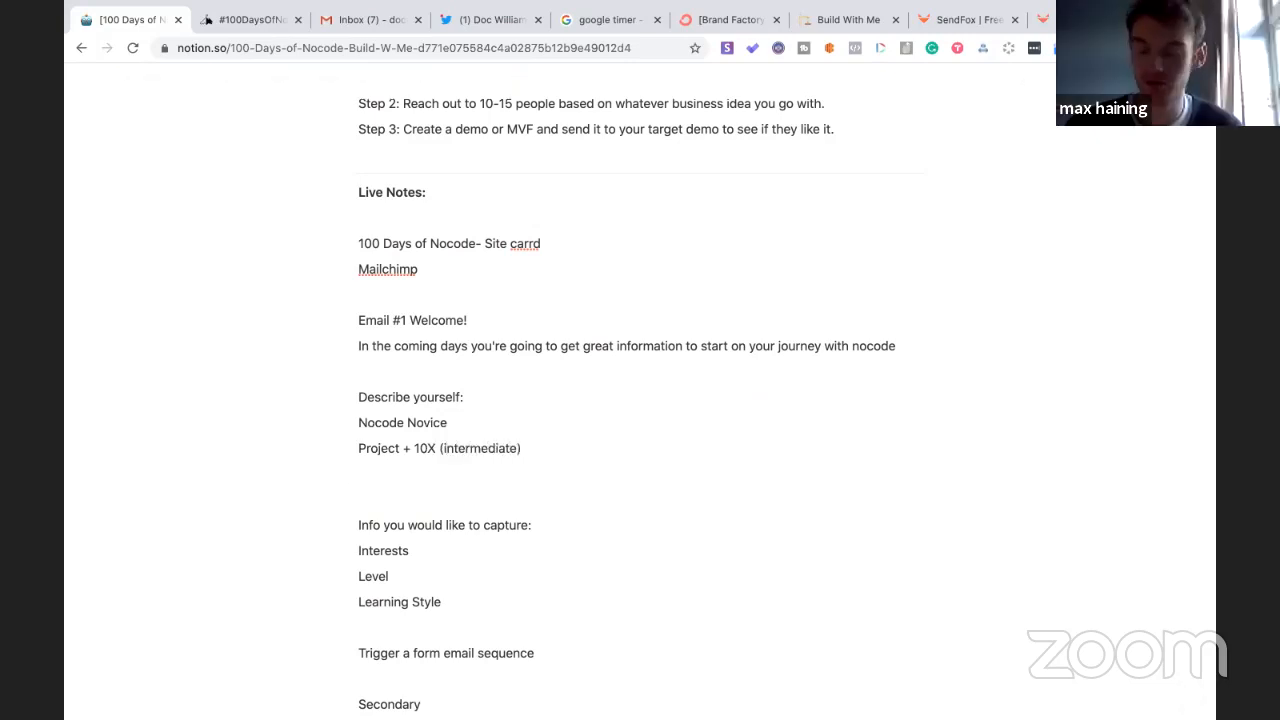
pyautogui.press('Return')
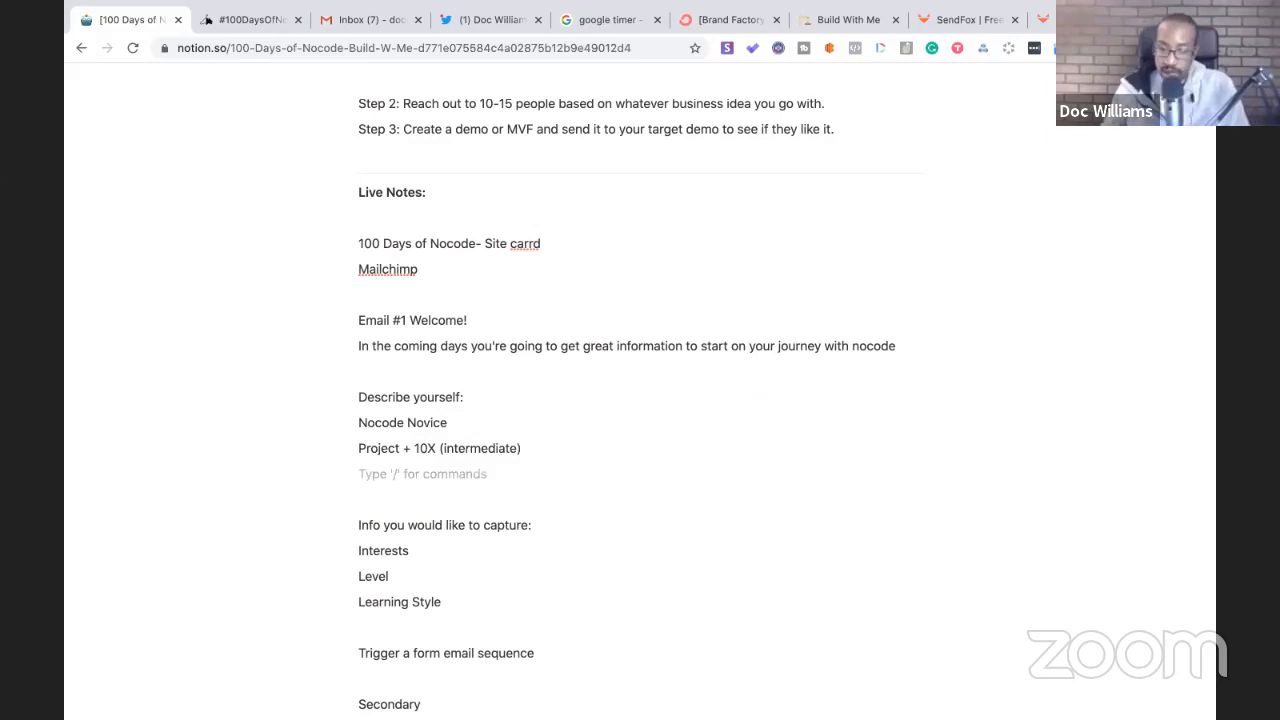
pyautogui.click(466, 427)
pyautogui.click(449, 421)
pyautogui.write('- ')
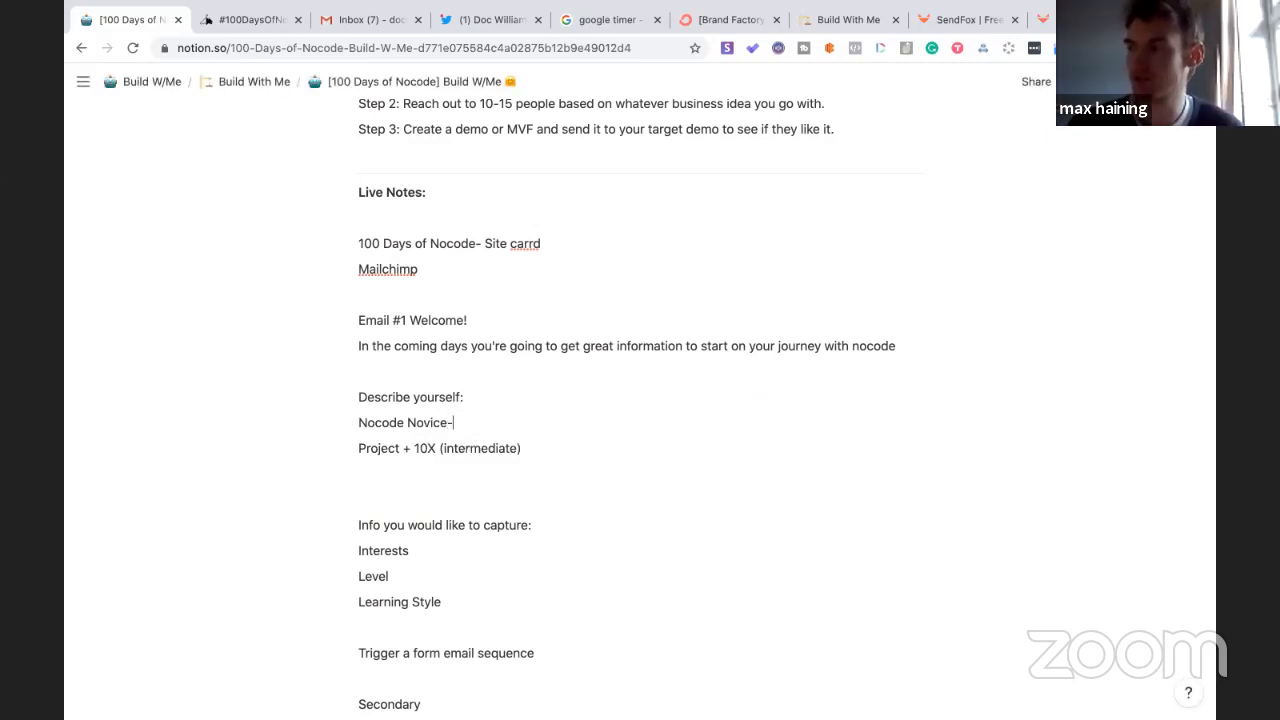
pyautogui.write('Step 1')
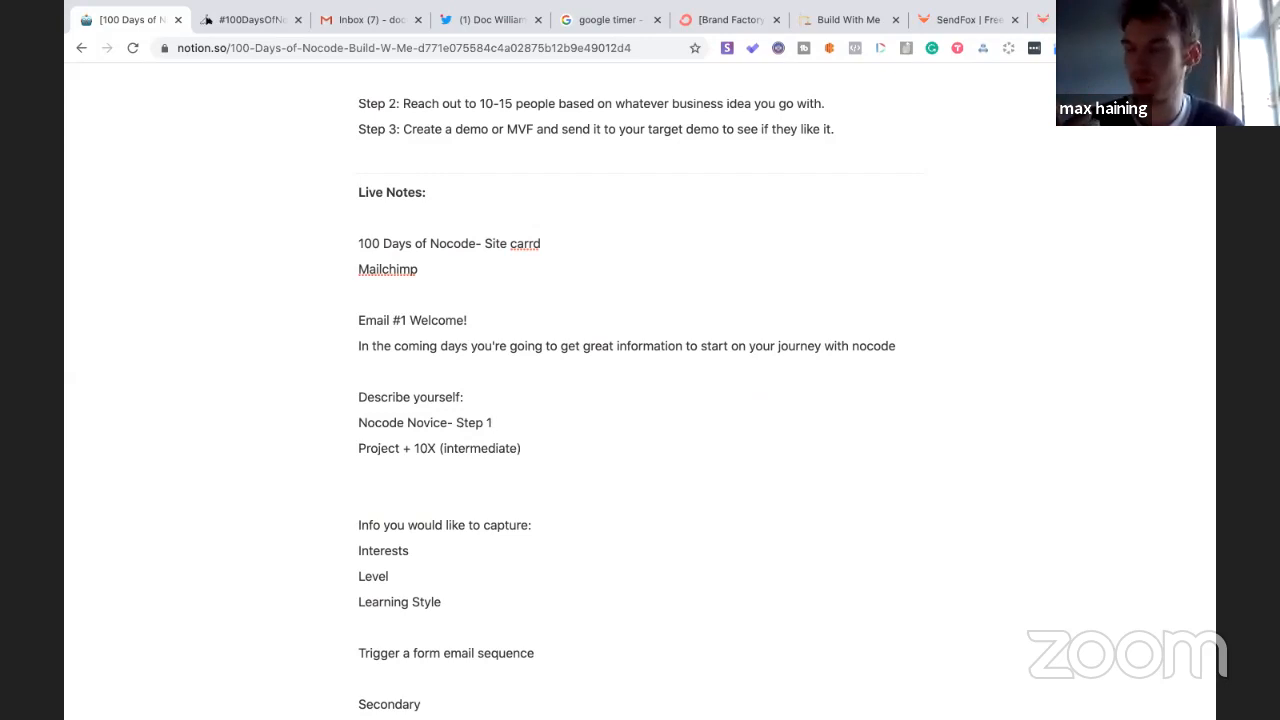
pyautogui.click(380, 474)
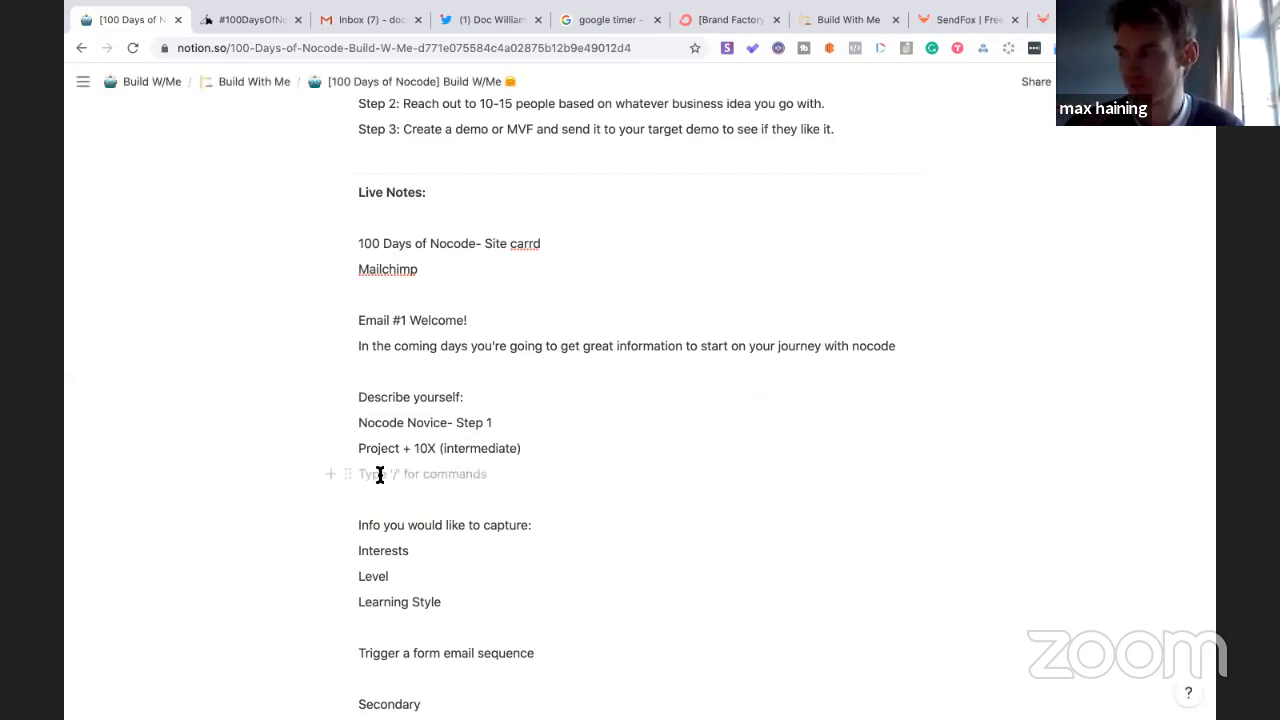
pyautogui.press('Return')
pyautogui.write('Learn')
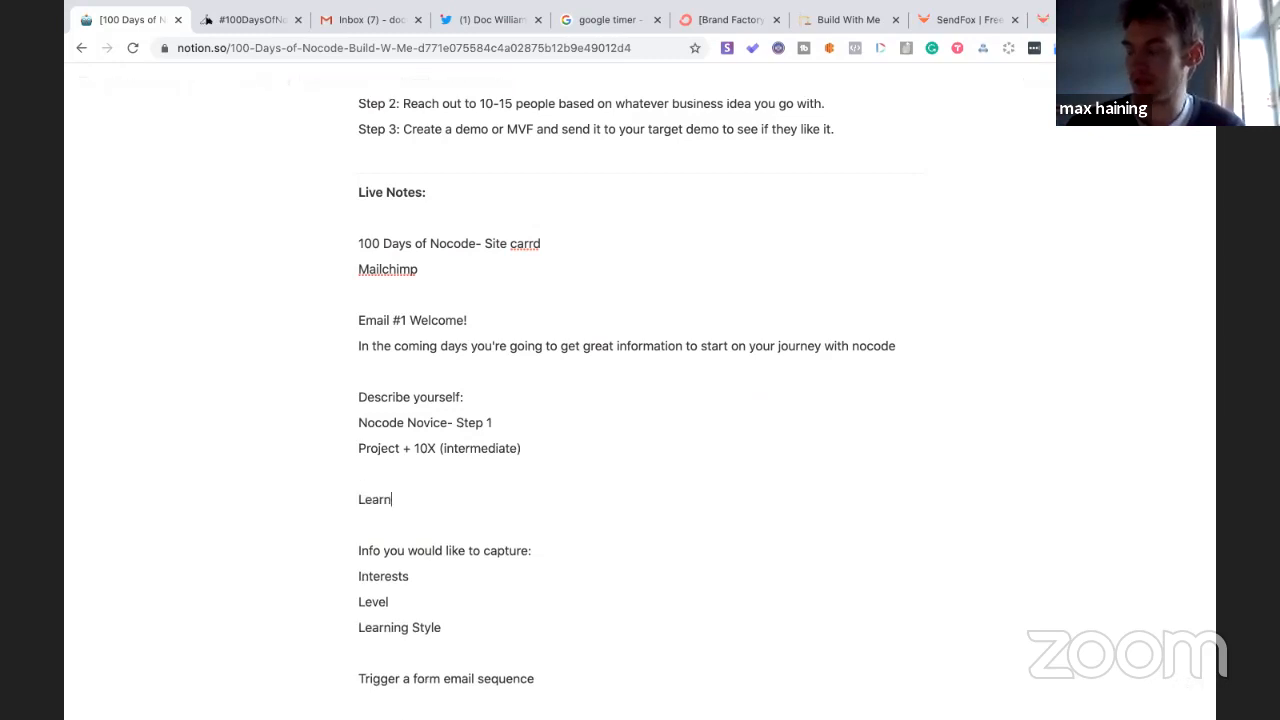
pyautogui.press('Return')
pyautogui.write('Bu')
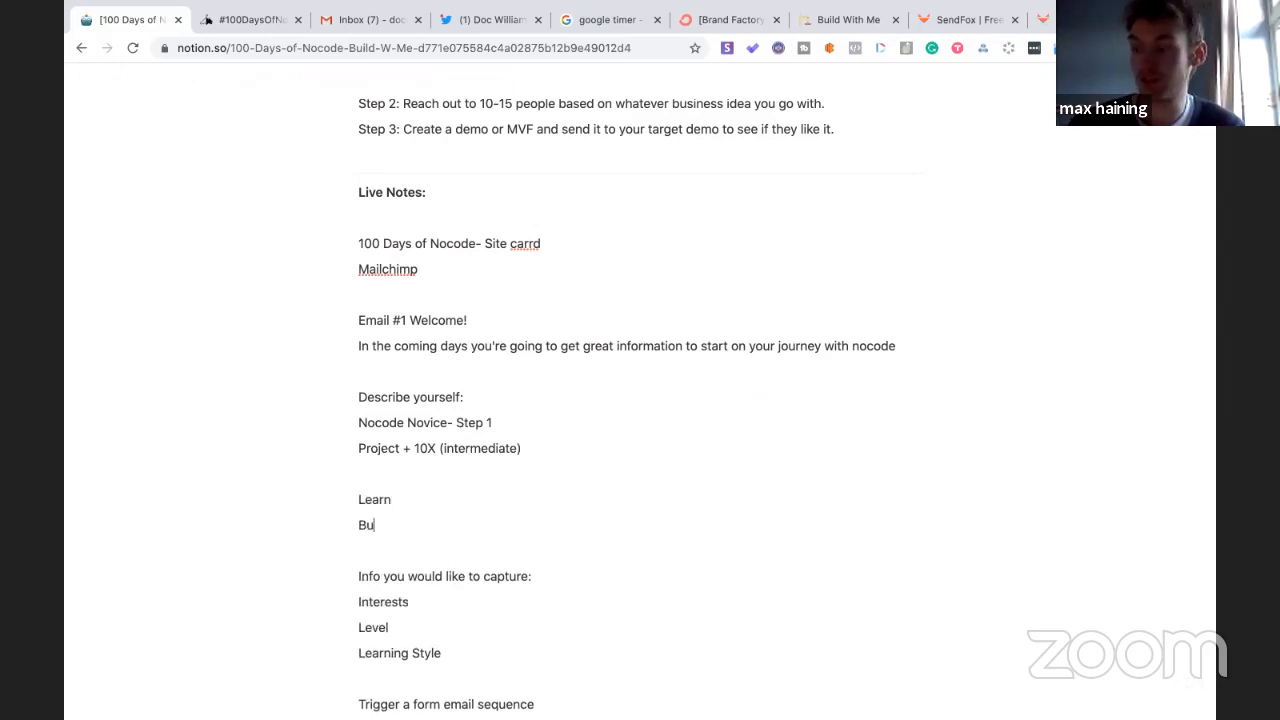
pyautogui.write('ild')
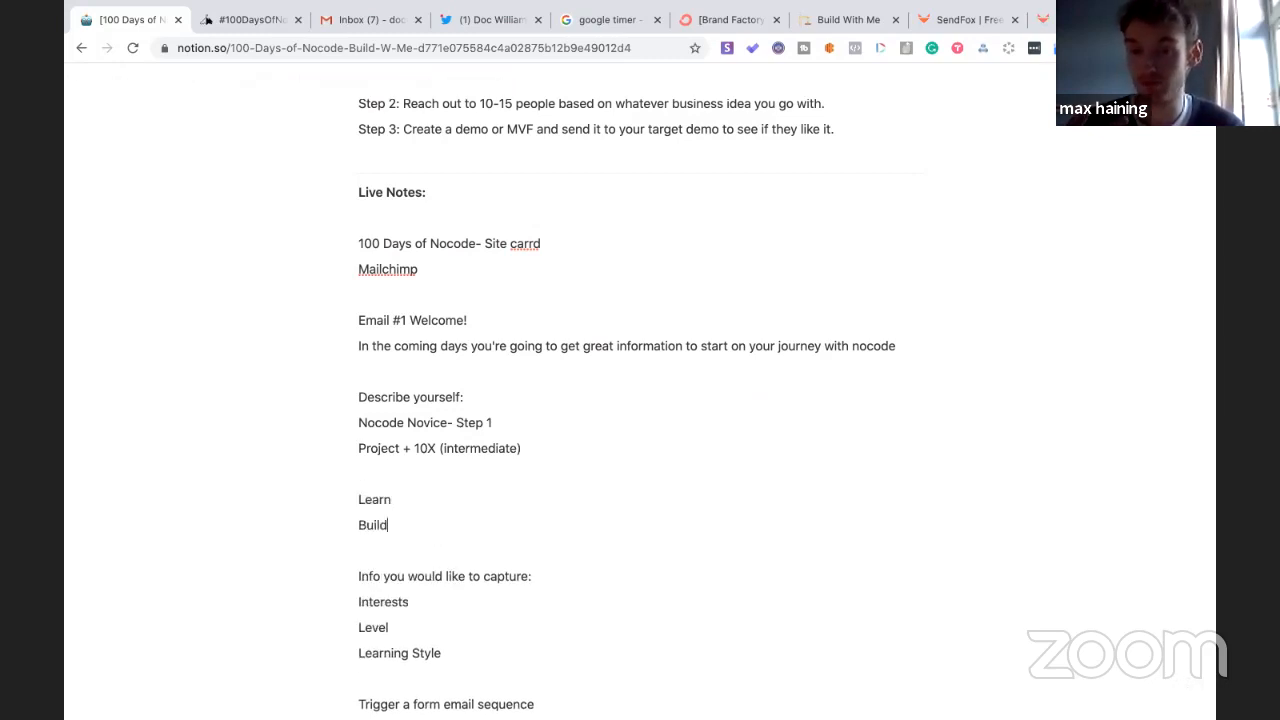
pyautogui.press('Return')
pyautogui.write('Tools')
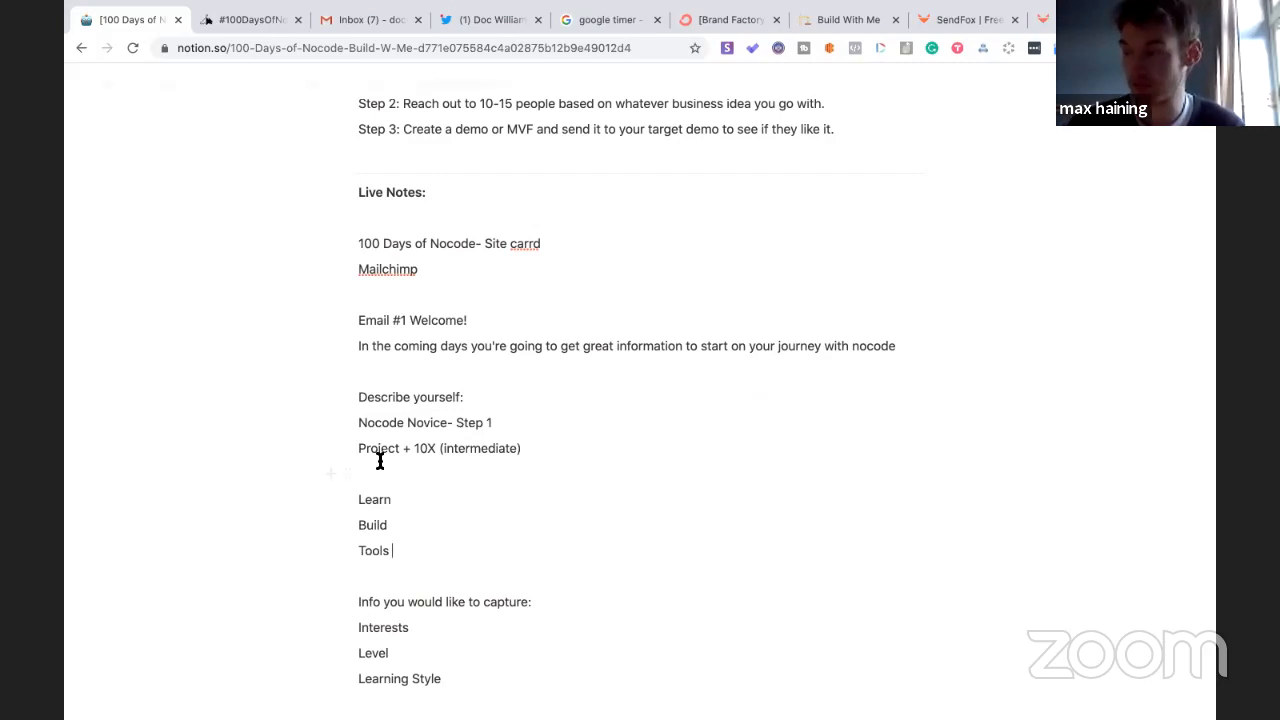
pyautogui.click(357, 491)
pyautogui.write('What ')
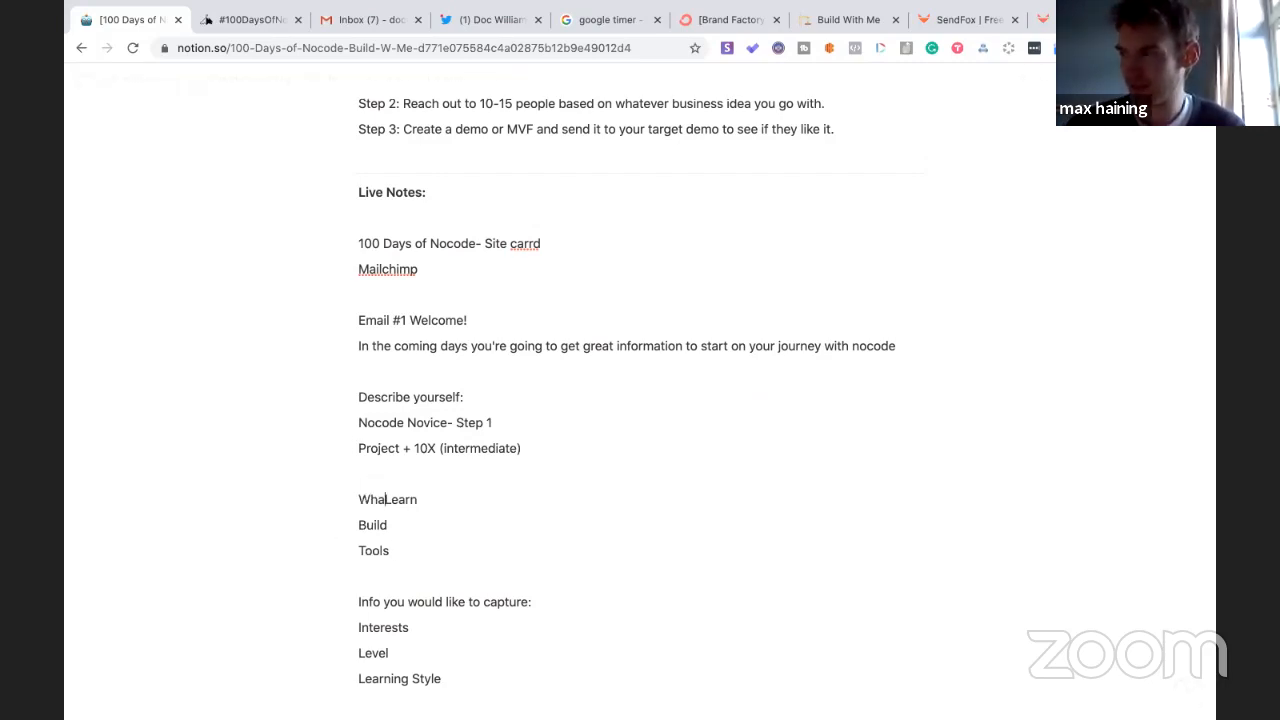
pyautogui.write('do you wan')
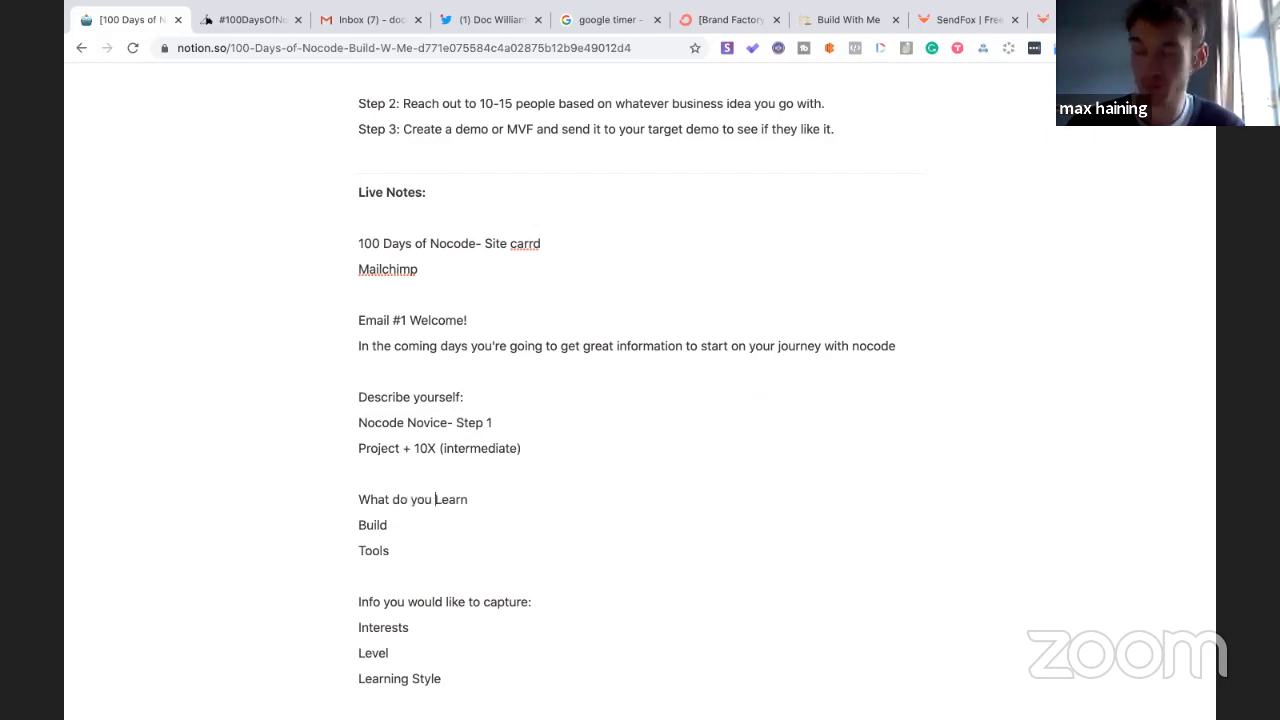
pyautogui.write('t to')
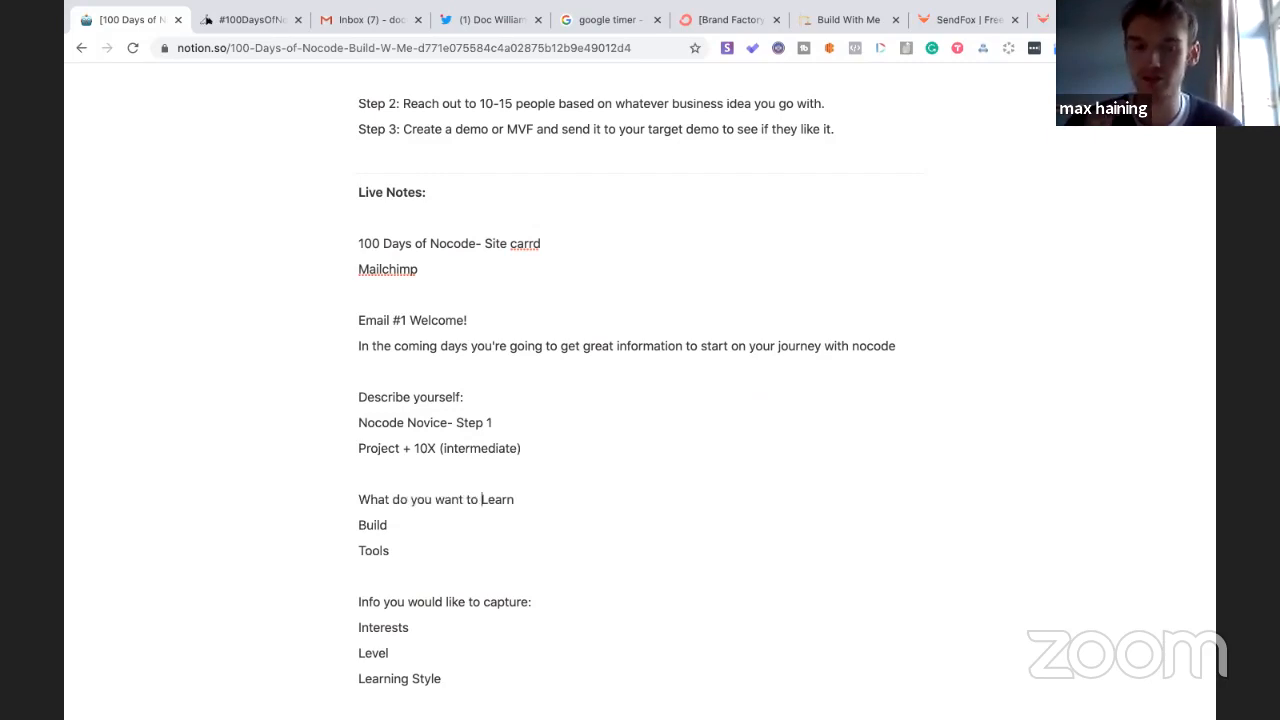
pyautogui.click(397, 551)
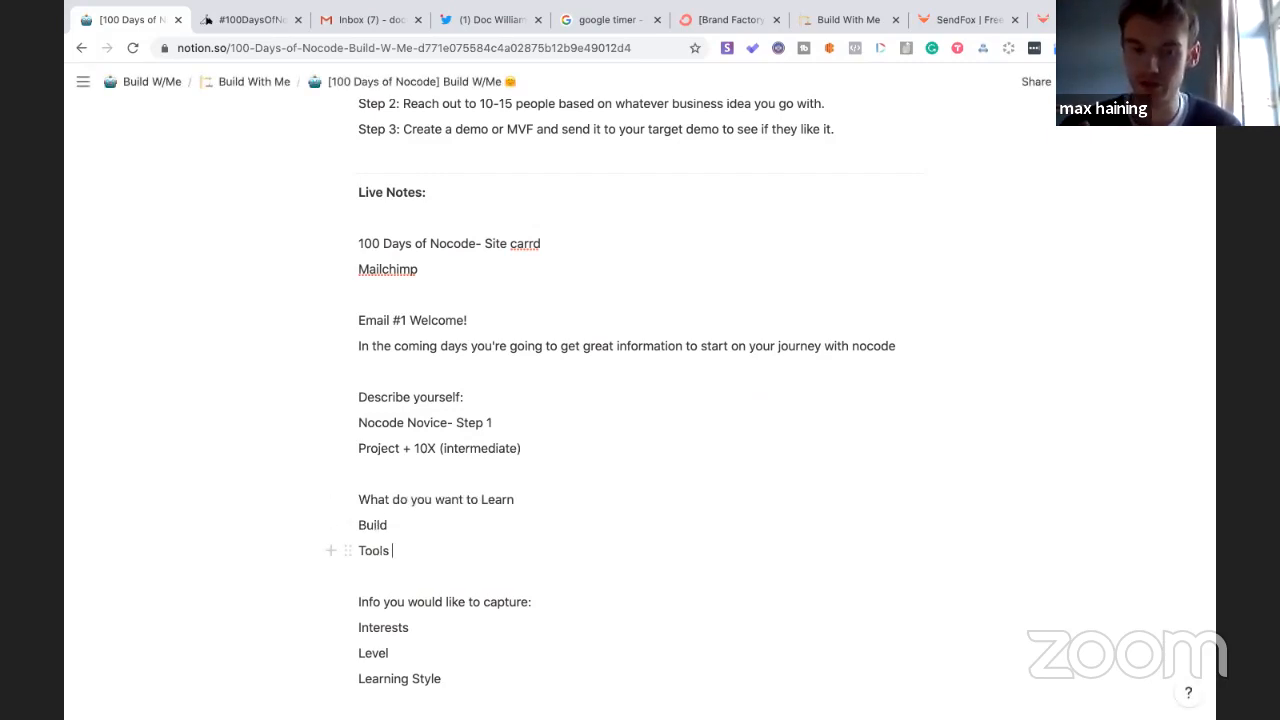
pyautogui.press('Return')
pyautogui.write('Hit rep')
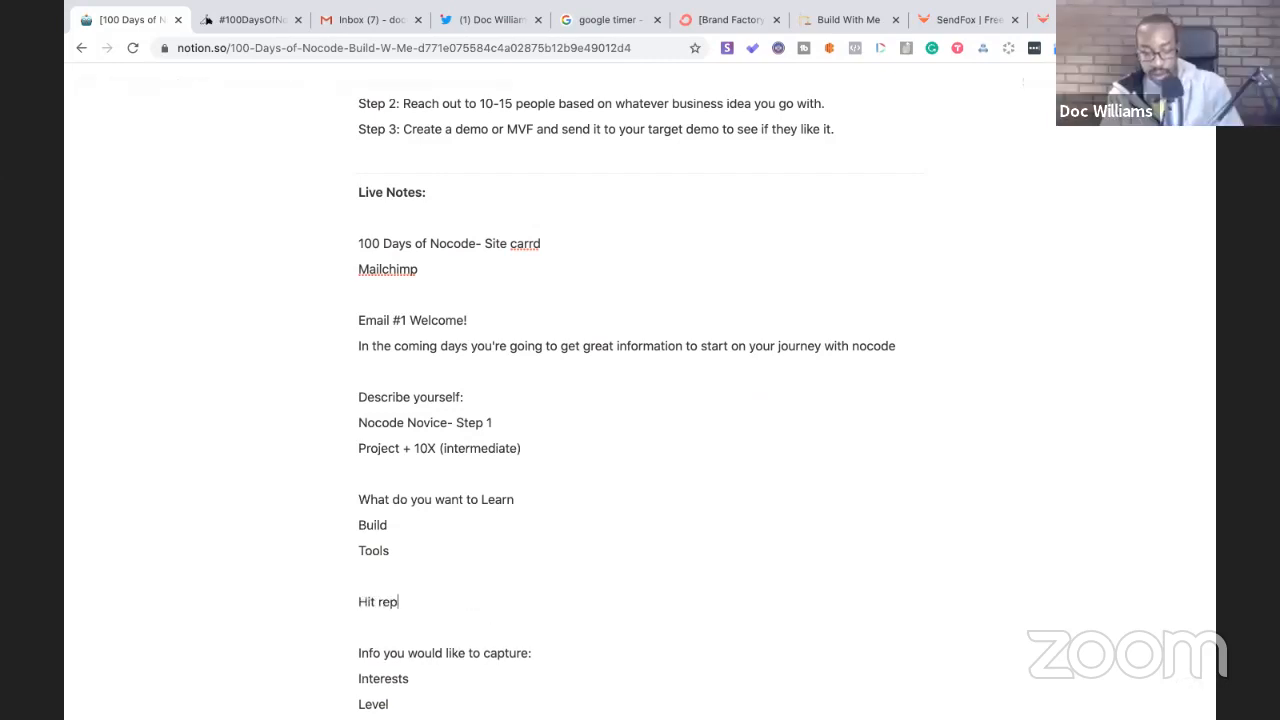
pyautogui.write('ly what ')
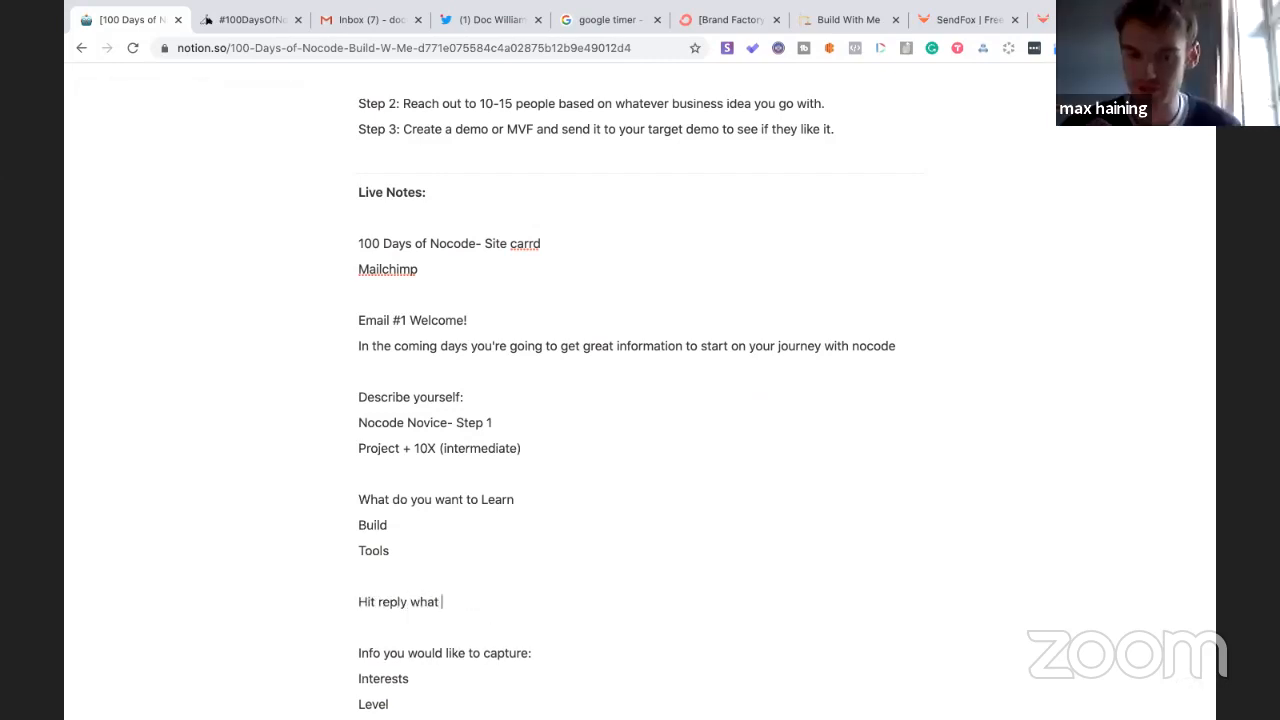
pyautogui.write('problem y')
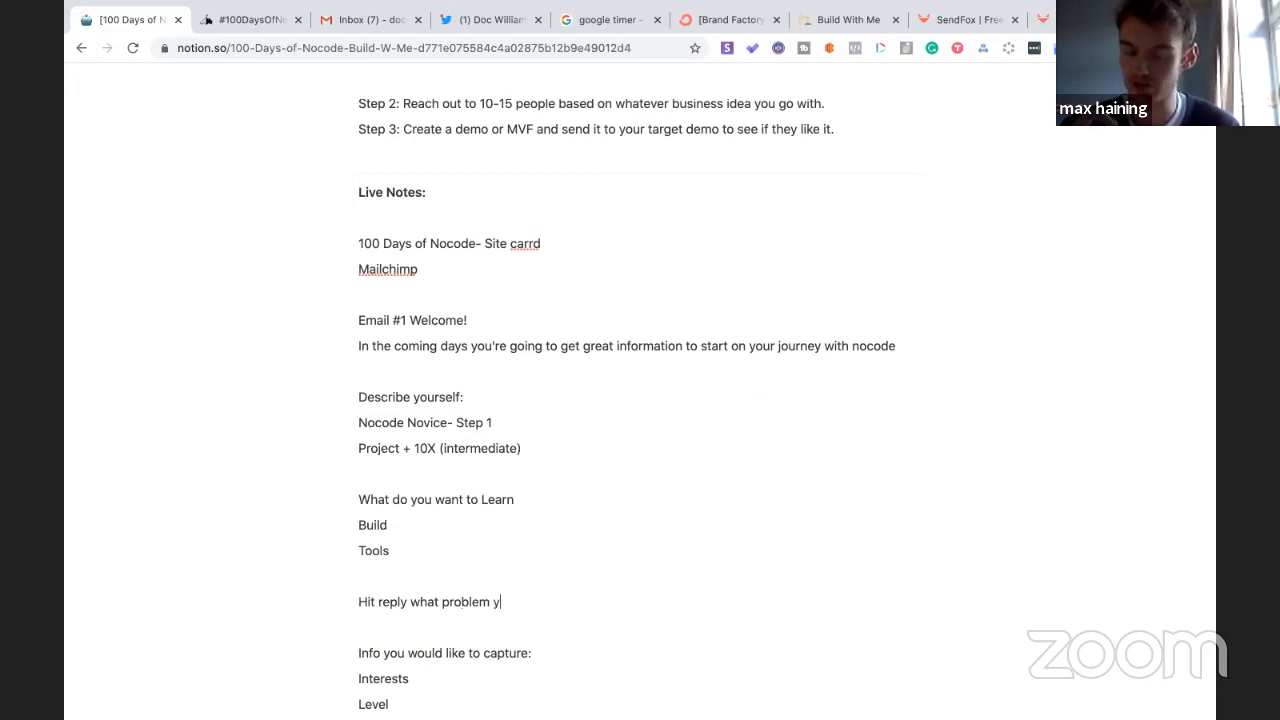
pyautogui.write('ou need.')
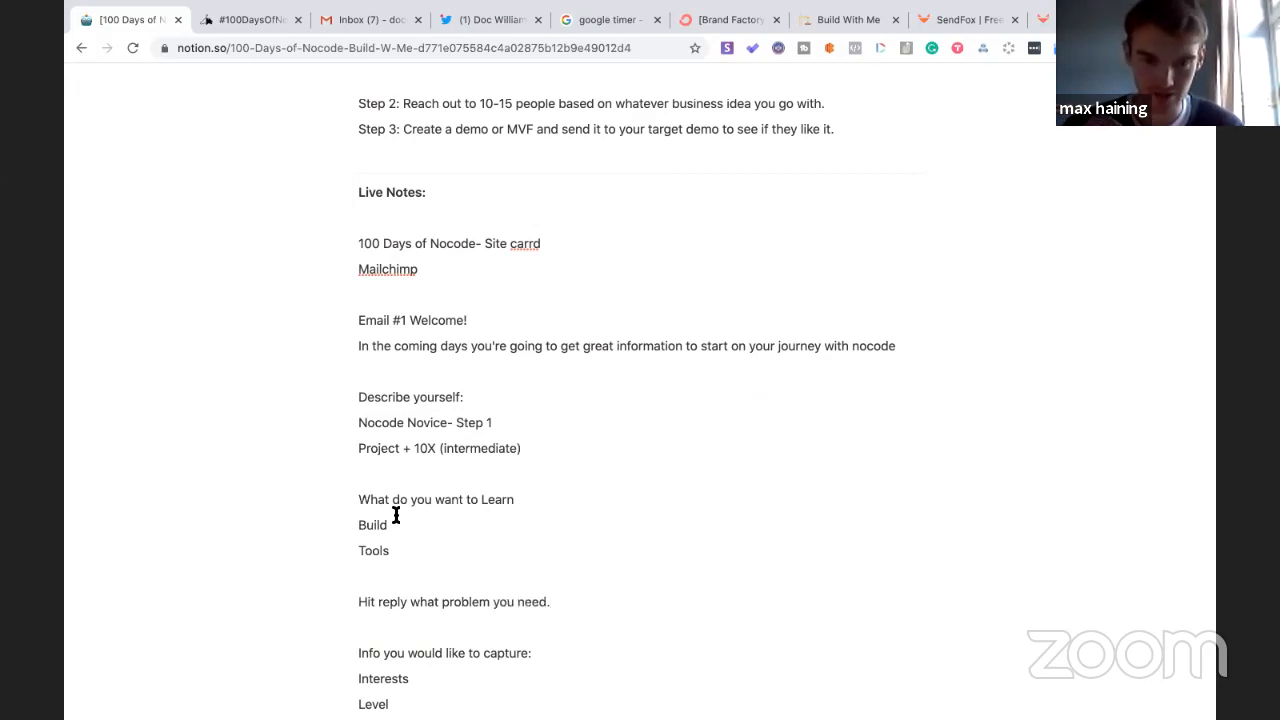
pyautogui.click(399, 551)
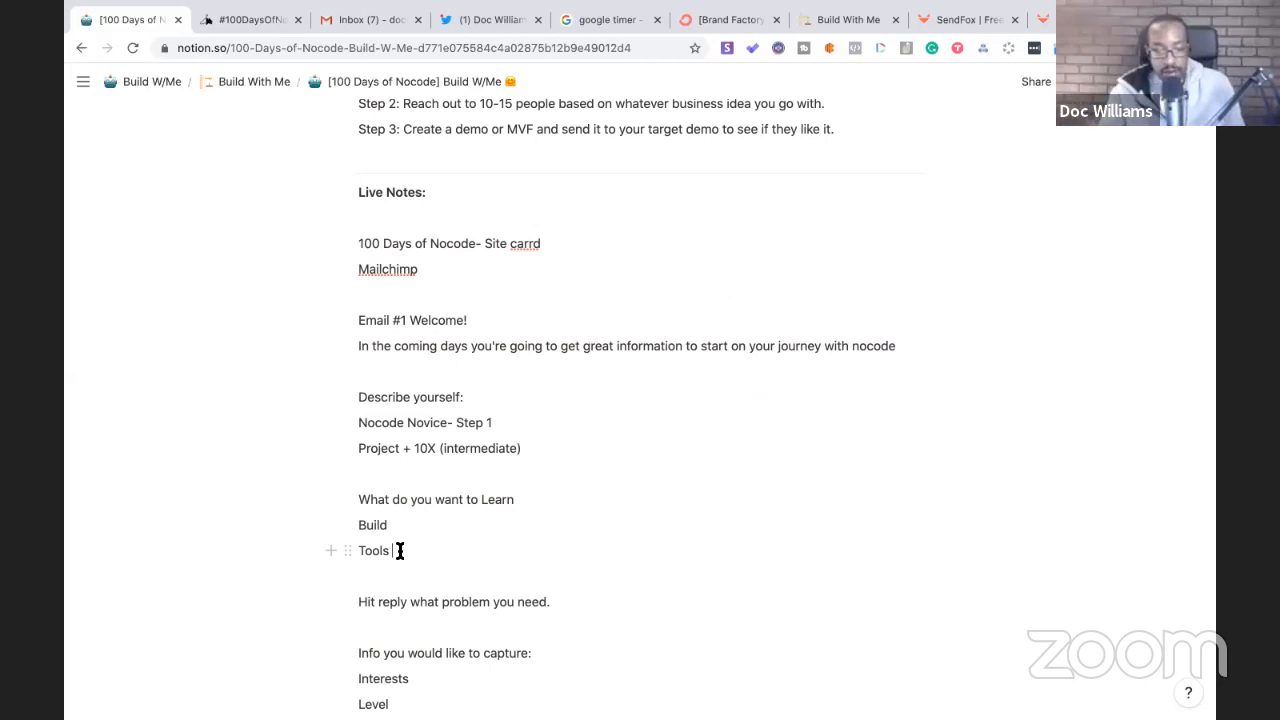
# - Move 'Nocode Novice- Step 1' onto the Learn line as its tag
pyautogui.moveTo(506, 423); pyautogui.dragTo(360, 423)
pyautogui.hotkey('ctrl', 'c')
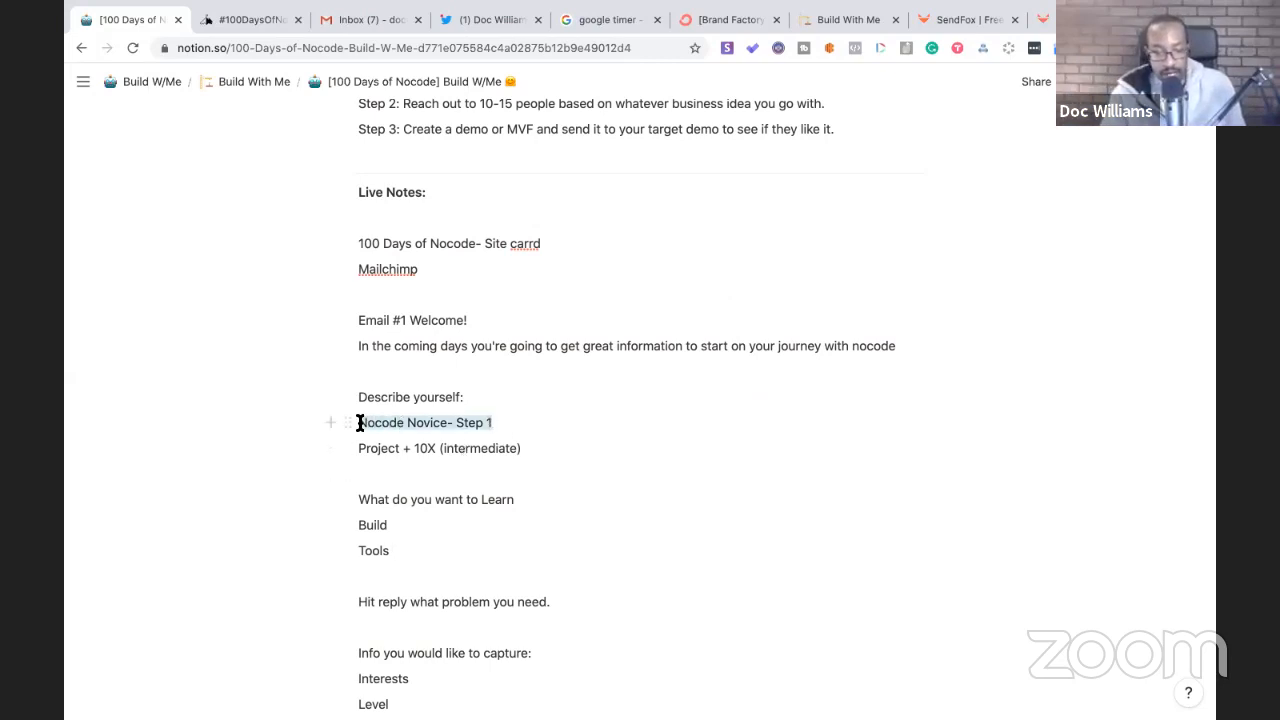
pyautogui.press('BackSpace')
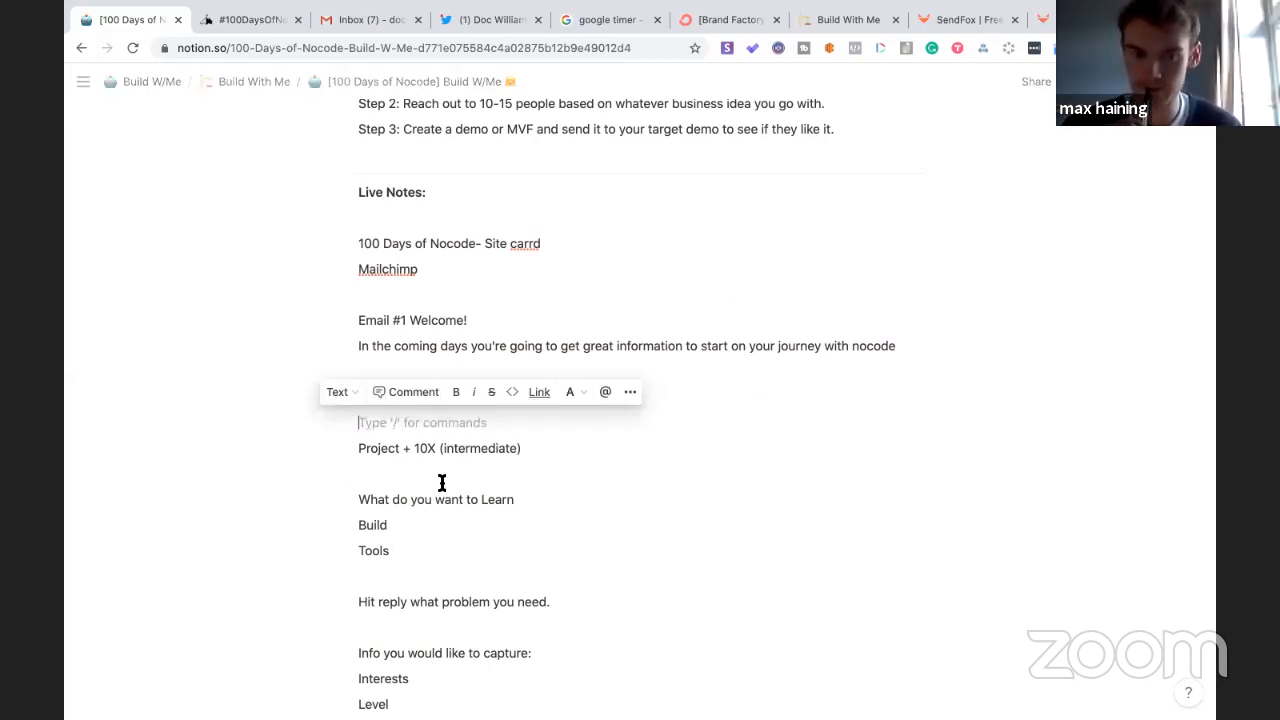
pyautogui.click(548, 500)
pyautogui.write('Tag:')
pyautogui.hotkey('ctrl', 'v')
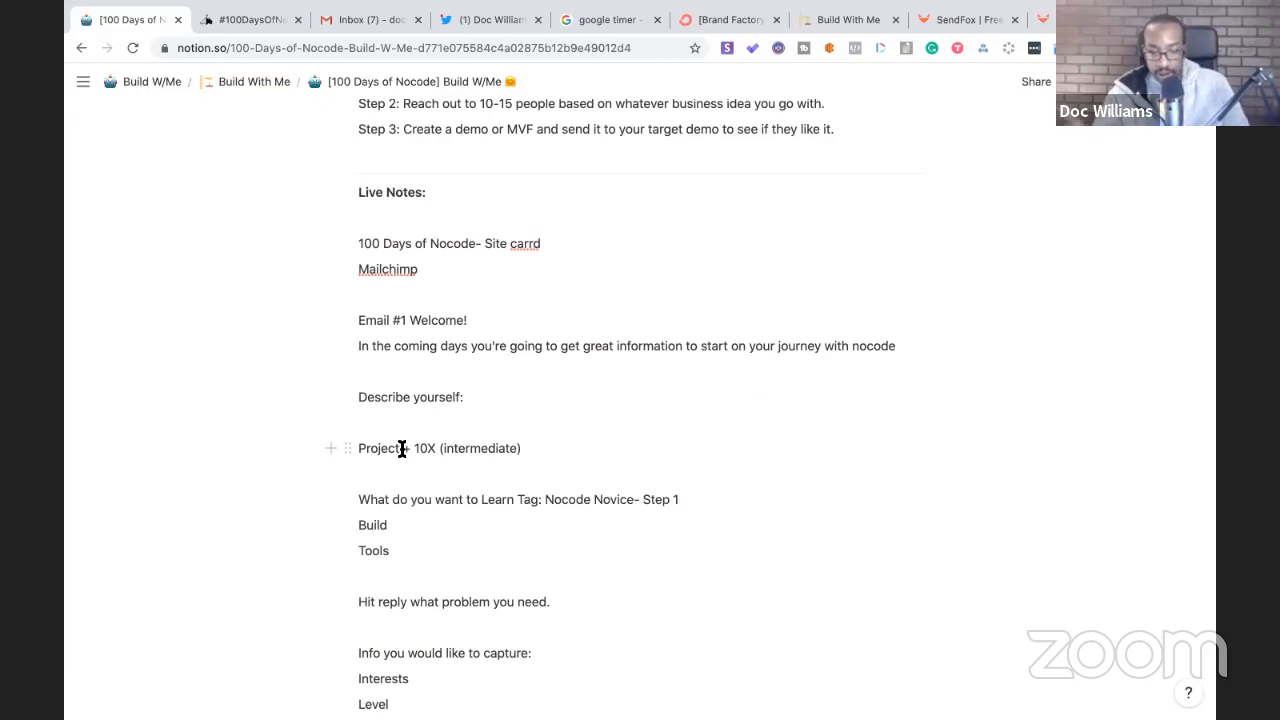
# - Move 'Project + 10X (intermediate)' onto the Build line as its tag
pyautogui.moveTo(526, 449); pyautogui.dragTo(357, 447)
pyautogui.press('super+c')
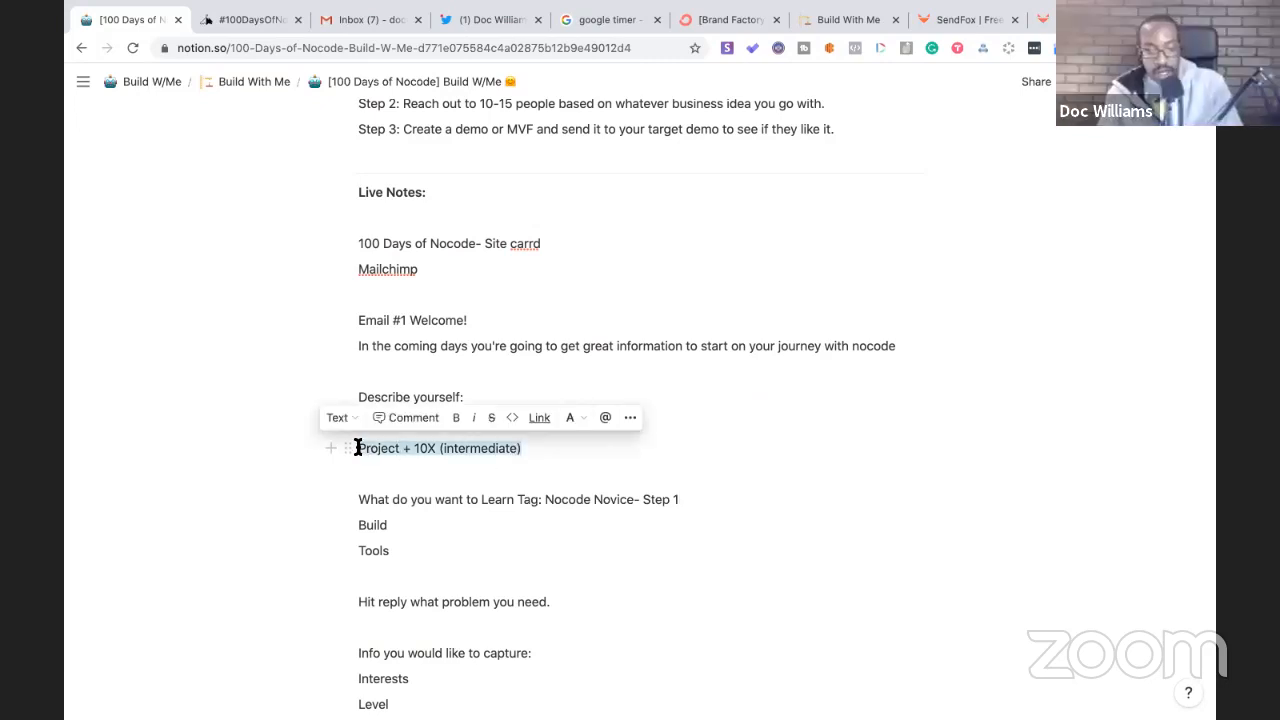
pyautogui.press('BackSpace')
pyautogui.click(400, 525)
pyautogui.write('Tag:')
pyautogui.press('super+v')
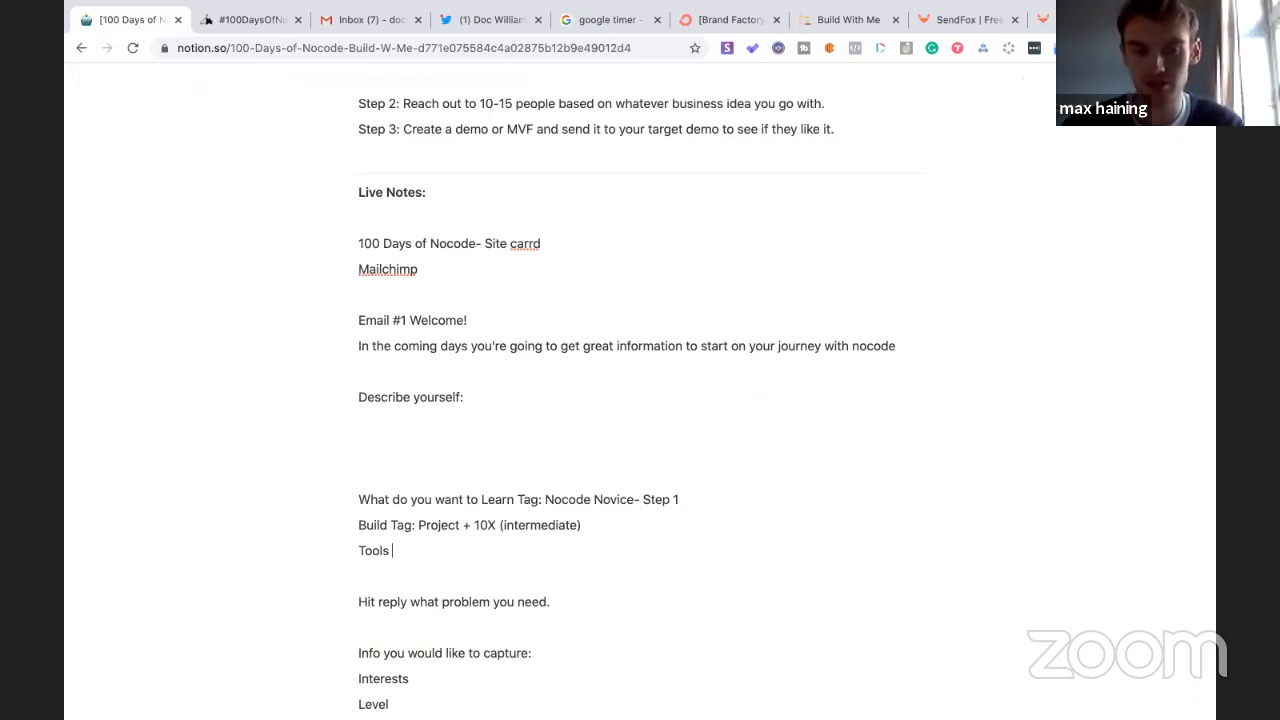
# - Tag the Tools line with a person's name and '(Tech Stacking)', then delete the empty line above Learn
pyautogui.write('- Michael (Tech Stacking')
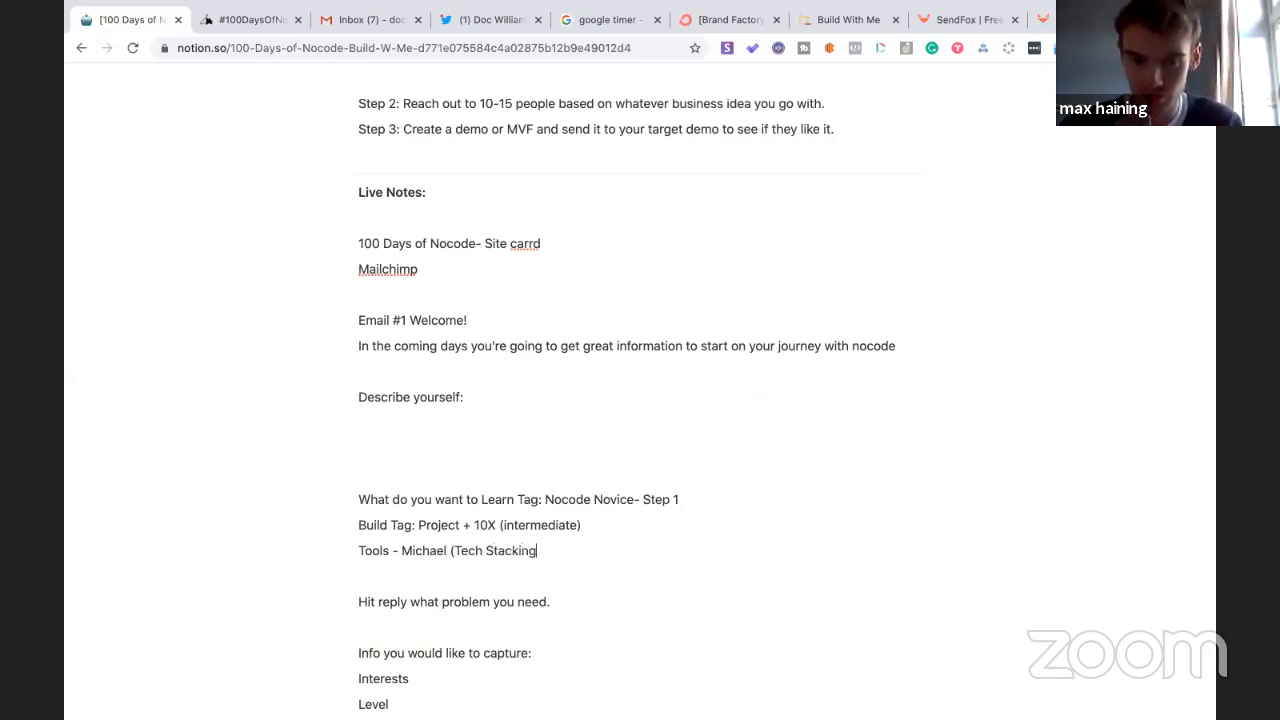
pyautogui.write(')')
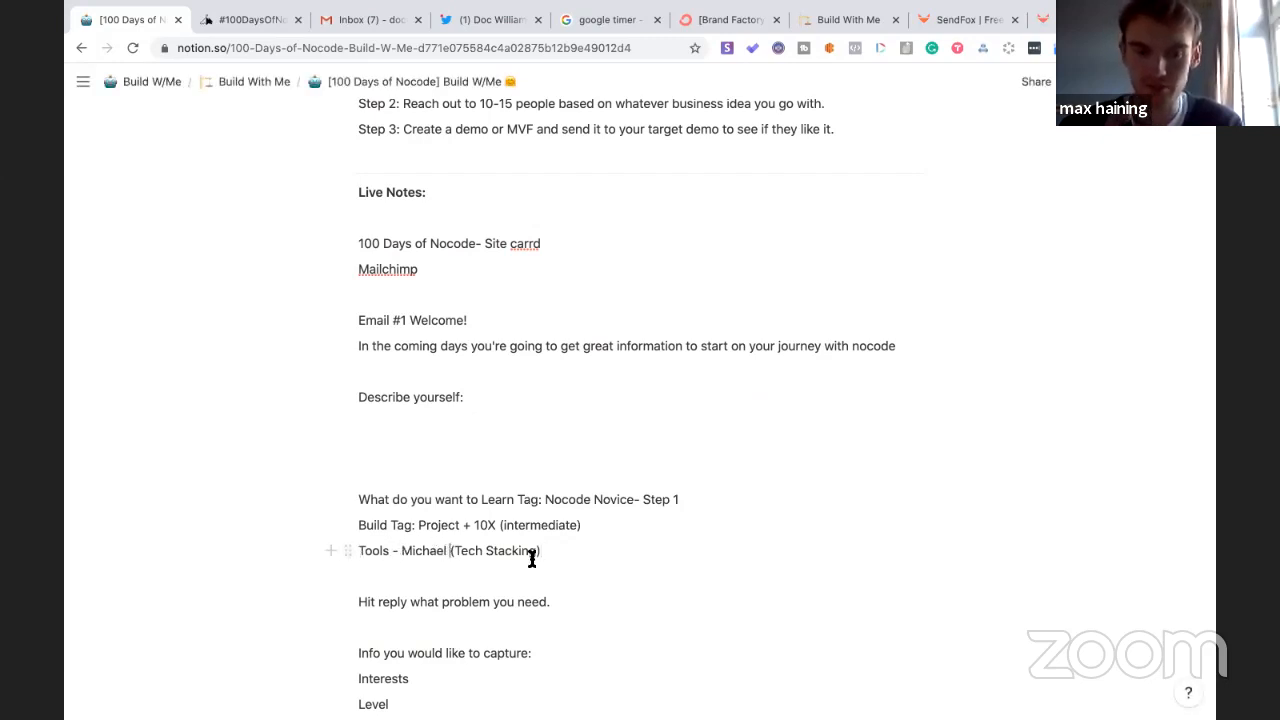
pyautogui.write('Tag:')
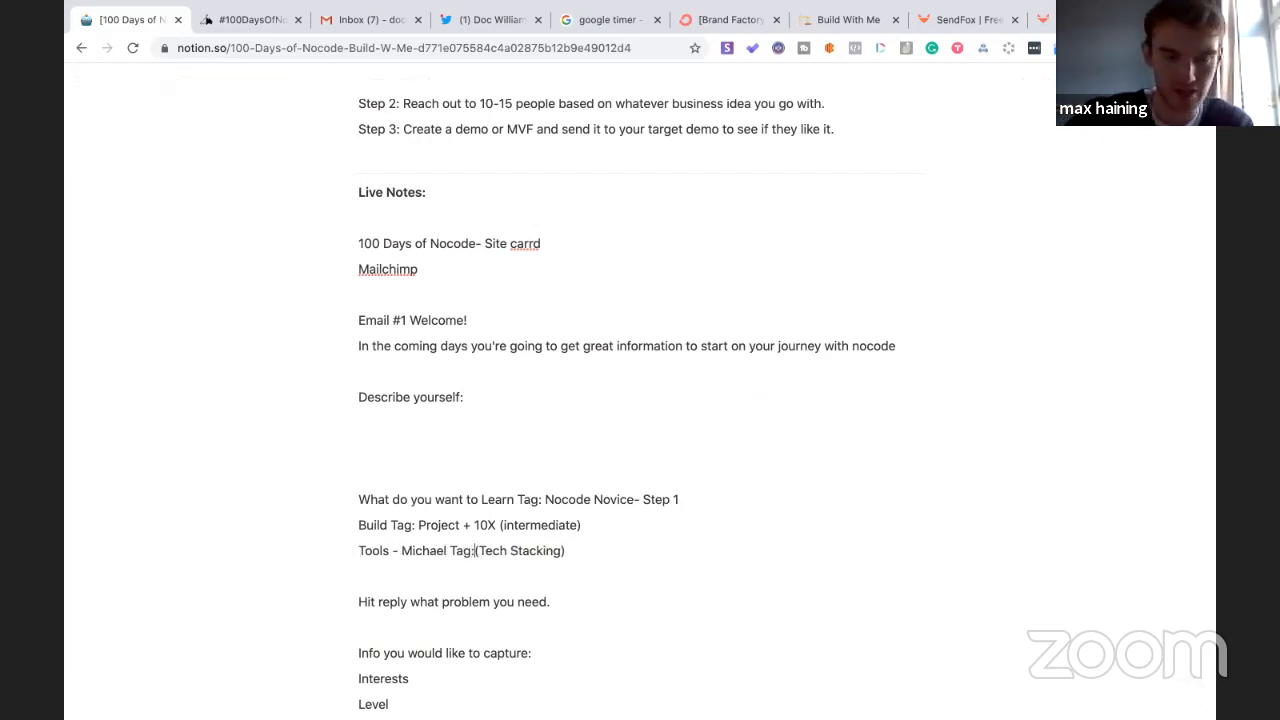
pyautogui.click(396, 471)
pyautogui.press('BackSpace')
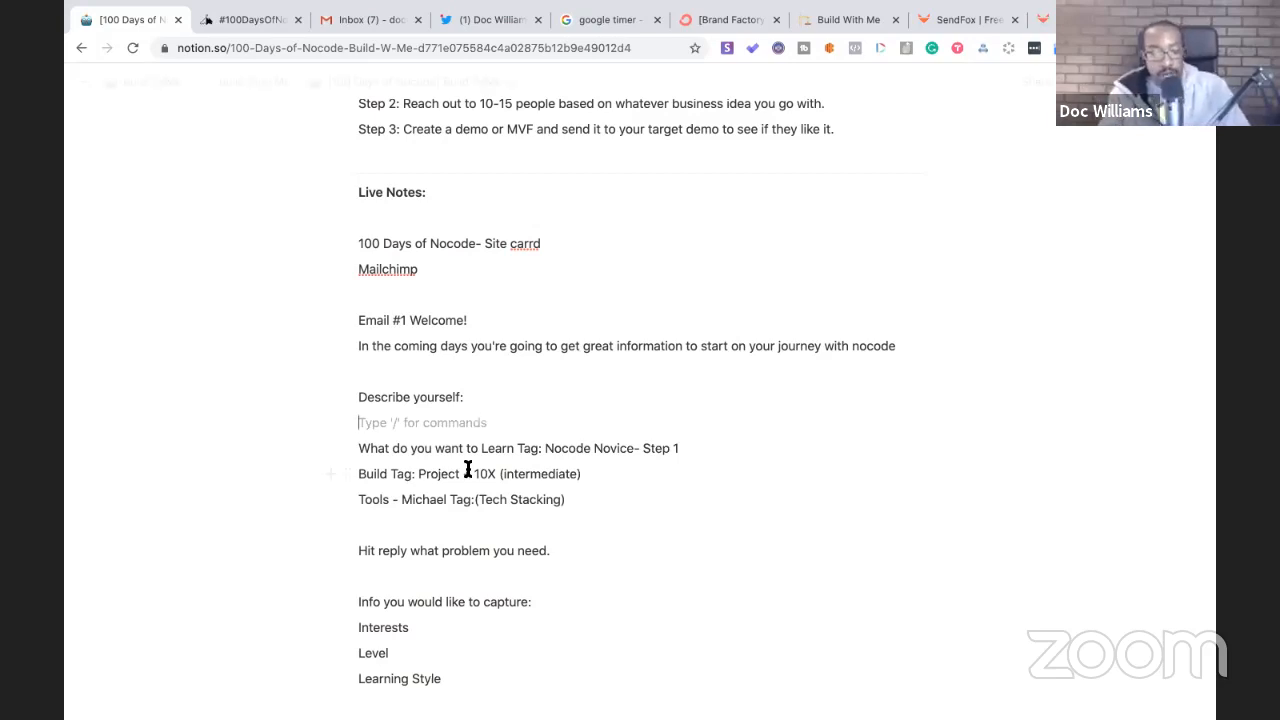
# - Bold 'Describe yourself:', delete the blank line beneath it, and open a new line after Tools
pyautogui.click(470, 398)
pyautogui.keyDown('shift'); pyautogui.click(360, 402); pyautogui.keyUp('shift')
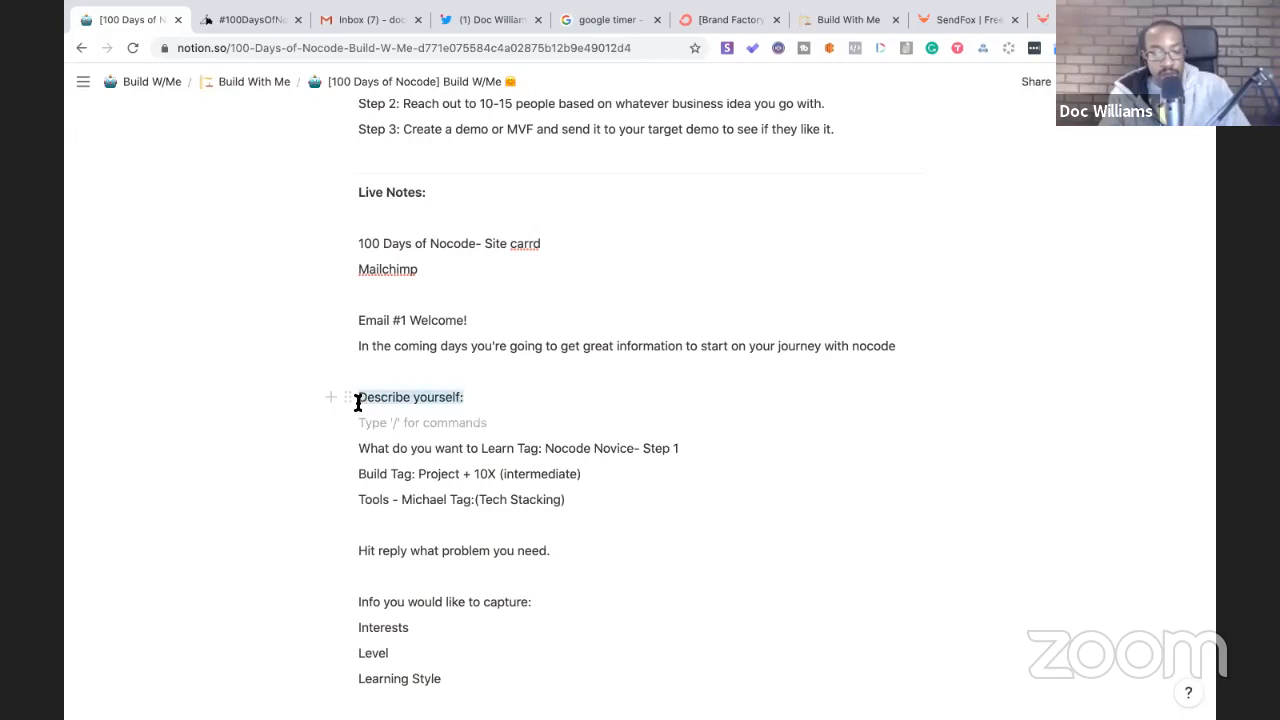
pyautogui.hotkey('ctrl', 'b')
pyautogui.click(366, 421)
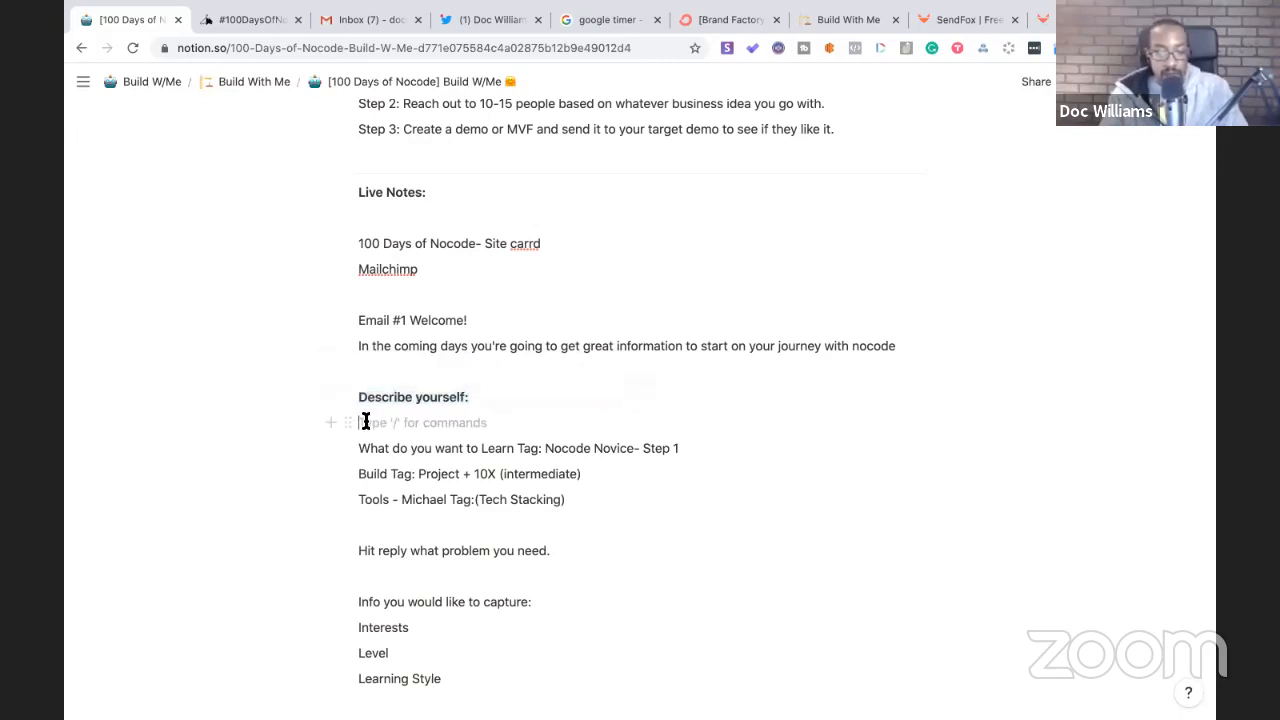
pyautogui.press('BackSpace')
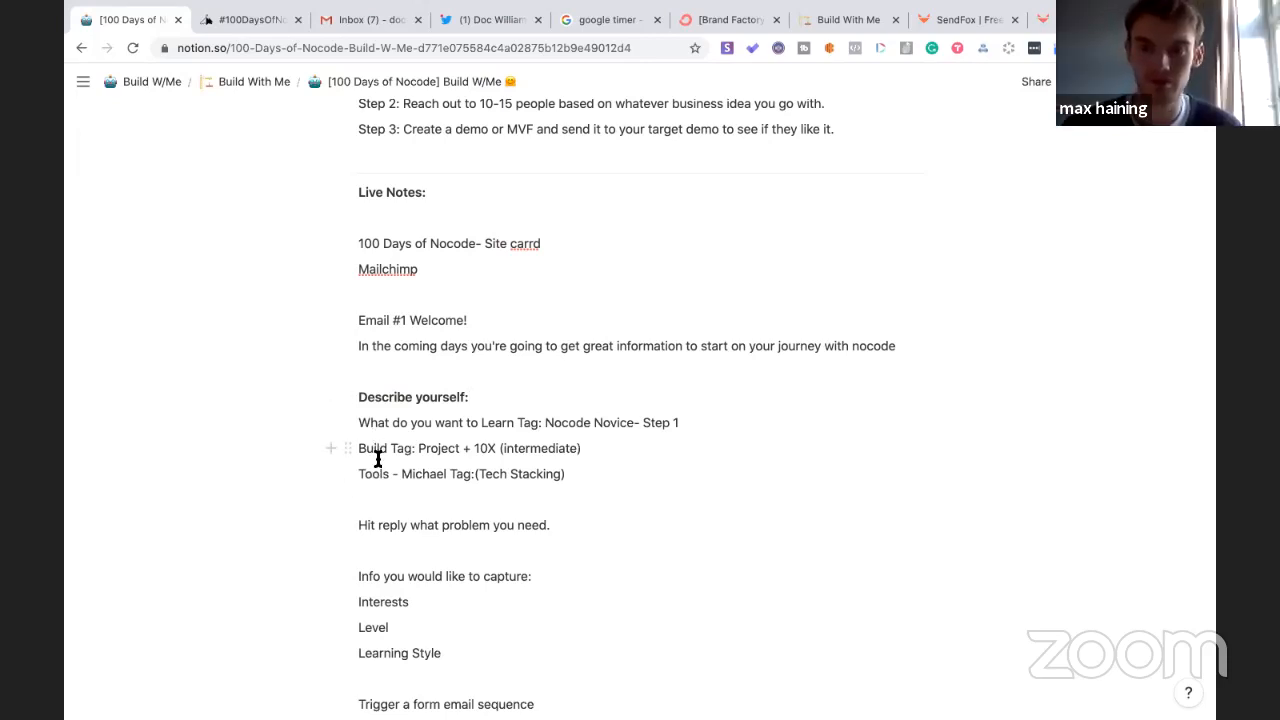
pyautogui.click(566, 474)
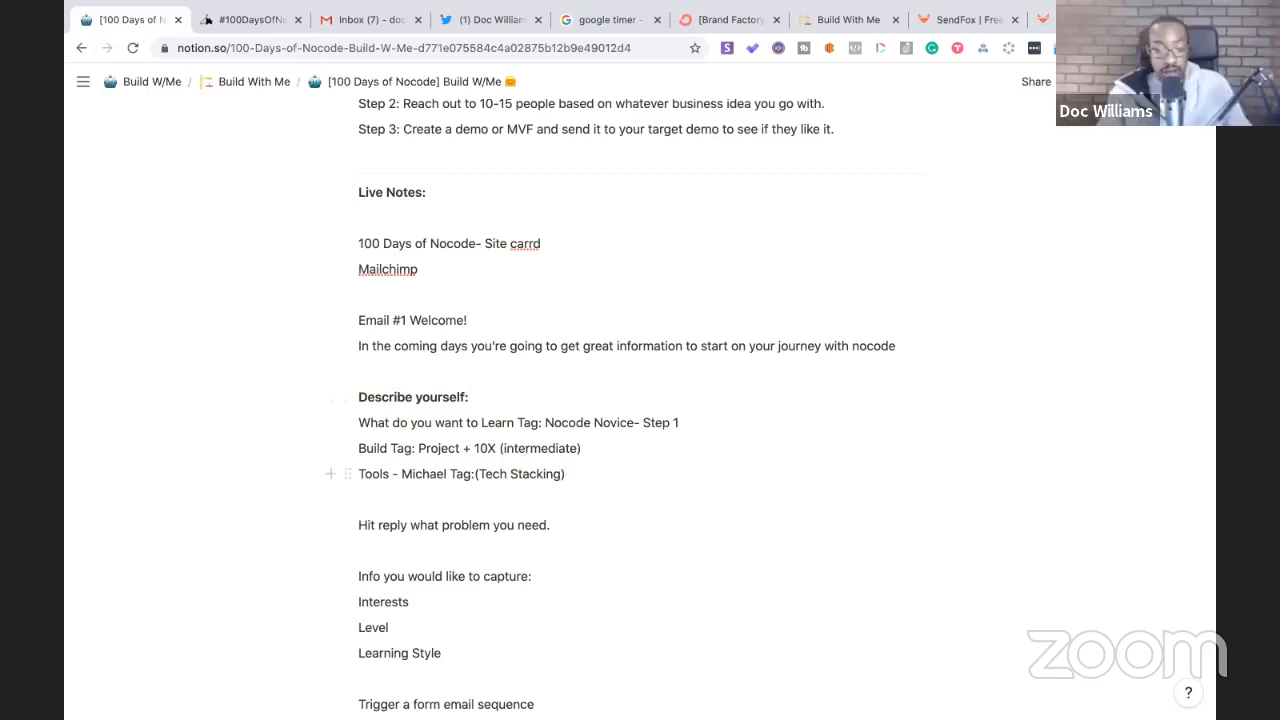
pyautogui.press('Return')
pyautogui.press('Return')
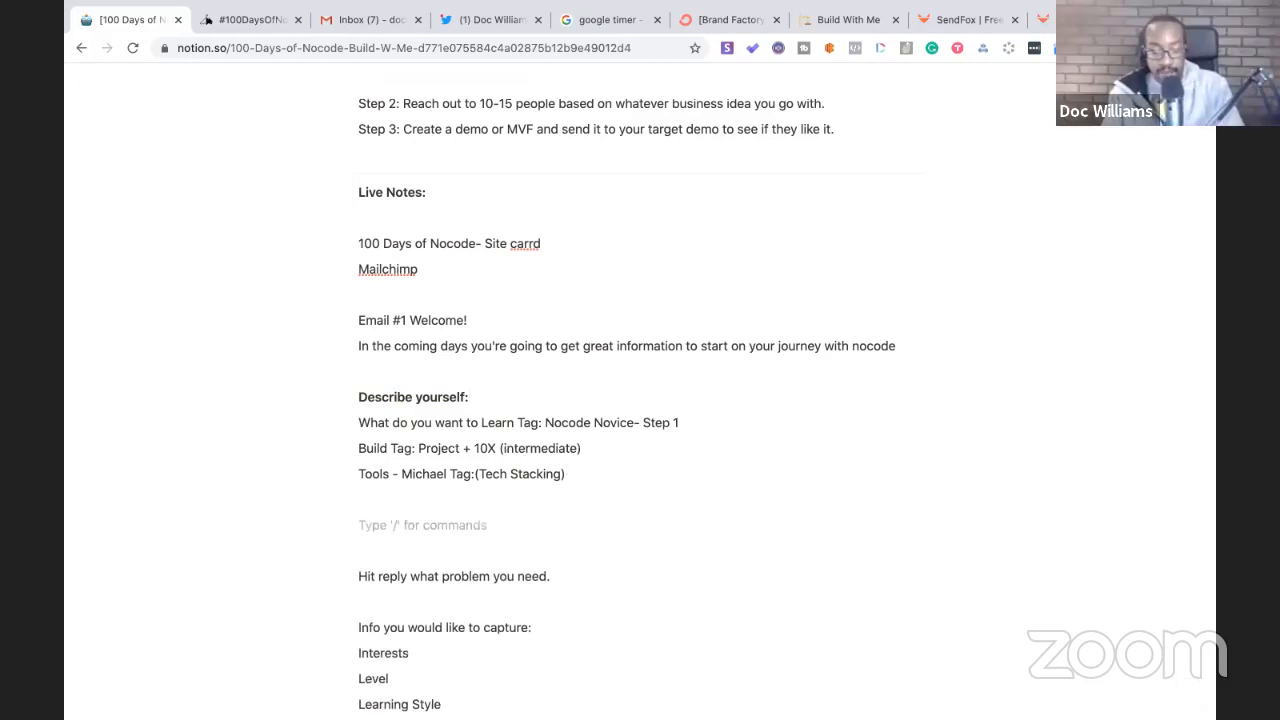
# - Type a 'Sequences:' heading followed by the lines 'Novice- Learning' and 'Building'
pyautogui.write('Sequenc')
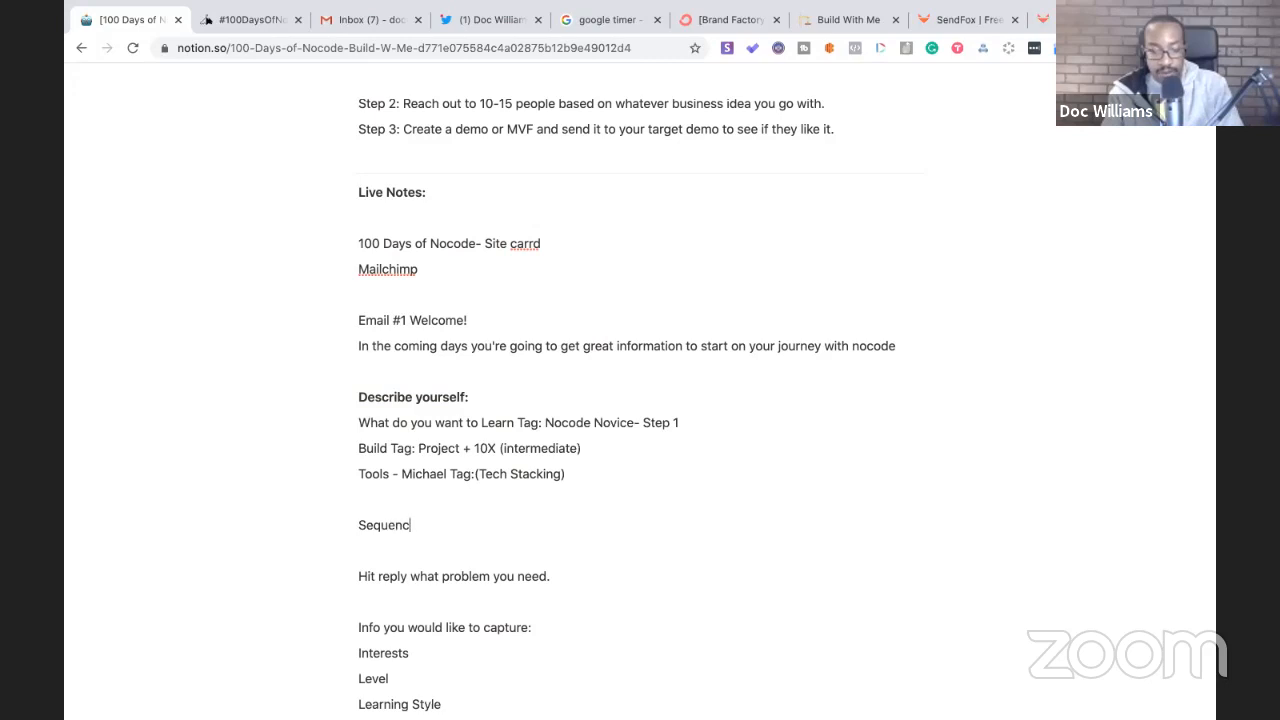
pyautogui.write('es:')
pyautogui.press('Return')
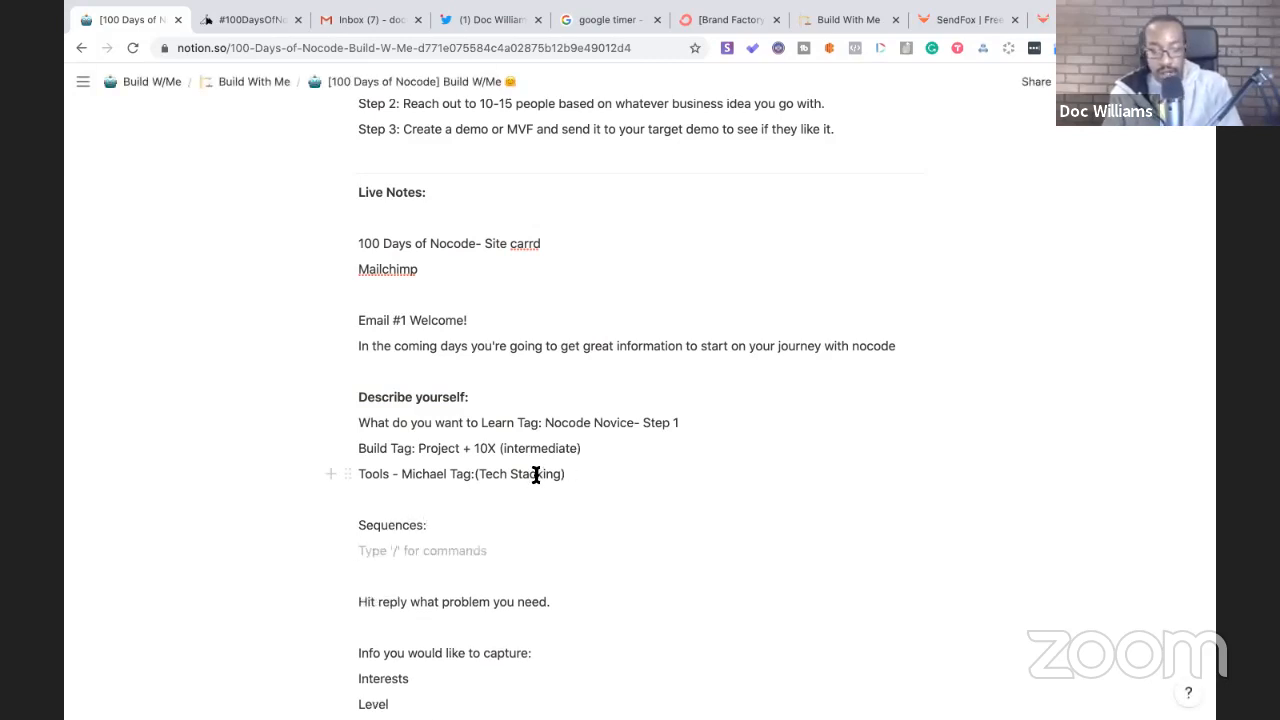
pyautogui.write('Ni')
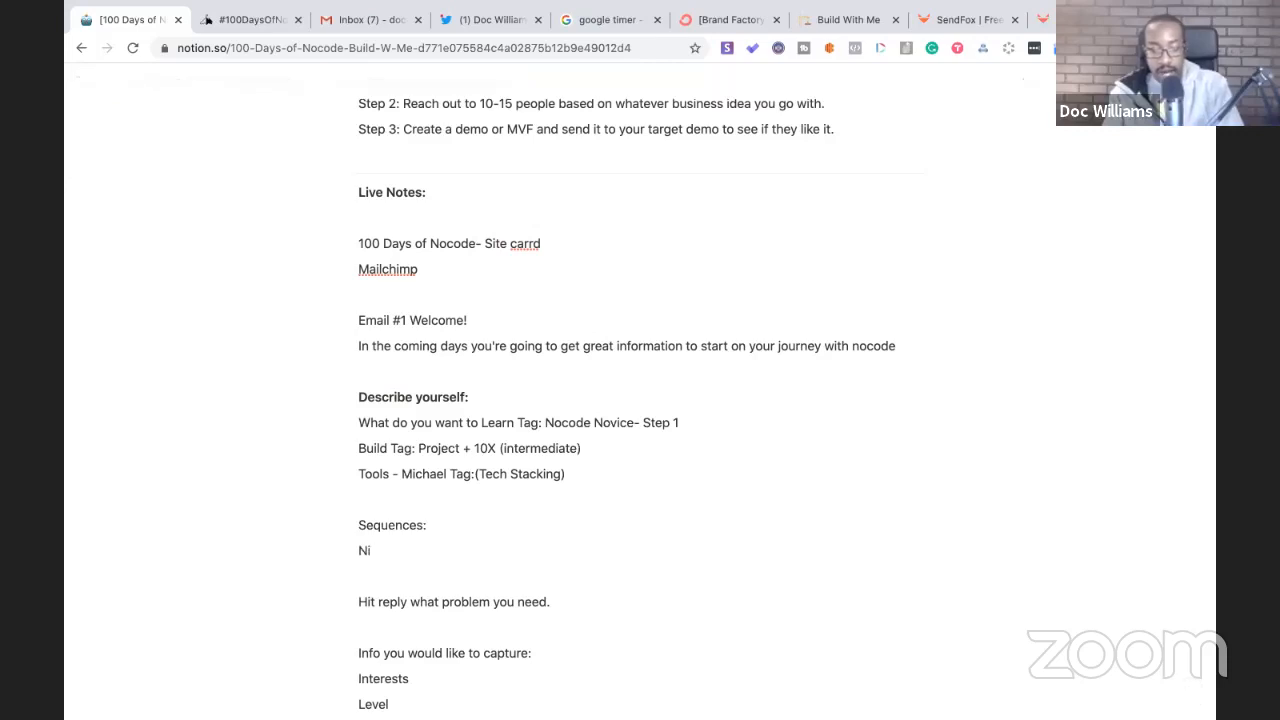
pyautogui.press('BackSpace')
pyautogui.write('ovie')
pyautogui.press('BackSpace')
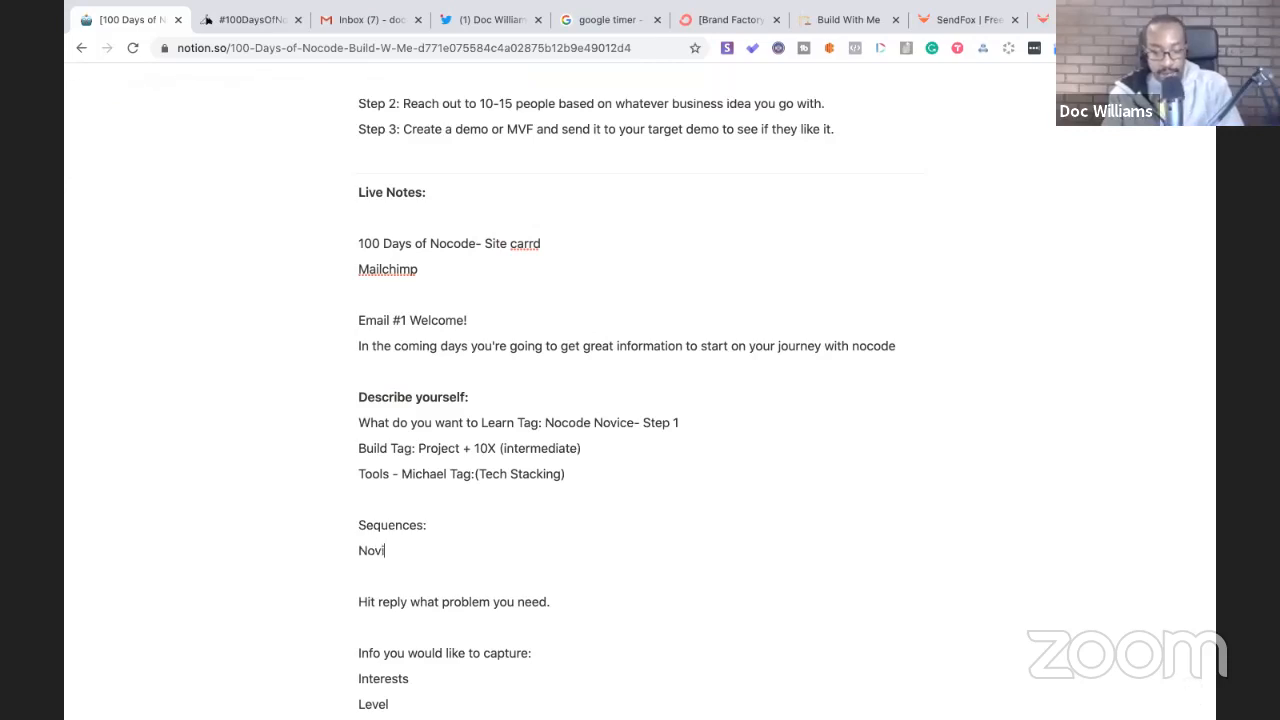
pyautogui.write('ce- Learning')
pyautogui.press('Return')
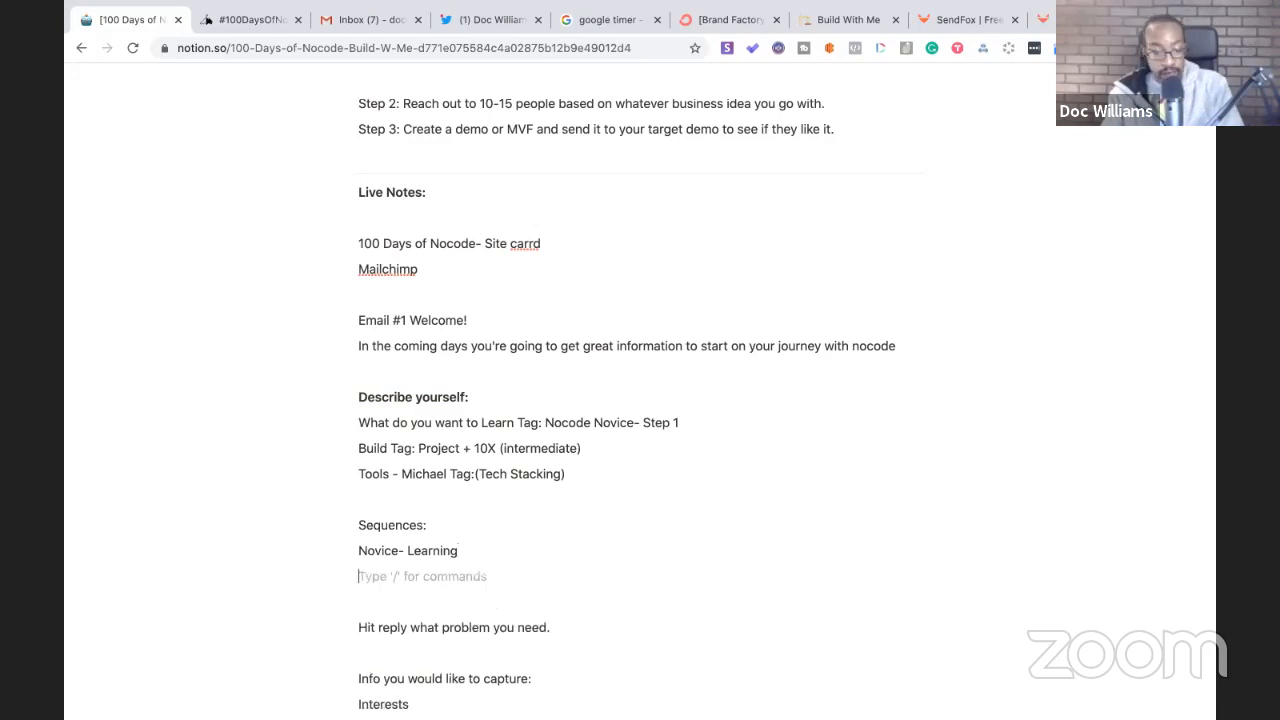
pyautogui.write('Building')
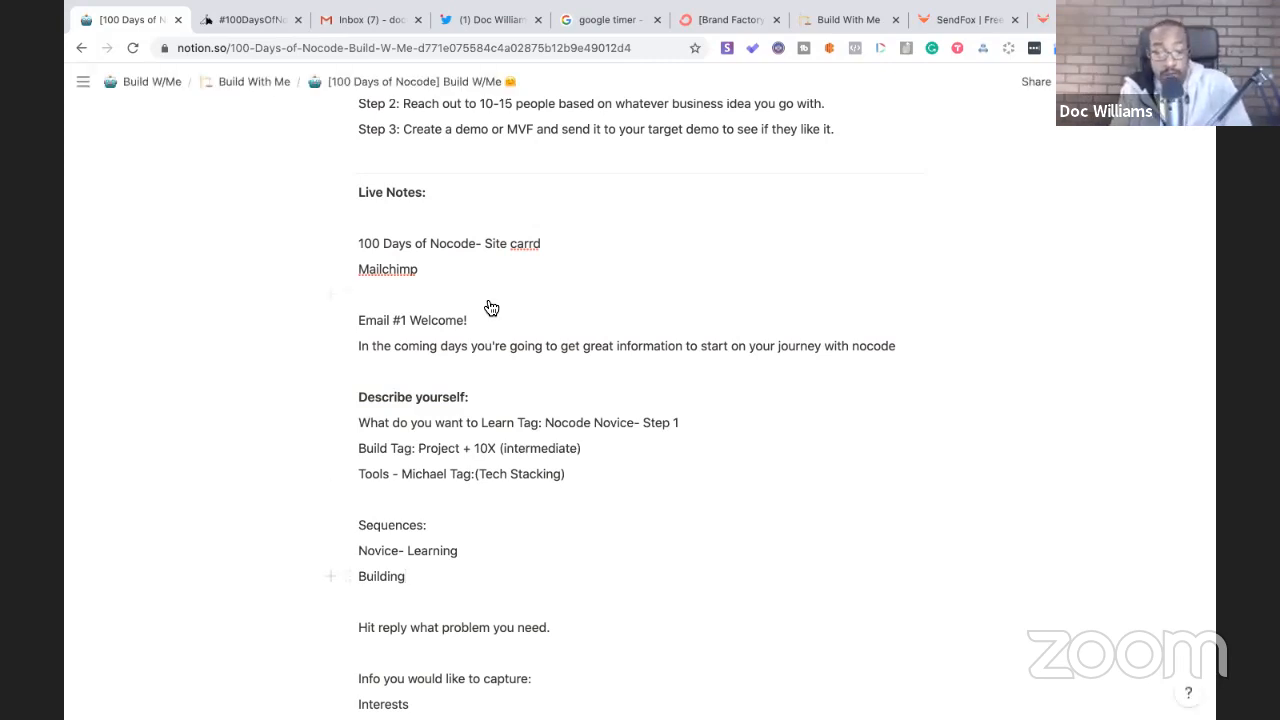
# - View the 100daysofnocode.com landing page with its commit sign-up form
pyautogui.click(265, 25)
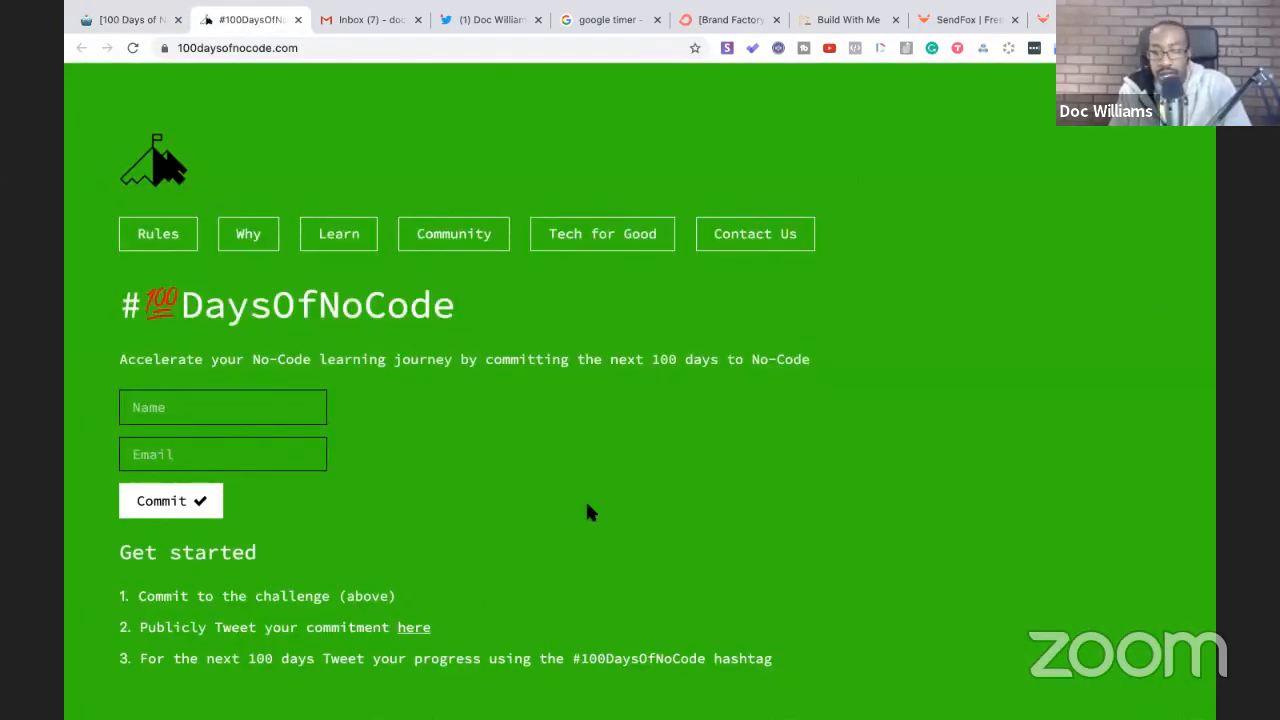
pyautogui.scroll(-1, 597, 456)
pyautogui.scroll(1, 597, 456)
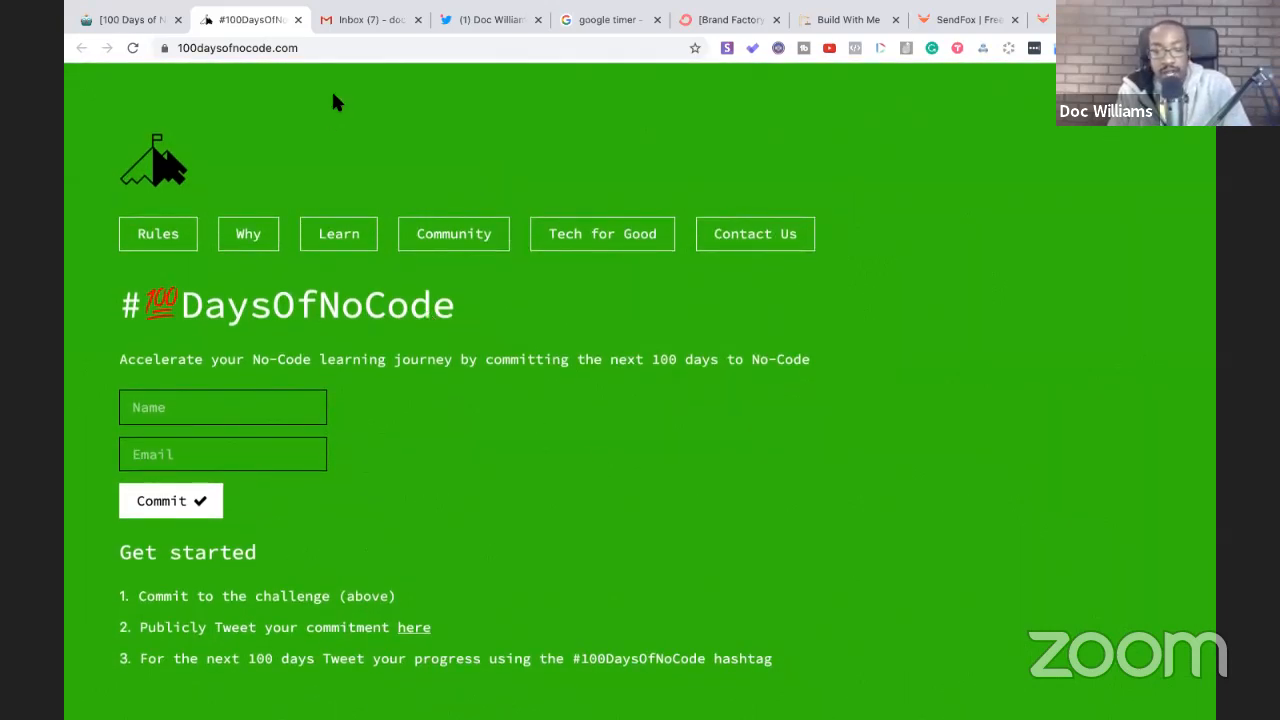
# - Make the 'Sequences:' heading bold in Notion
pyautogui.click(140, 20)
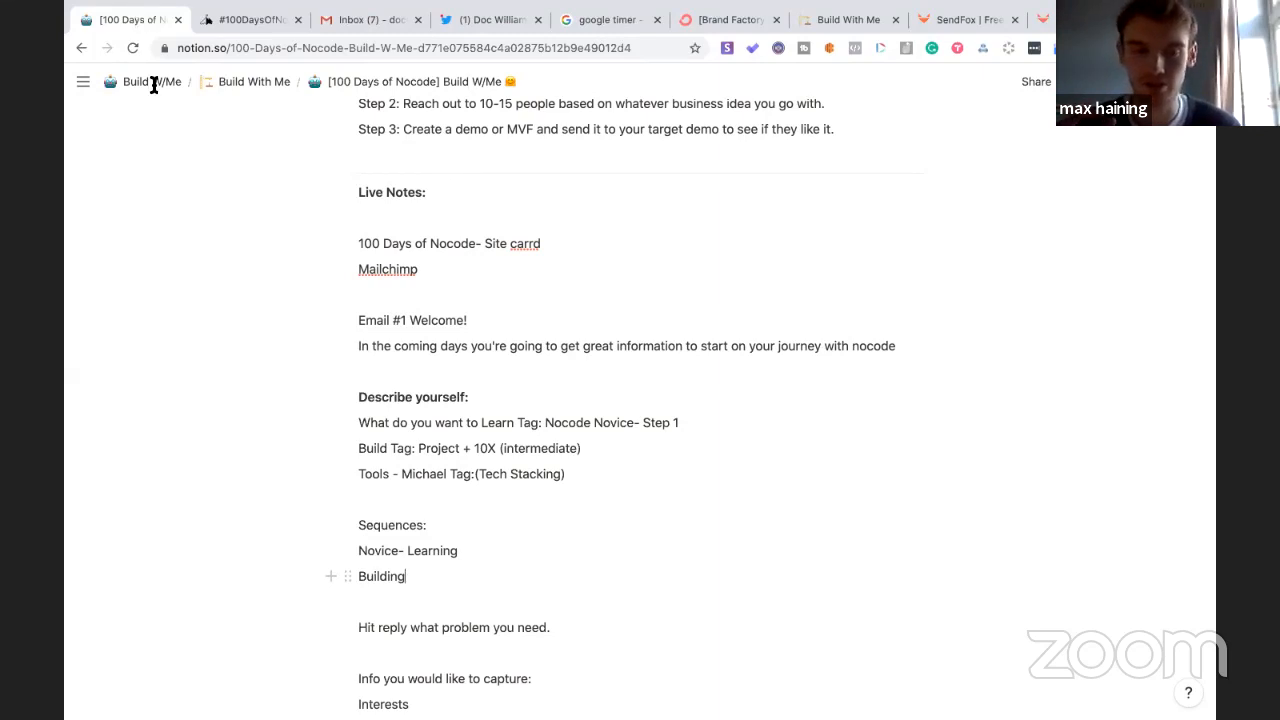
pyautogui.moveTo(448, 528); pyautogui.dragTo(358, 524)
pyautogui.hotkey('ctrl', 'b')
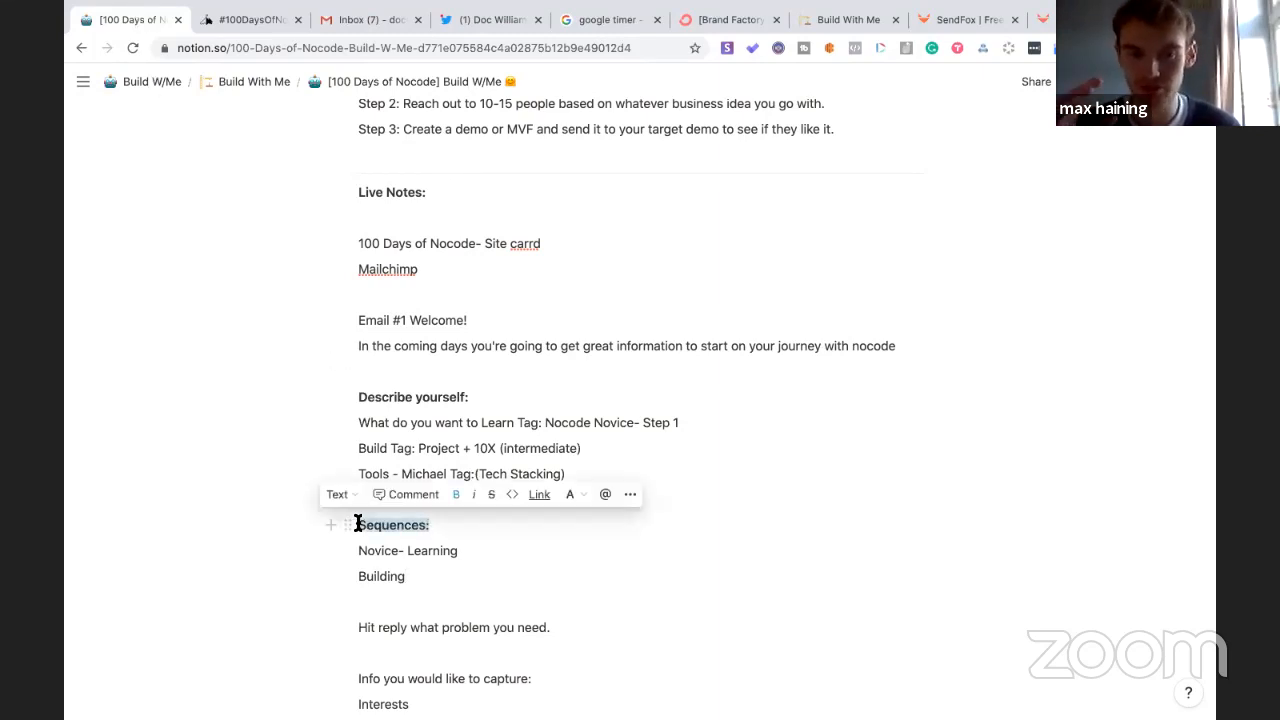
# - Describe the sequences: Novice as 'Starting no idea how to begin', Building as 'Building Project specific'
pyautogui.click(462, 549)
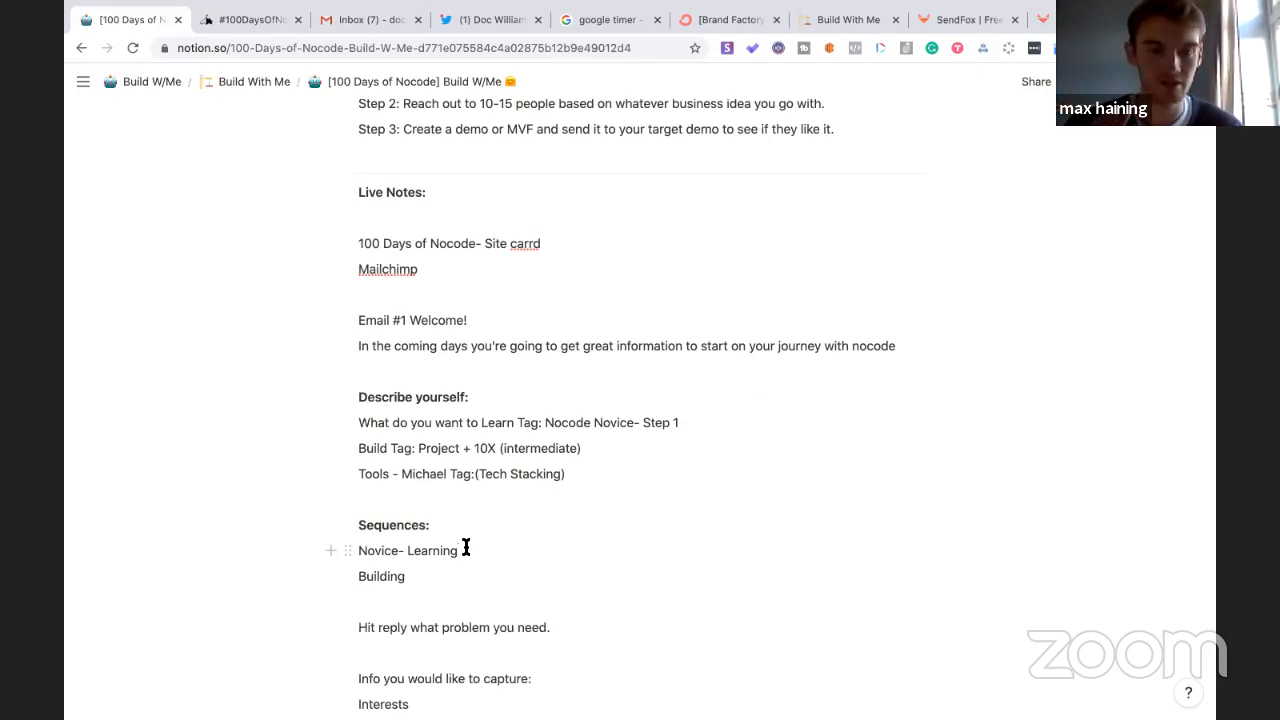
pyautogui.write('Star')
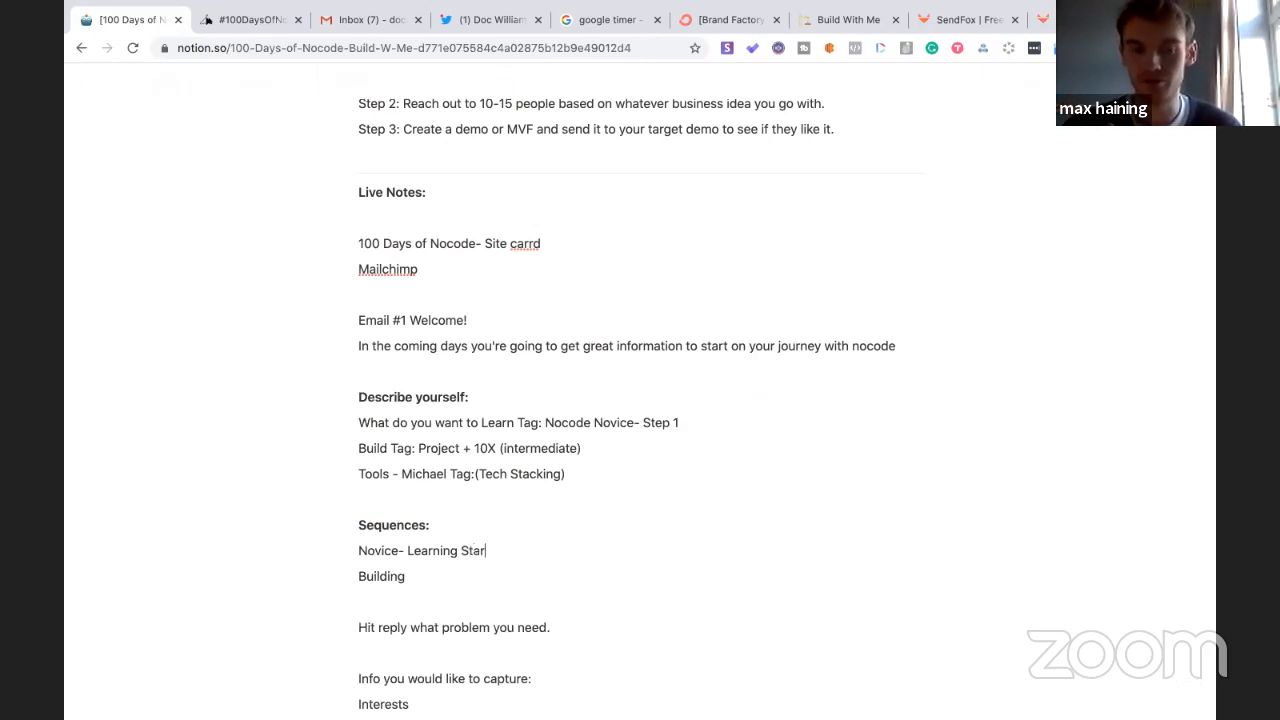
pyautogui.write('ting no idea ho')
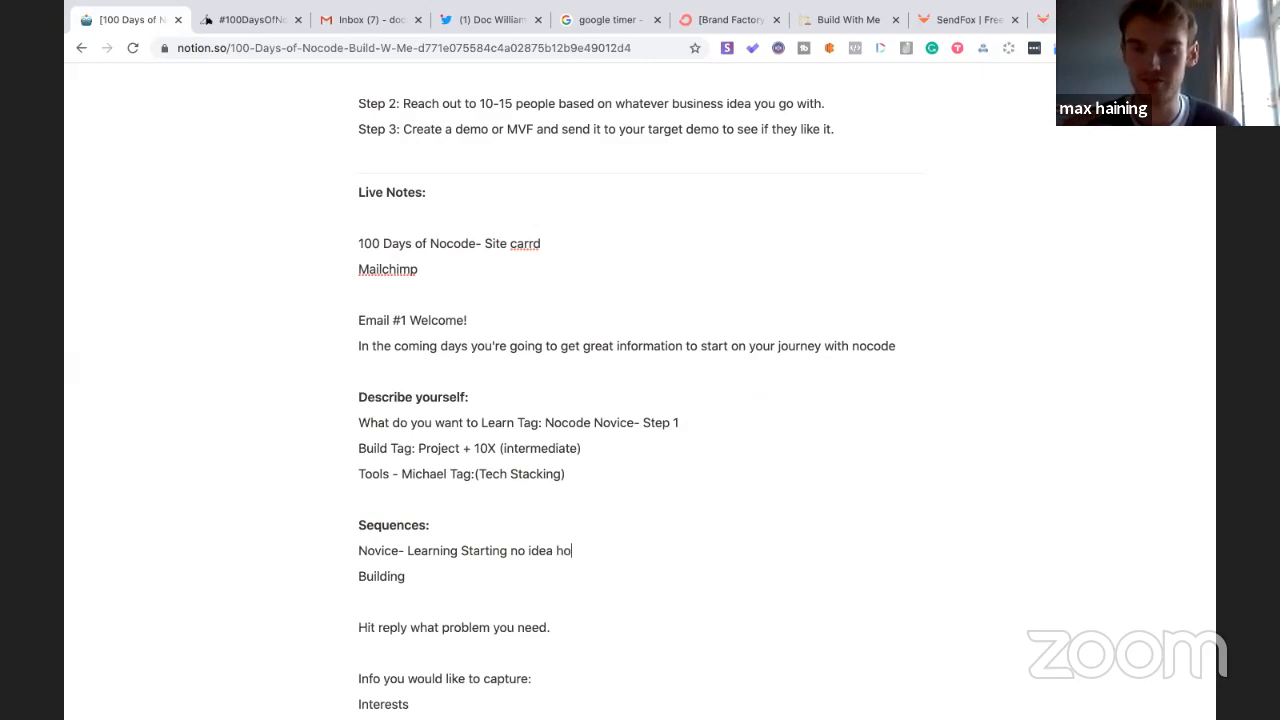
pyautogui.write('w to begine')
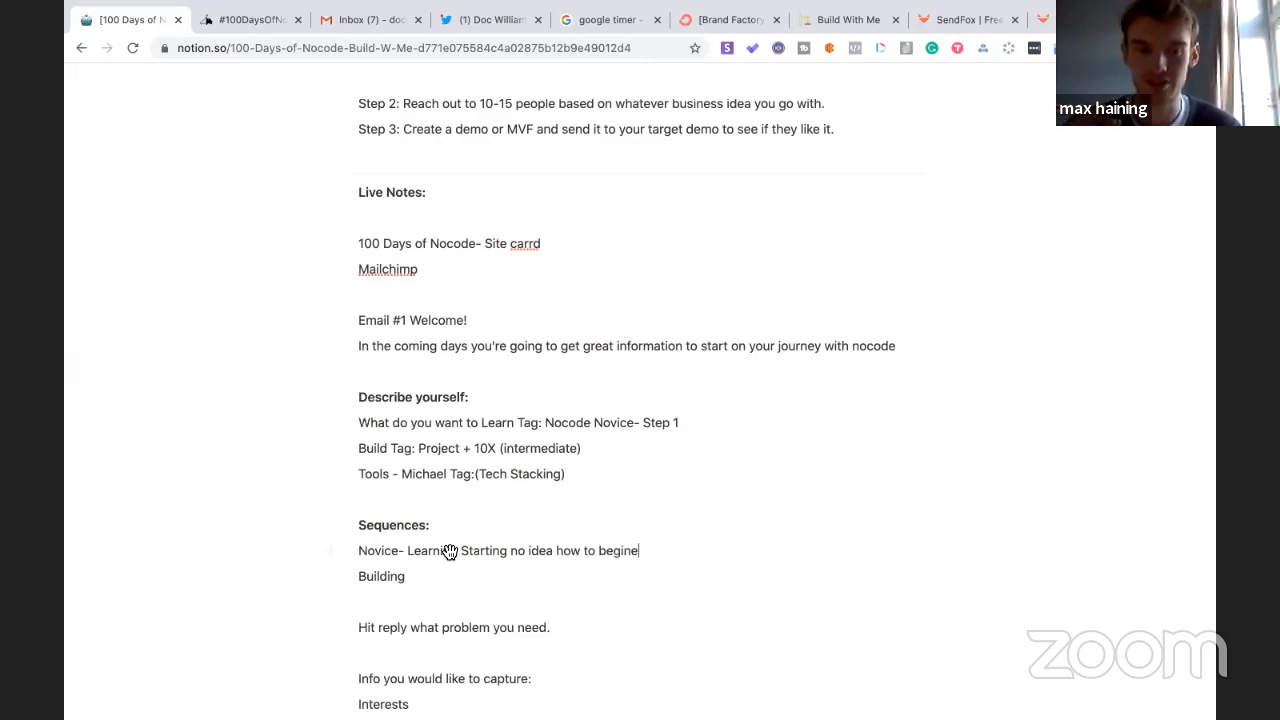
pyautogui.click(440, 573)
pyautogui.write('- Building Project specific')
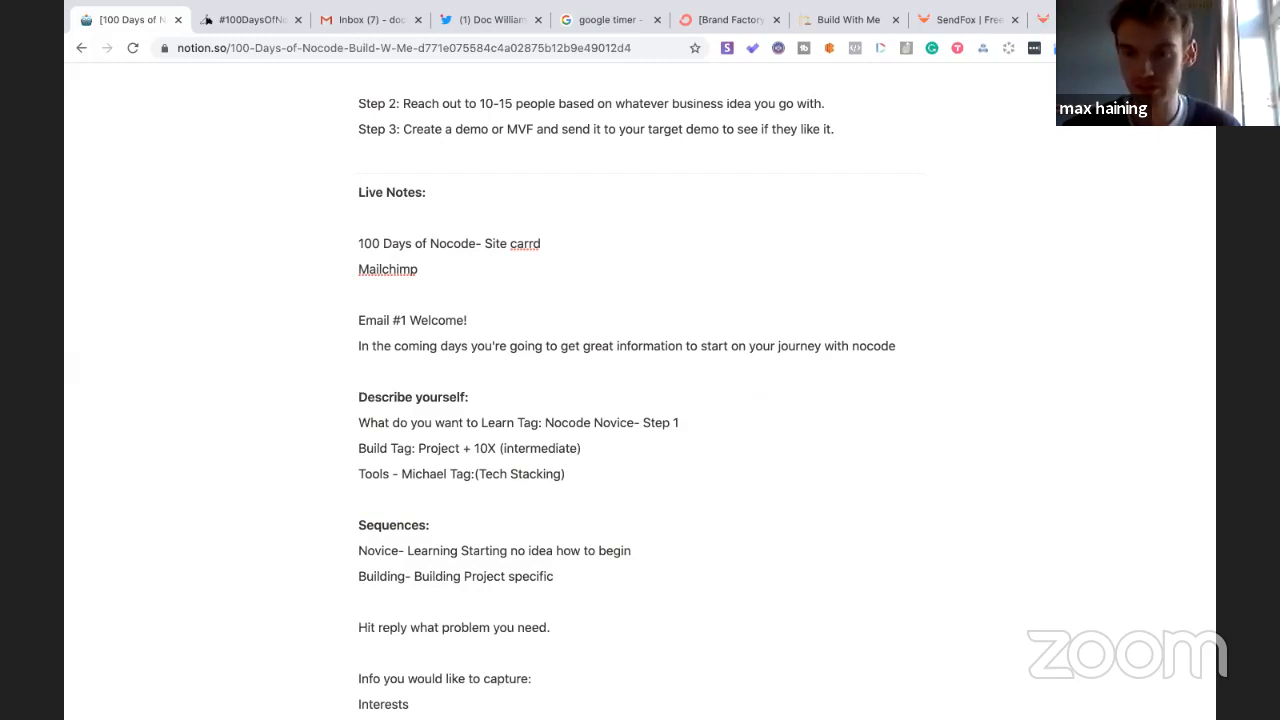
pyautogui.write('(')
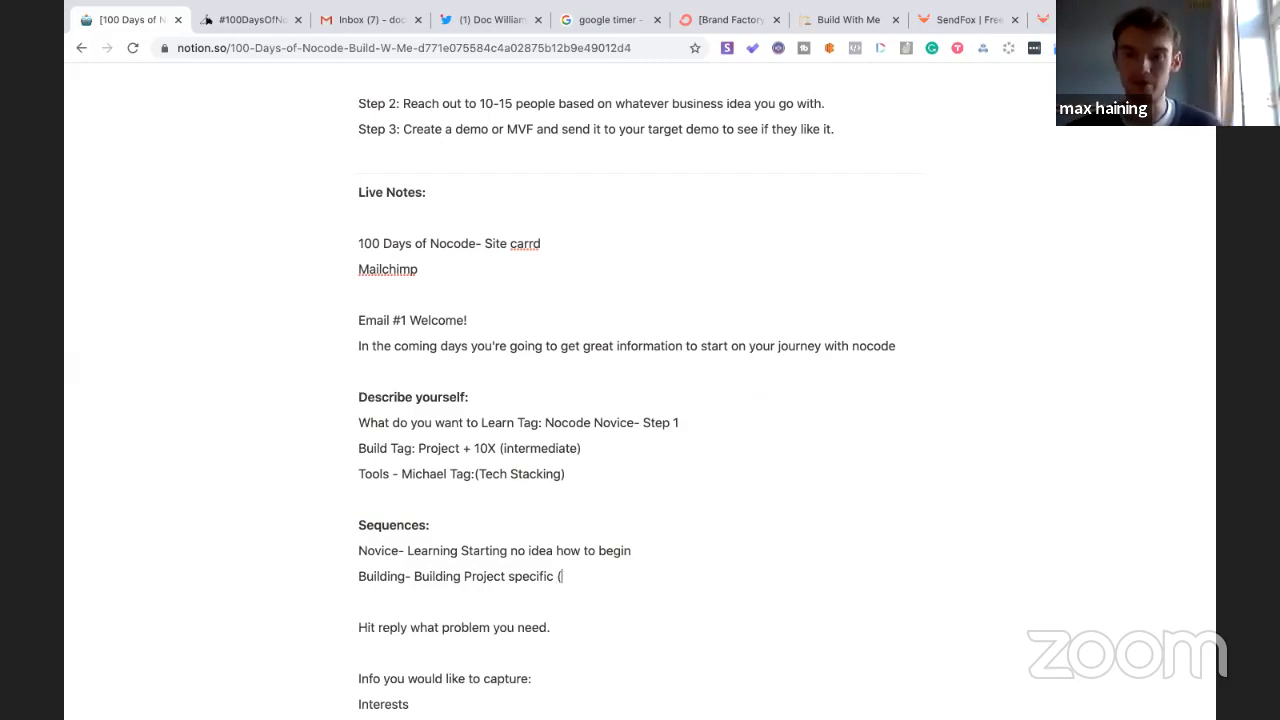
pyautogui.press('BackSpace')
pyautogui.press('BackSpace')
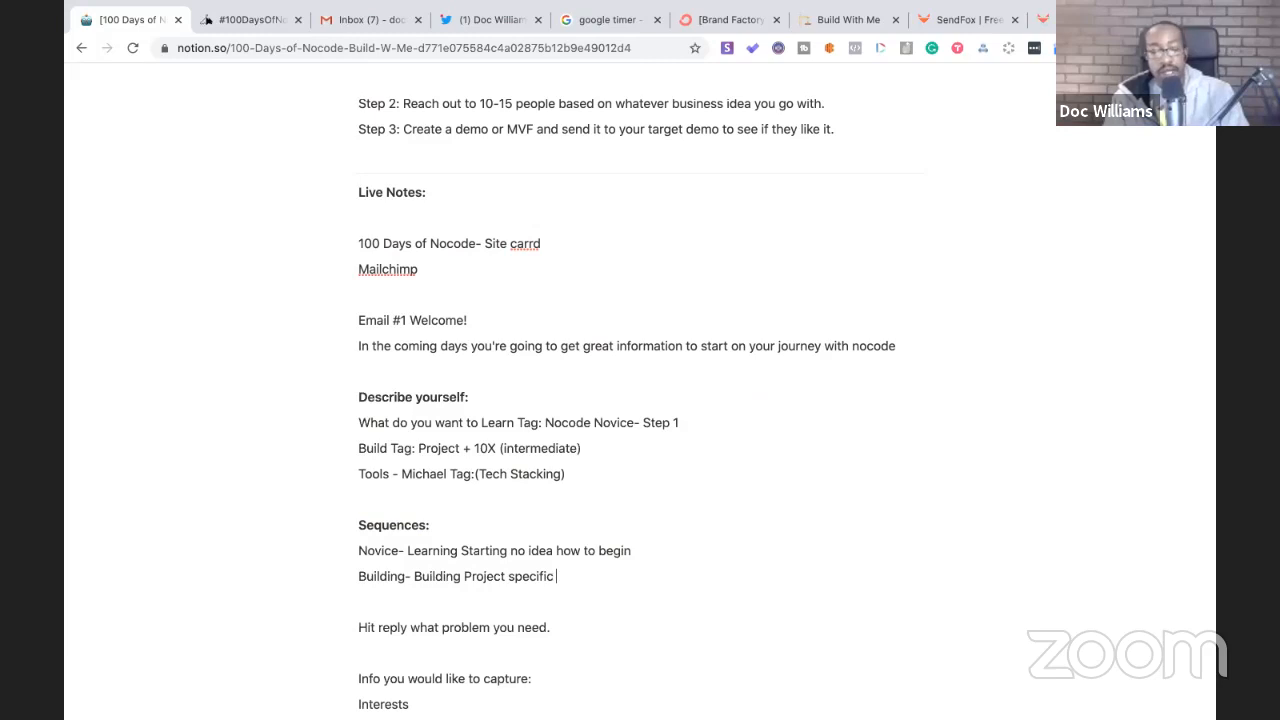
# - Append '(3)' to the Novice sequence line and move to the end of the Building line
pyautogui.click(660, 545)
pyautogui.write('(3)')
pyautogui.click(569, 577)
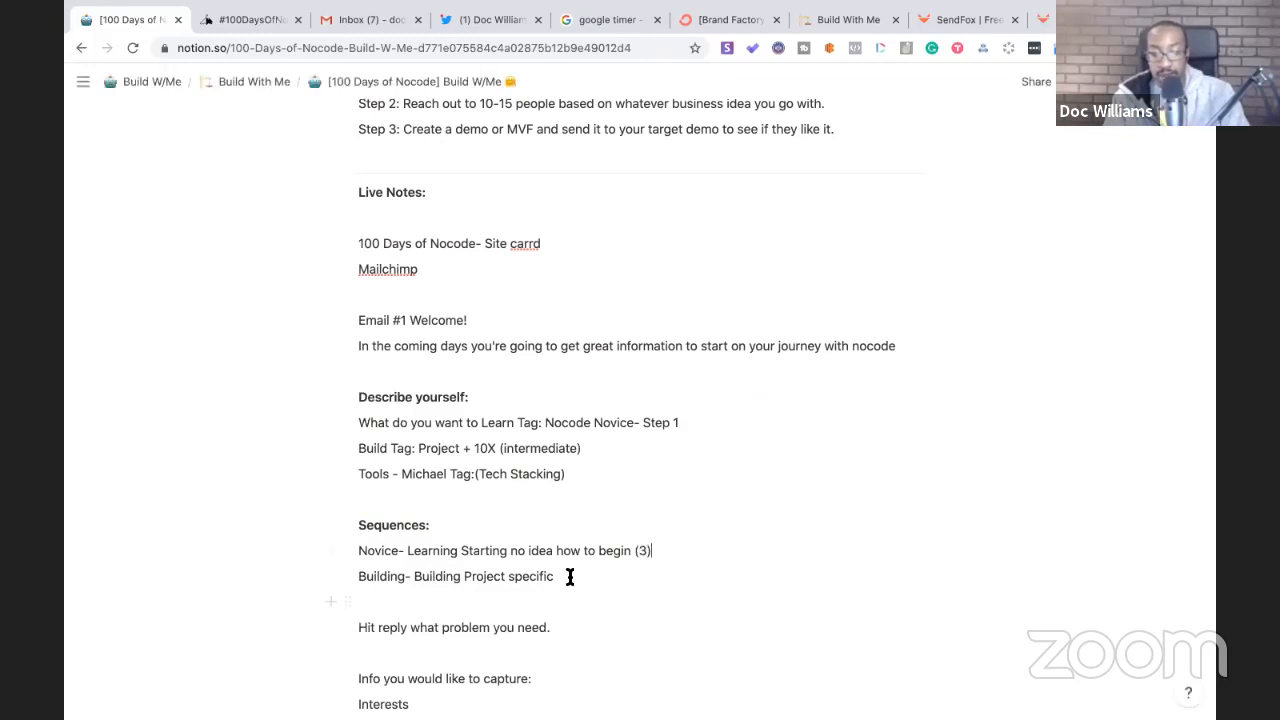
pyautogui.write('(3)')
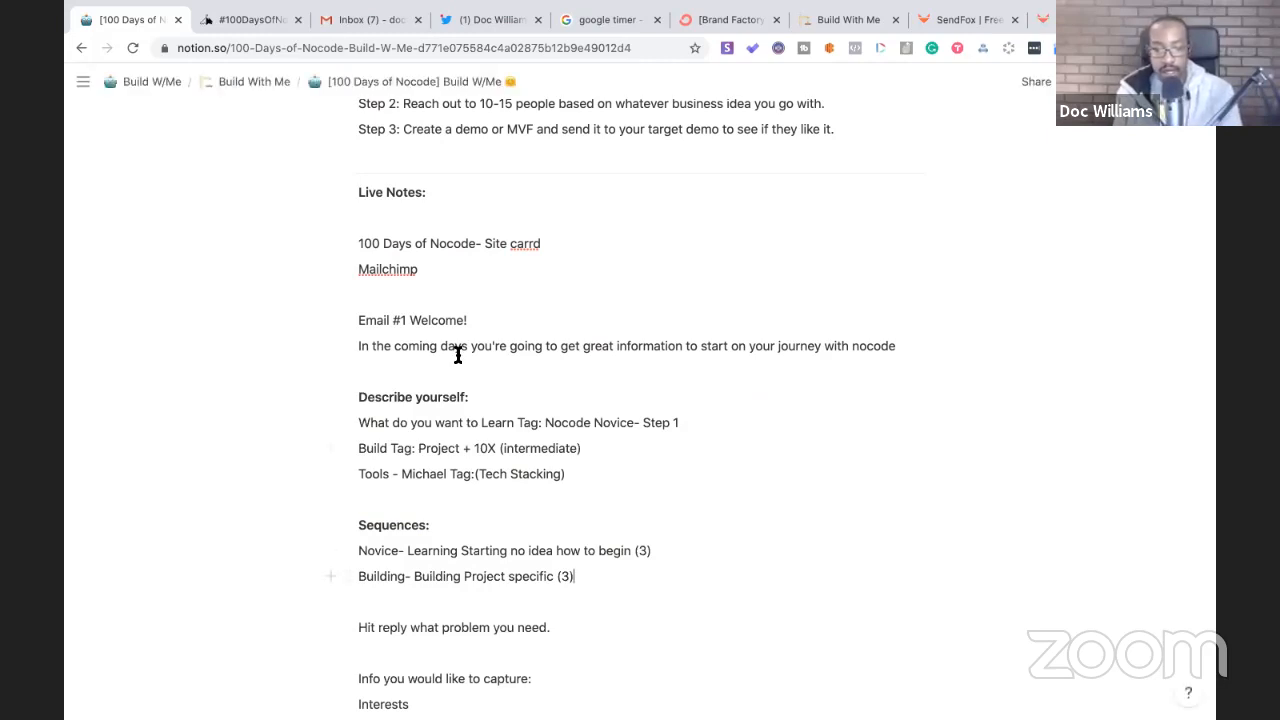
# - Add a 'Hit reply' line below the welcome sentence ending 'with nocode'
pyautogui.click(908, 352)
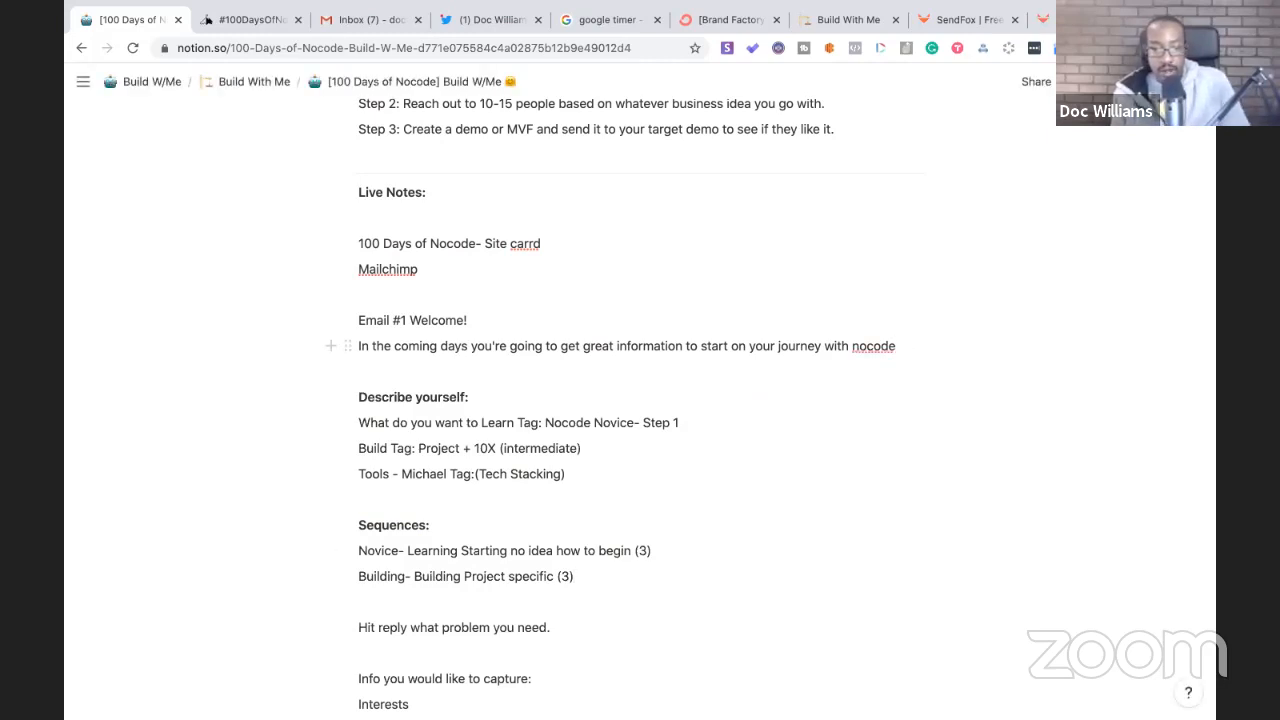
pyautogui.press('Return')
pyautogui.press('Return')
pyautogui.write('Hit reply')
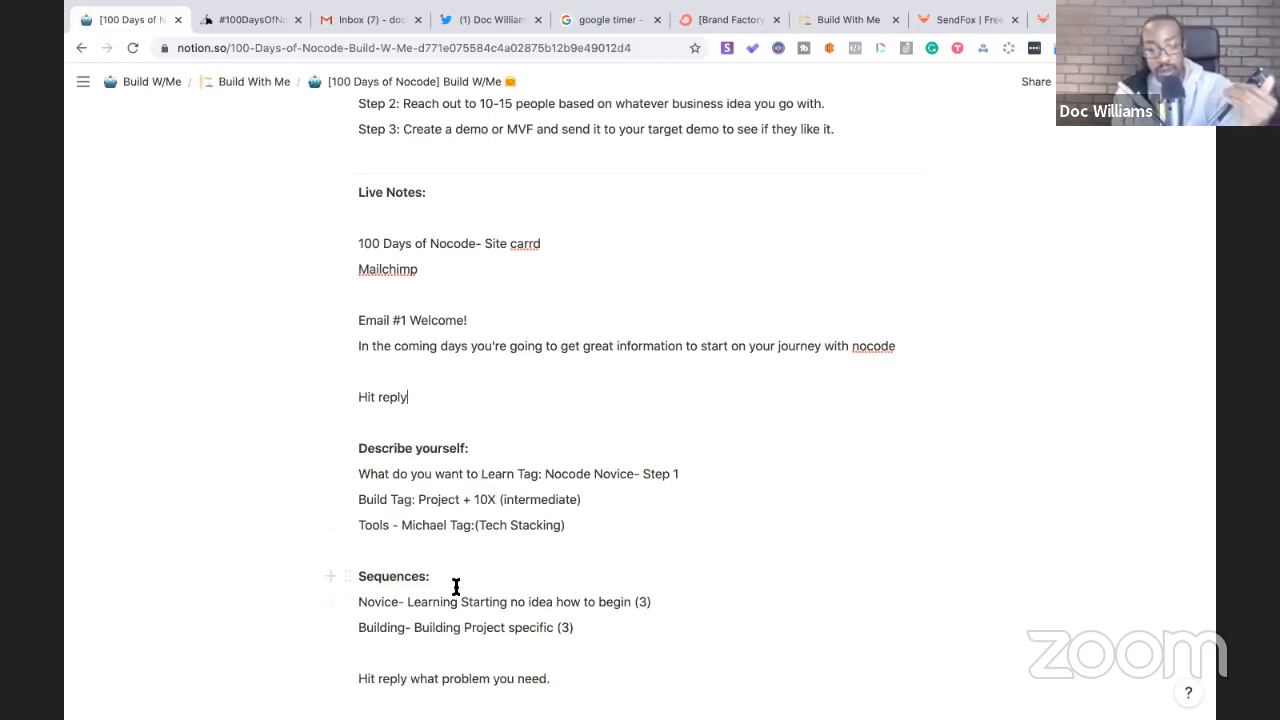
pyautogui.scroll(-2, 455, 586)
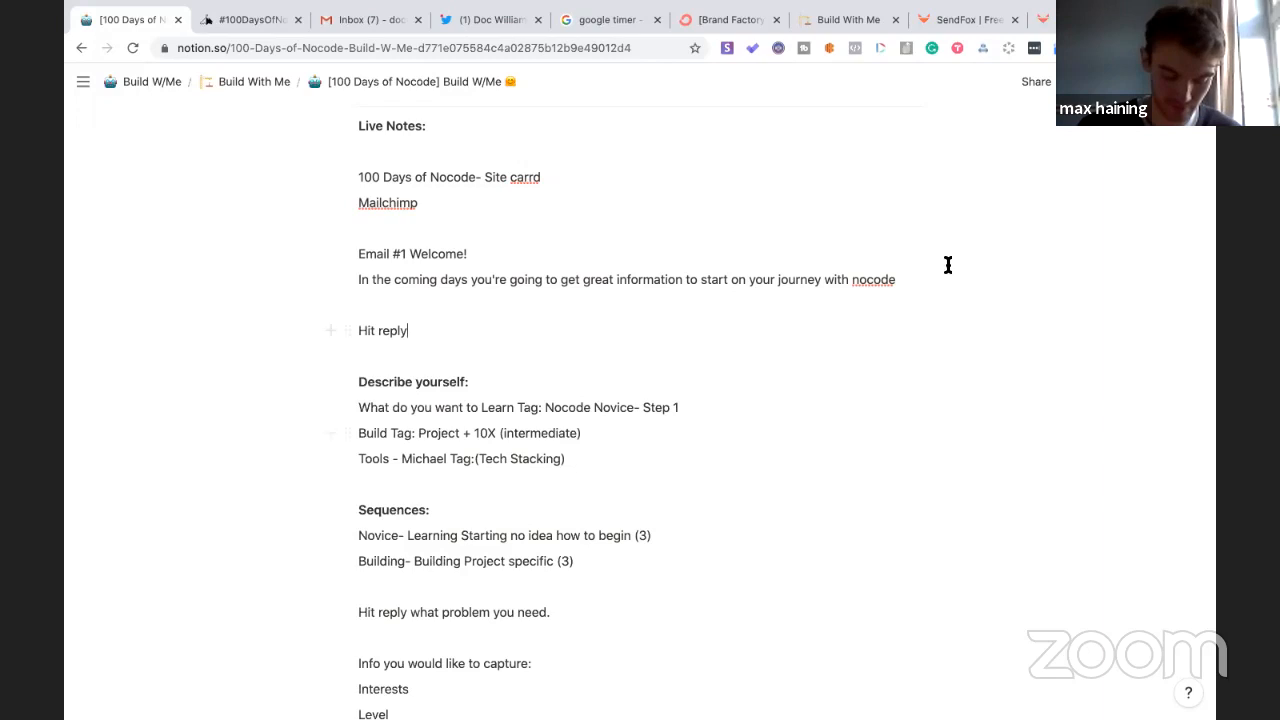
# - In SendFox, open the Build With Me automation and view its 'Have you seen these?' email
pyautogui.click(940, 19)
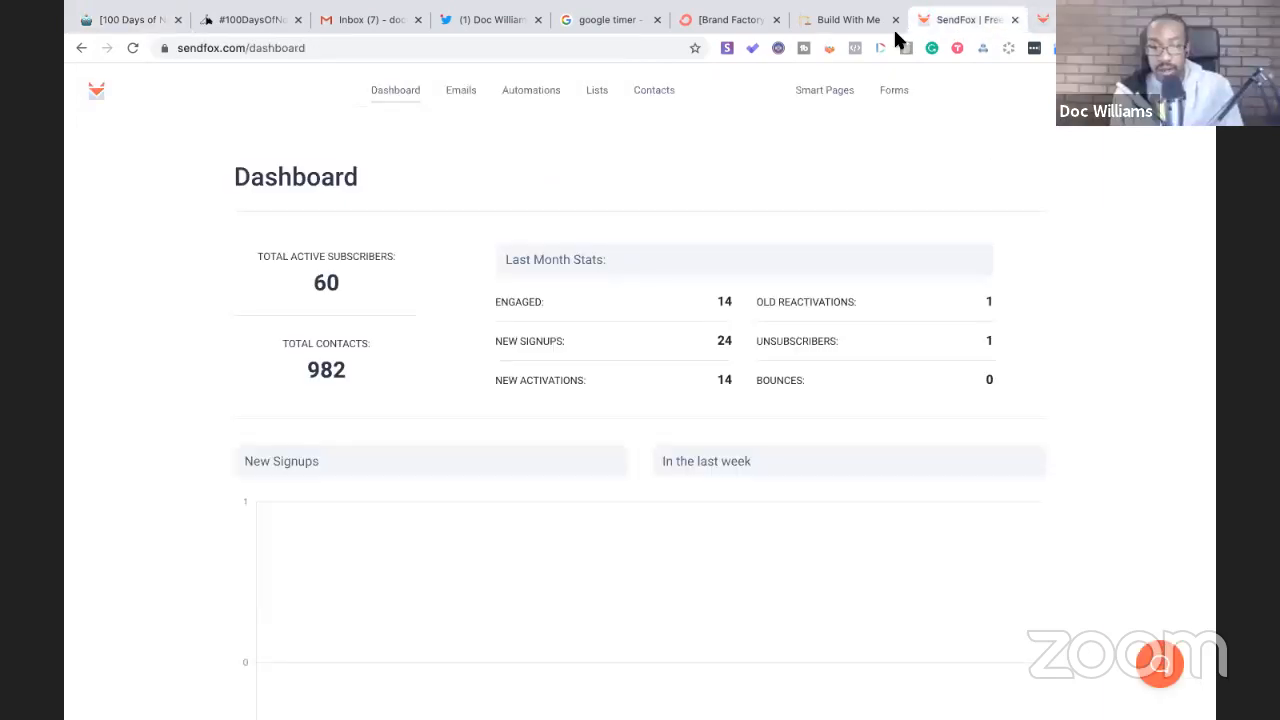
pyautogui.click(536, 95)
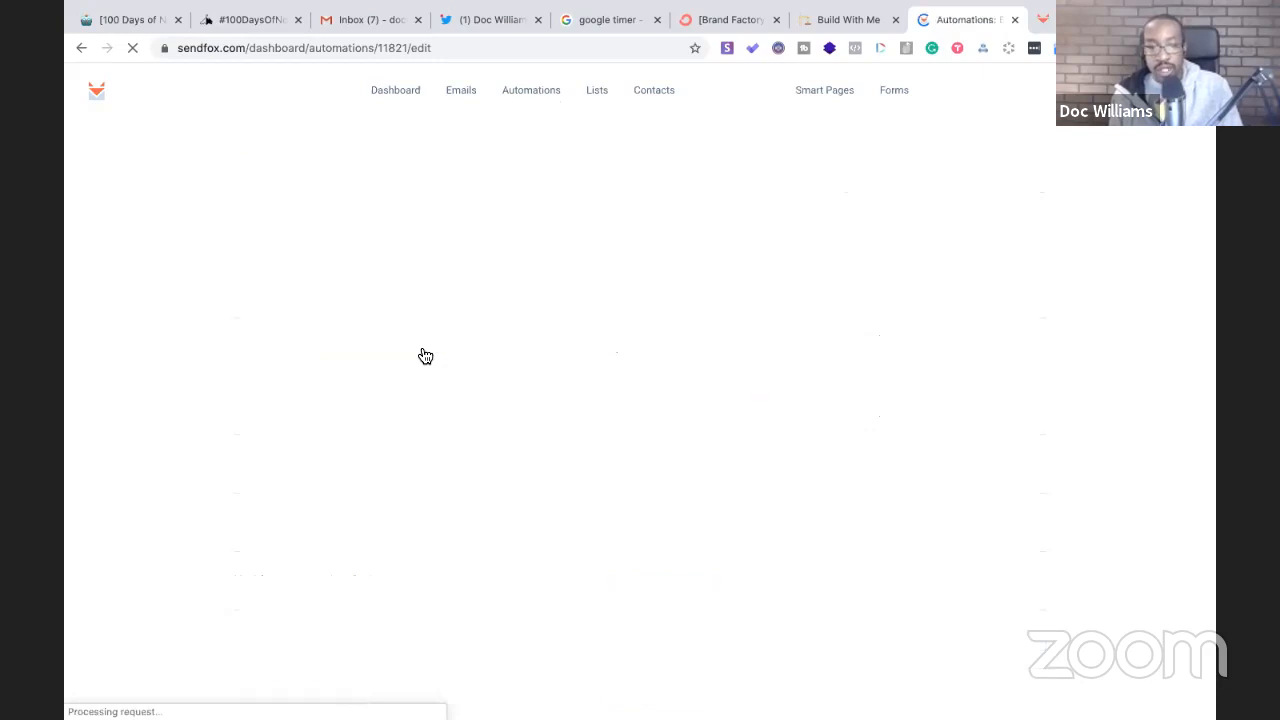
pyautogui.scroll(-2, 425, 356)
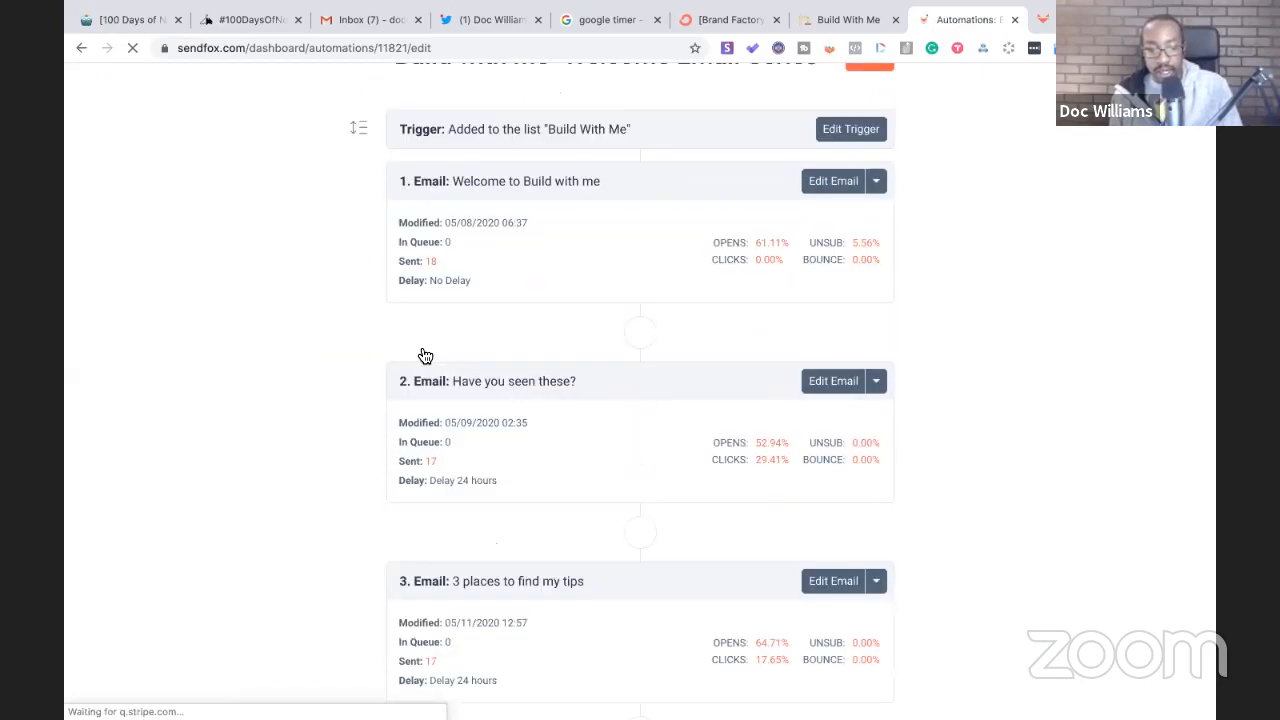
pyautogui.scroll(-1, 424, 355)
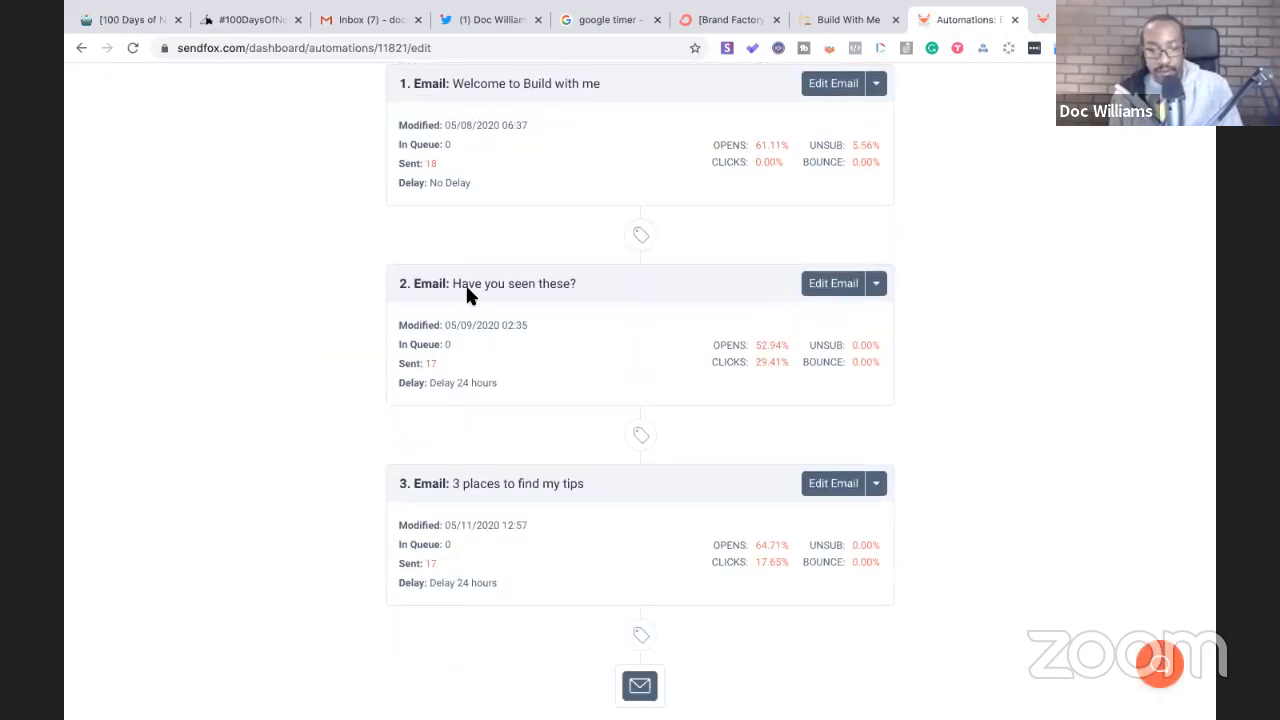
pyautogui.click(829, 287)
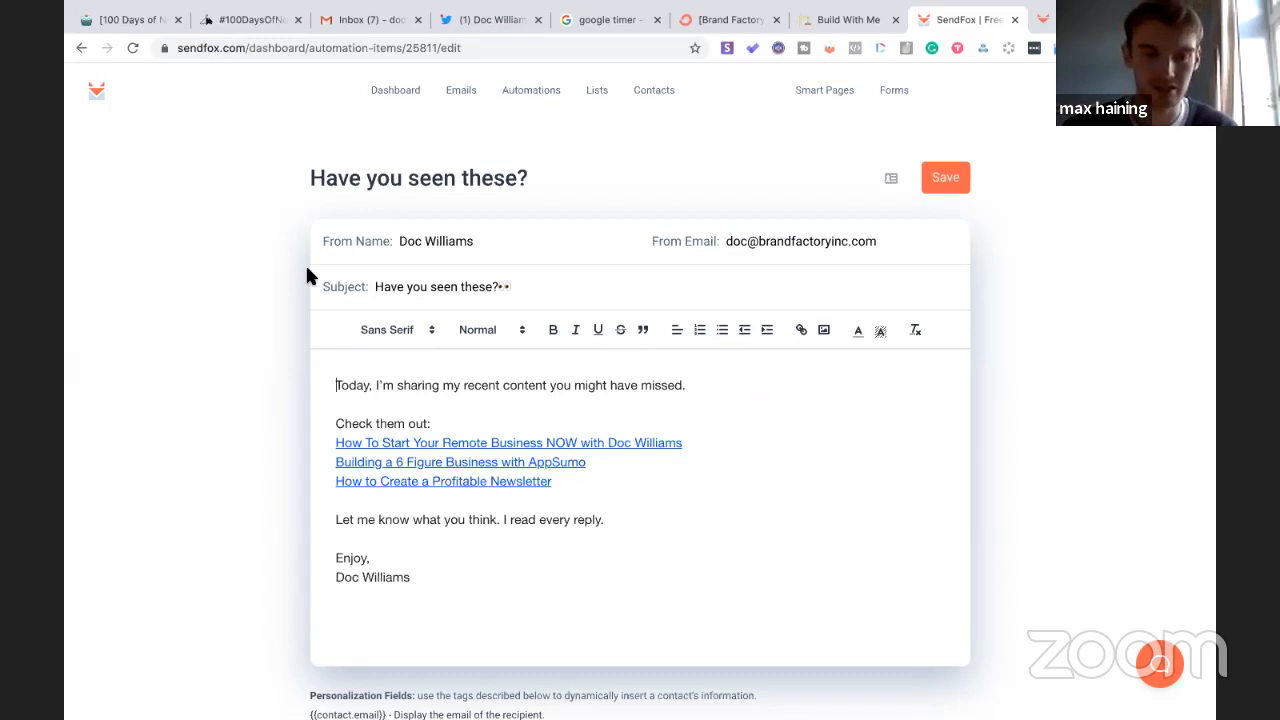
pyautogui.click(82, 48)
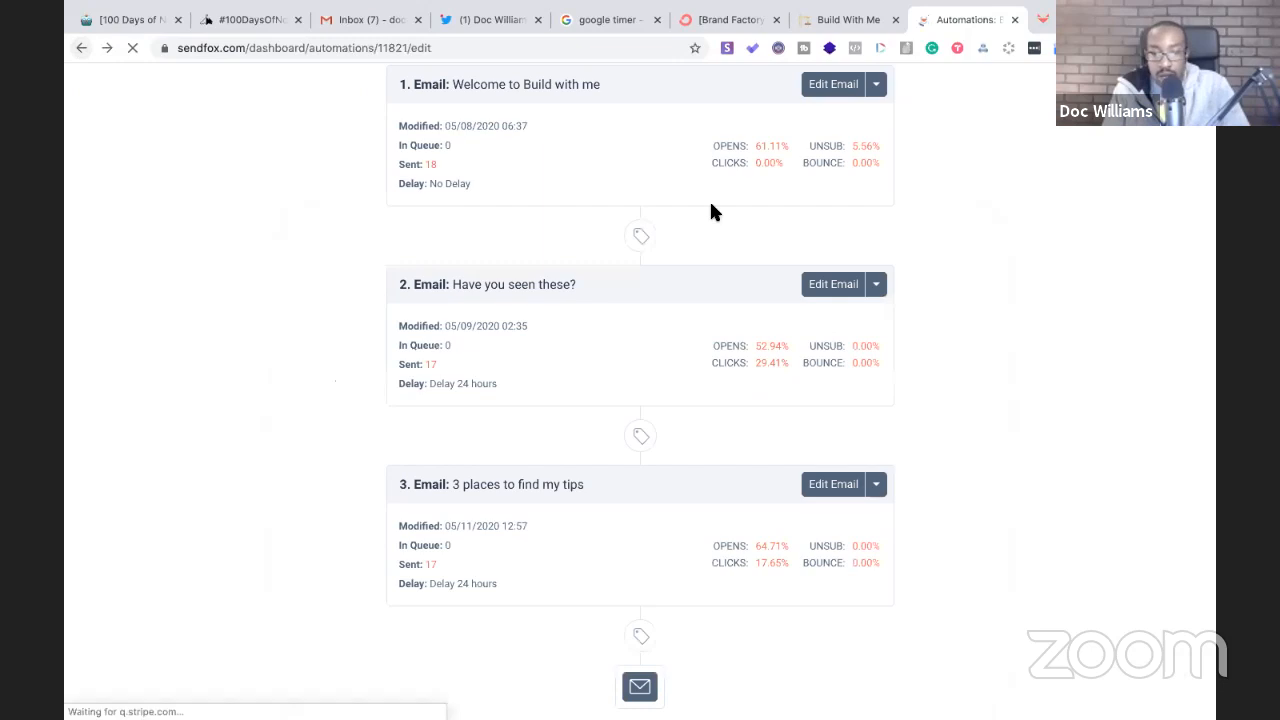
# - Read the 'Welcome to Build with me' email, then reread the 'Have you seen these?' email
pyautogui.click(824, 118)
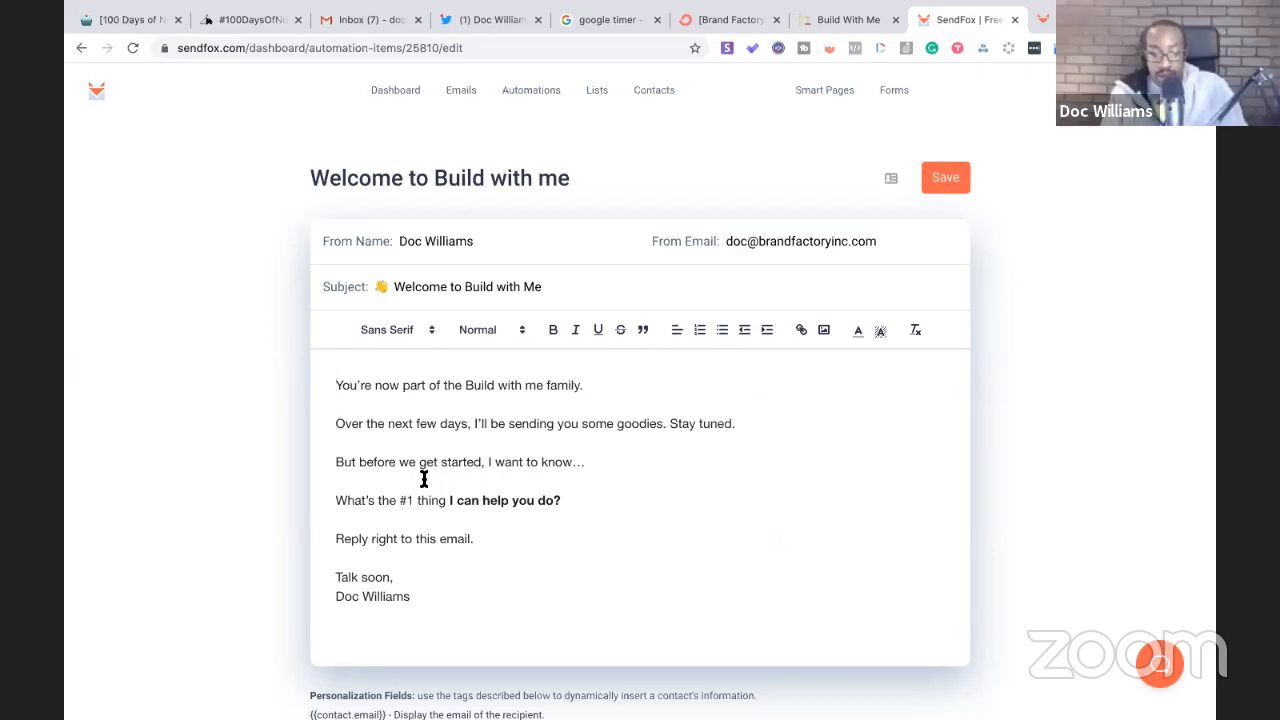
pyautogui.click(82, 50)
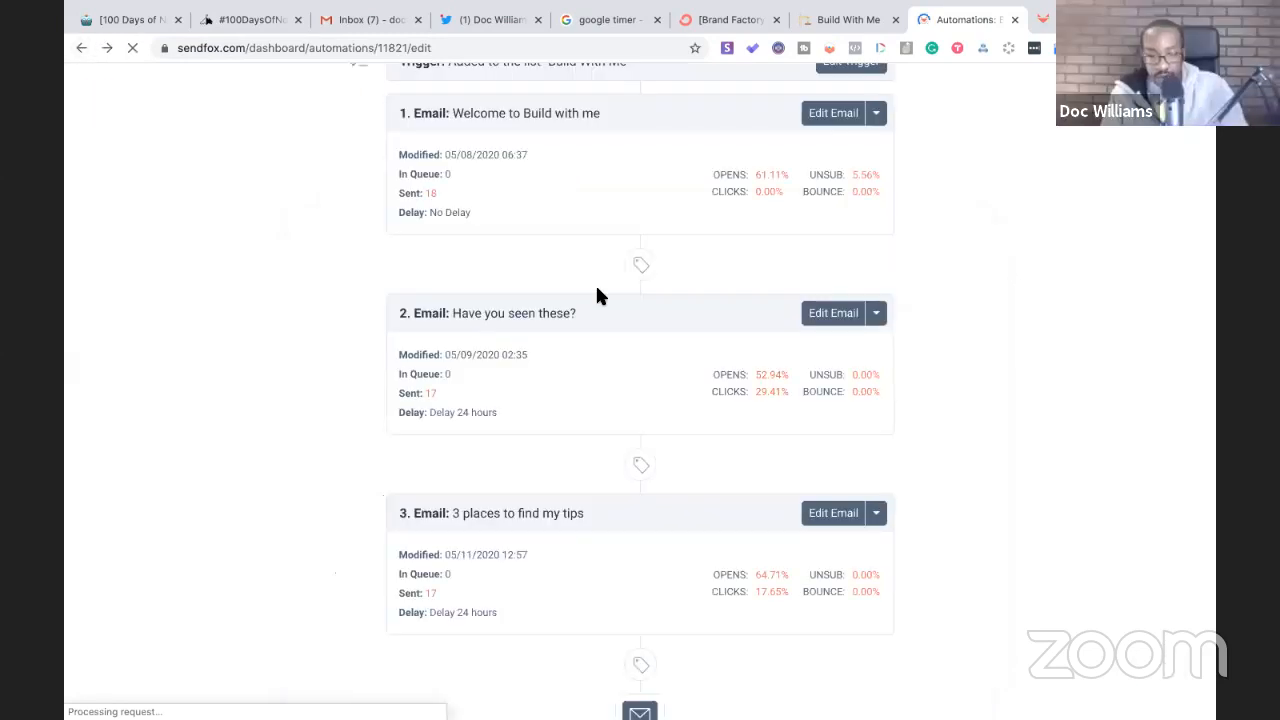
pyautogui.click(831, 318)
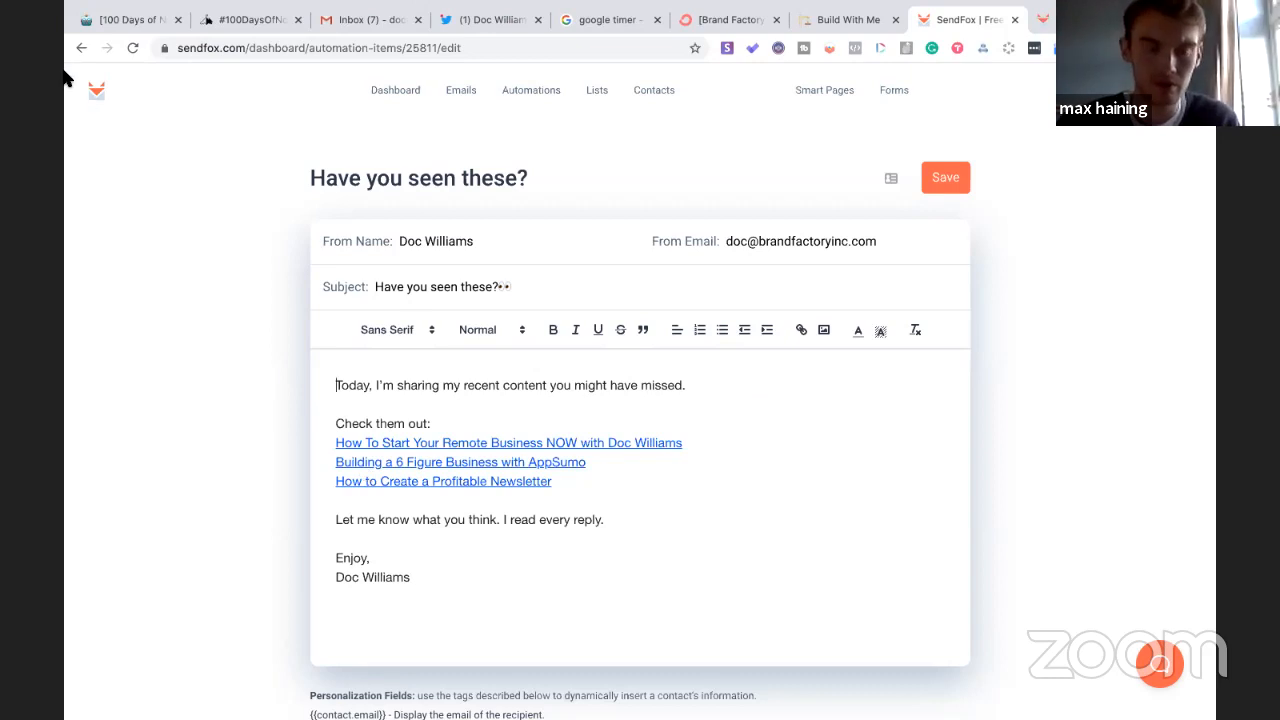
pyautogui.click(77, 40)
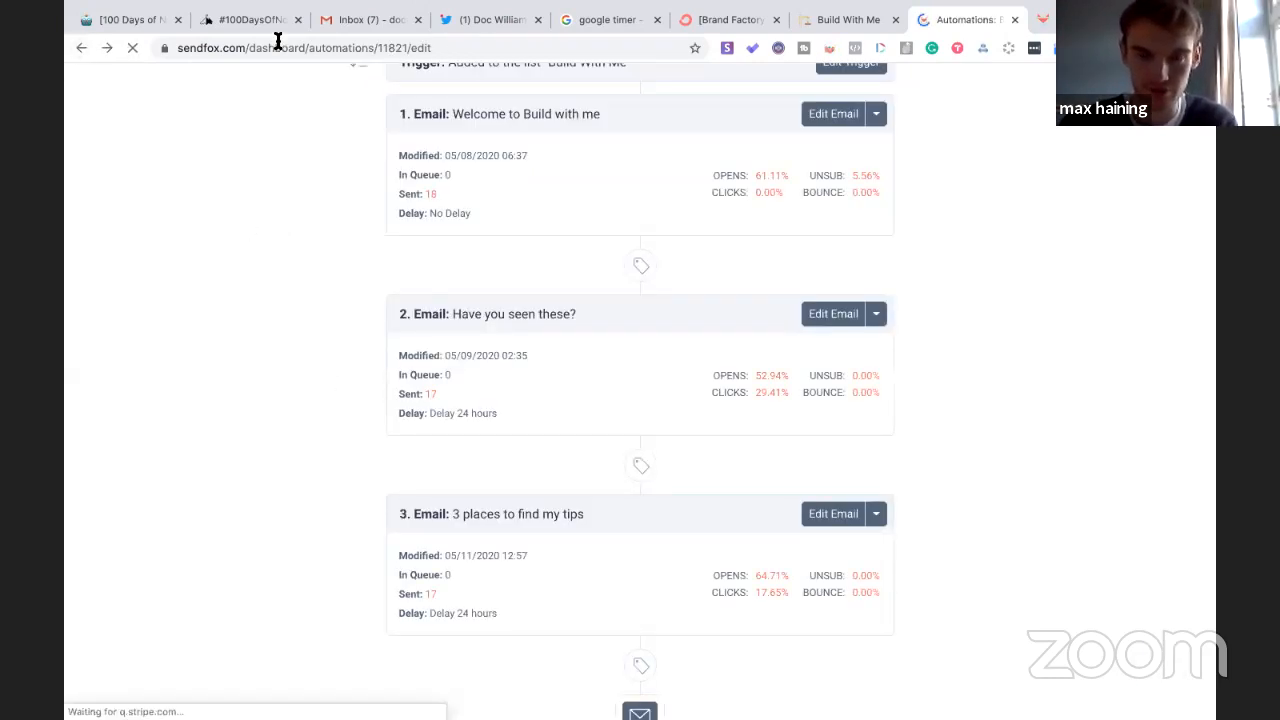
# - Compare against the Notion Live Notes and Build With Me pages, then move to ConvertKit's assessment automation
pyautogui.click(152, 20)
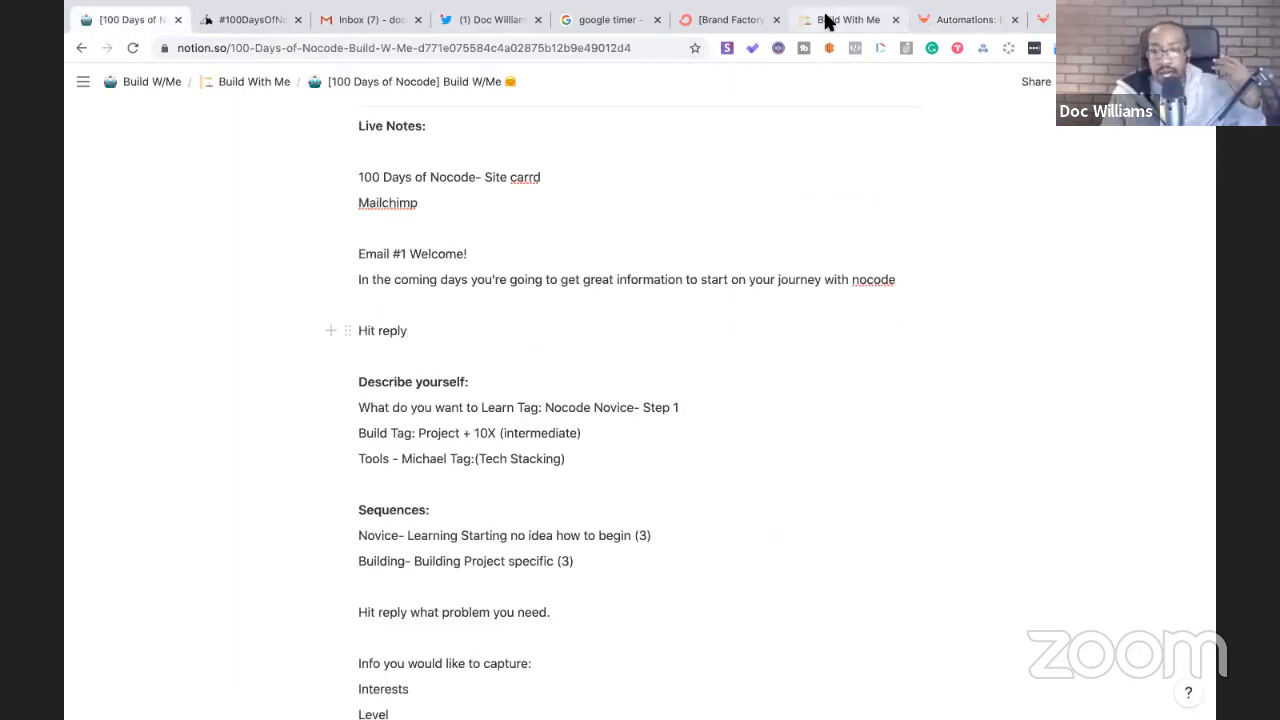
pyautogui.click(826, 20)
pyautogui.click(960, 20)
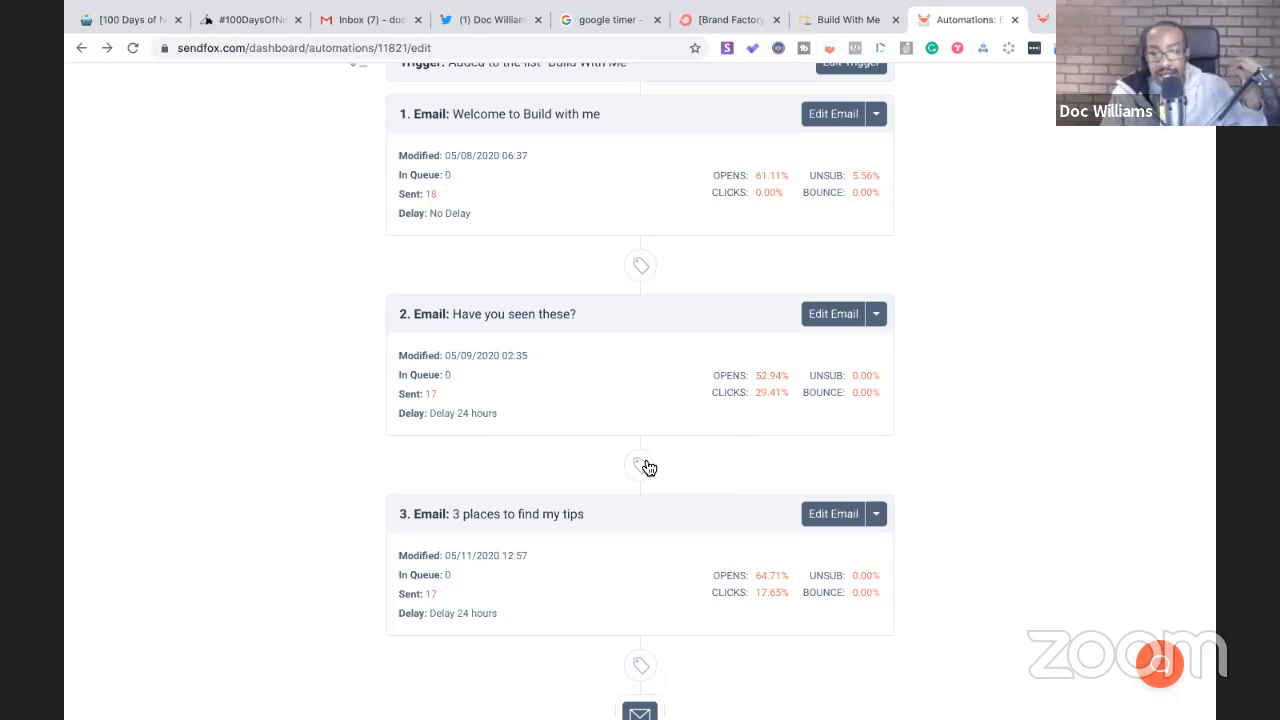
pyautogui.click(730, 24)
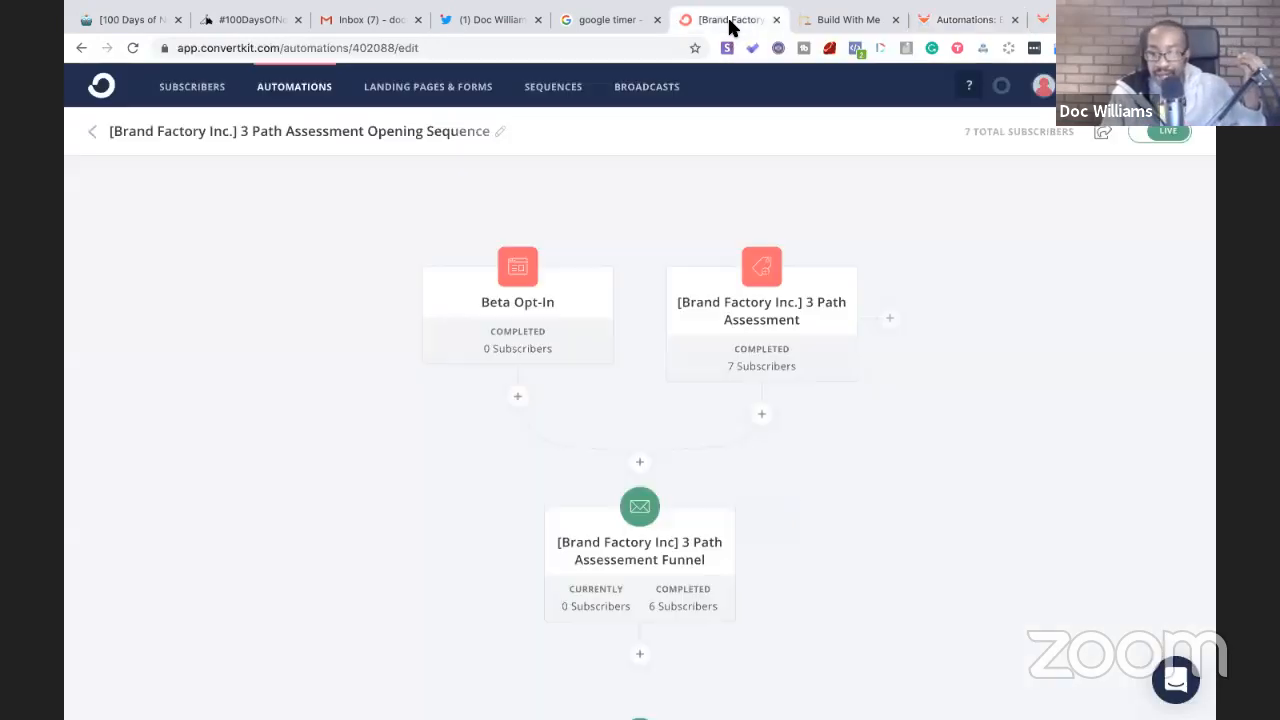
# - Scroll the Brand Factory automation to see its Creating Content, Tech Help and Leads ASAP branches
pyautogui.scroll(-5, 540, 320)
pyautogui.scroll(-2, 535, 327)
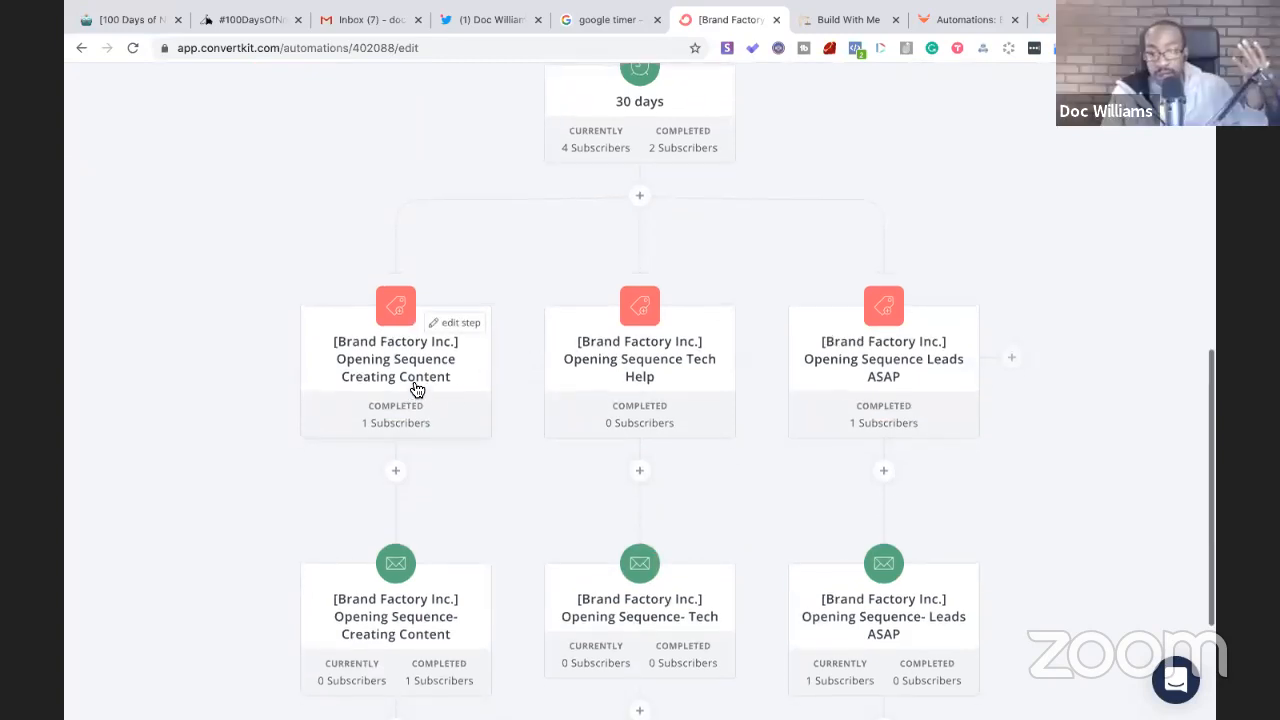
pyautogui.scroll(1, 414, 391)
pyautogui.scroll(3, 413, 388)
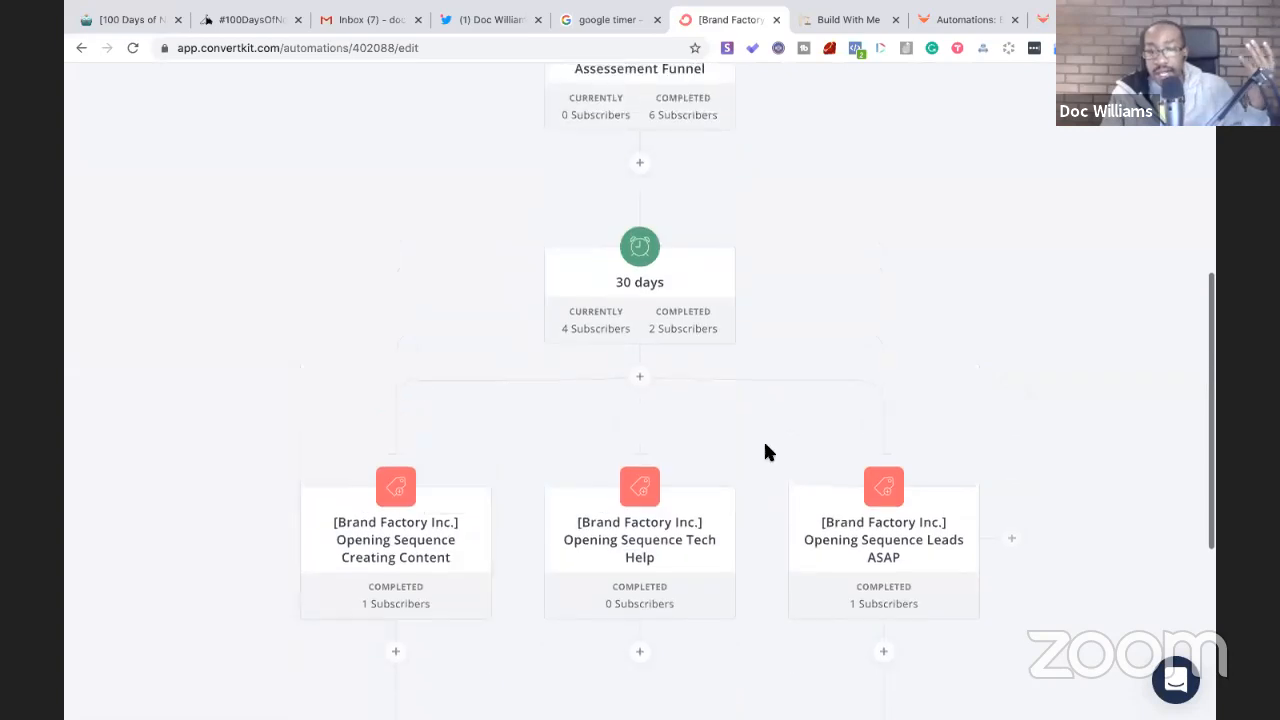
# - Look over the 100daysofnocode.com signup page, check the 20m 47s stopwatch, and return to Notion
pyautogui.click(247, 20)
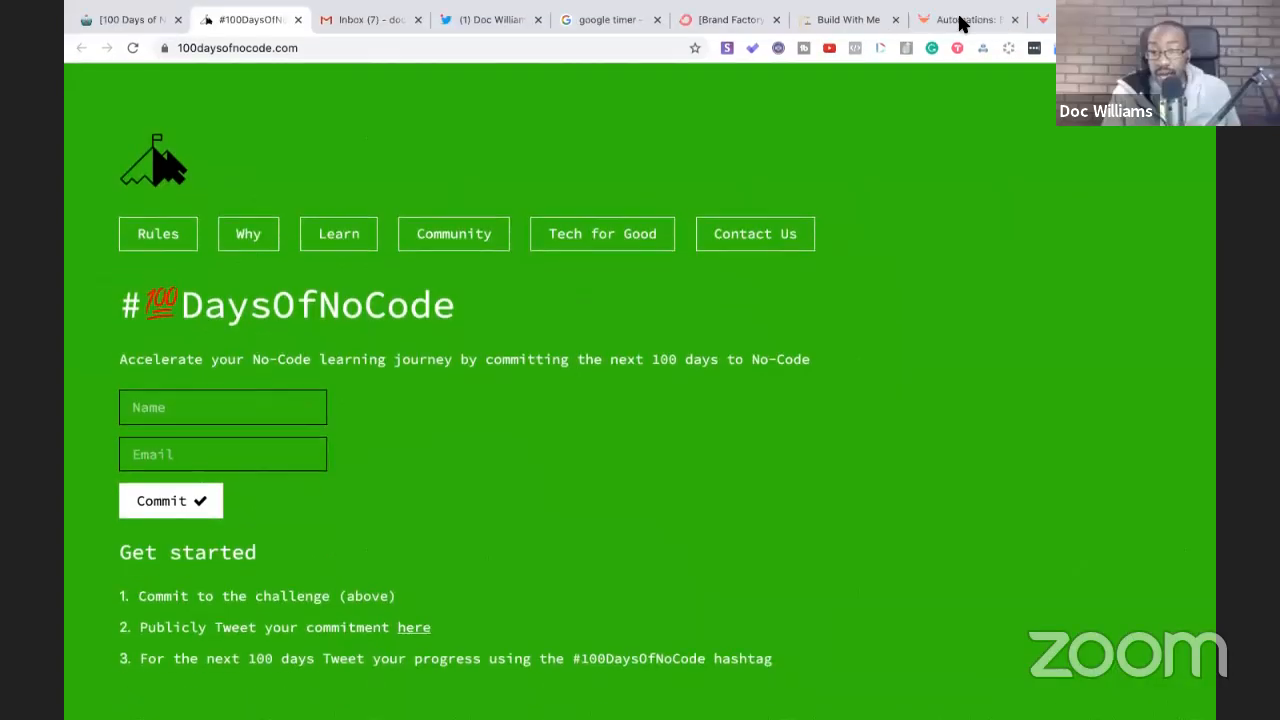
pyautogui.click(958, 20)
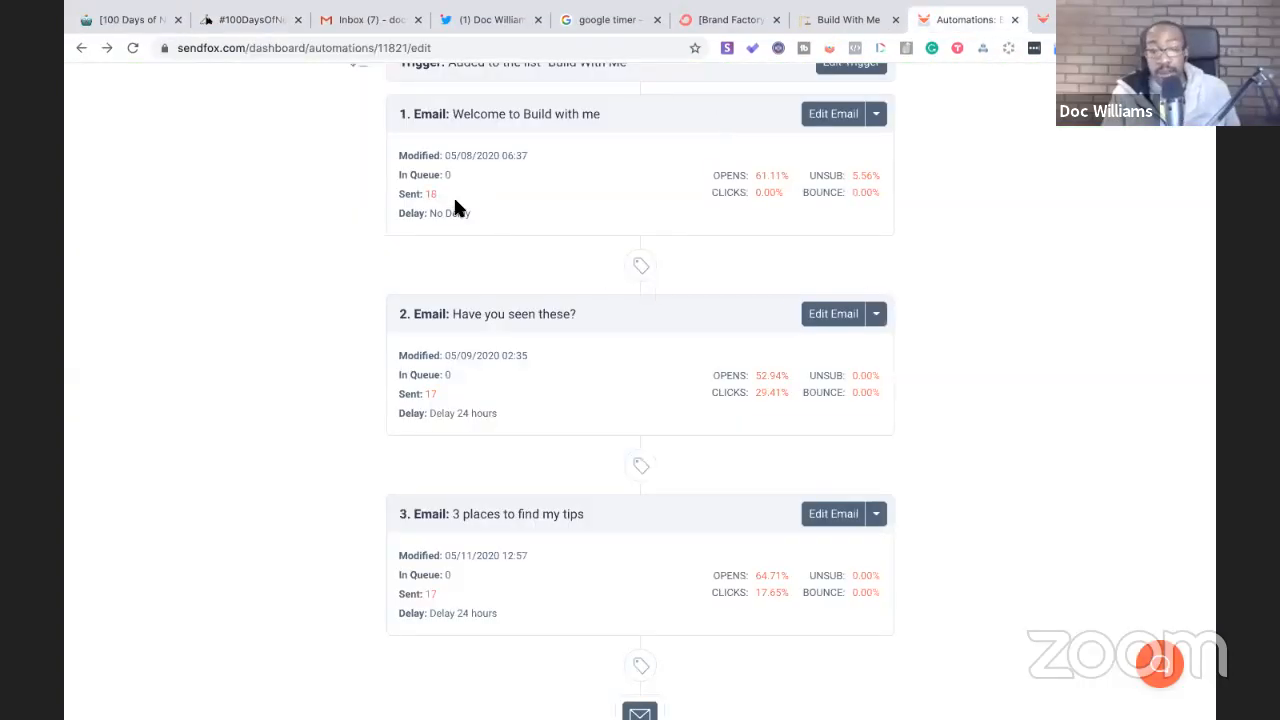
pyautogui.click(247, 20)
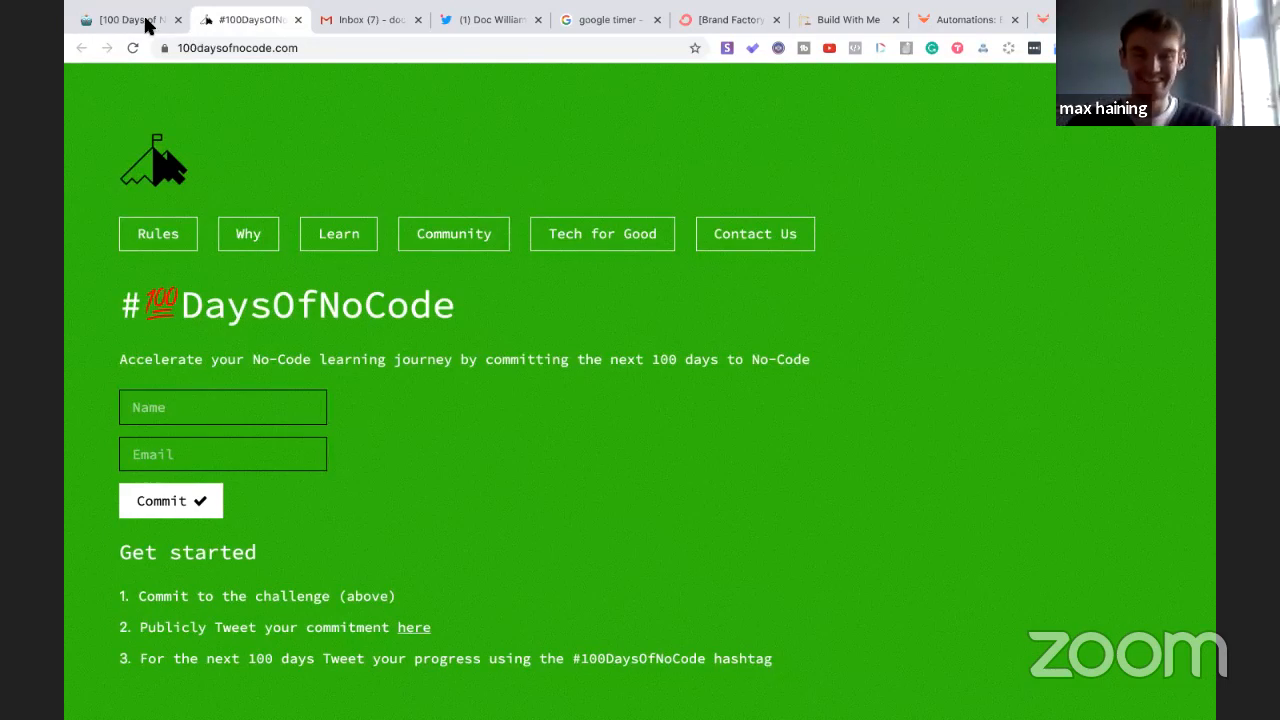
pyautogui.click(140, 20)
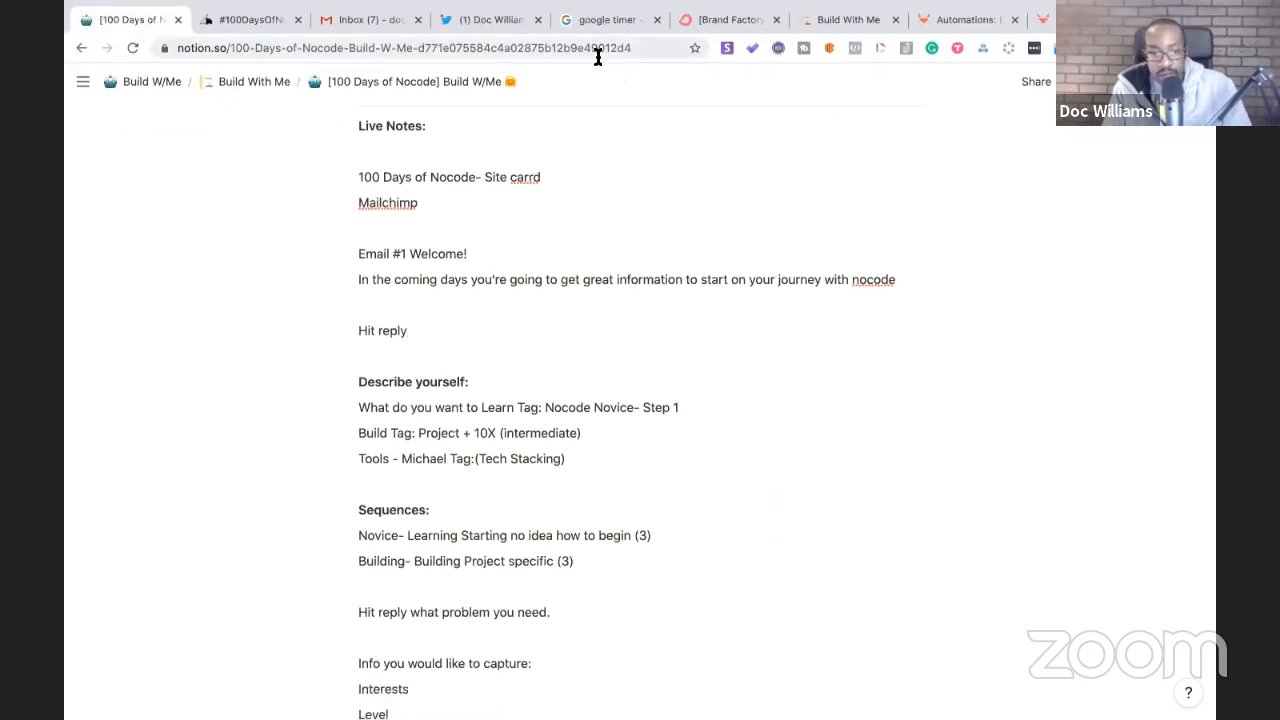
pyautogui.click(610, 21)
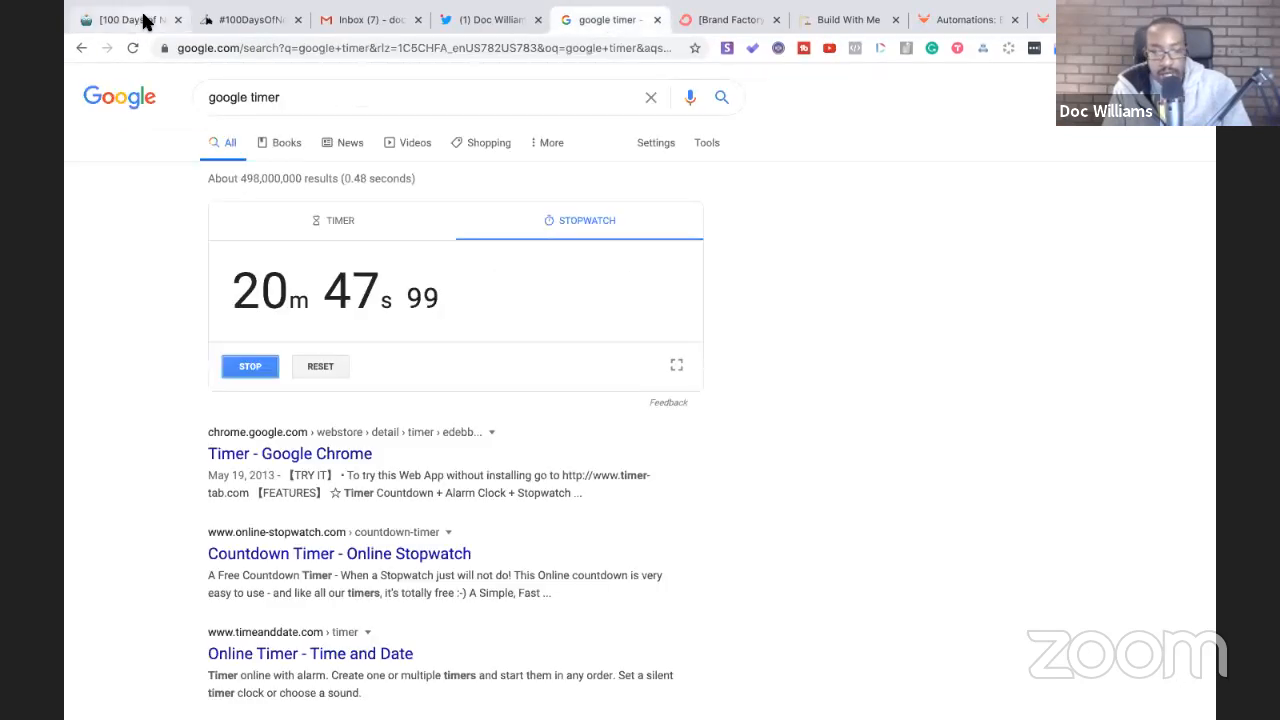
pyautogui.click(143, 20)
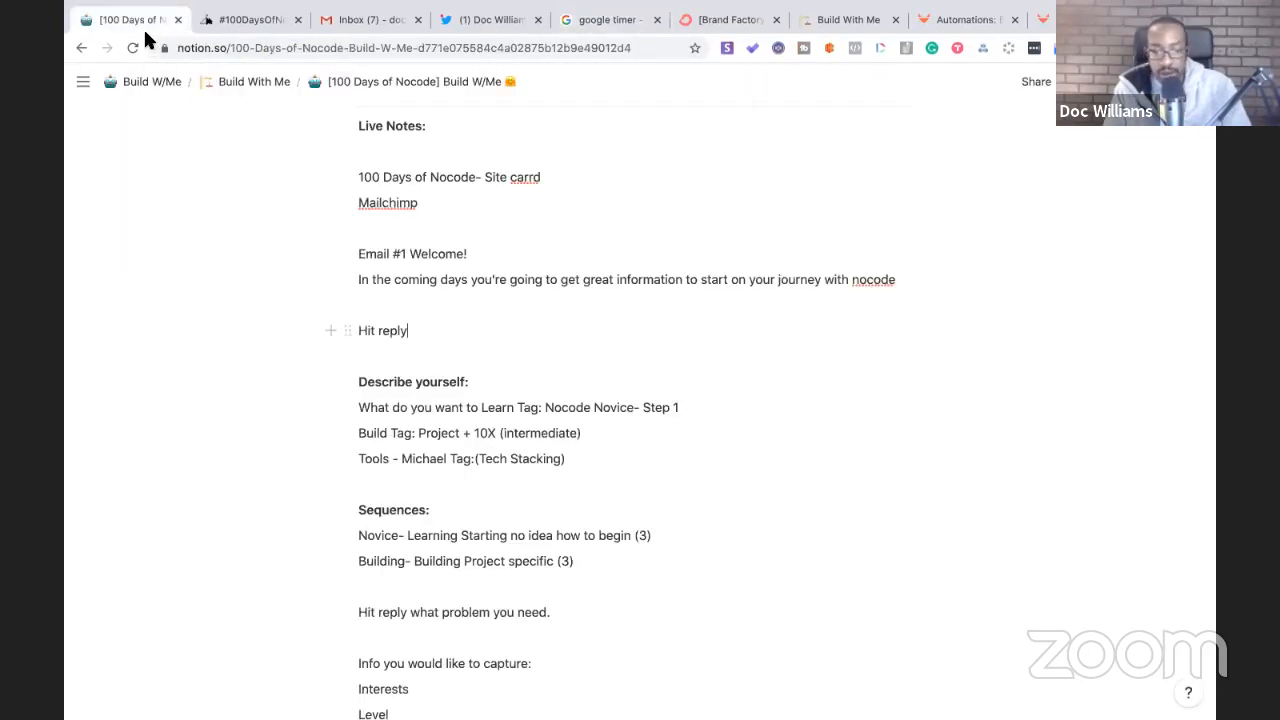
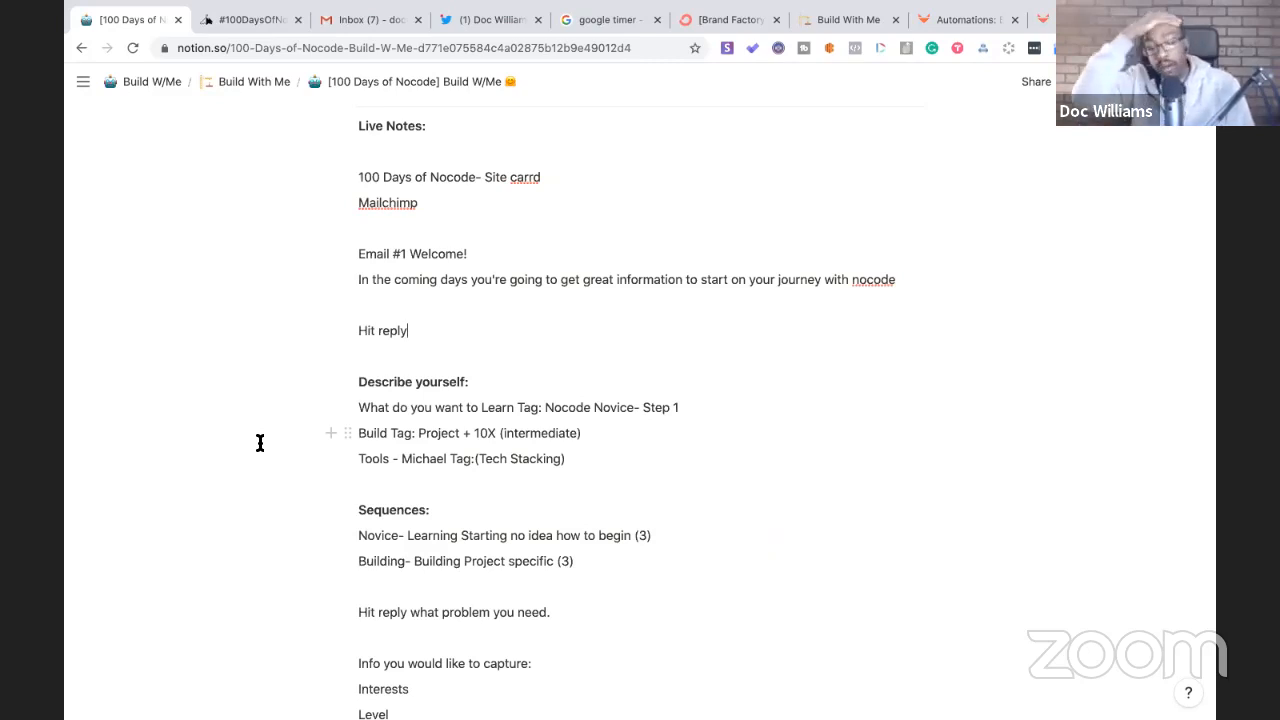
# - Add numbered lines 1, 2 and 3 under the Building sequence
pyautogui.click(575, 561)
pyautogui.press('Return')
pyautogui.write('1')
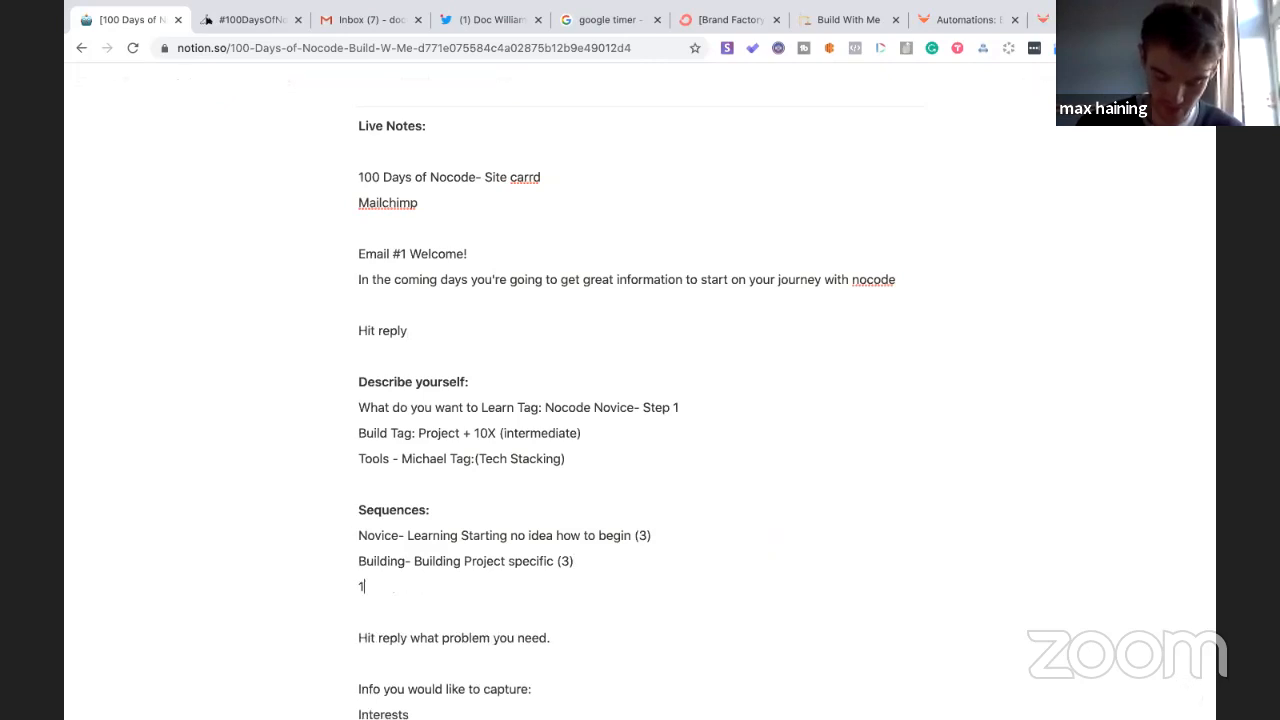
pyautogui.press('Return')
pyautogui.write('2')
pyautogui.press('Return')
pyautogui.write('3')
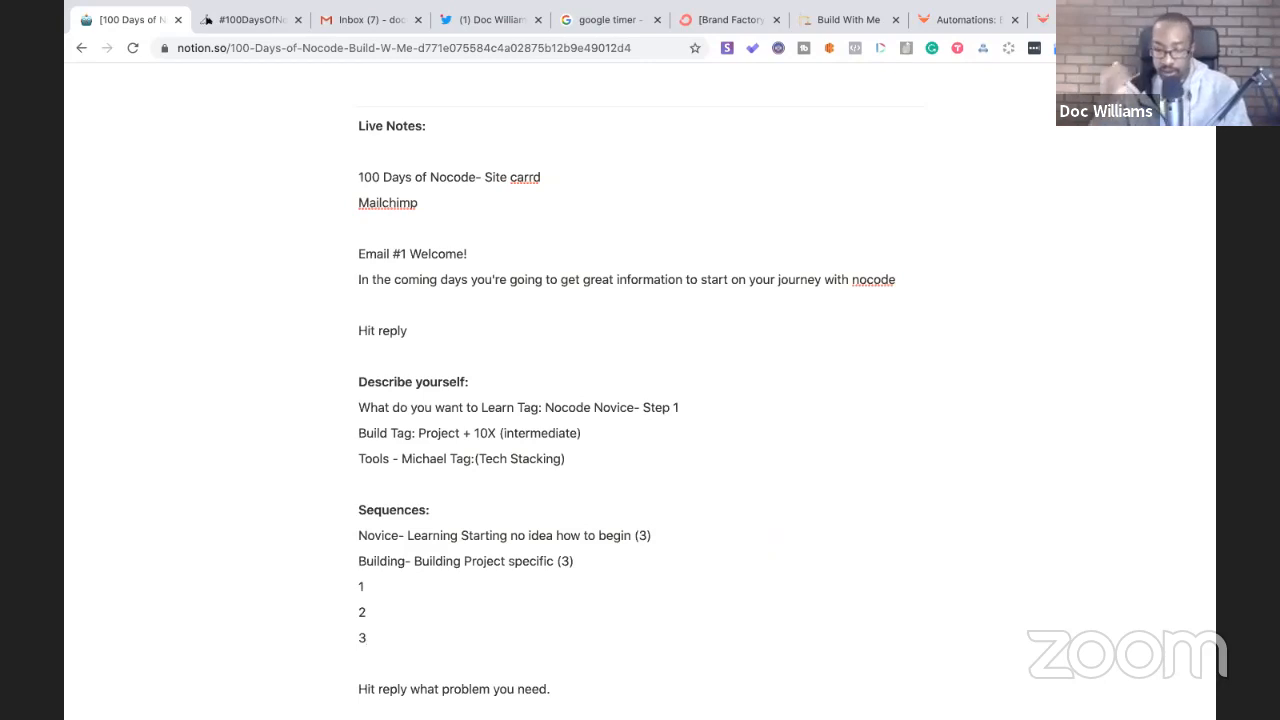
# - Describe step 1 as 'Form to fill out for build' and step 2 as a link to a team member
pyautogui.click(417, 586)
pyautogui.write('Form to fill out for')
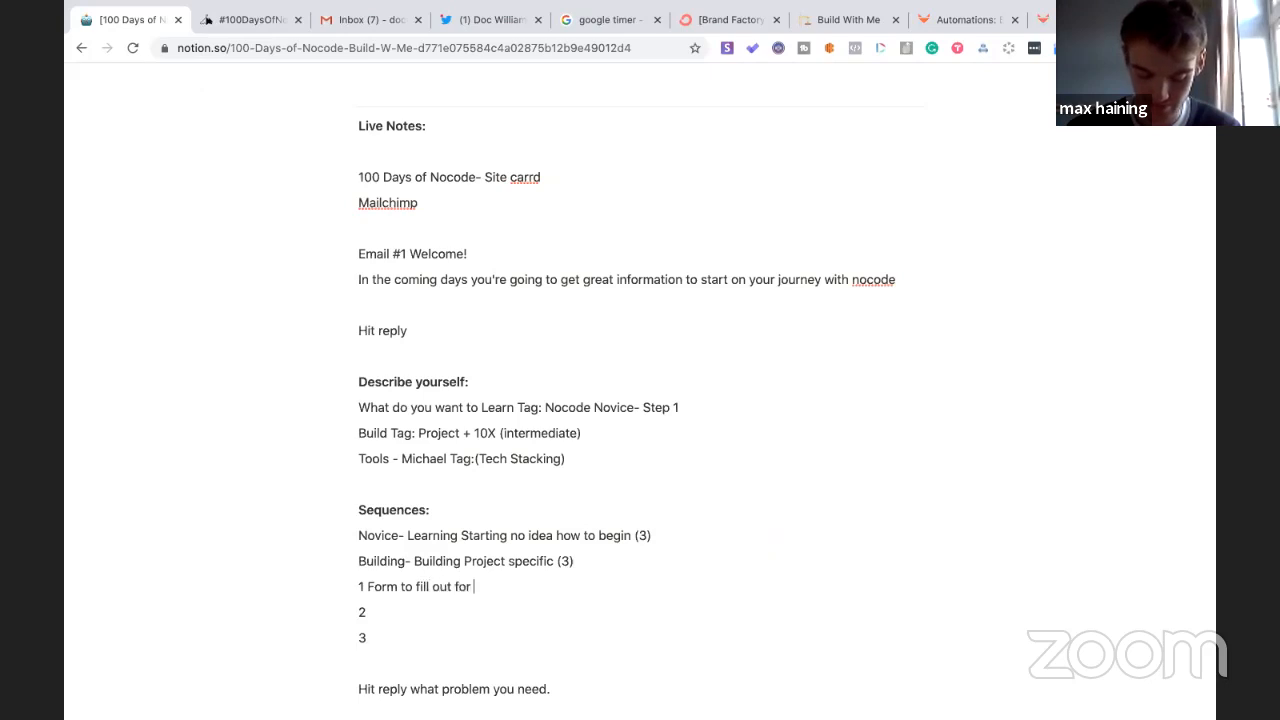
pyautogui.write(' build')
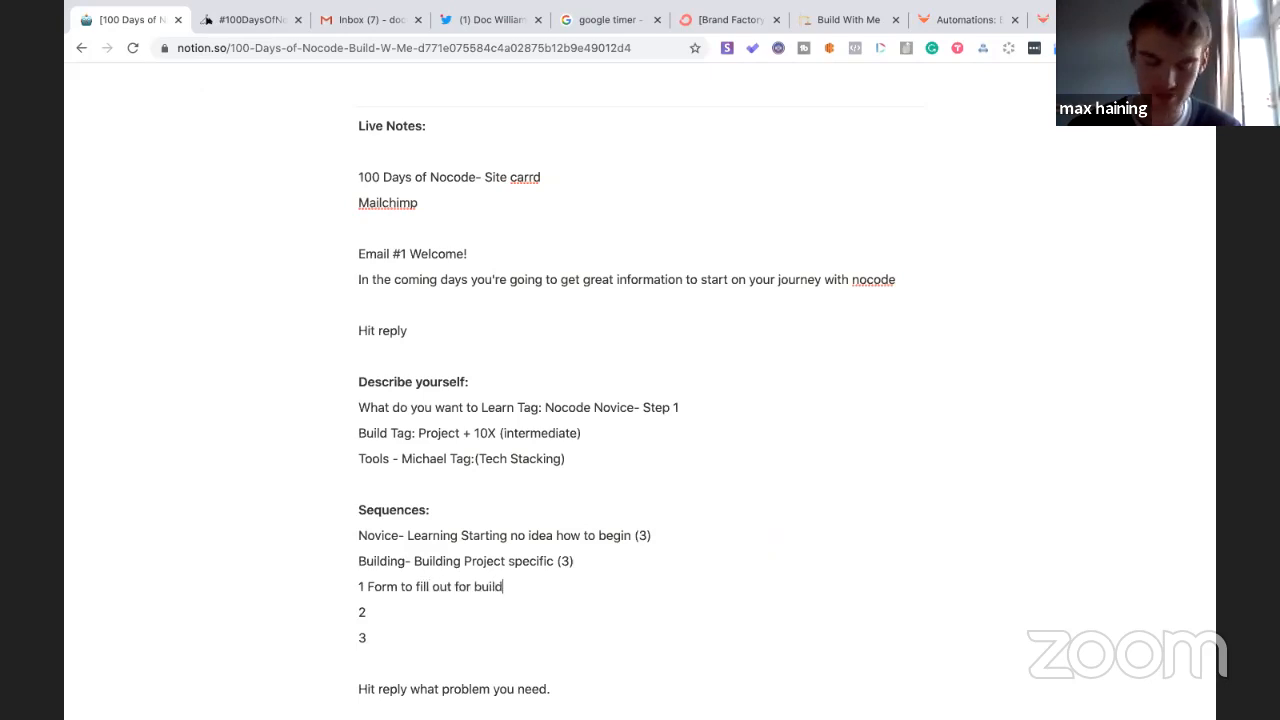
pyautogui.click(378, 610)
pyautogui.write('Lin')
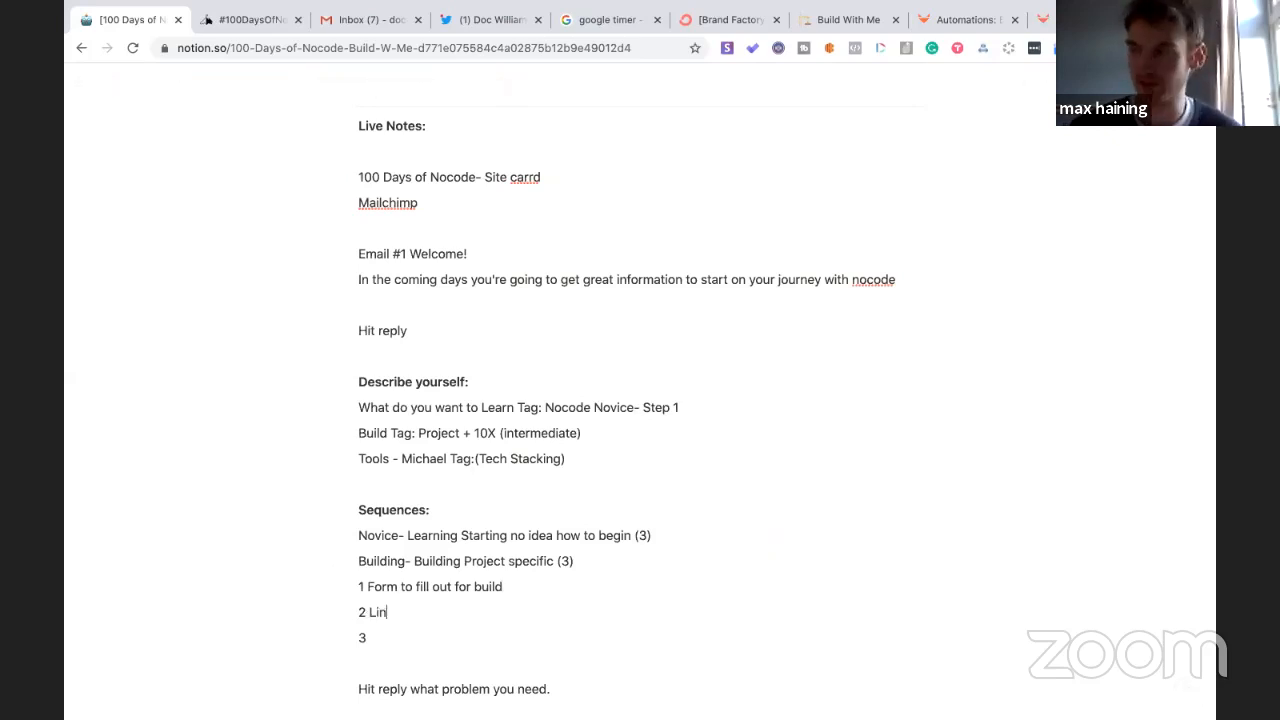
pyautogui.write('k to Michael')
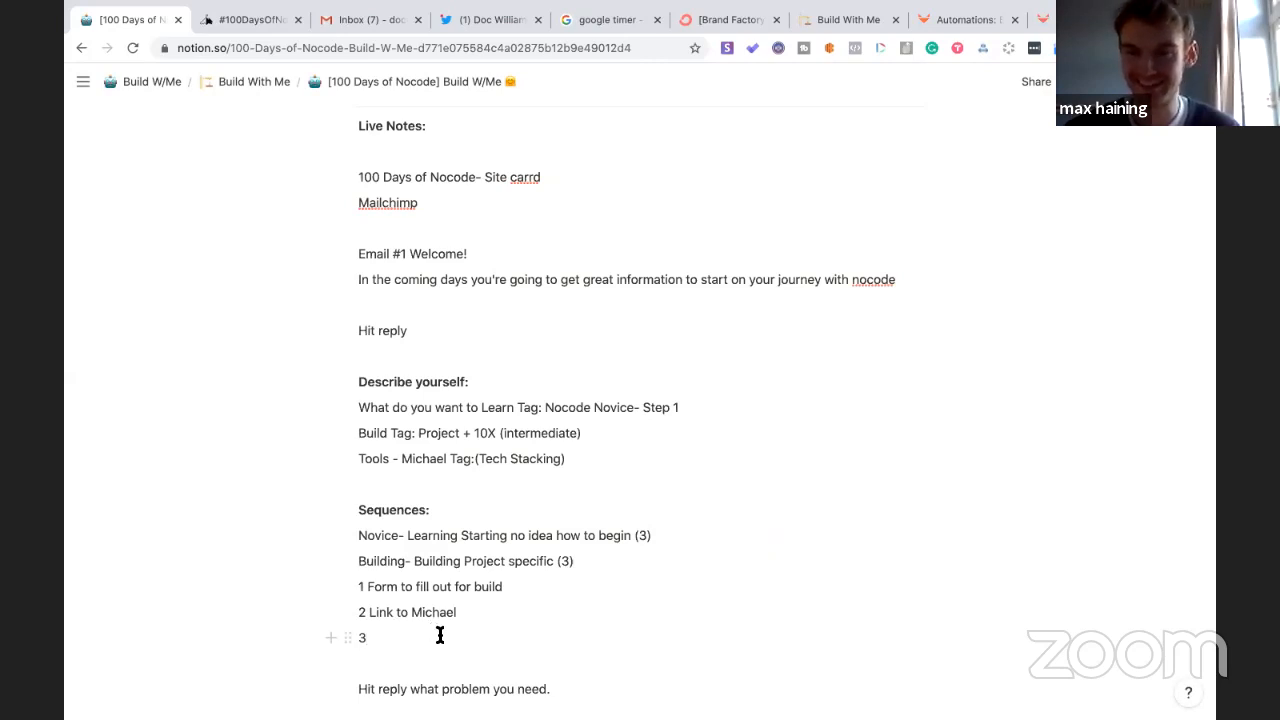
# - Append '(google forms to google sheets)' to step 1 and make step 3 'CTA to membership'
pyautogui.click(504, 586)
pyautogui.write('(')
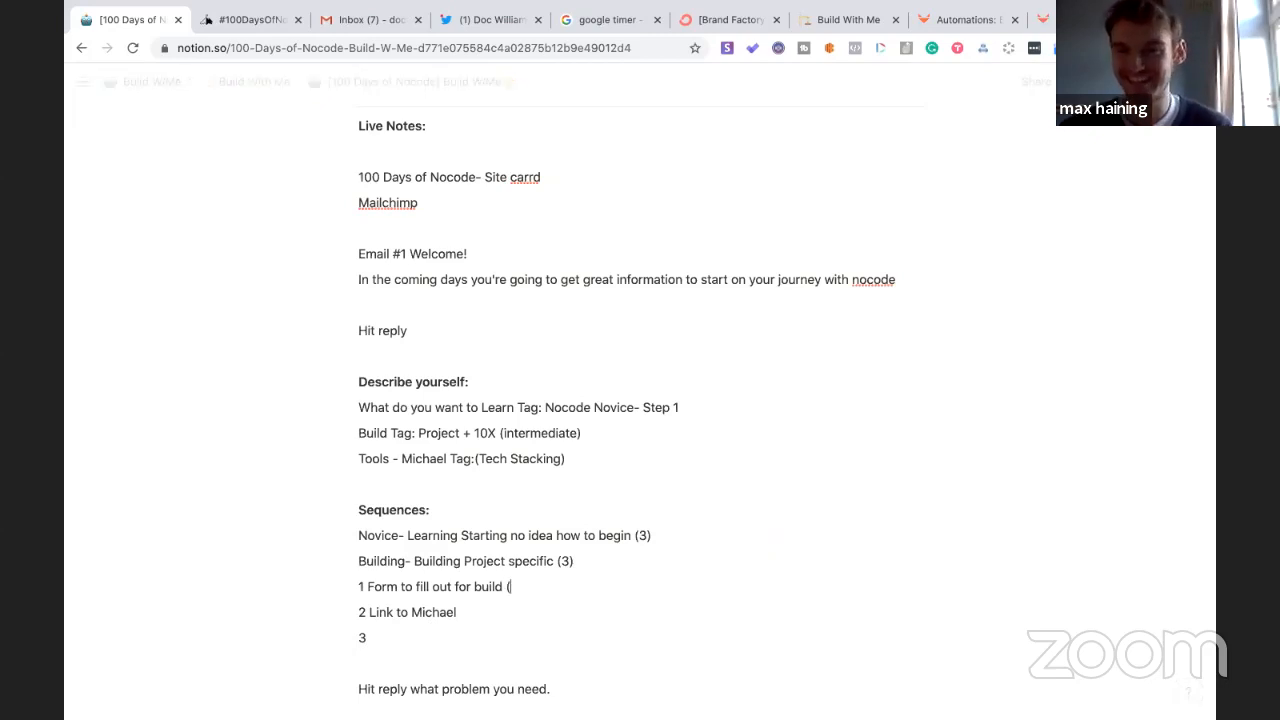
pyautogui.write('google form')
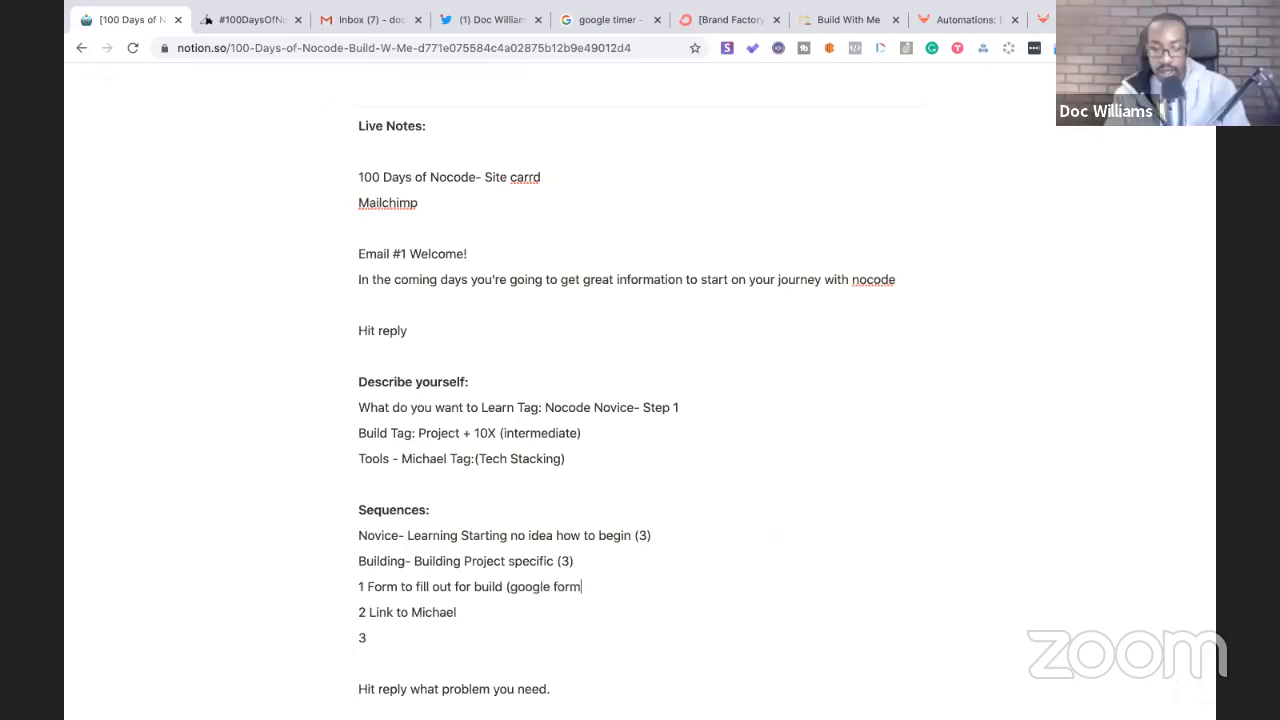
pyautogui.write('s to google s')
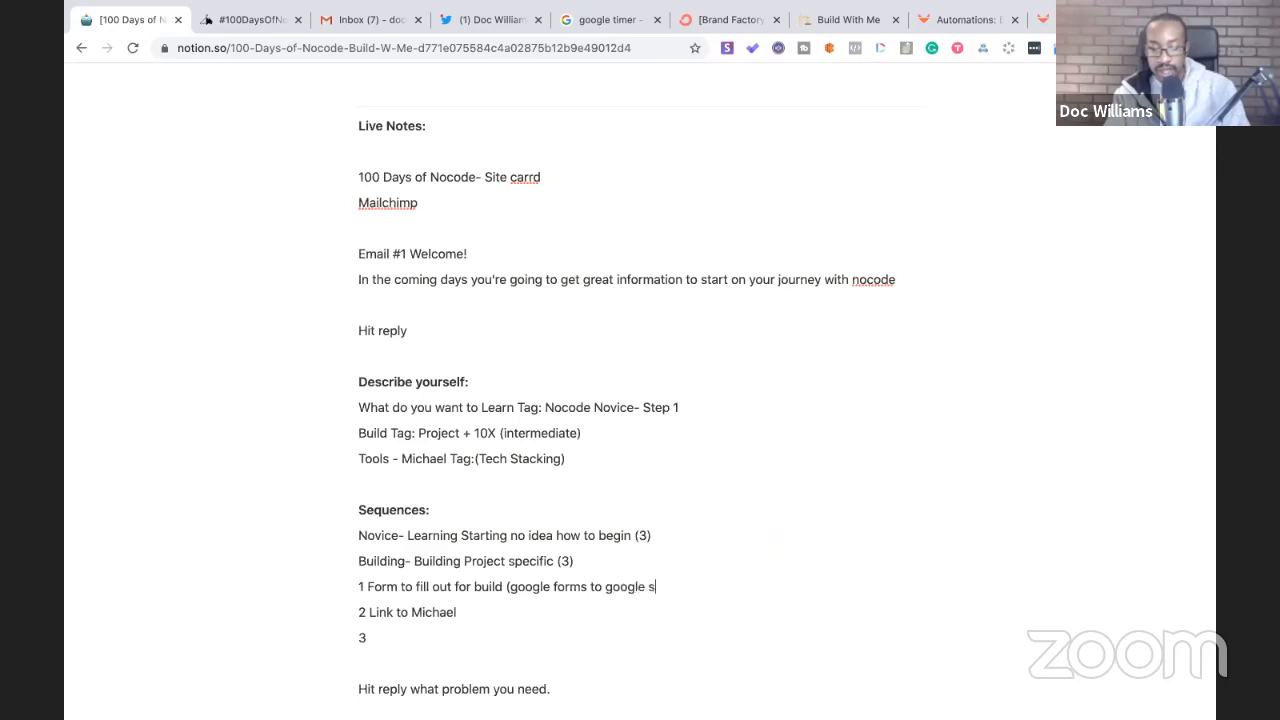
pyautogui.write('heets)')
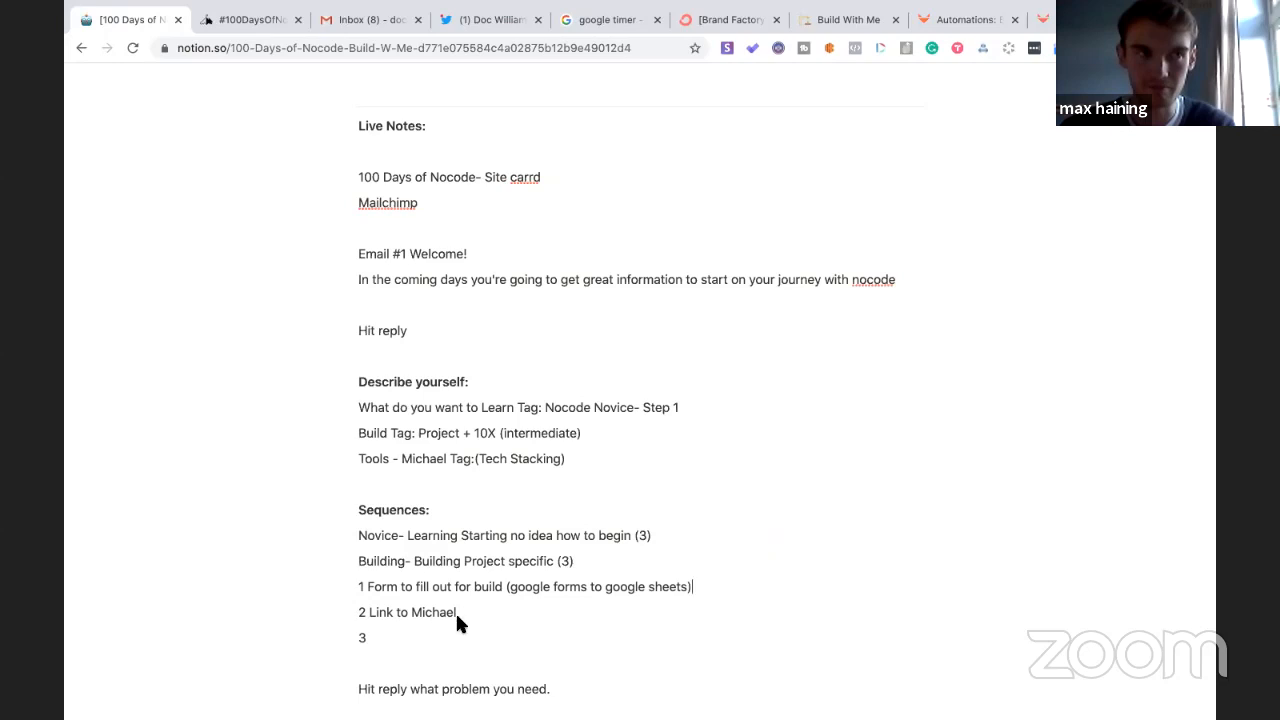
pyautogui.click(418, 632)
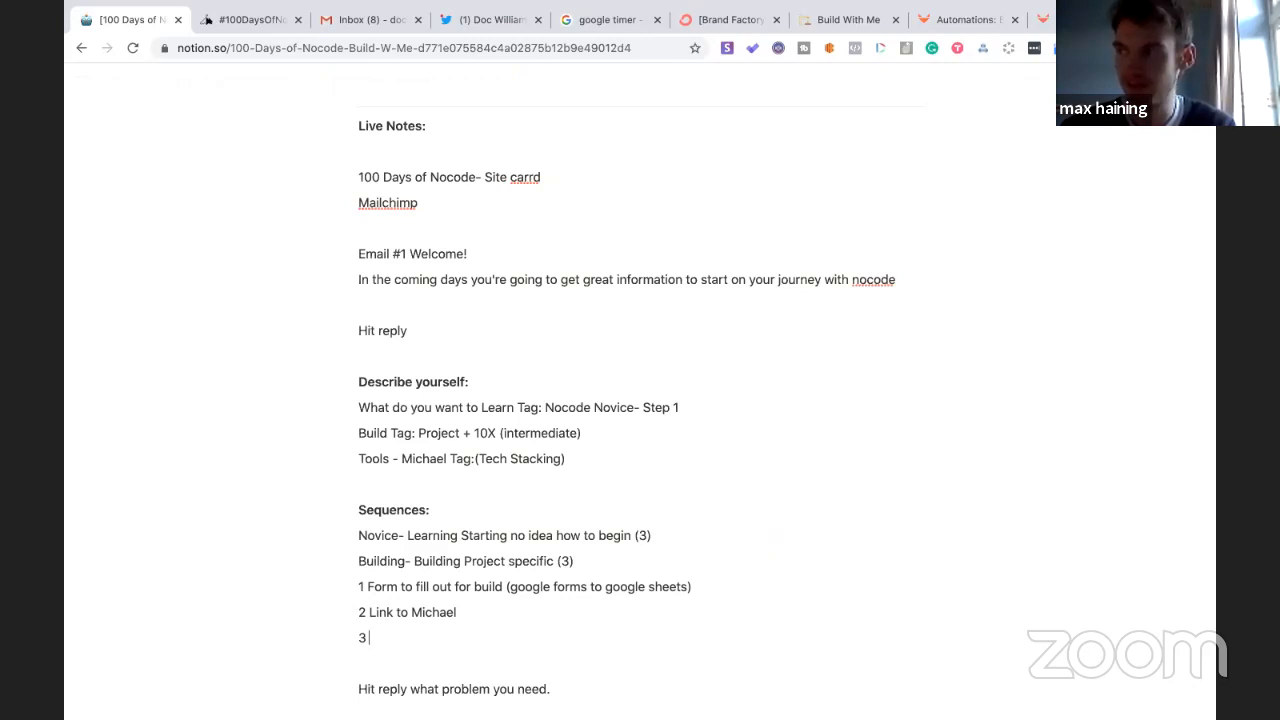
pyautogui.write('CTA')
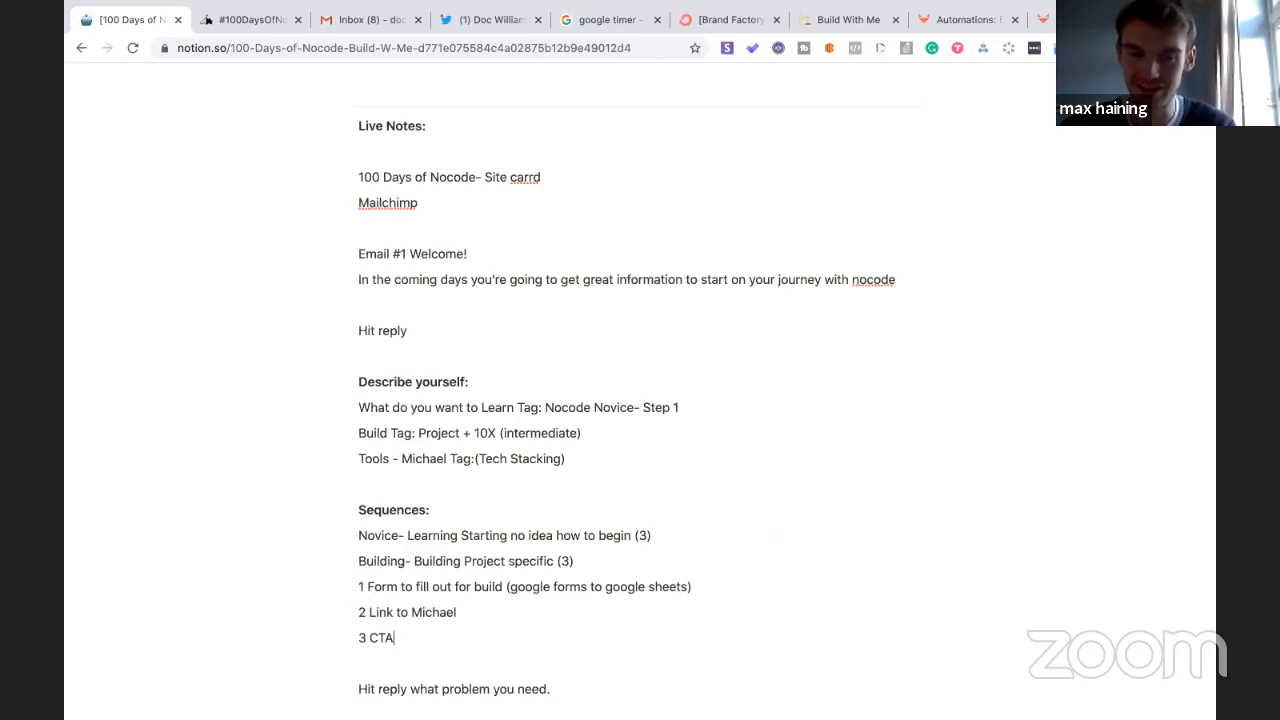
pyautogui.write(' to mem')
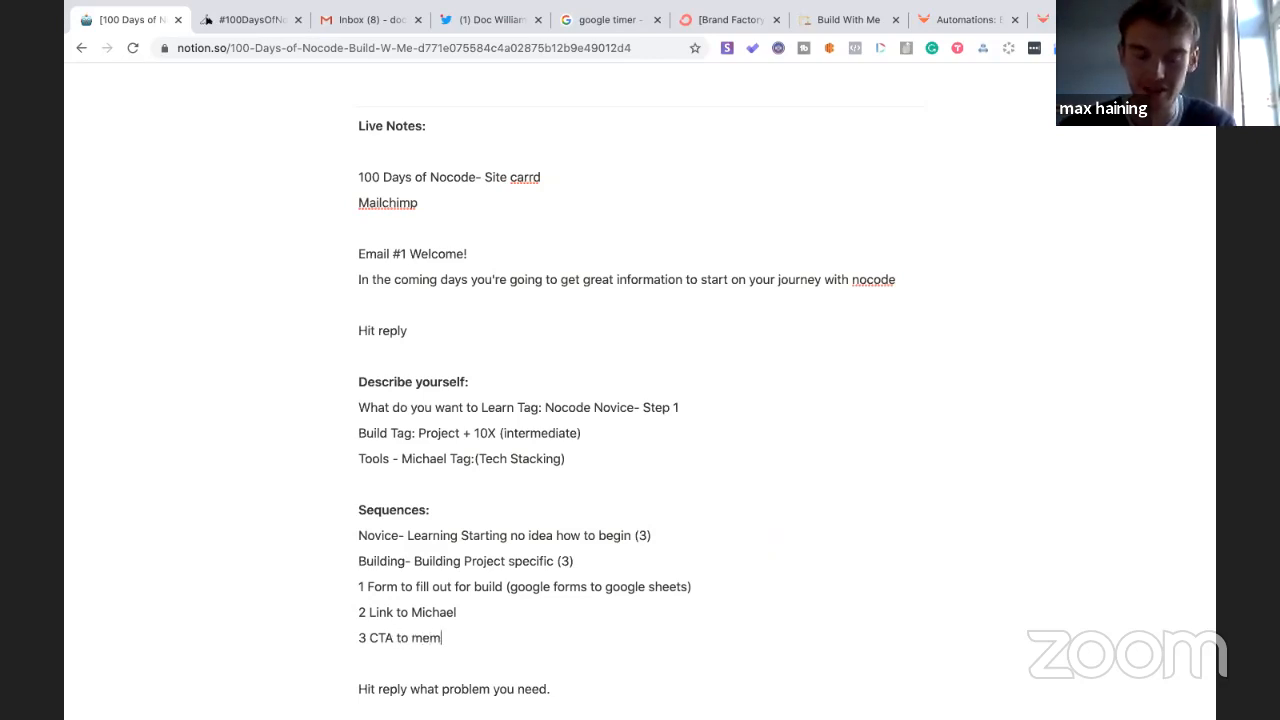
pyautogui.write('bership')
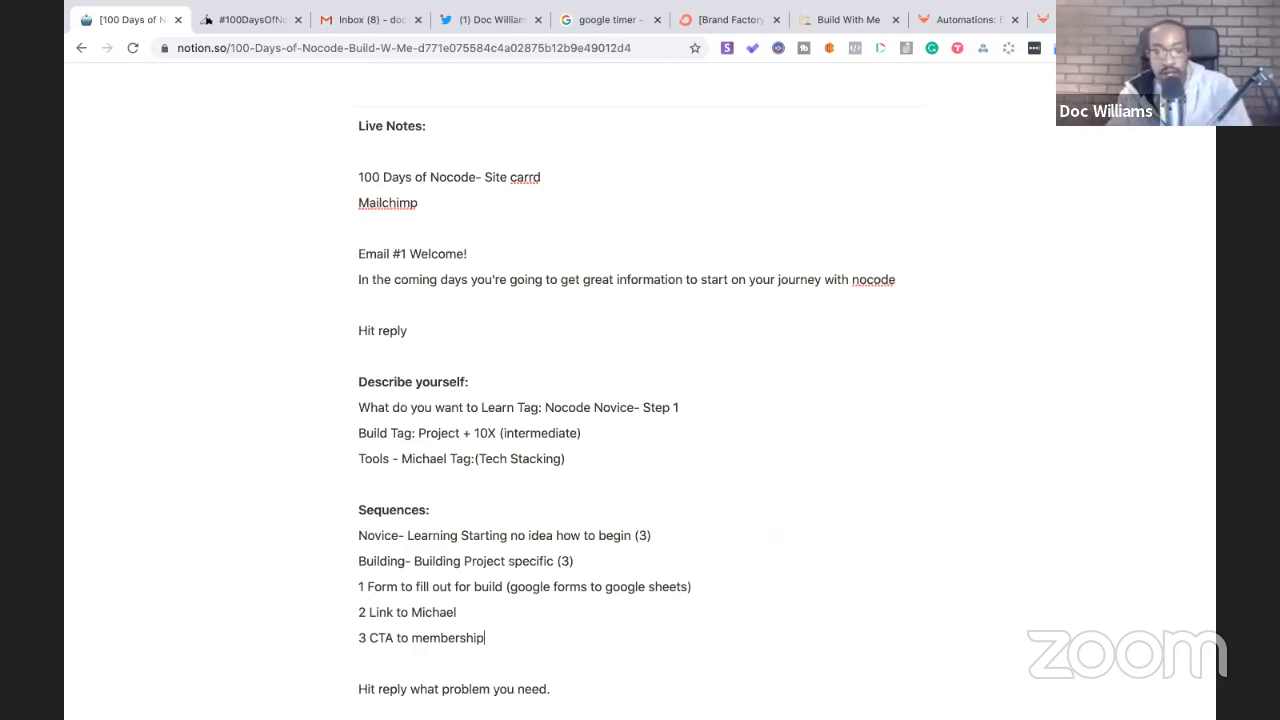
# - Under the Novice sequence, add step 1 'How do I get started (Hand holding)' plus lines 2 and 3
pyautogui.click(652, 535)
pyautogui.press('Return')
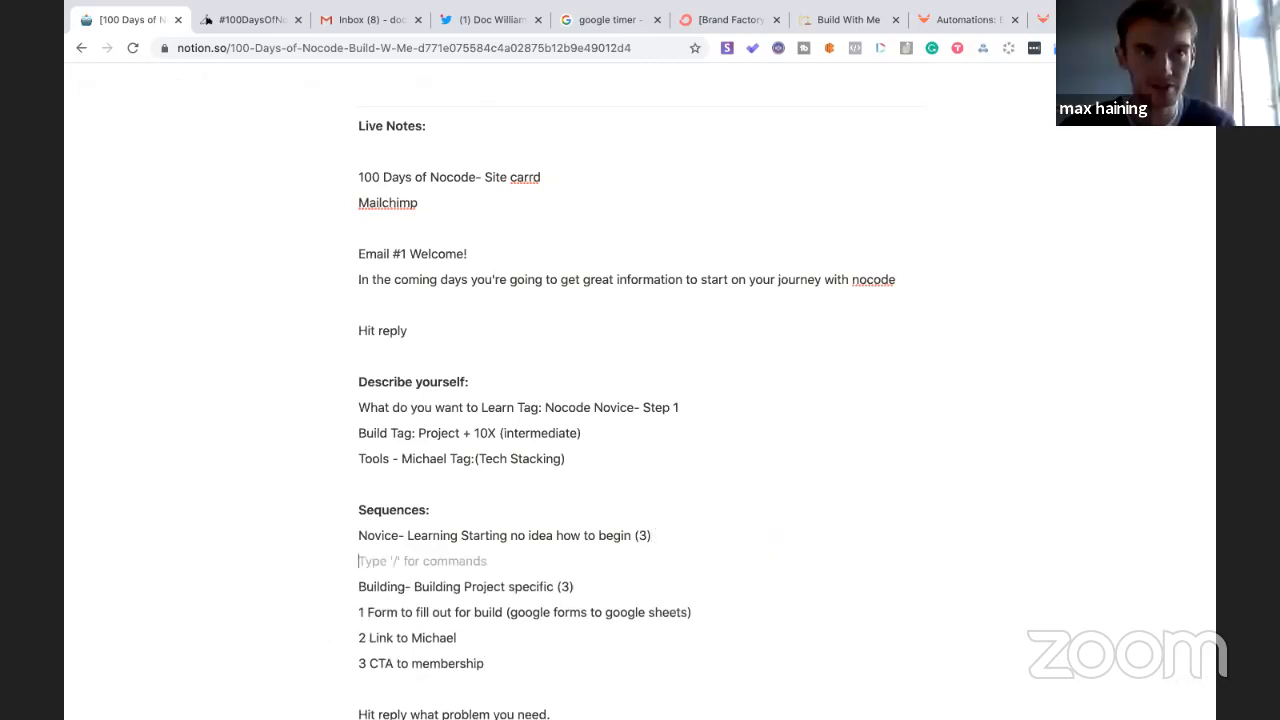
pyautogui.write('1')
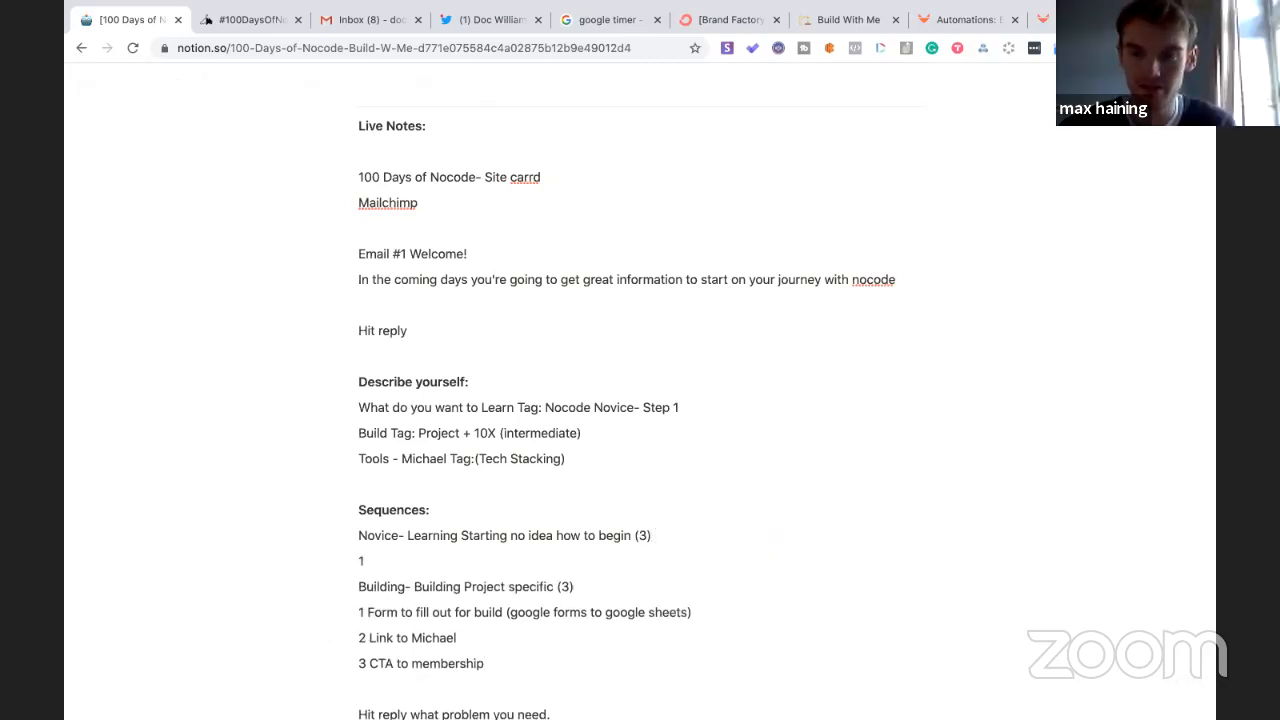
pyautogui.write(' How do ')
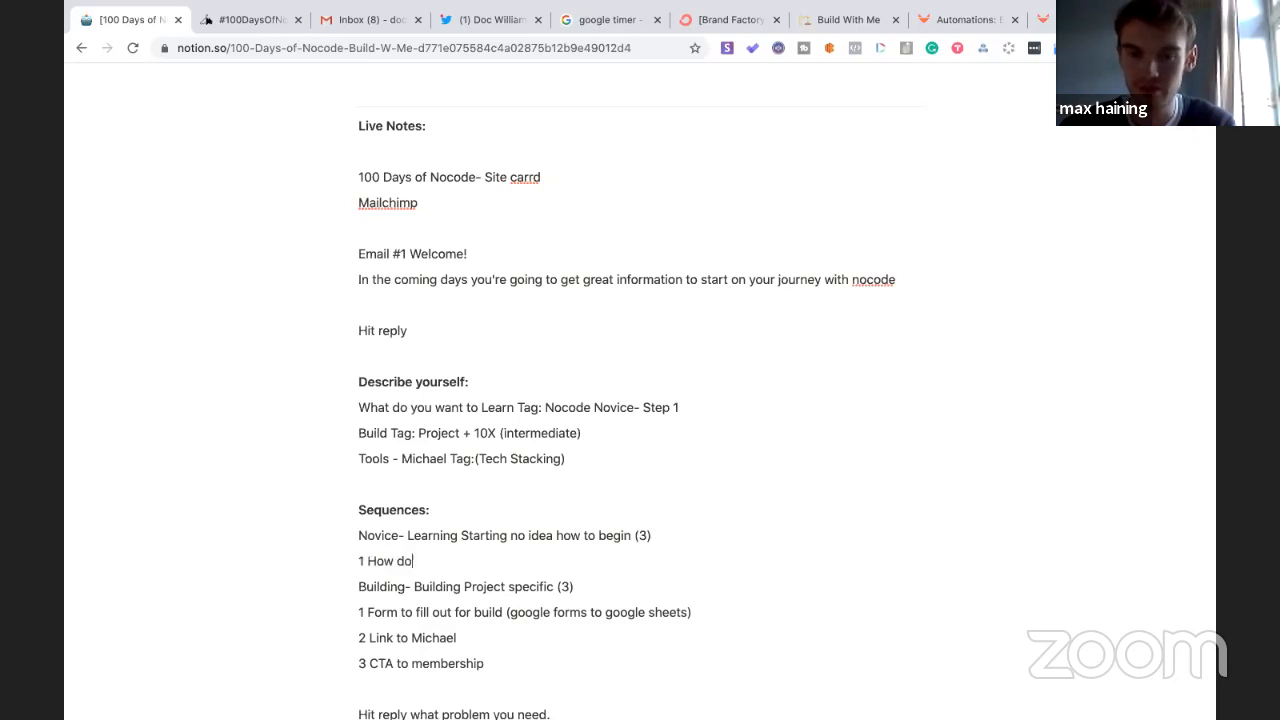
pyautogui.write('I get star')
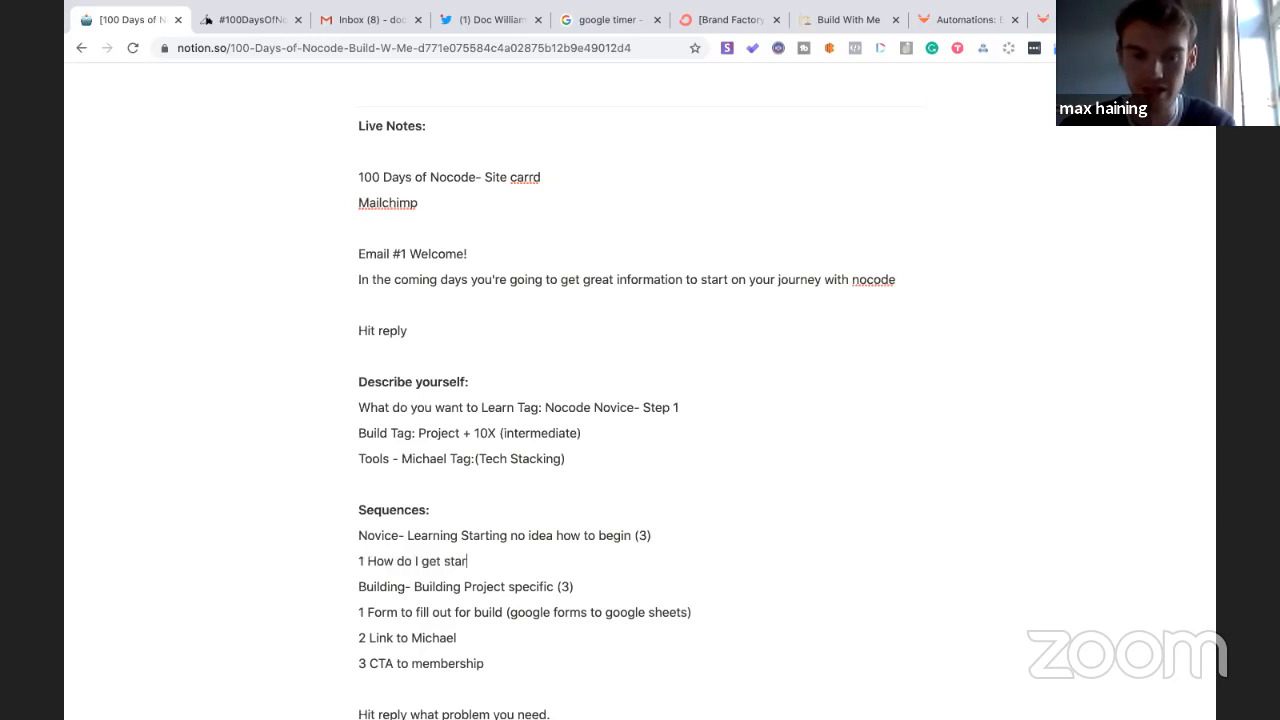
pyautogui.write('ted ')
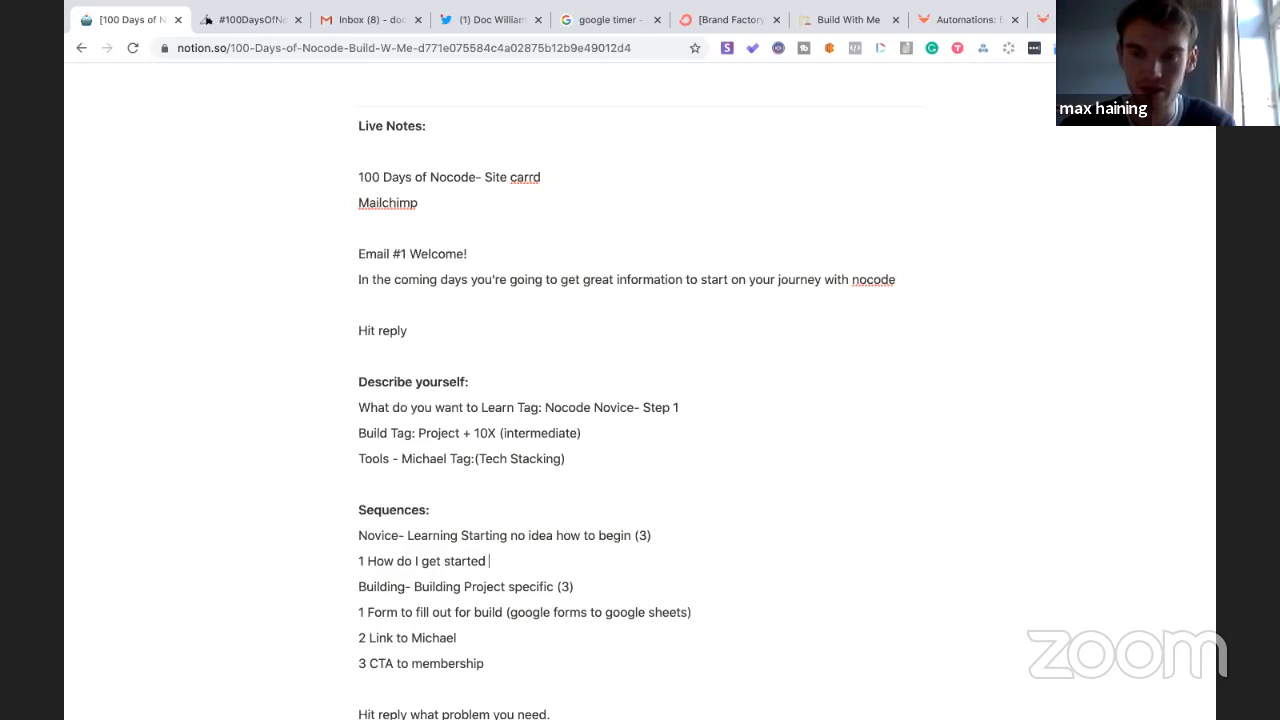
pyautogui.write('(Hand')
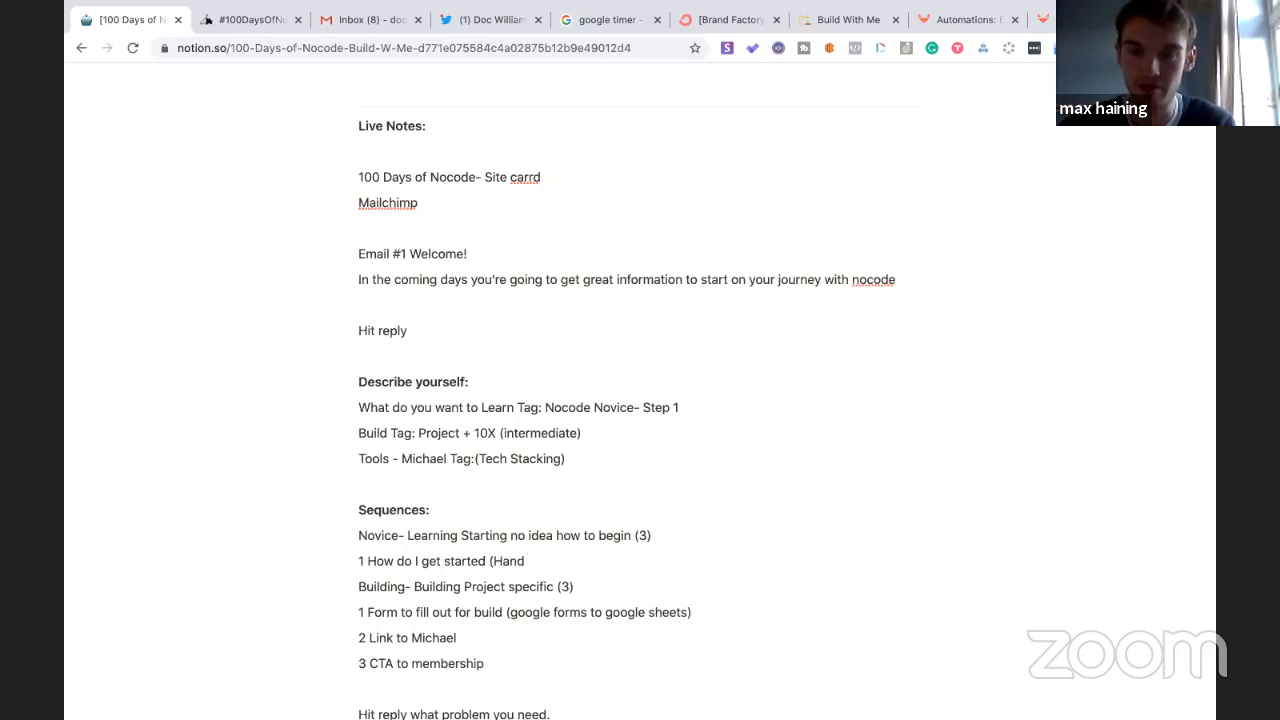
pyautogui.write(' hol')
pyautogui.write('ding')
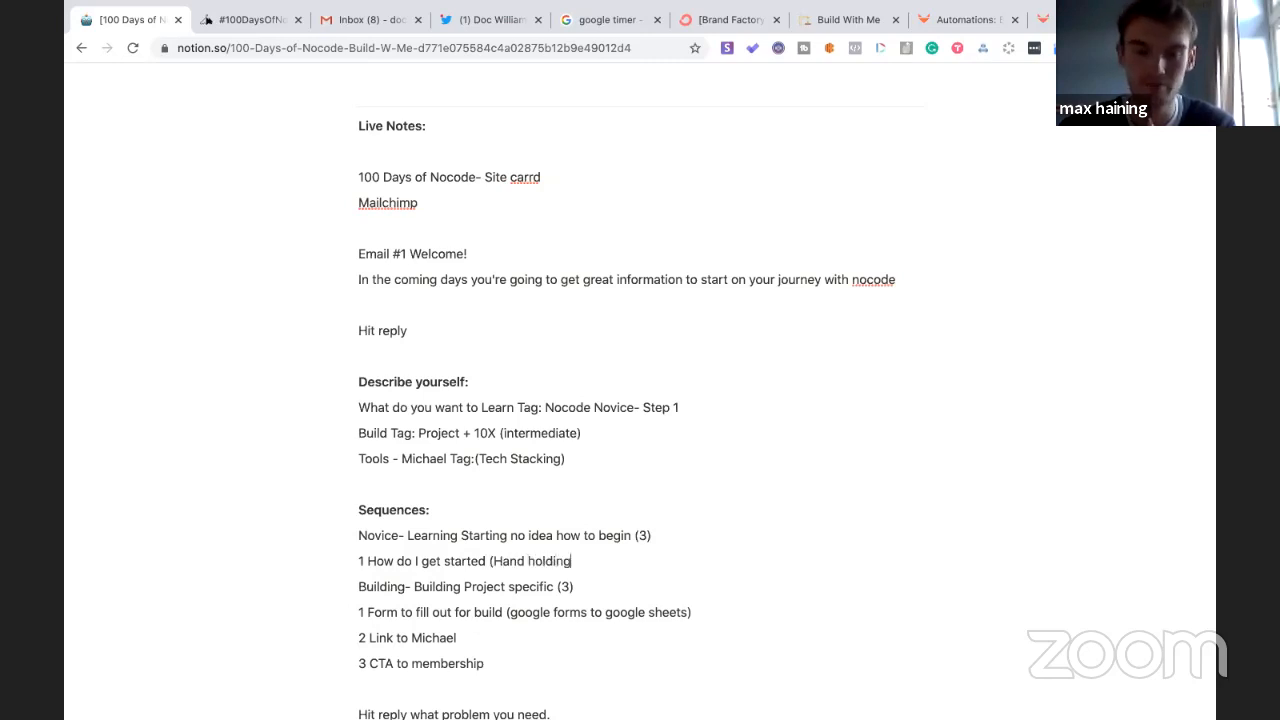
pyautogui.write(')')
pyautogui.press('Return')
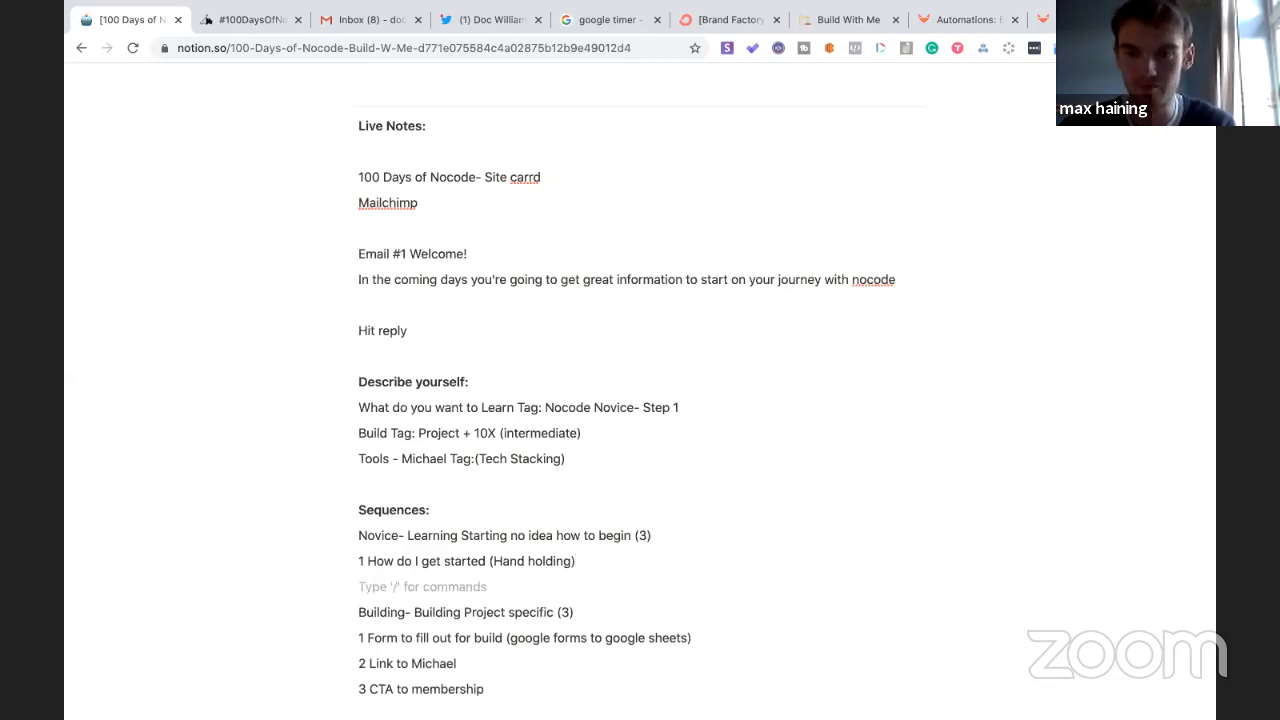
pyautogui.write('2')
pyautogui.press('Return')
pyautogui.write('3')
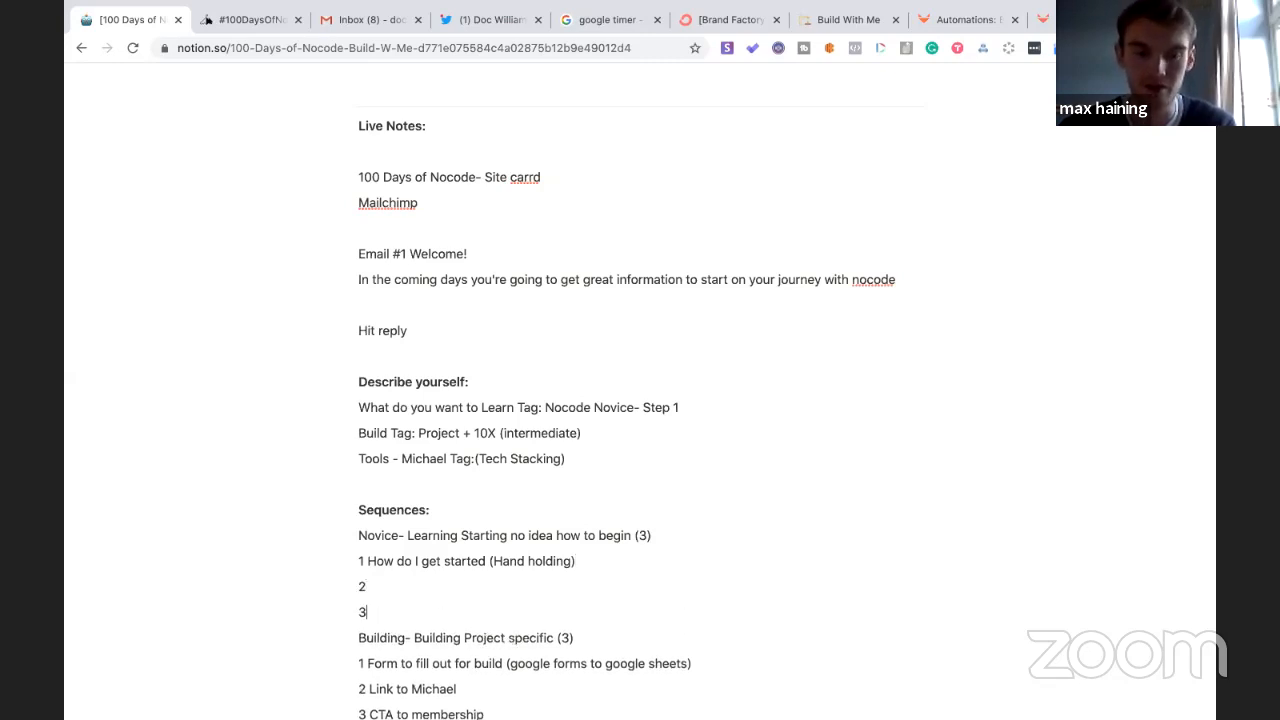
pyautogui.press('Return')
# - Name Novice step 2 'Resources' and step 3 'Roadmap- Choose your own adventure'
pyautogui.scroll(-2, 960, 417)
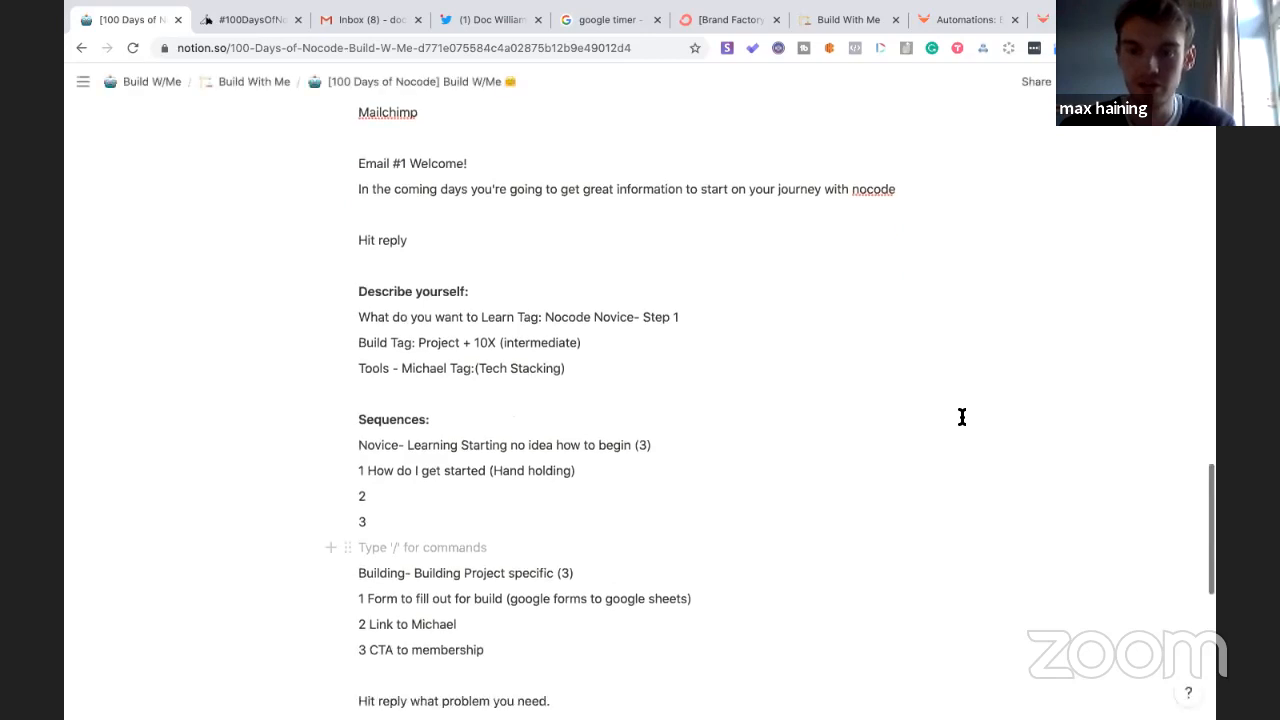
pyautogui.click(390, 480)
pyautogui.write('Reso')
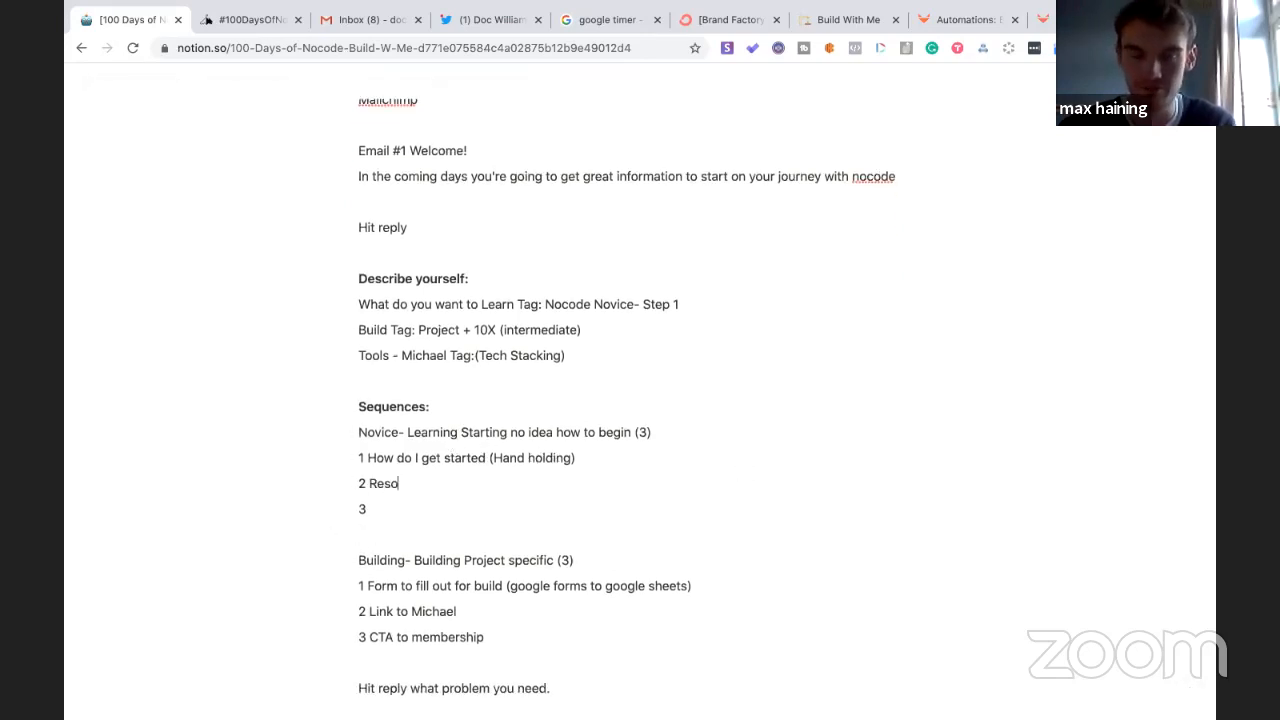
pyautogui.write('urces')
pyautogui.click(379, 513)
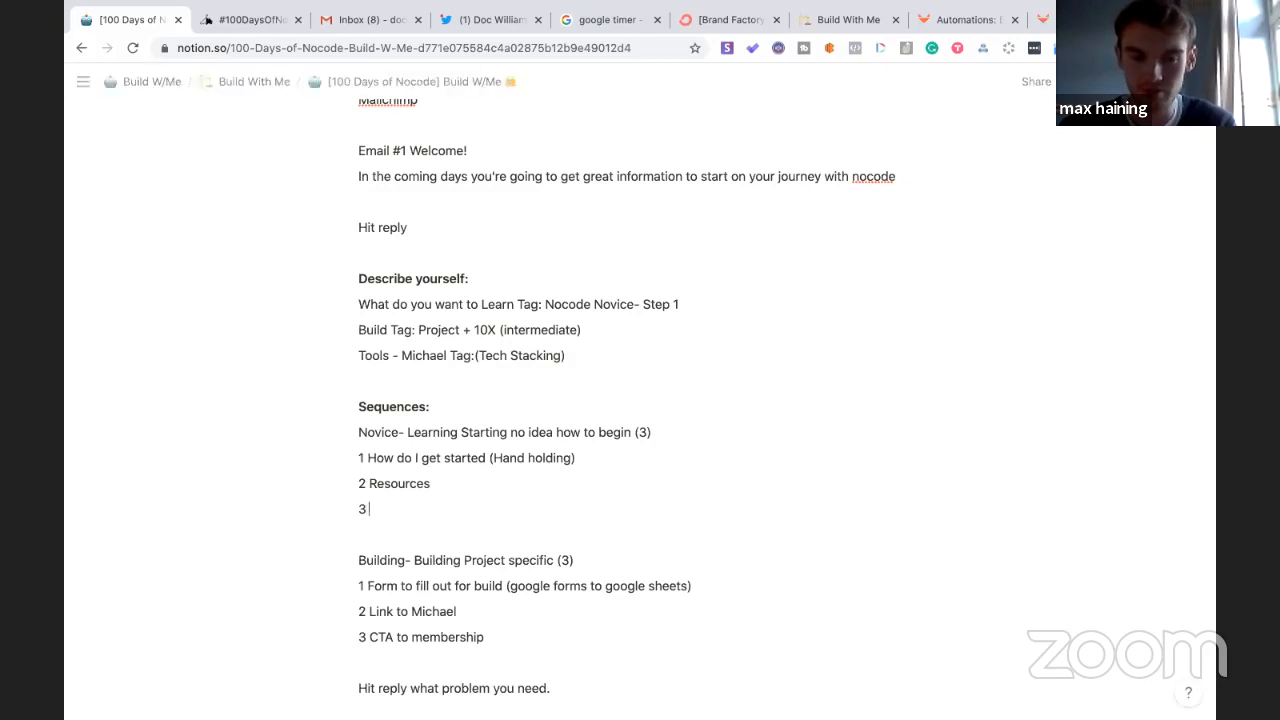
pyautogui.write('Road')
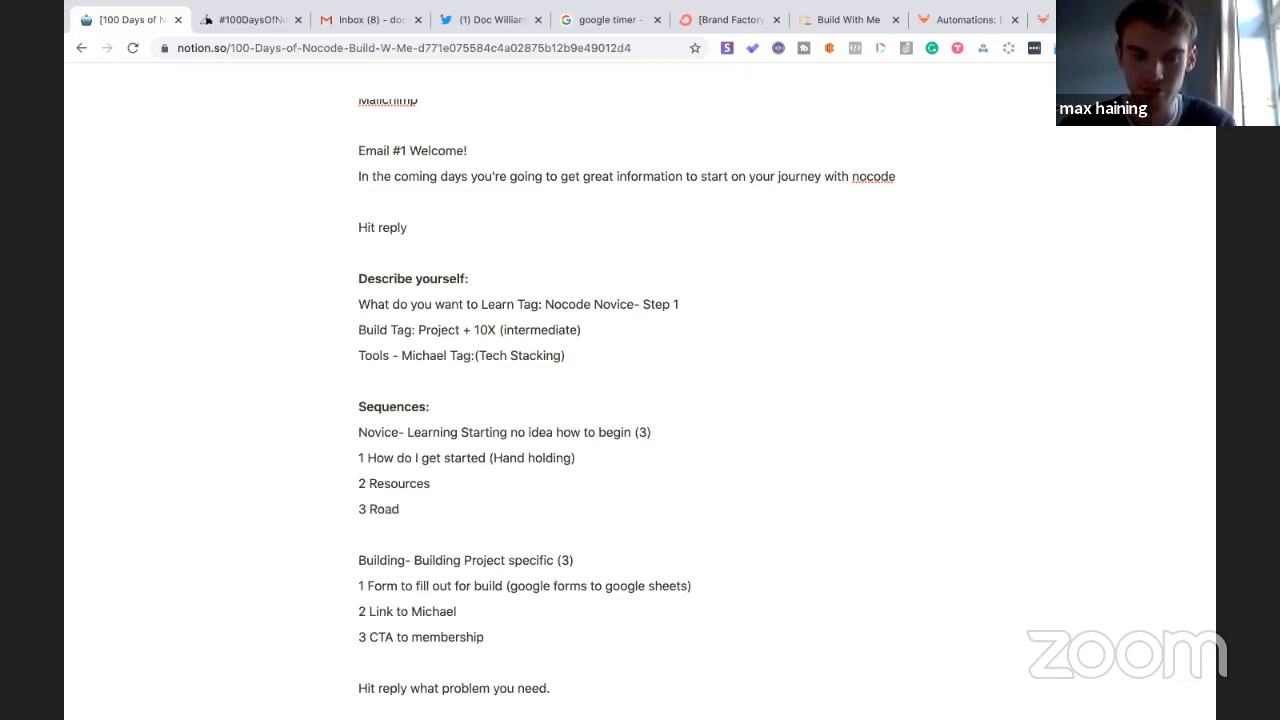
pyautogui.write('map- Choose your own adventure (tou')
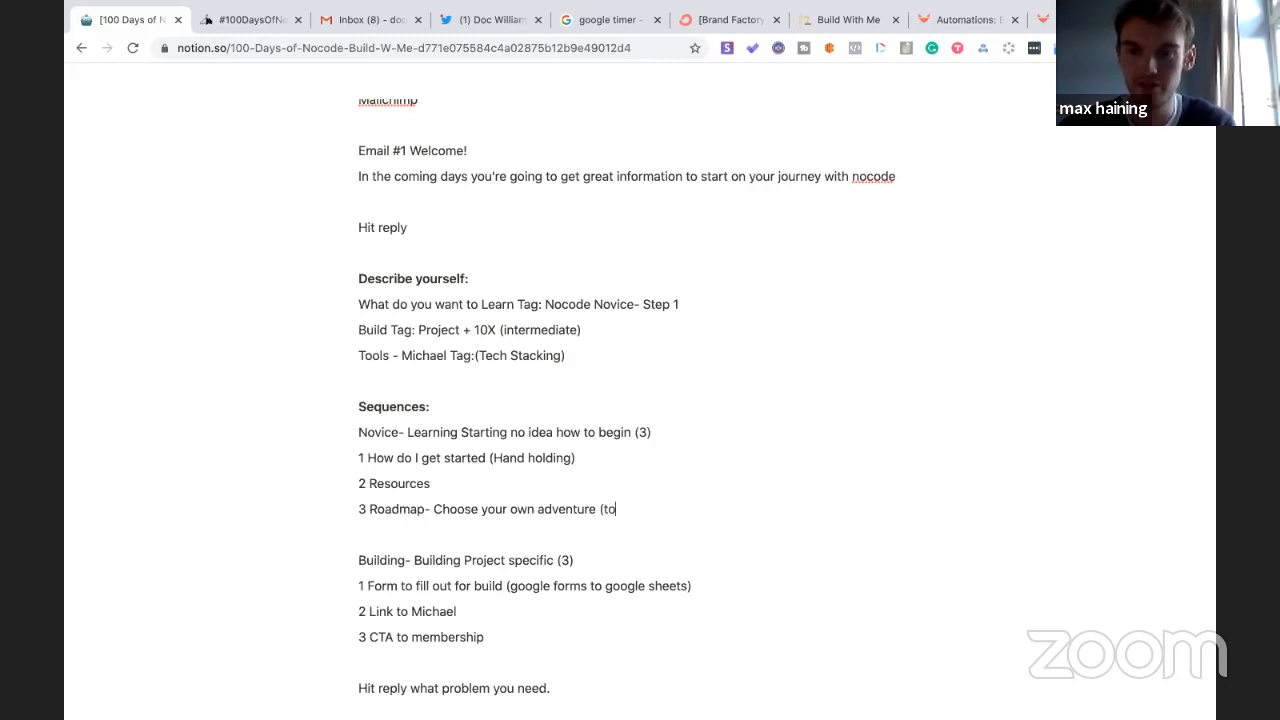
pyautogui.press('BackSpace')
pyautogui.press('BackSpace')
pyautogui.press('BackSpace')
pyautogui.press('BackSpace')
pyautogui.press('BackSpace')
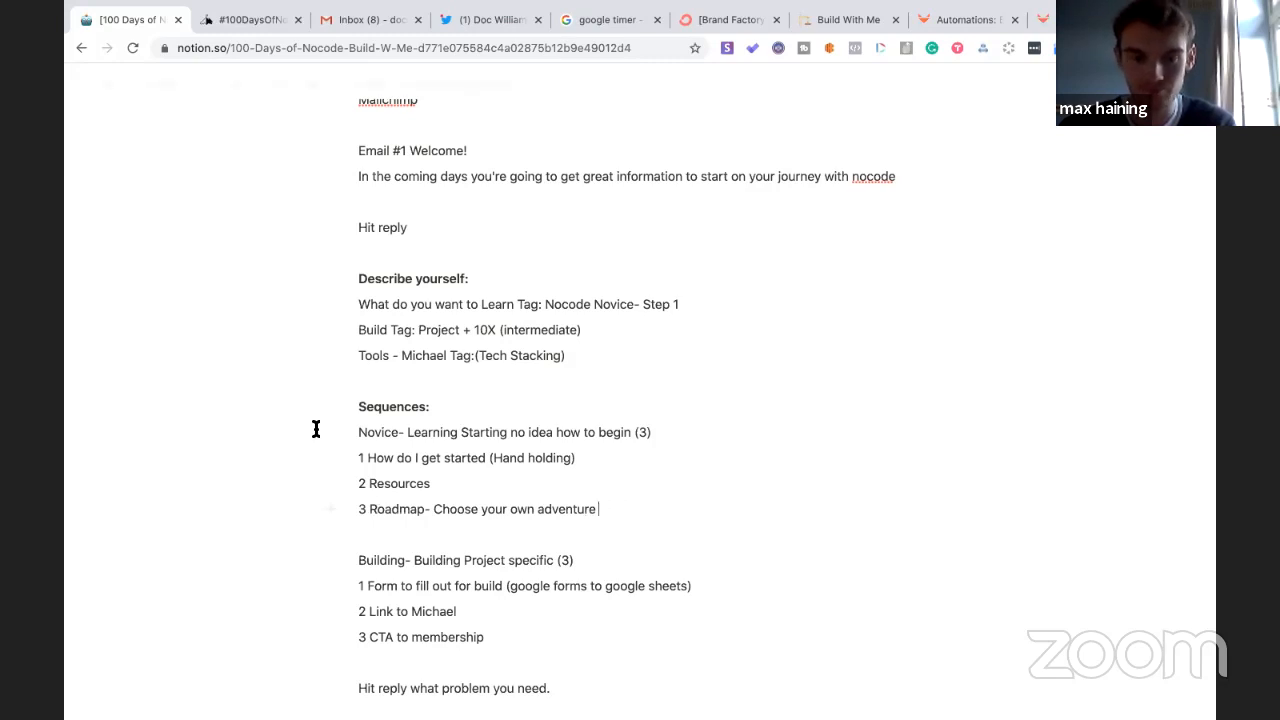
# - Annotate Resources with '(brief tour) Key landmarks' and Roadmap with '(full map)'
pyautogui.click(441, 482)
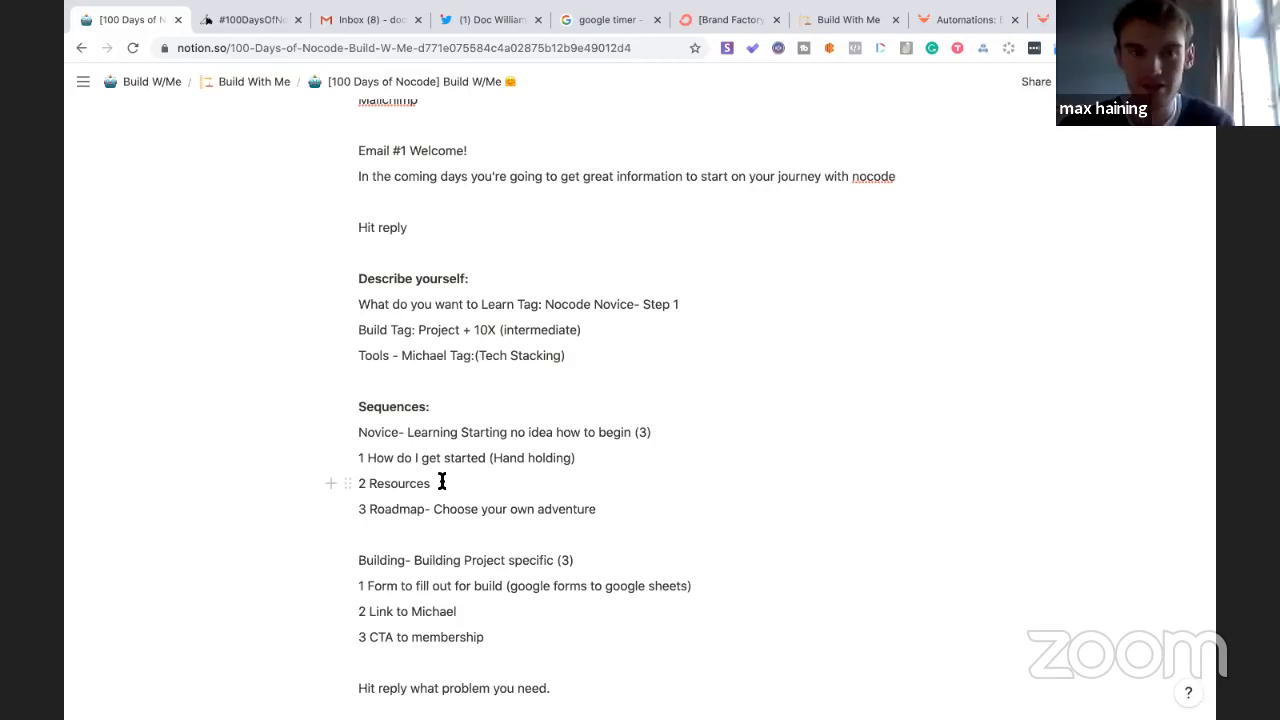
pyautogui.write('(')
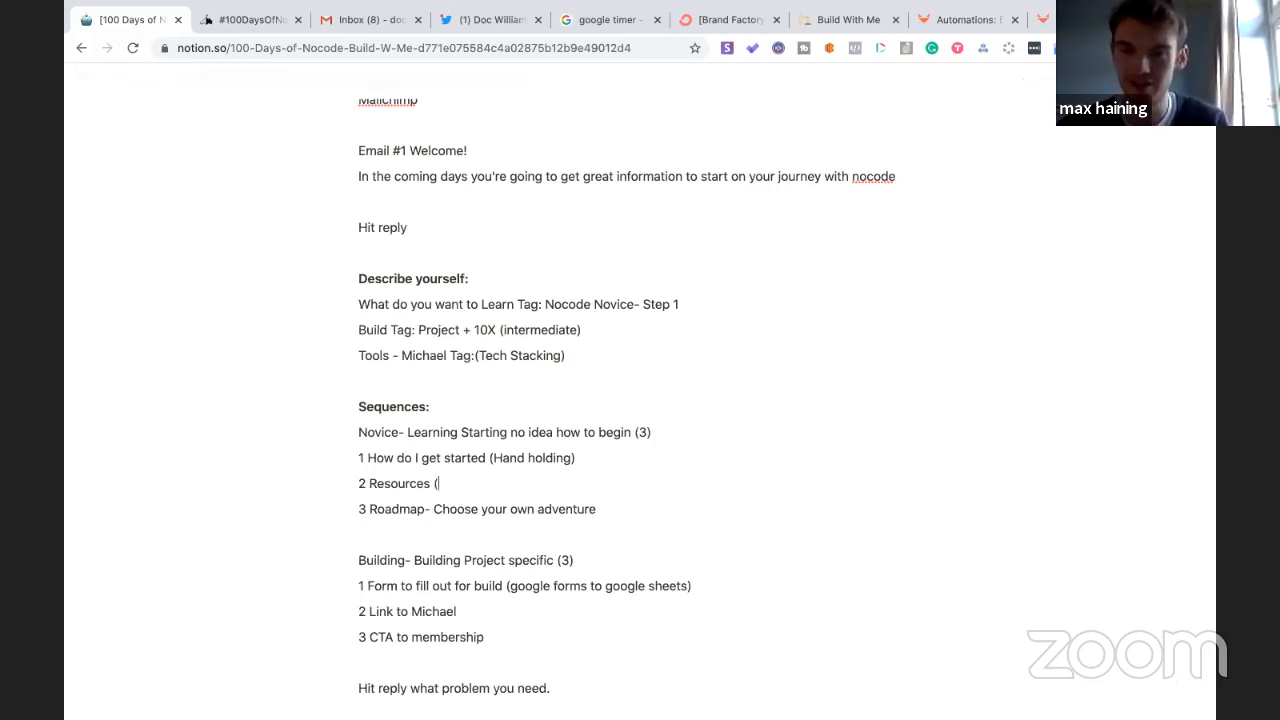
pyautogui.click(623, 509)
pyautogui.write('(full map)')
pyautogui.click(520, 483)
pyautogui.write('brief tour')
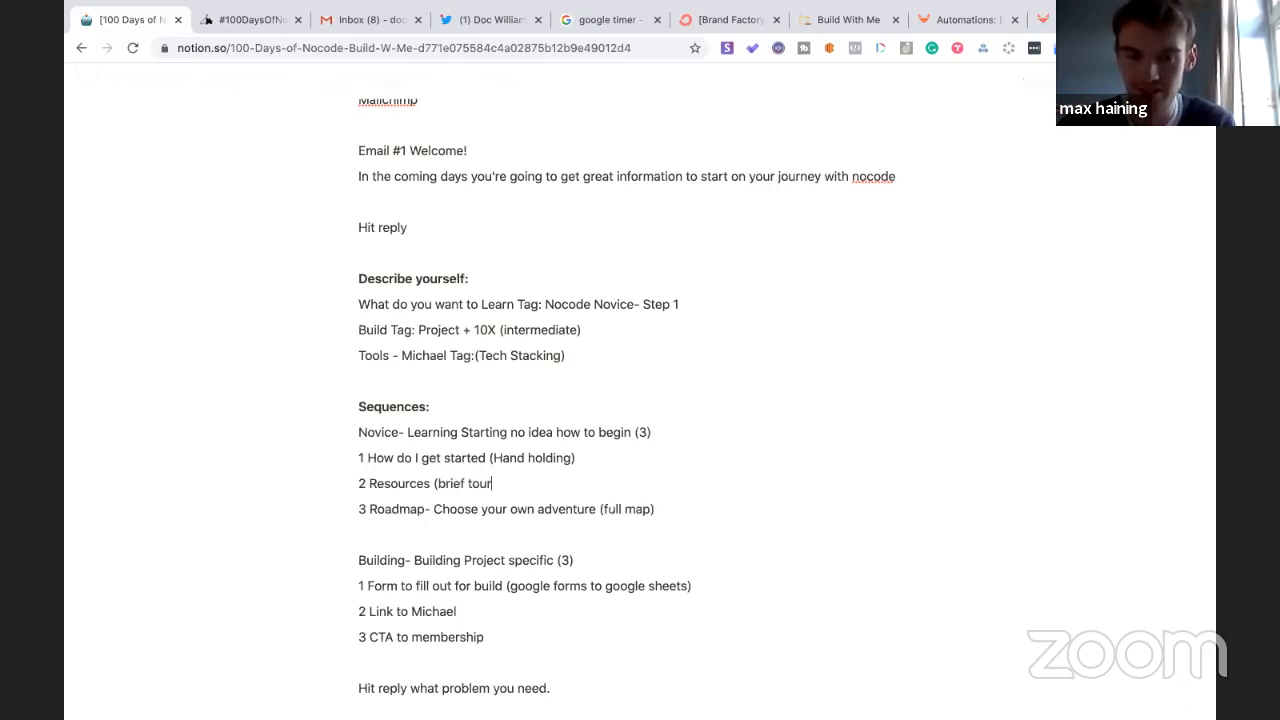
pyautogui.write(') Ke')
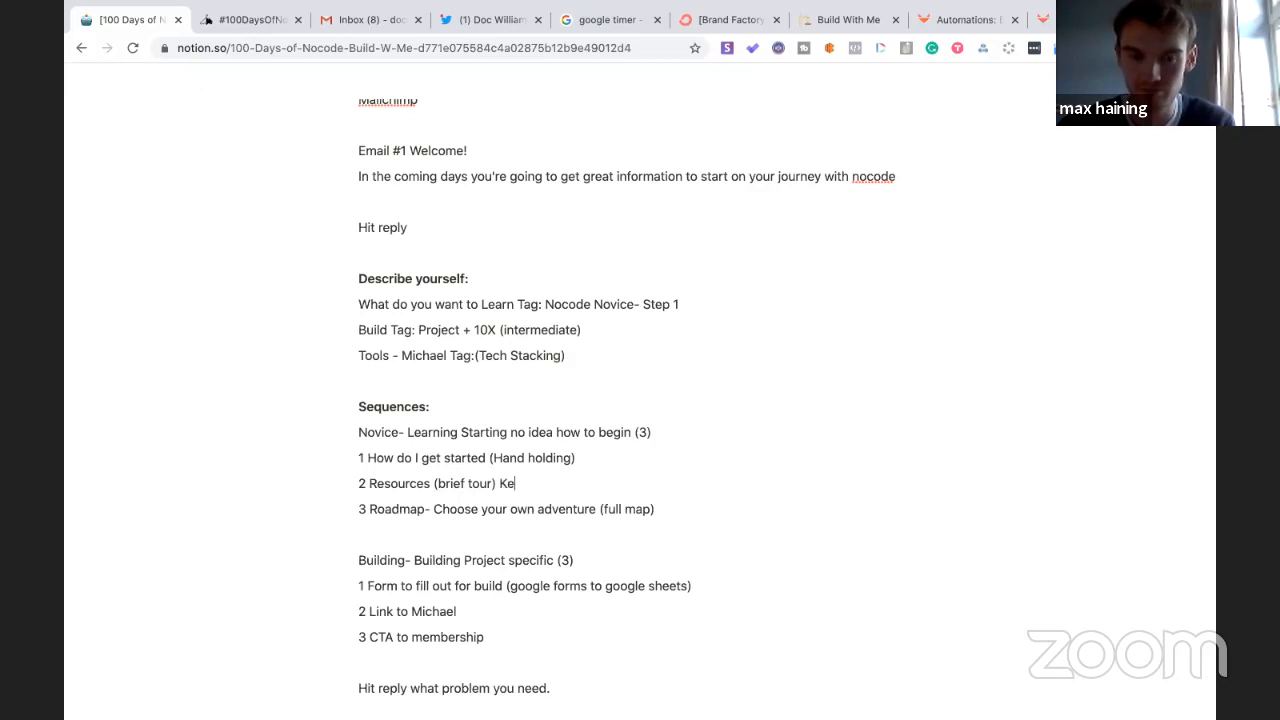
pyautogui.write('y landmarks')
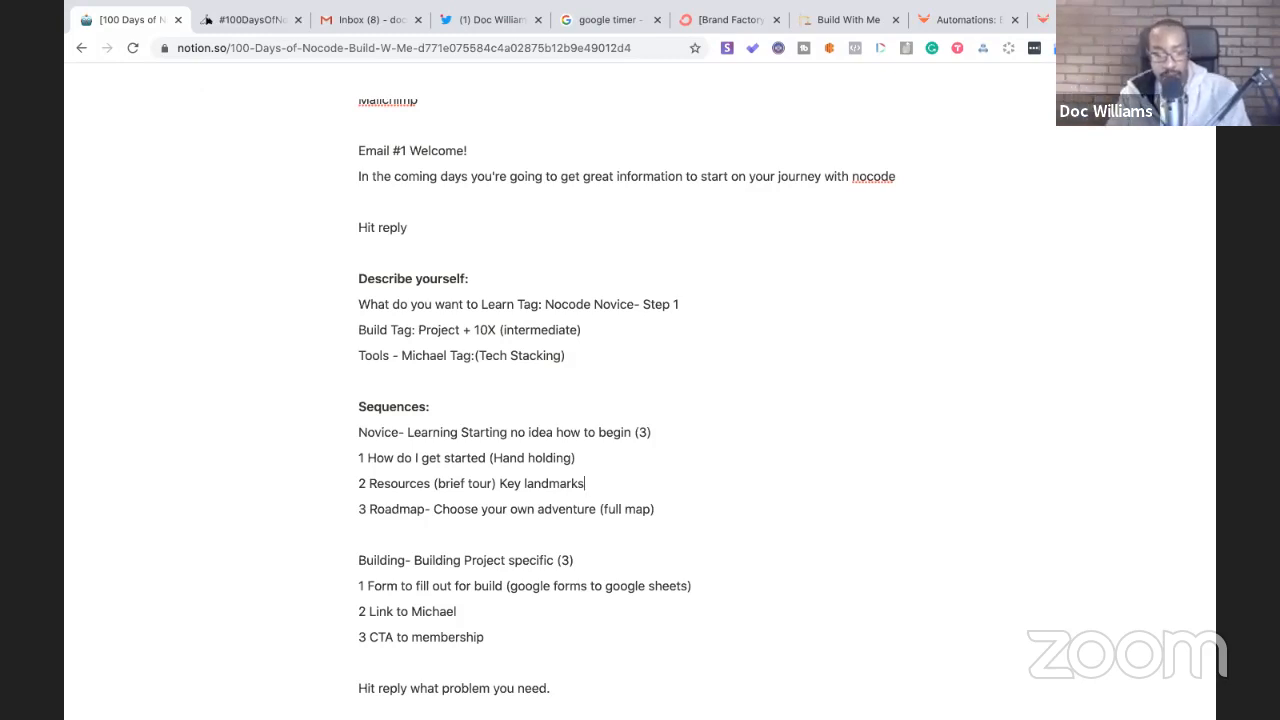
pyautogui.scroll(1, 442, 519)
pyautogui.scroll(-1, 442, 519)
pyautogui.scroll(1, 442, 519)
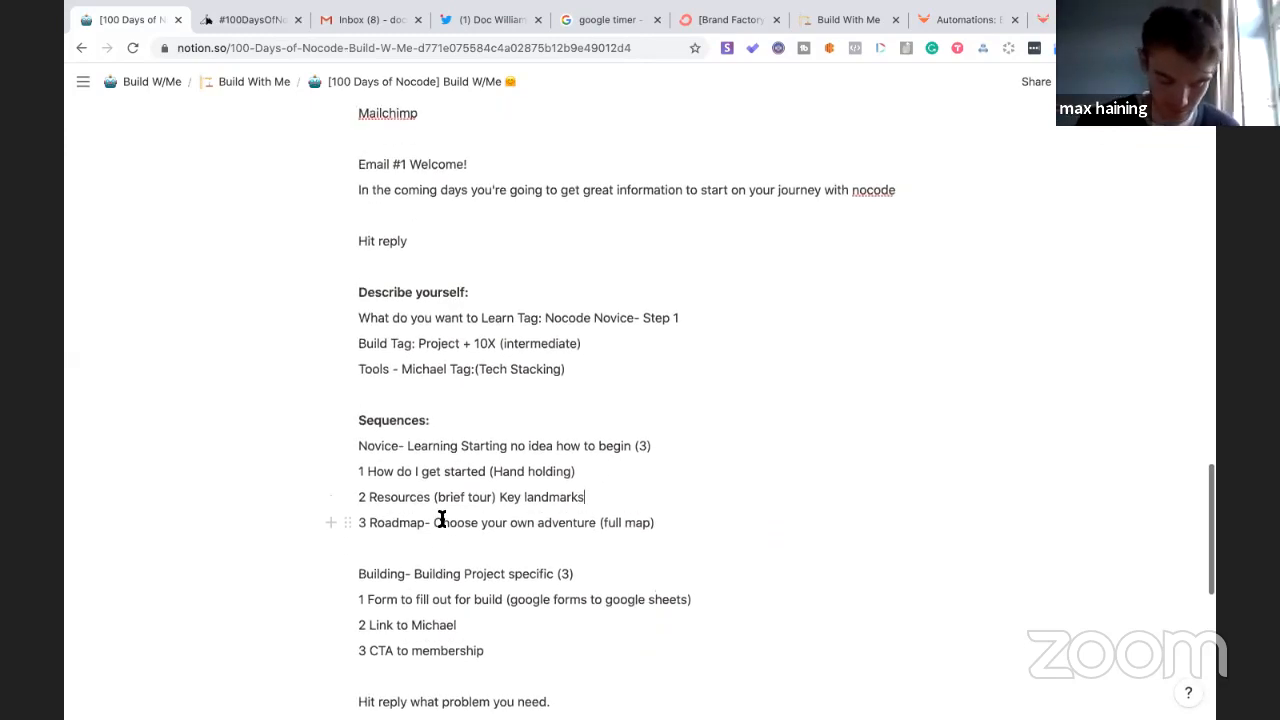
pyautogui.click(360, 404)
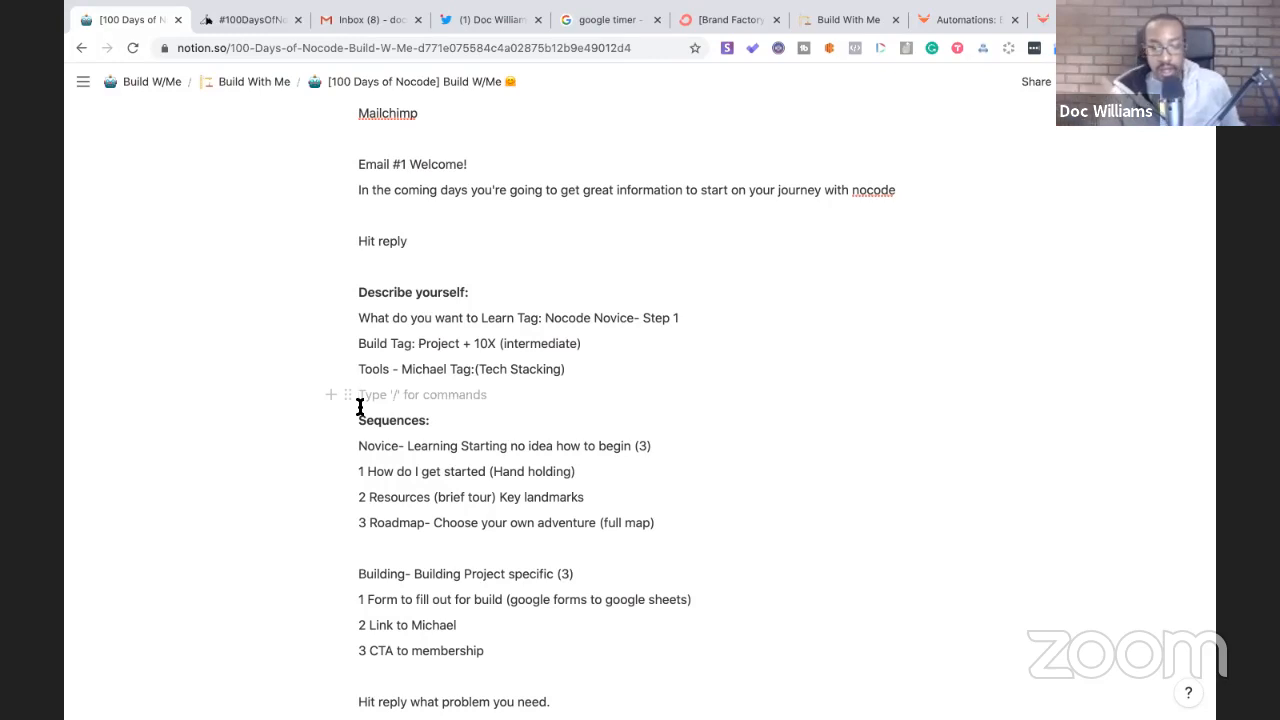
# - Extend the welcome email's reply prompt to 'Hit reply what you're struggling with'
pyautogui.scroll(-2, 396, 437)
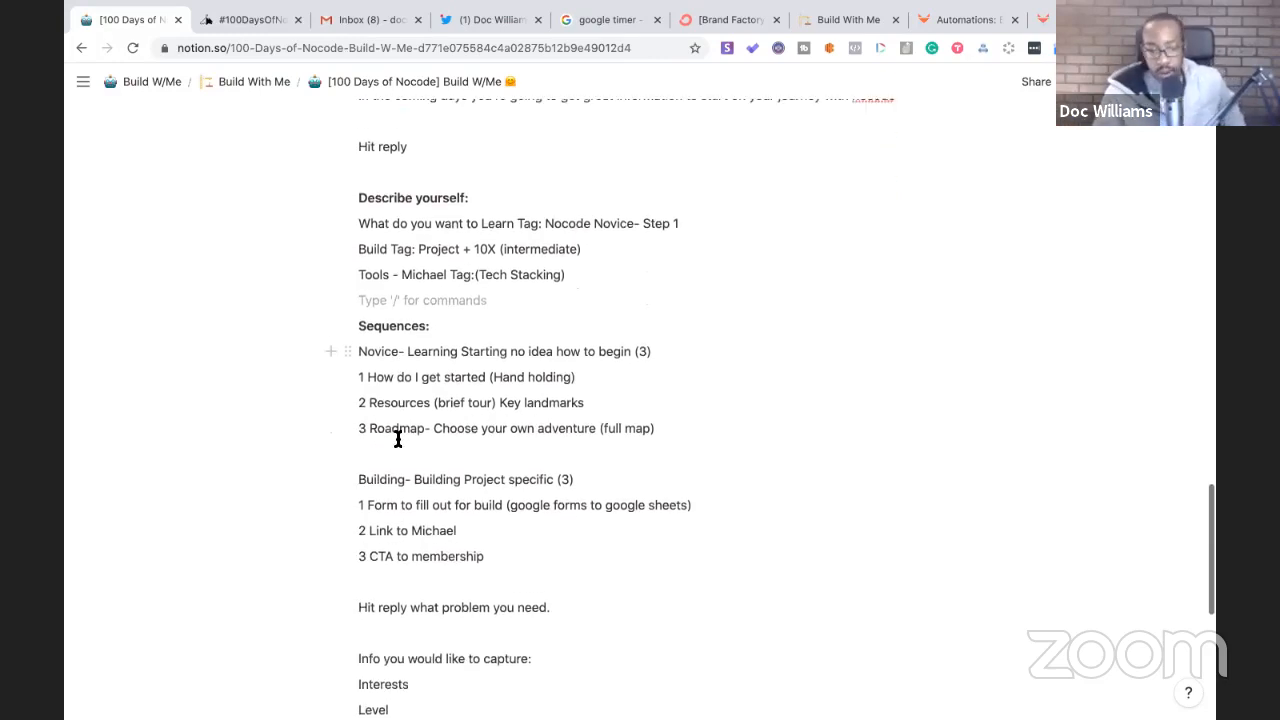
pyautogui.scroll(3, 397, 437)
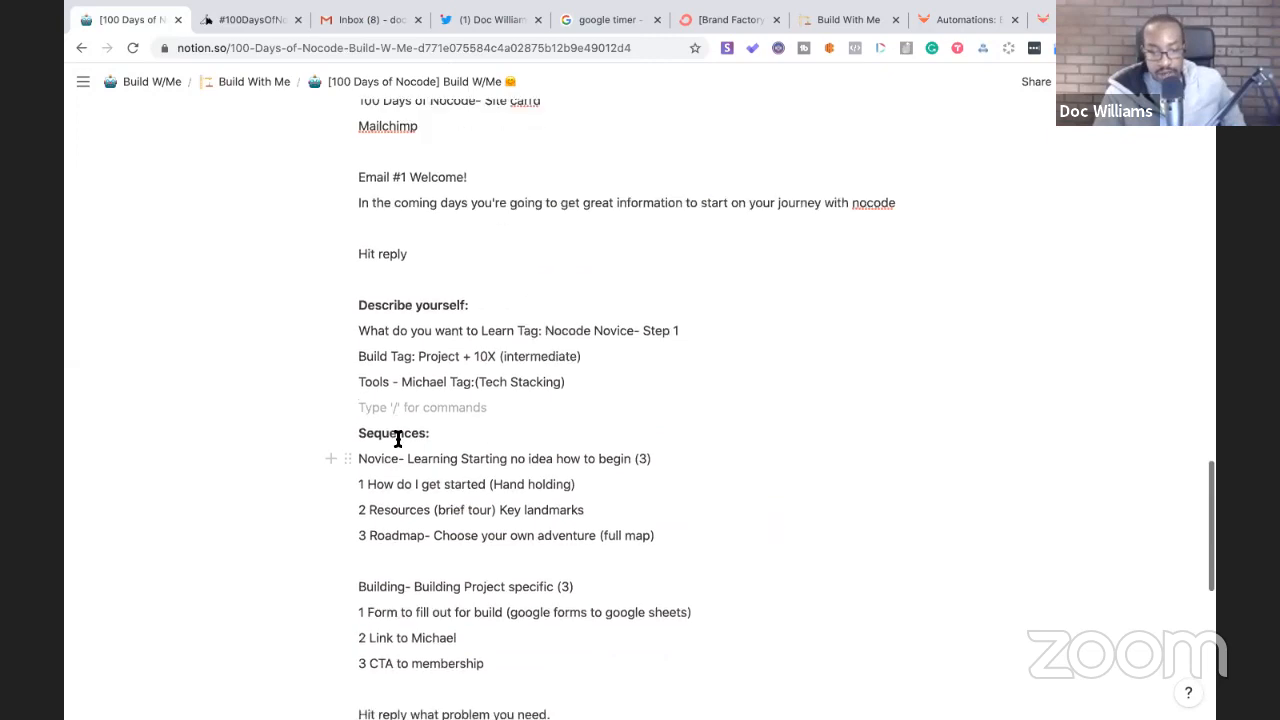
pyautogui.scroll(-1, 397, 437)
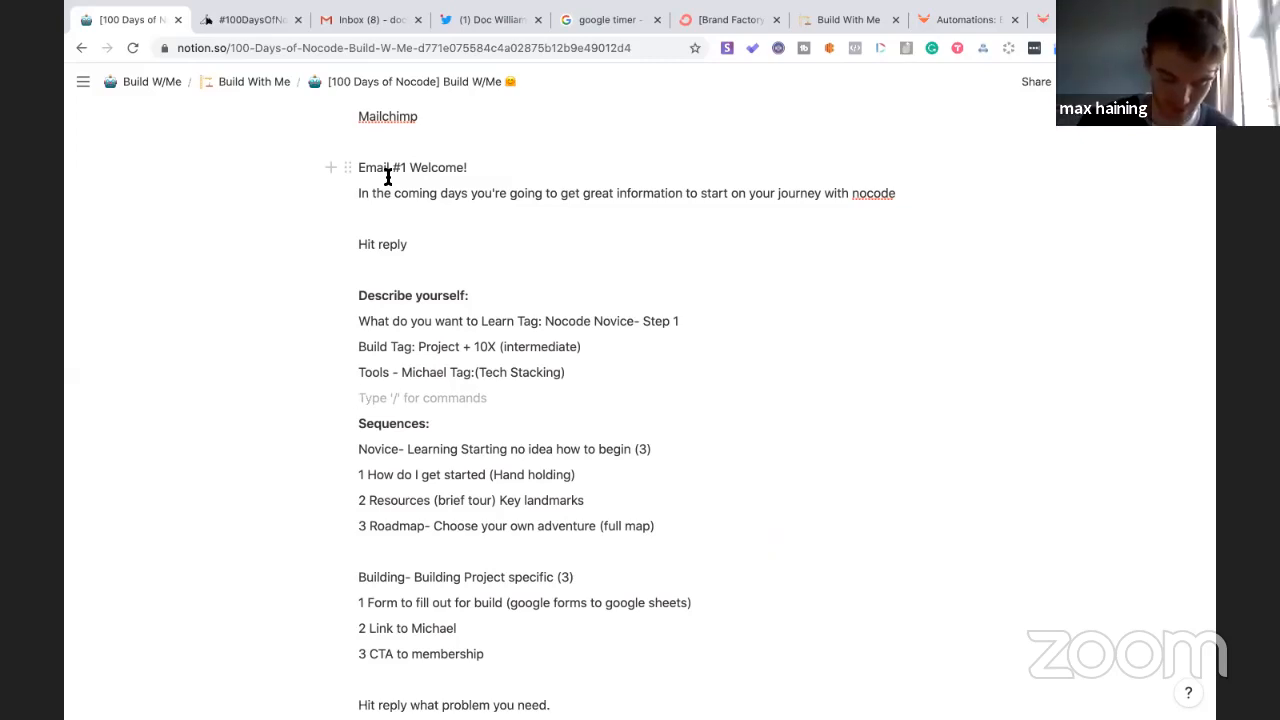
pyautogui.click(426, 241)
pyautogui.write("what you're struggling with")
# - Add the line 'In the next few days this will be custom to you', then go to 100DaysOfNoCode
pyautogui.press('Return')
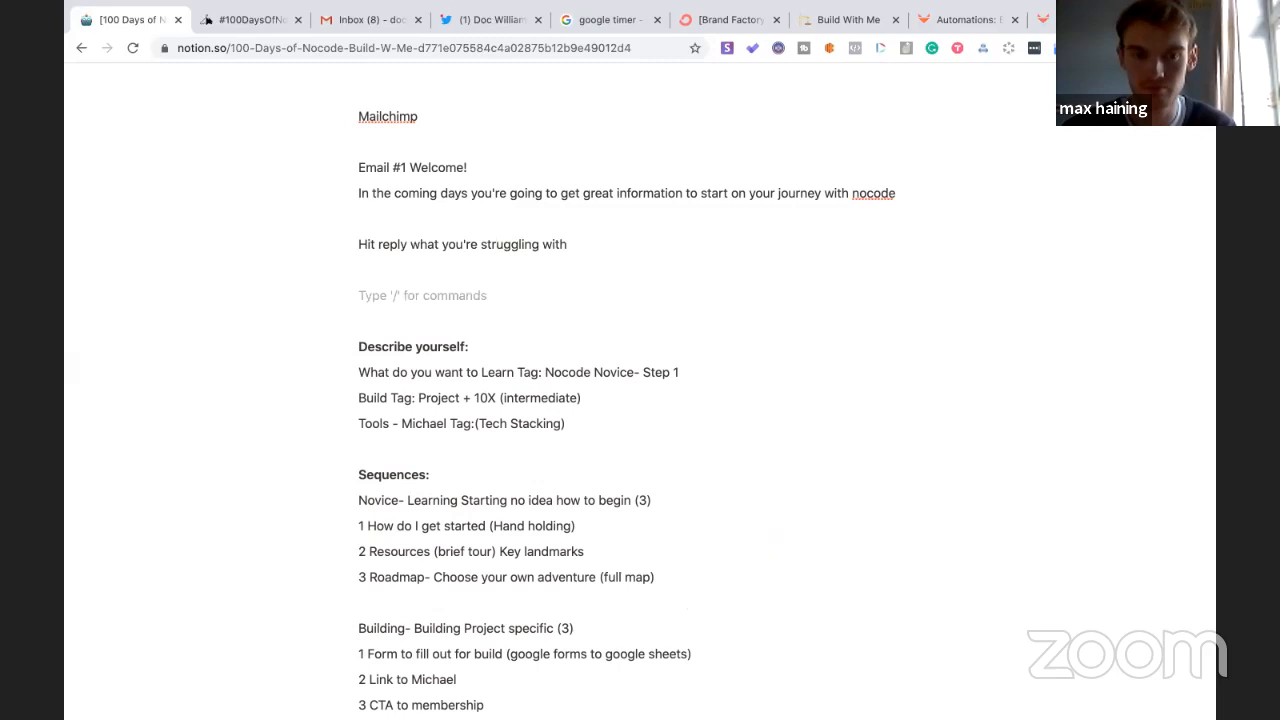
pyautogui.write('In the ')
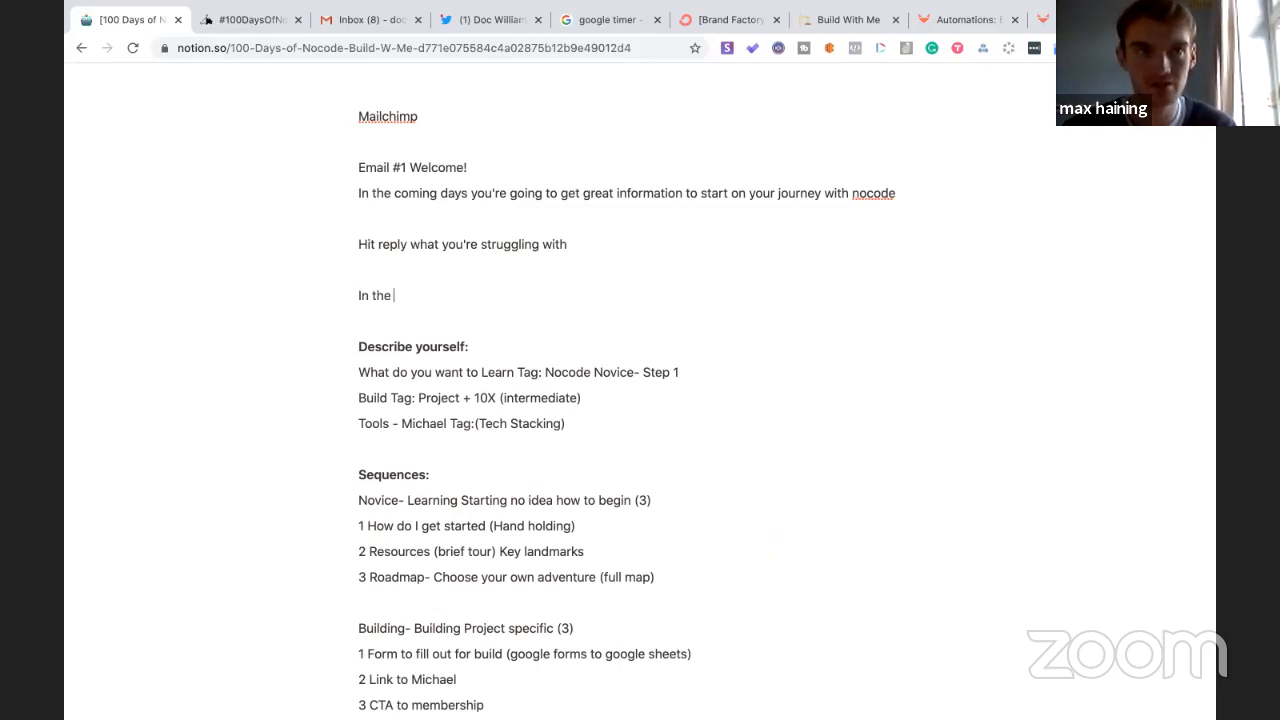
pyautogui.write('next few days ')
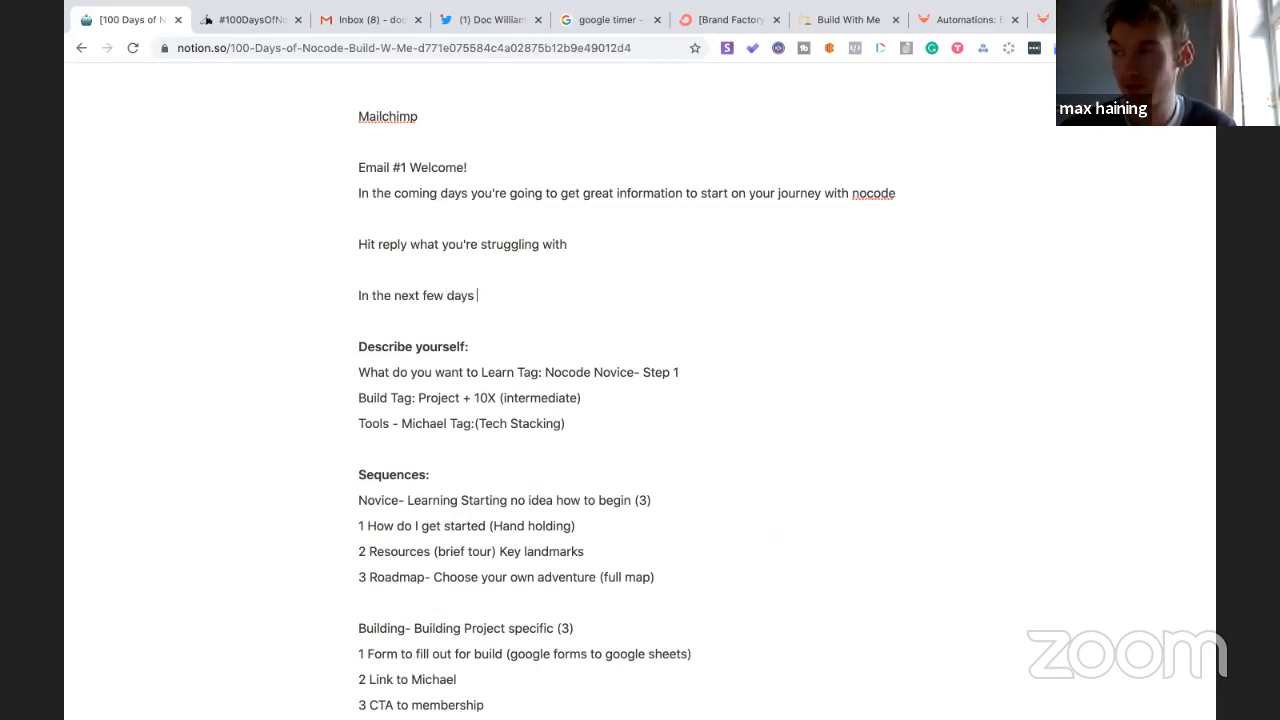
pyautogui.write('this will be')
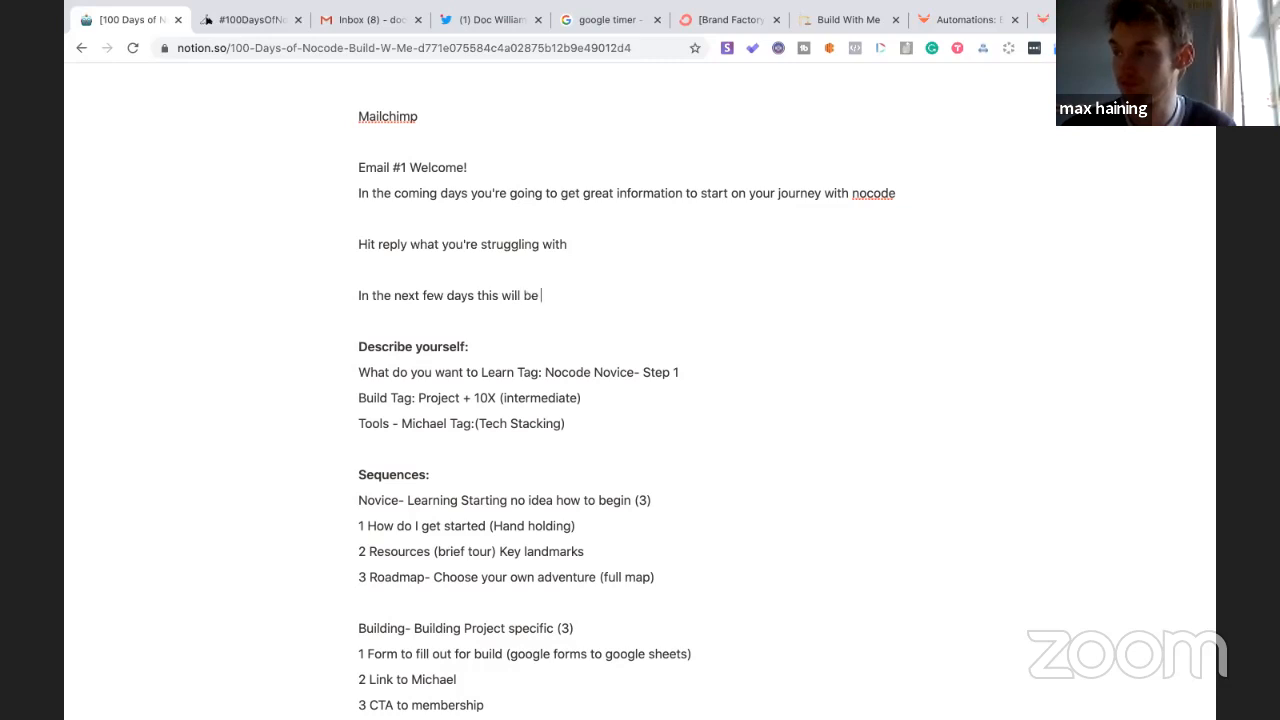
pyautogui.write(' custom to you')
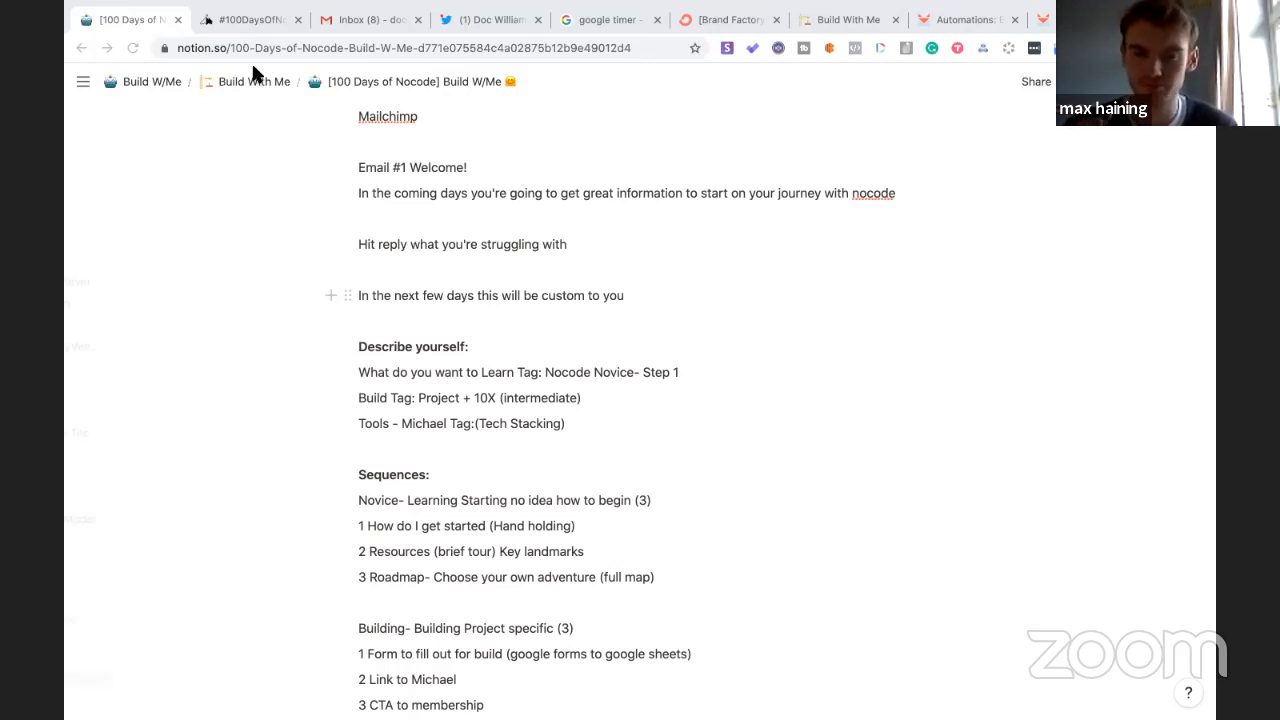
pyautogui.moveTo(257, 22); pyautogui.dragTo(256, 56)
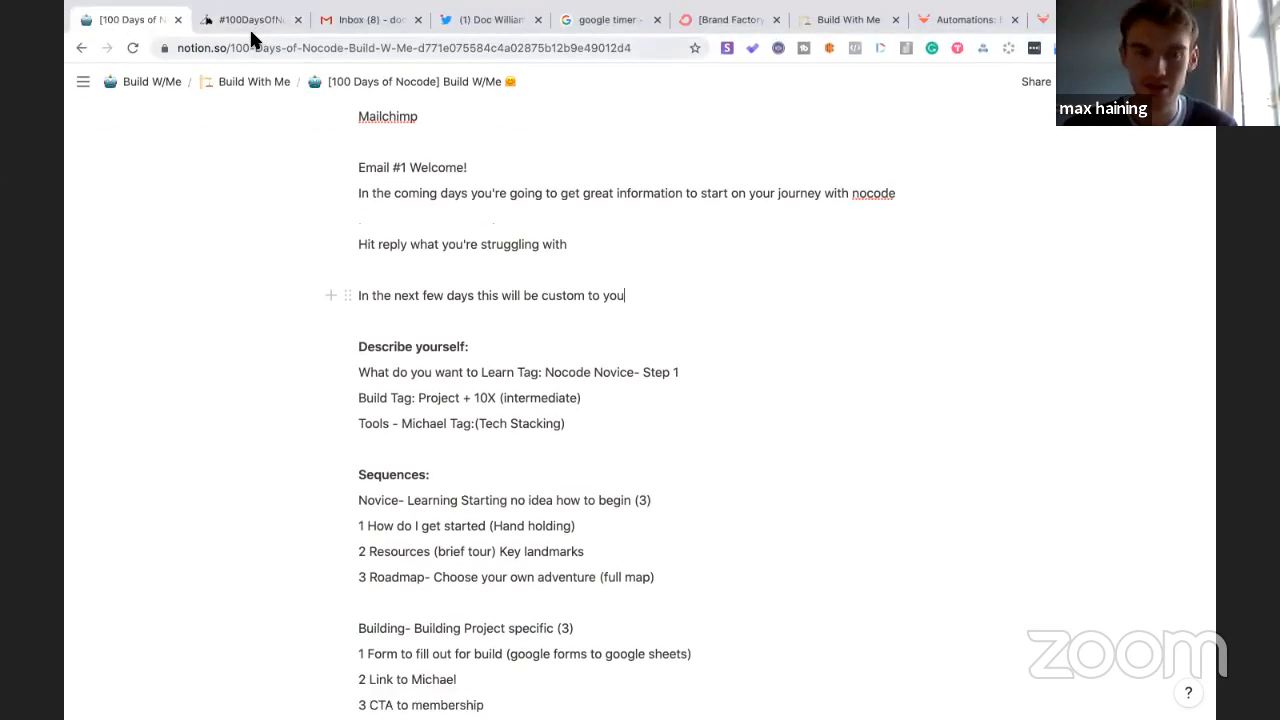
pyautogui.click(249, 22)
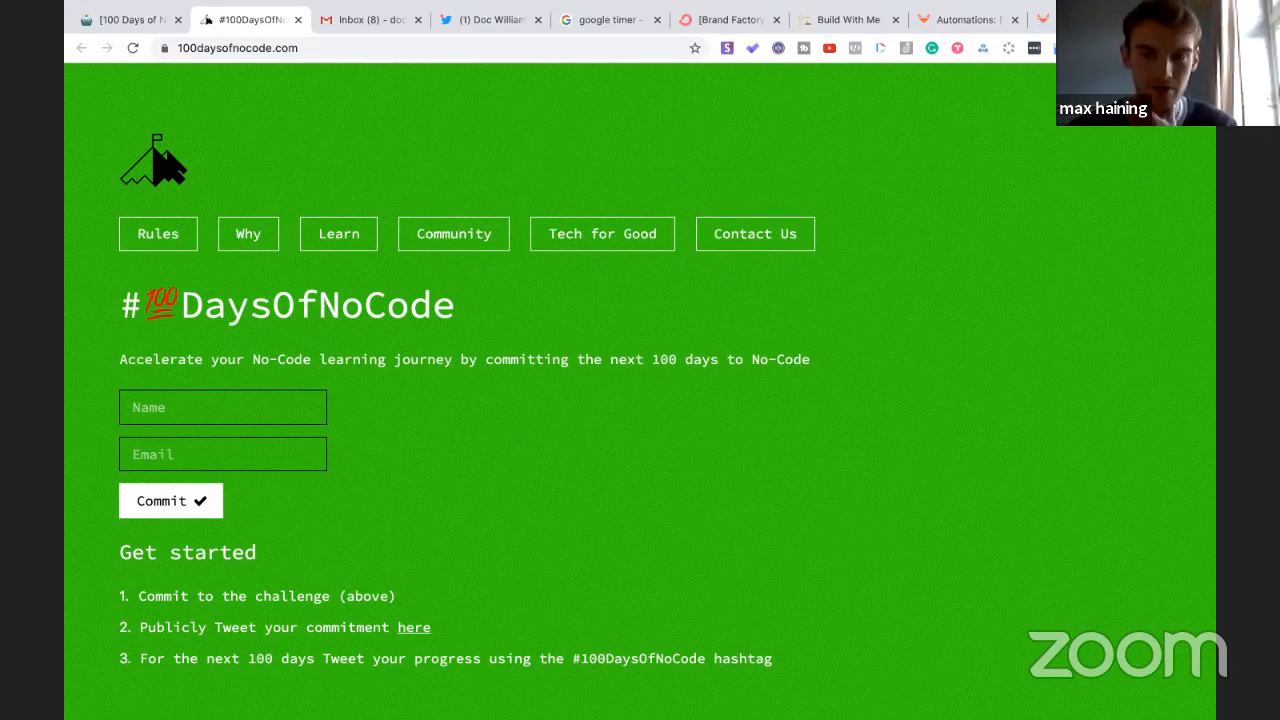
# - Open a new browser tab next to the 100DaysOfNoCode site
pyautogui.hotkey('ctrl', 't')
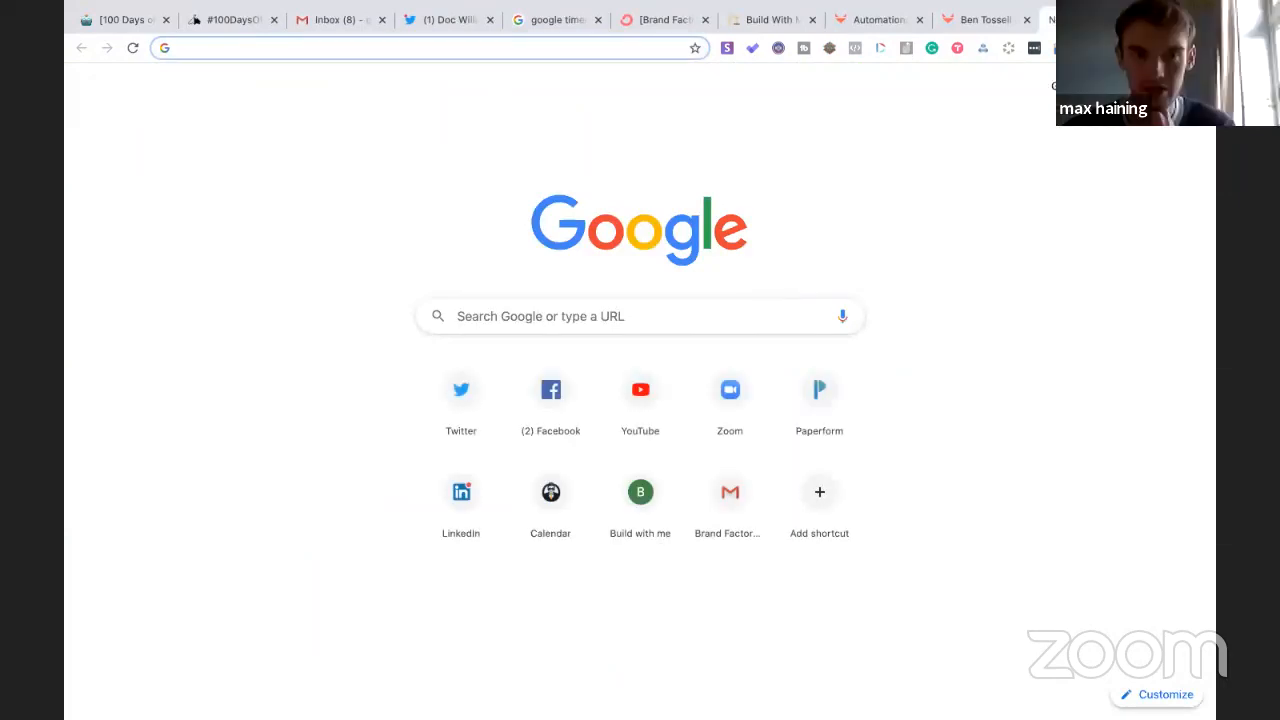
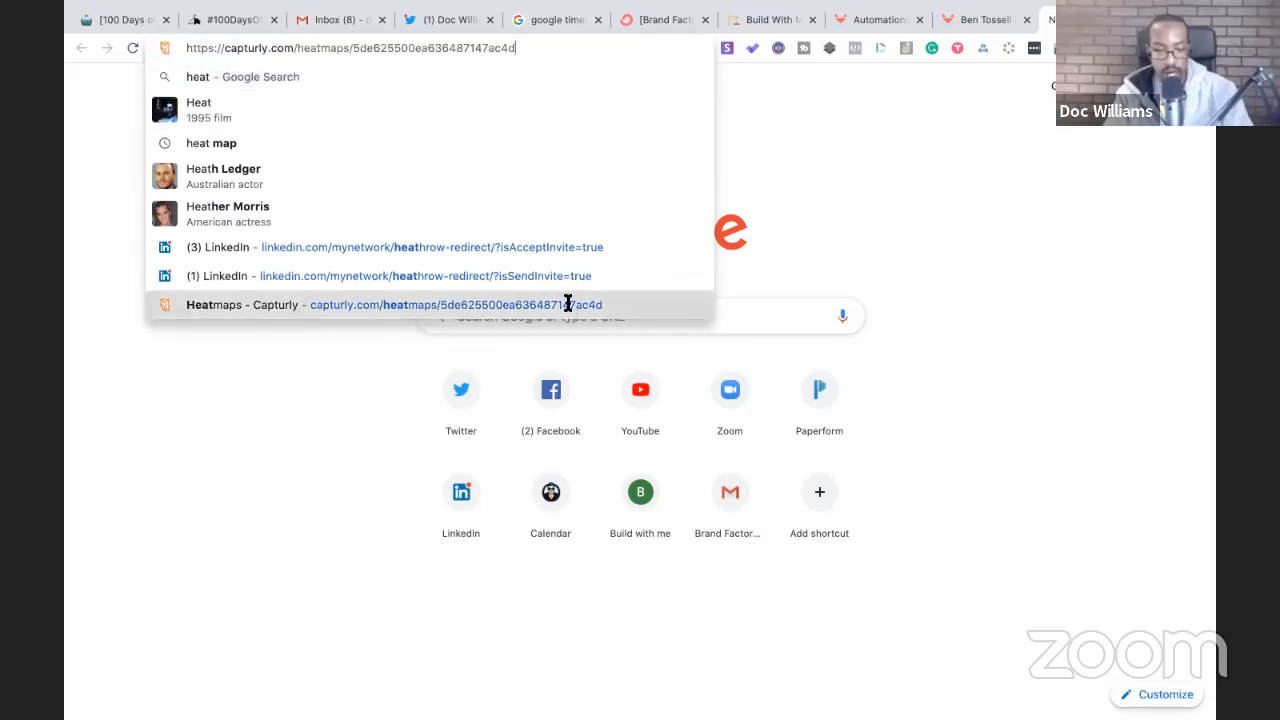
# - Open the Capturly heatmaps page, then trim its address to capturly.com and load it
pyautogui.click(568, 304)
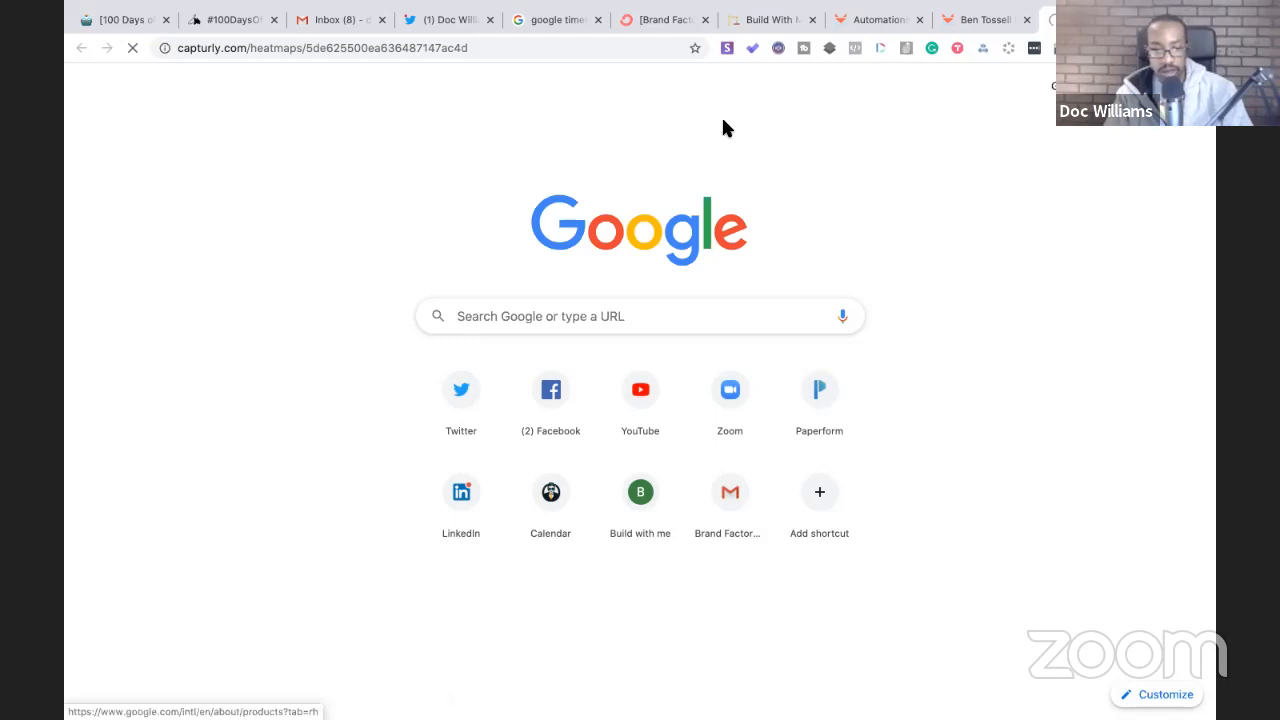
pyautogui.click(481, 48)
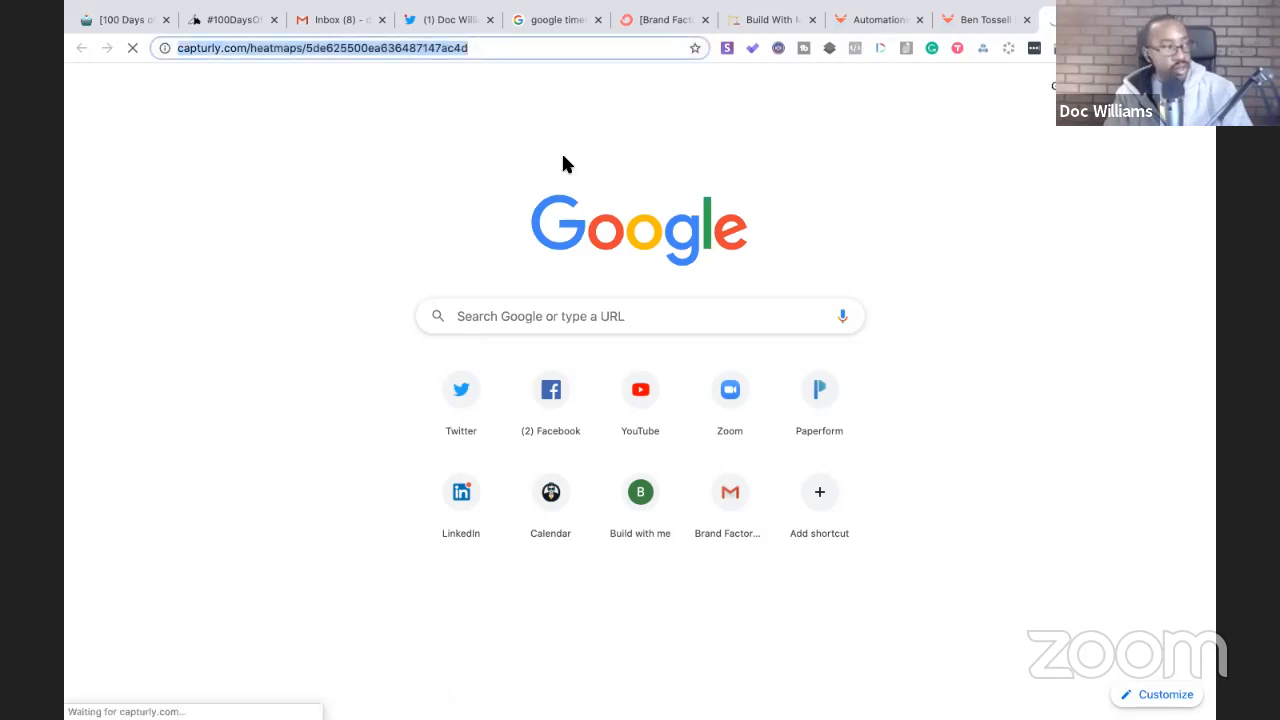
pyautogui.click(497, 48)
pyautogui.moveTo(518, 50); pyautogui.dragTo(291, 48)
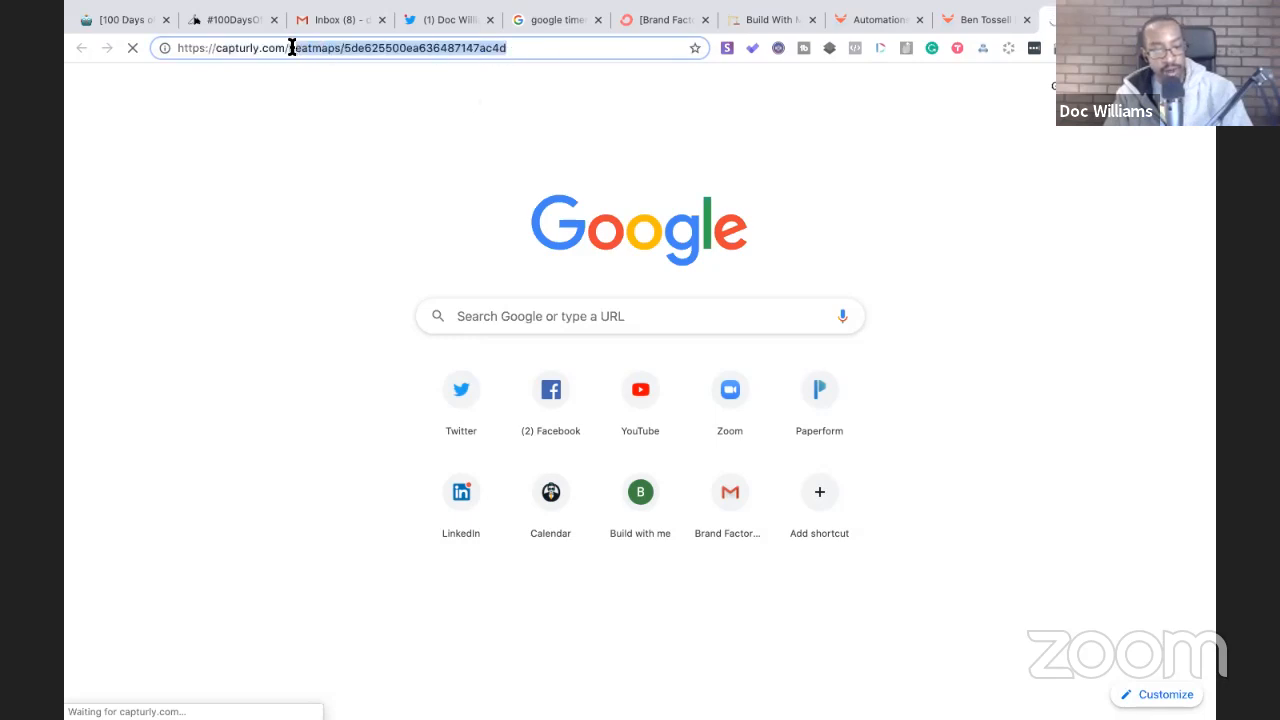
pyautogui.press('BackSpace')
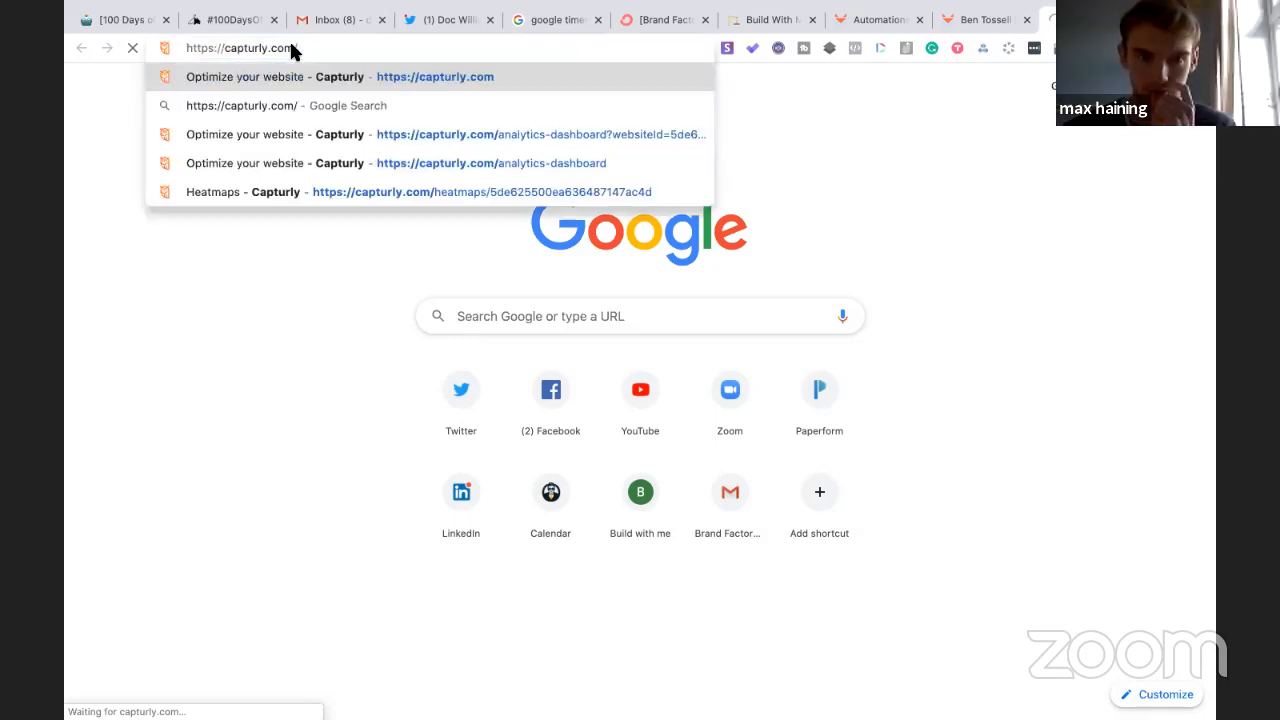
pyautogui.press('Return')
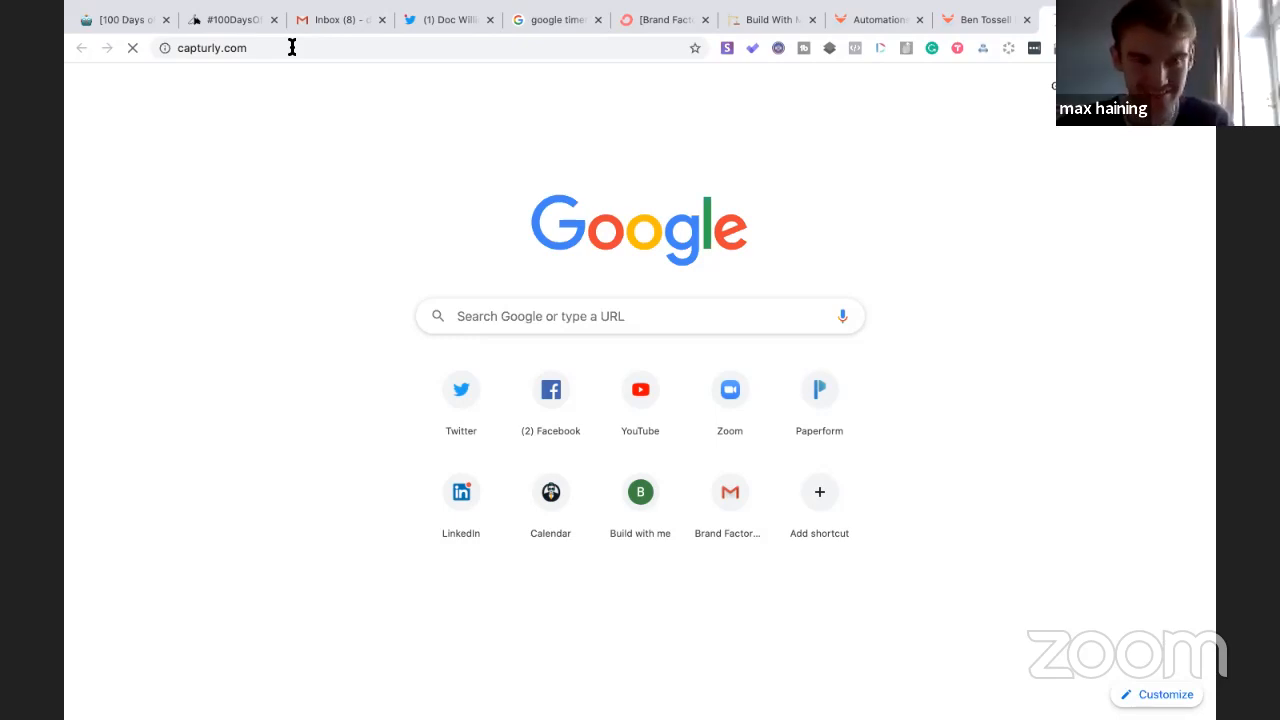
# - Search Google for 'hotjar' and open the Hotjar website
pyautogui.click(292, 47)
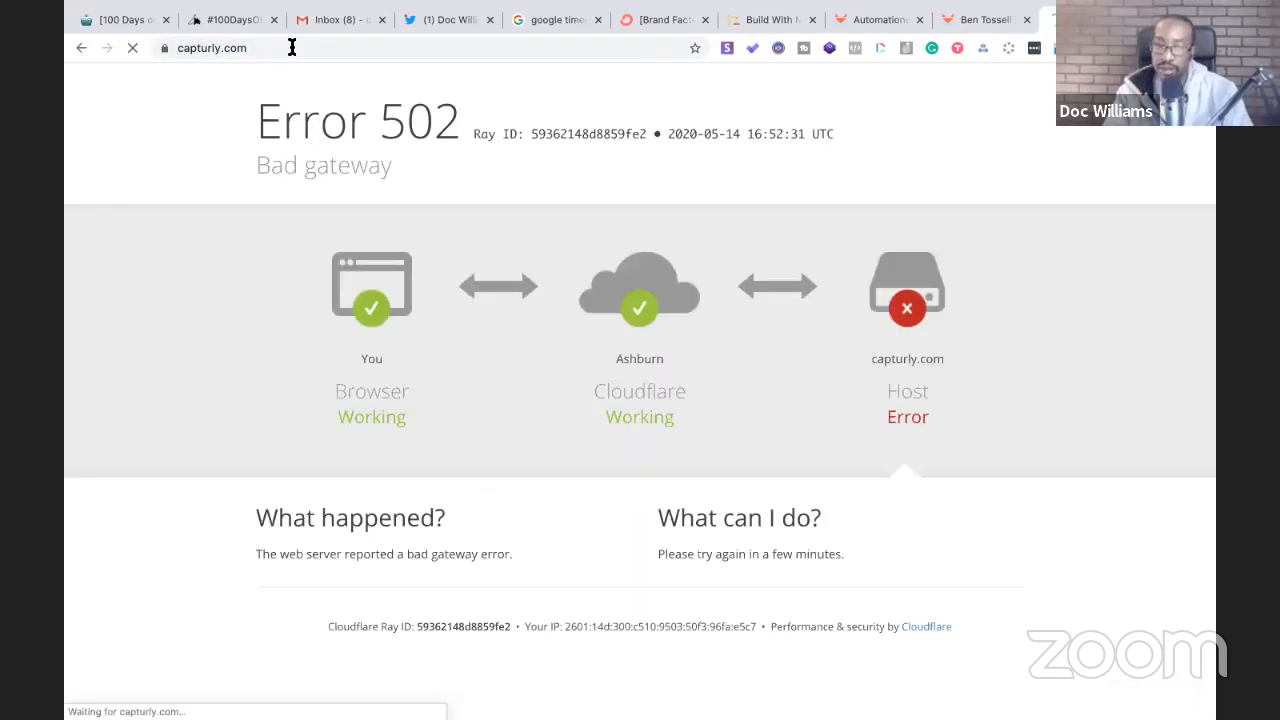
pyautogui.click(292, 47)
pyautogui.press('BackSpace')
pyautogui.write('c')
pyautogui.press('BackSpace')
pyautogui.press('BackSpace')
pyautogui.write('hotjar')
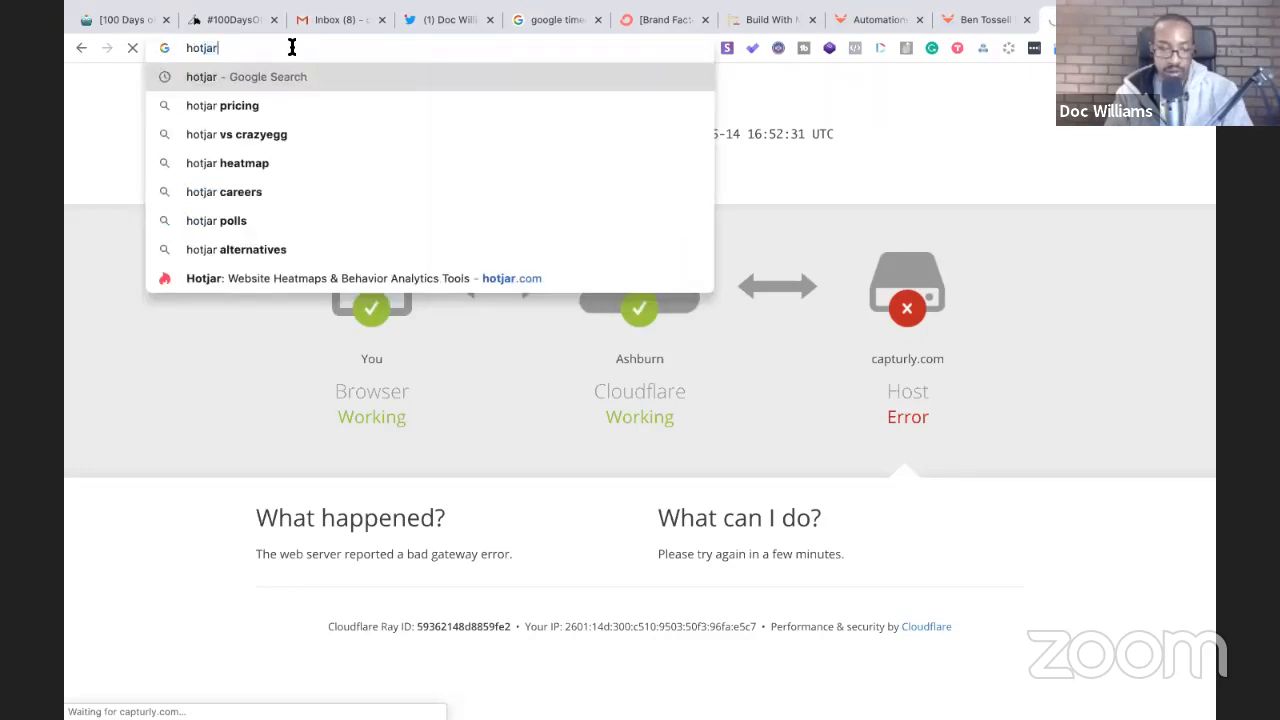
pyautogui.press('Return')
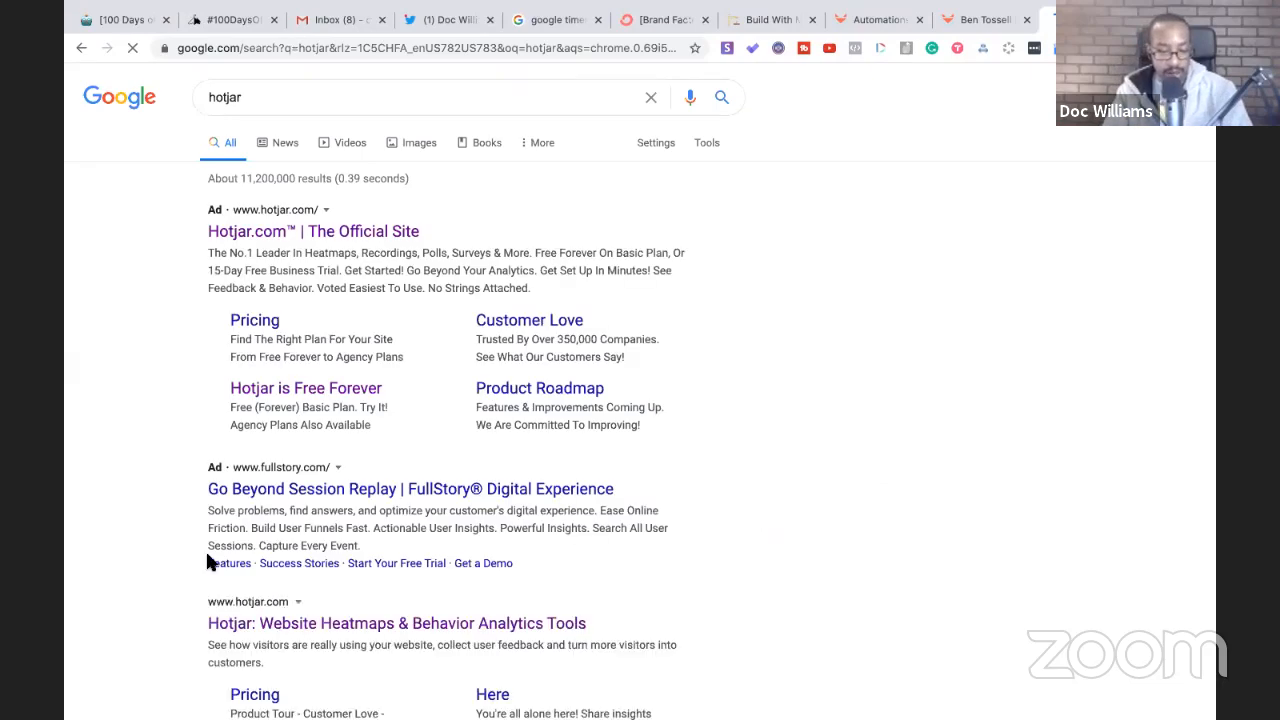
pyautogui.click(325, 627)
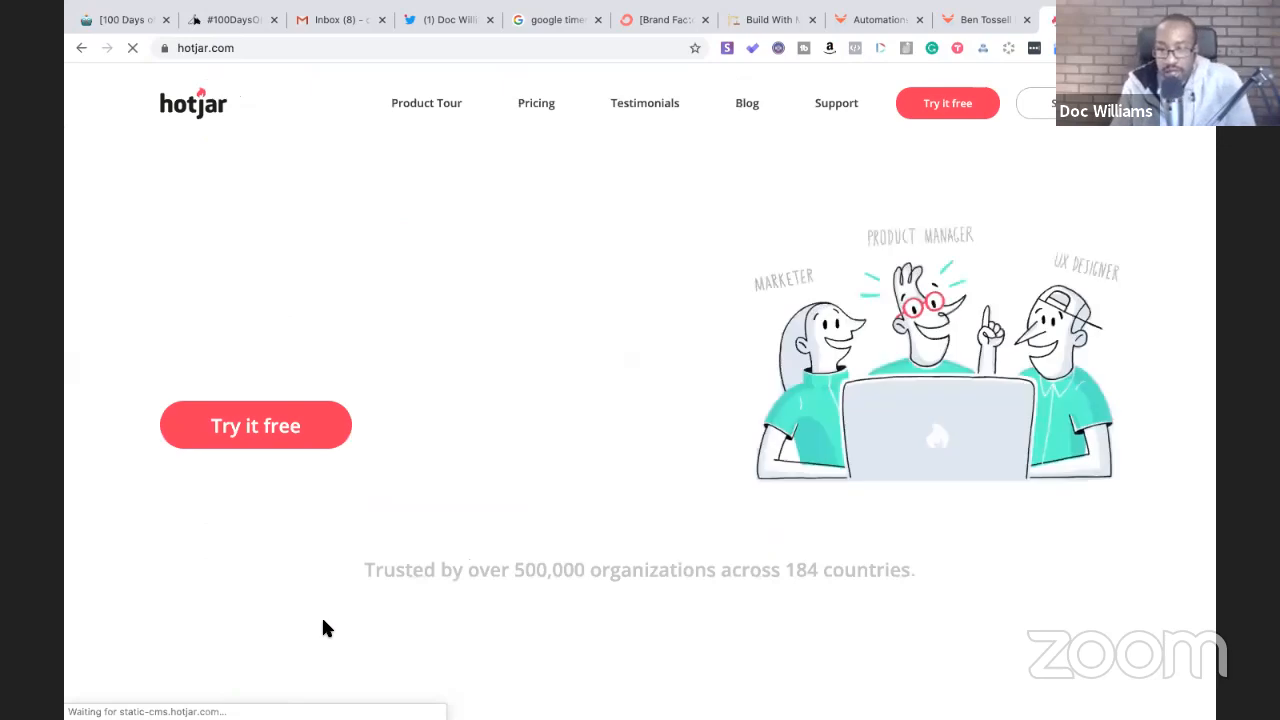
# - View Hotjar's Recordings, Conversion Funnels and Heatmaps demos, then return to the 100DaysOfNoCode tab
pyautogui.scroll(-5, 641, 506)
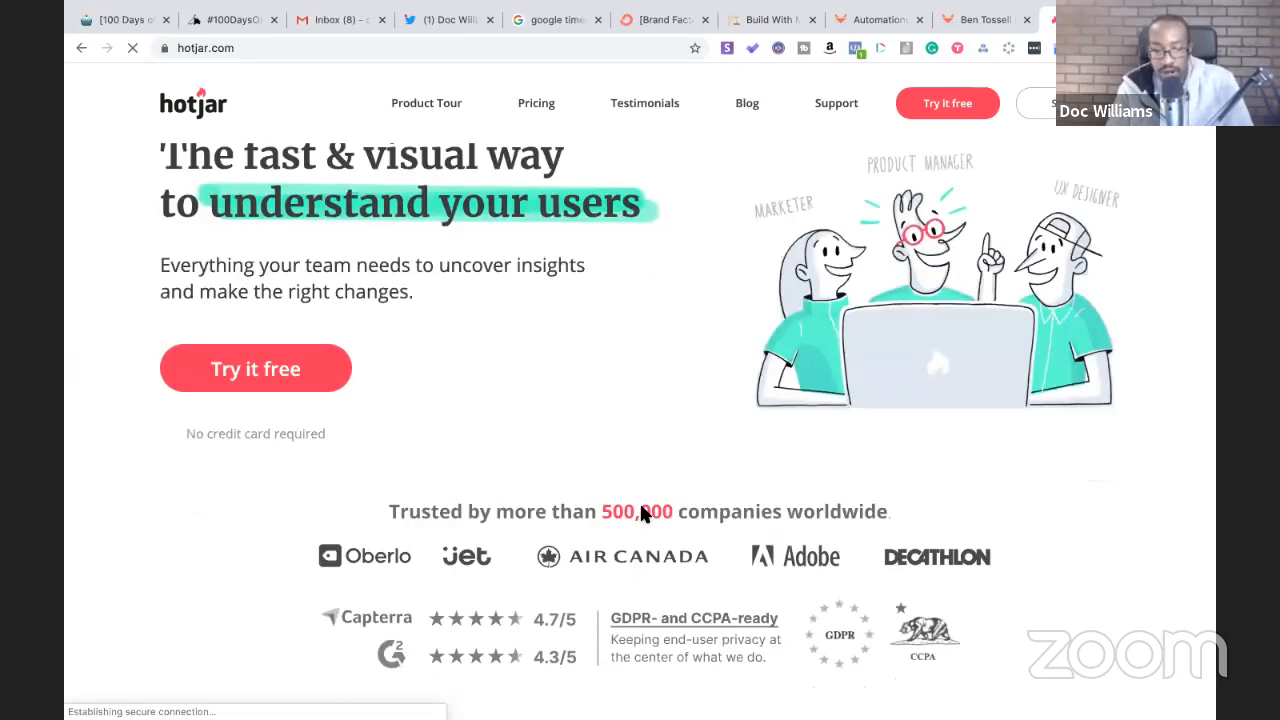
pyautogui.scroll(-1, 641, 507)
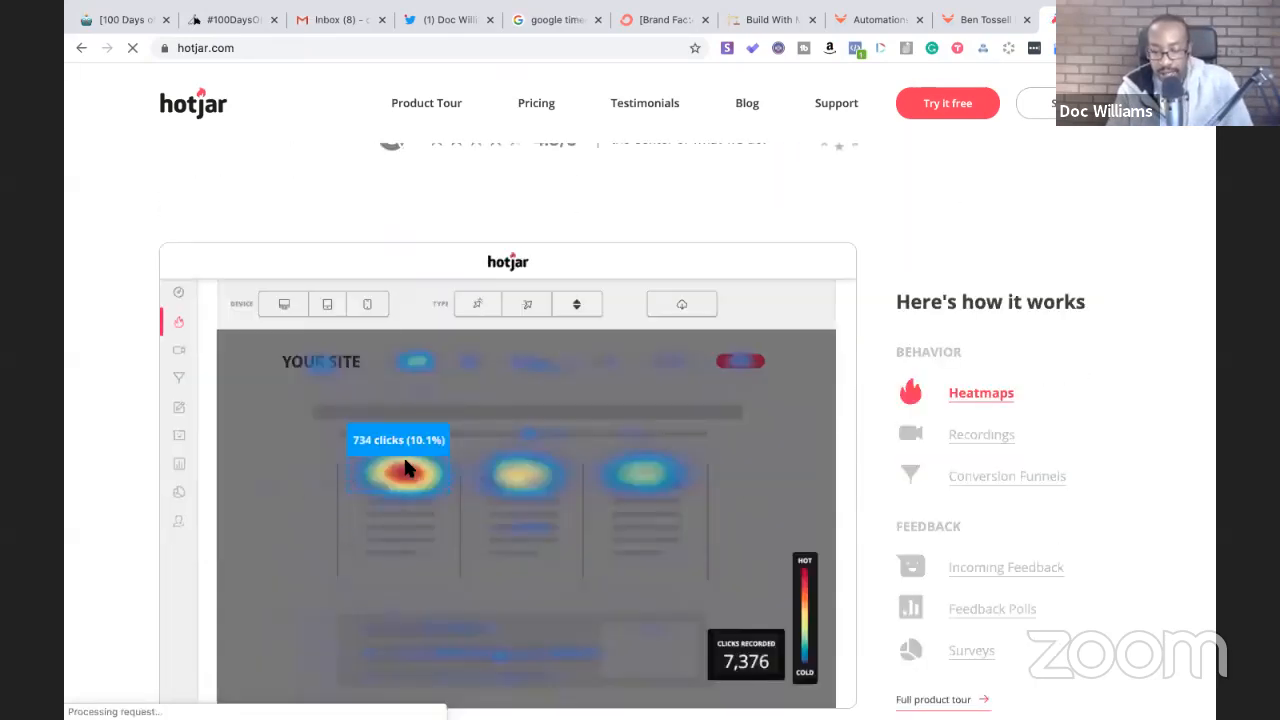
pyautogui.scroll(-1, 537, 494)
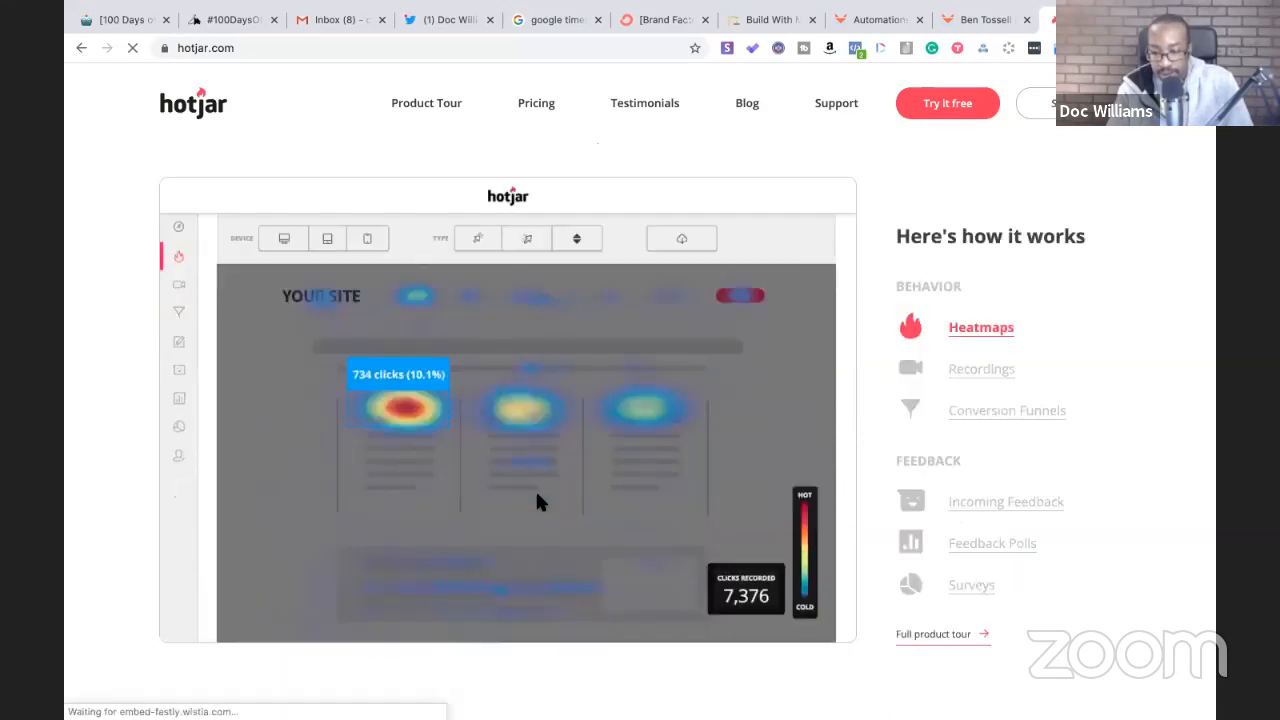
pyautogui.scroll(-1, 535, 489)
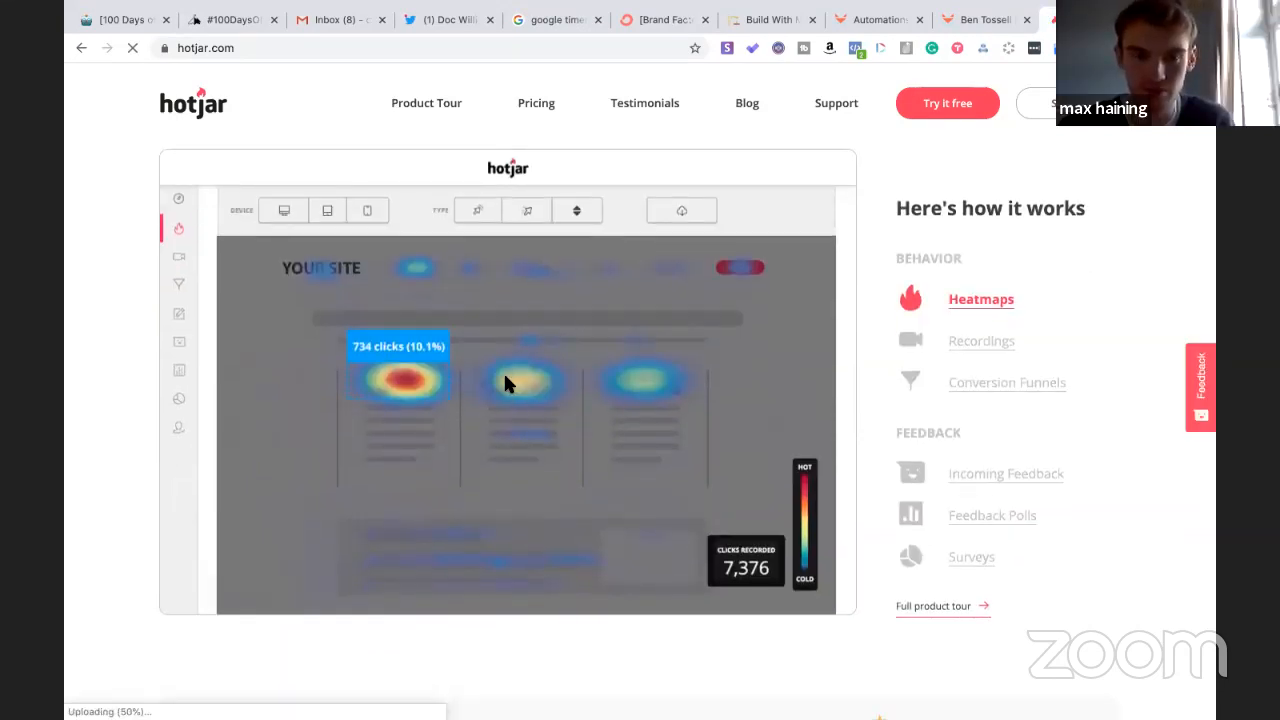
pyautogui.click(958, 340)
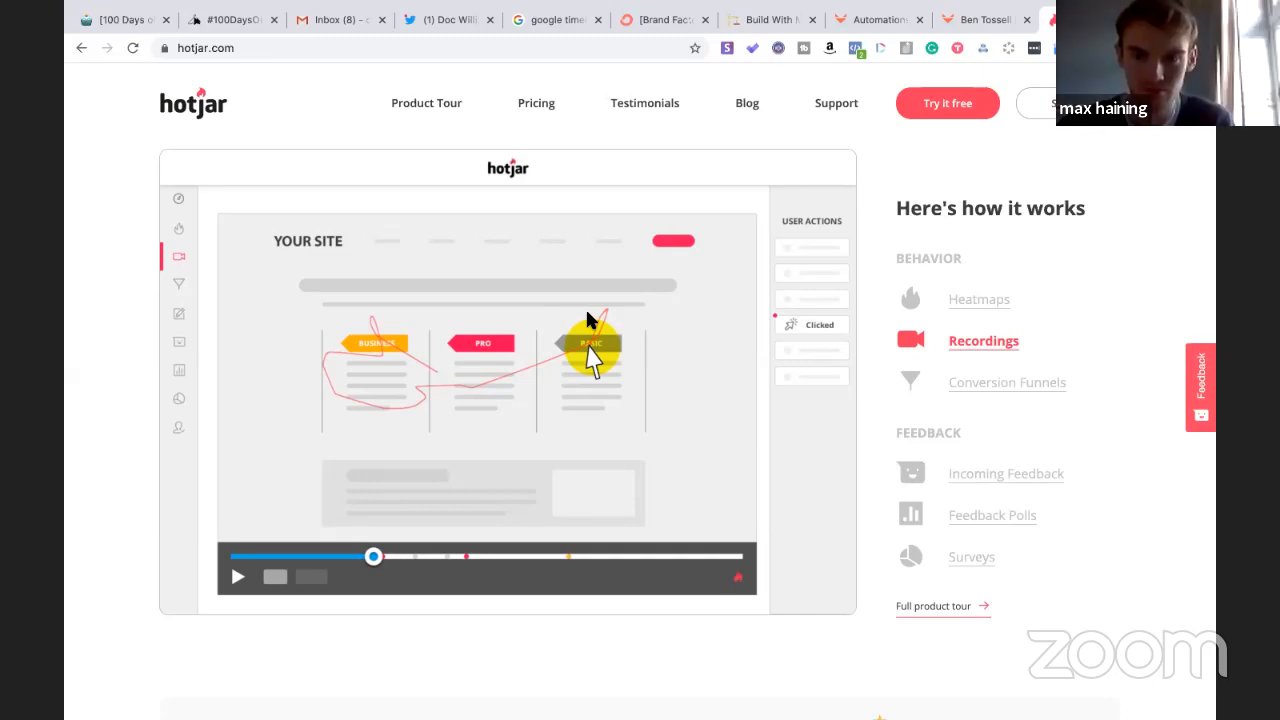
pyautogui.click(966, 383)
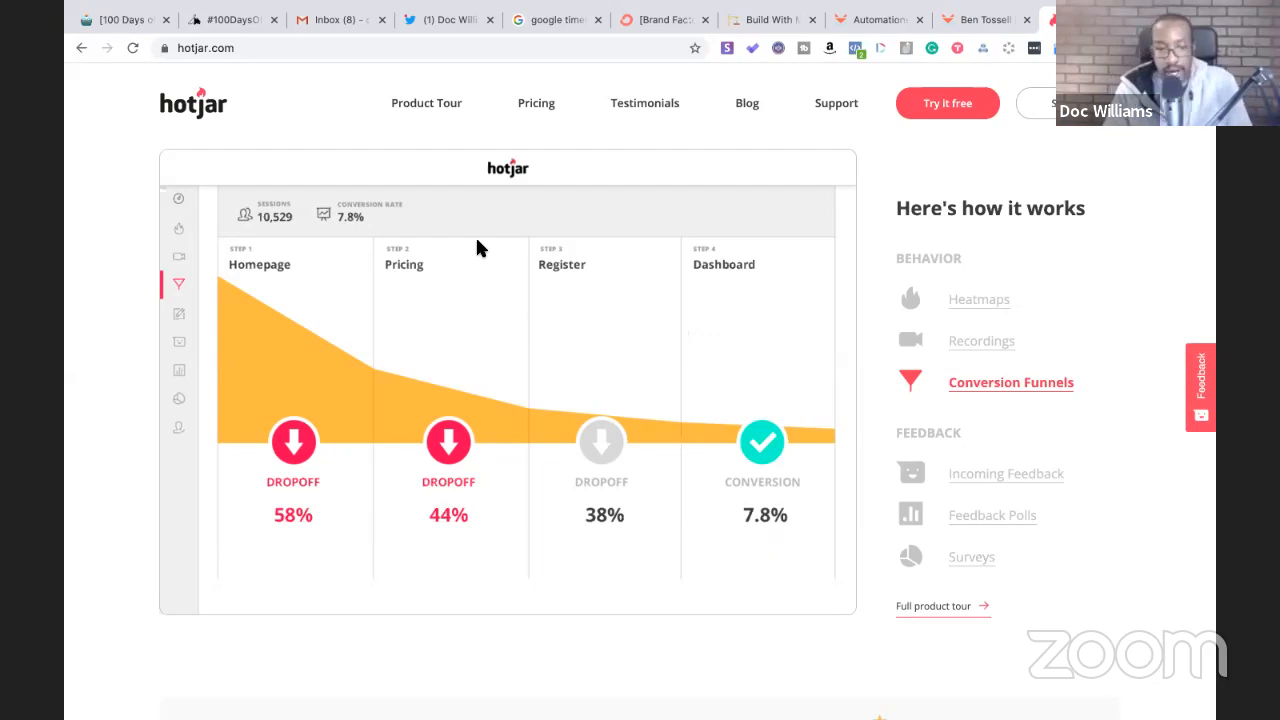
pyautogui.click(960, 297)
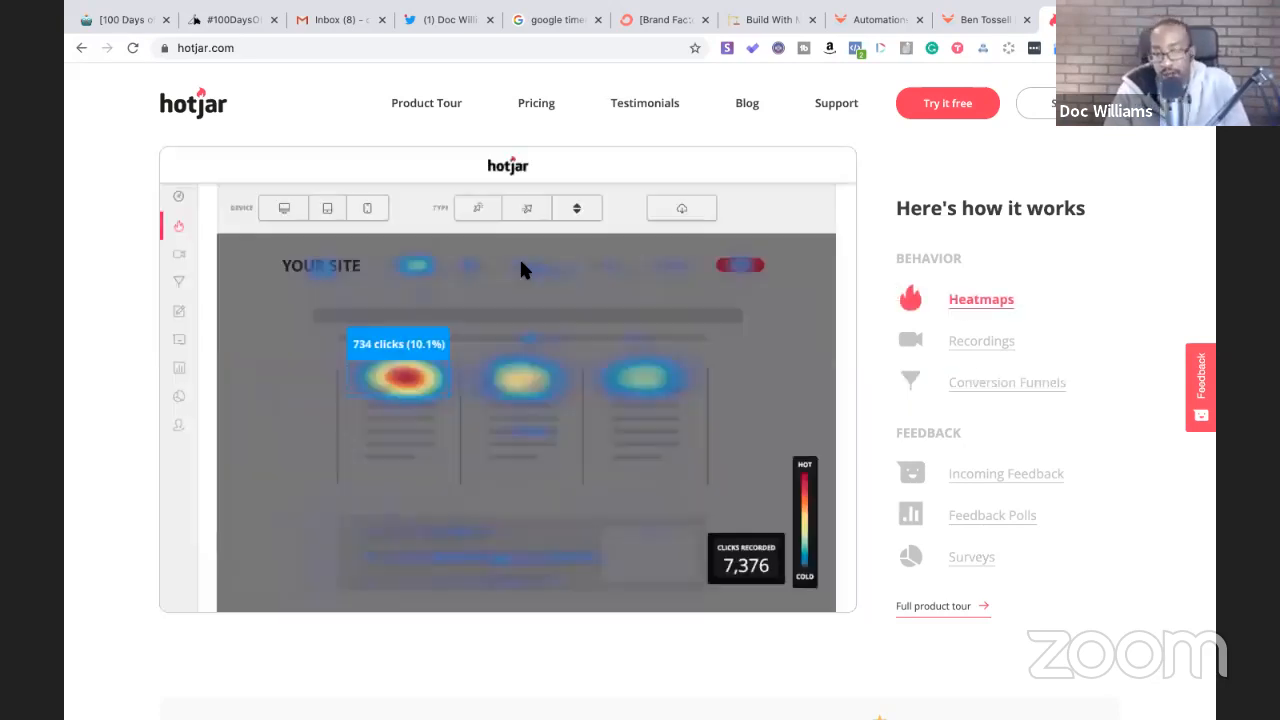
pyautogui.scroll(10, 521, 266)
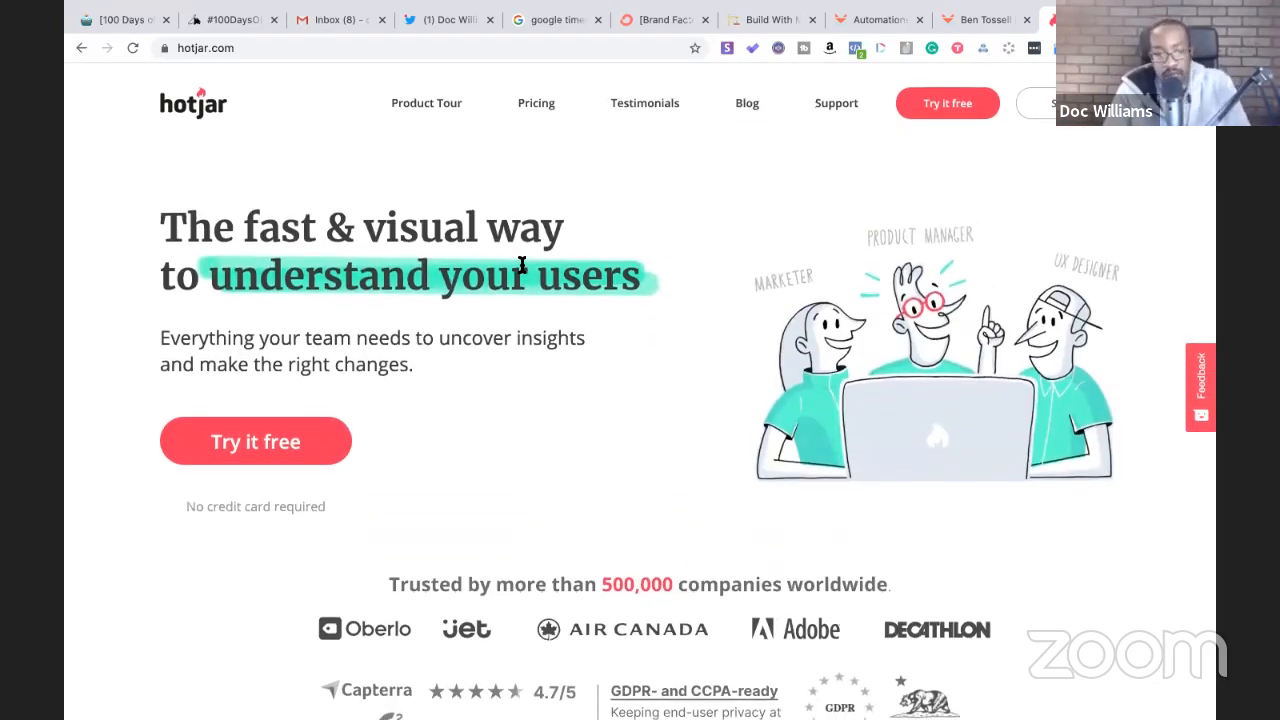
pyautogui.scroll(-10, 521, 264)
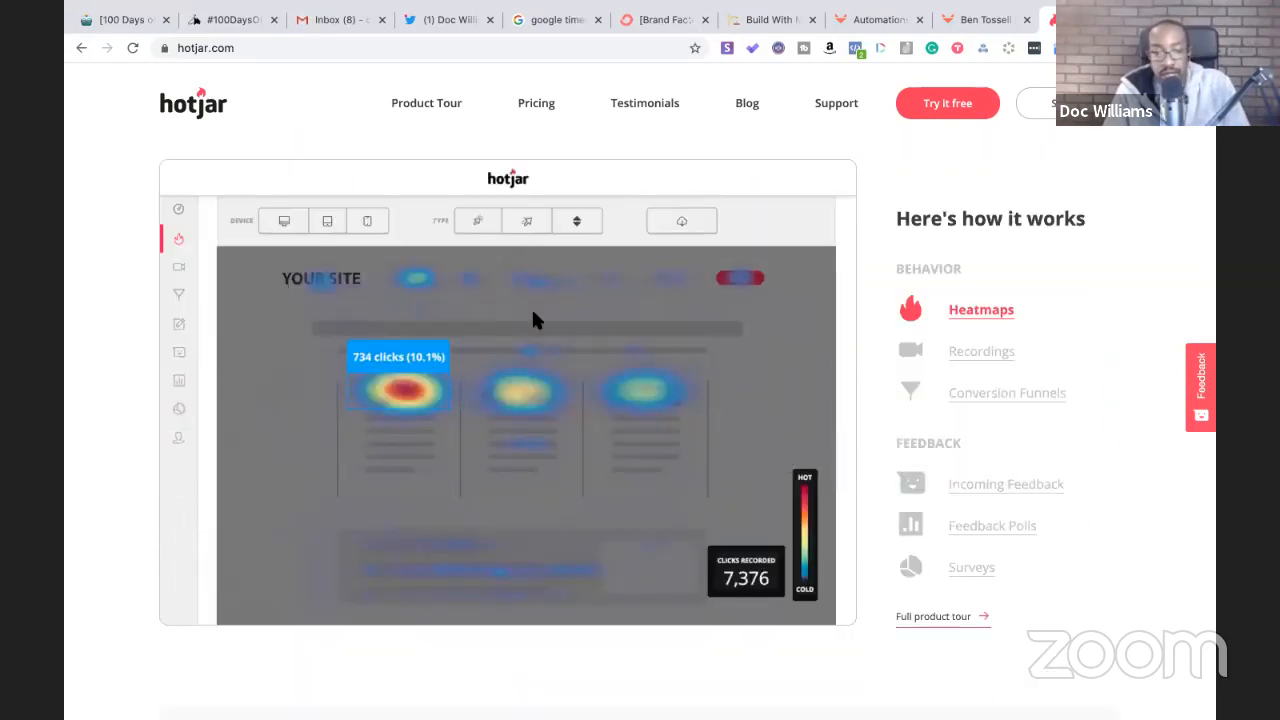
pyautogui.click(225, 22)
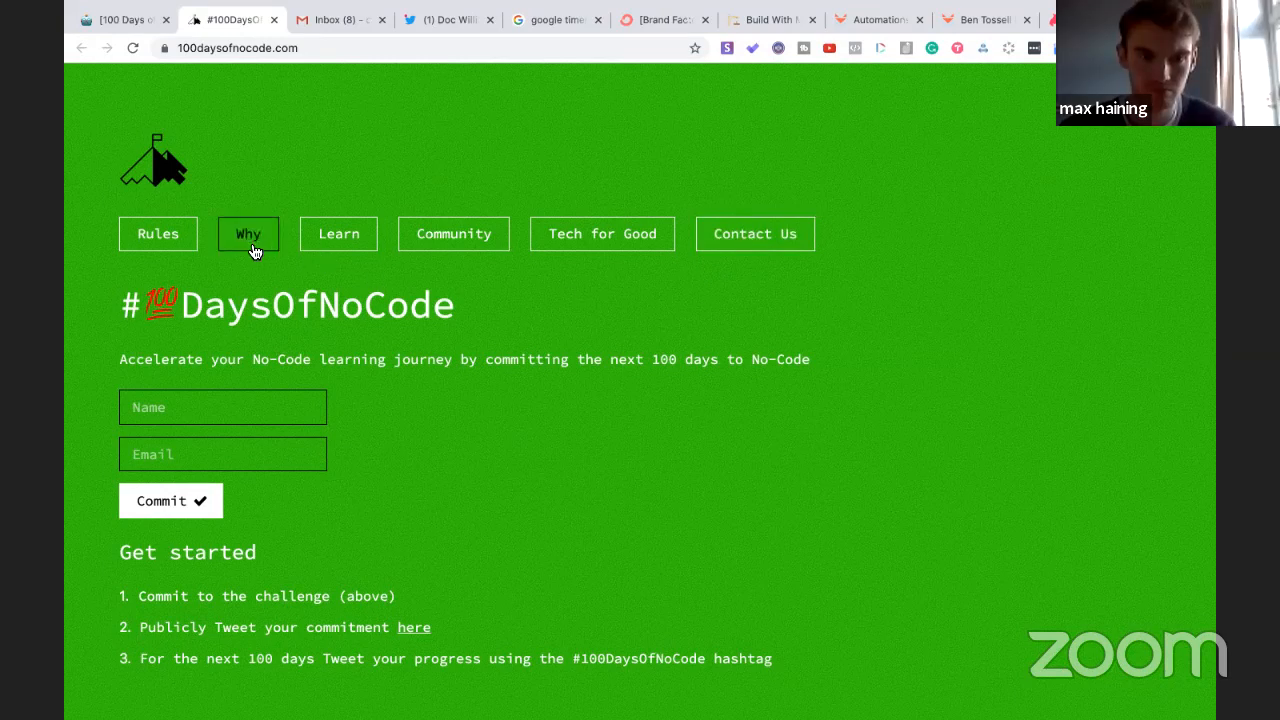
# - Browse the 100DaysOfNoCode Learn and Community sections, then return to the Notion build notes
pyautogui.click(321, 232)
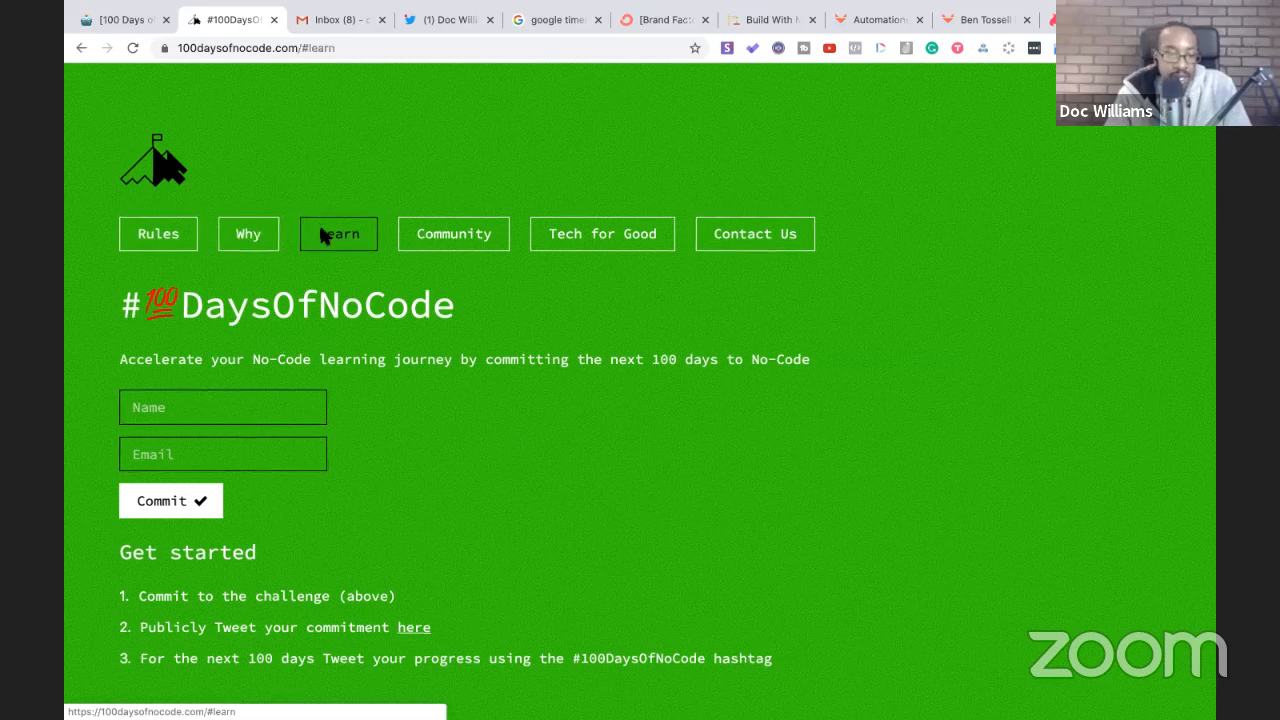
pyautogui.scroll(-6, 321, 235)
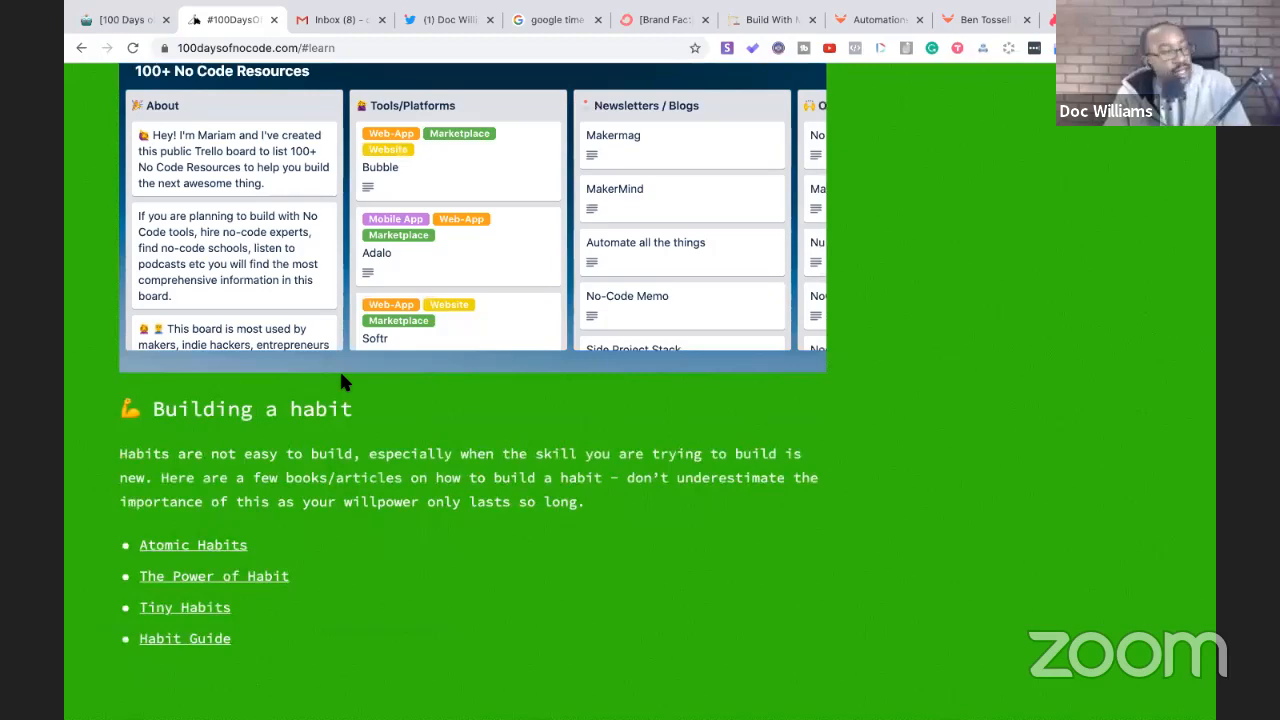
pyautogui.scroll(3, 341, 381)
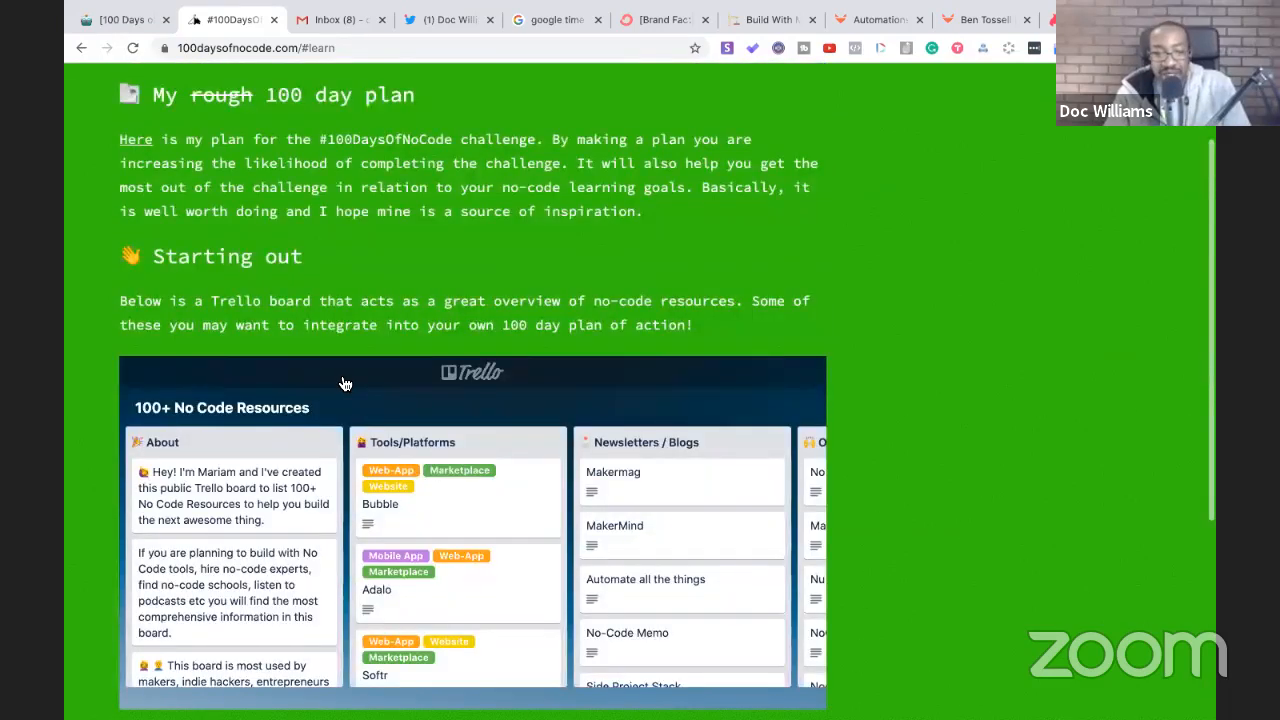
pyautogui.scroll(2, 321, 533)
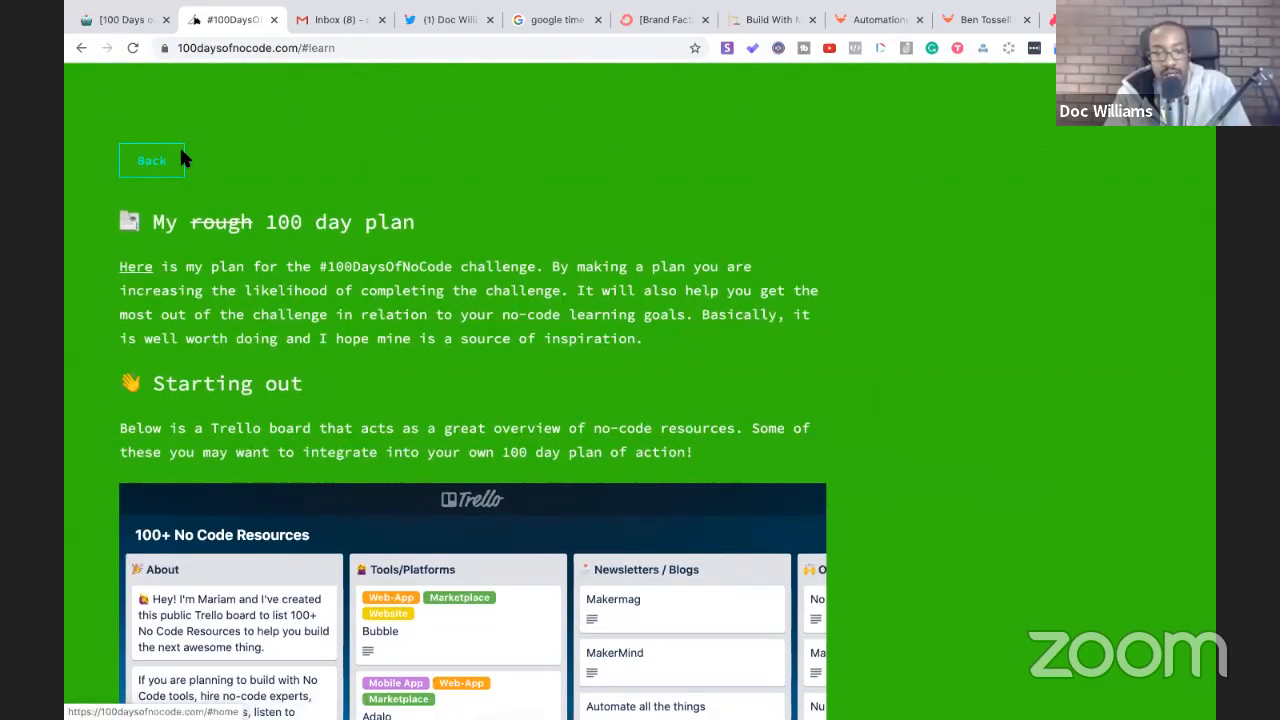
pyautogui.click(185, 160)
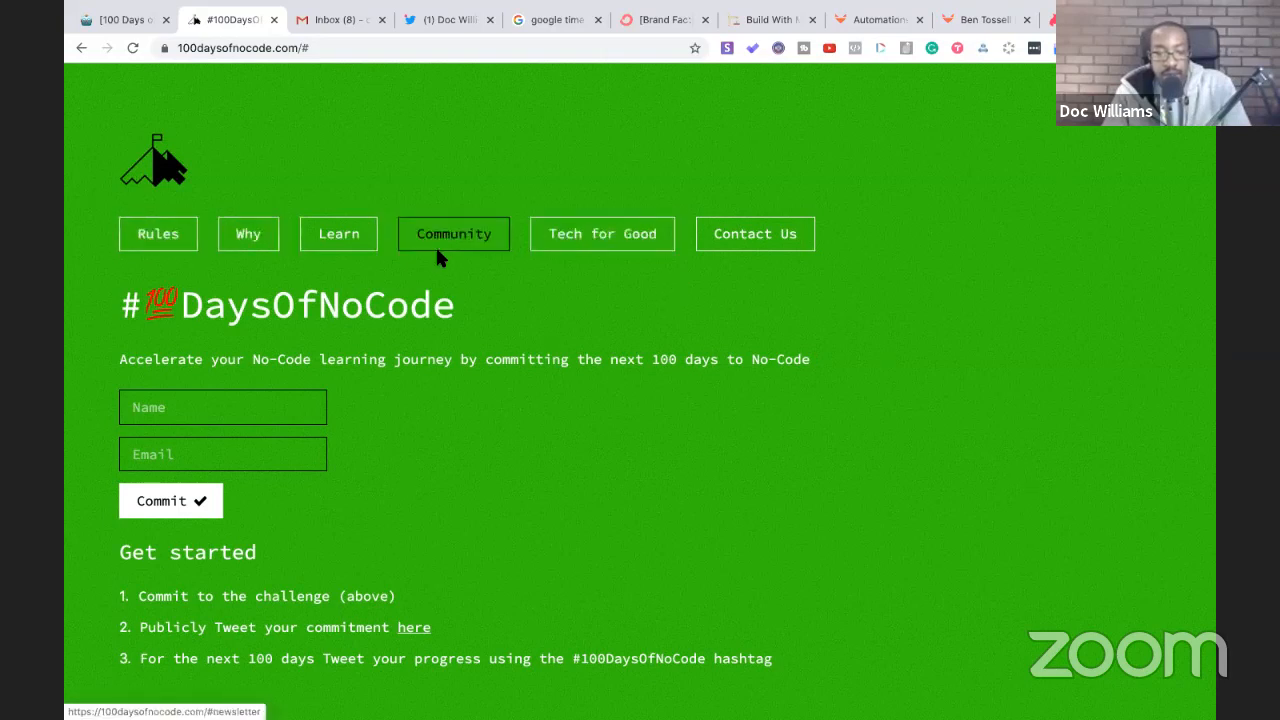
pyautogui.click(530, 240)
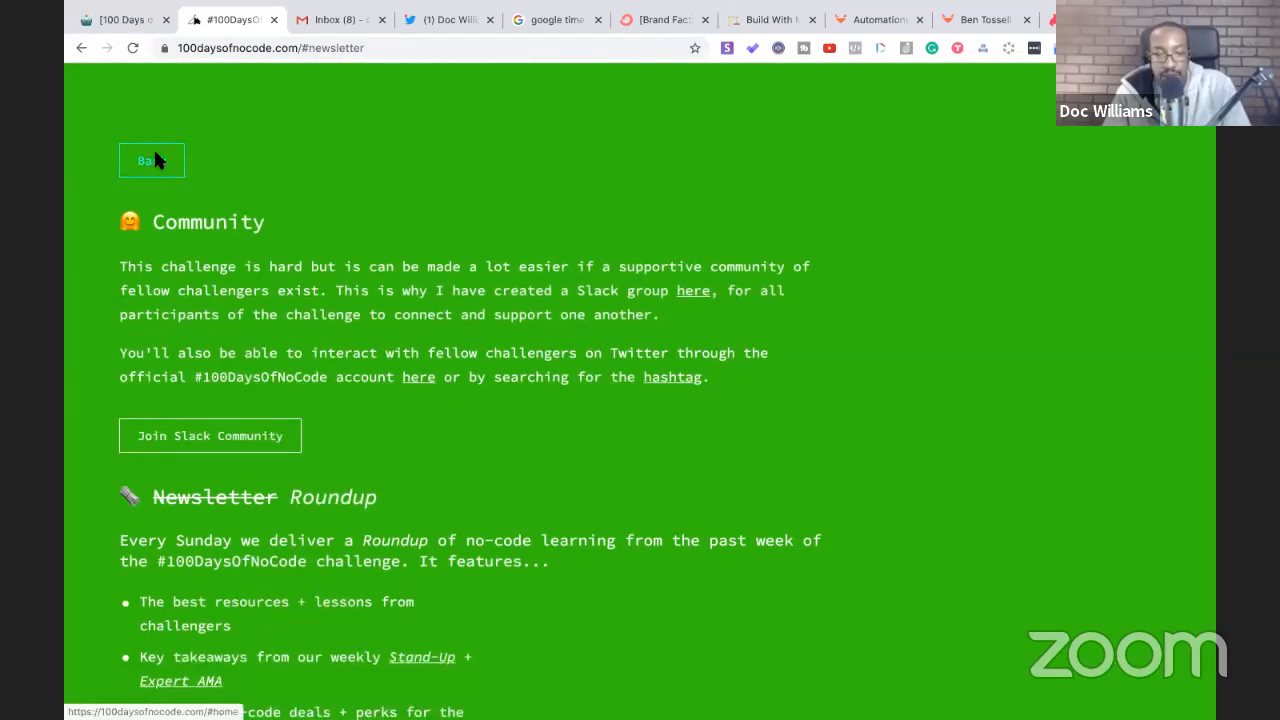
pyautogui.click(150, 161)
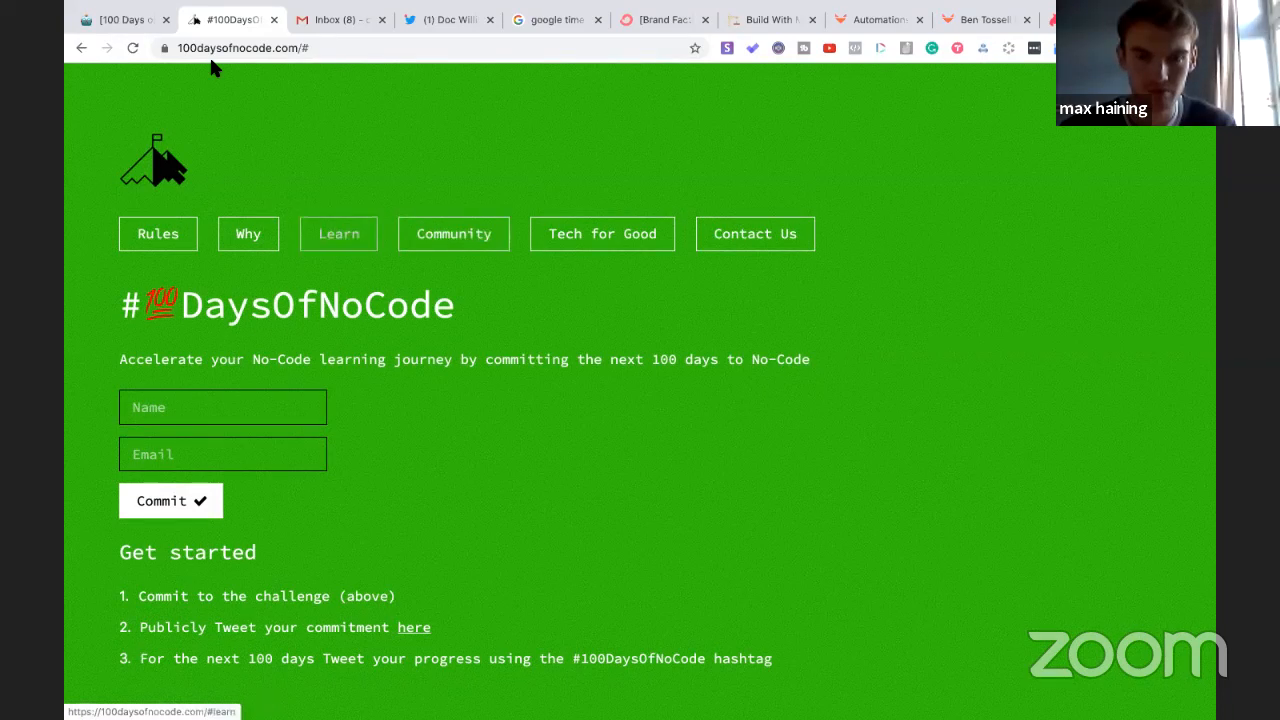
pyautogui.click(121, 18)
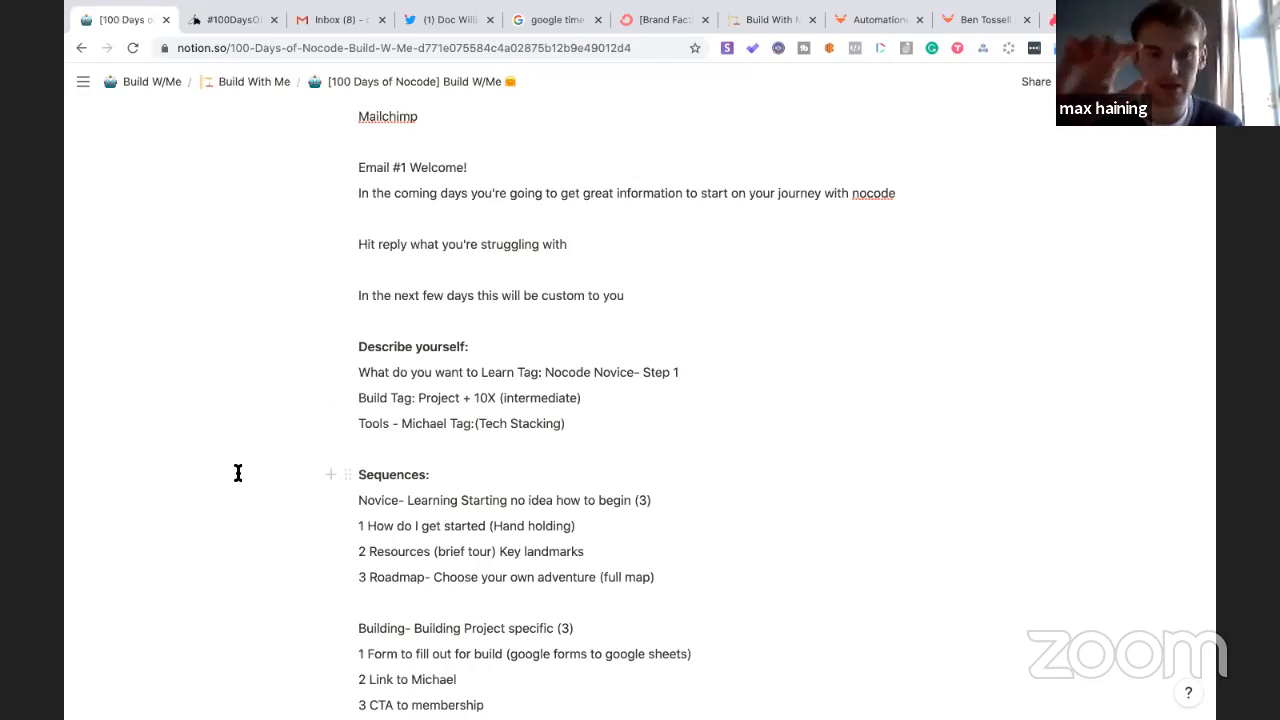
# - Append 'click here' to the custom-to-you line, add a new line, and return to 100DaysOfNoCode
pyautogui.write('click here')
pyautogui.press('Return')
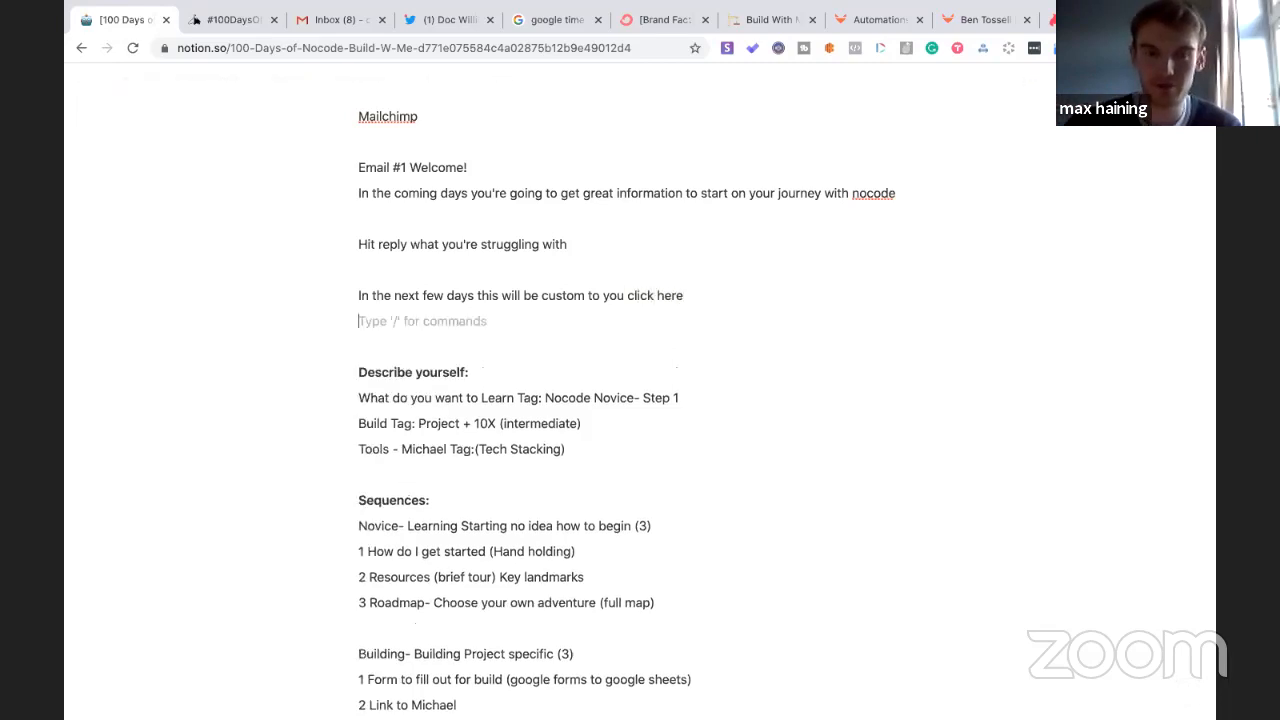
pyautogui.click(229, 20)
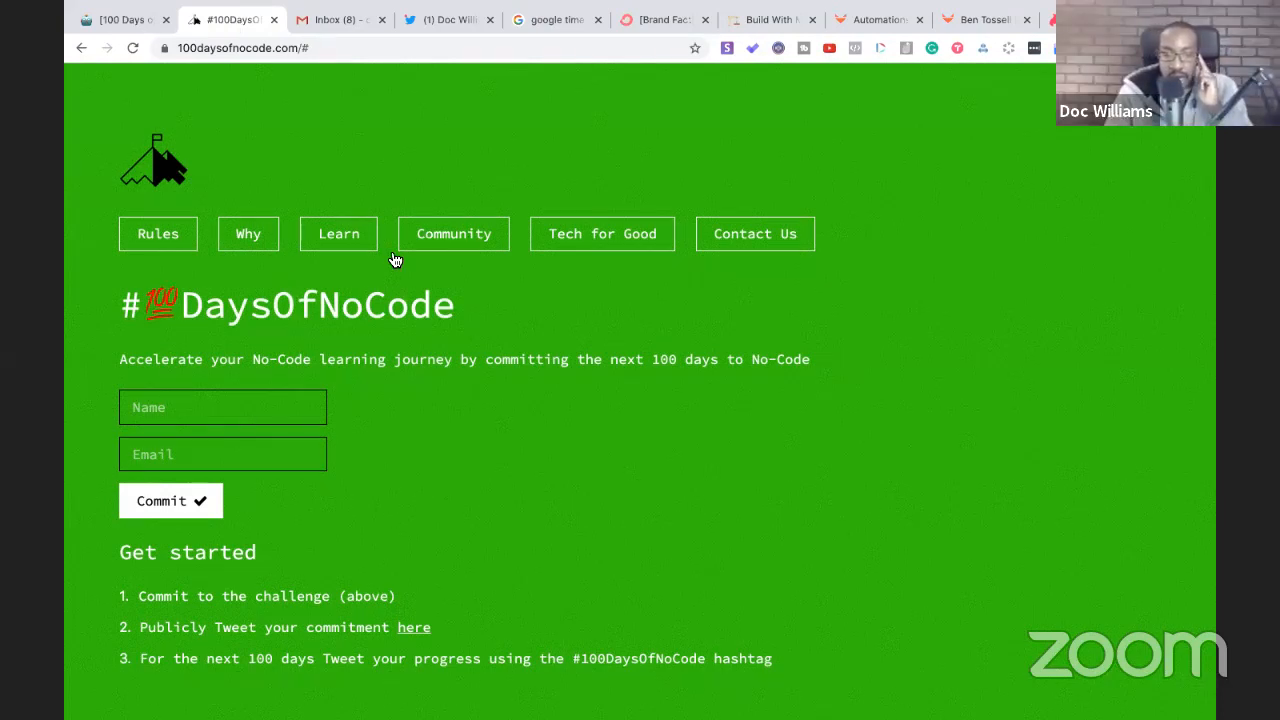
# - Check the Community section's Signup to the Roundup newsletter form, then go back to the home page
pyautogui.click(482, 242)
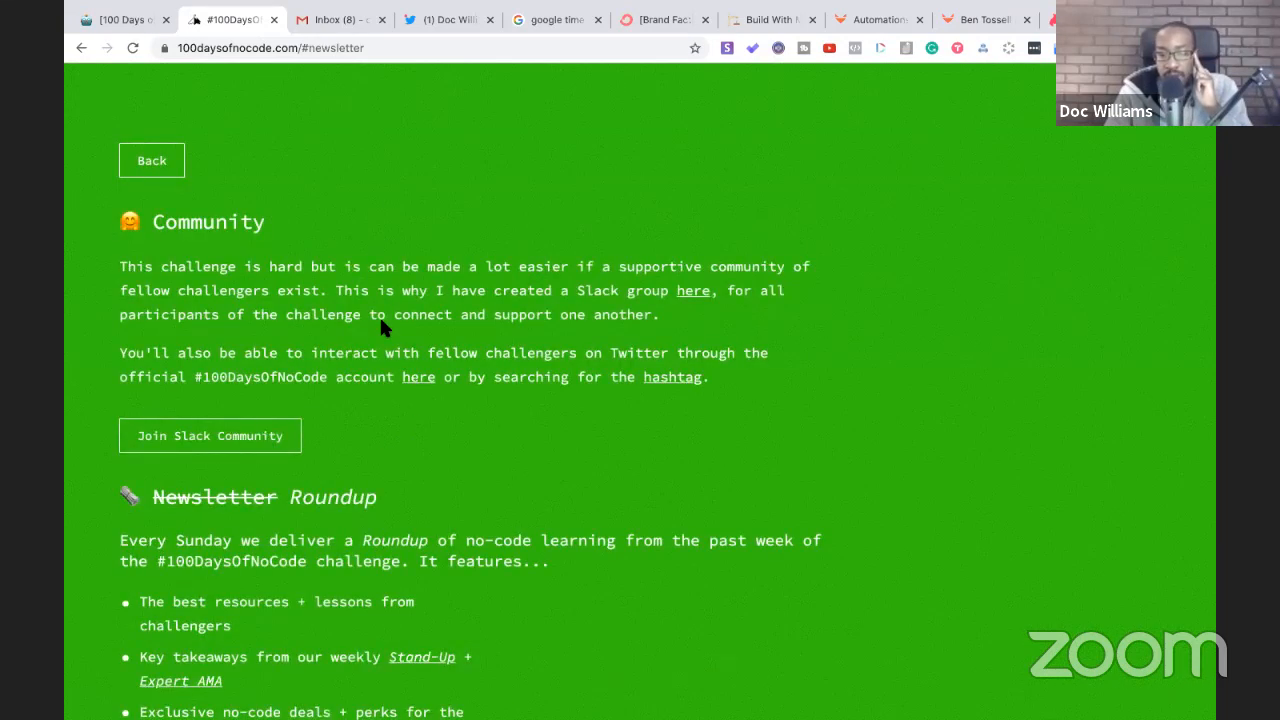
pyautogui.scroll(-3, 373, 355)
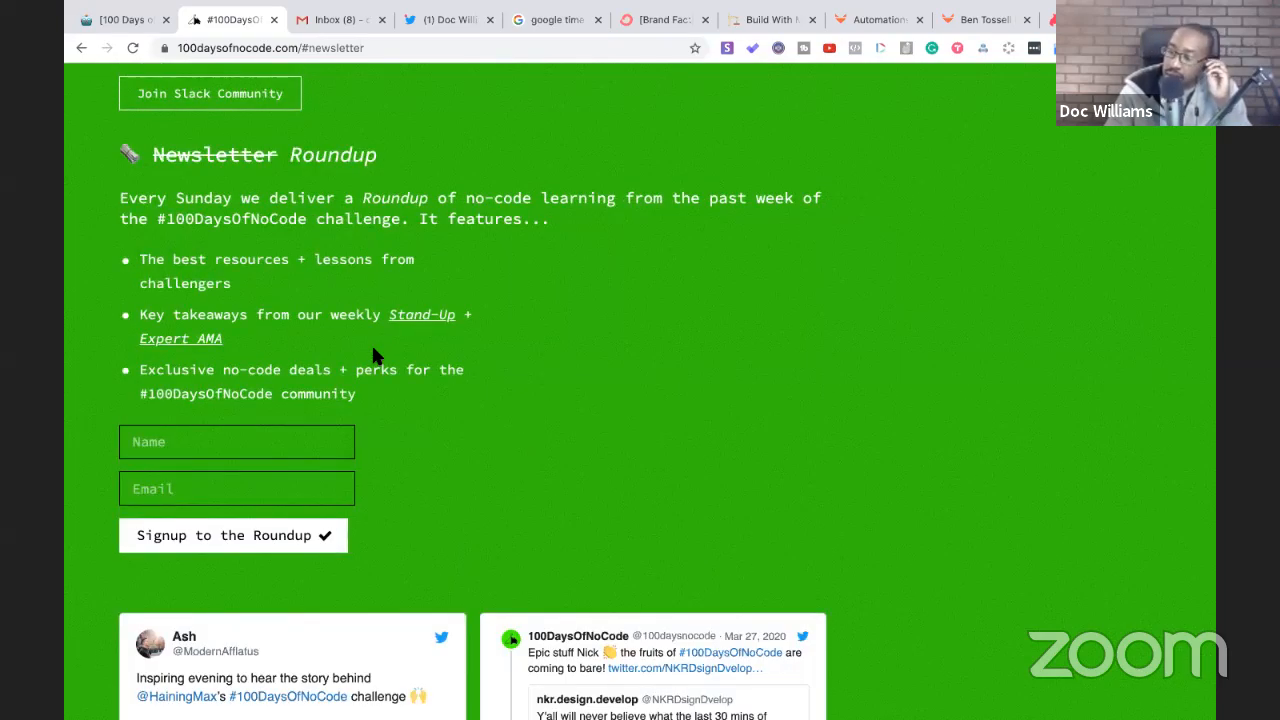
pyautogui.click(294, 533)
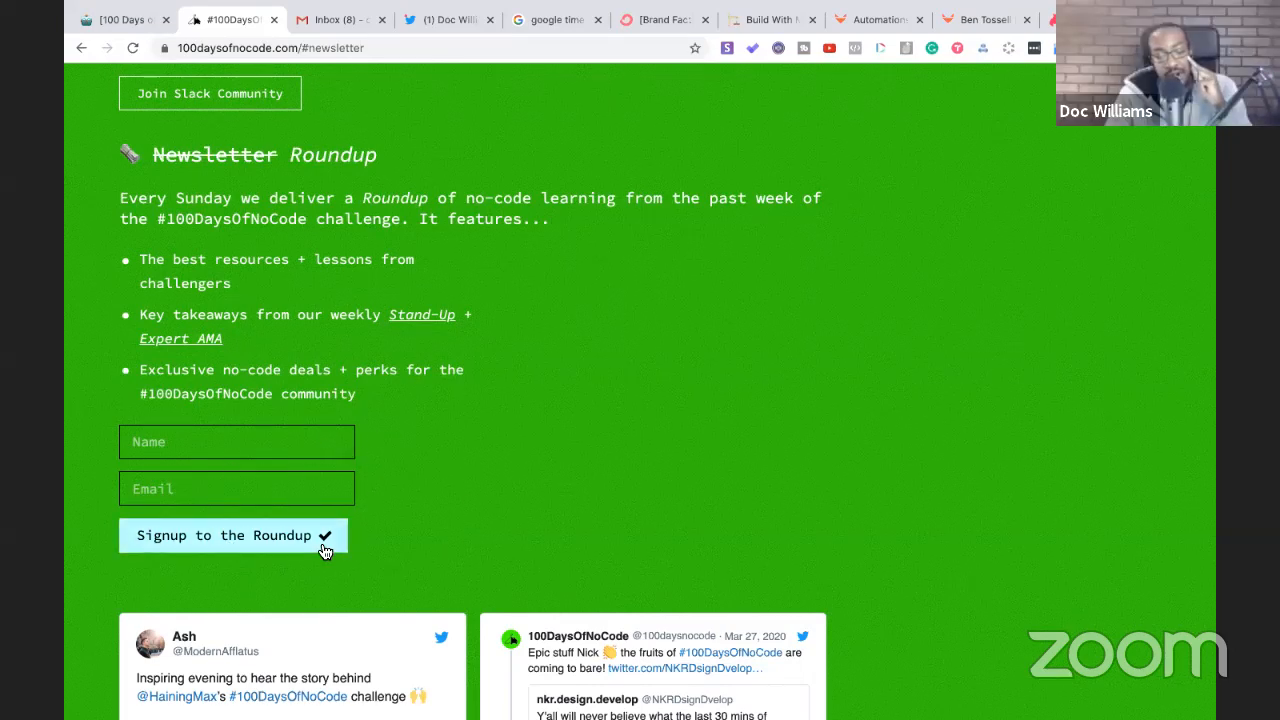
pyautogui.click(282, 538)
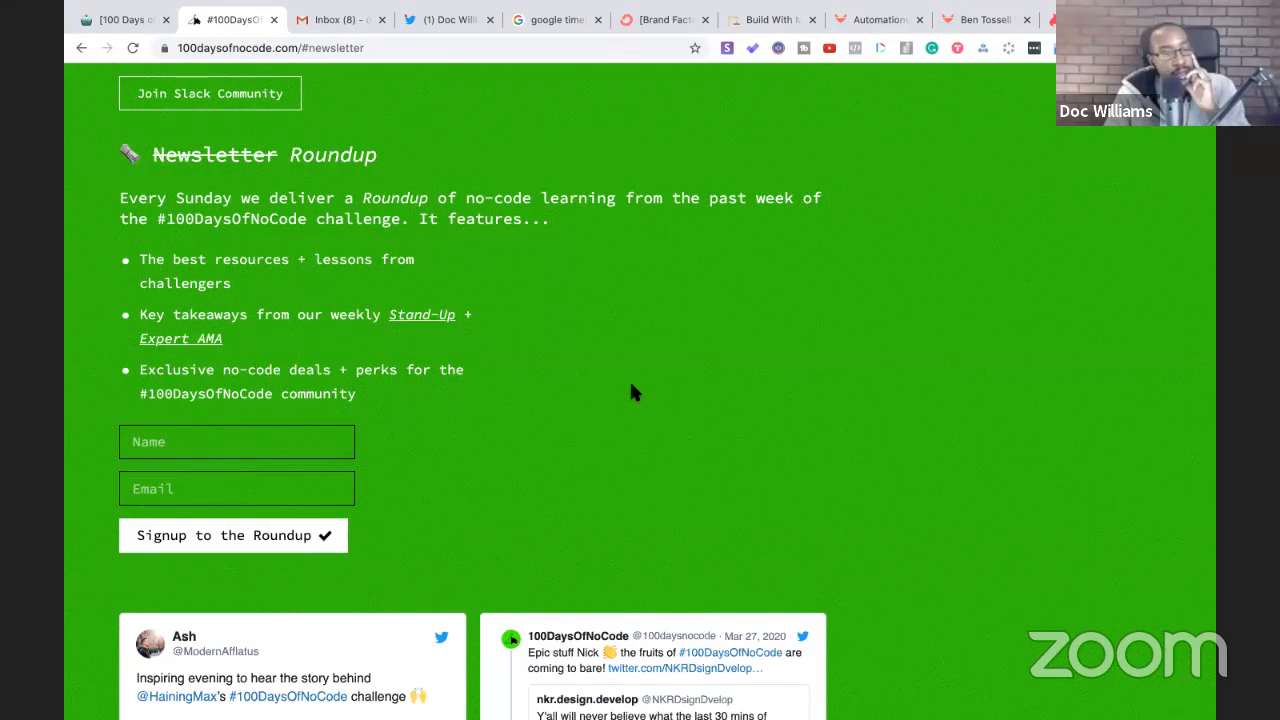
pyautogui.scroll(4, 631, 385)
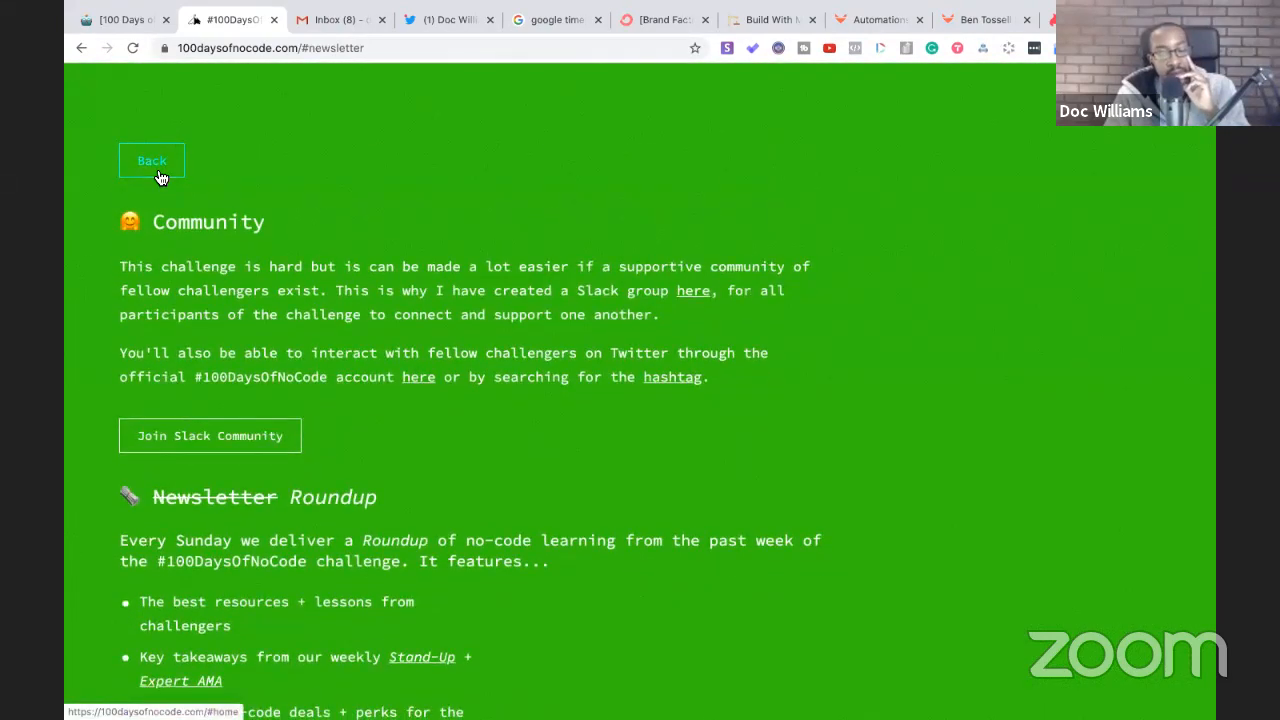
pyautogui.click(155, 168)
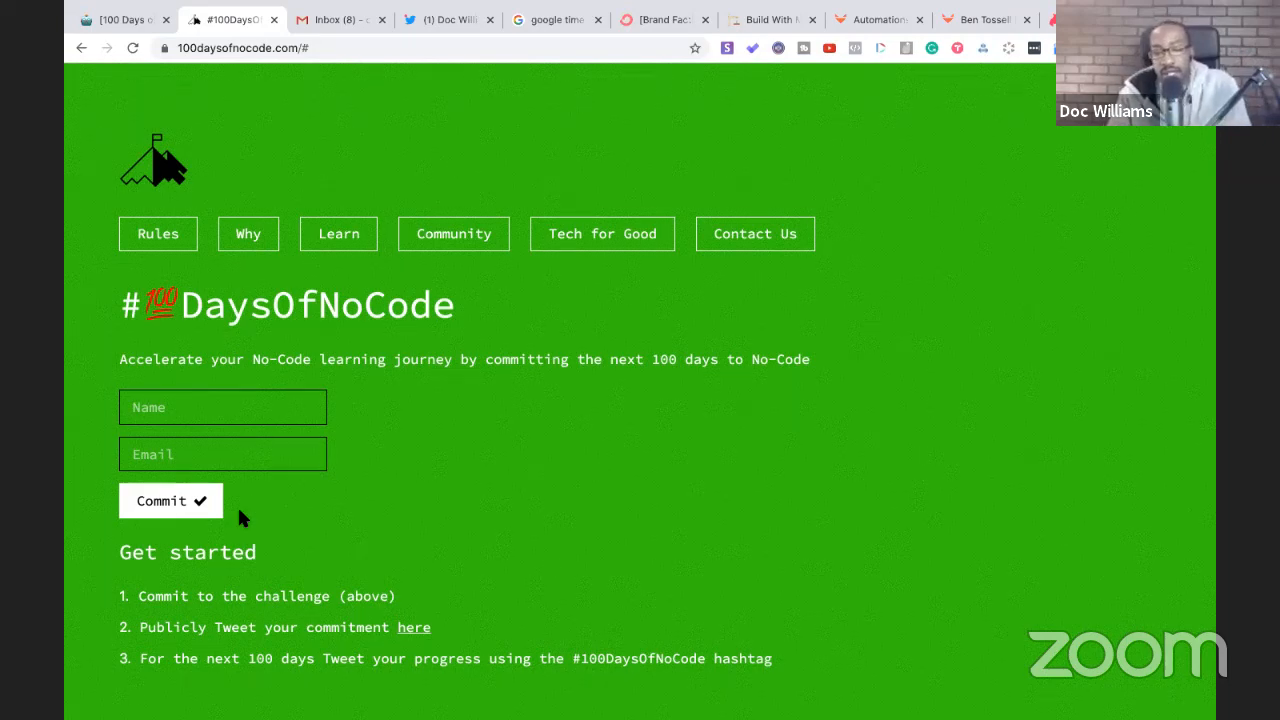
# - Switch back to the Notion build notes page
pyautogui.click(131, 21)
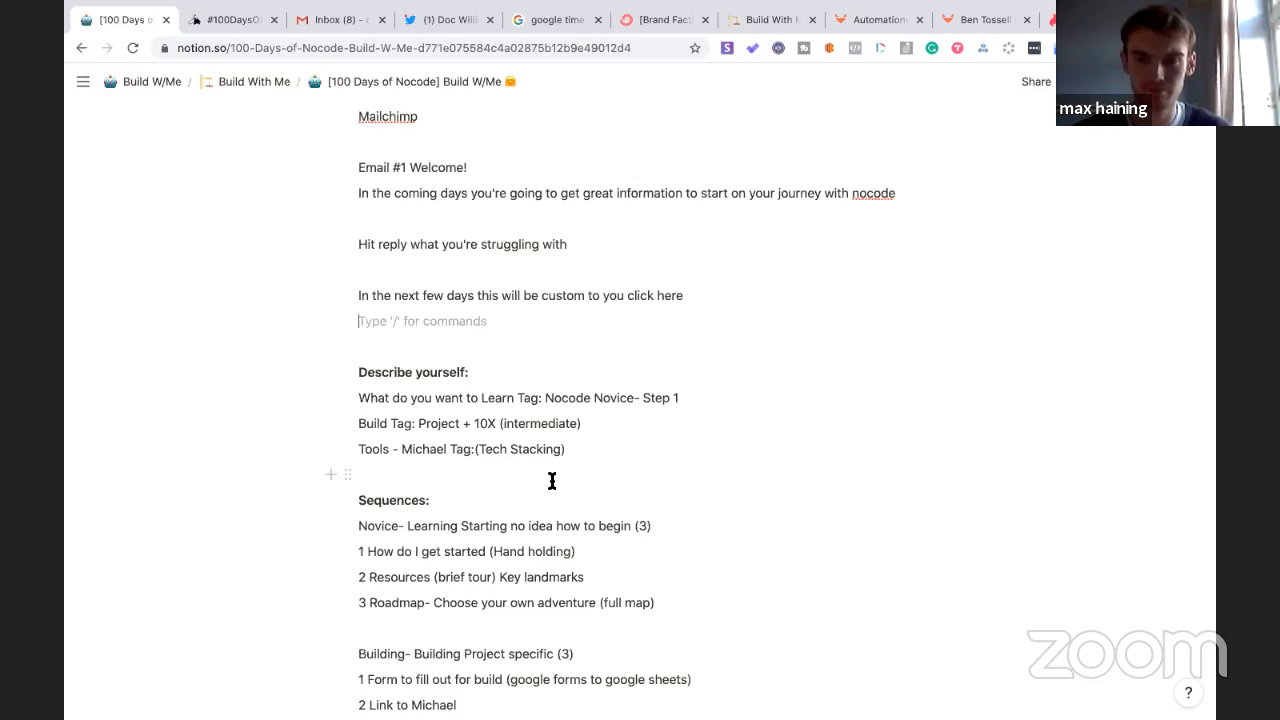
# - Add 'Membership tab', then a note that the membership page with application should list membership details
pyautogui.scroll(4, 552, 481)
pyautogui.click(421, 328)
pyautogui.click(550, 300)
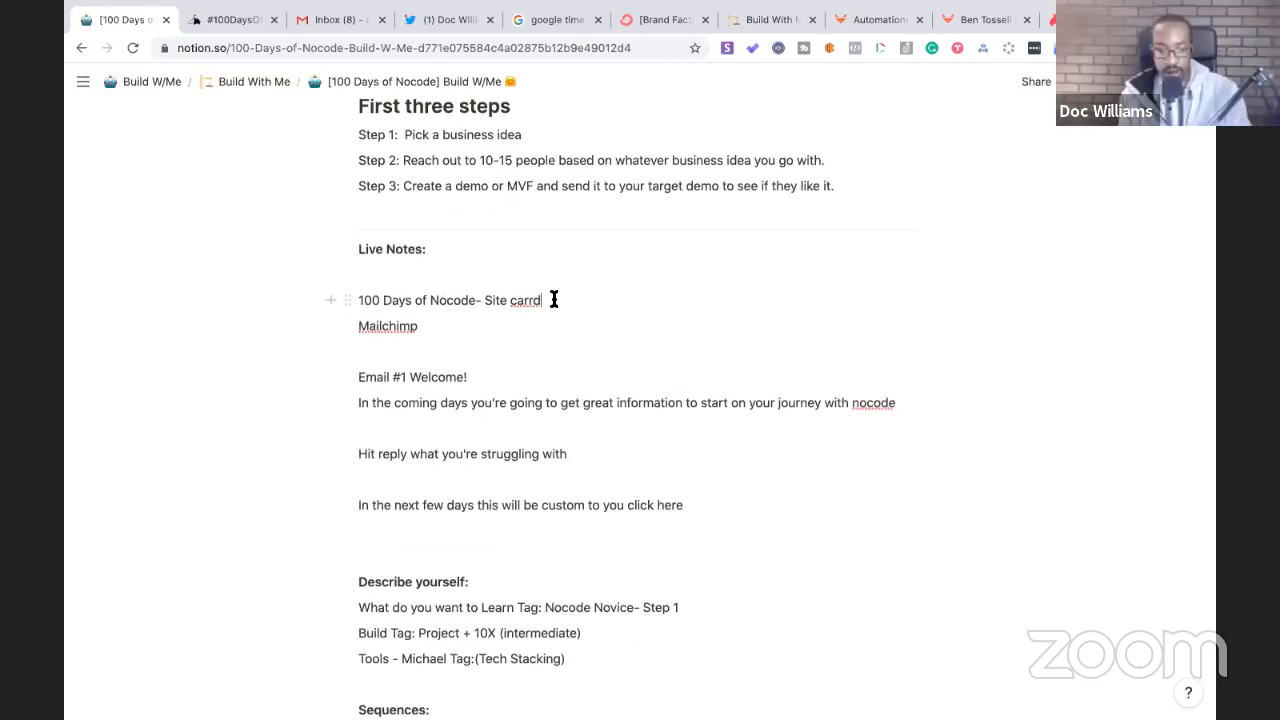
pyautogui.press('Return')
pyautogui.press('Return')
pyautogui.press('Return')
pyautogui.press('Up')
pyautogui.press('Up')
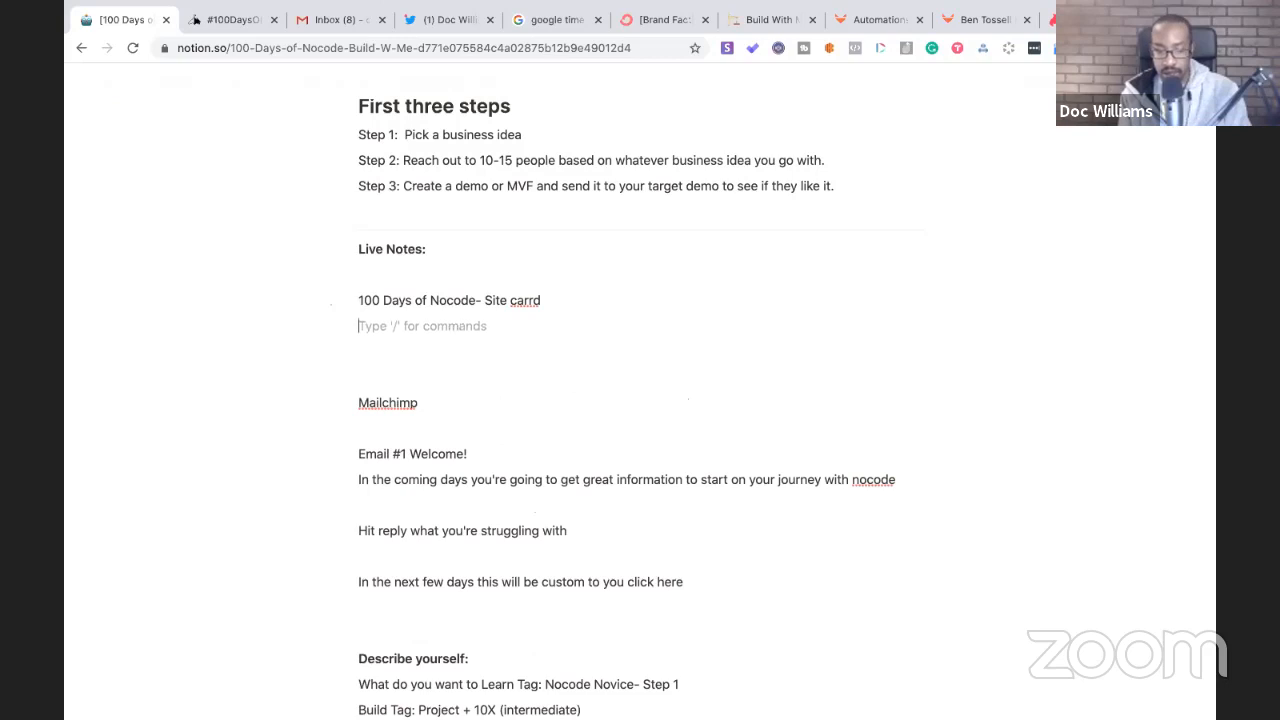
pyautogui.write('Mem')
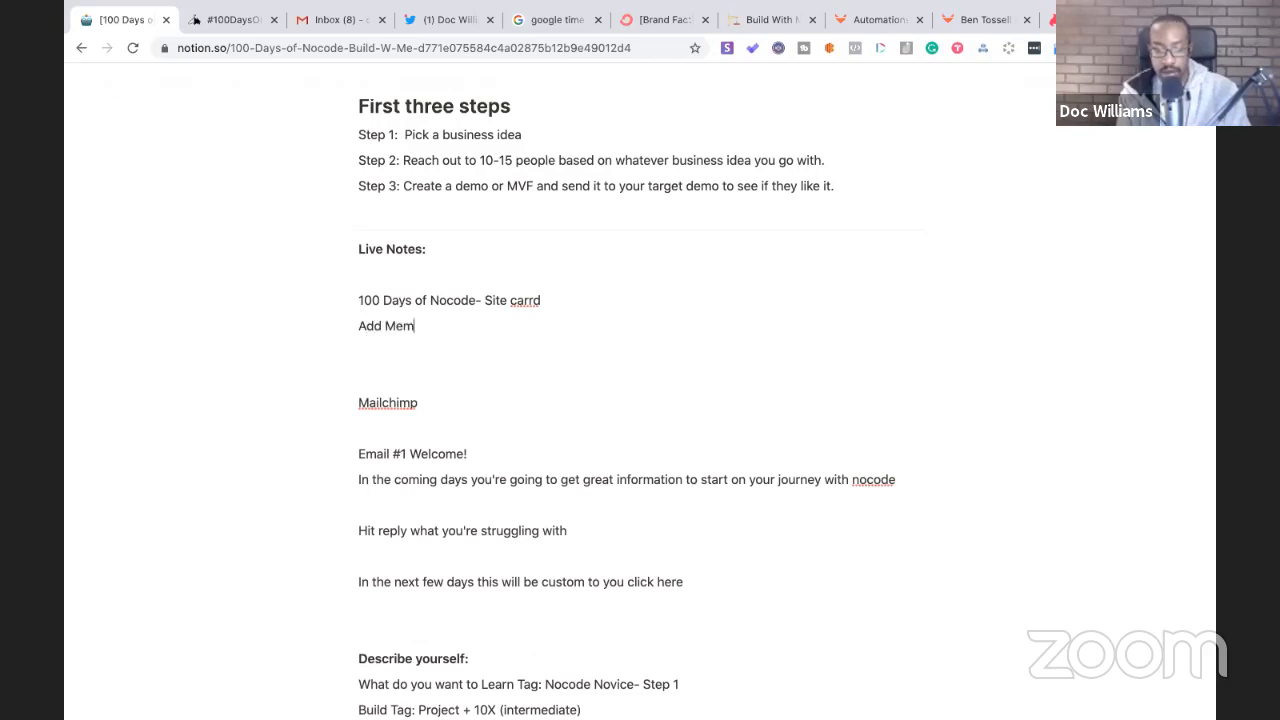
pyautogui.write('bership tab')
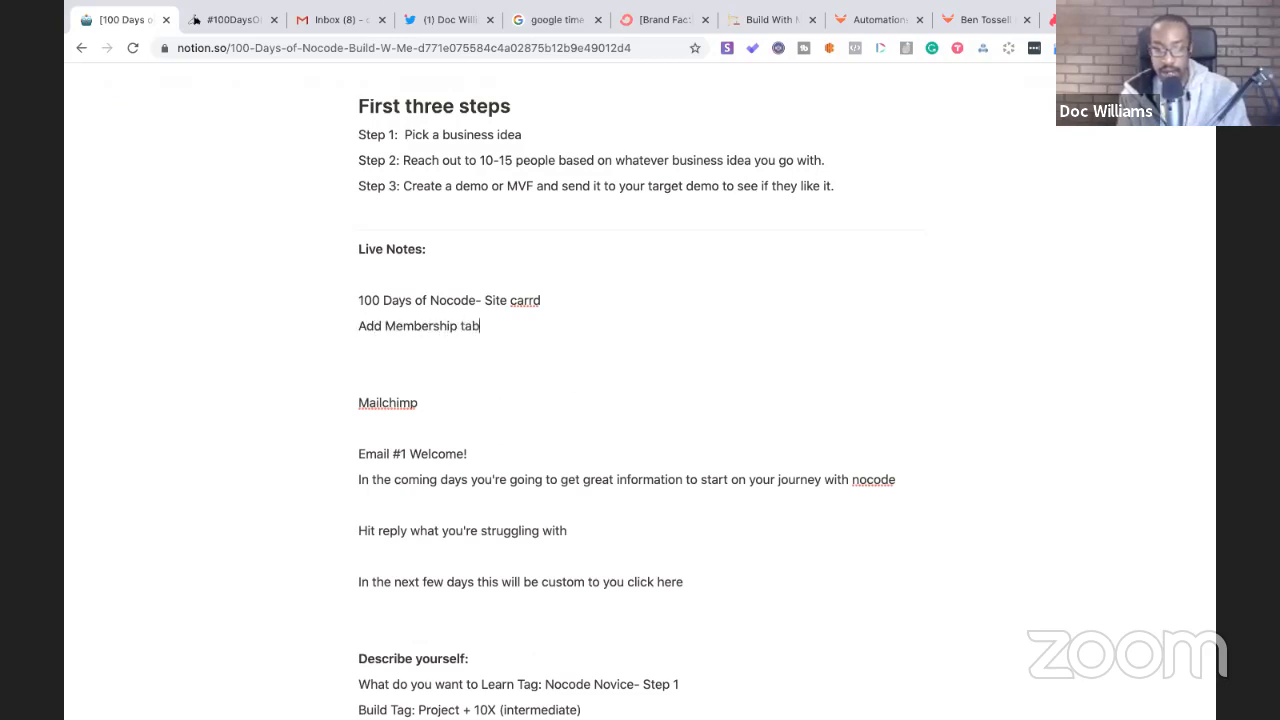
pyautogui.press('Return')
pyautogui.write('Members')
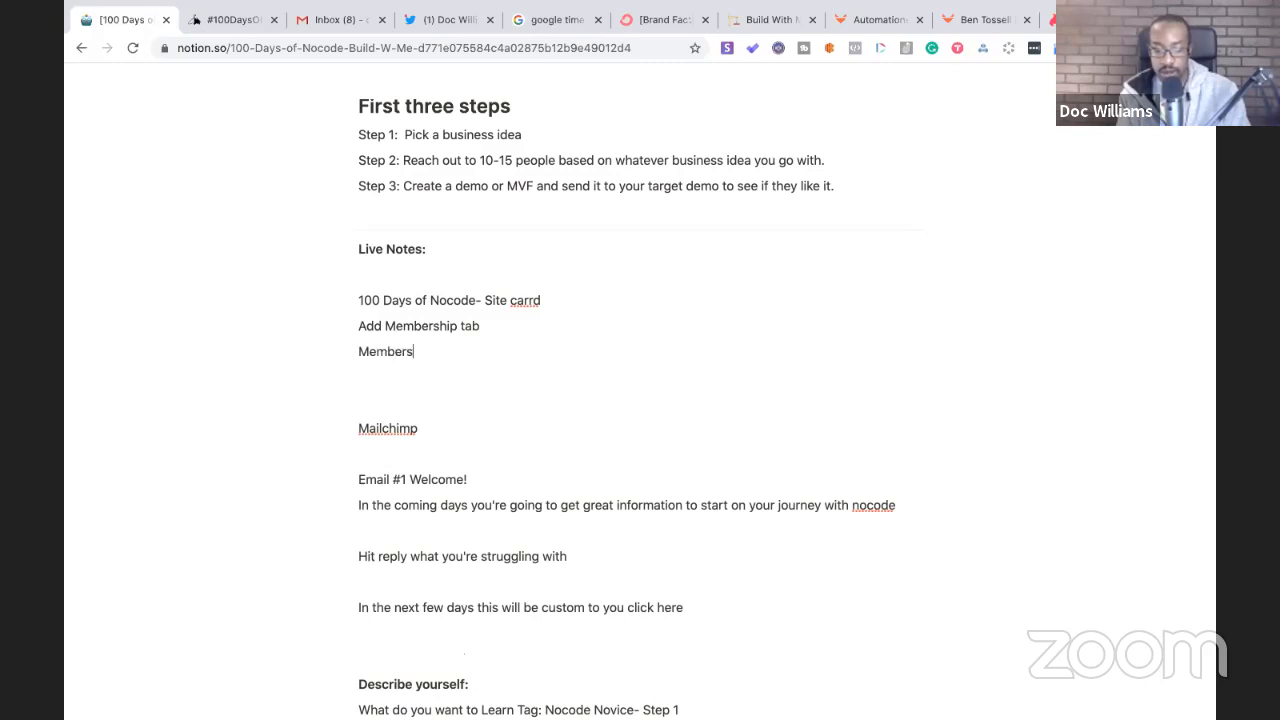
pyautogui.write('hip page with application')
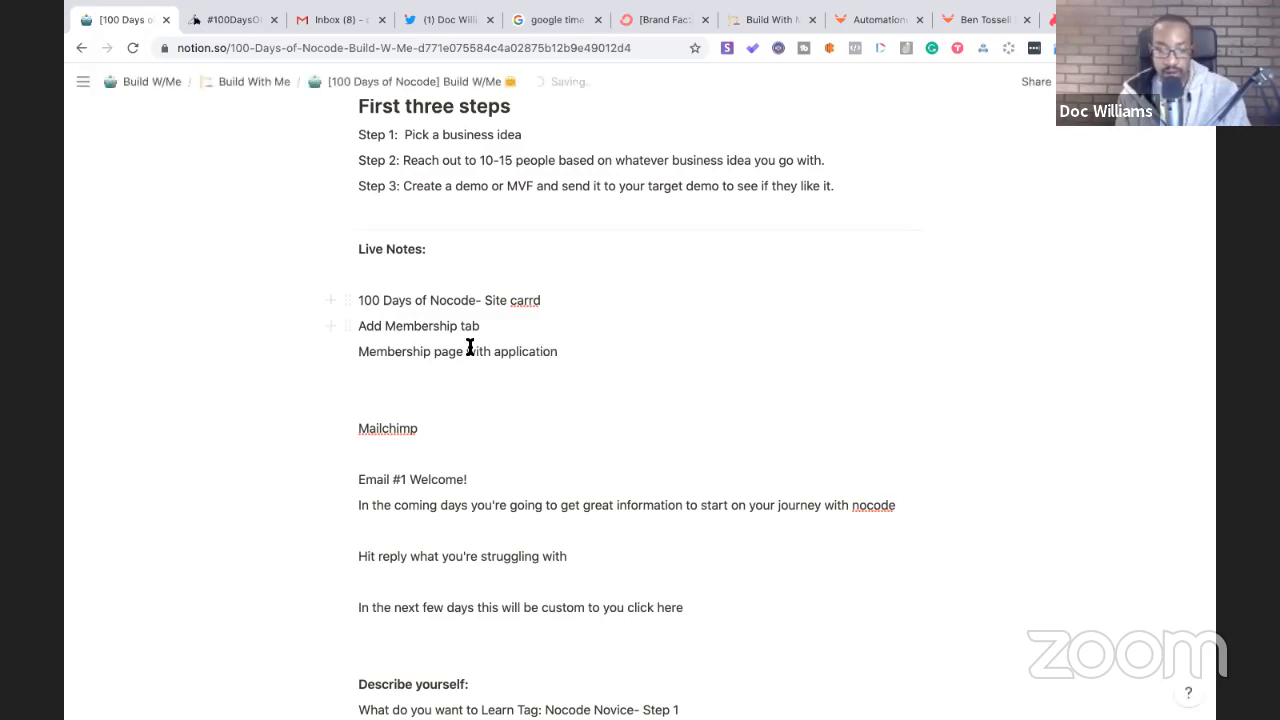
pyautogui.write(' should inc')
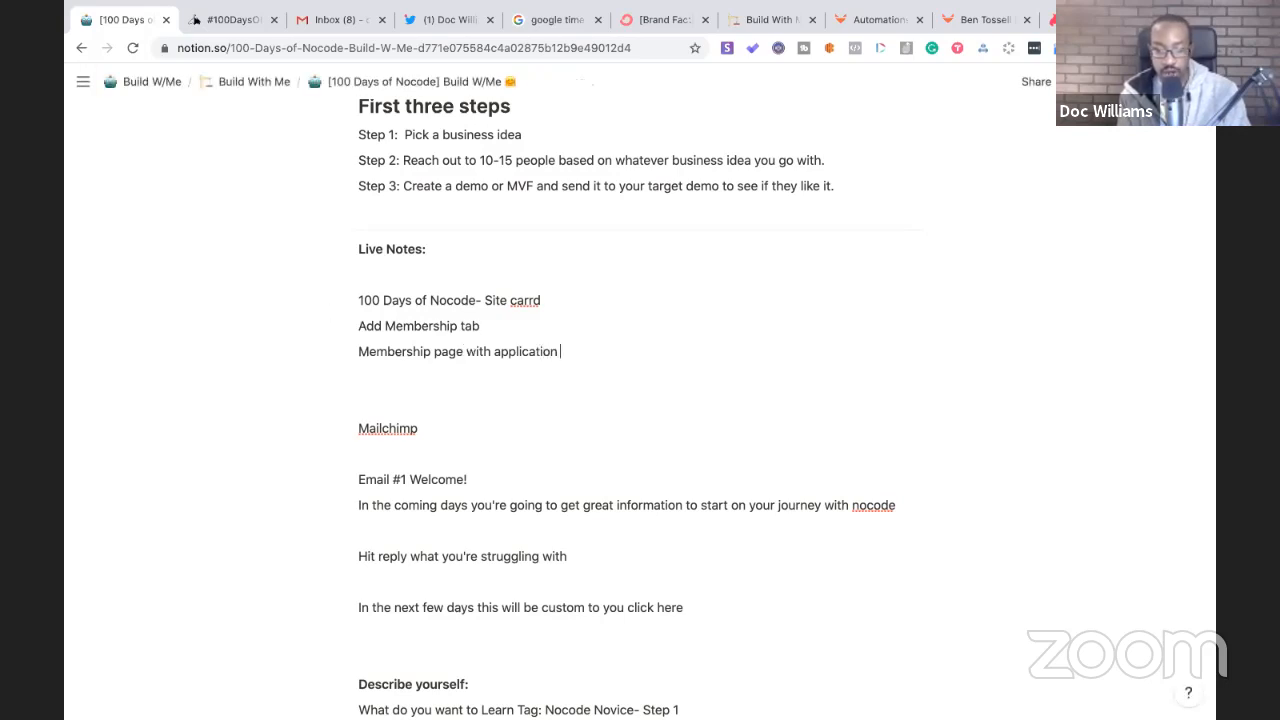
pyautogui.write('lu')
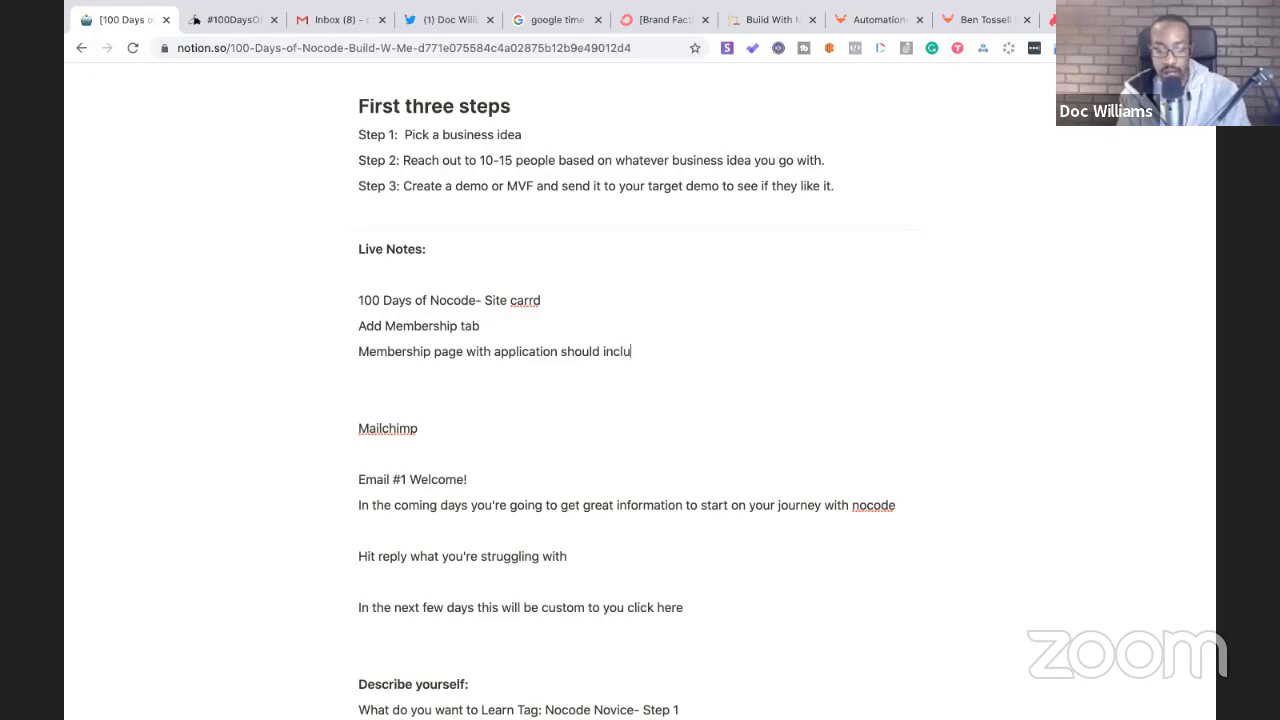
pyautogui.write('de details w')
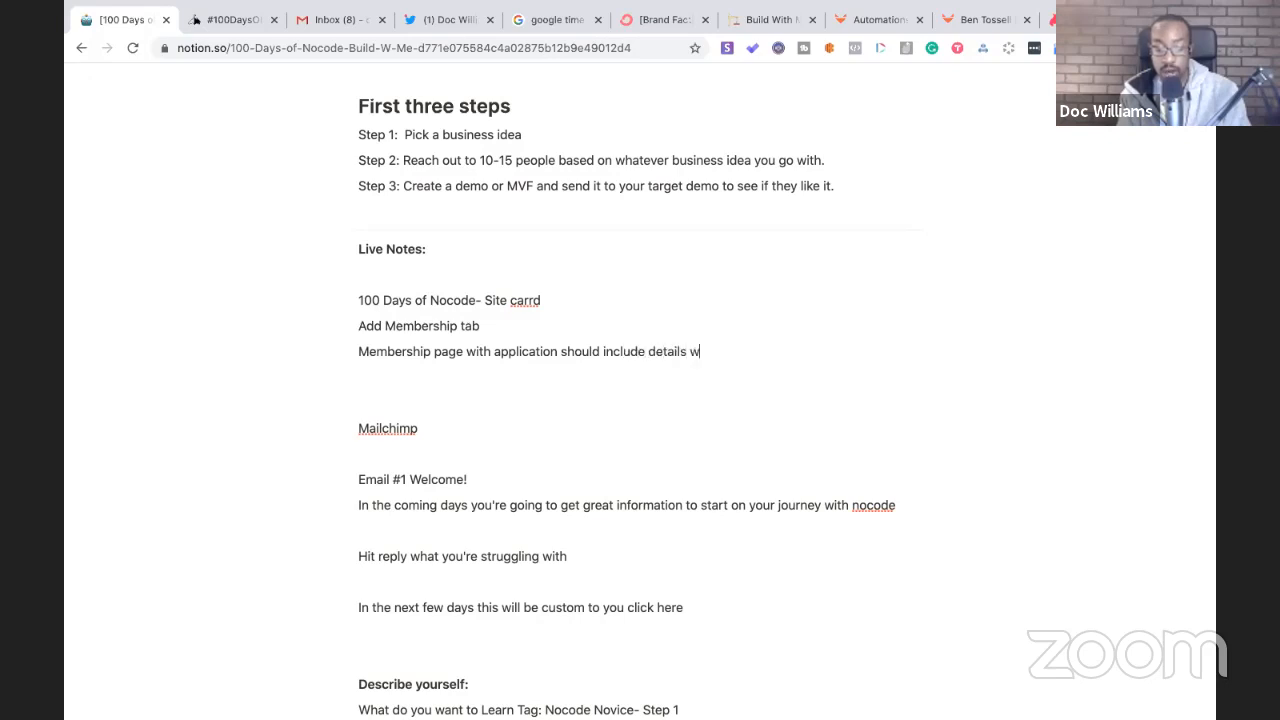
pyautogui.write('hat you get in the')
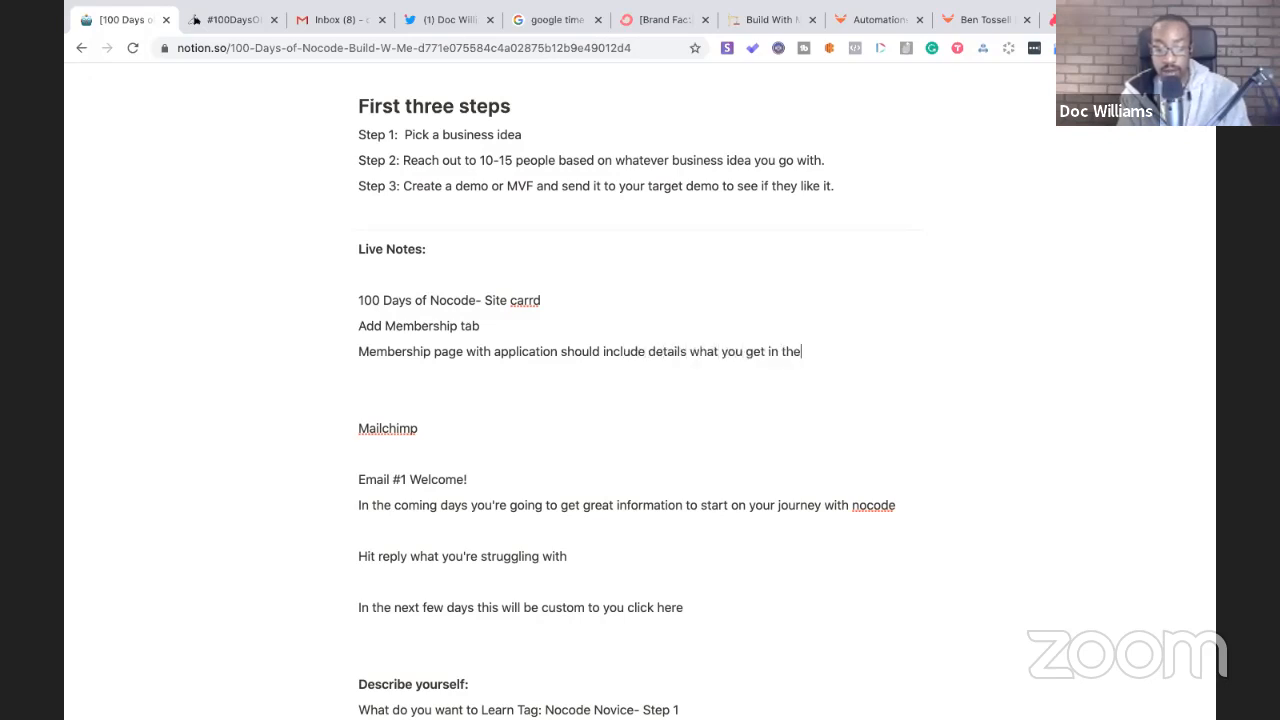
pyautogui.write(' membership')
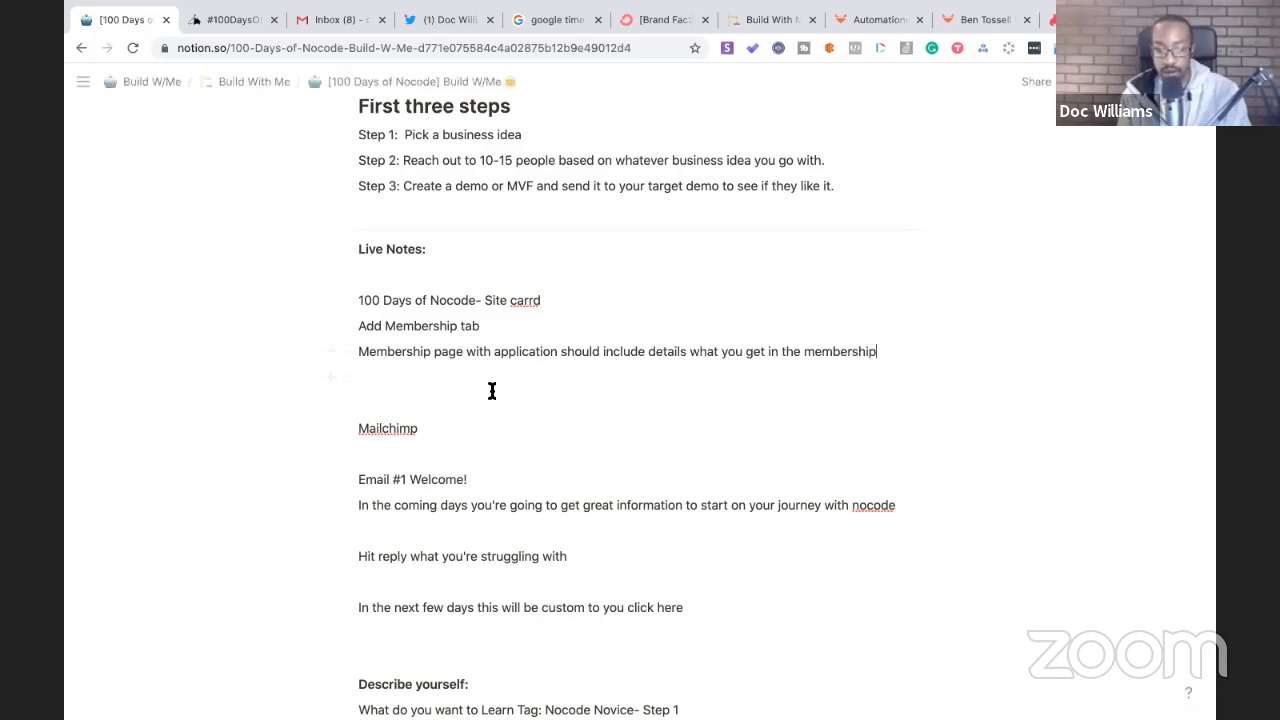
pyautogui.scroll(-2, 540, 371)
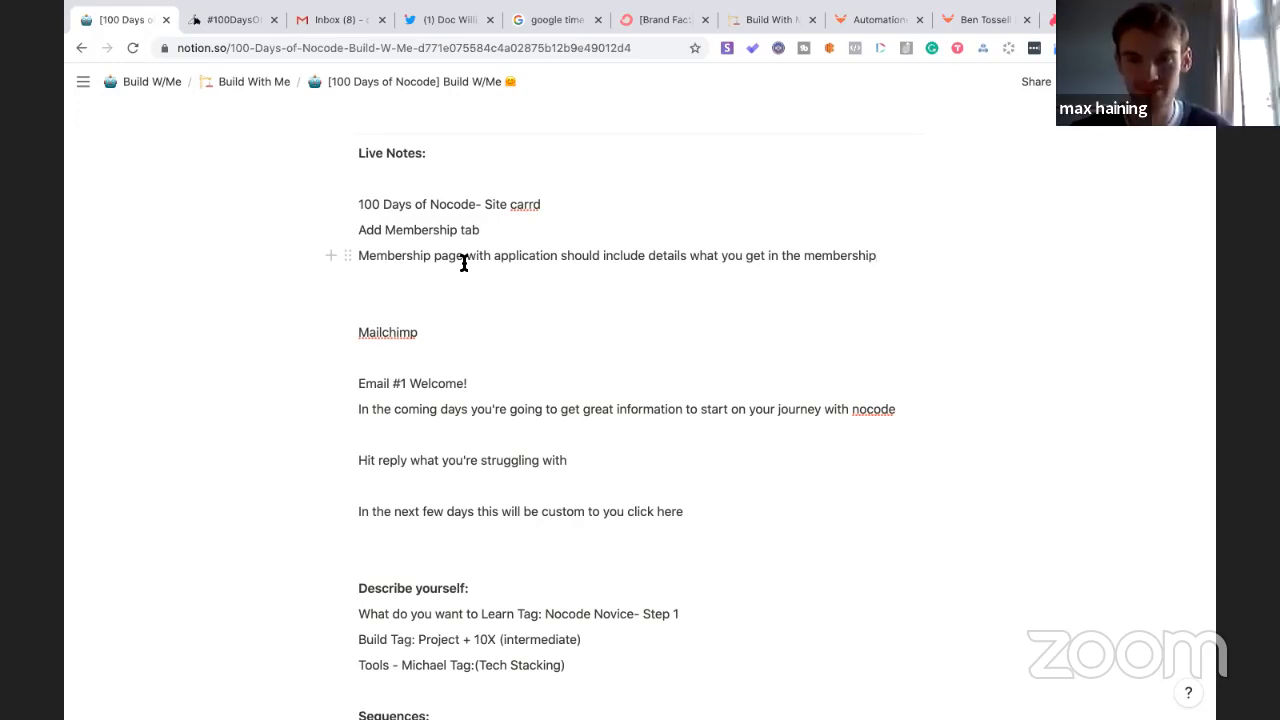
# - Replace the blank line above Mailchimp with an 'Email Sequence' line
pyautogui.click(383, 310)
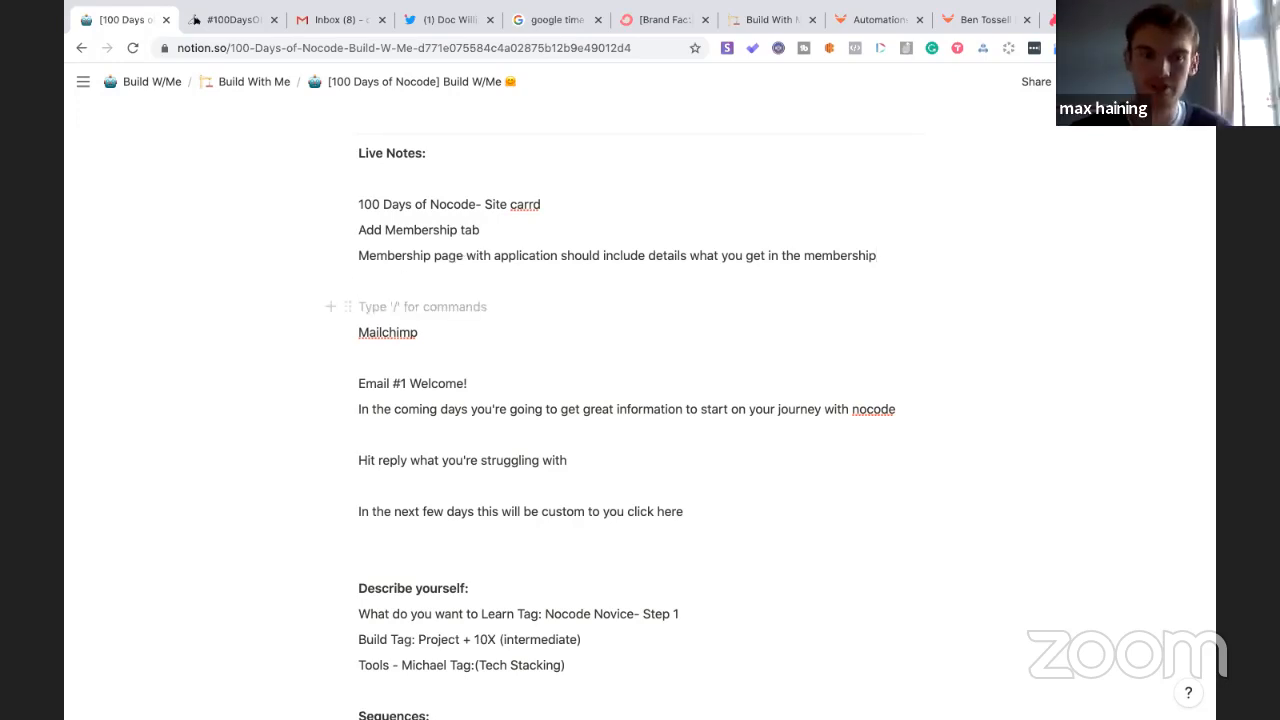
pyautogui.press('BackSpace')
pyautogui.press('Return')
pyautogui.write('Email ')
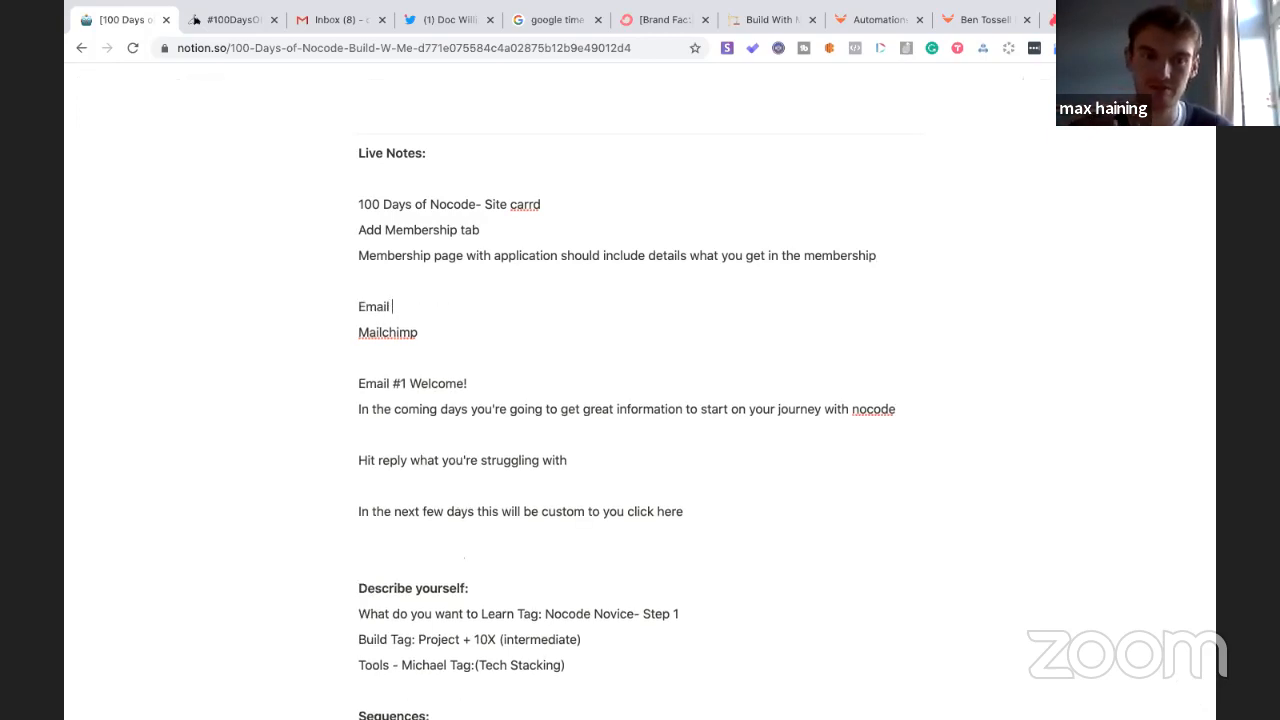
pyautogui.write('Sequence')
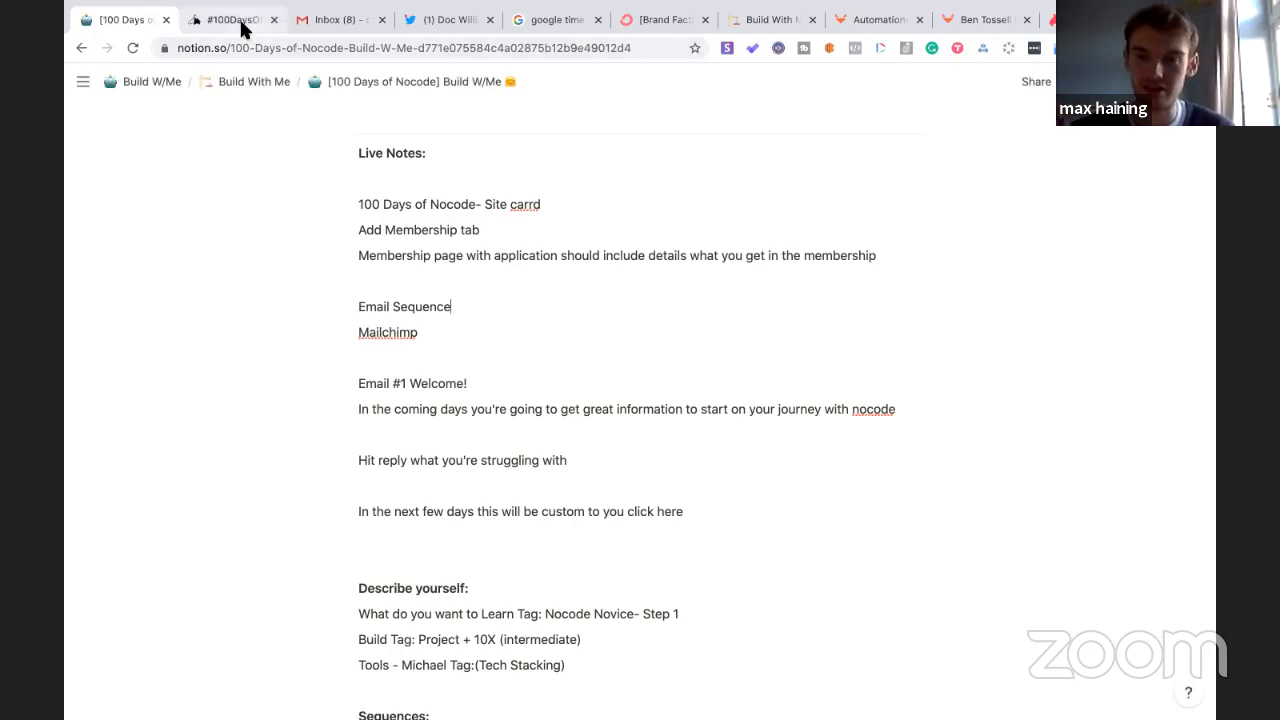
pyautogui.click(241, 29)
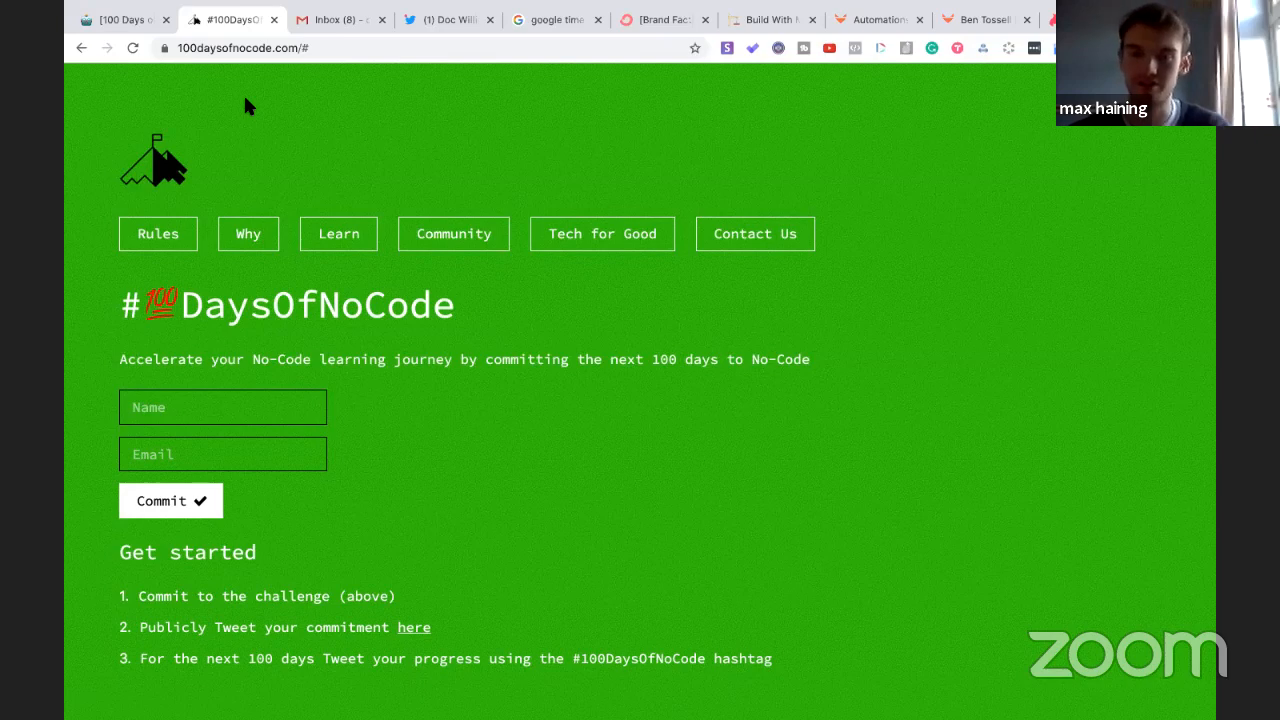
pyautogui.click(126, 23)
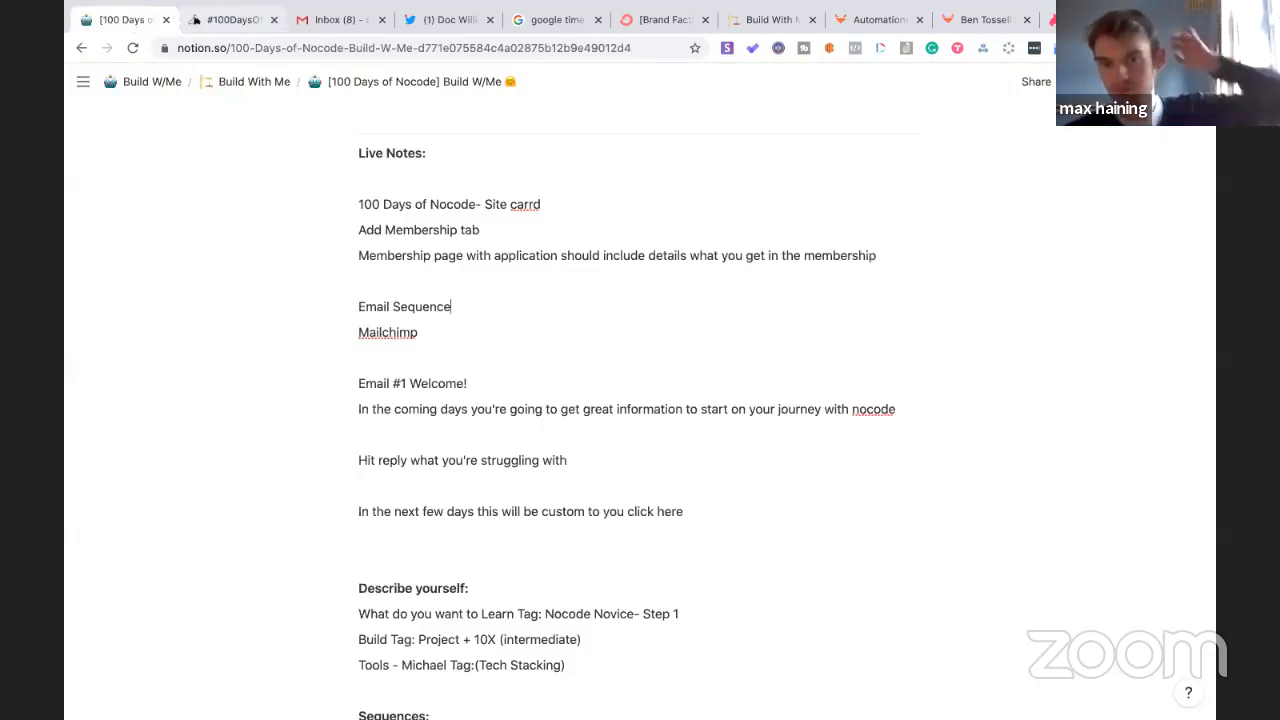
# - Add a bullet '- Tag with Interested in Paid Membership' under the membership page note
pyautogui.click(361, 271)
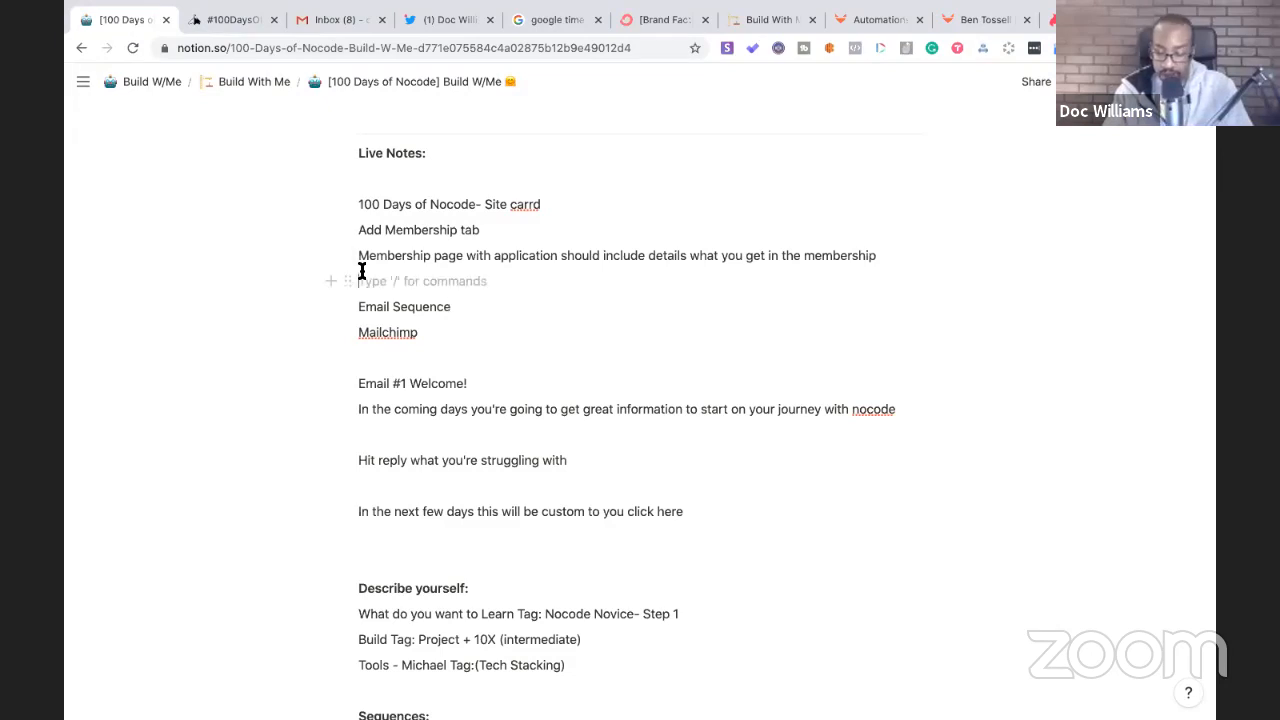
pyautogui.press('Return')
pyautogui.press('Up')
pyautogui.write('- Tag with Interested in Paid Membership')
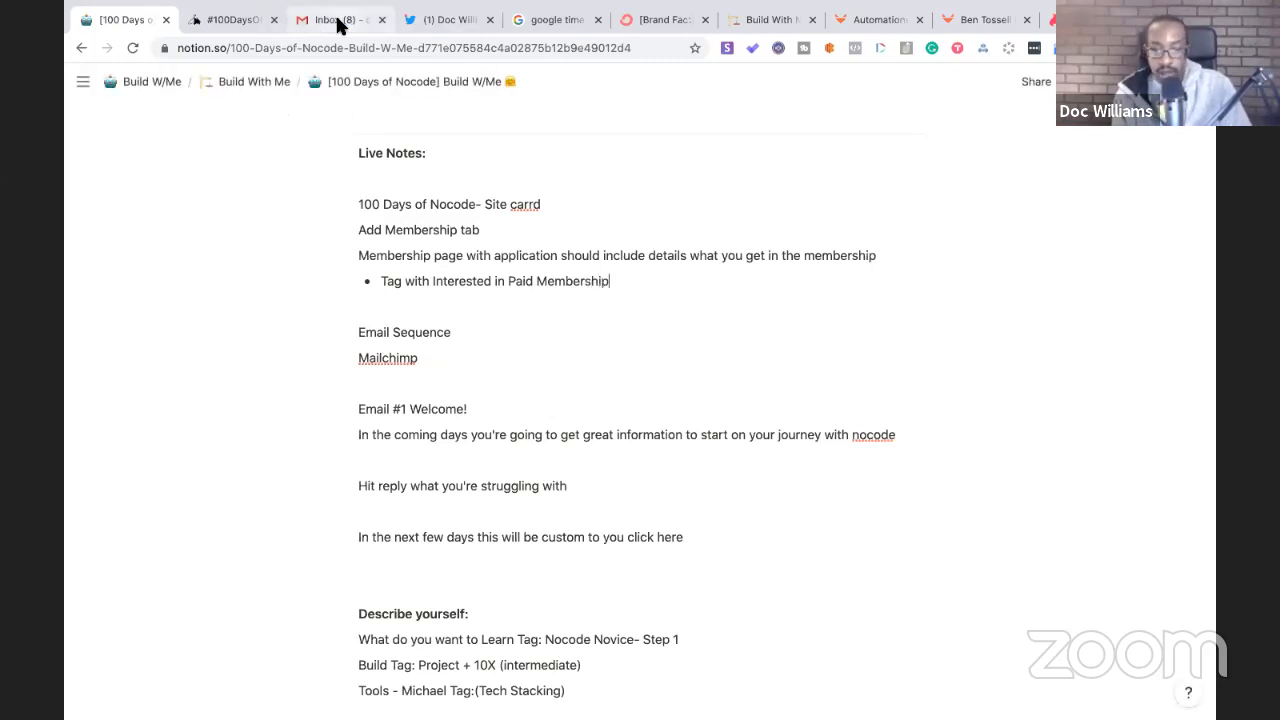
pyautogui.click(551, 20)
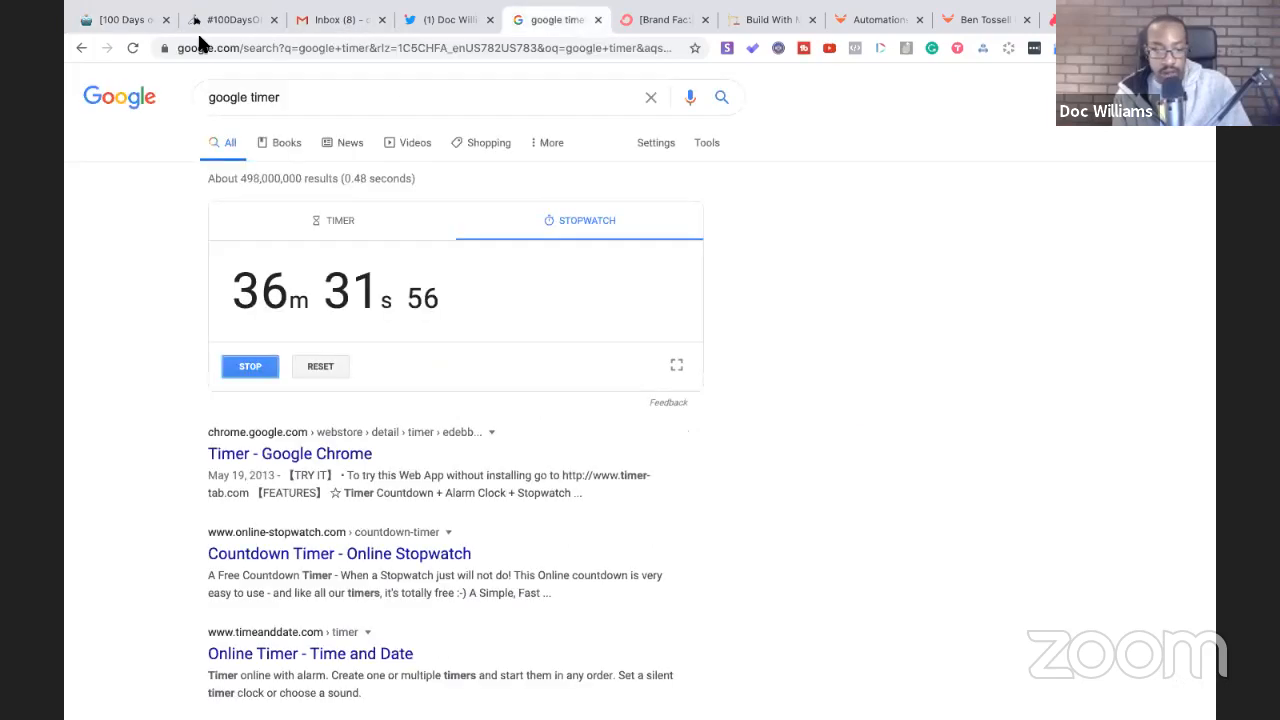
pyautogui.click(137, 24)
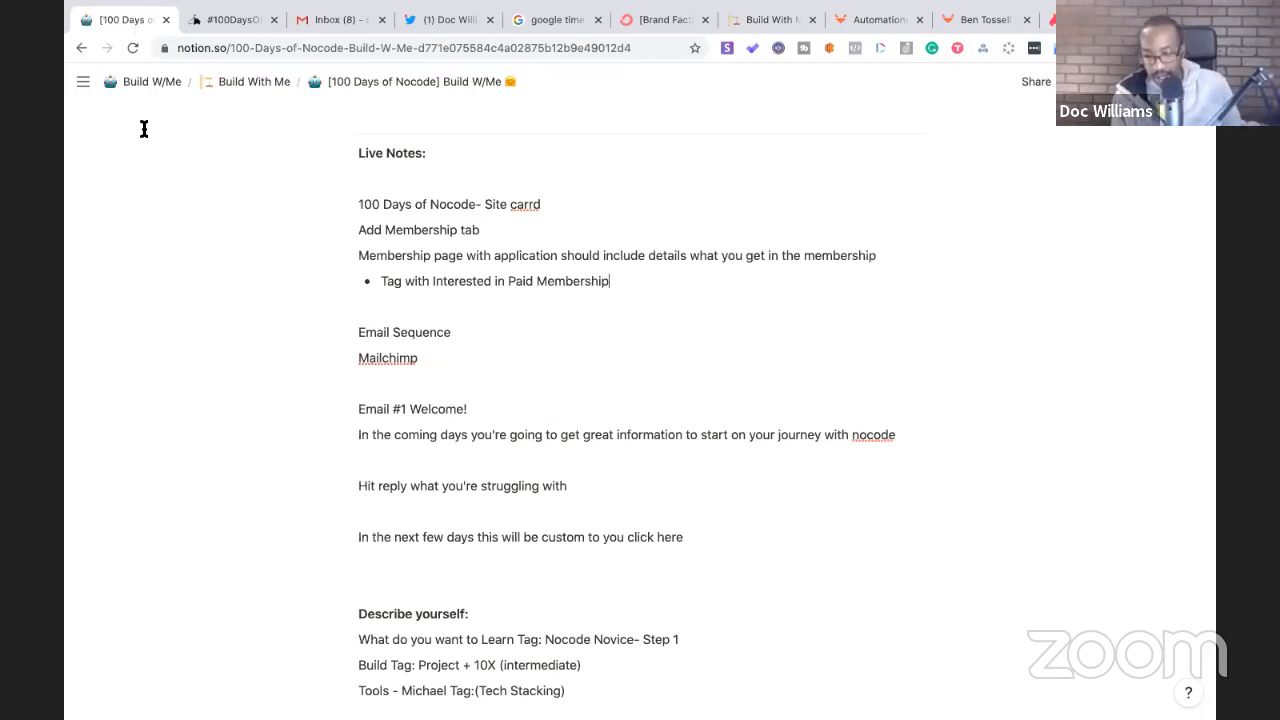
# - Turn the Tag bullet into a plain line reading '-Tag with Interested in Paid Membership'
pyautogui.moveTo(378, 280); pyautogui.dragTo(414, 295)
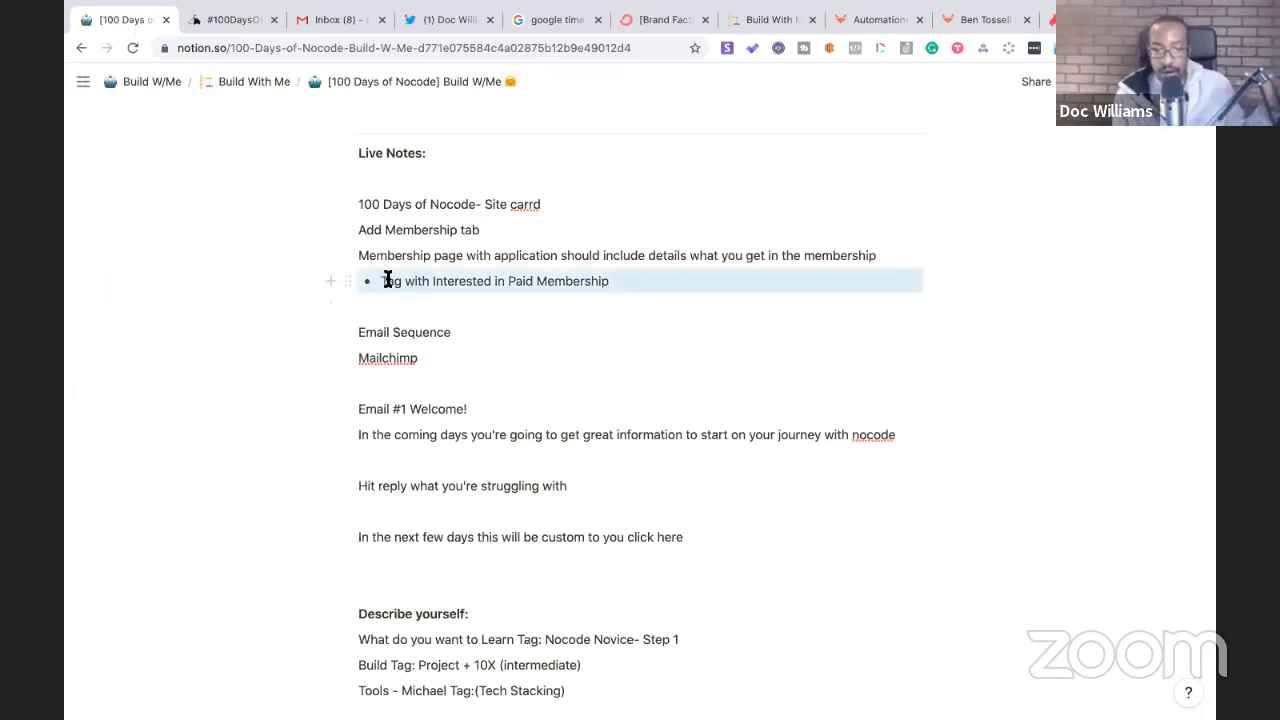
pyautogui.click(387, 281)
pyautogui.press('BackSpace')
pyautogui.press('BackSpace')
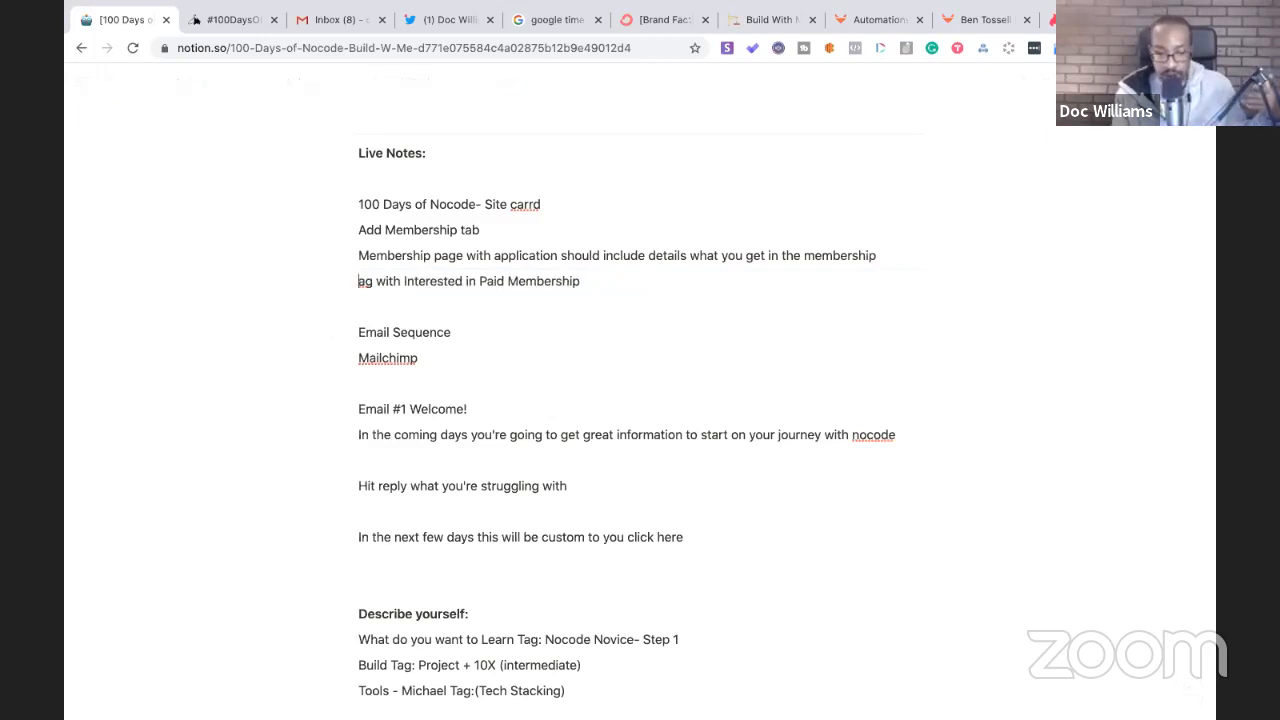
pyautogui.write('T')
pyautogui.press('Left')
pyautogui.write('-')
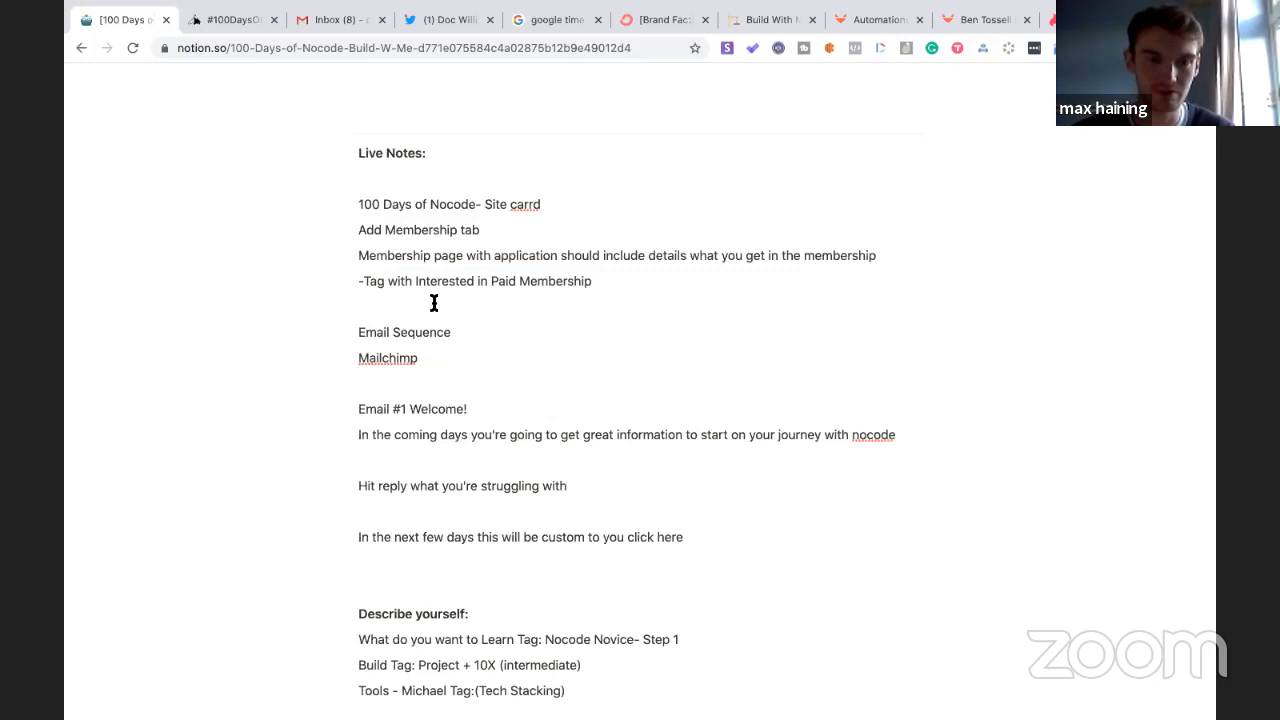
# - Bold 'Add Membership tab' and add a blank line below the Tag note
pyautogui.moveTo(480, 229); pyautogui.dragTo(345, 230)
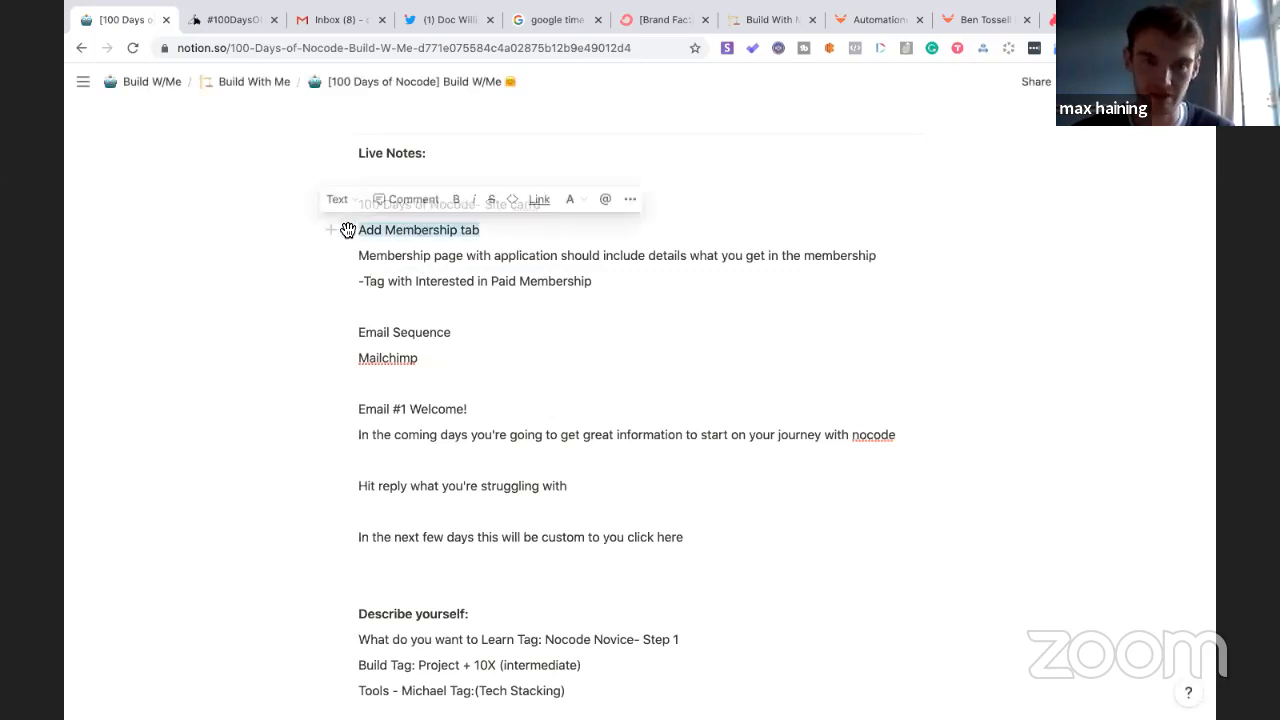
pyautogui.hotkey('ctrl', 'b')
pyautogui.click(437, 307)
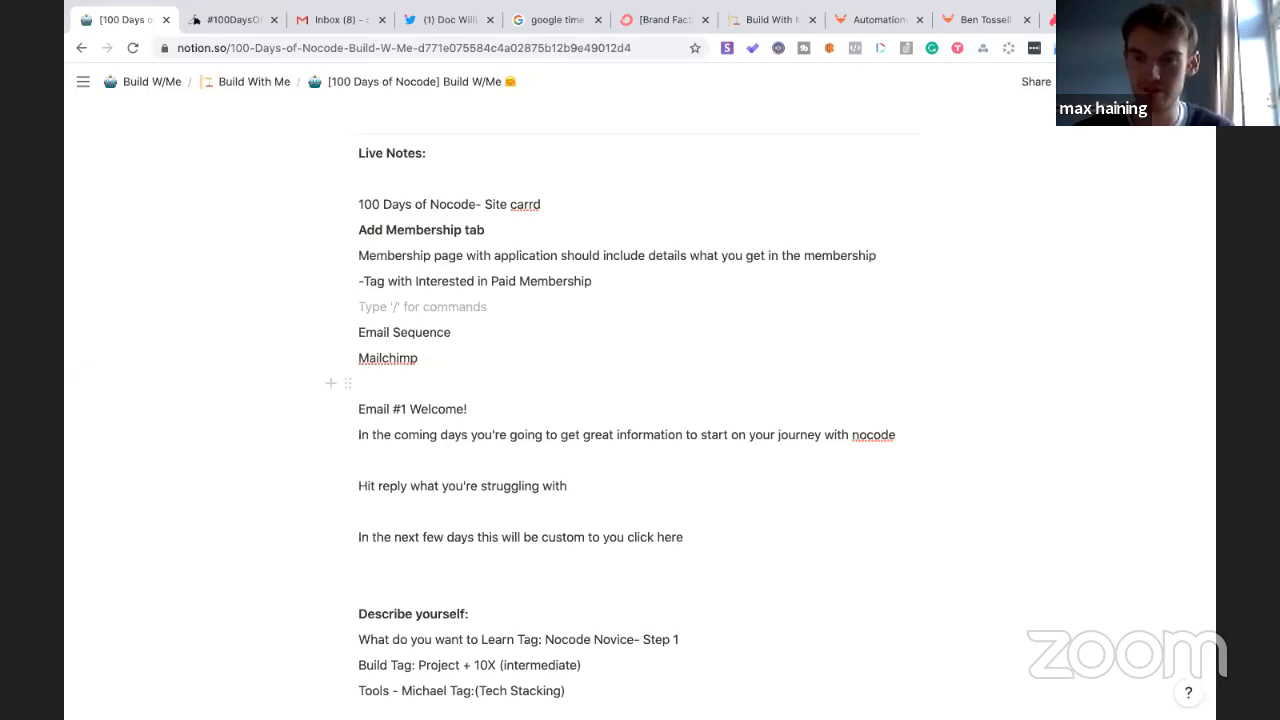
pyautogui.press('Return')
# - Make the 'Email Sequence' label bold
pyautogui.click(454, 358)
pyautogui.moveTo(399, 357); pyautogui.dragTo(362, 358)
pyautogui.click(362, 358)
pyautogui.moveTo(454, 367); pyautogui.dragTo(350, 365)
pyautogui.hotkey('ctrl', 'b')
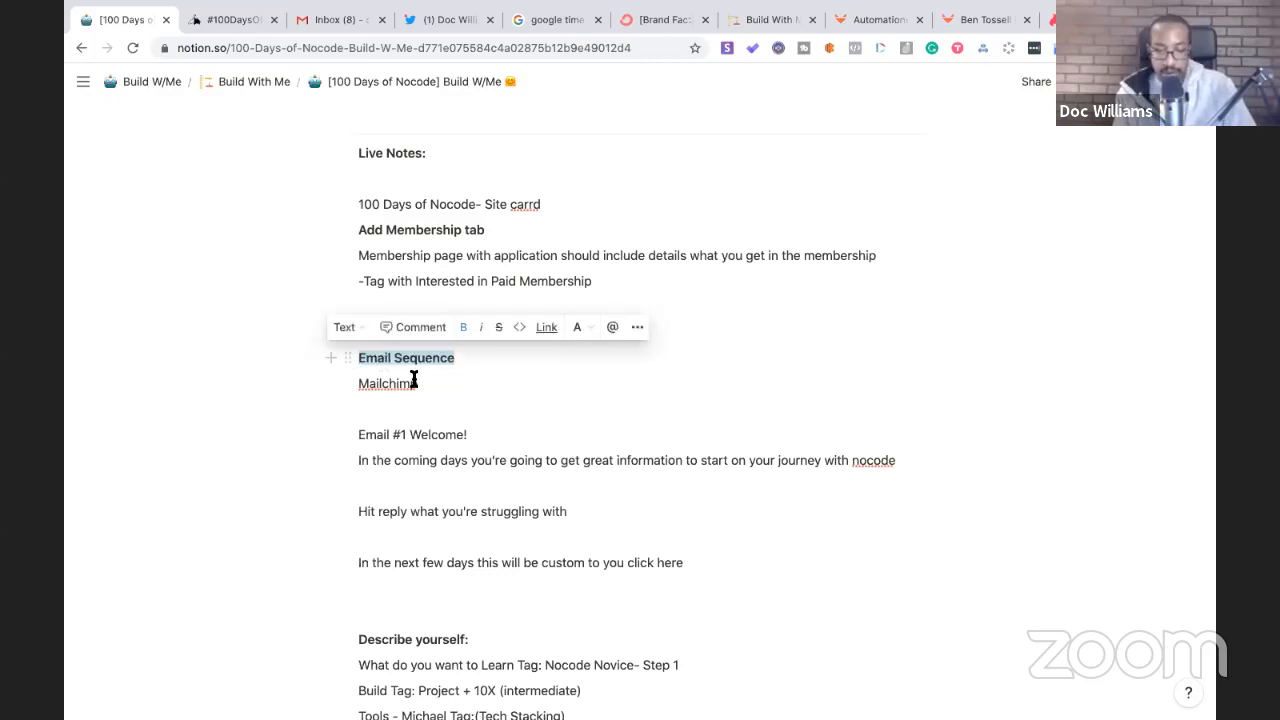
pyautogui.click(400, 284)
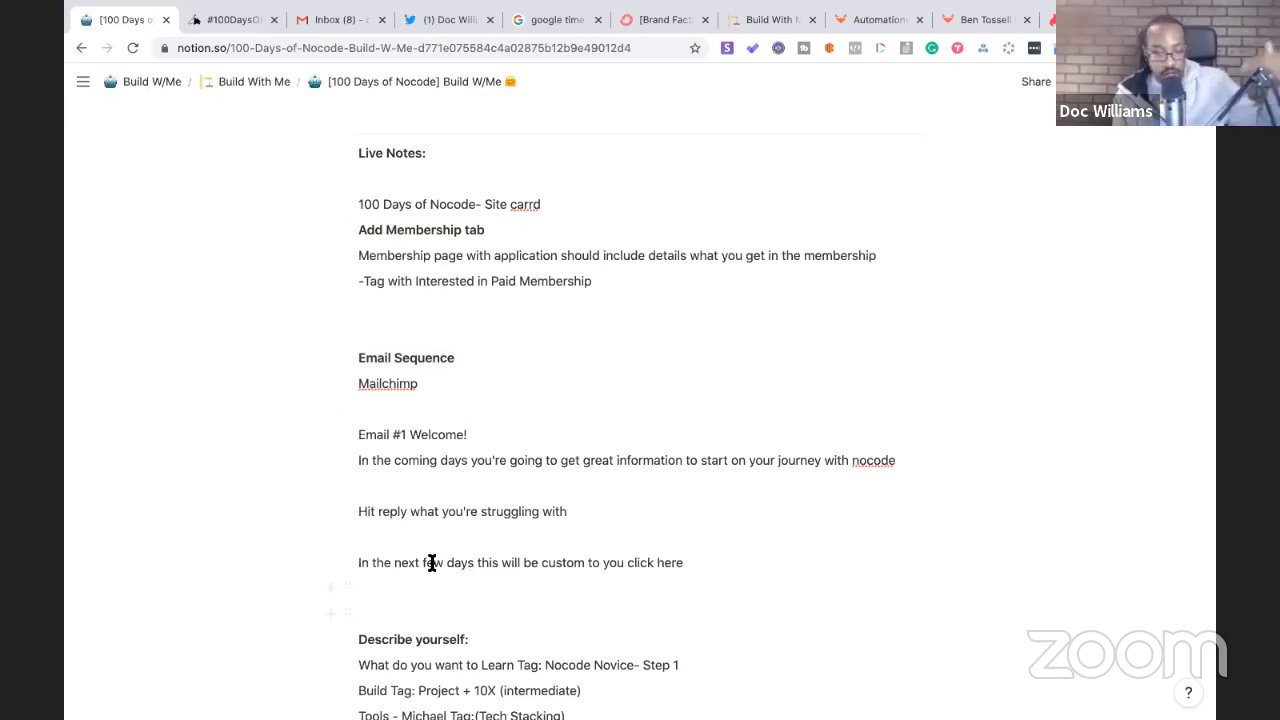
# - Edit the welcome email line so it reads 'custom - map to you click here'
pyautogui.scroll(-4, 441, 546)
pyautogui.scroll(8, 426, 643)
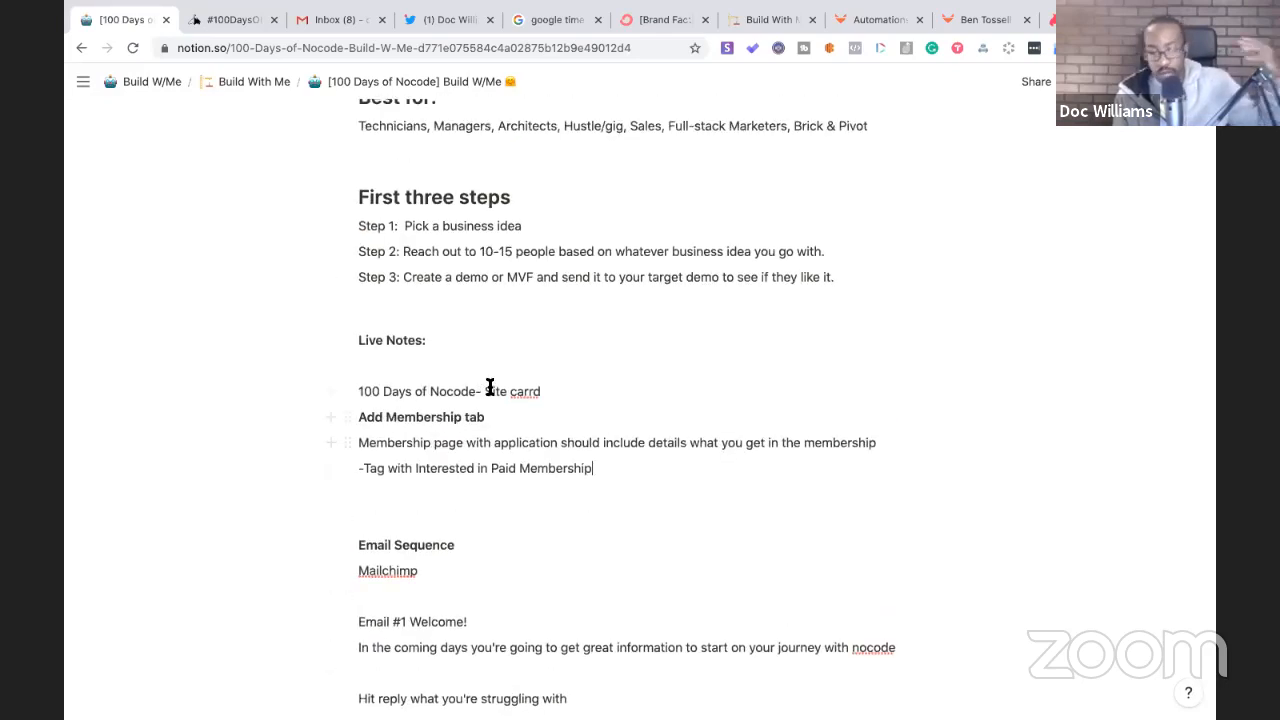
pyautogui.scroll(-1, 474, 428)
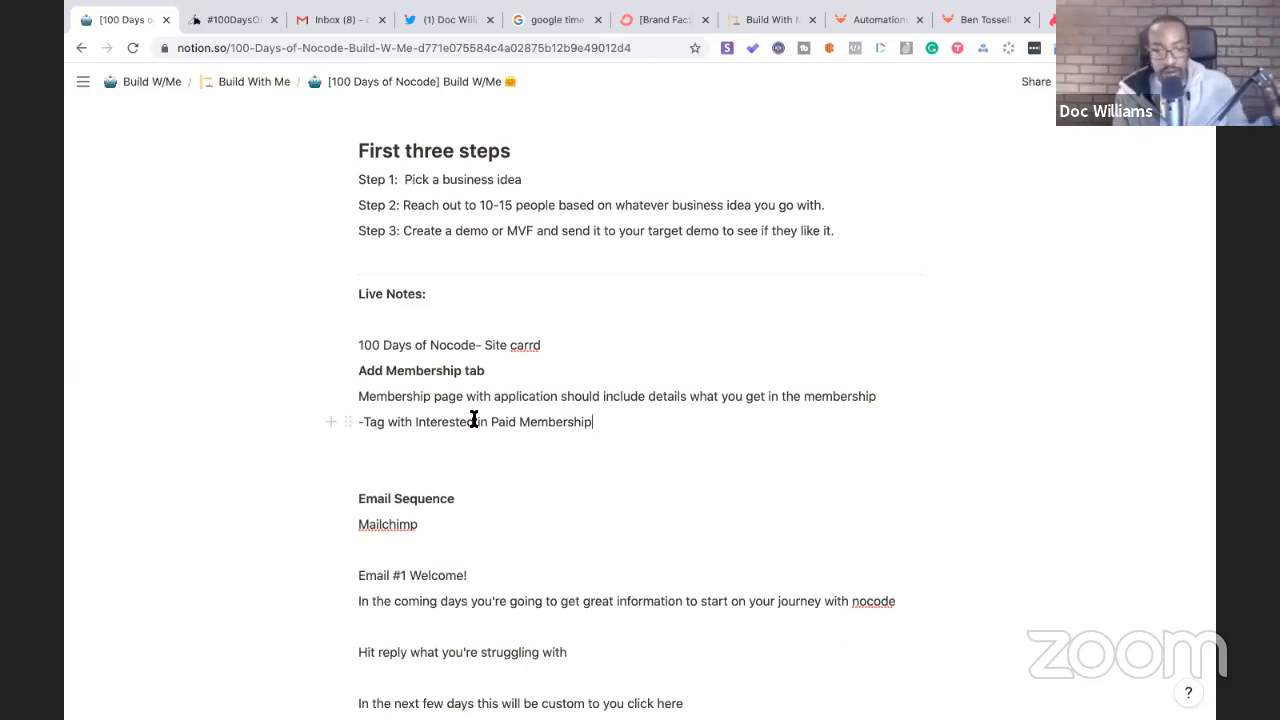
pyautogui.scroll(-7, 474, 418)
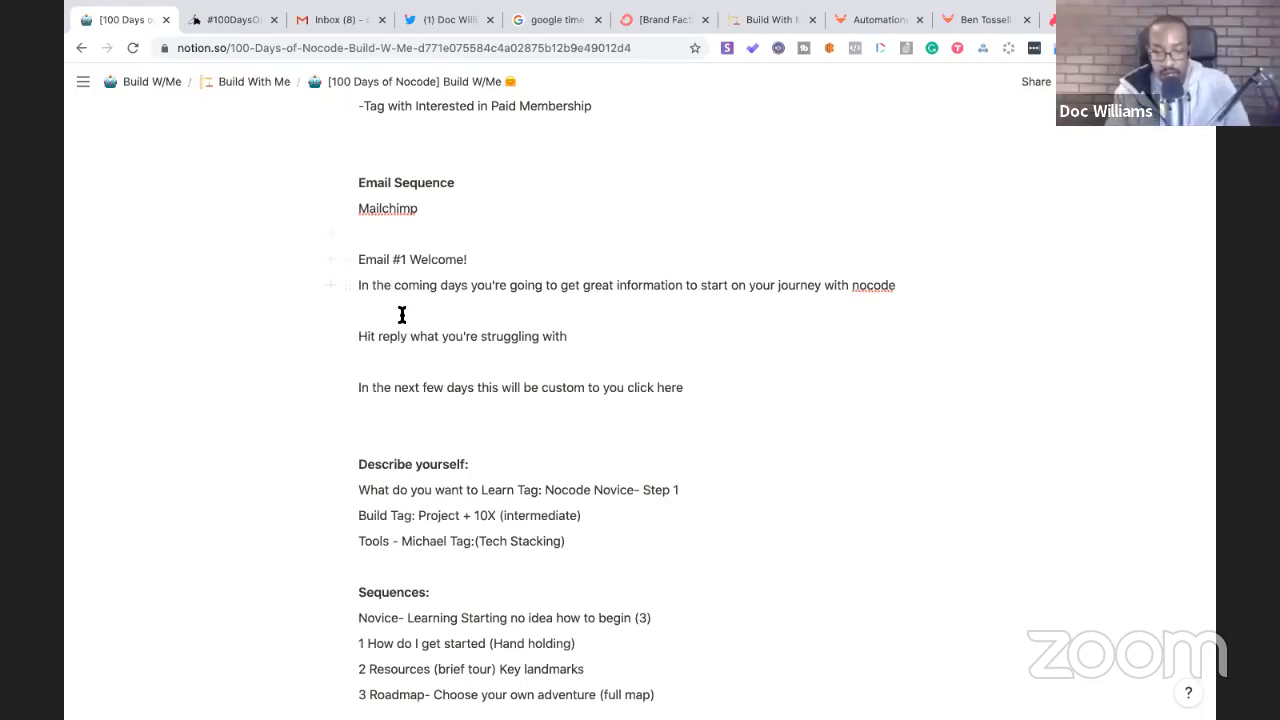
pyautogui.scroll(1, 414, 243)
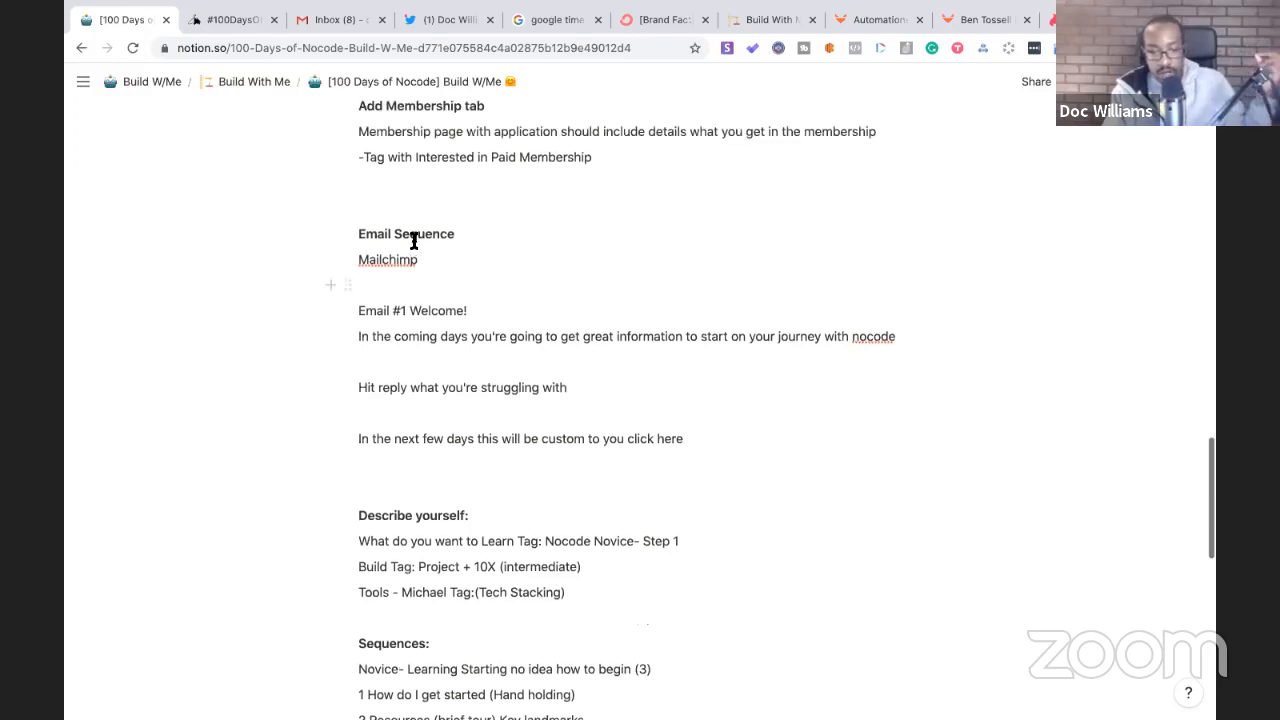
pyautogui.click(399, 356)
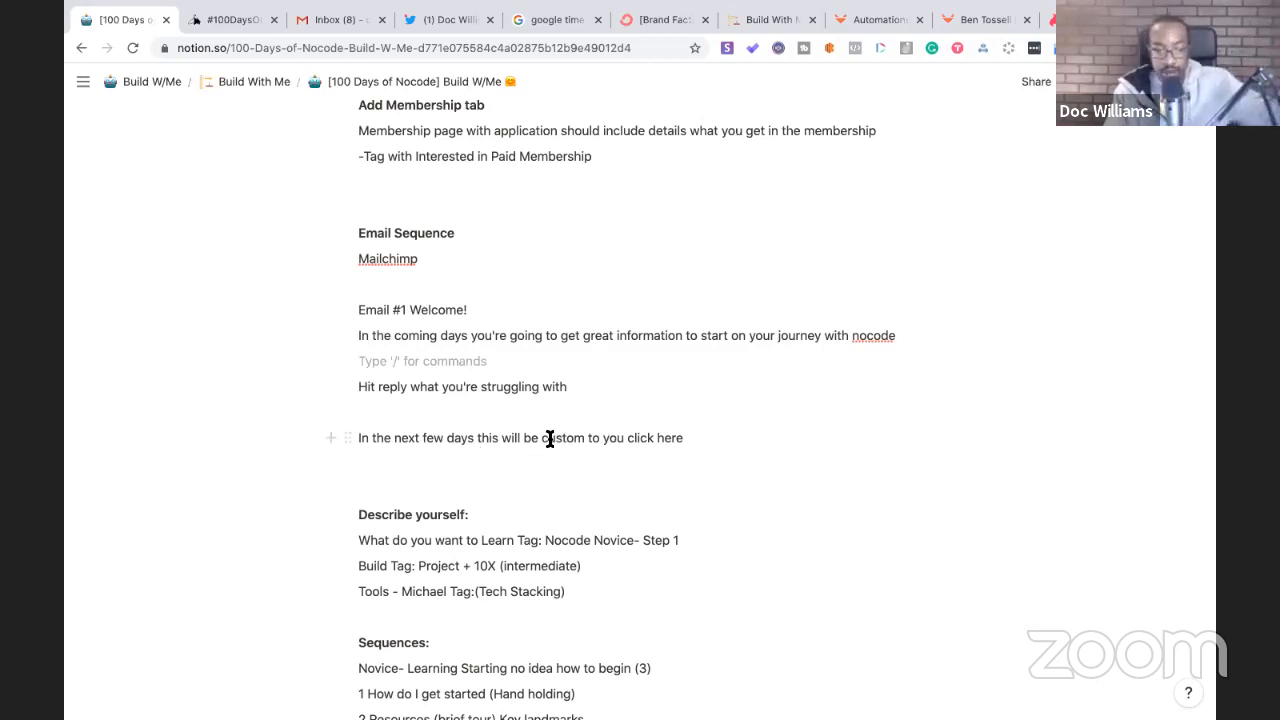
pyautogui.click(587, 437)
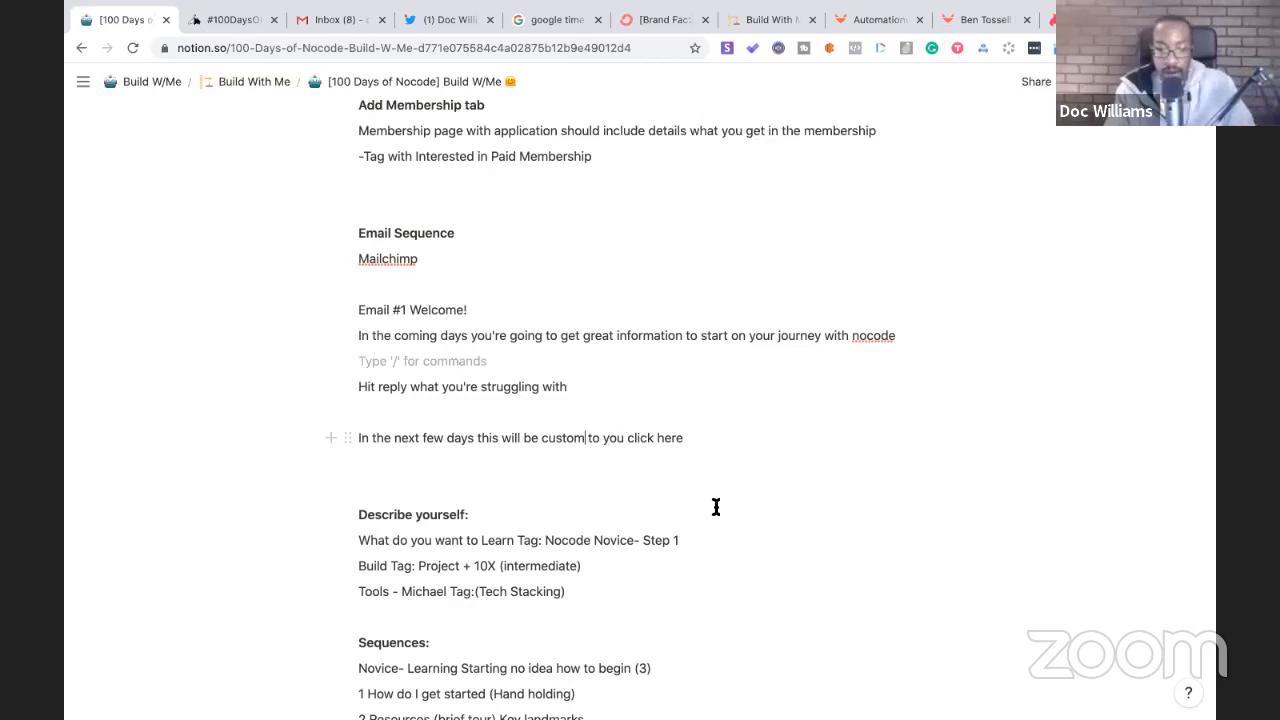
pyautogui.write('map')
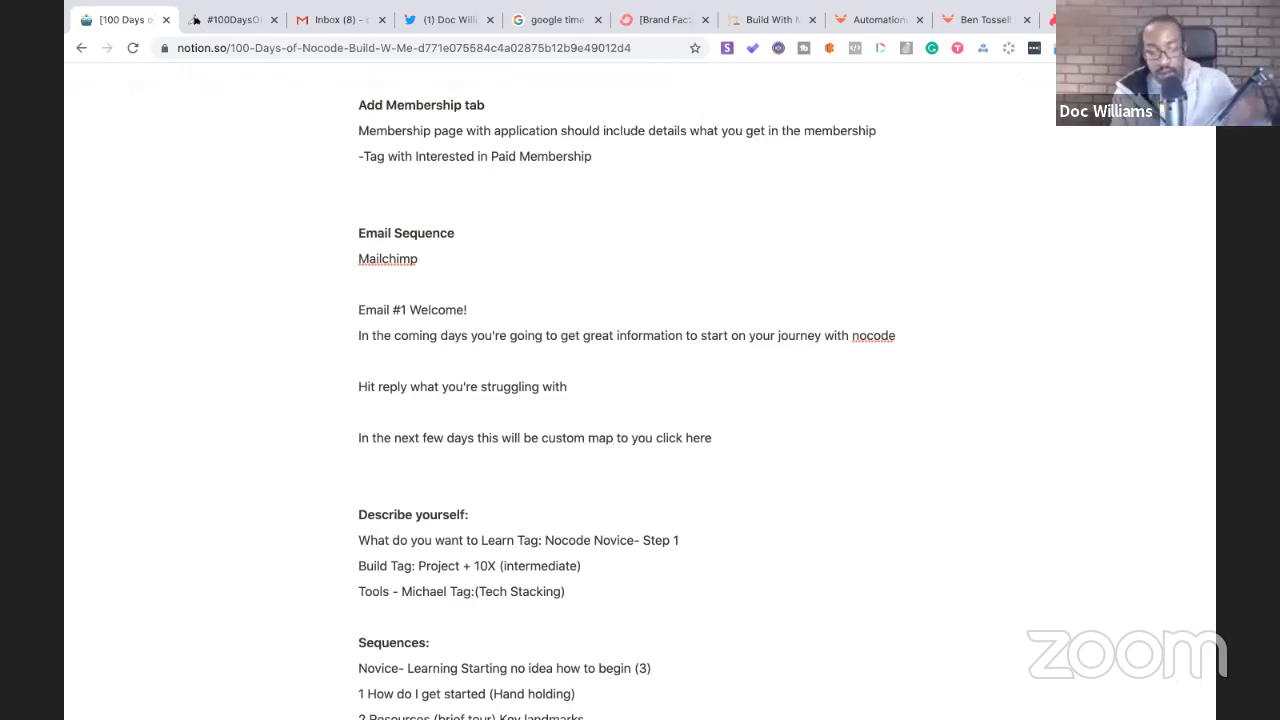
pyautogui.click(587, 437)
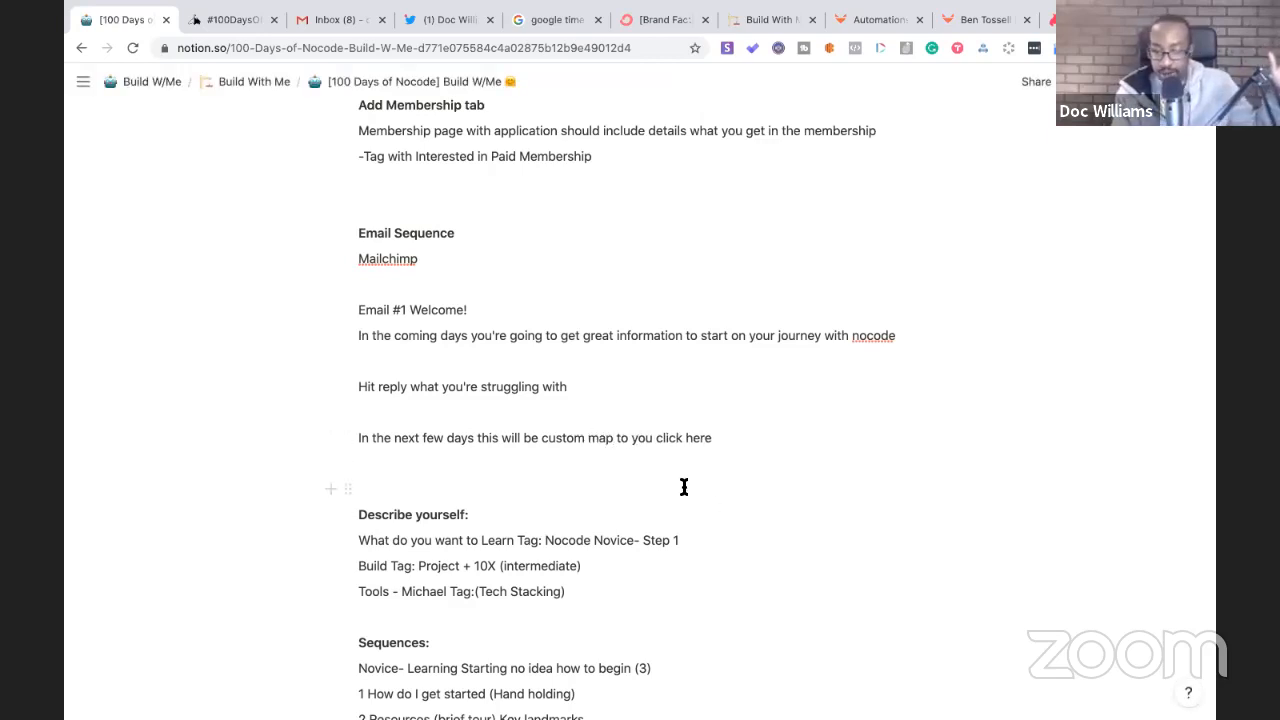
pyautogui.write('-')
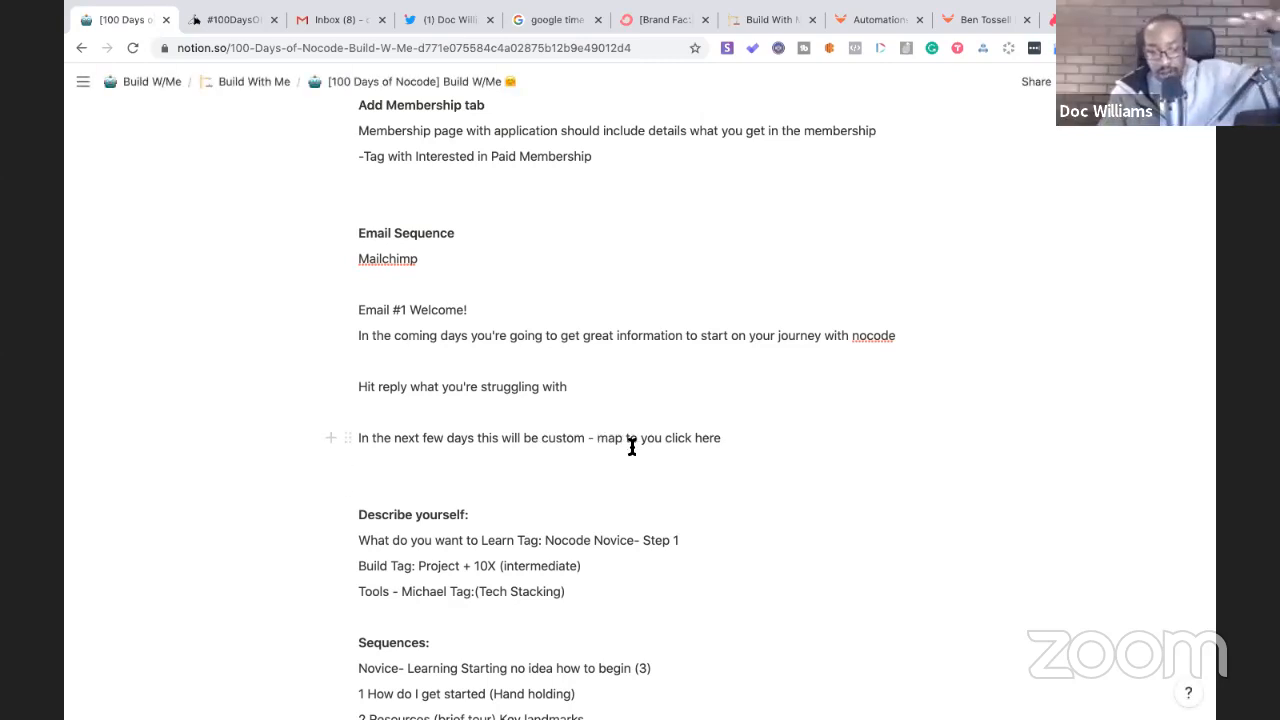
# - Start a new line below the welcome paragraph beginning with 'Cli'
pyautogui.click(462, 466)
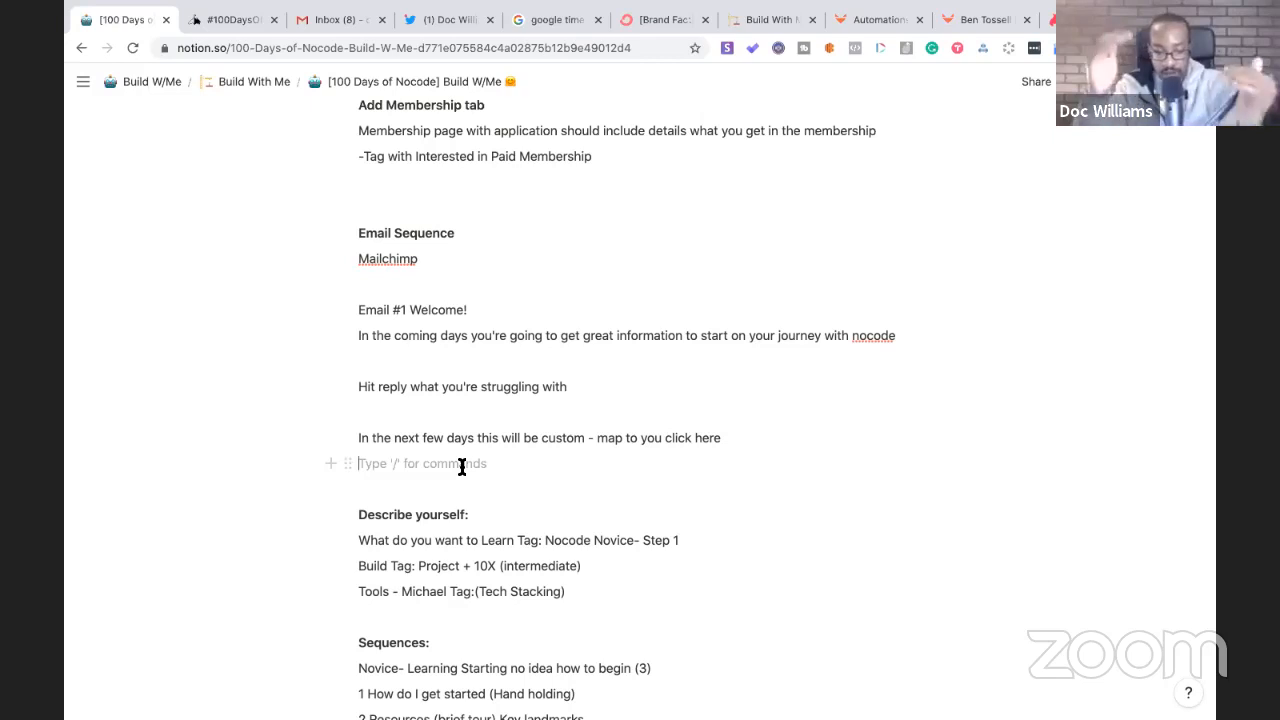
pyautogui.press('Return')
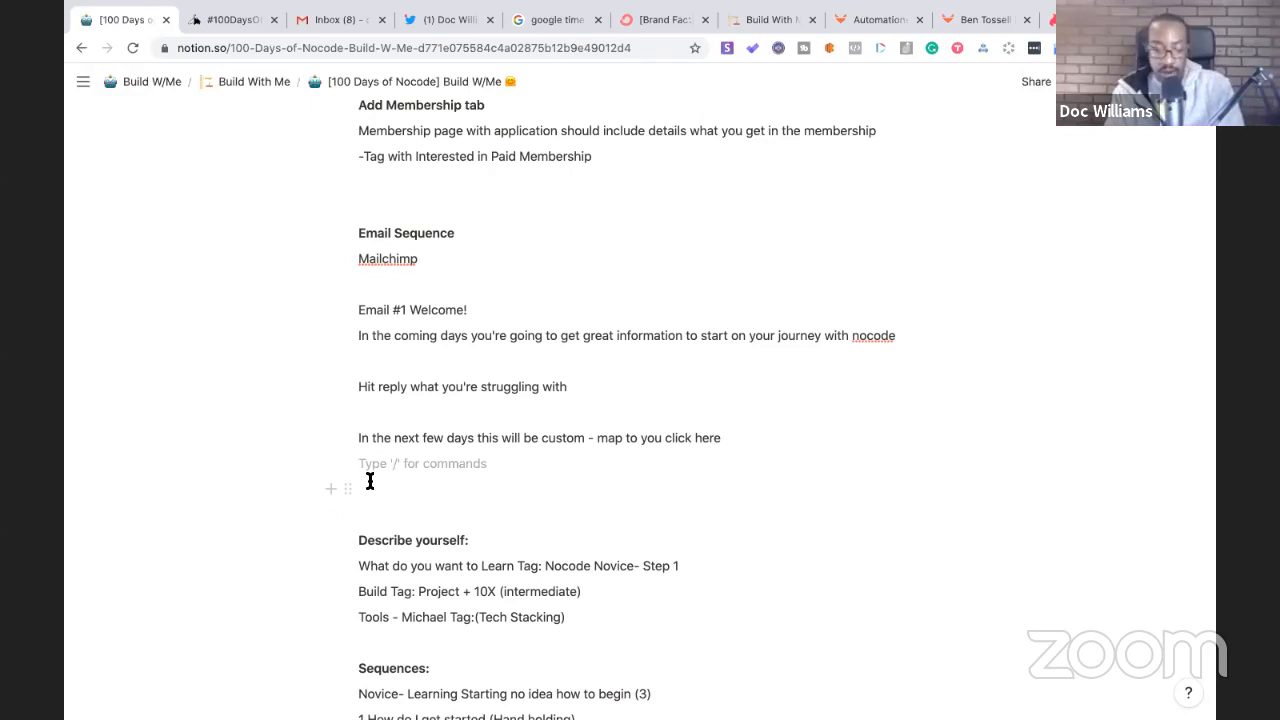
pyautogui.write('Cli')
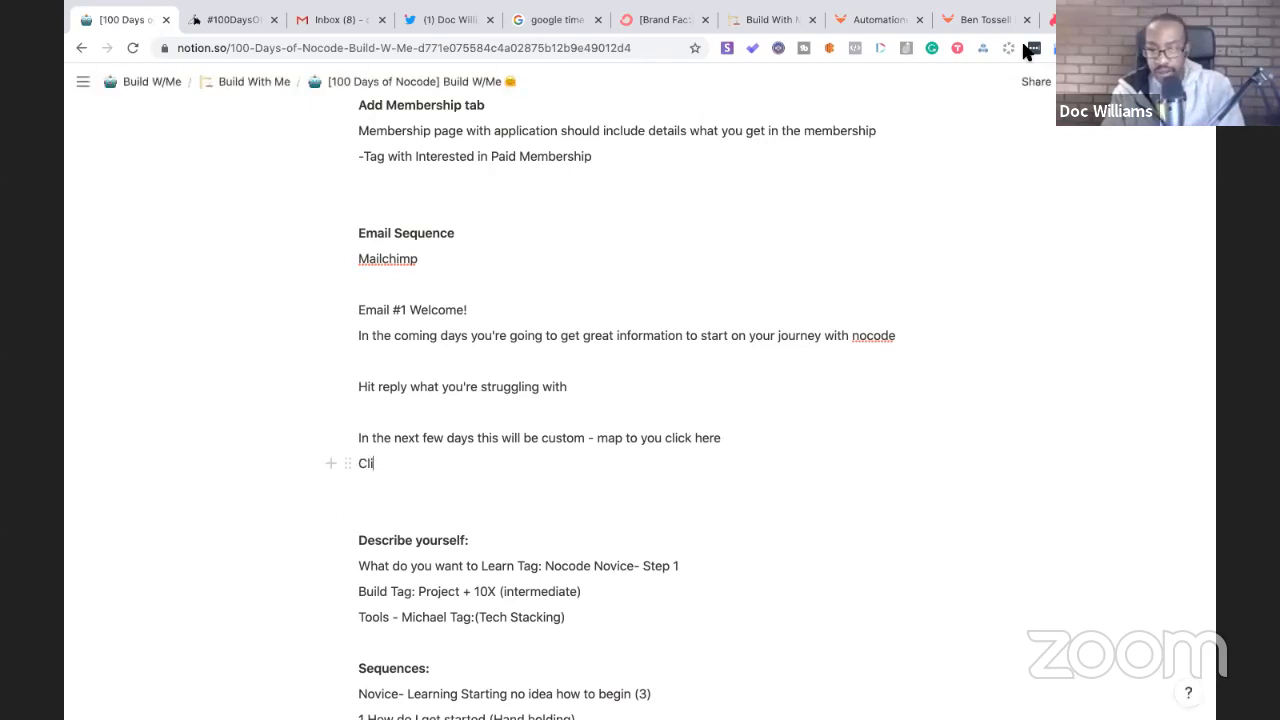
pyautogui.click(648, 20)
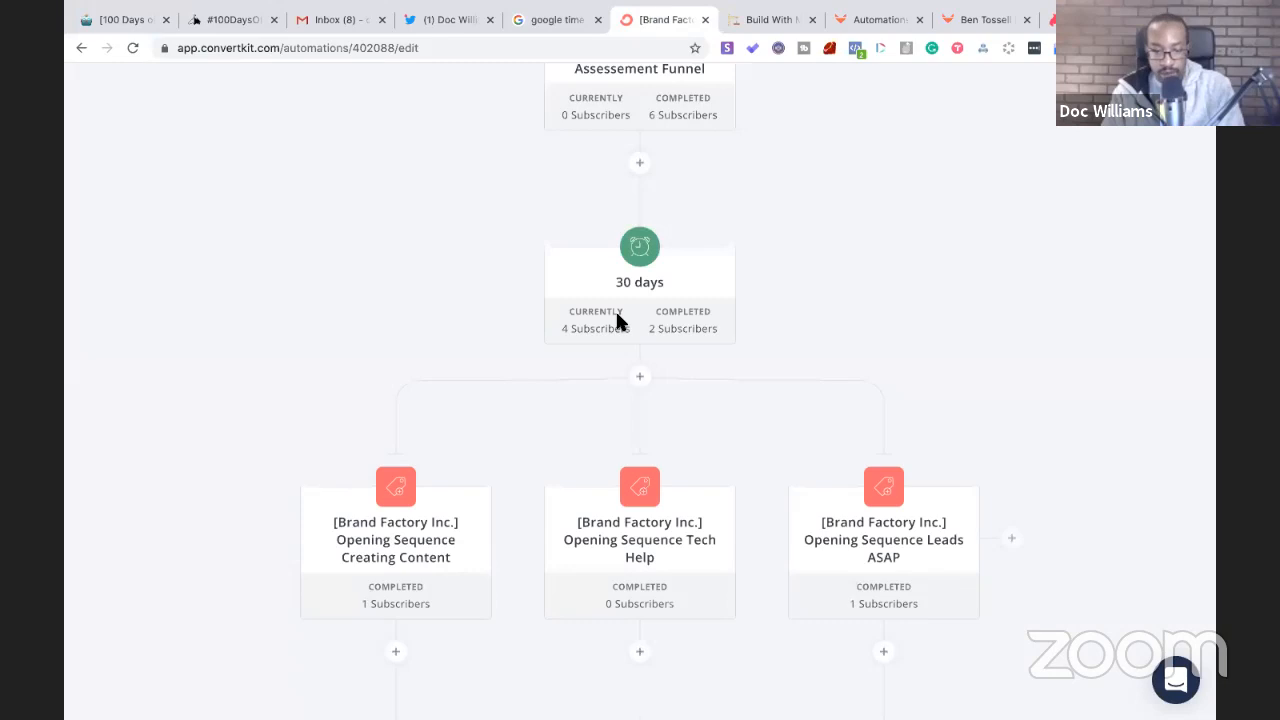
# - Select the 'Simply click whichever…' line in the 3 Path Assessment Funnel email
pyautogui.scroll(2, 600, 275)
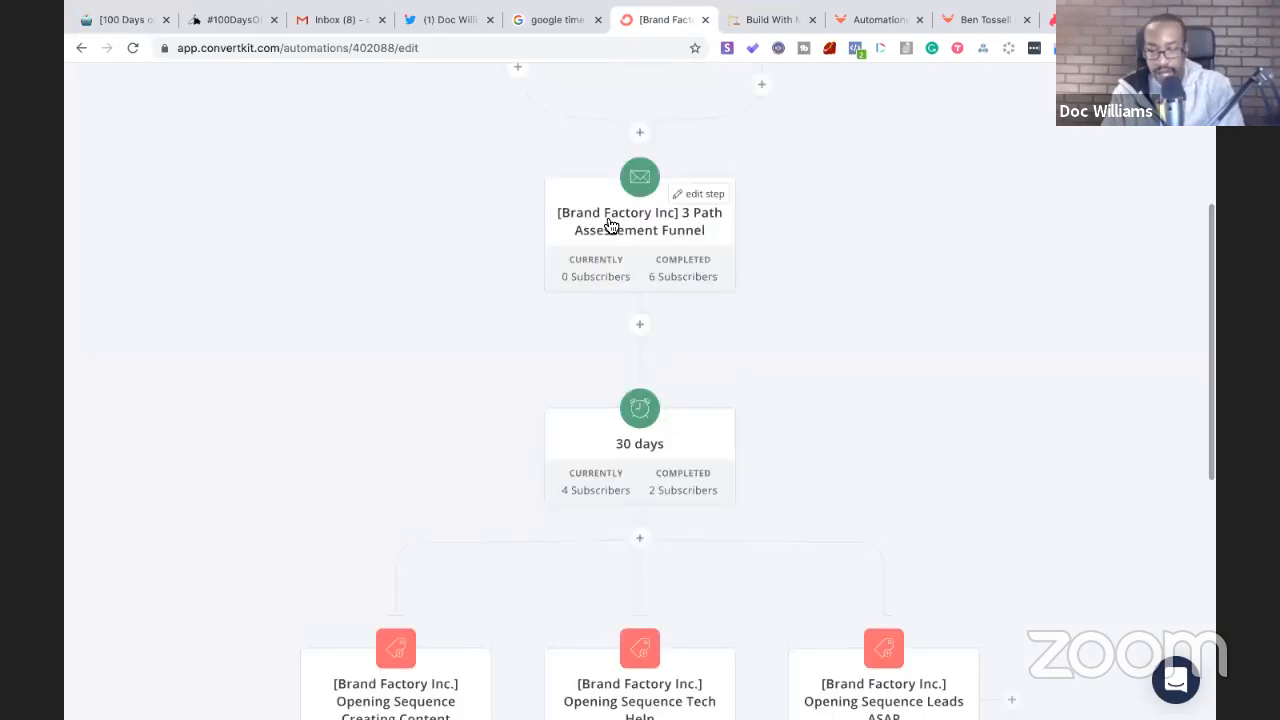
pyautogui.click(611, 224)
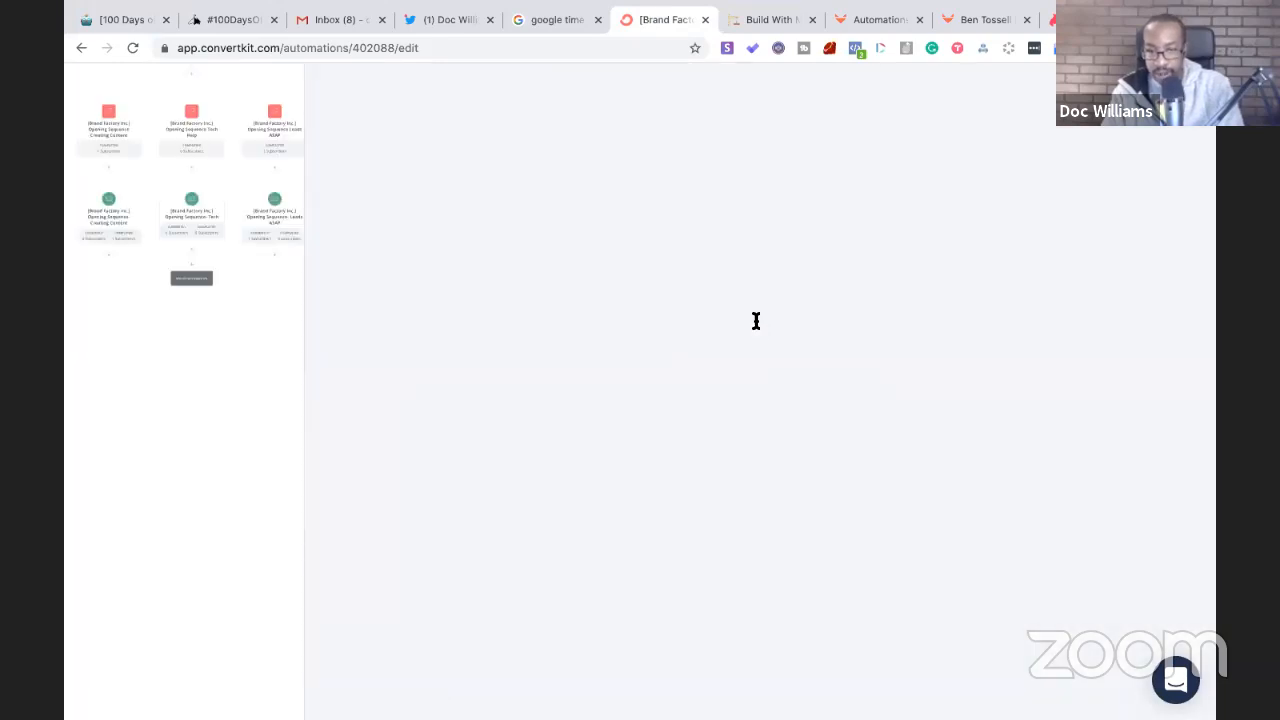
pyautogui.scroll(-5, 754, 323)
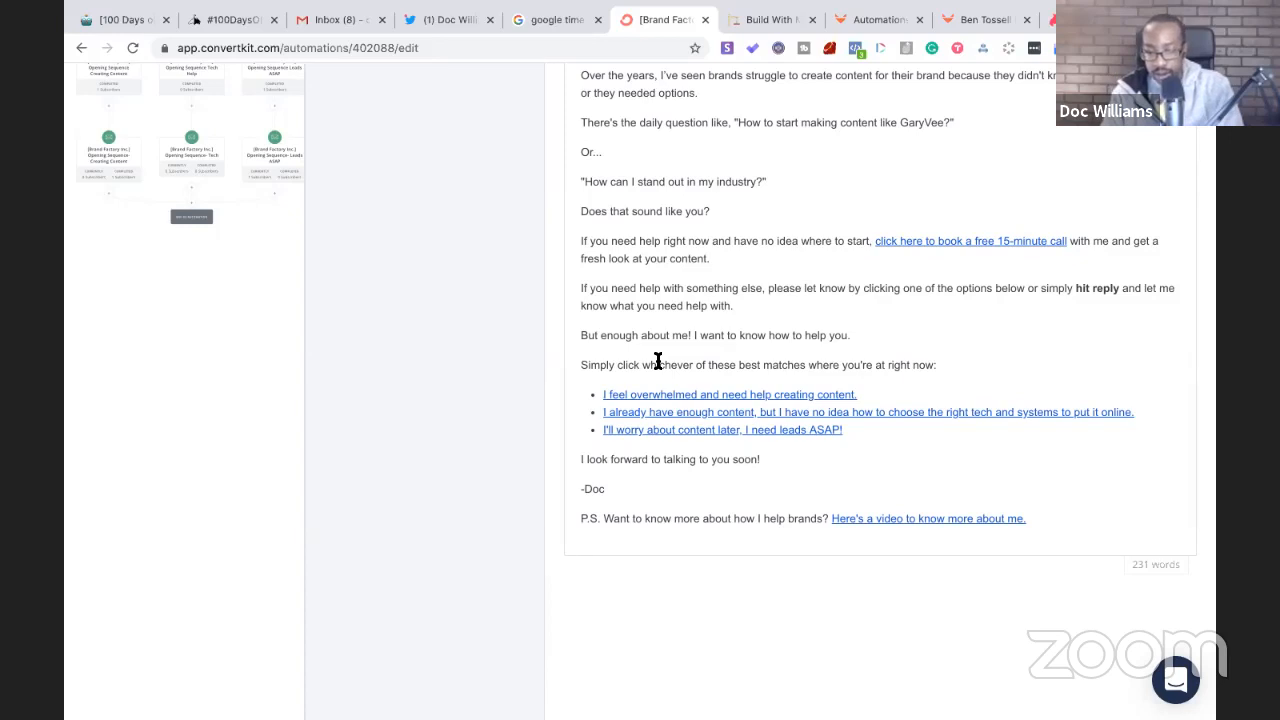
pyautogui.moveTo(936, 366); pyautogui.dragTo(873, 366)
pyautogui.moveTo(598, 372); pyautogui.dragTo(577, 366)
pyautogui.hotkey('ctrl', 'c')
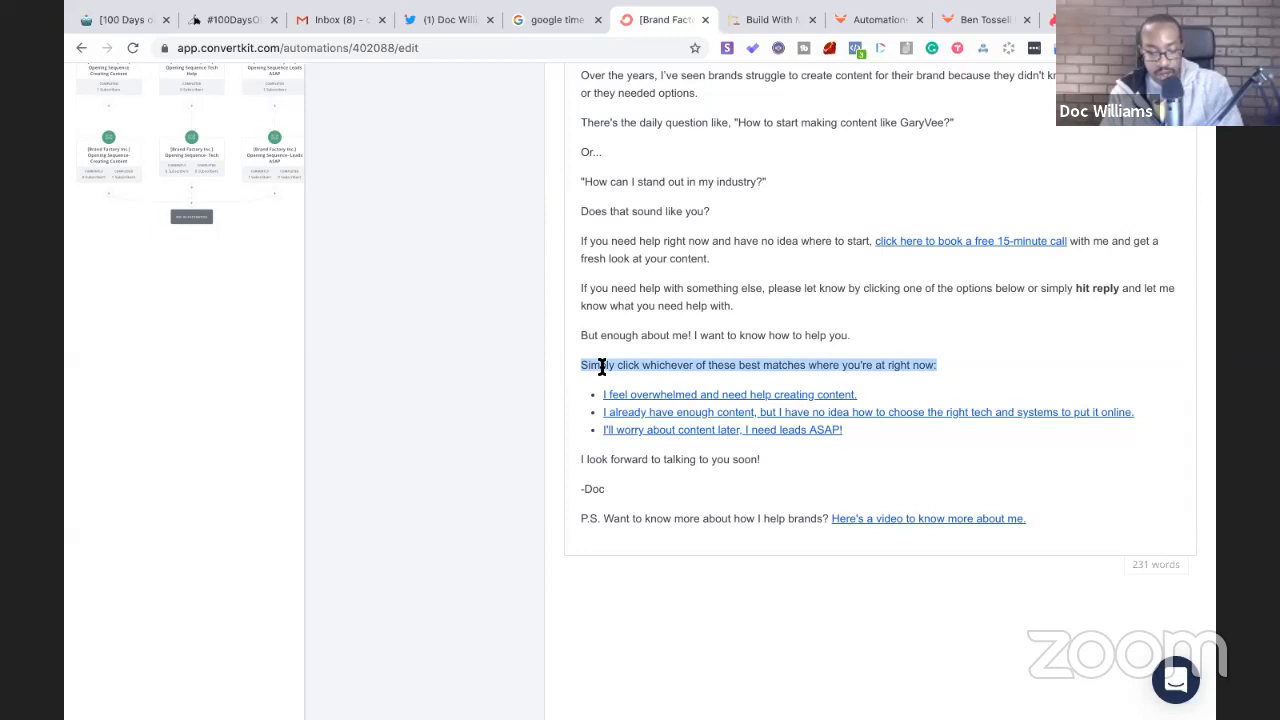
pyautogui.click(133, 28)
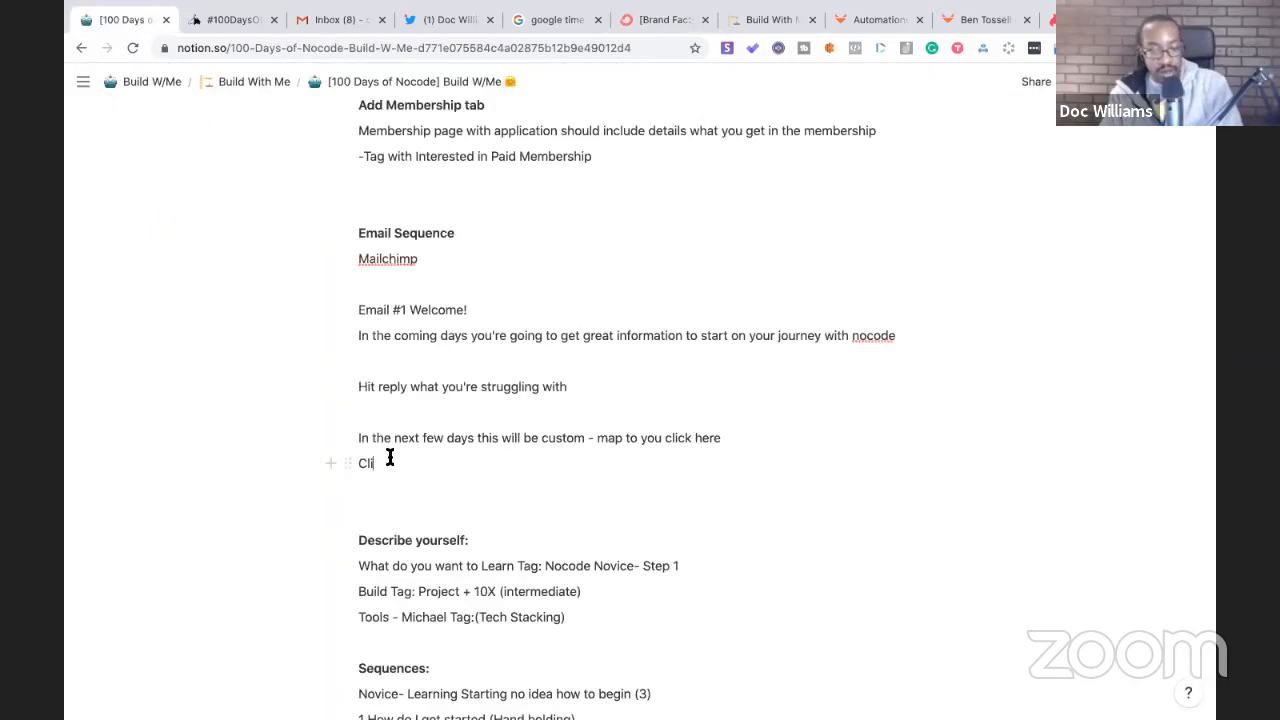
# - Replace 'Cli' with the pasted 'Simply click whichever…' line
pyautogui.doubleClick(358, 460)
pyautogui.hotkey('ctrl', 'v')
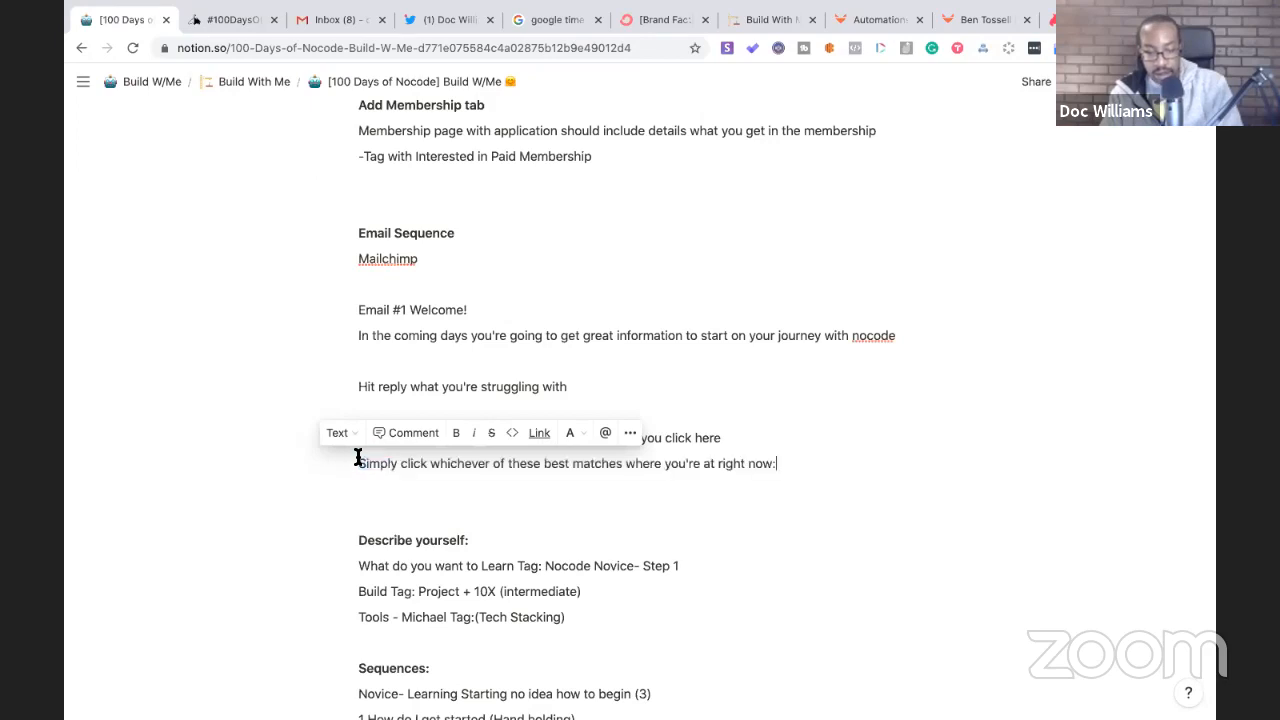
pyautogui.scroll(-1, 520, 514)
pyautogui.scroll(-2, 520, 514)
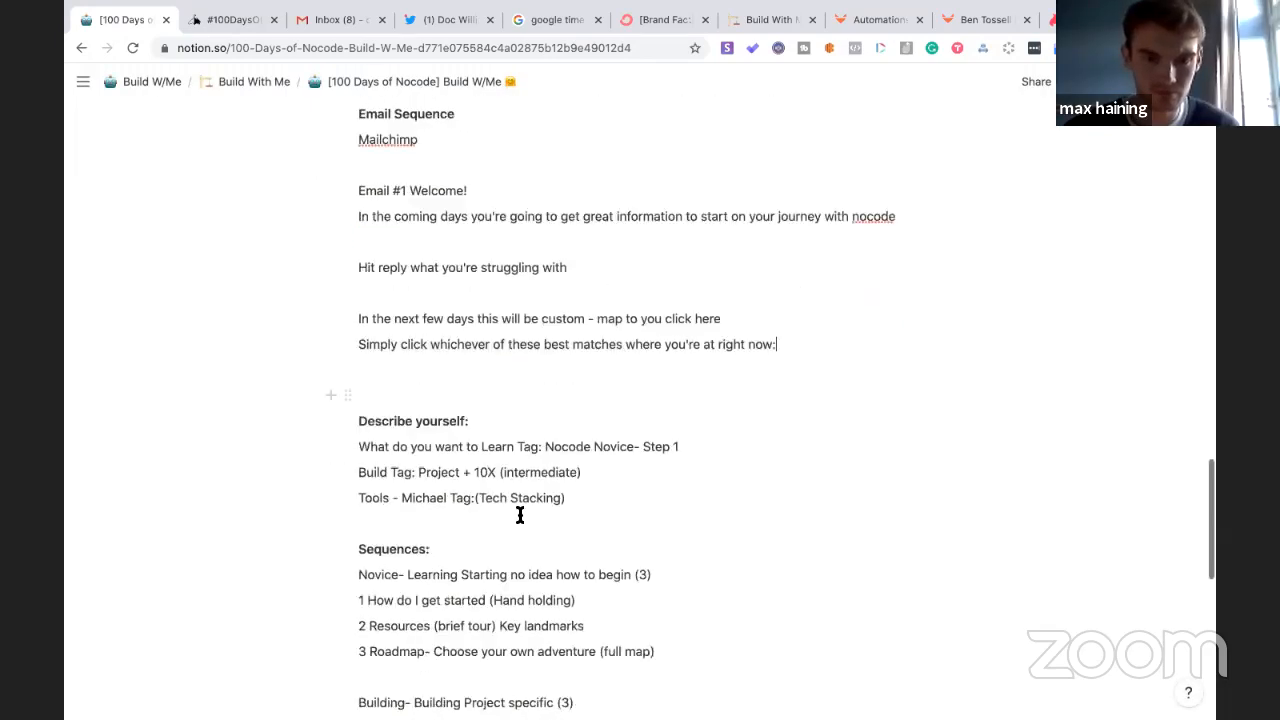
pyautogui.scroll(-1, 600, 560)
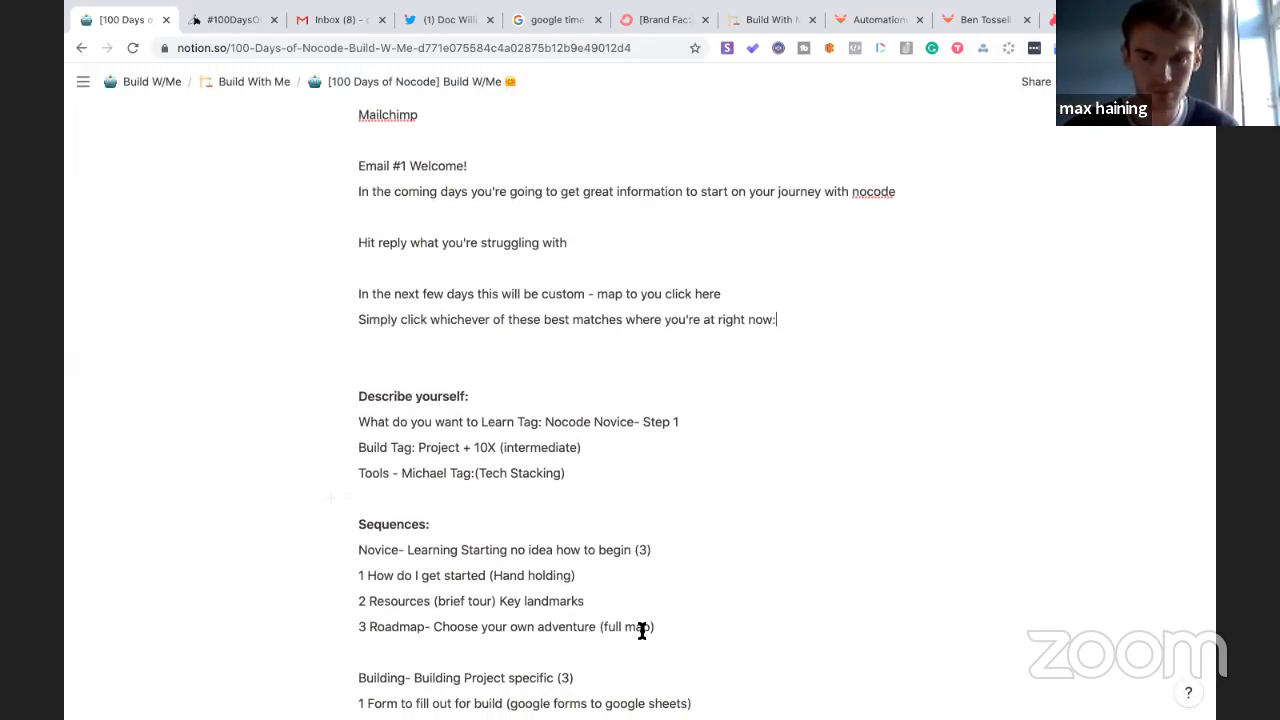
# - Copy the three Novice sequence items below that line and delete the leftover blank line
pyautogui.moveTo(657, 626); pyautogui.dragTo(379, 566)
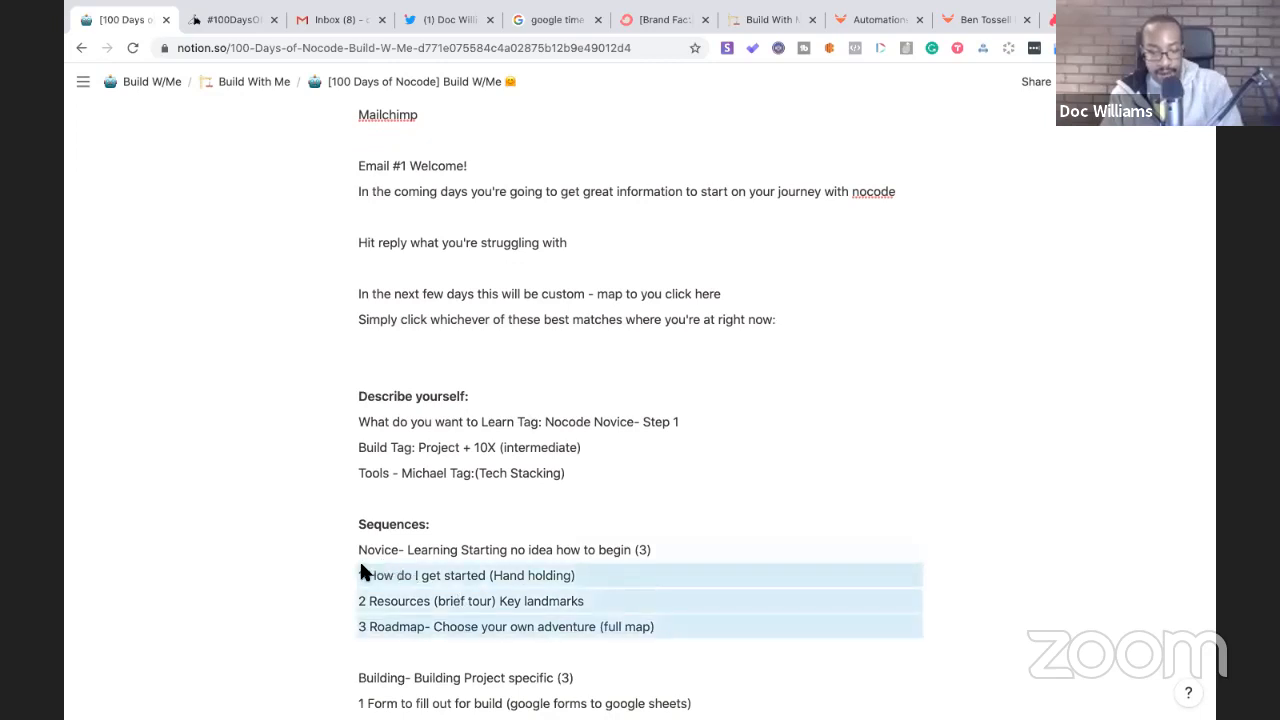
pyautogui.hotkey('ctrl', 'c')
pyautogui.click(474, 340)
pyautogui.hotkey('ctrl', 'v')
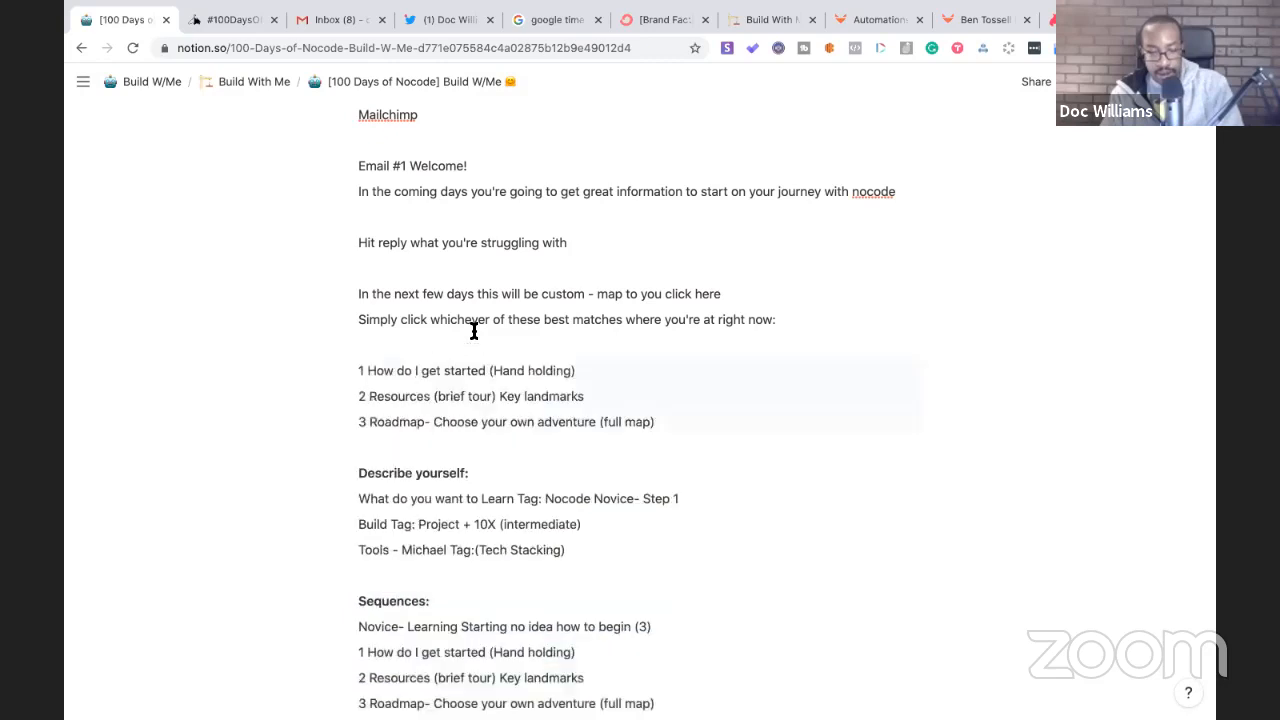
pyautogui.click(363, 348)
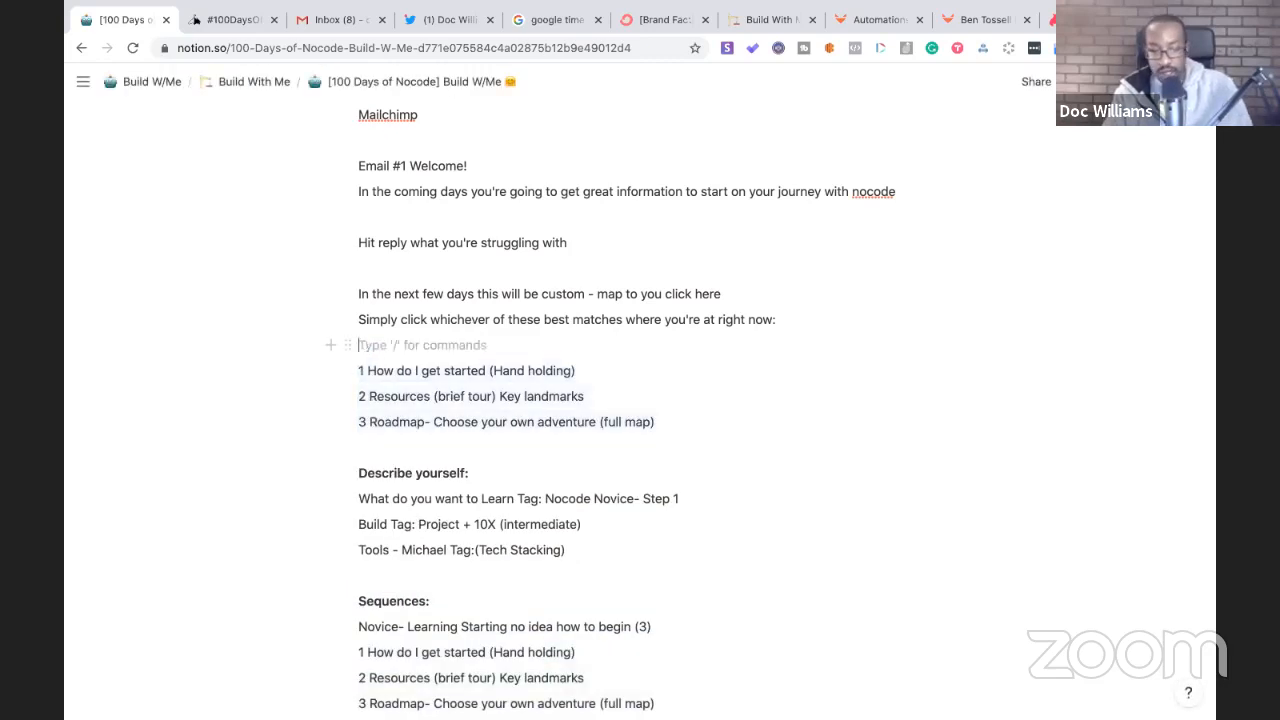
pyautogui.press('BackSpace')
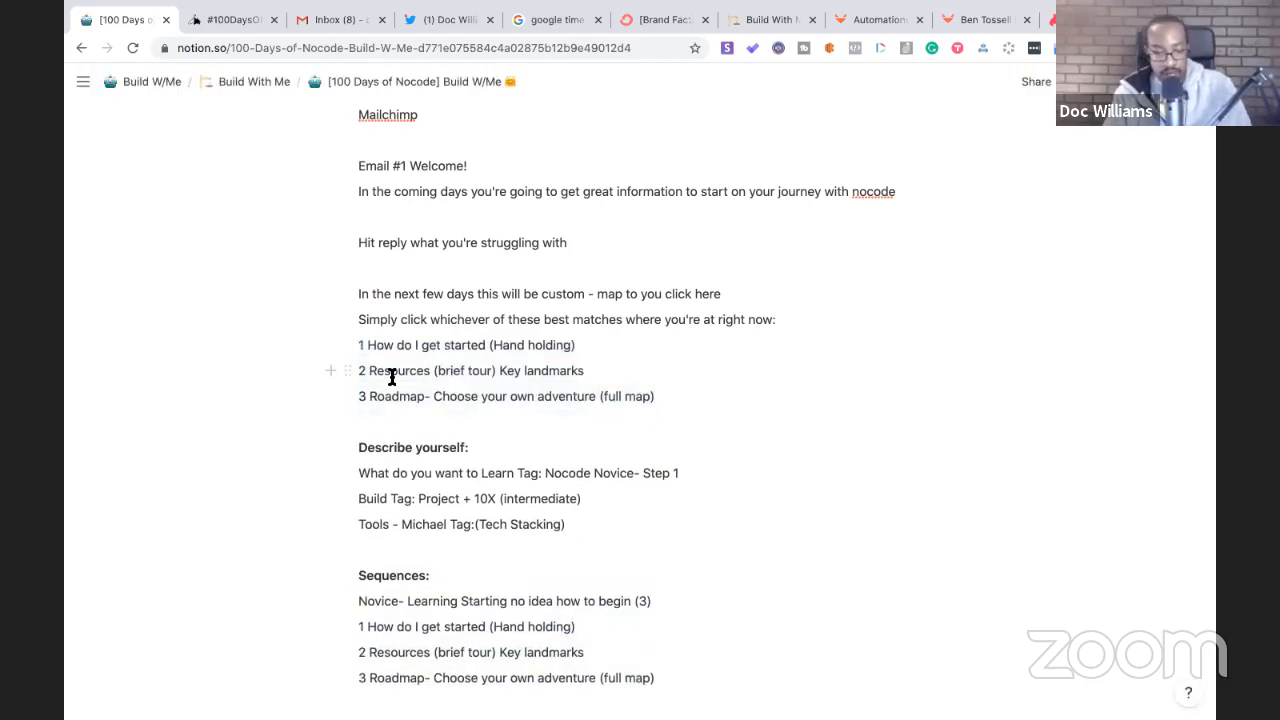
pyautogui.scroll(-5, 391, 376)
# - Make option 1 read 'I'm new to Nocode- How do I get started?' and hyphenate options 1–3
pyautogui.scroll(2, 391, 376)
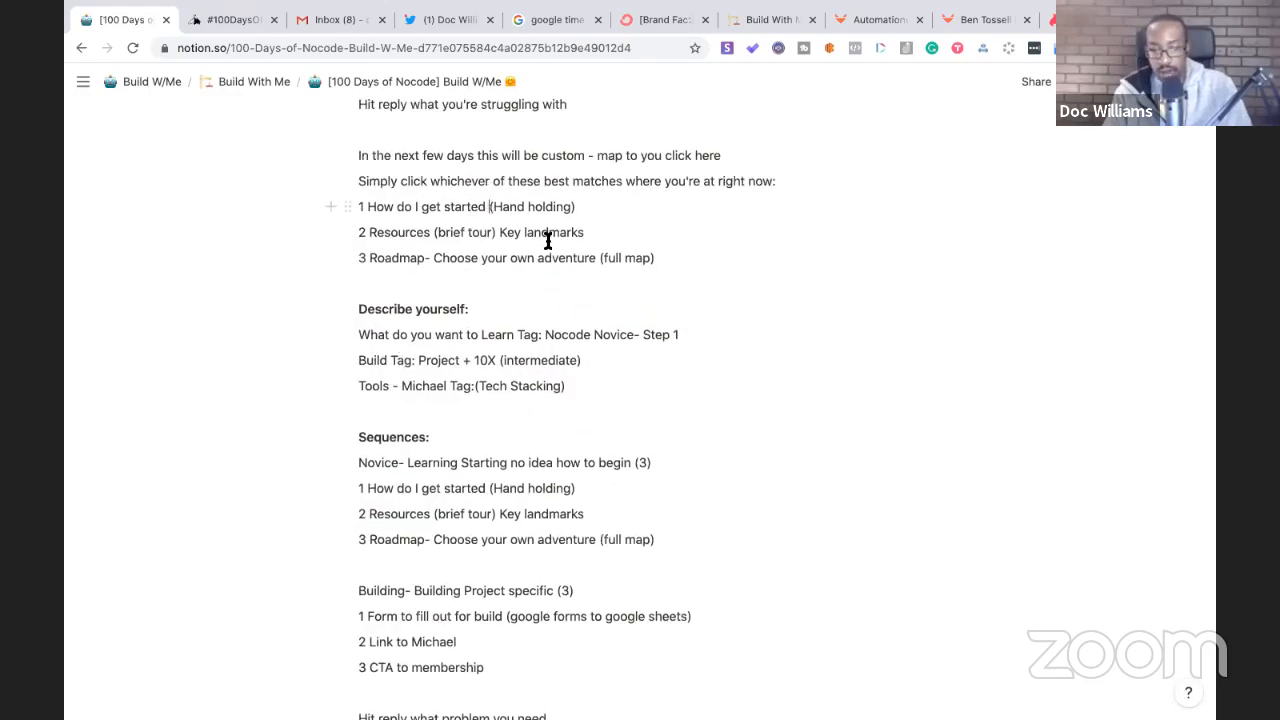
pyautogui.click(366, 206)
pyautogui.write("I'm new t")
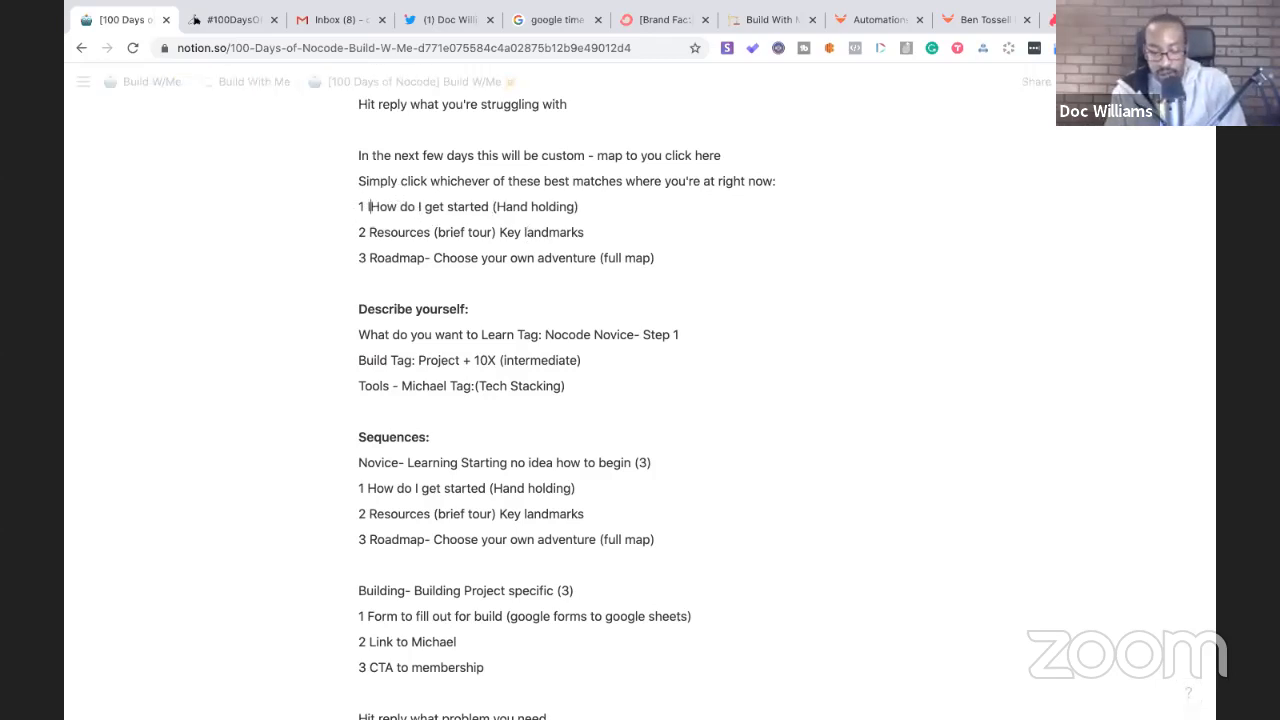
pyautogui.write('o Nocode')
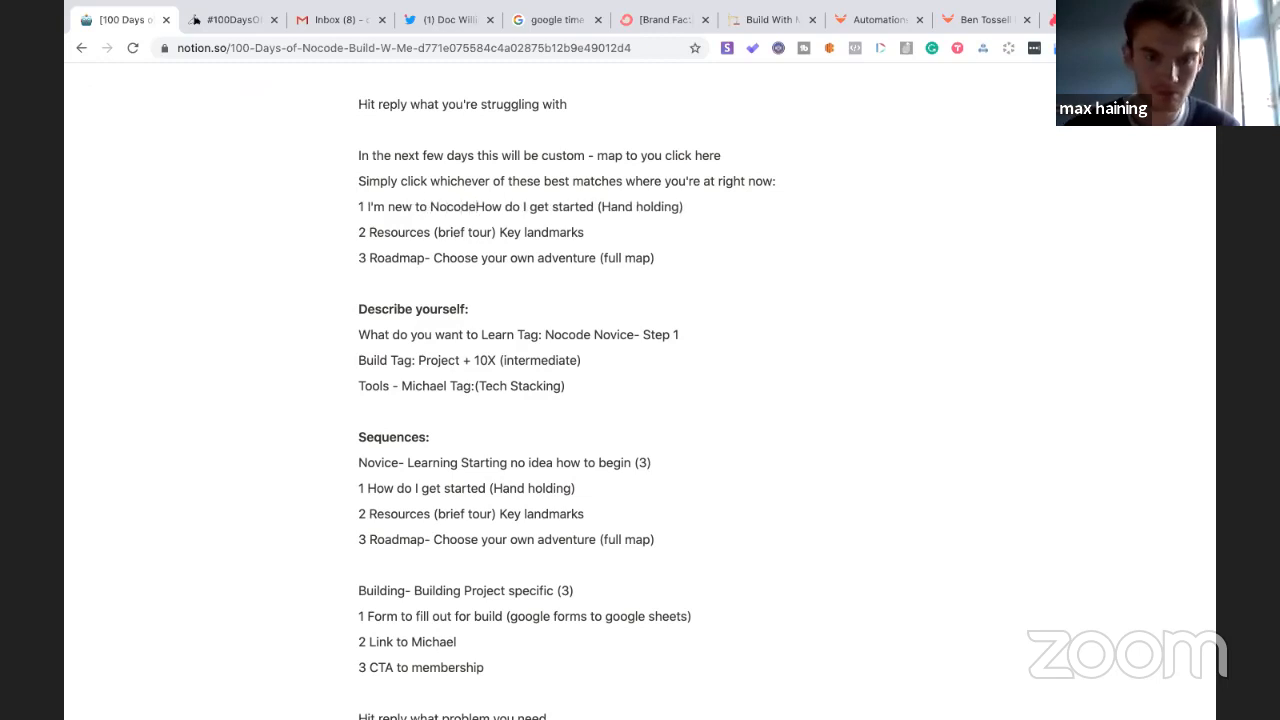
pyautogui.write('-')
pyautogui.click(605, 206)
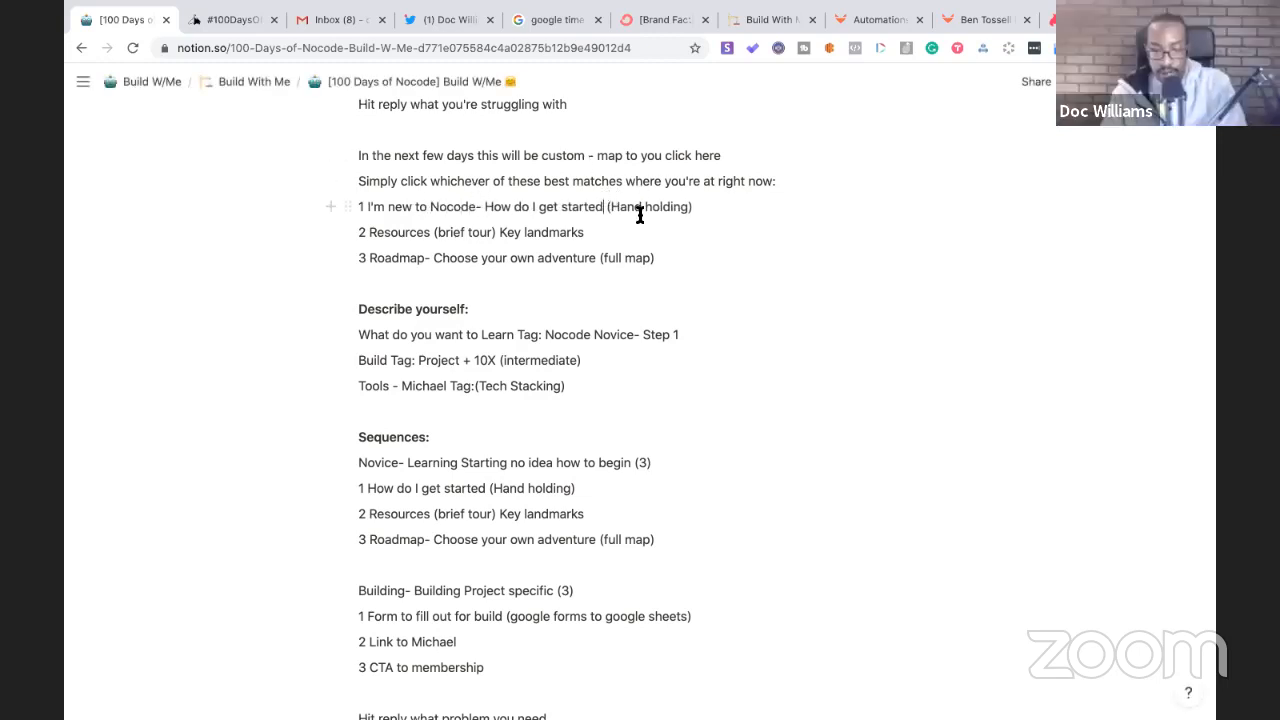
pyautogui.write('?')
pyautogui.scroll(1, 520, 240)
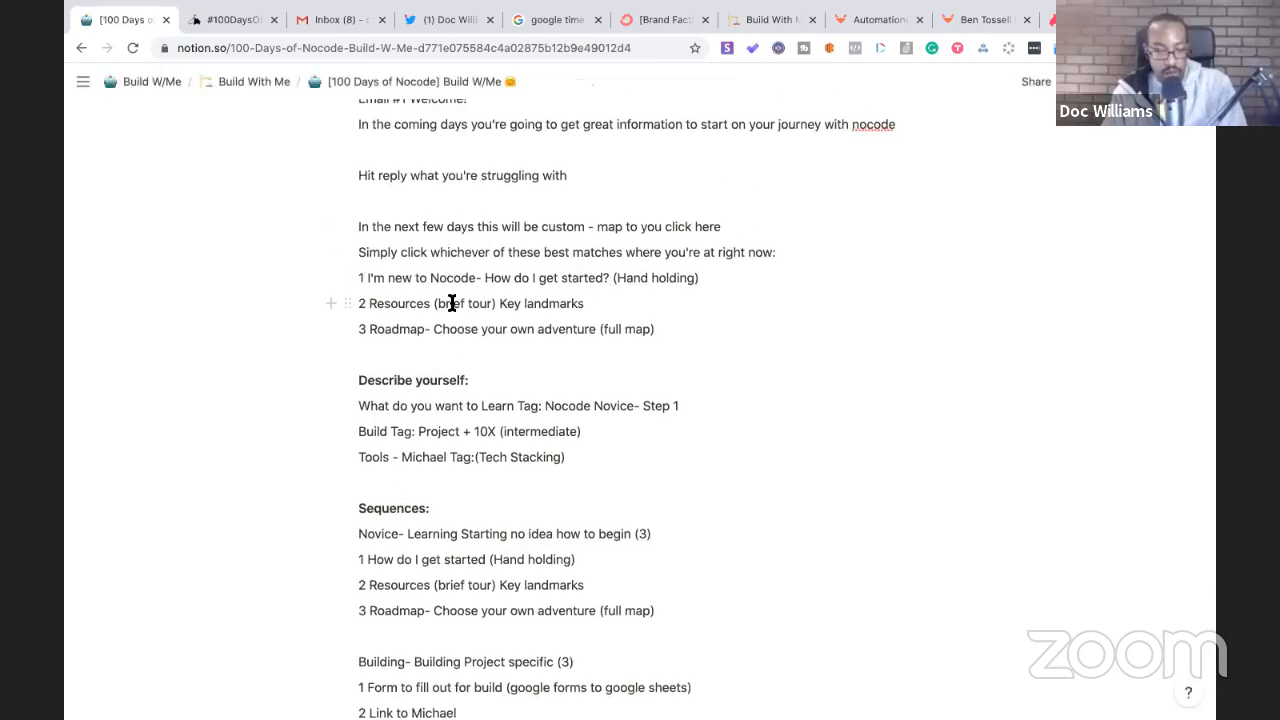
pyautogui.write('-')
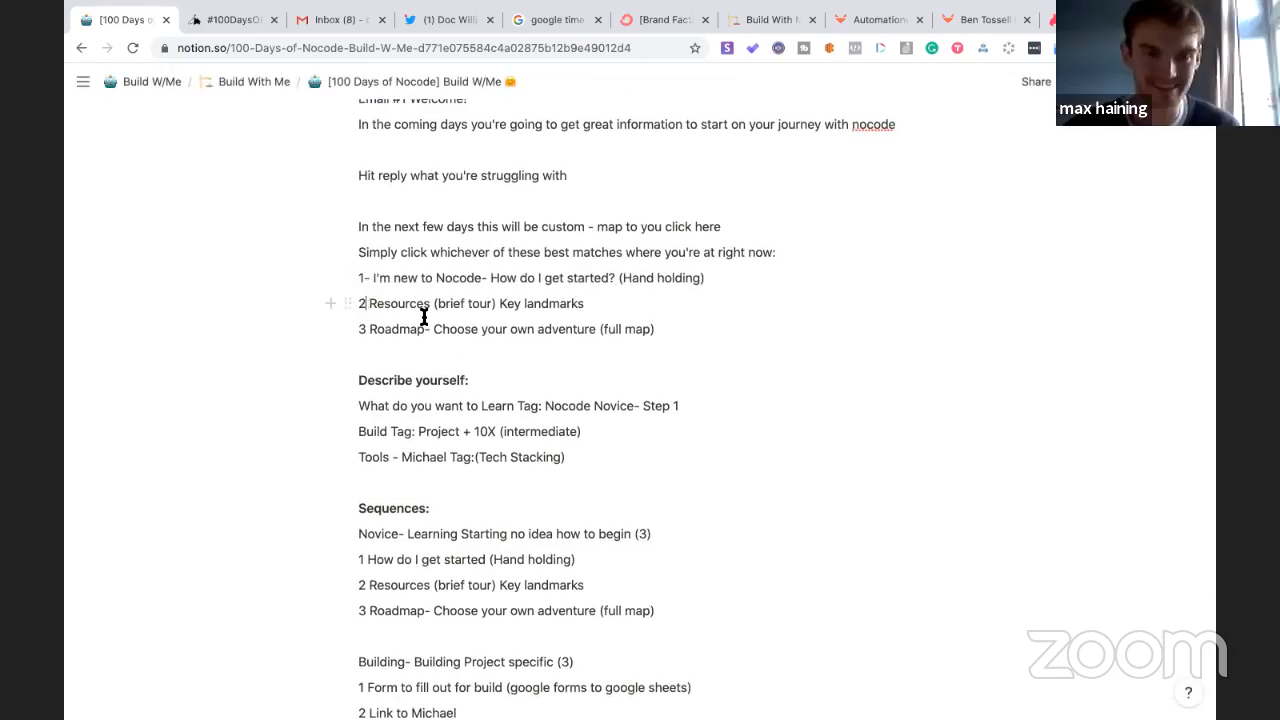
pyautogui.click(366, 303)
pyautogui.write('-')
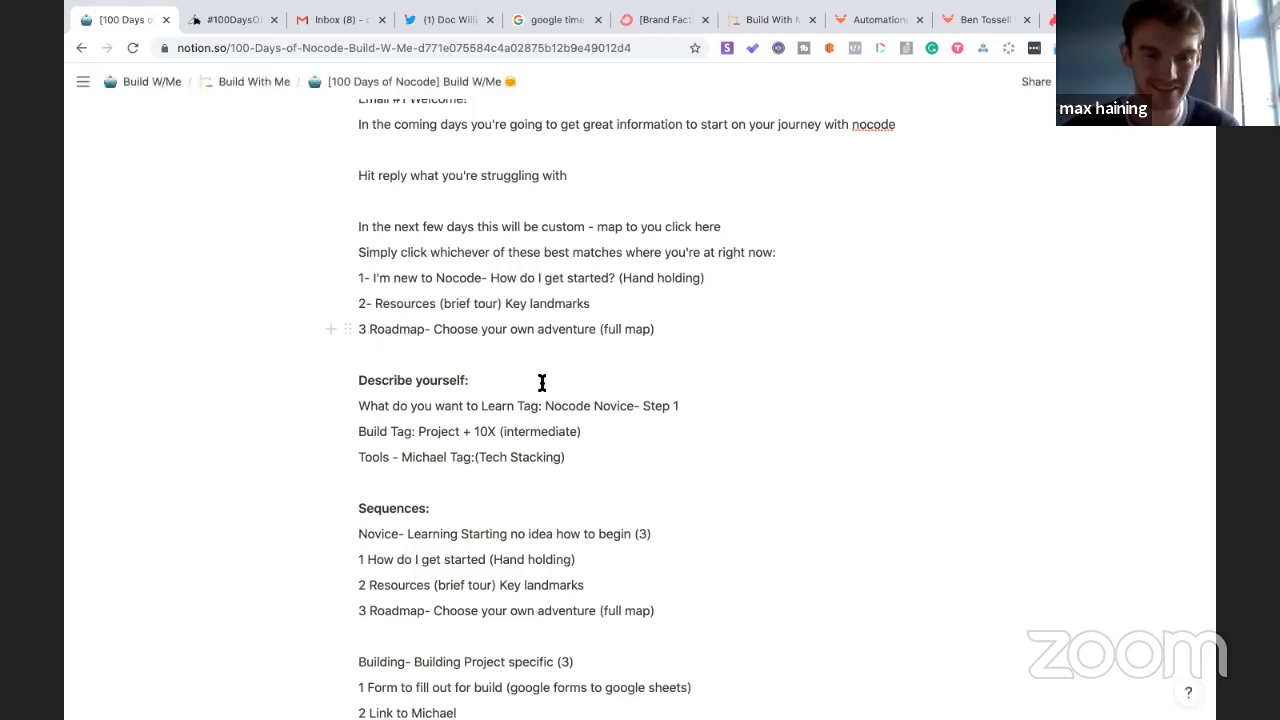
pyautogui.press('Down')
pyautogui.write('-')
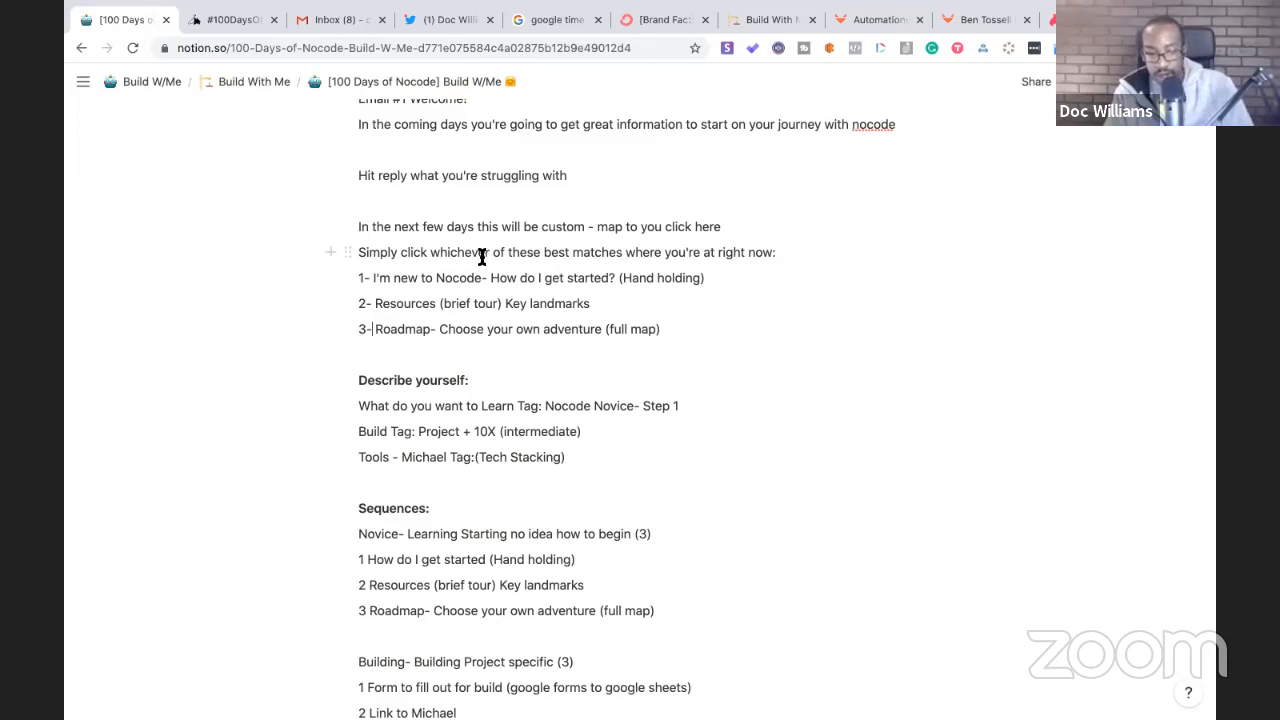
# - Replace '(Hand holding)' on the first option with '(Tag: Novice)'
pyautogui.moveTo(714, 278); pyautogui.dragTo(620, 278)
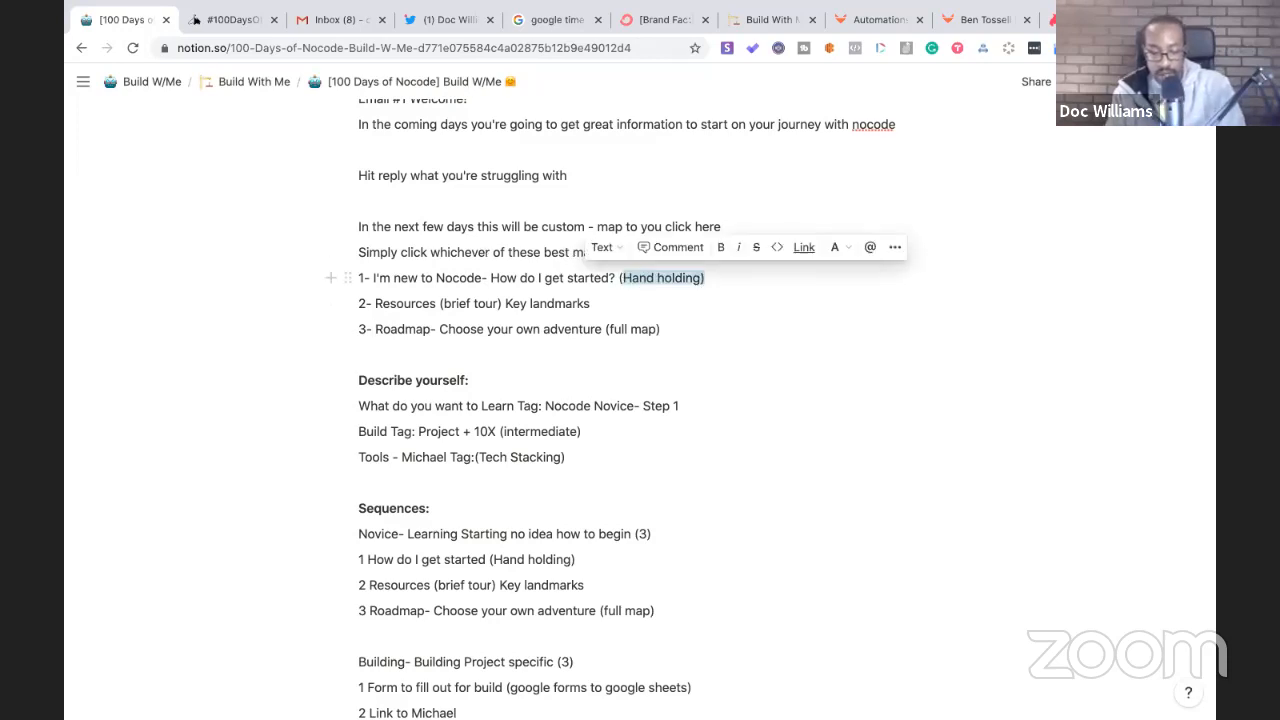
pyautogui.write('(Tag')
pyautogui.write(': Niv')
pyautogui.press('BackSpace')
pyautogui.press('BackSpace')
pyautogui.write('oive')
pyautogui.press('BackSpace')
pyautogui.press('BackSpace')
pyautogui.press('BackSpace')
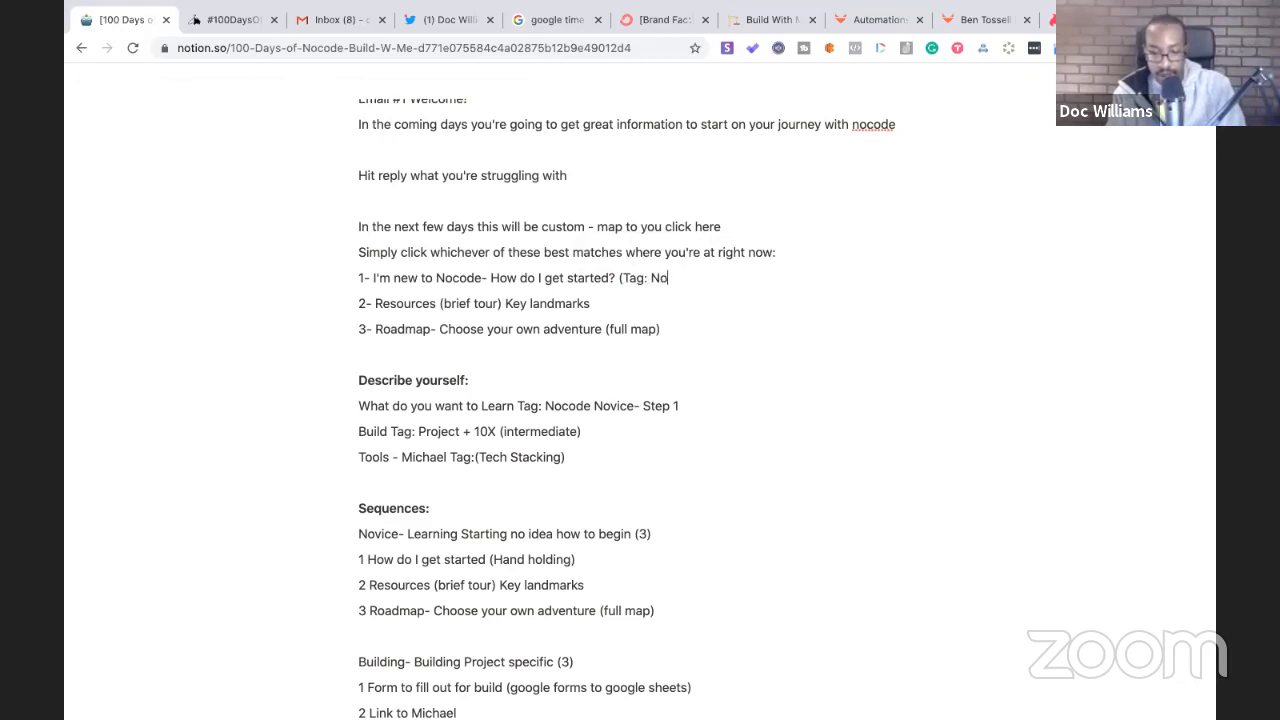
pyautogui.write('vice')
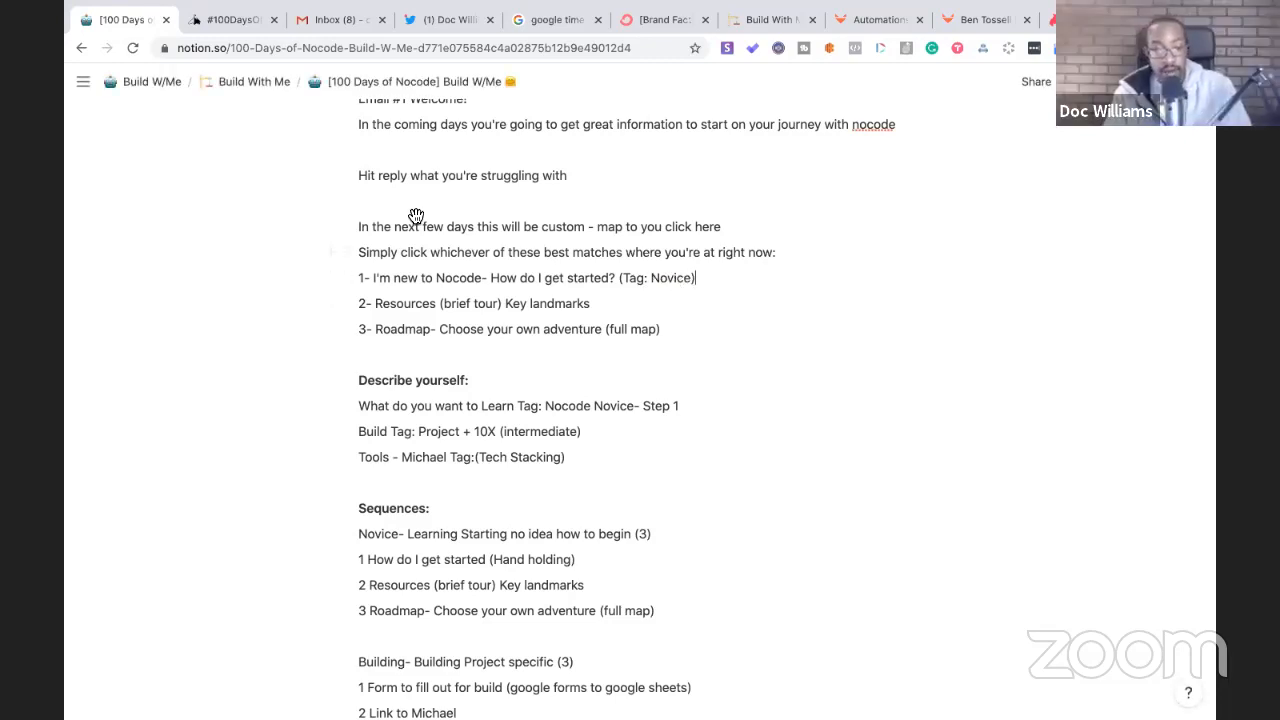
pyautogui.click(662, 20)
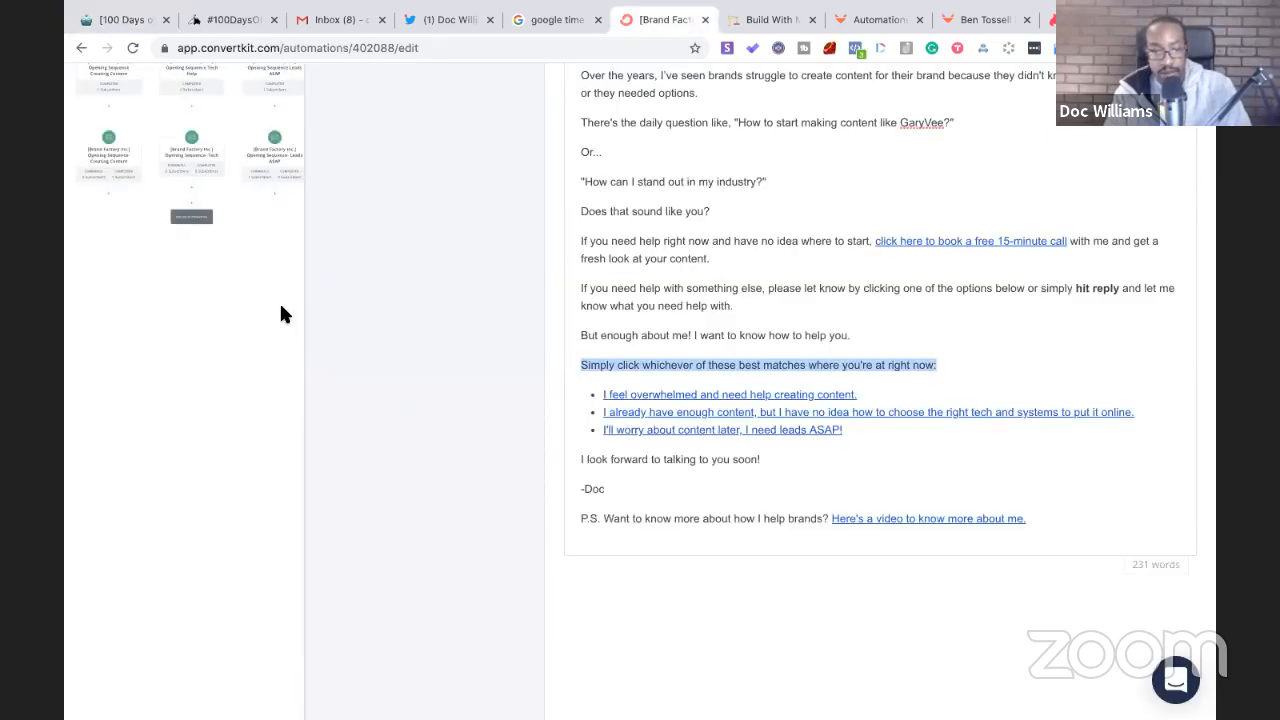
# - Close the ConvertKit welcome email preview and view the automation's three tag branches, then go back to Notion
pyautogui.click(84, 104)
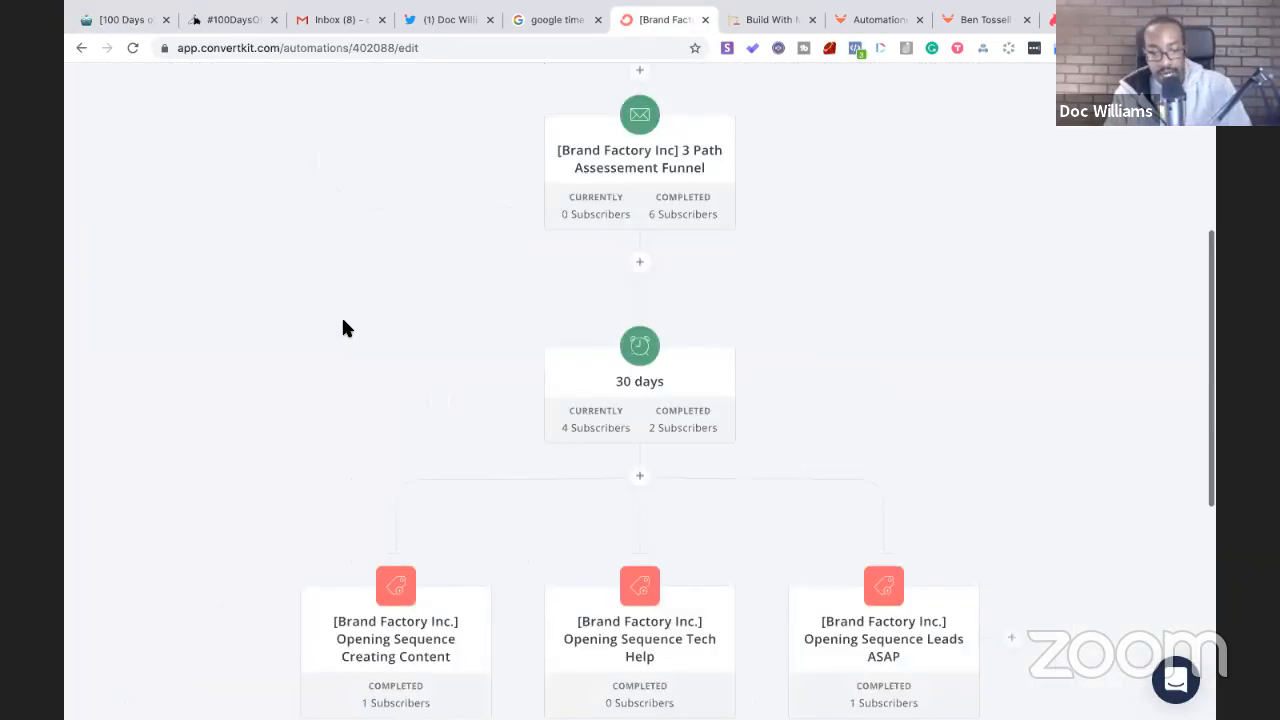
pyautogui.scroll(-2, 342, 328)
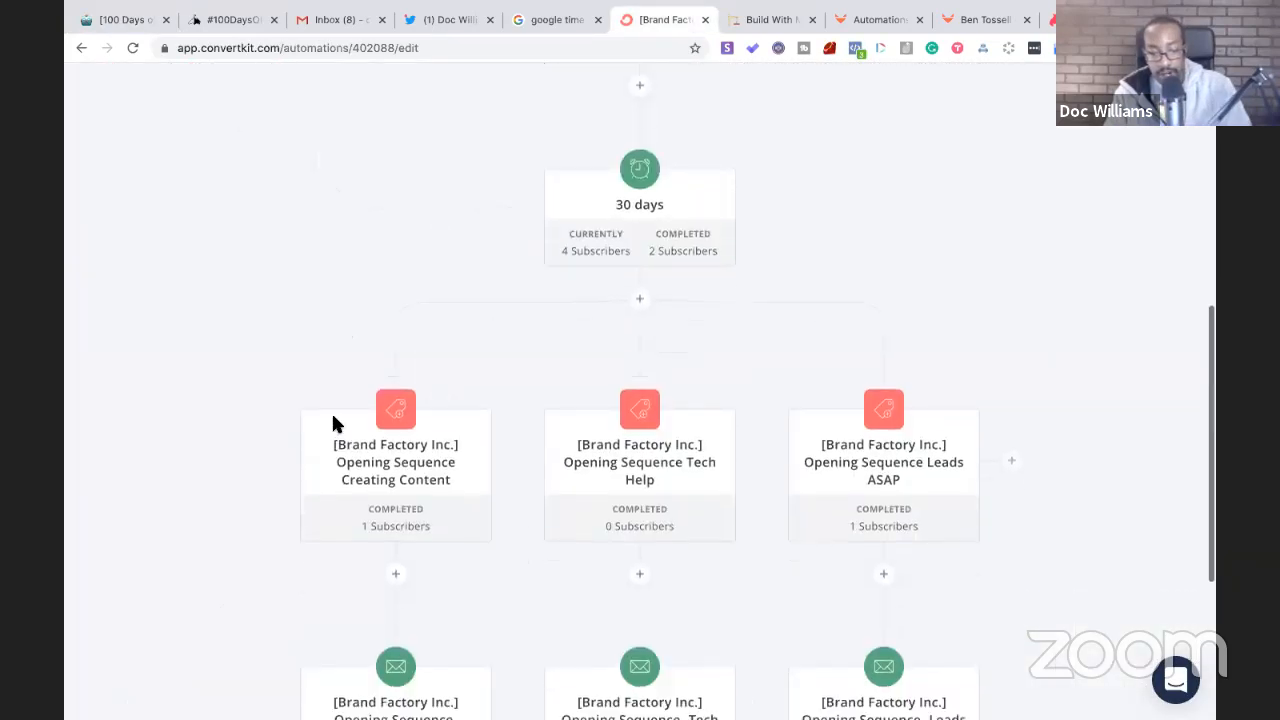
pyautogui.click(129, 21)
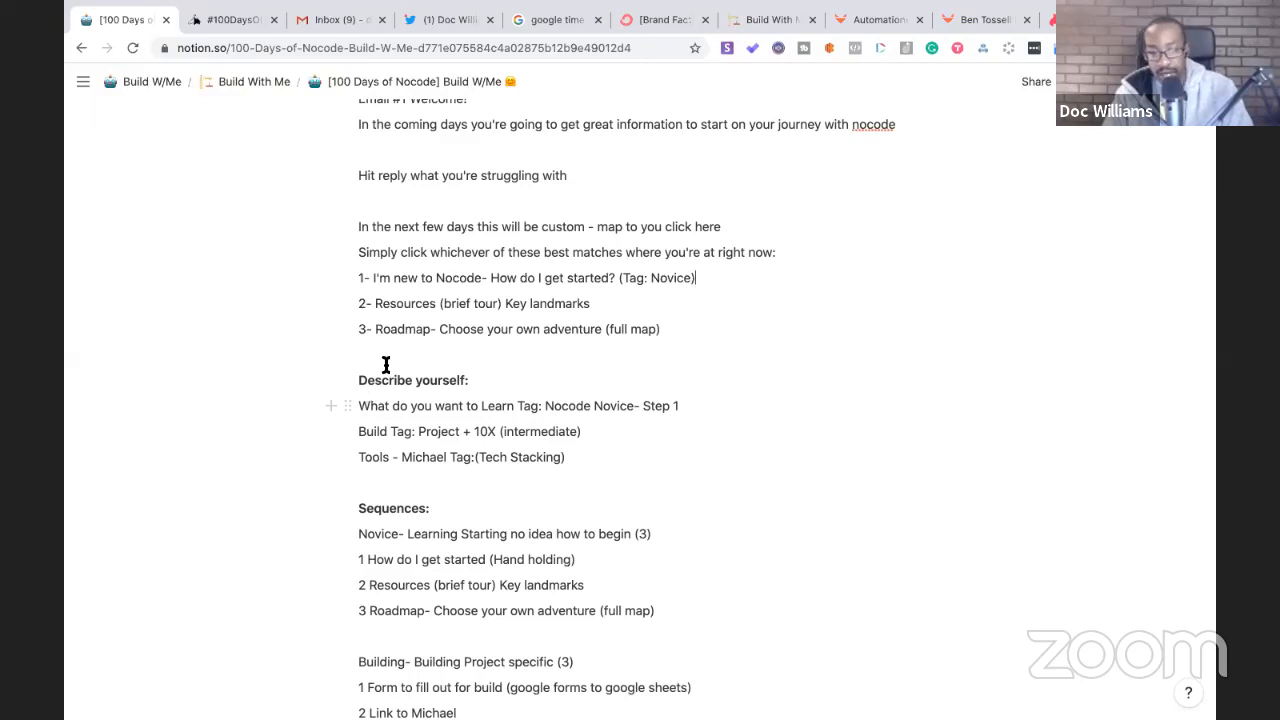
# - Rewrite option 2 as 'I'm working on a project with Nocode', removing the leftover Resources text
pyautogui.click(373, 302)
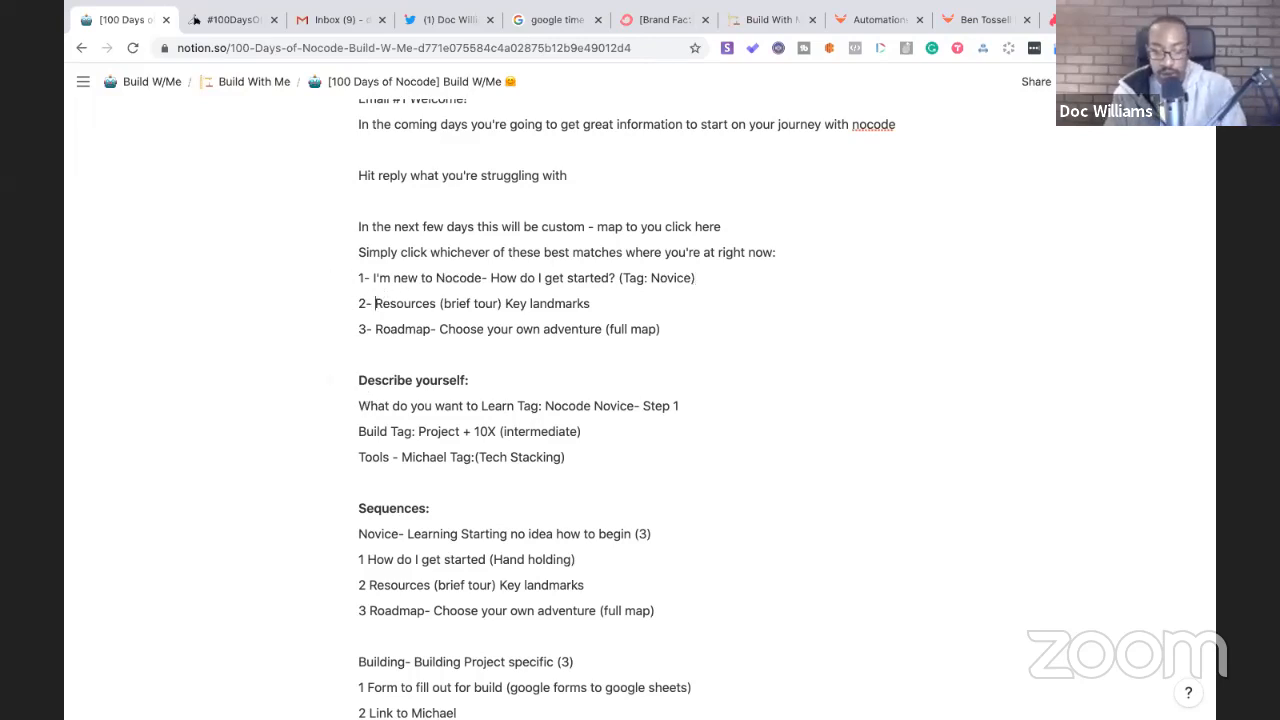
pyautogui.write("I'm working on a ")
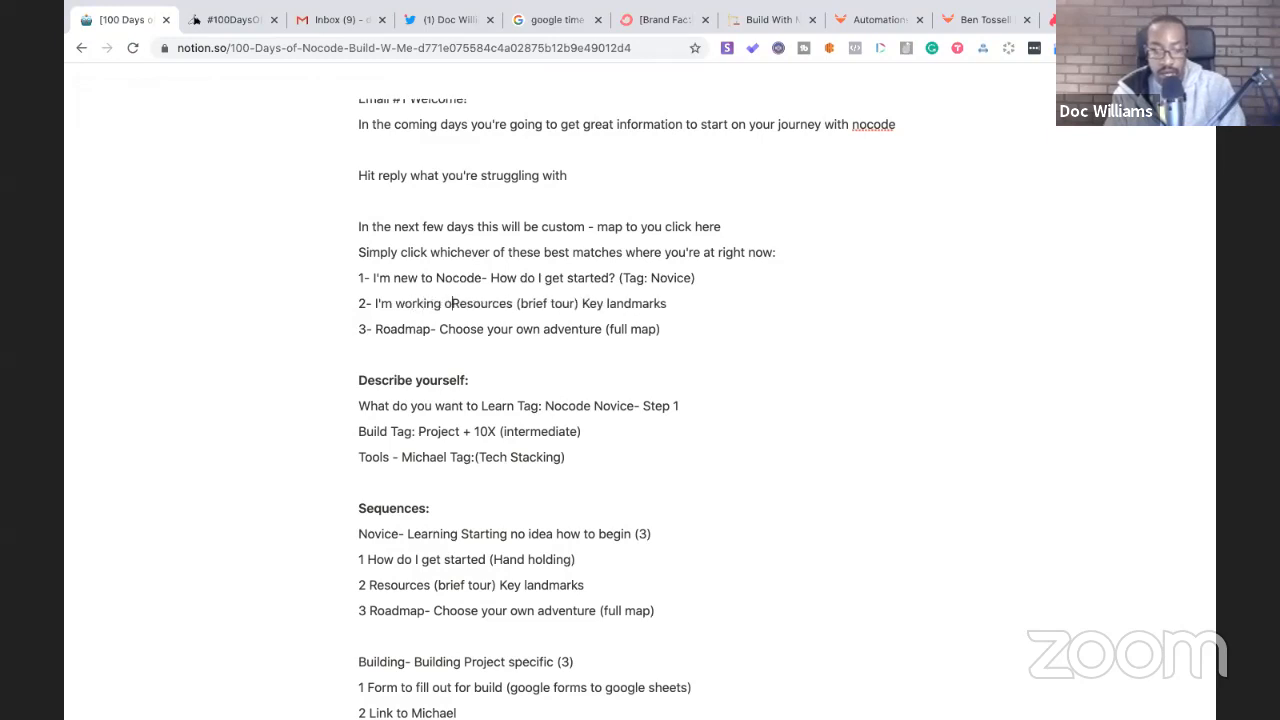
pyautogui.write('project wi')
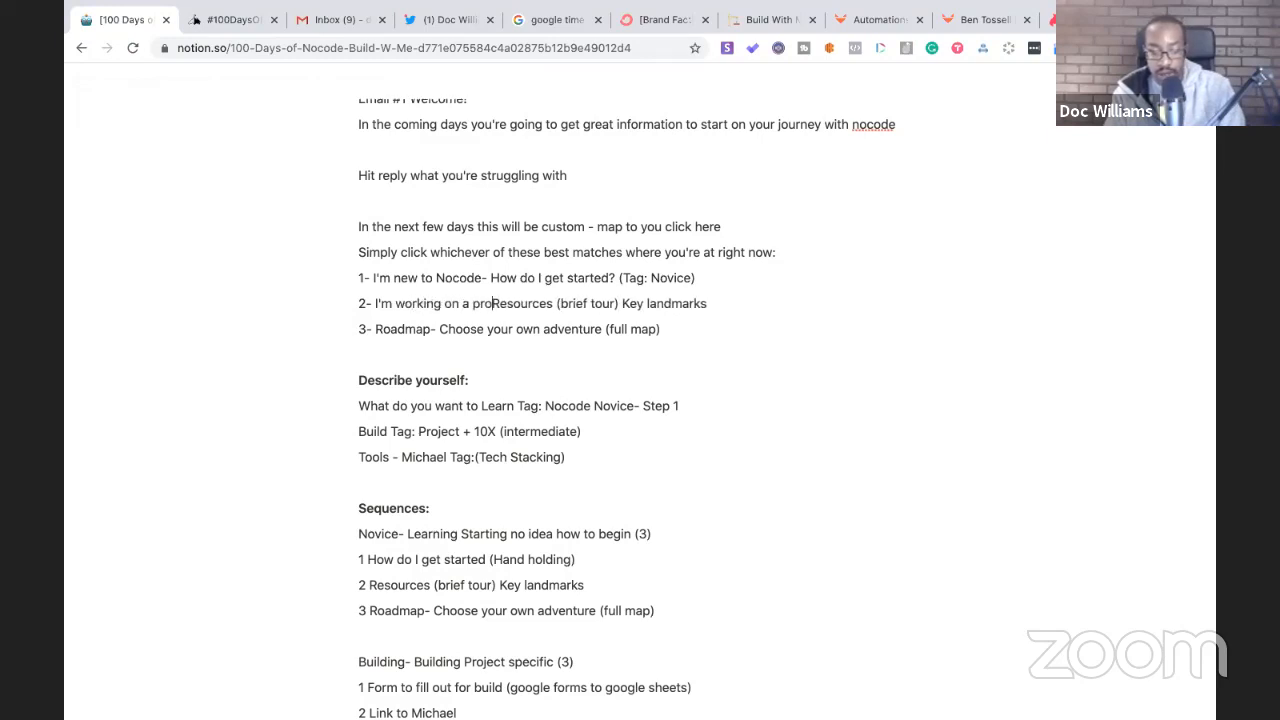
pyautogui.write('th Nocode')
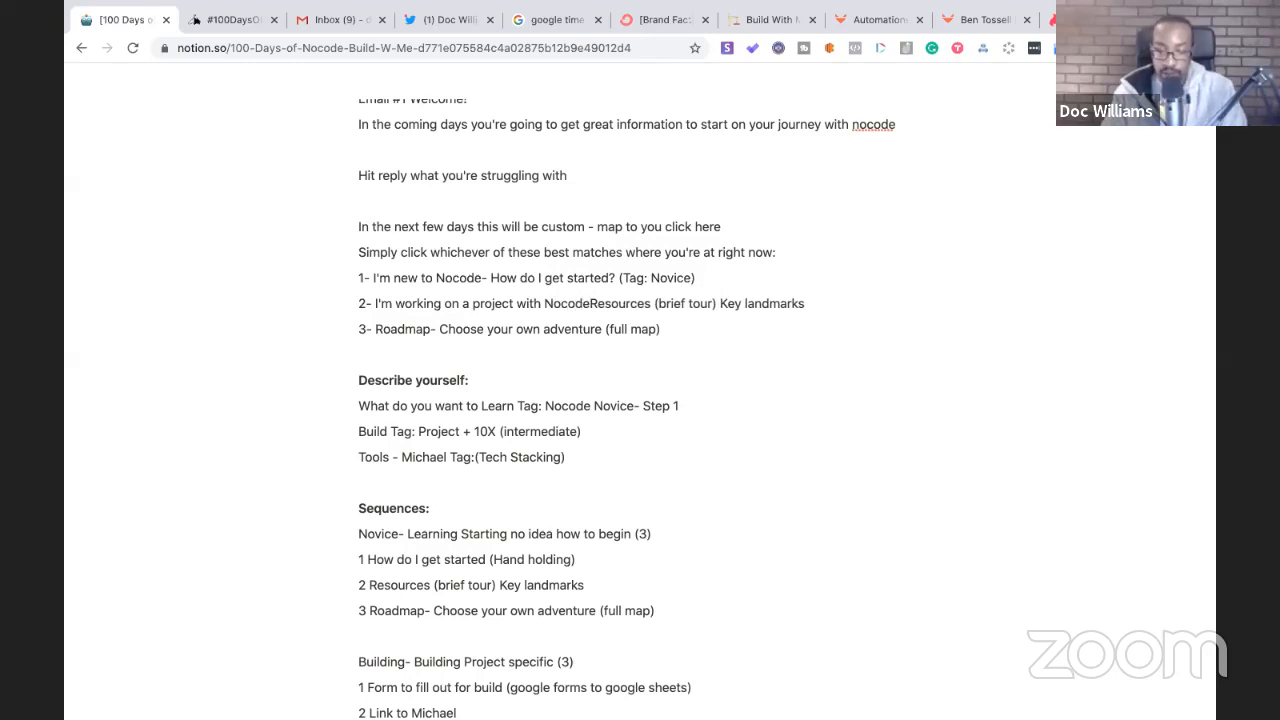
pyautogui.press('Return')
pyautogui.press('BackSpace')
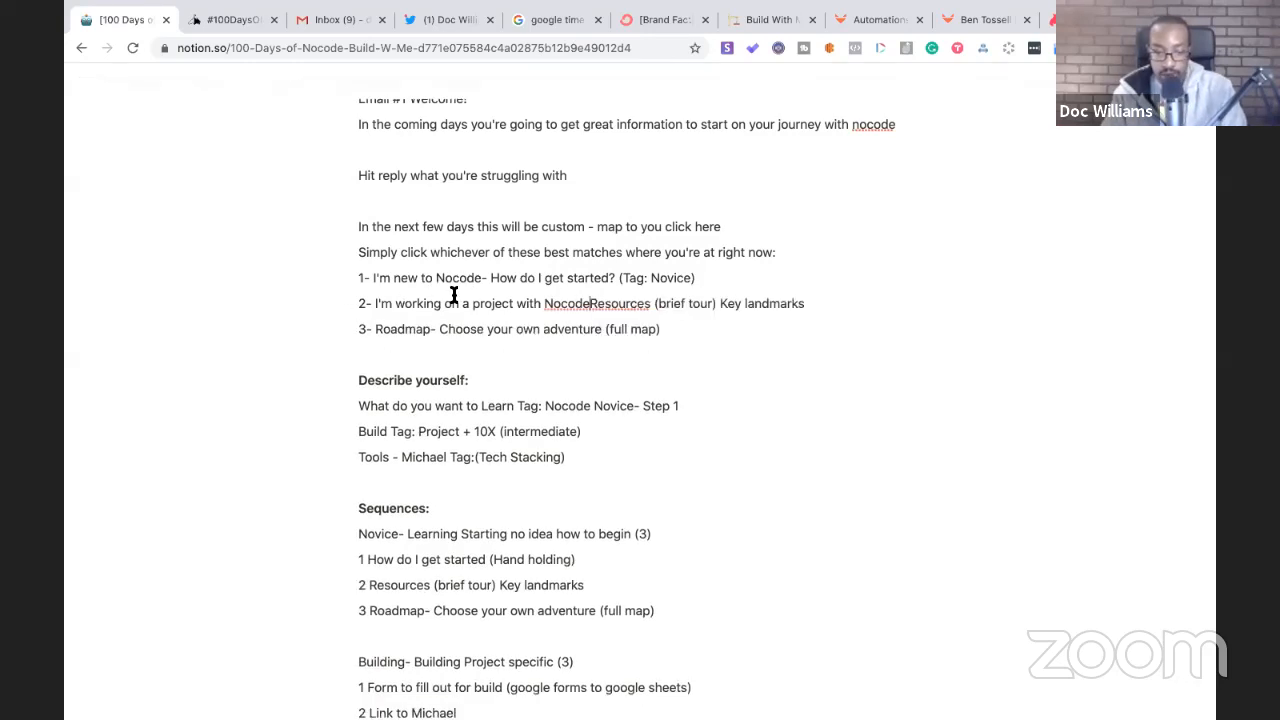
pyautogui.moveTo(808, 300); pyautogui.dragTo(590, 303)
pyautogui.press('BackSpace')
# - Paste the Resources text on its own line below the options
pyautogui.click(427, 357)
pyautogui.press('Return')
pyautogui.press('Return')
pyautogui.press('Return')
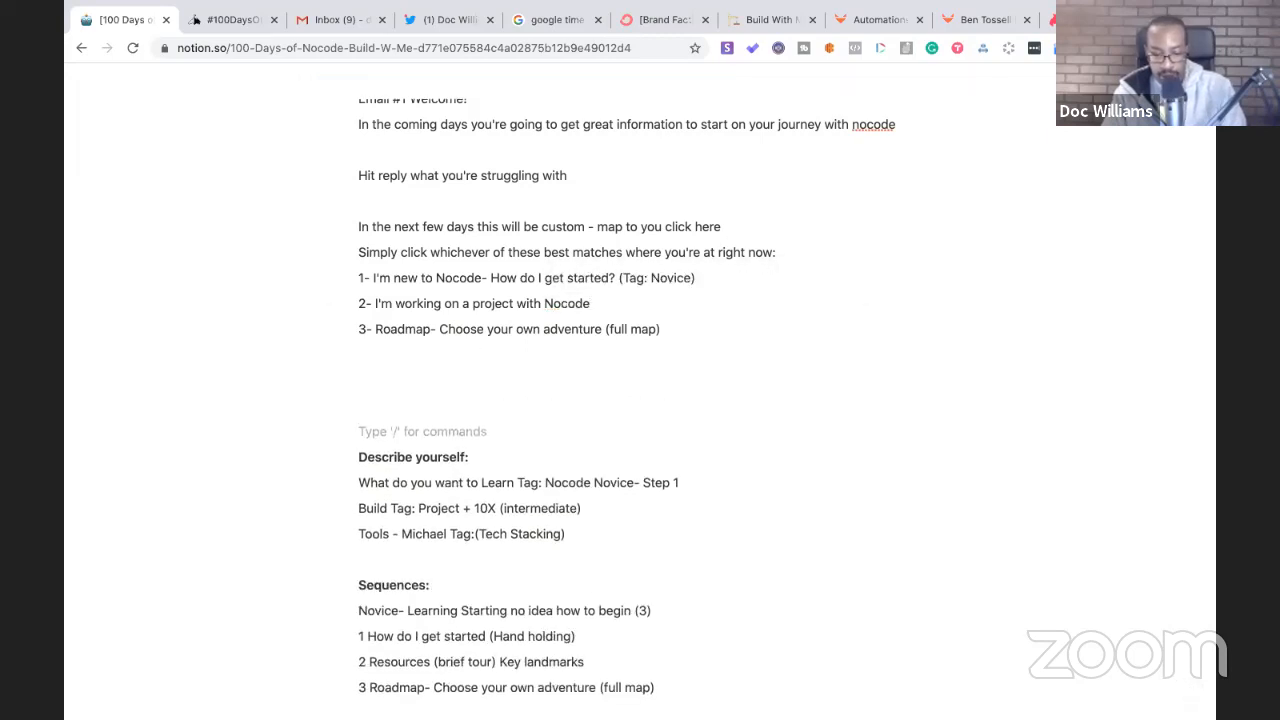
pyautogui.hotkey('ctrl', 'v')
# - Append '(Tag: Intermediate)' to option 2, correcting the misspelling
pyautogui.click(626, 303)
pyautogui.write('(')
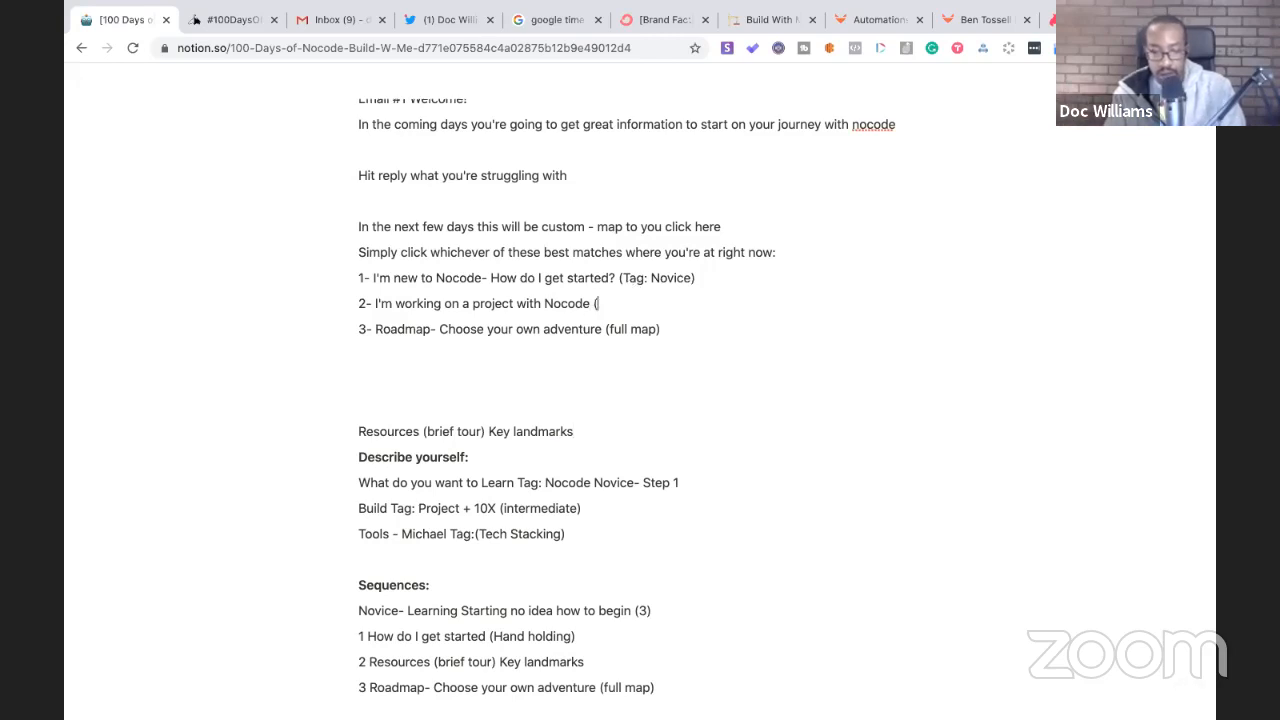
pyautogui.write('Tag: Intermediaate')
pyautogui.press('BackSpace')
pyautogui.press('BackSpace')
pyautogui.press('BackSpace')
pyautogui.write('te')
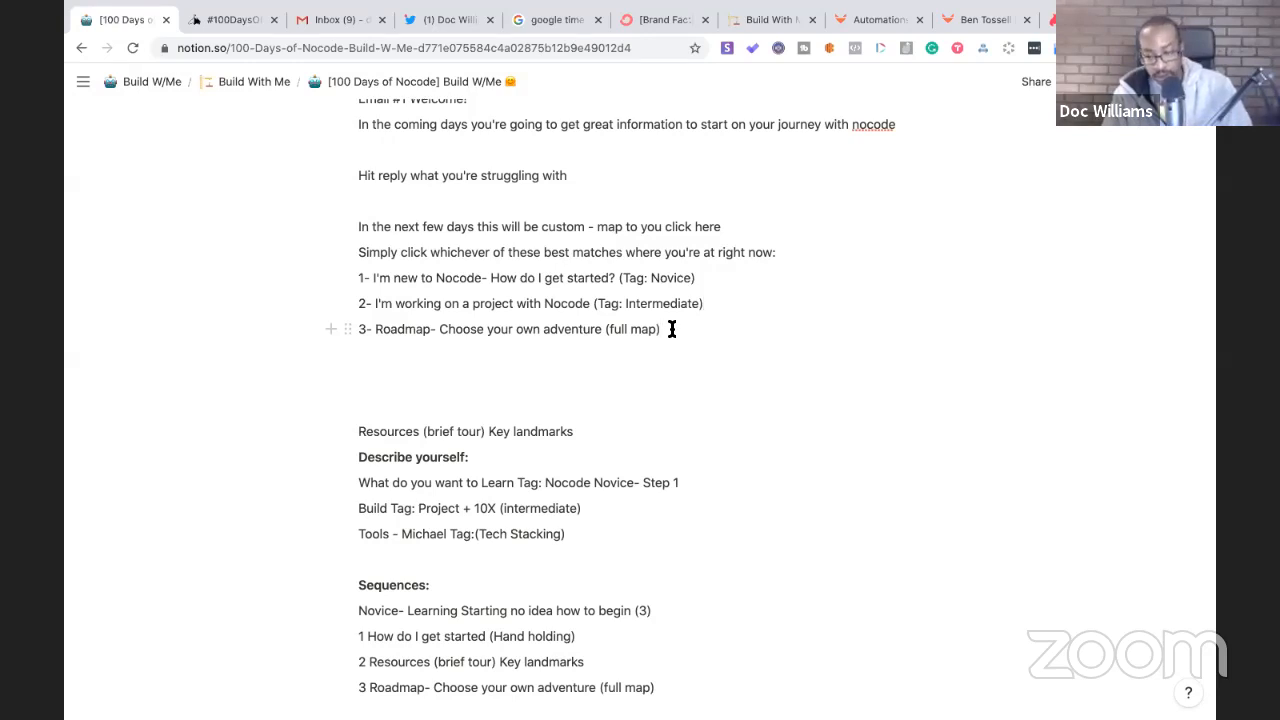
pyautogui.keyDown('shift'); pyautogui.click(378, 329); pyautogui.keyUp('shift')
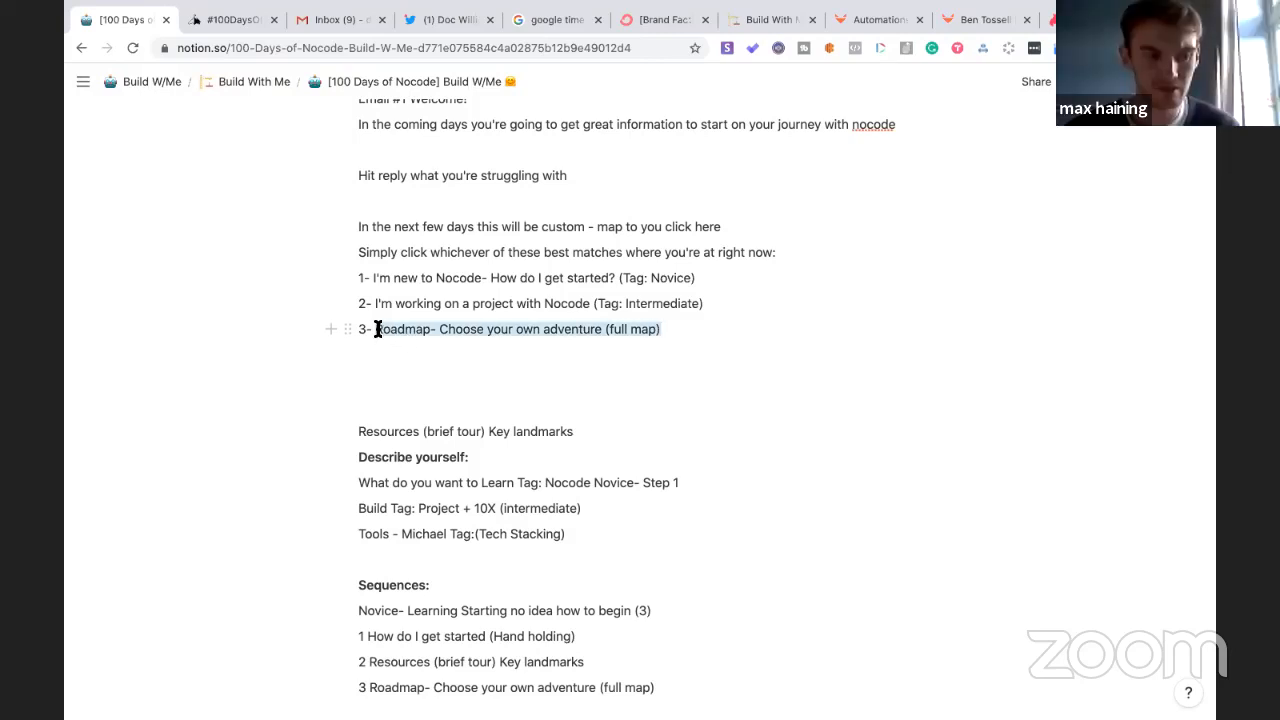
# - Delete the Roadmap text in option 3 and type 'I need help building my project right now (Tag: Help!)'
pyautogui.press('BackSpace')
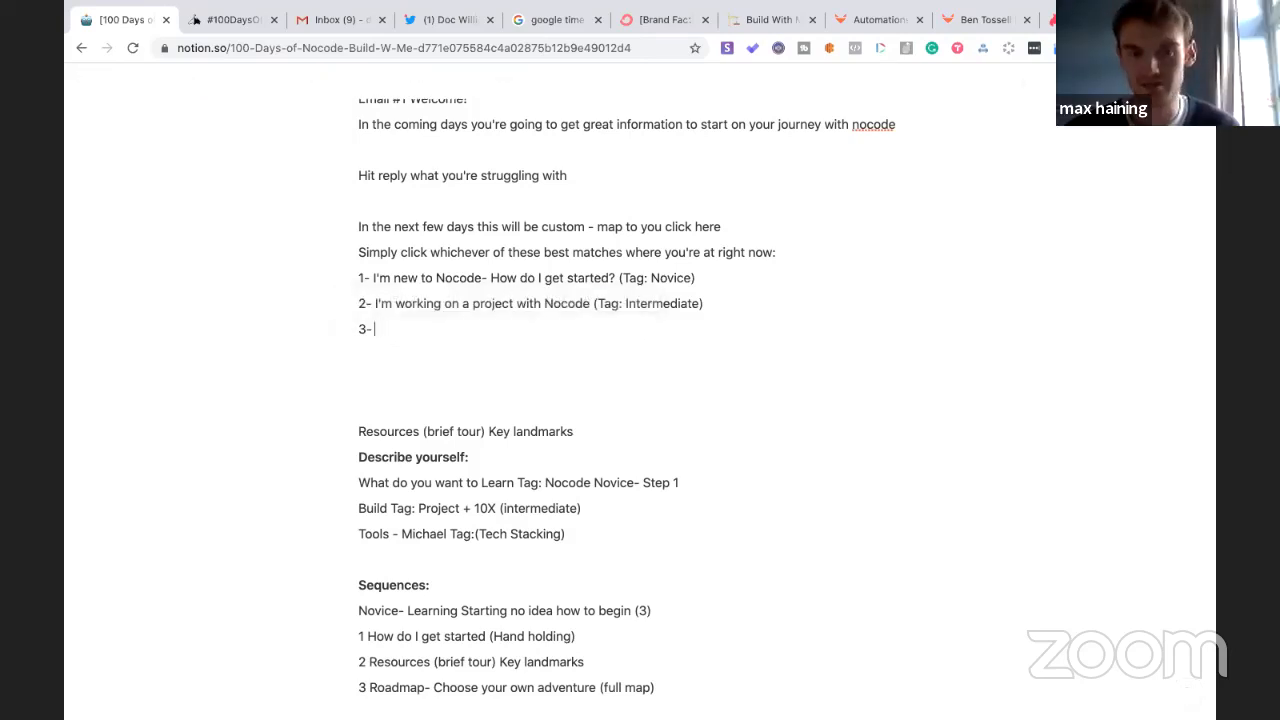
pyautogui.write('I need help')
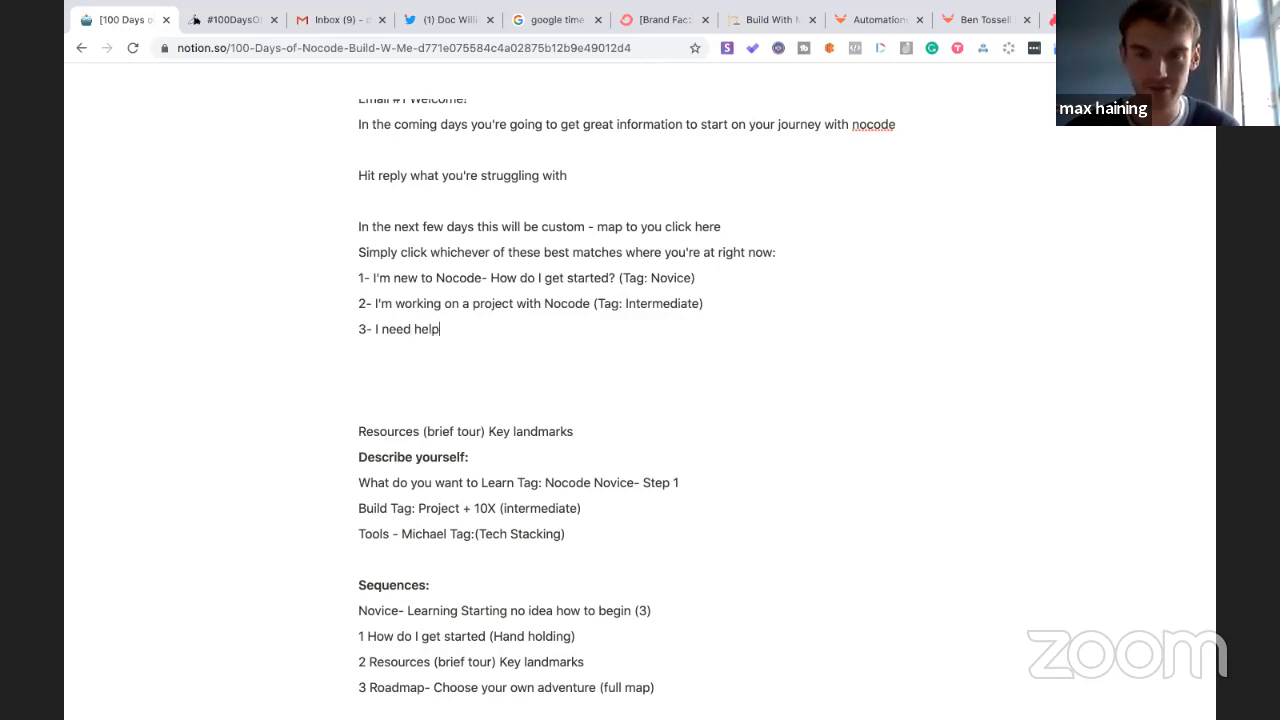
pyautogui.write(' building my project right now (Tag')
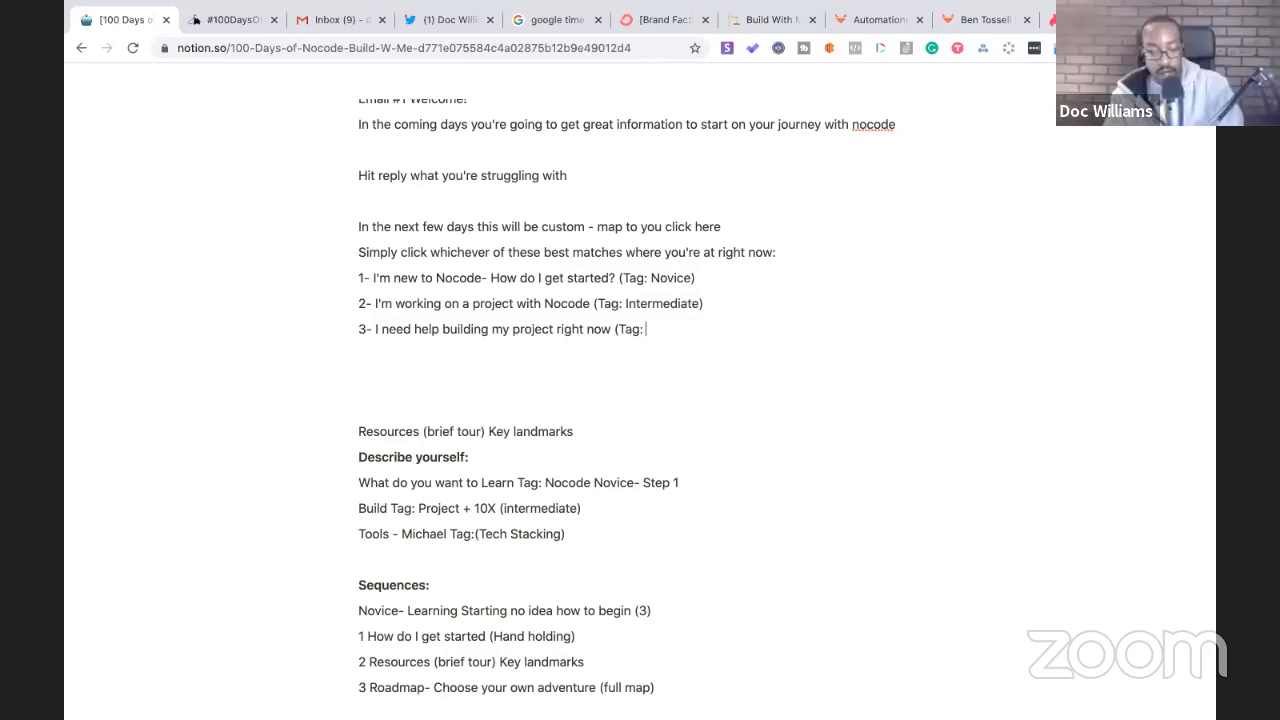
pyautogui.write(': Help!')
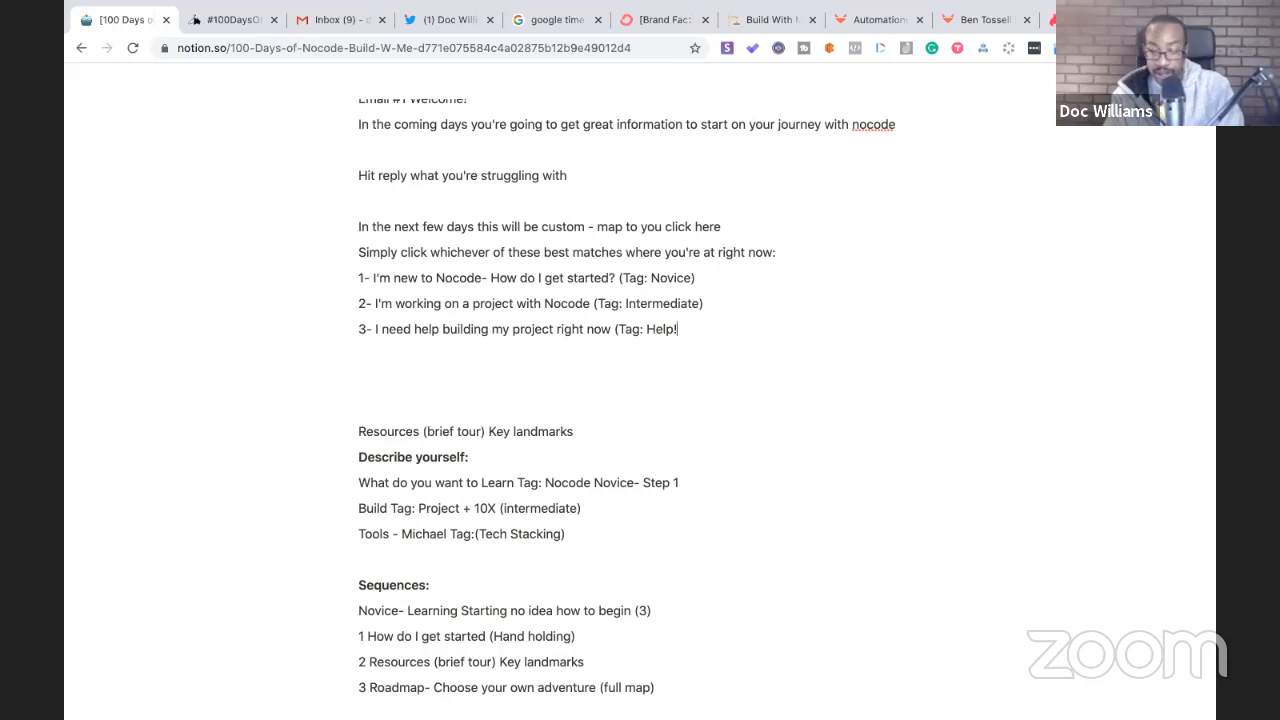
pyautogui.write(')')
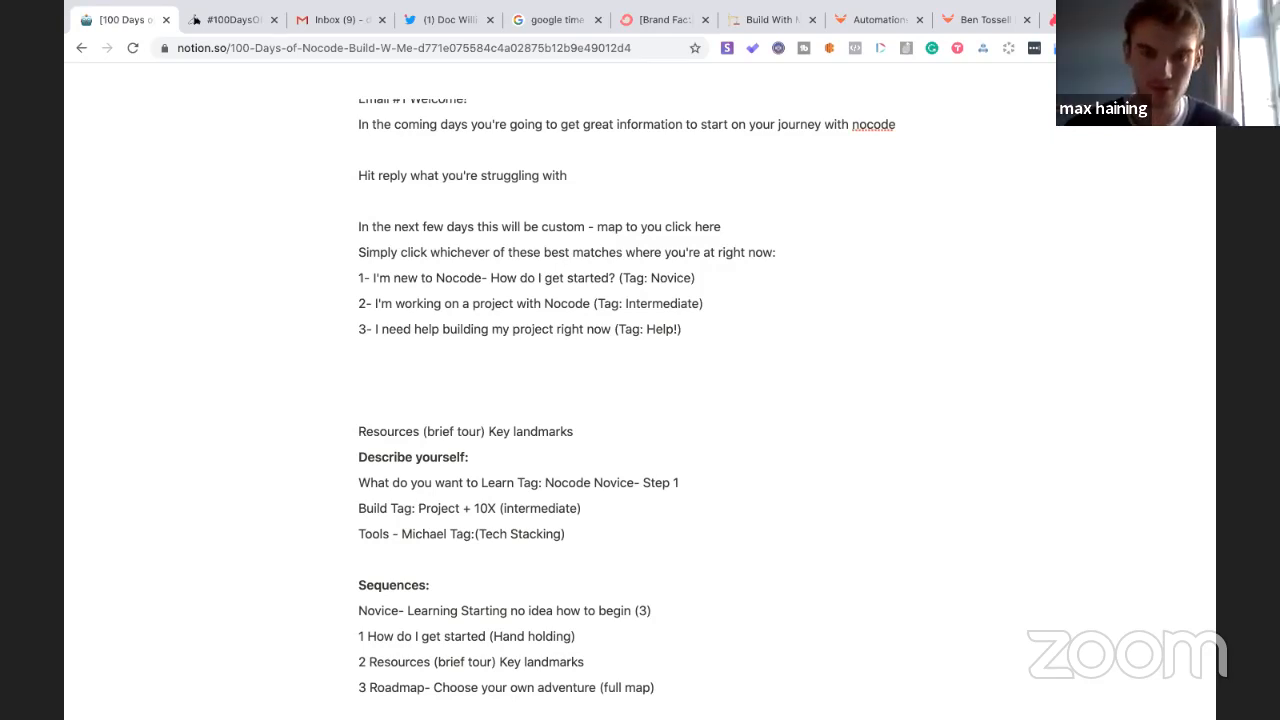
pyautogui.click(374, 374)
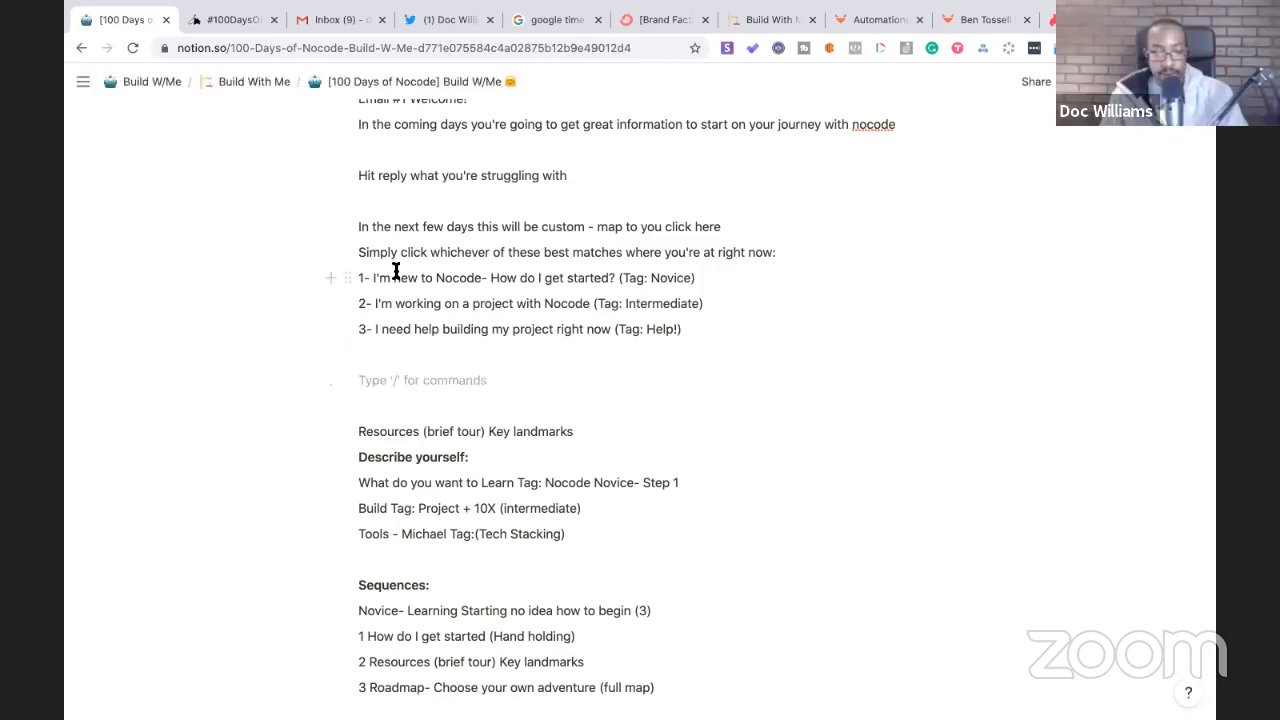
# - Type a Sequences placeholder above Resources and cut the Sequences outline through 3 Roadmap
pyautogui.scroll(1, 396, 271)
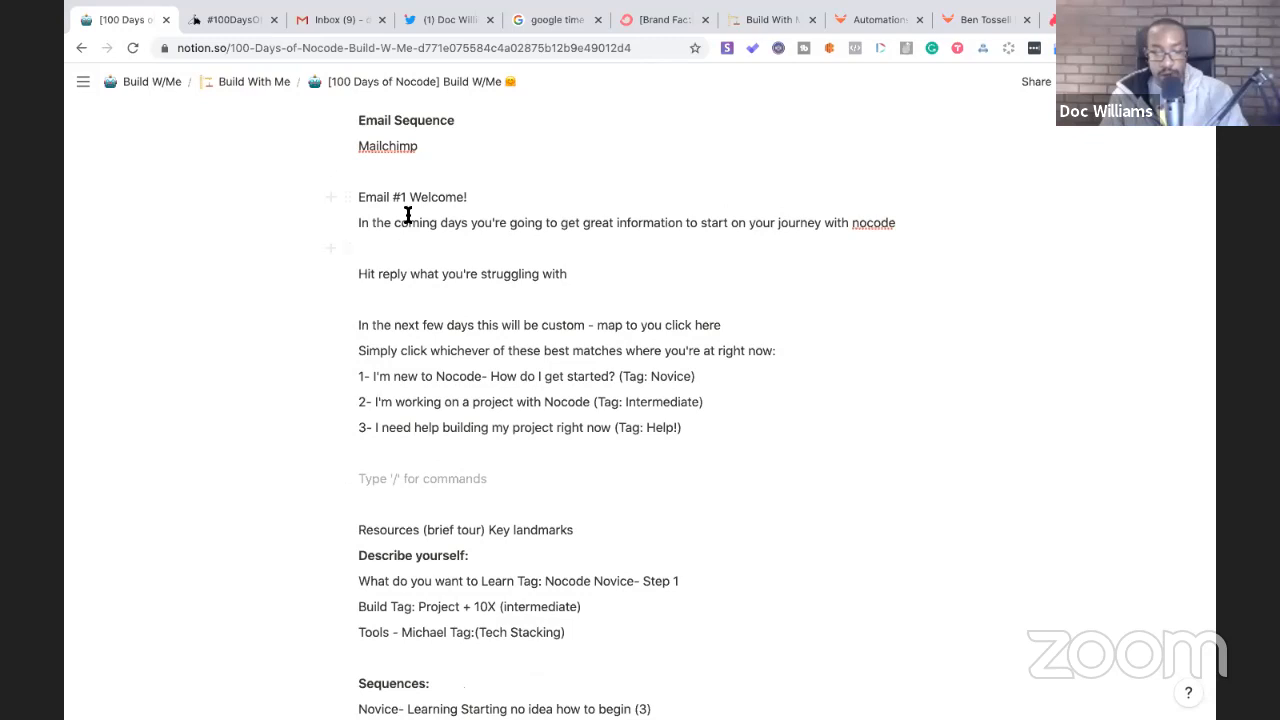
pyautogui.scroll(-1, 429, 303)
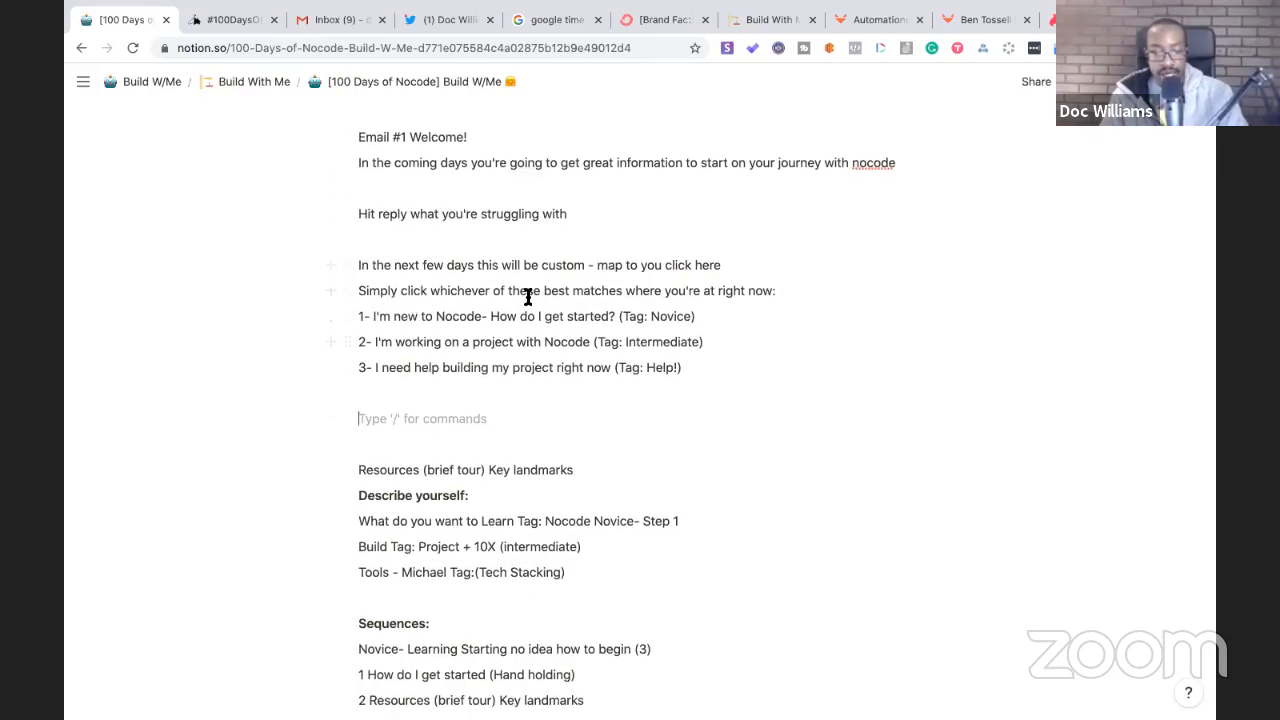
pyautogui.scroll(1, 446, 276)
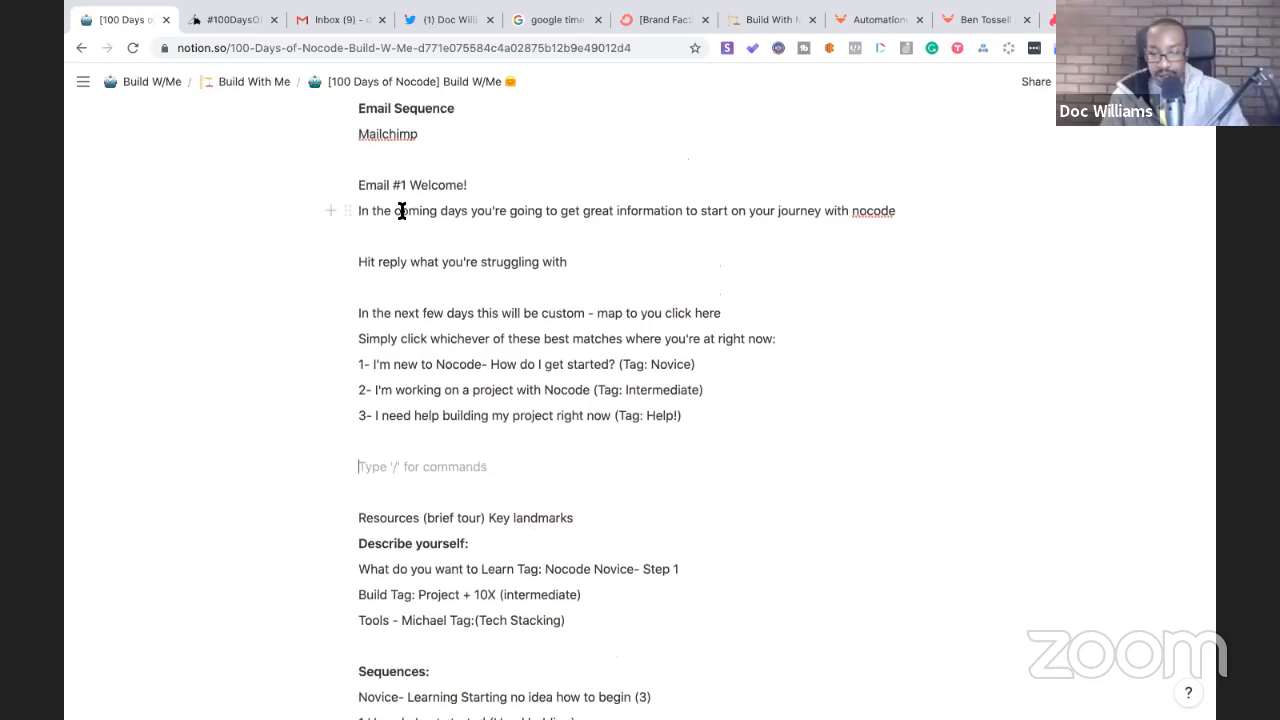
pyautogui.click(386, 289)
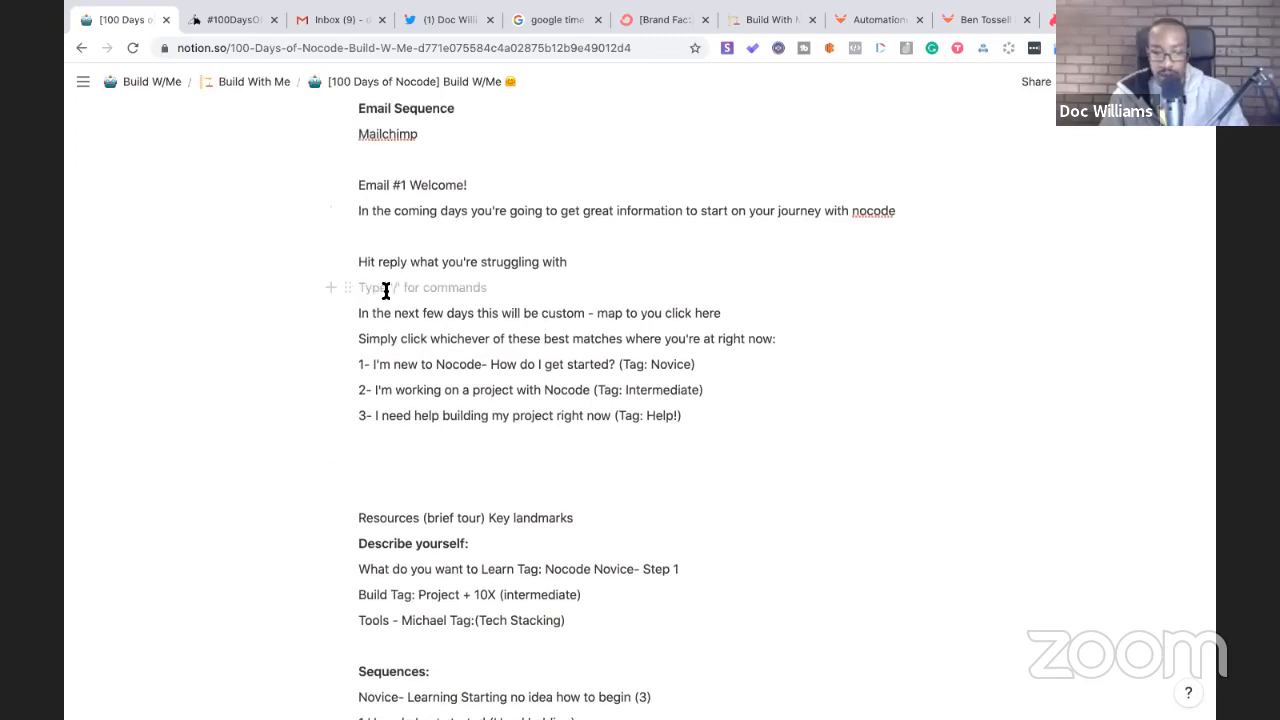
pyautogui.scroll(-1, 389, 351)
pyautogui.click(362, 418)
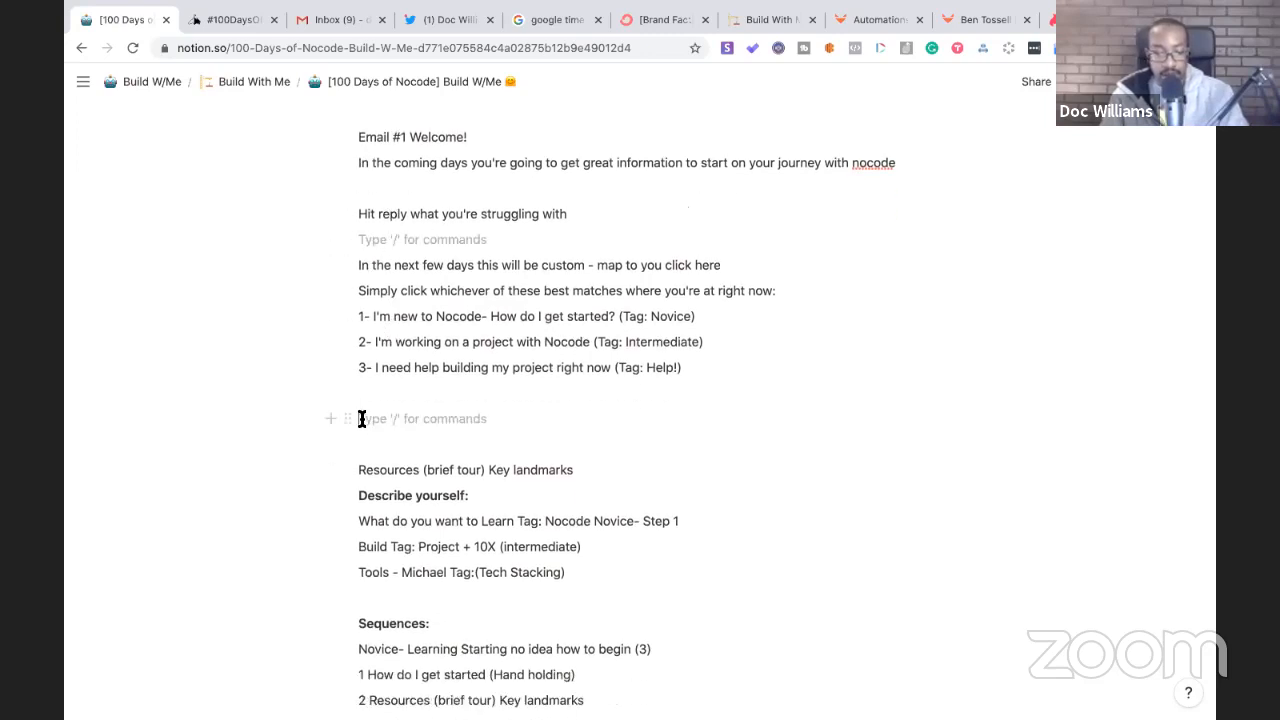
pyautogui.write('Se')
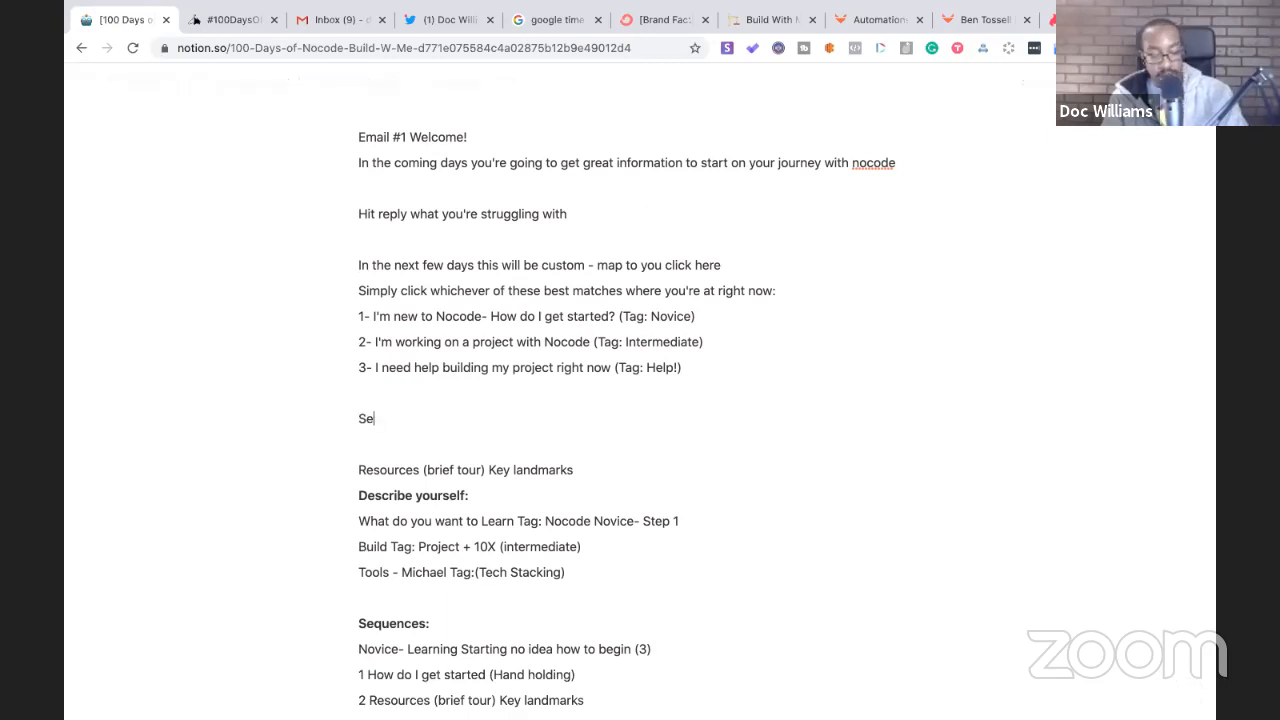
pyautogui.write('quences')
pyautogui.scroll(-2, 466, 600)
pyautogui.moveTo(657, 608); pyautogui.dragTo(369, 508)
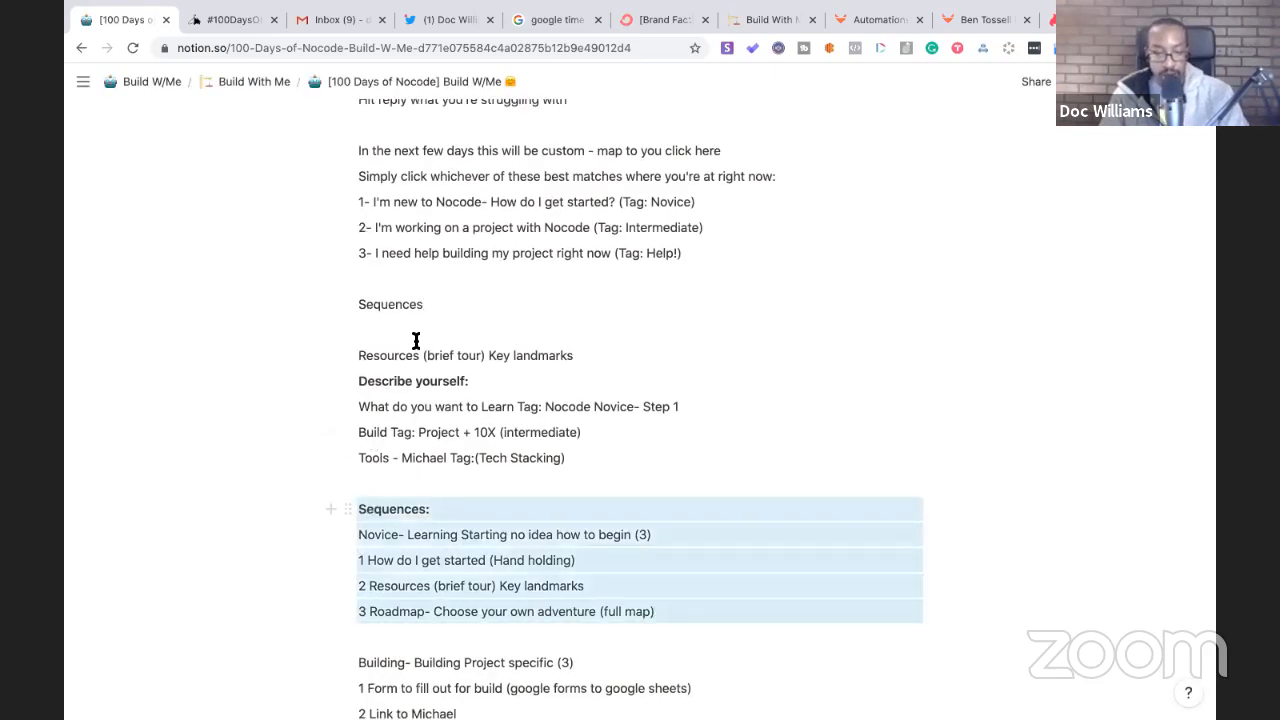
pyautogui.press('BackSpace')
# - Replace the placeholder with the Sequences outline and remove the extra blank line above it
pyautogui.click(337, 306)
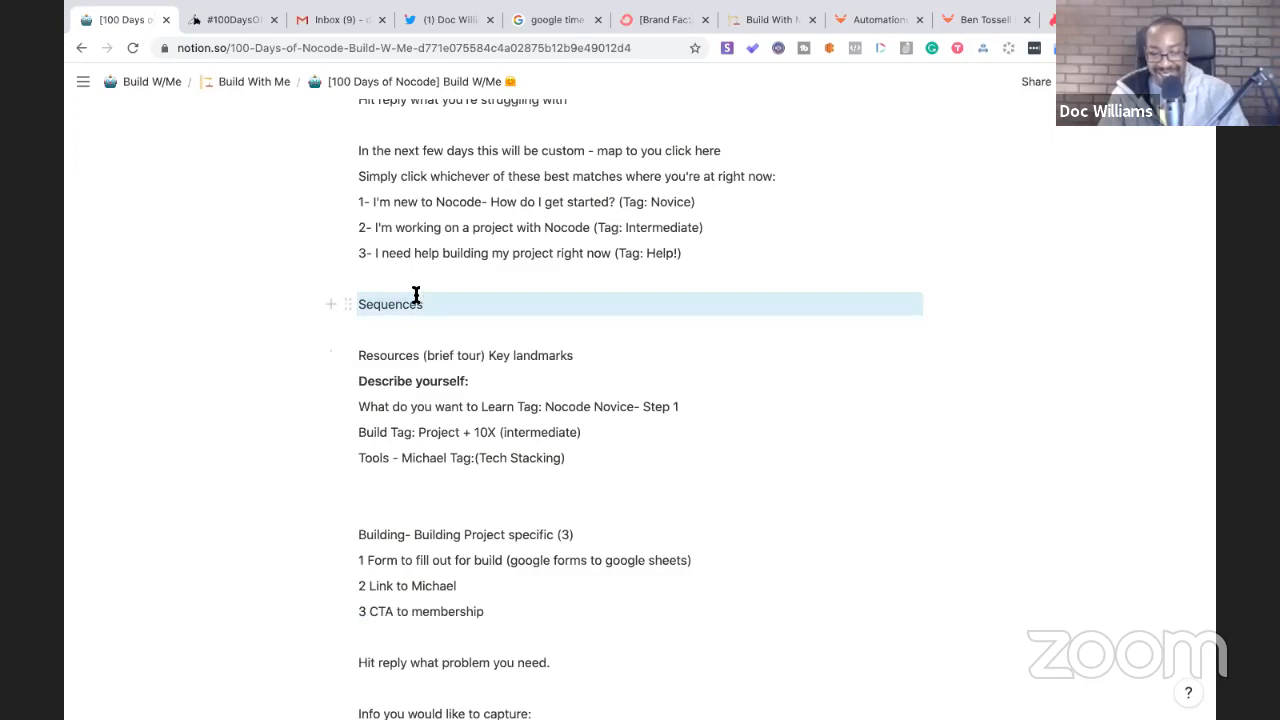
pyautogui.click(428, 304)
pyautogui.moveTo(428, 304); pyautogui.dragTo(355, 304)
pyautogui.press('BackSpace')
pyautogui.press('super+z')
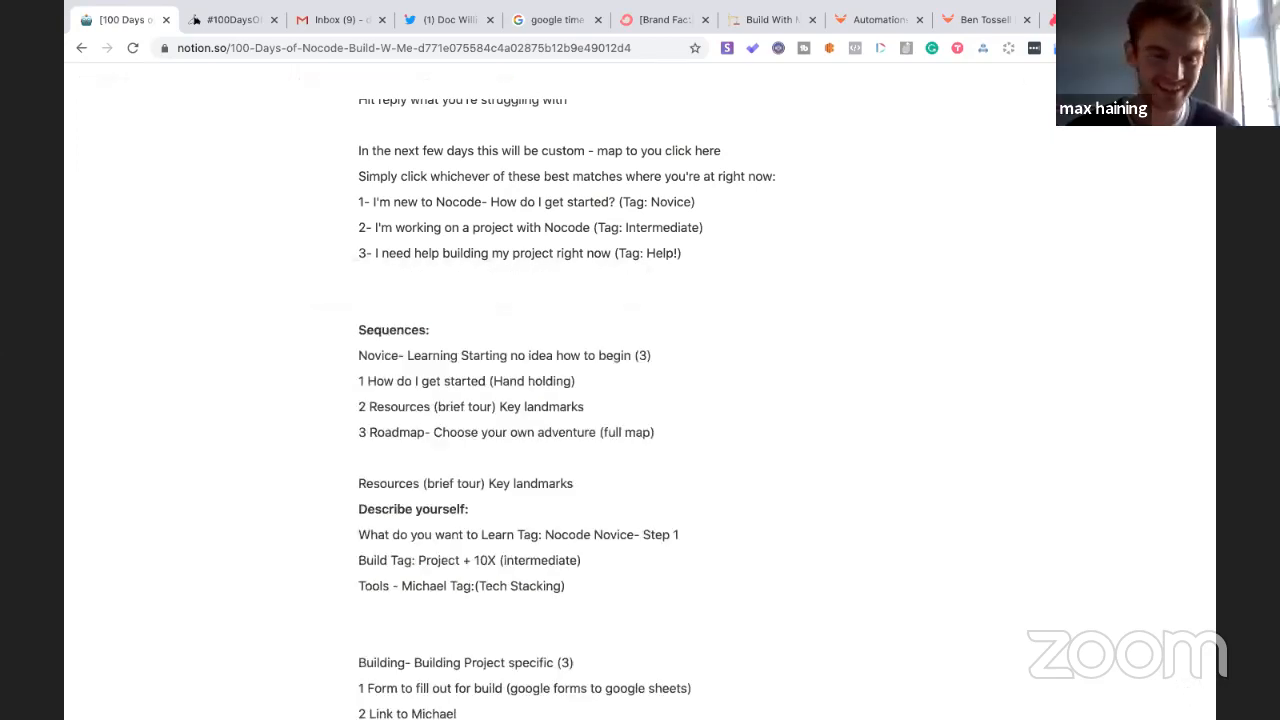
pyautogui.click(362, 324)
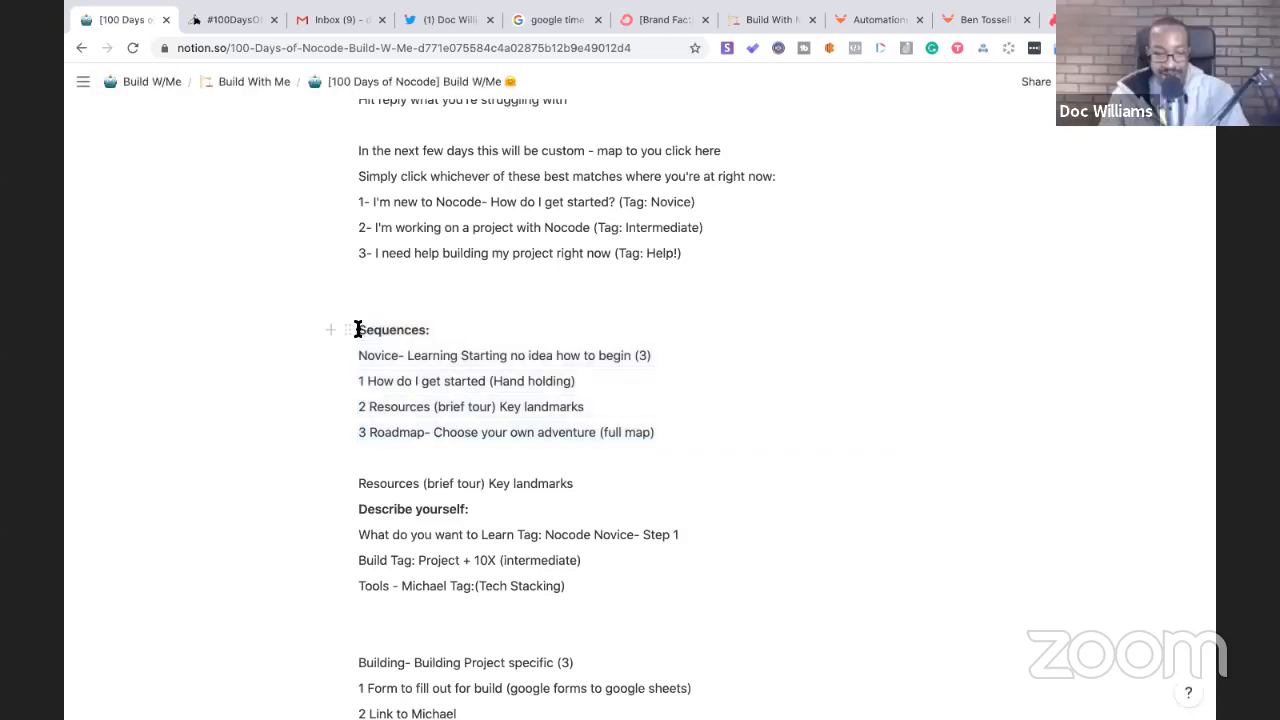
pyautogui.press('super+z')
# - Add blank lines below 3 Roadmap, separating it from the Resources notes
pyautogui.click(369, 432)
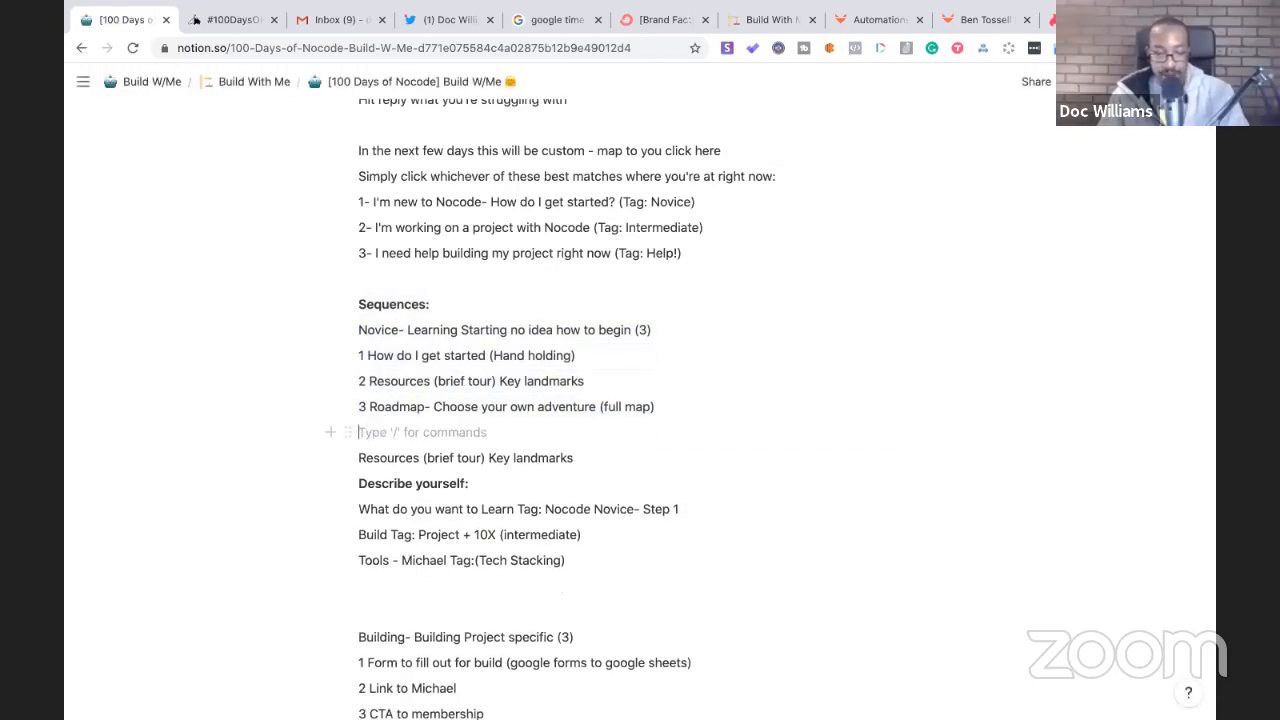
pyautogui.press('Return')
pyautogui.press('Return')
pyautogui.press('Return')
pyautogui.press('Return')
pyautogui.press('Return')
pyautogui.press('Return')
pyautogui.press('Return')
pyautogui.press('Return')
pyautogui.press('Return')
pyautogui.press('Return')
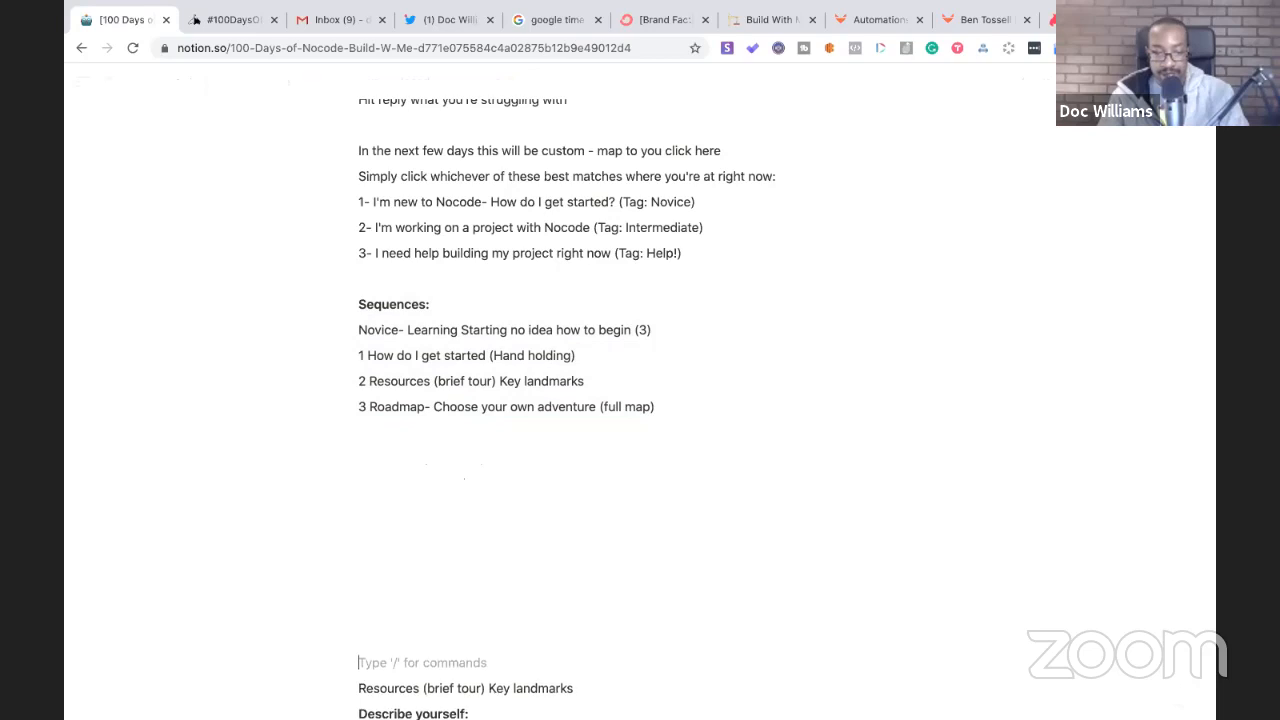
pyautogui.scroll(2, 381, 389)
pyautogui.scroll(-1, 381, 389)
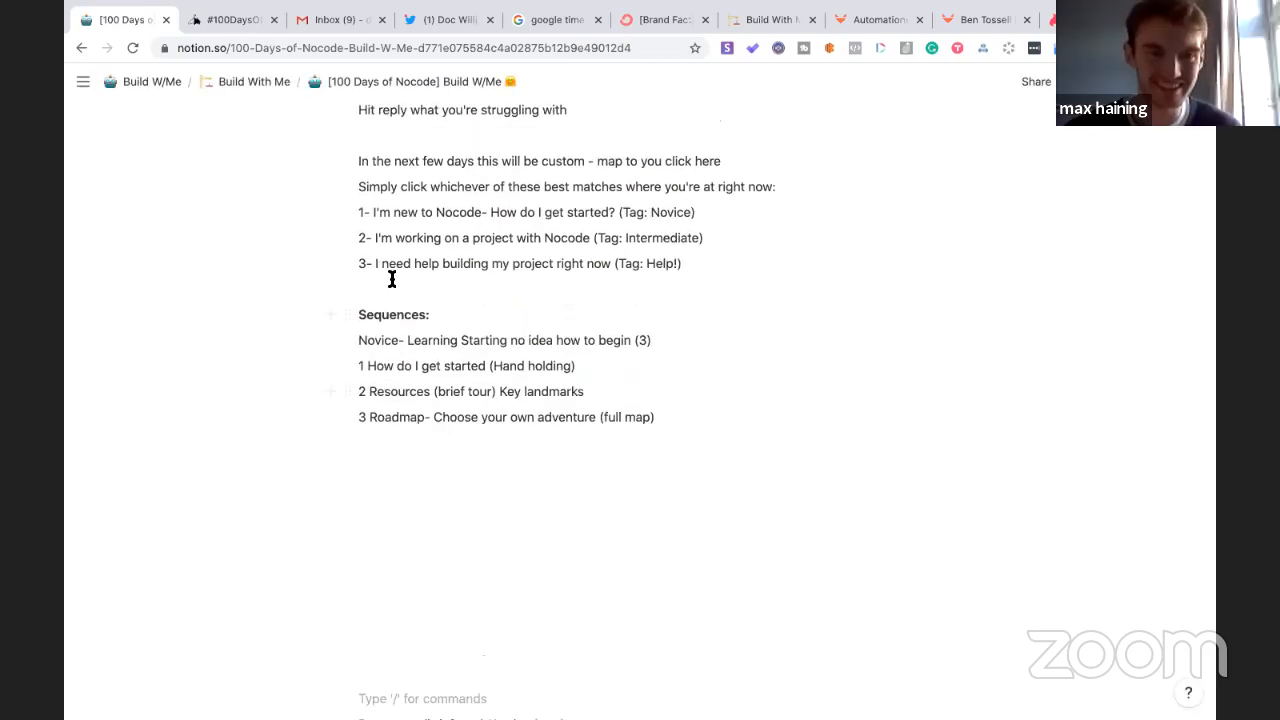
pyautogui.press('Return')
pyautogui.press('Return')
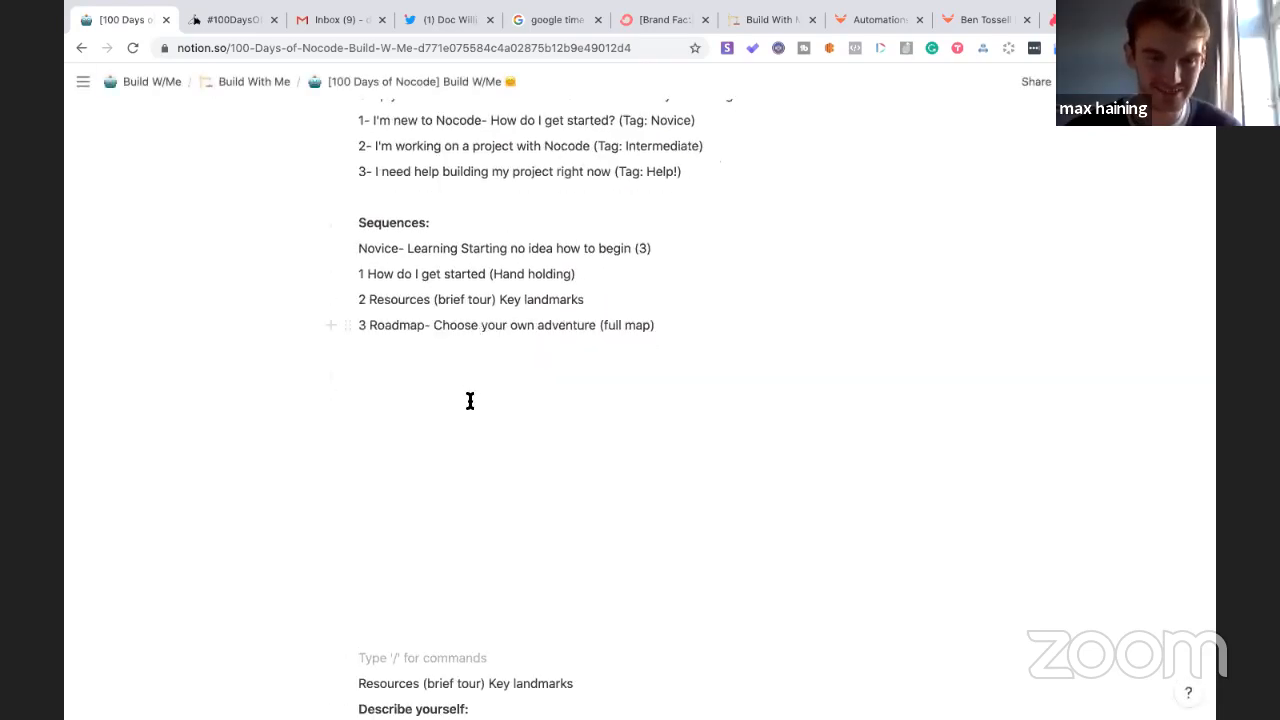
pyautogui.scroll(2, 469, 400)
pyautogui.moveTo(474, 152); pyautogui.dragTo(358, 213)
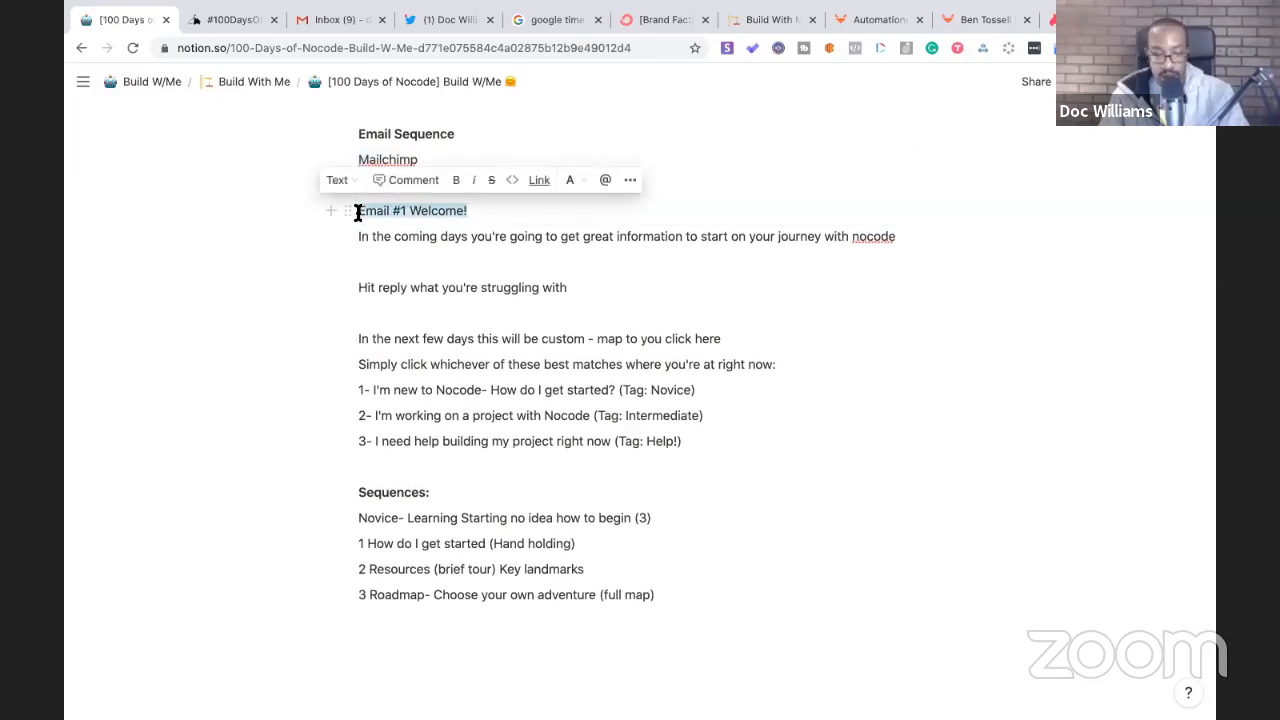
# - Make 'Email #1 Welcome!' a Heading 3, bold 'Hit reply', and add a blank line before Sequences
pyautogui.click(341, 181)
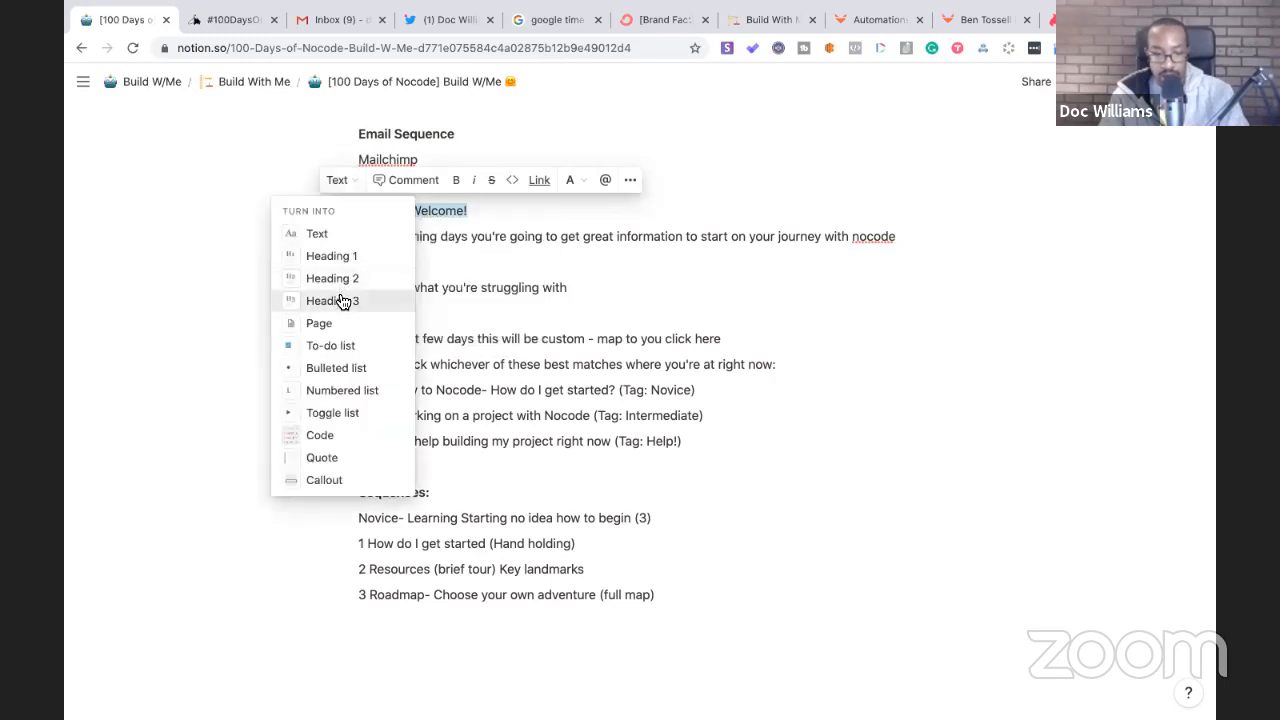
pyautogui.click(340, 299)
pyautogui.click(345, 278)
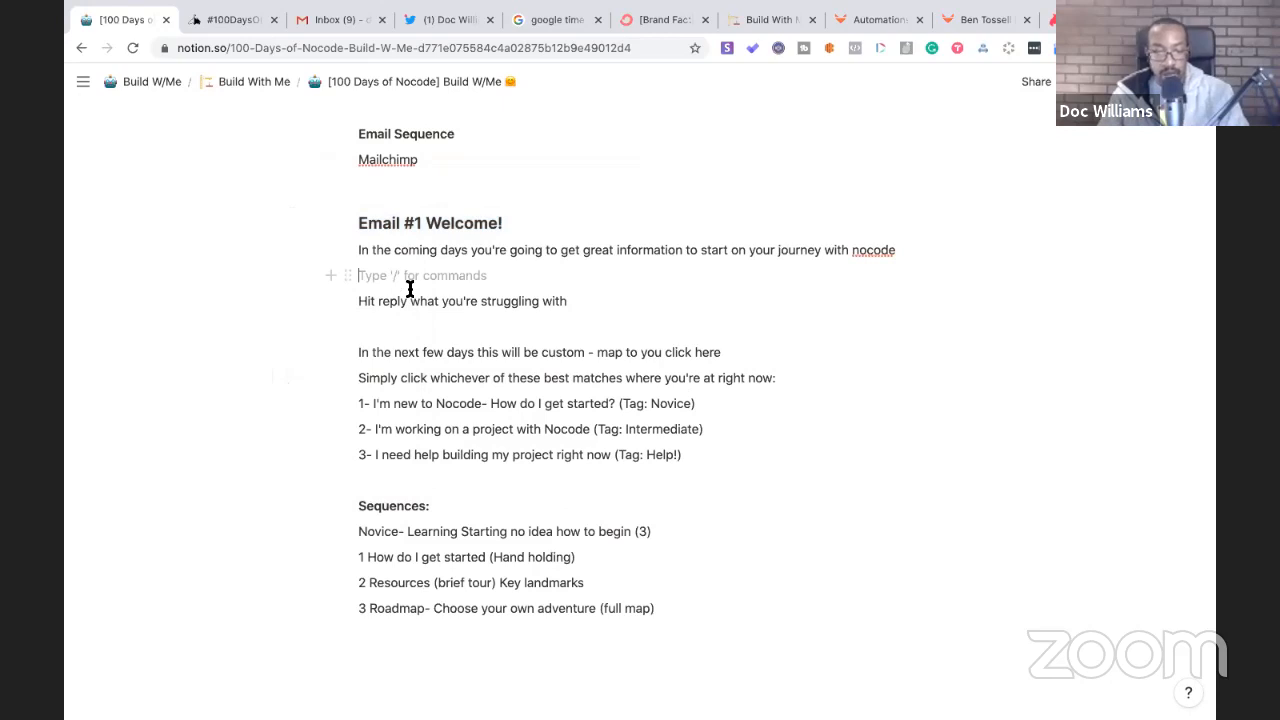
pyautogui.press('BackSpace')
pyautogui.doubleClick(400, 277)
pyautogui.moveTo(367, 276); pyautogui.dragTo(357, 276)
pyautogui.hotkey('ctrl', 'b')
pyautogui.click(388, 455)
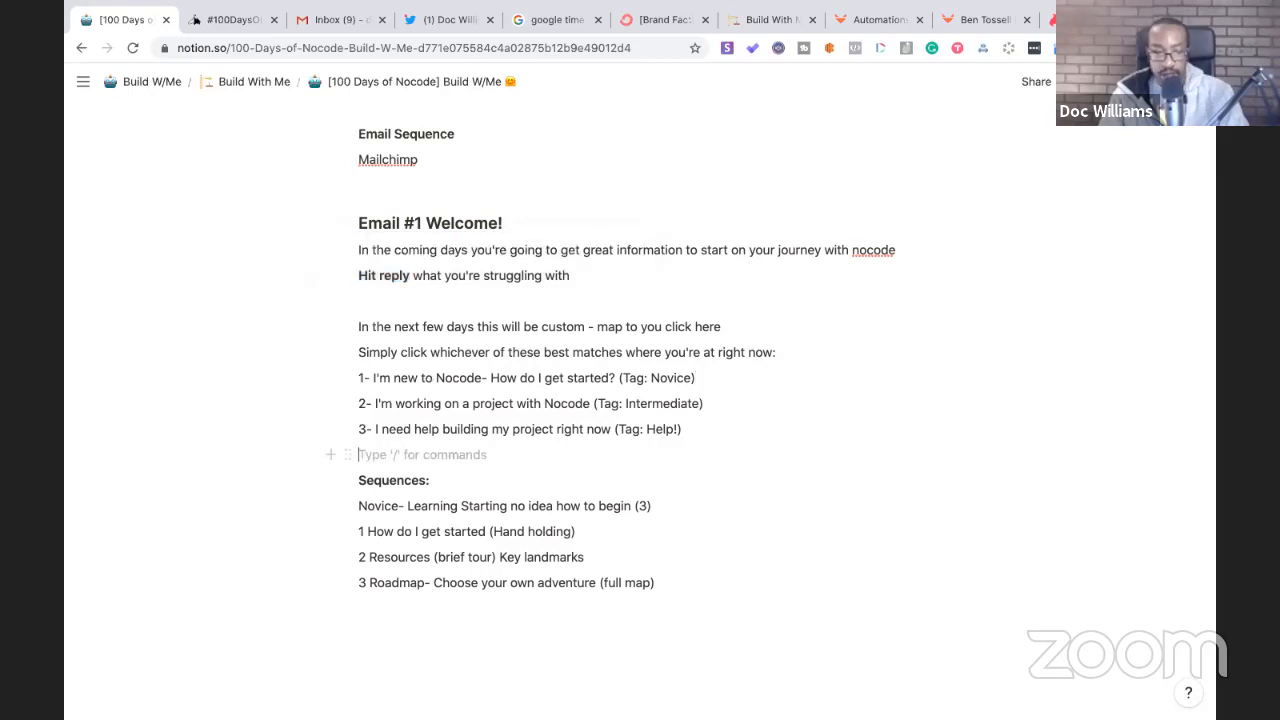
pyautogui.press('Return')
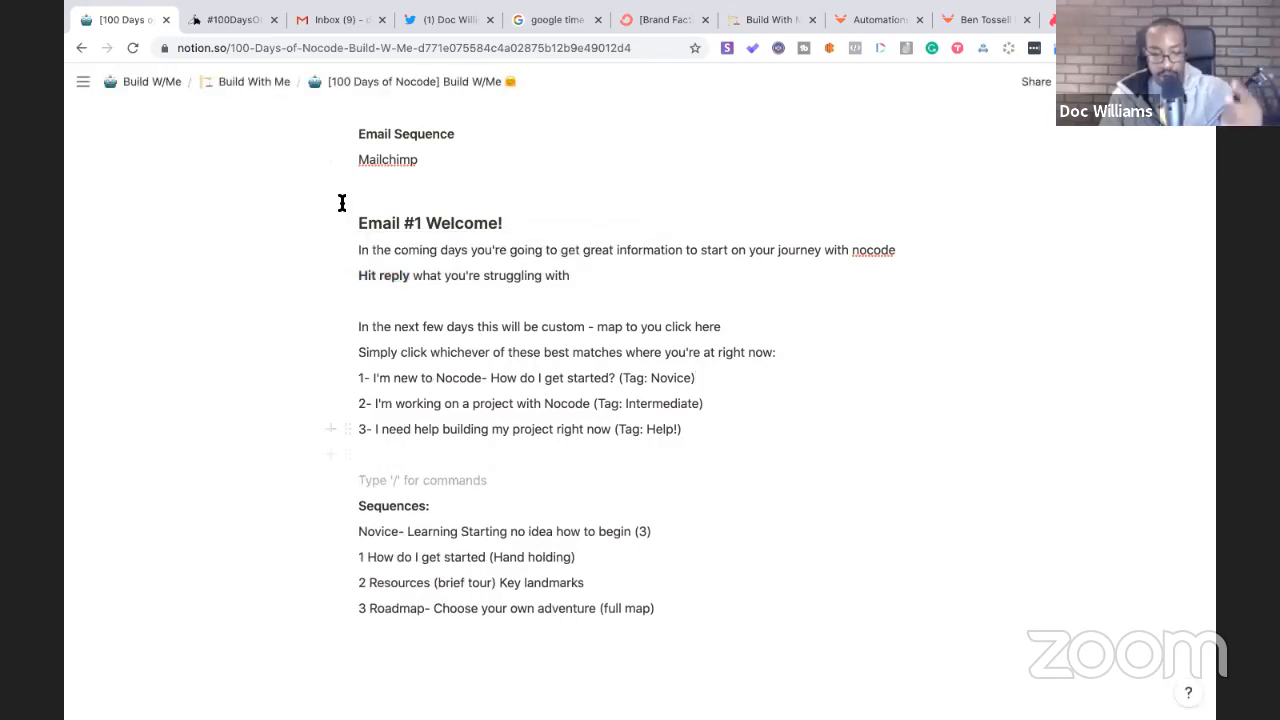
# - Replace (Hand holding) with (Tag: Novice) and append (Tag: Intermediate) to the Key landmarks line
pyautogui.moveTo(711, 380); pyautogui.dragTo(621, 378)
pyautogui.hotkey('ctrl', 'c')
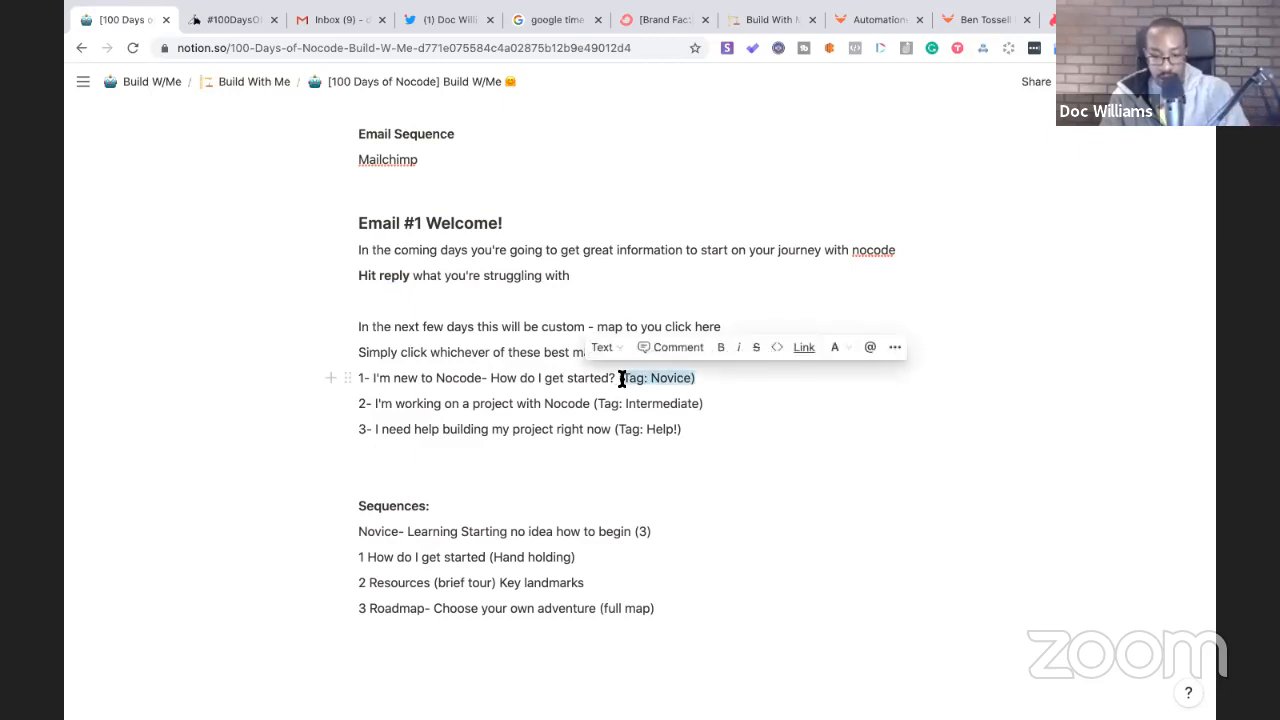
pyautogui.click(577, 557)
pyautogui.moveTo(530, 560); pyautogui.dragTo(487, 559)
pyautogui.hotkey('ctrl', 'v')
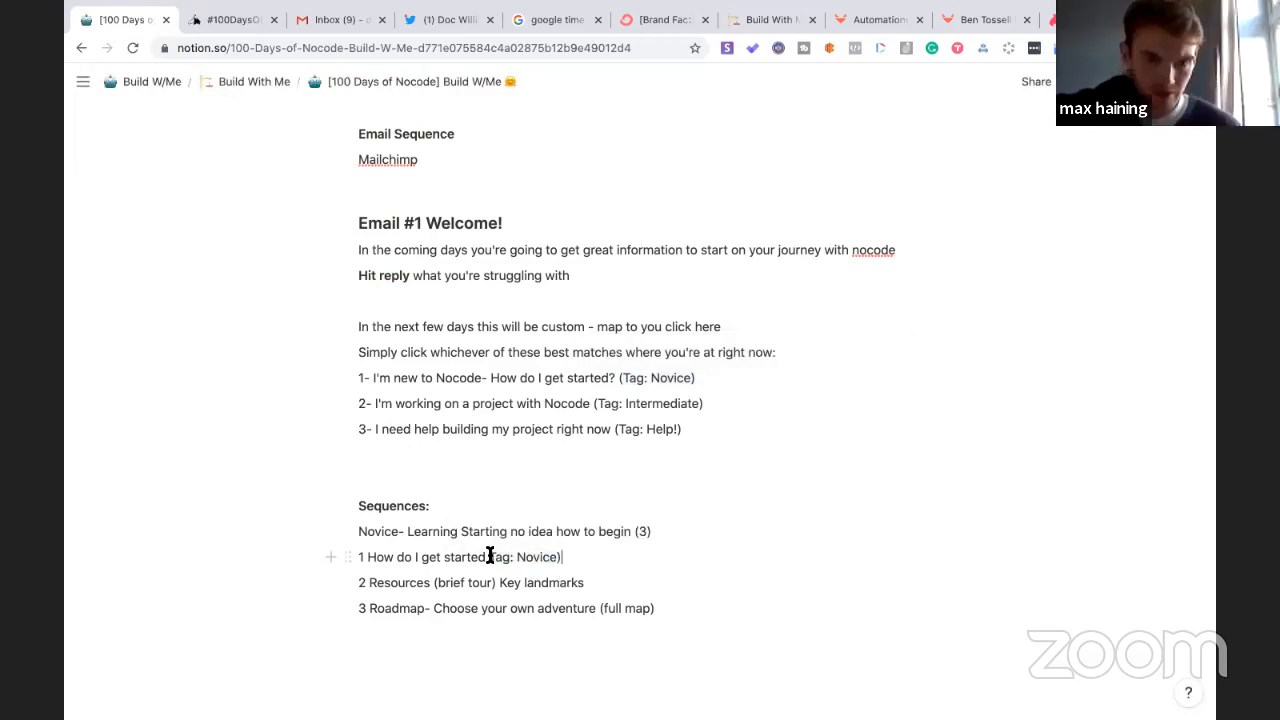
pyautogui.write('(')
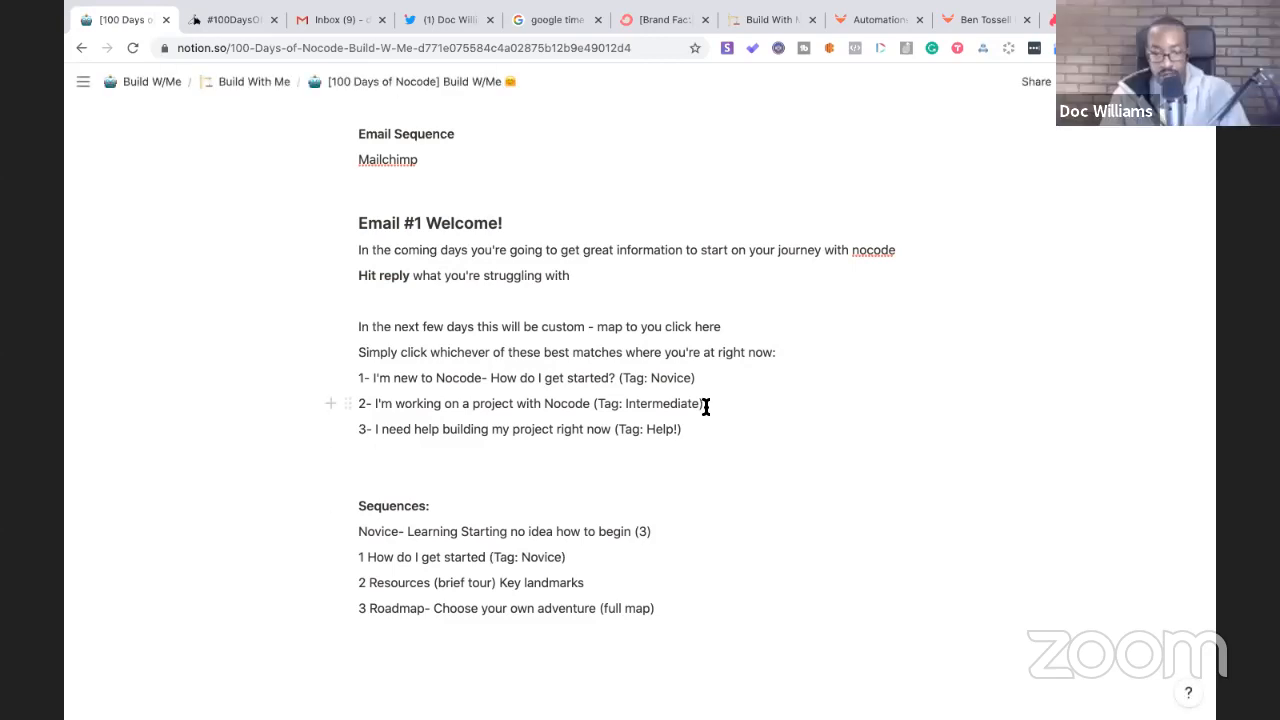
pyautogui.moveTo(716, 405); pyautogui.dragTo(601, 401)
pyautogui.hotkey('ctrl', 'c')
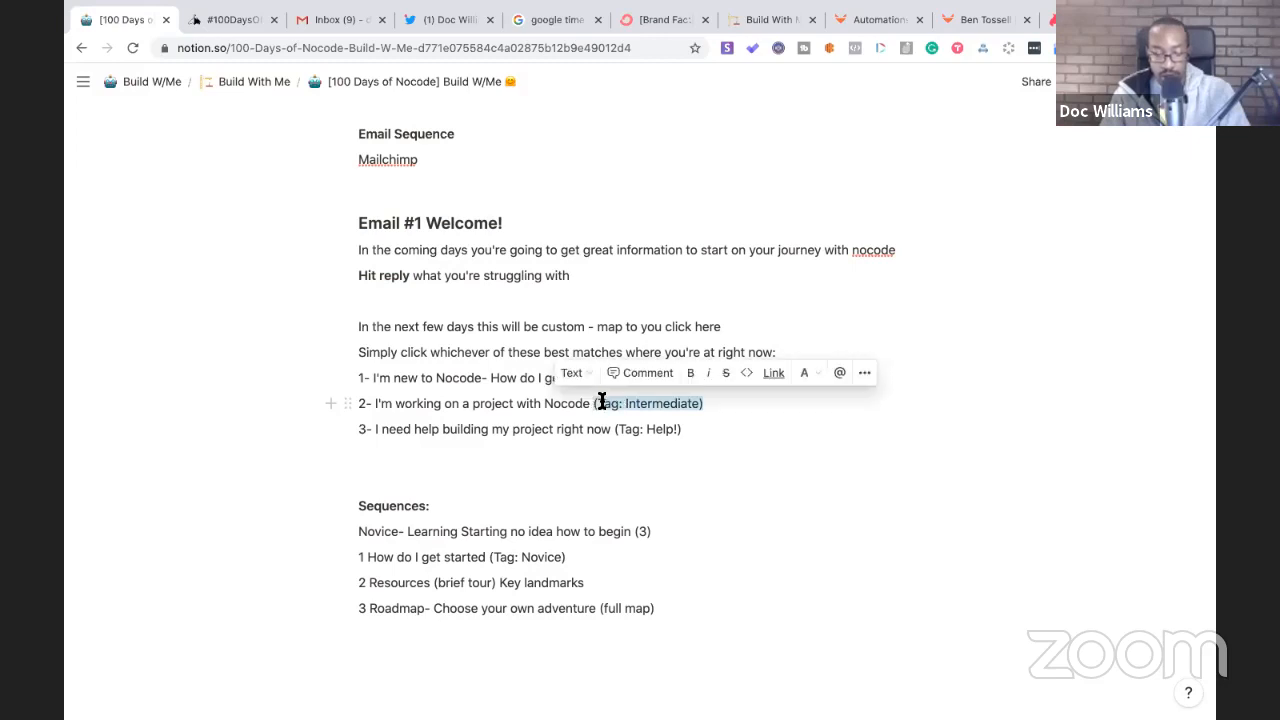
pyautogui.click(597, 581)
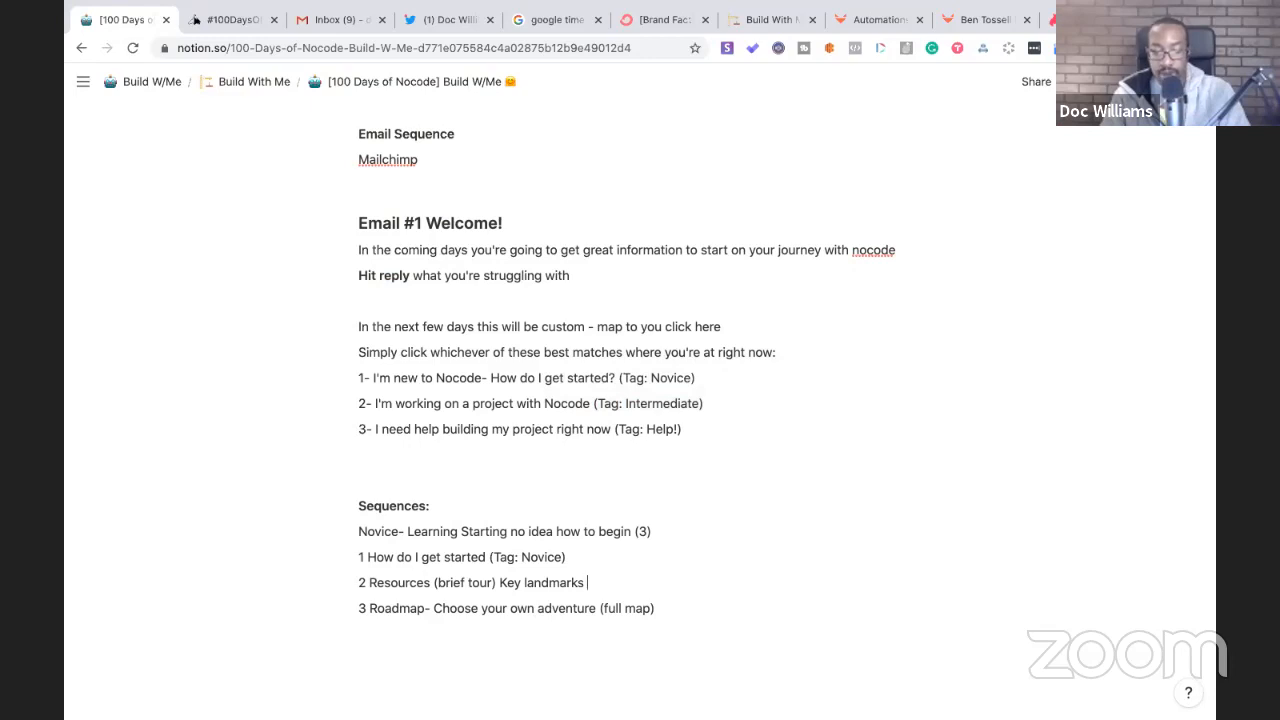
pyautogui.hotkey('ctrl', 'v')
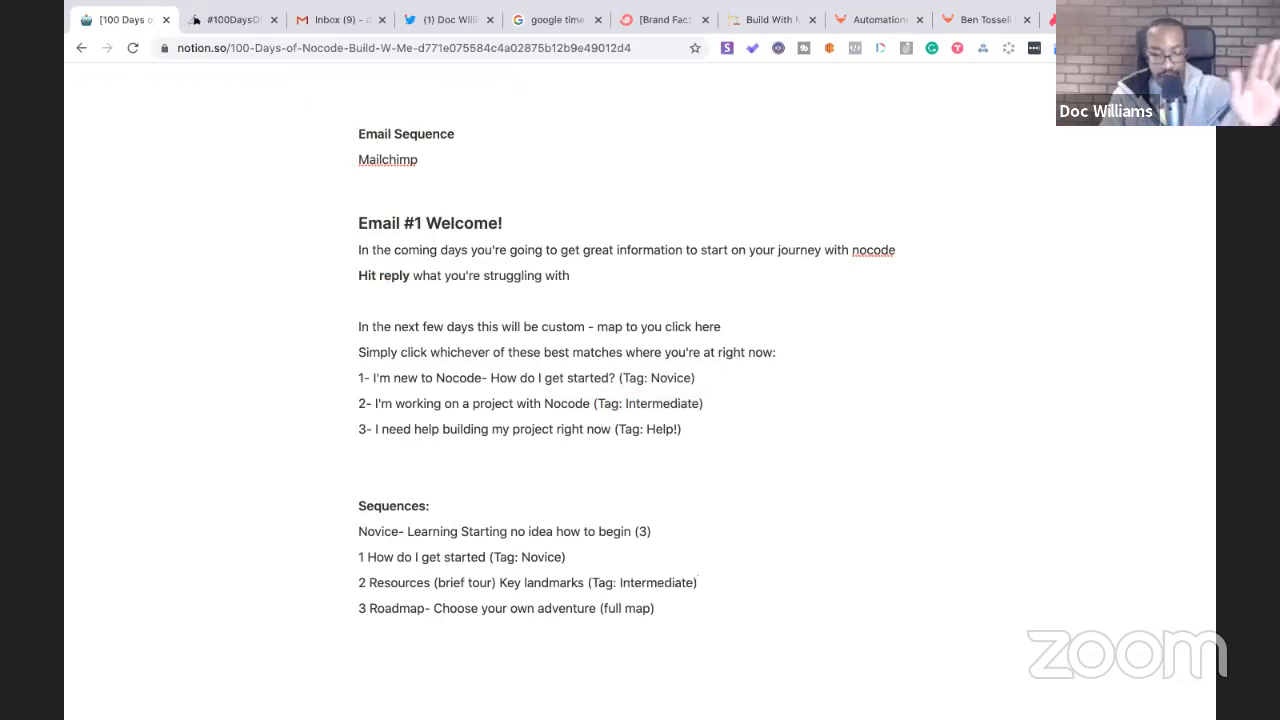
# - Replace (full map) on the Roadmap line with (Tag: Help!) and check the stopwatch tab
pyautogui.click(689, 429)
pyautogui.moveTo(689, 429); pyautogui.dragTo(614, 432)
pyautogui.press('super+c')
pyautogui.moveTo(666, 610); pyautogui.dragTo(601, 608)
pyautogui.press('super+v')
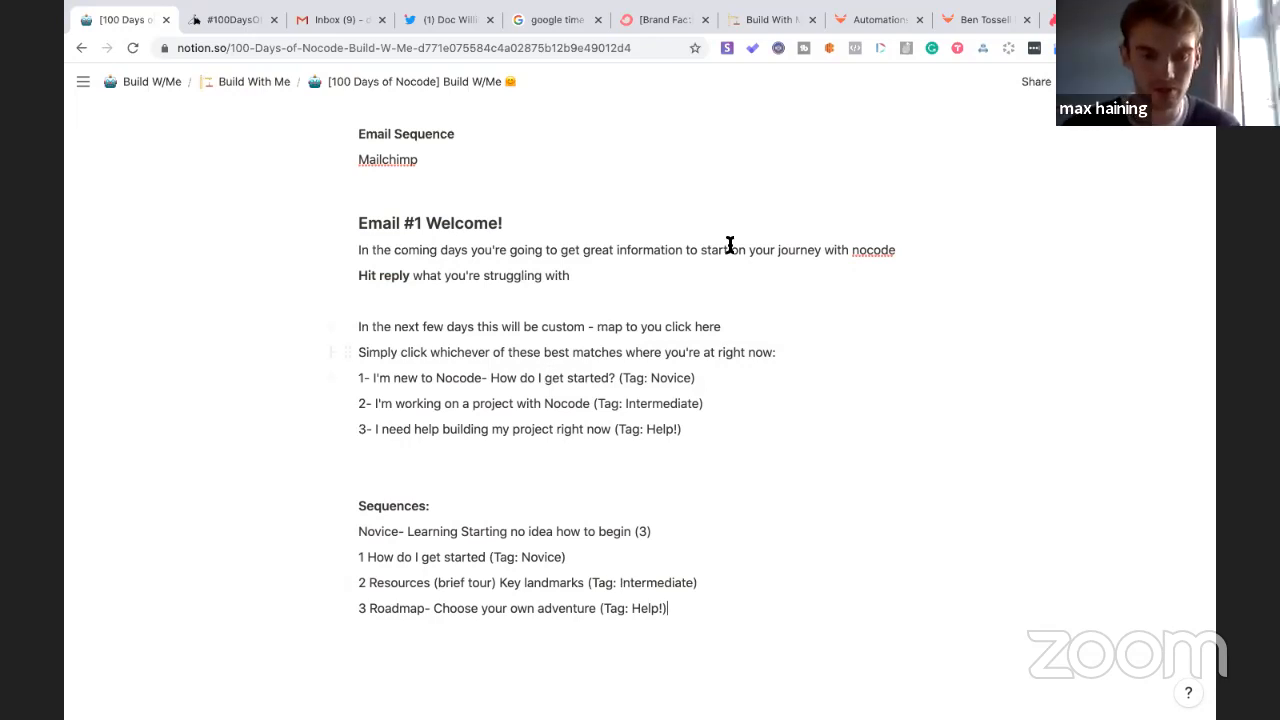
pyautogui.click(563, 27)
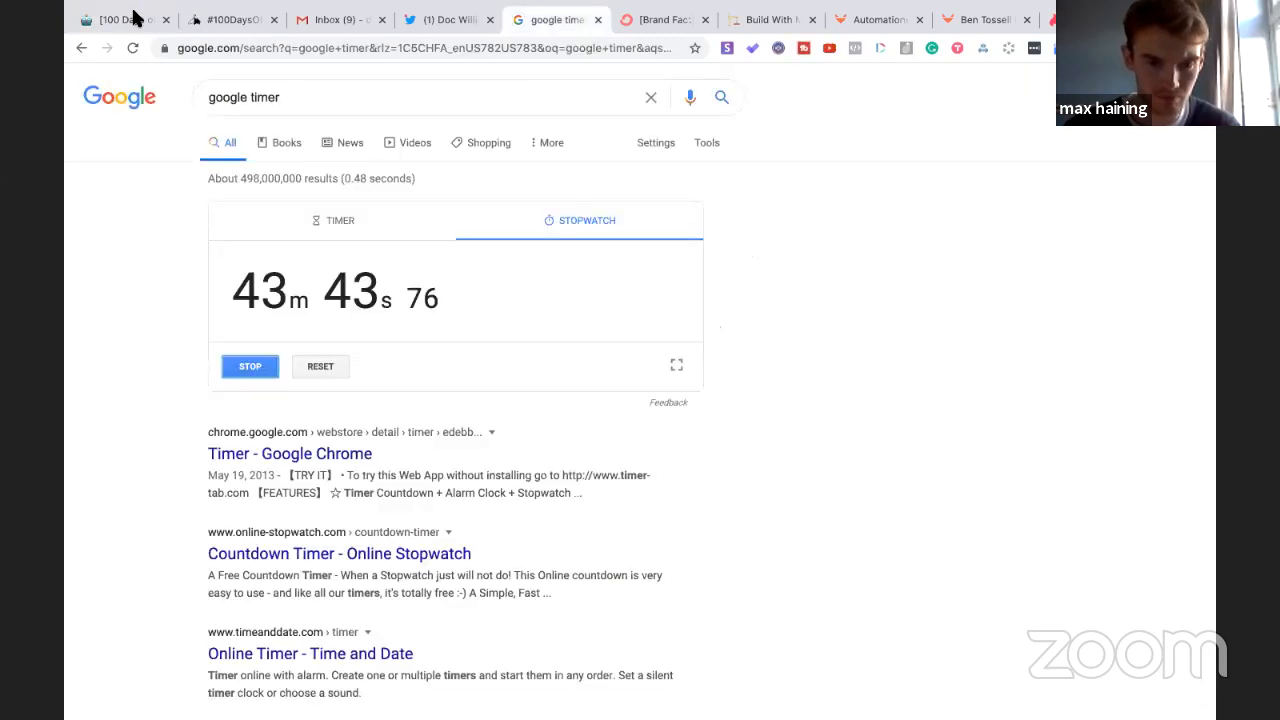
# - Back in Notion, add a 'Sequence for Novice' title below the sequences list
pyautogui.click(133, 19)
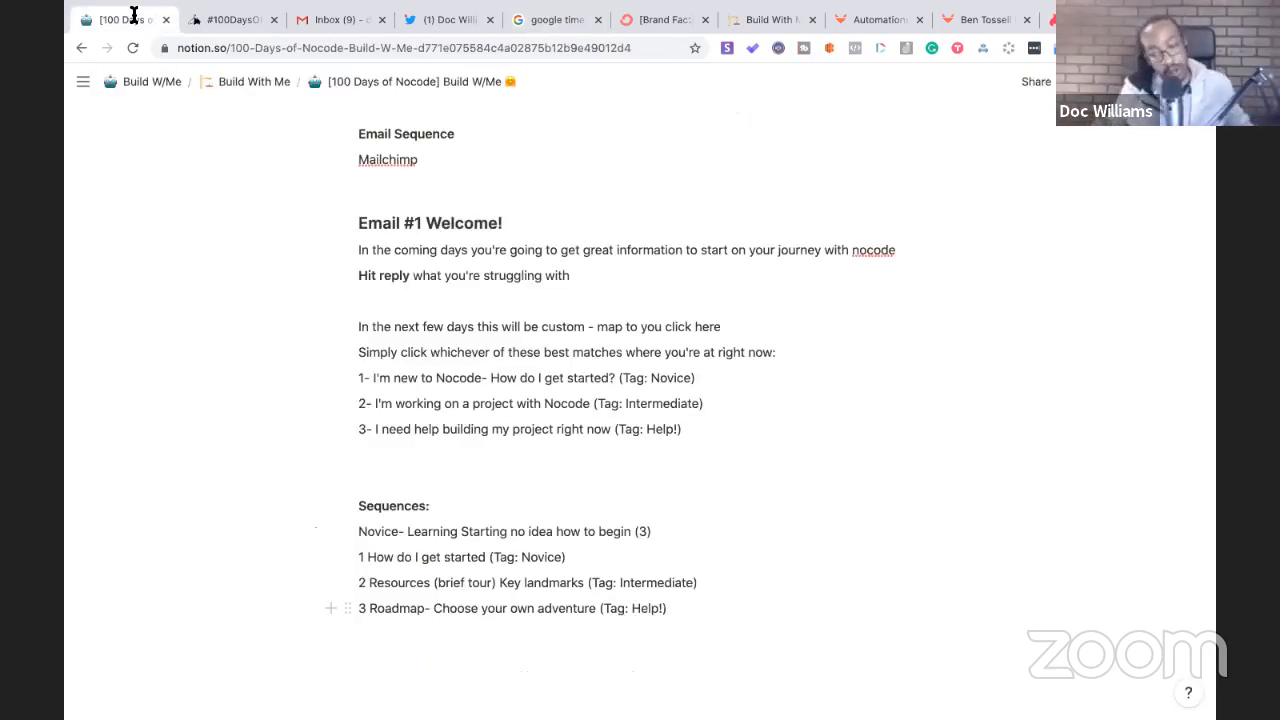
pyautogui.scroll(-3, 334, 426)
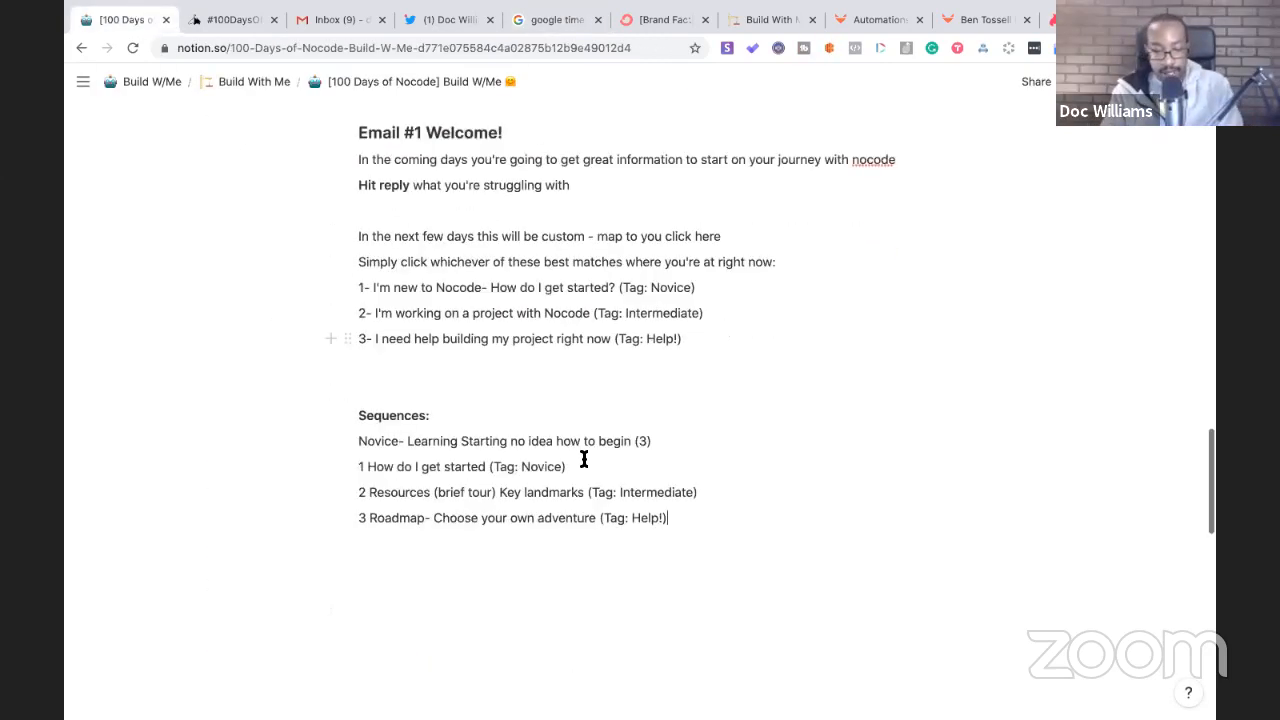
pyautogui.press('Return')
pyautogui.press('Return')
pyautogui.press('Return')
pyautogui.write('Sequence')
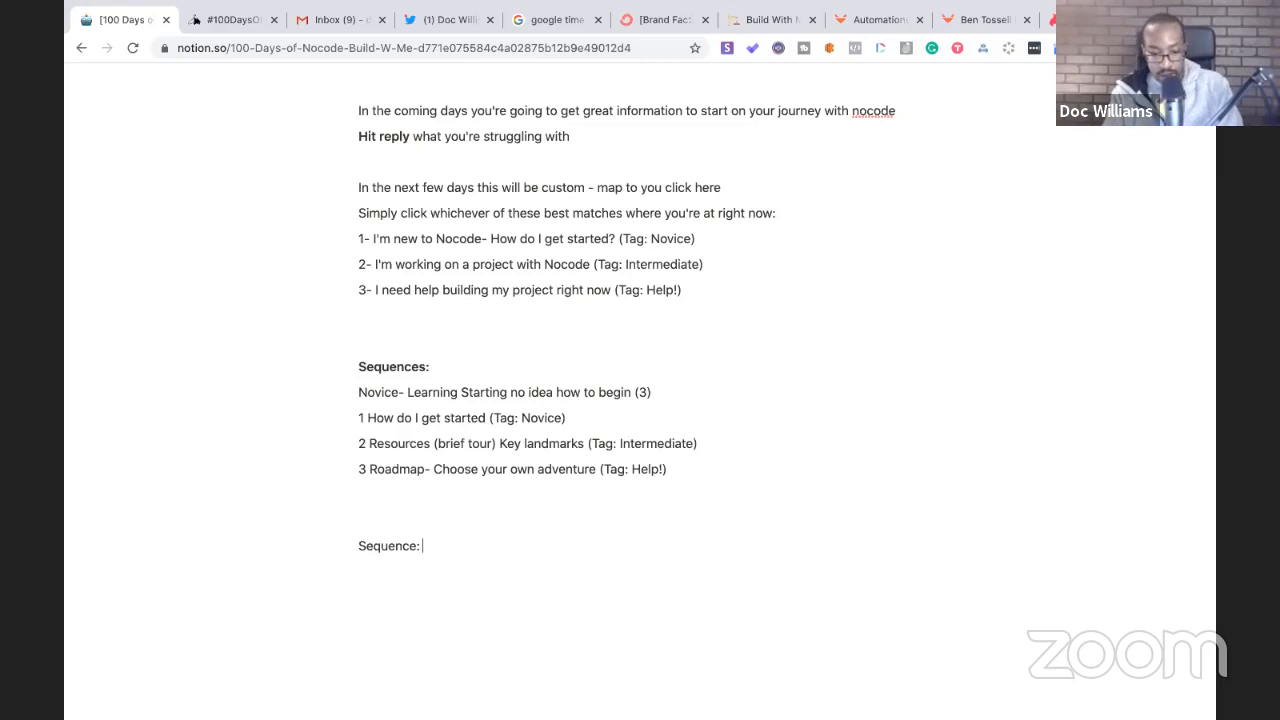
pyautogui.write(': fo')
pyautogui.press('BackSpace')
pyautogui.press('BackSpace')
pyautogui.write('for Noivc')
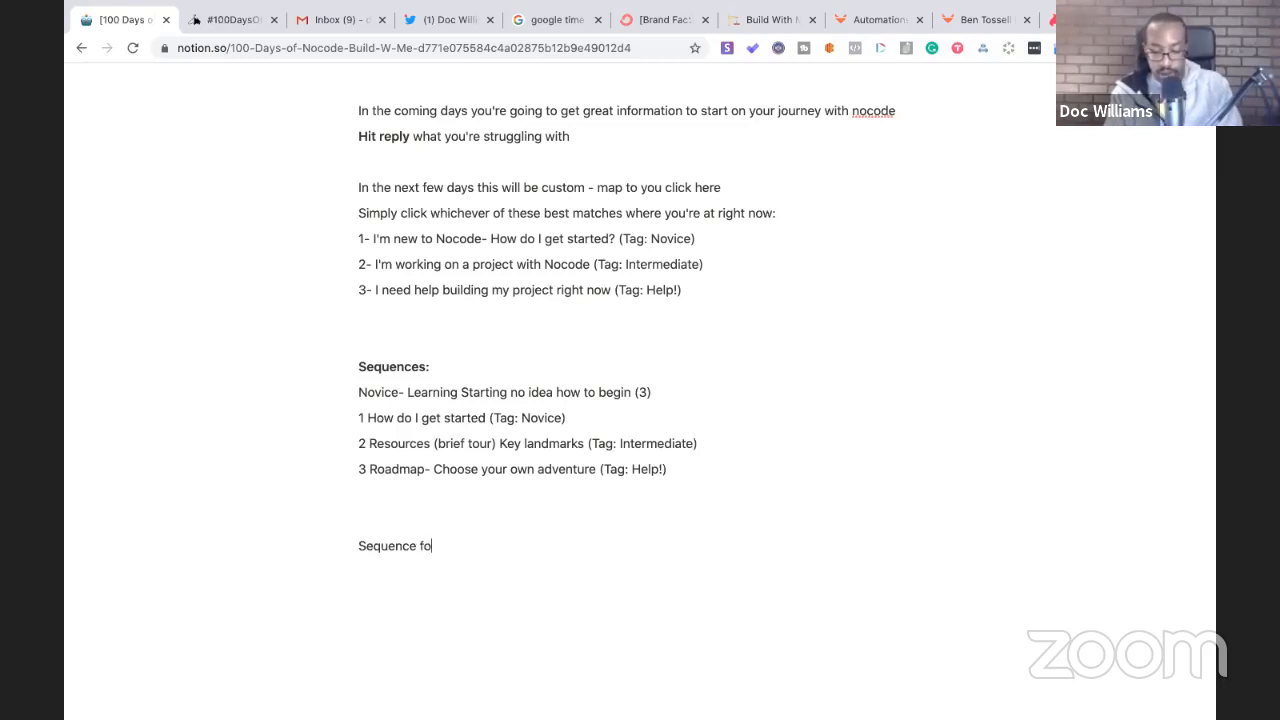
pyautogui.press('BackSpace')
pyautogui.press('BackSpace')
pyautogui.write('vice')
# - List '1) Story' with 'Video about you starting in no code', then begin '2)'
pyautogui.press('Return')
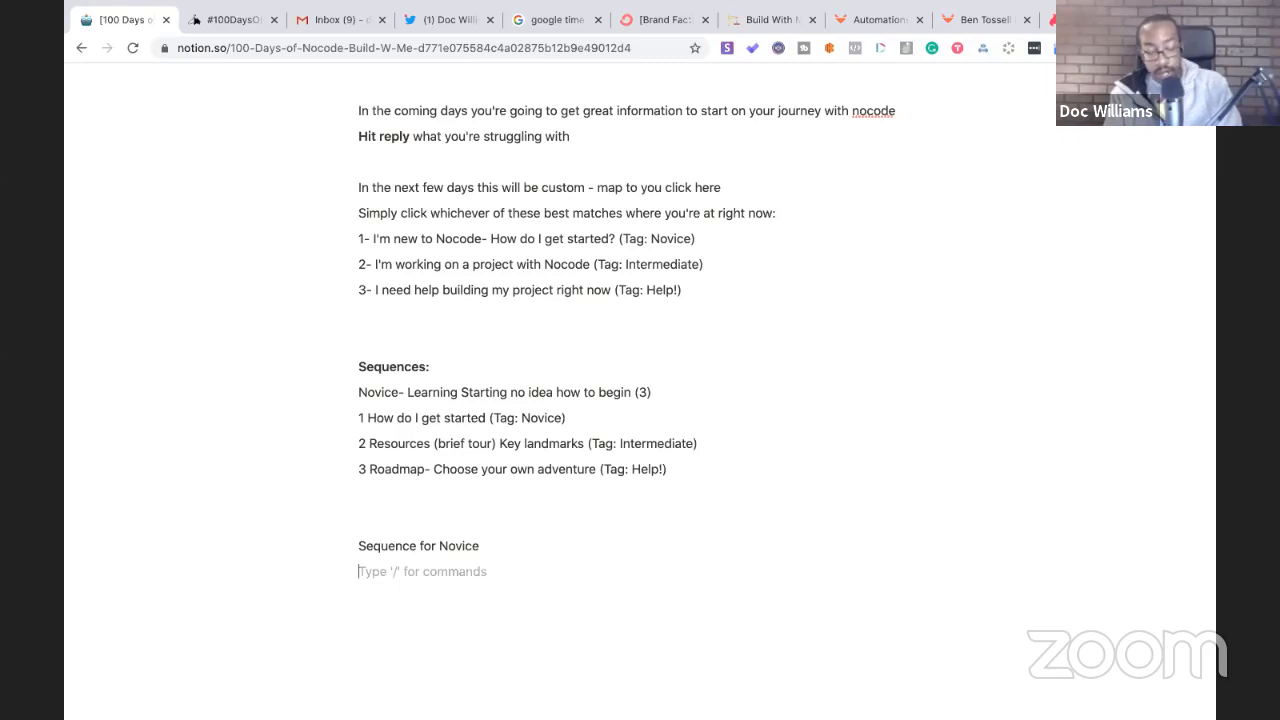
pyautogui.write('1')
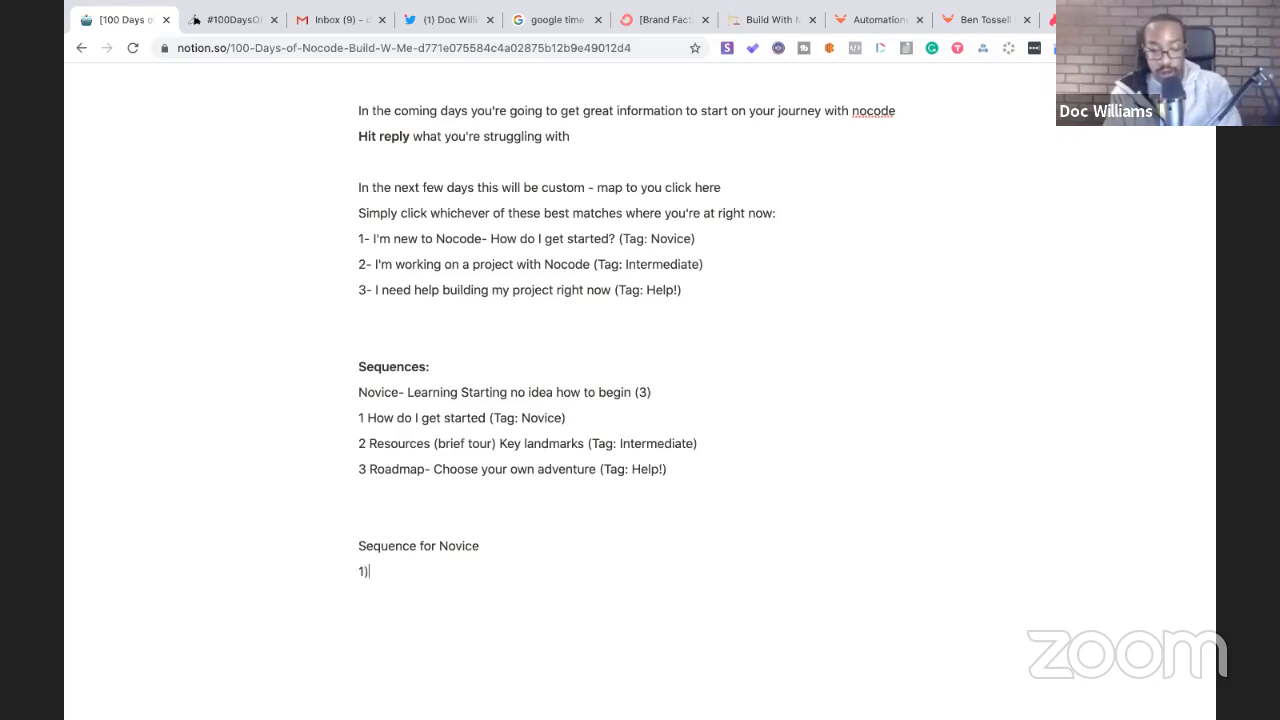
pyautogui.write(') Story')
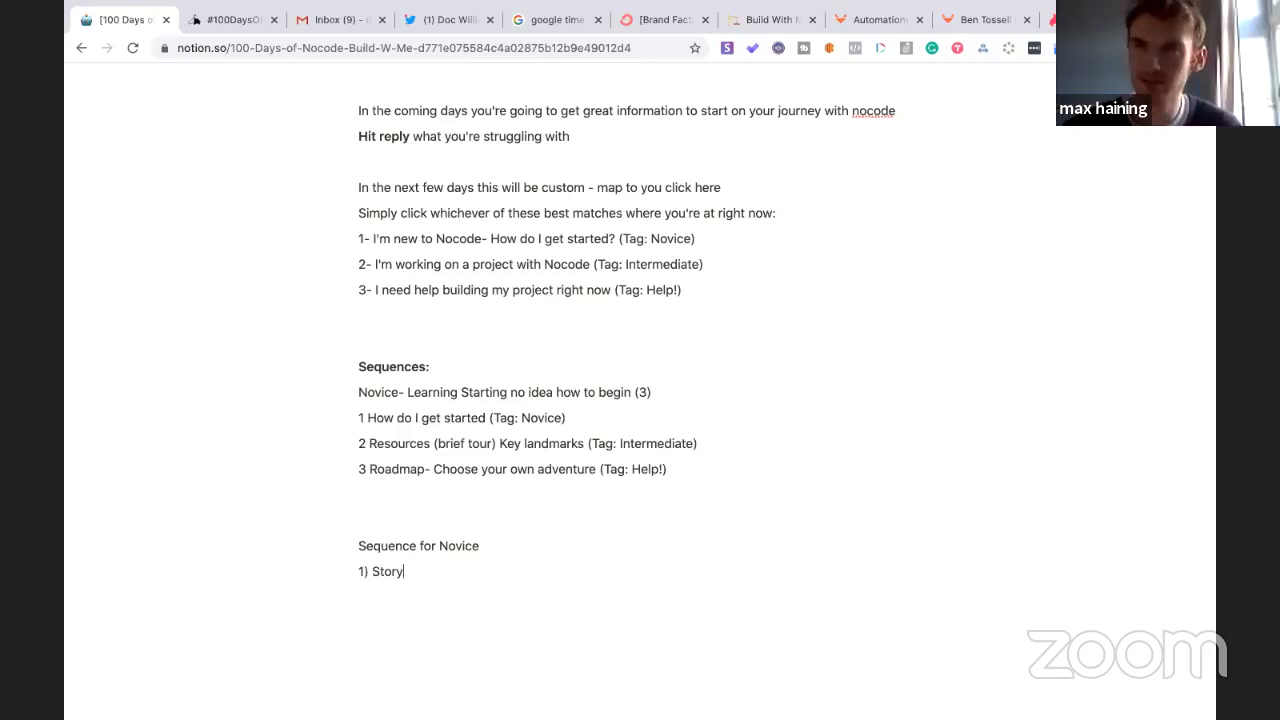
pyautogui.press('Return')
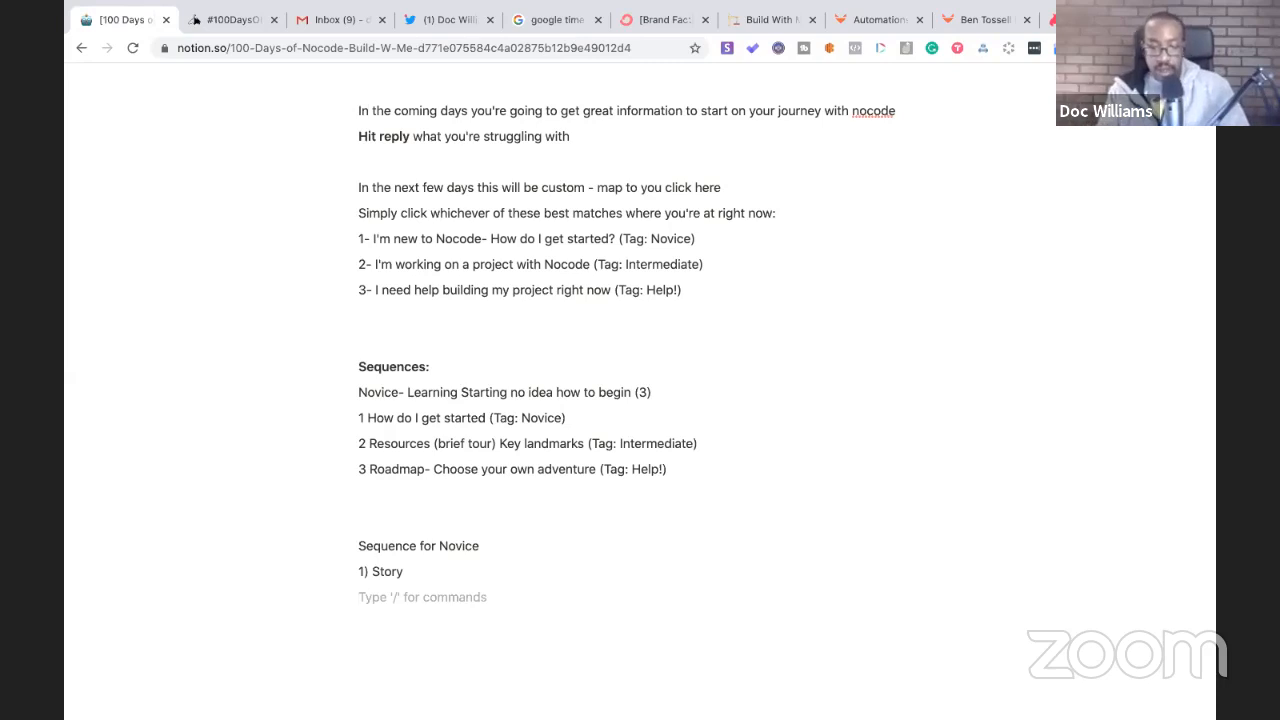
pyautogui.write('Video abo')
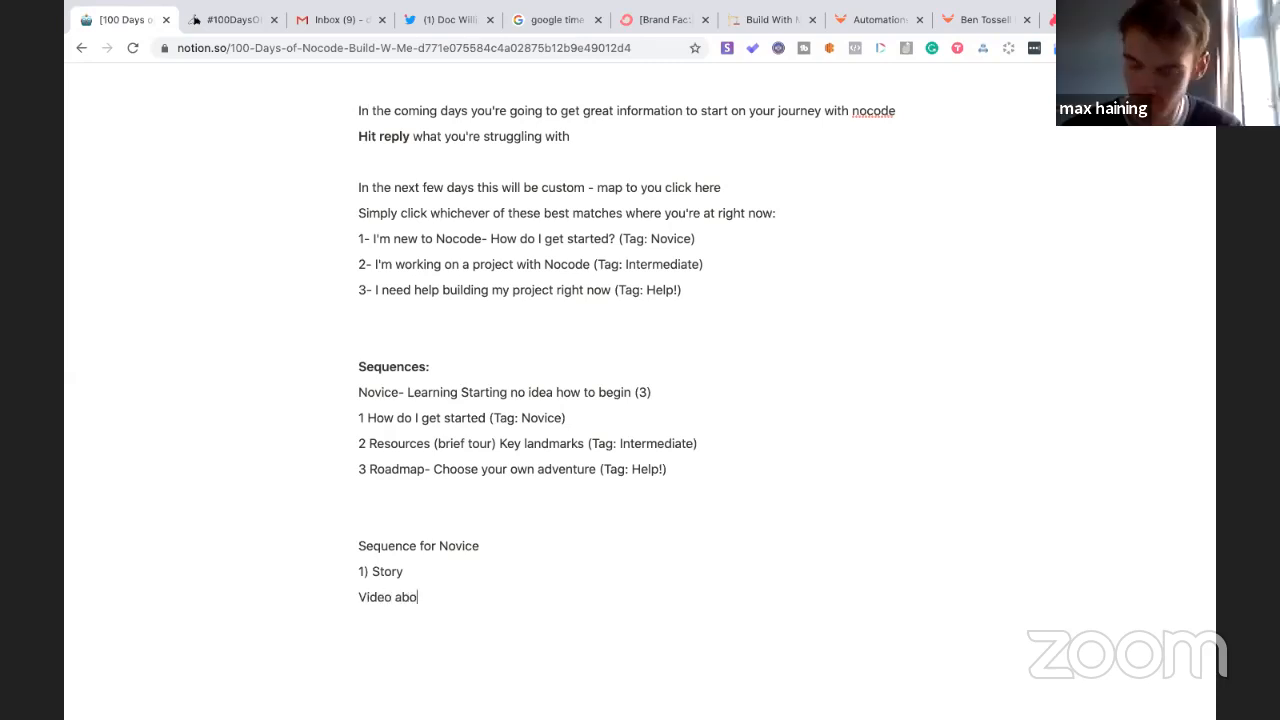
pyautogui.write('ut you star')
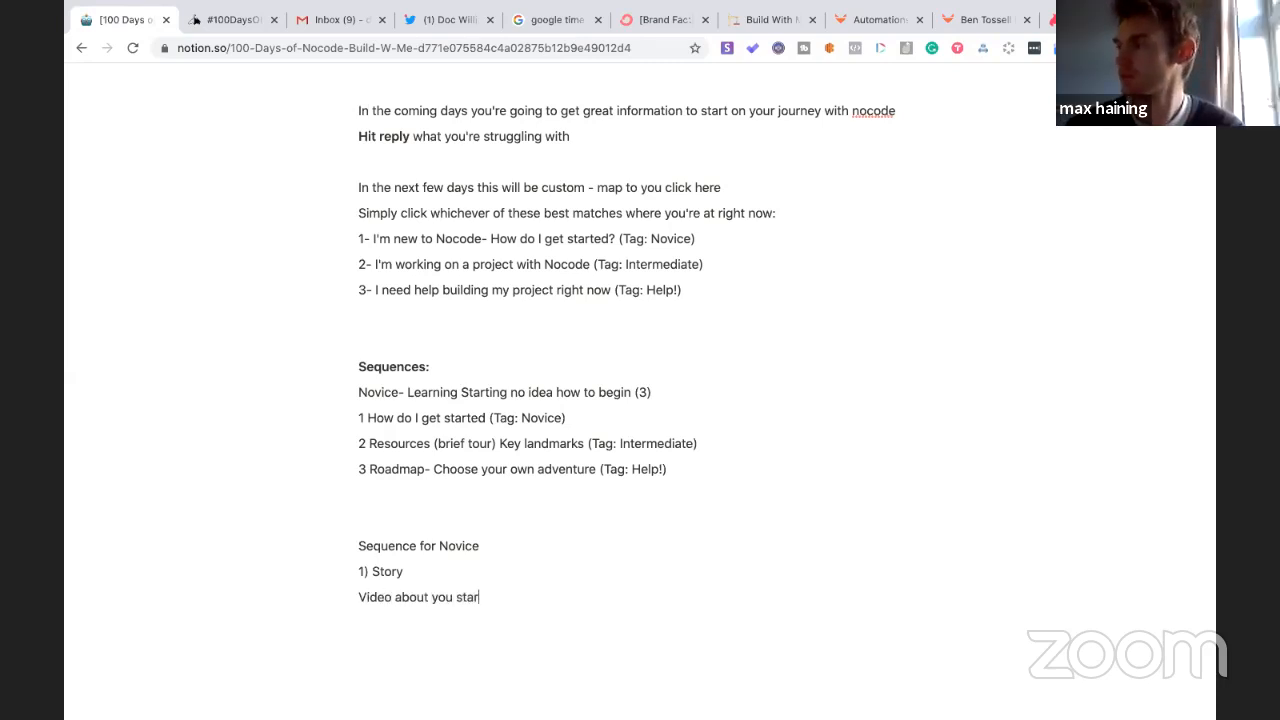
pyautogui.write('ting in no code')
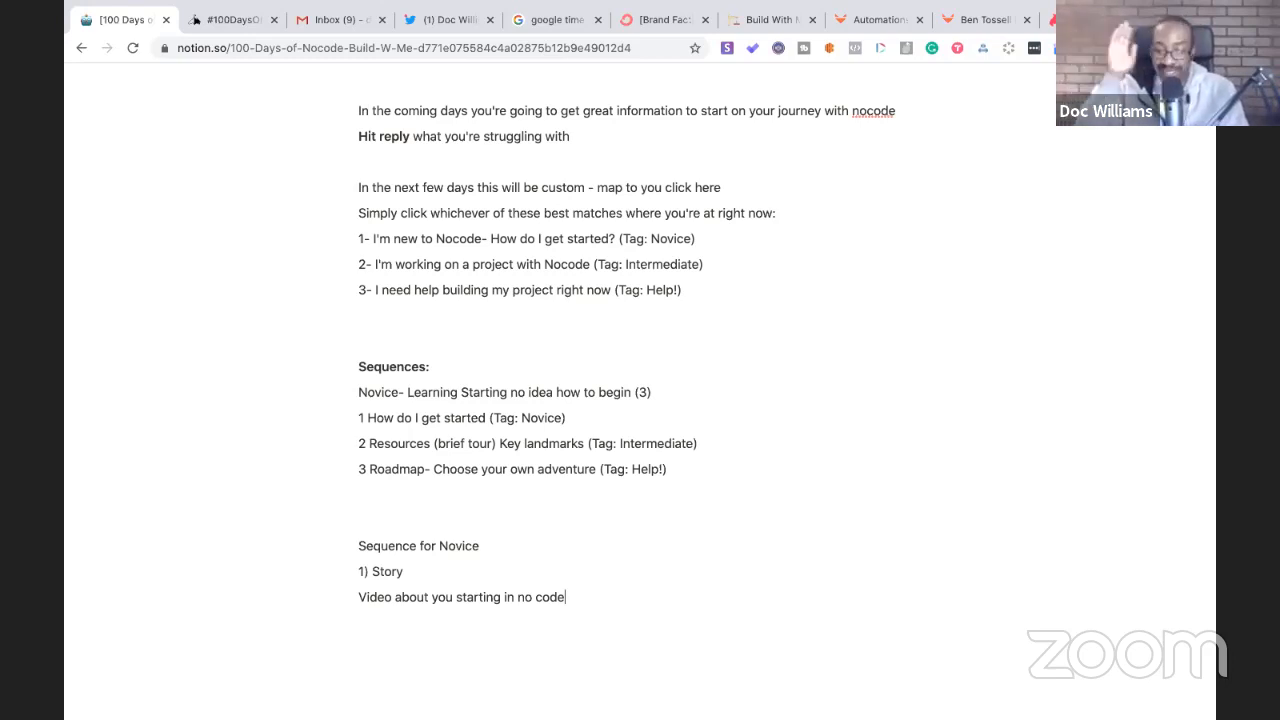
pyautogui.press('Return')
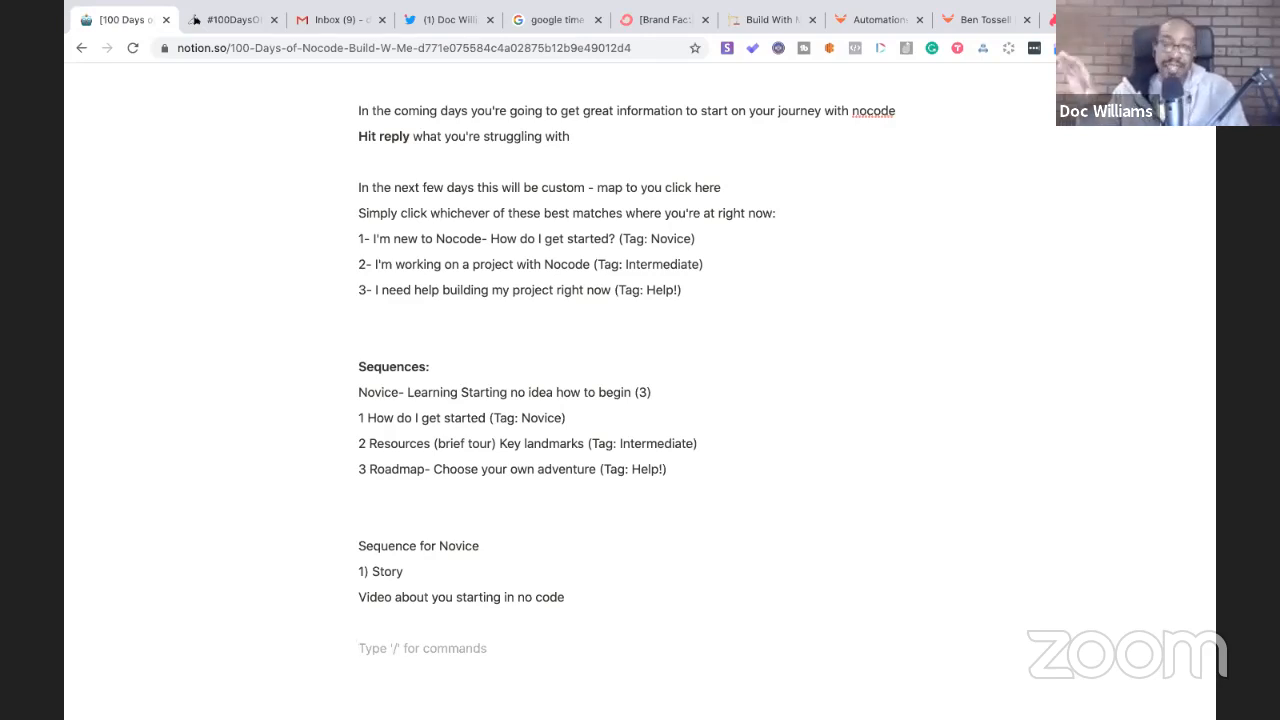
pyautogui.write('2)')
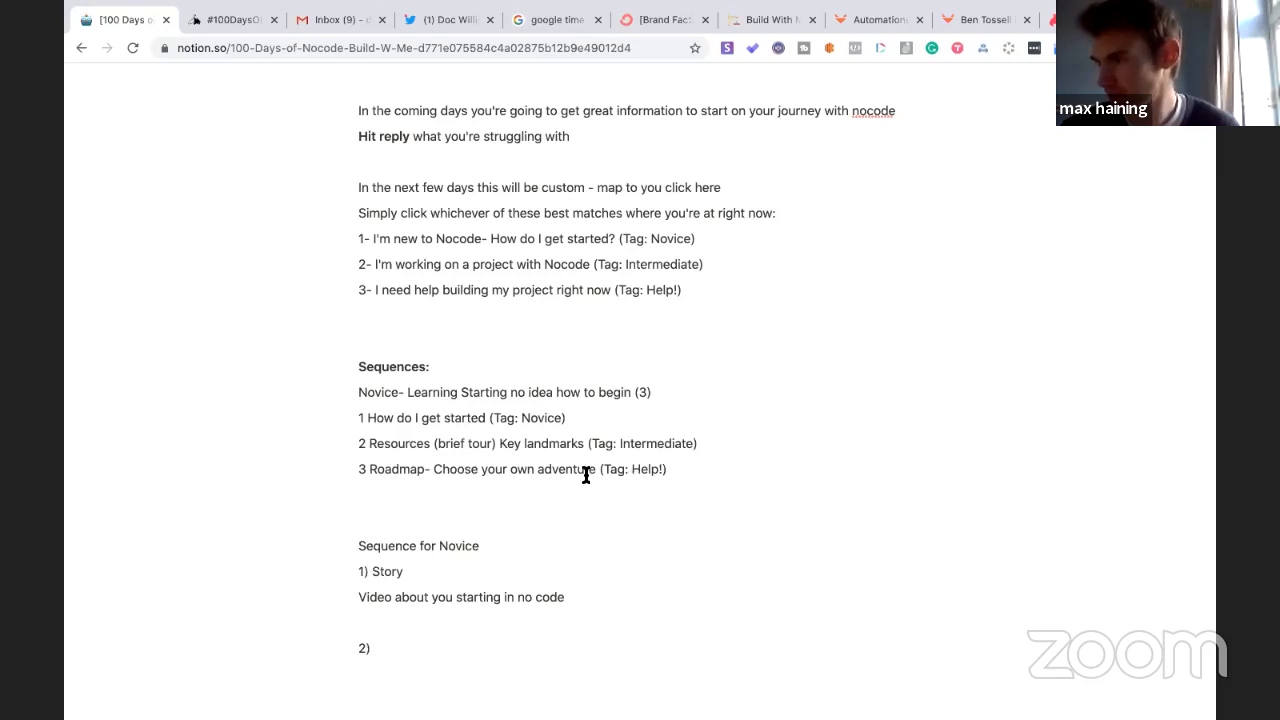
# - Add 'Nocode Starterpack- Key players' on a new line after 2), fixing its typos
pyautogui.click(360, 622)
pyautogui.press('BackSpace')
pyautogui.click(381, 624)
pyautogui.press('Return')
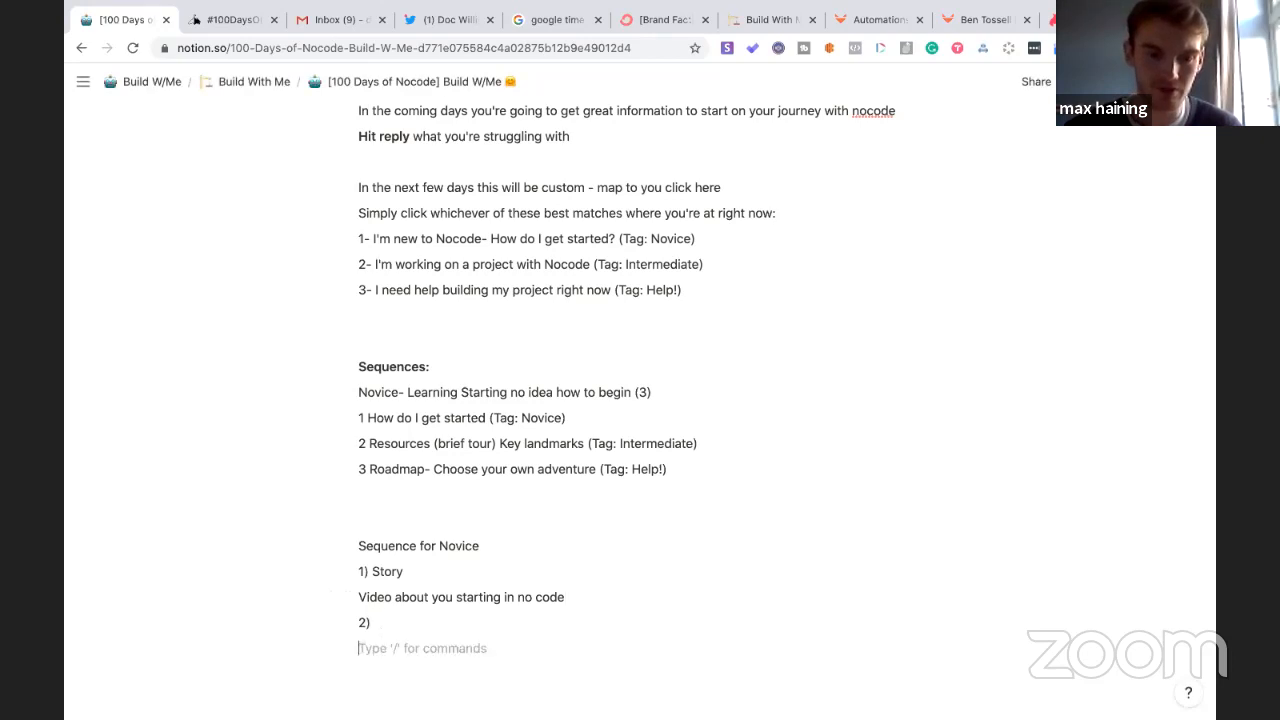
pyautogui.write('3')
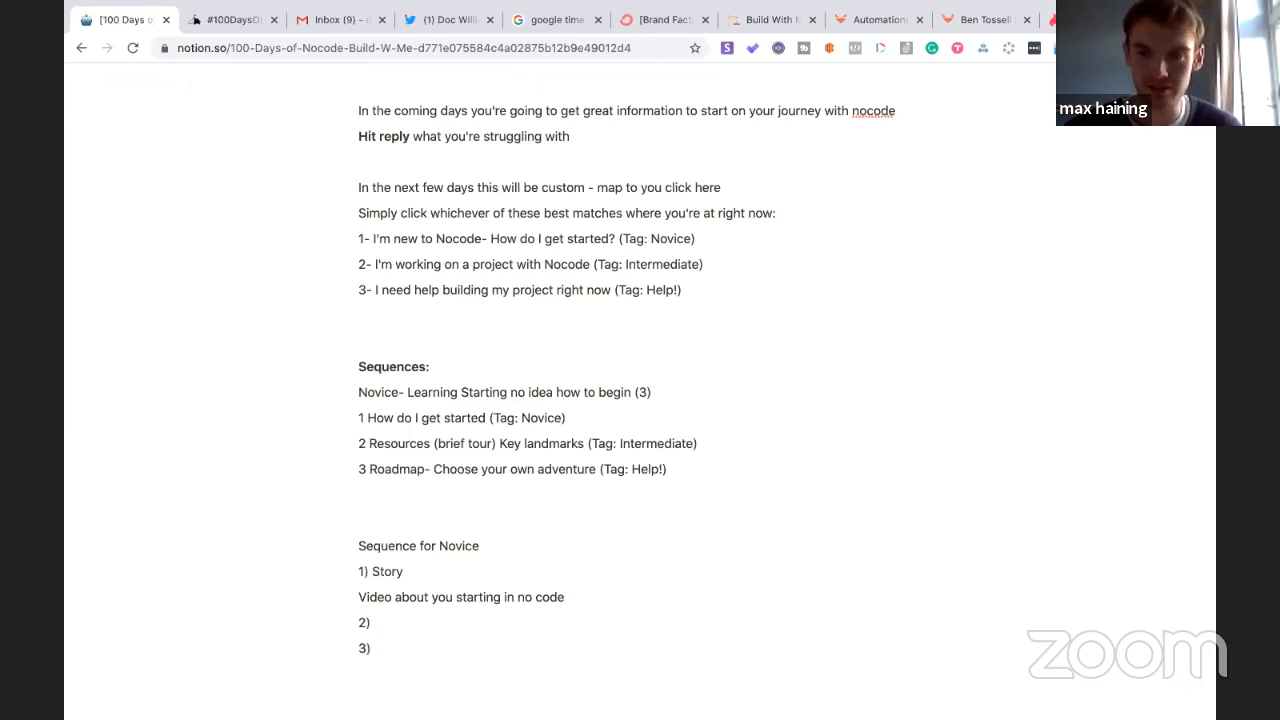
pyautogui.write('Nocode Startpack- Ke')
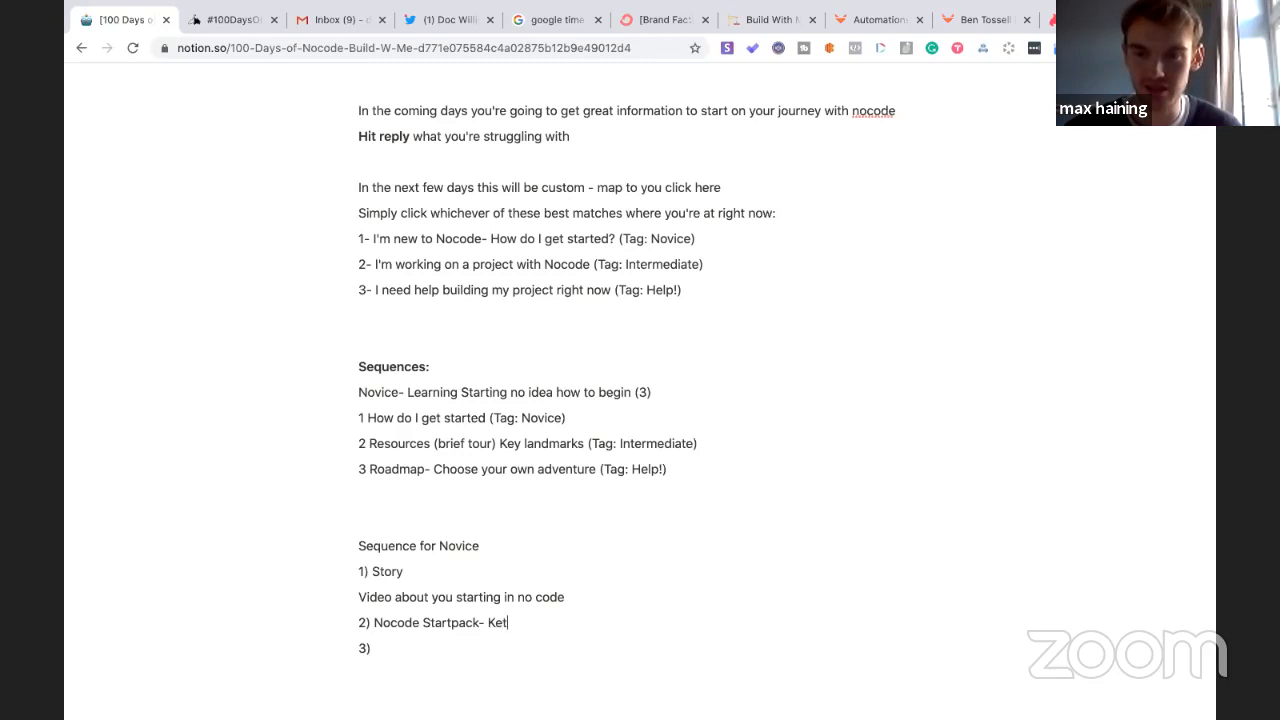
pyautogui.write('y players')
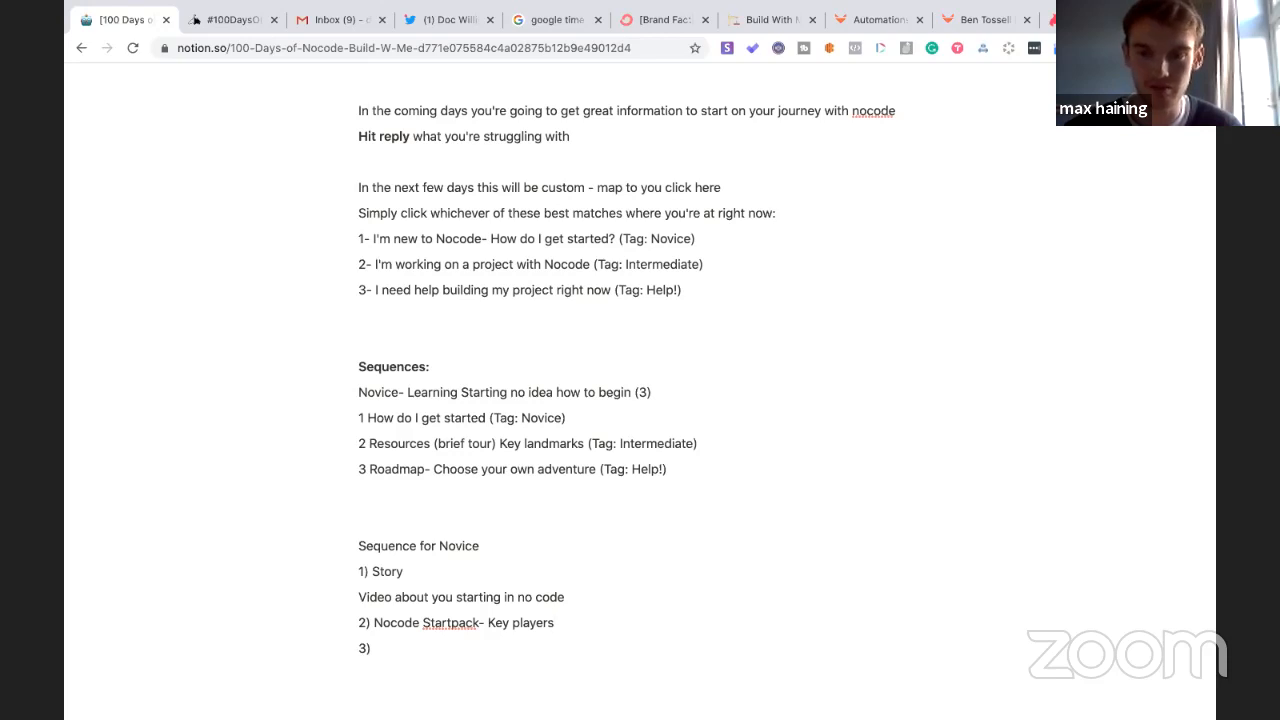
pyautogui.click(449, 623)
pyautogui.write('ter')
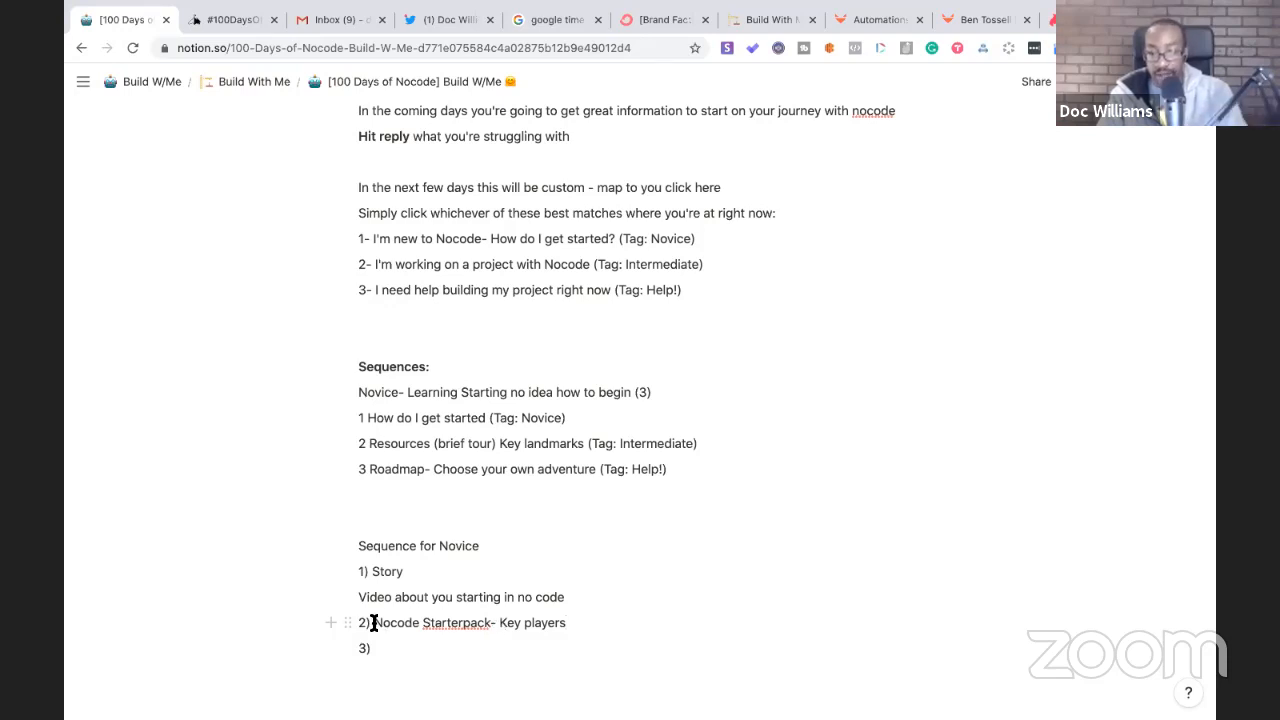
# - Make item 2) read 'My three links', pushing Nocode Starterpack onto its own line
pyautogui.click(373, 622)
pyautogui.press('Return')
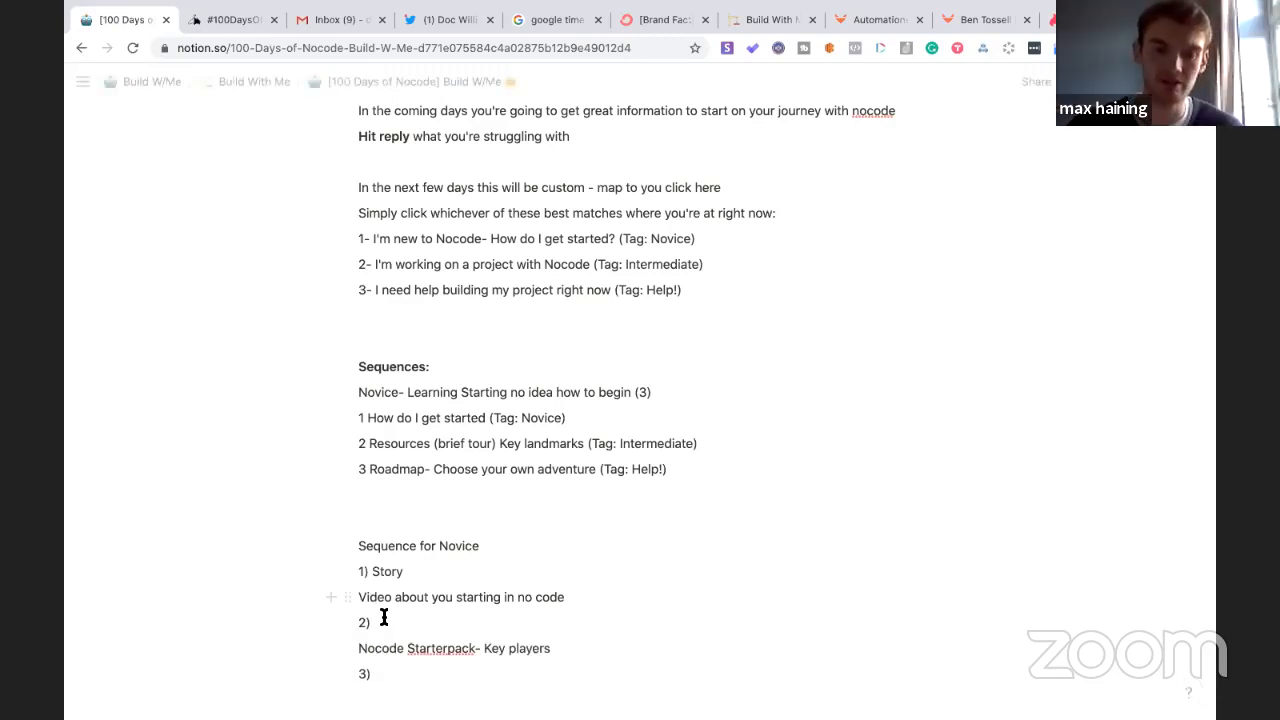
pyautogui.write('Yo')
pyautogui.press('BackSpace')
pyautogui.press('BackSpace')
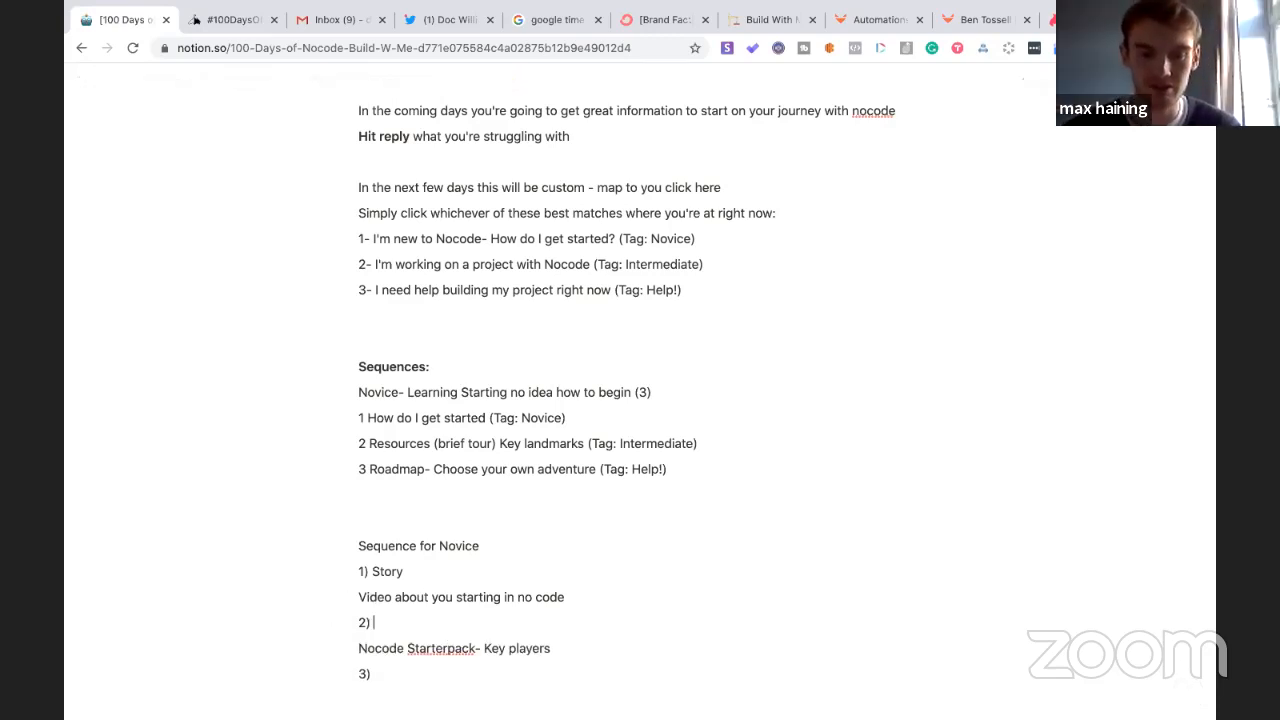
pyautogui.write('My')
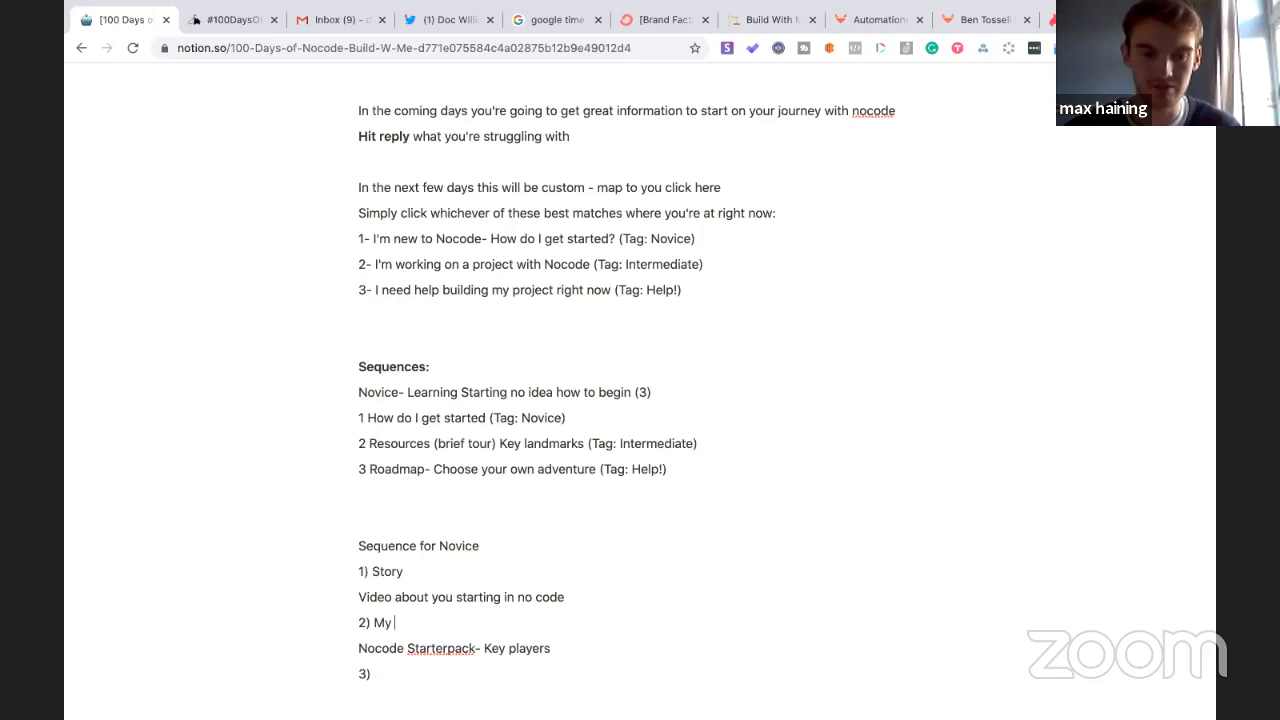
pyautogui.write(' three links')
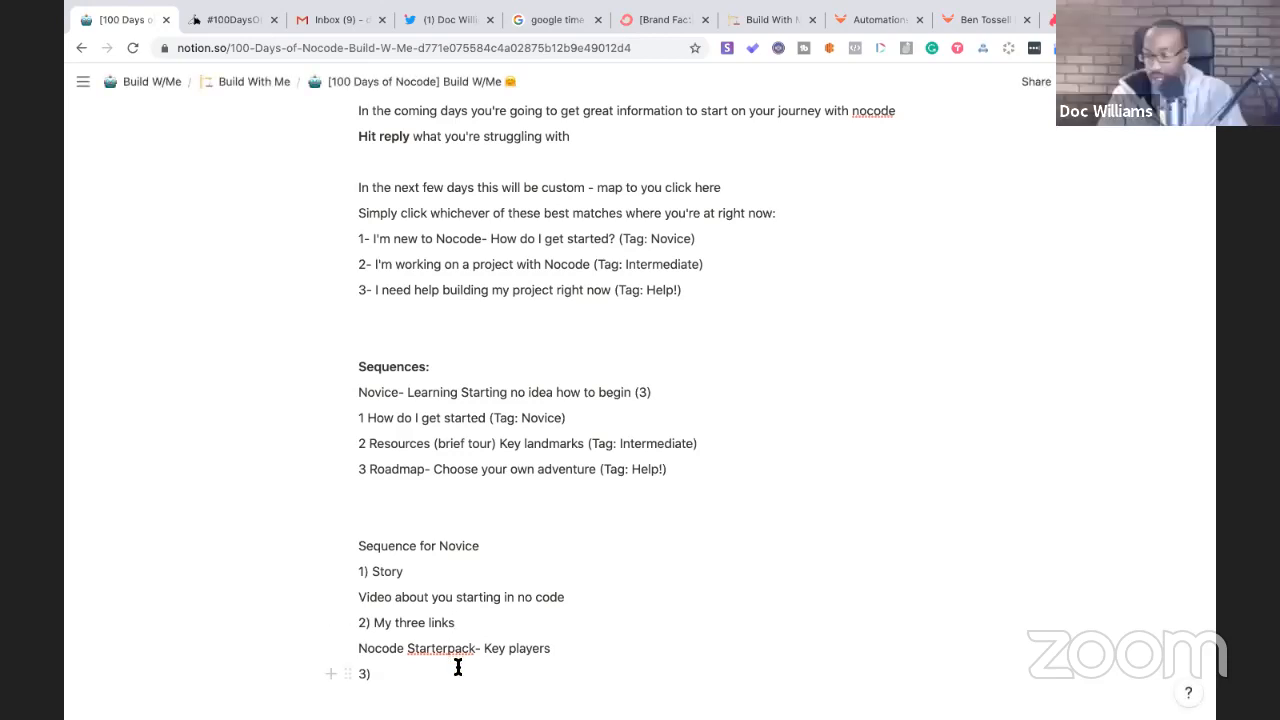
pyautogui.click(877, 20)
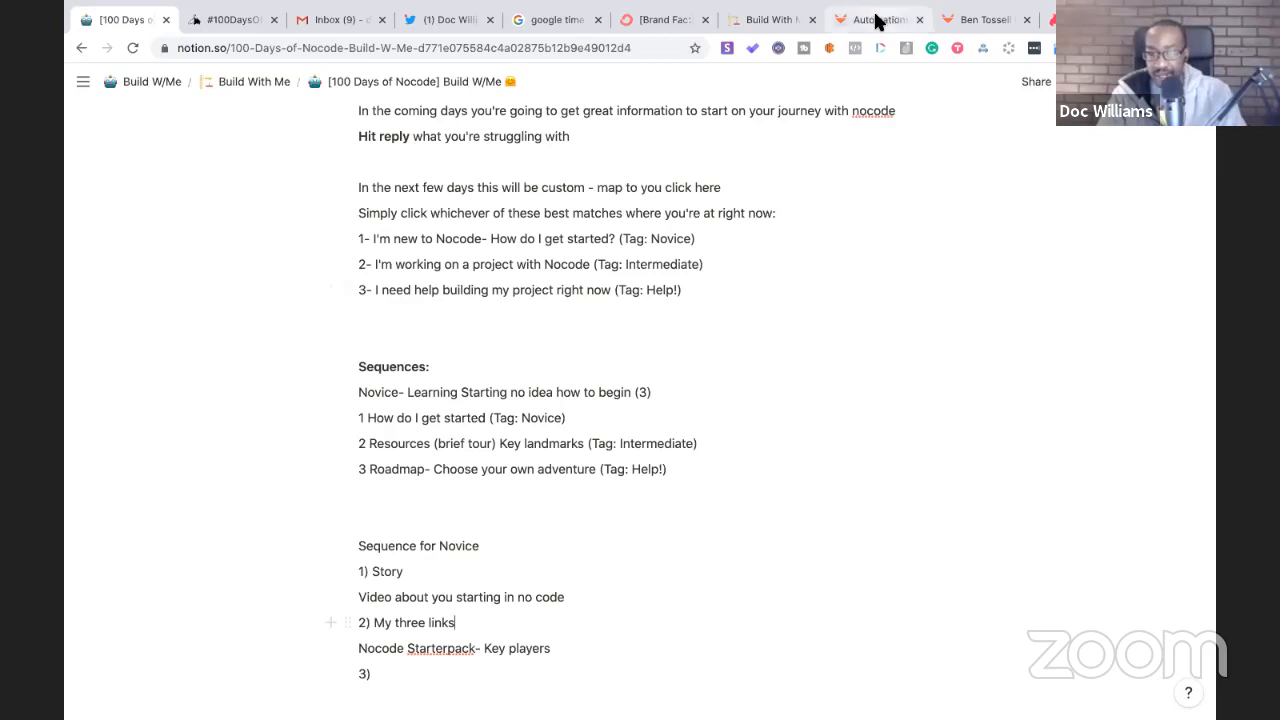
# - Copy the 'Have you seen these?' SendFox email opening, from Today through 'Check them out:'
pyautogui.click(820, 314)
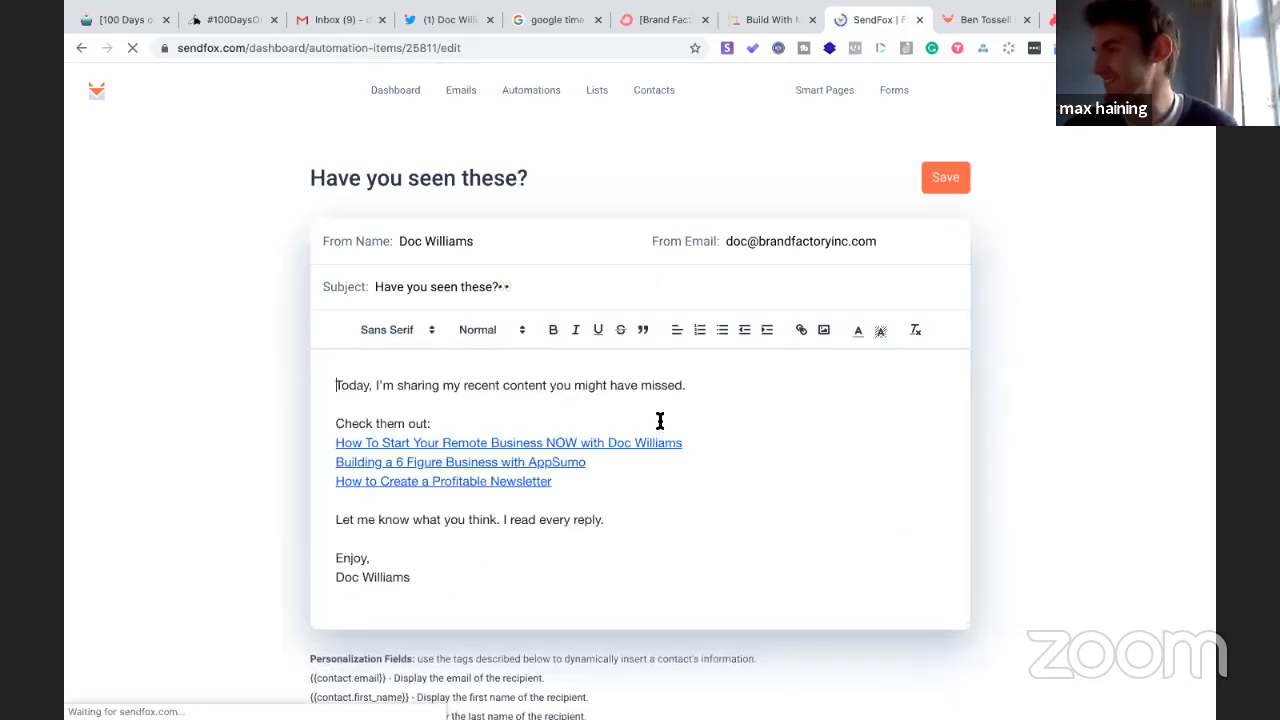
pyautogui.moveTo(430, 424); pyautogui.dragTo(340, 382)
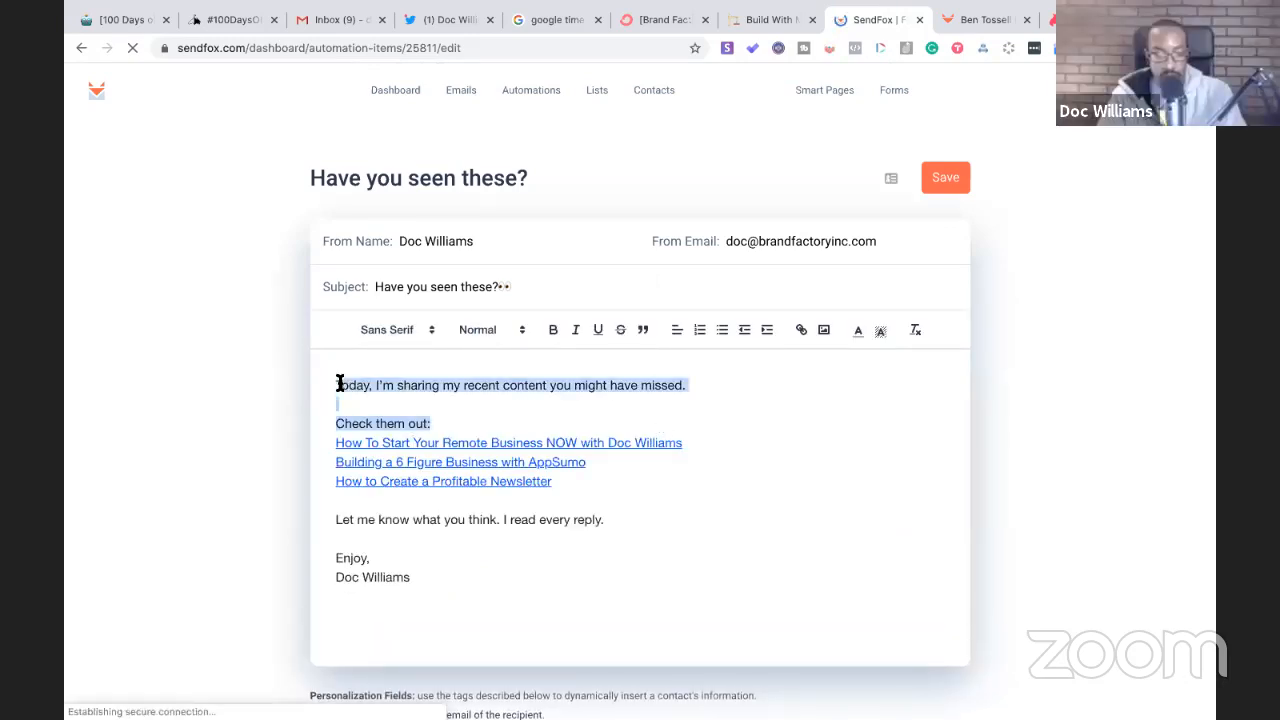
pyautogui.click(423, 421)
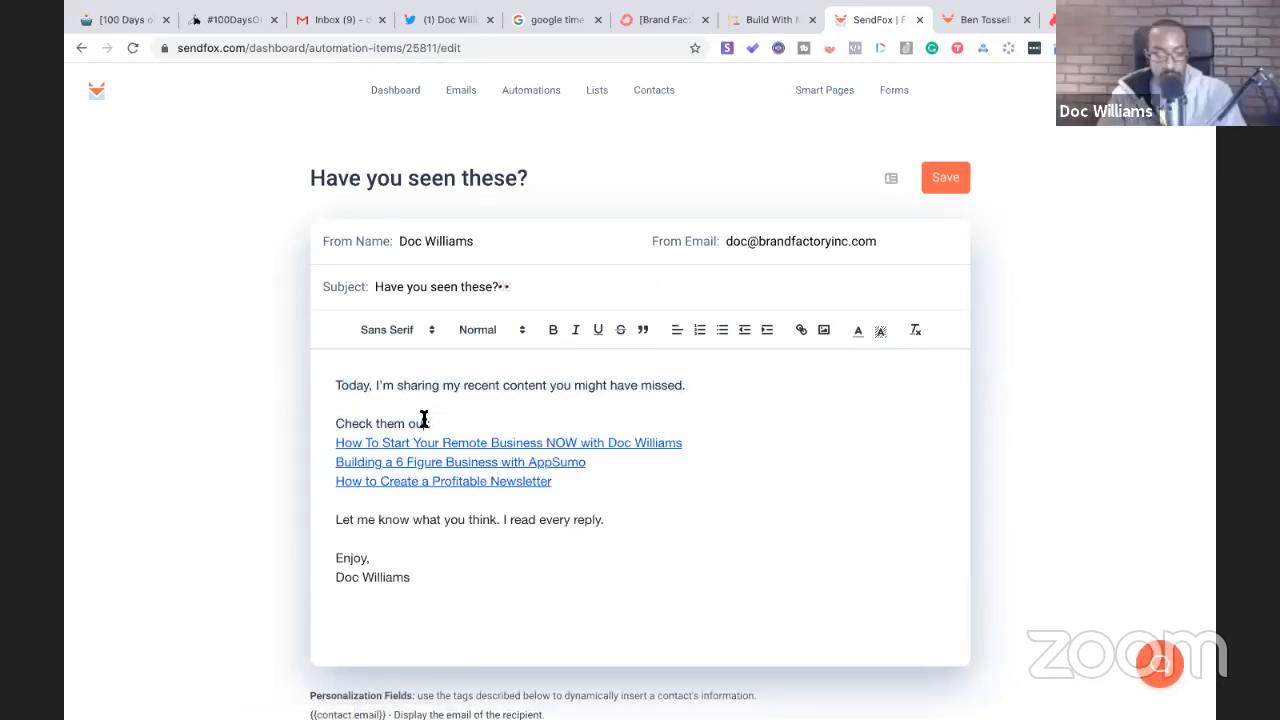
pyautogui.moveTo(440, 424); pyautogui.dragTo(336, 380)
pyautogui.hotkey('ctrl', 'c')
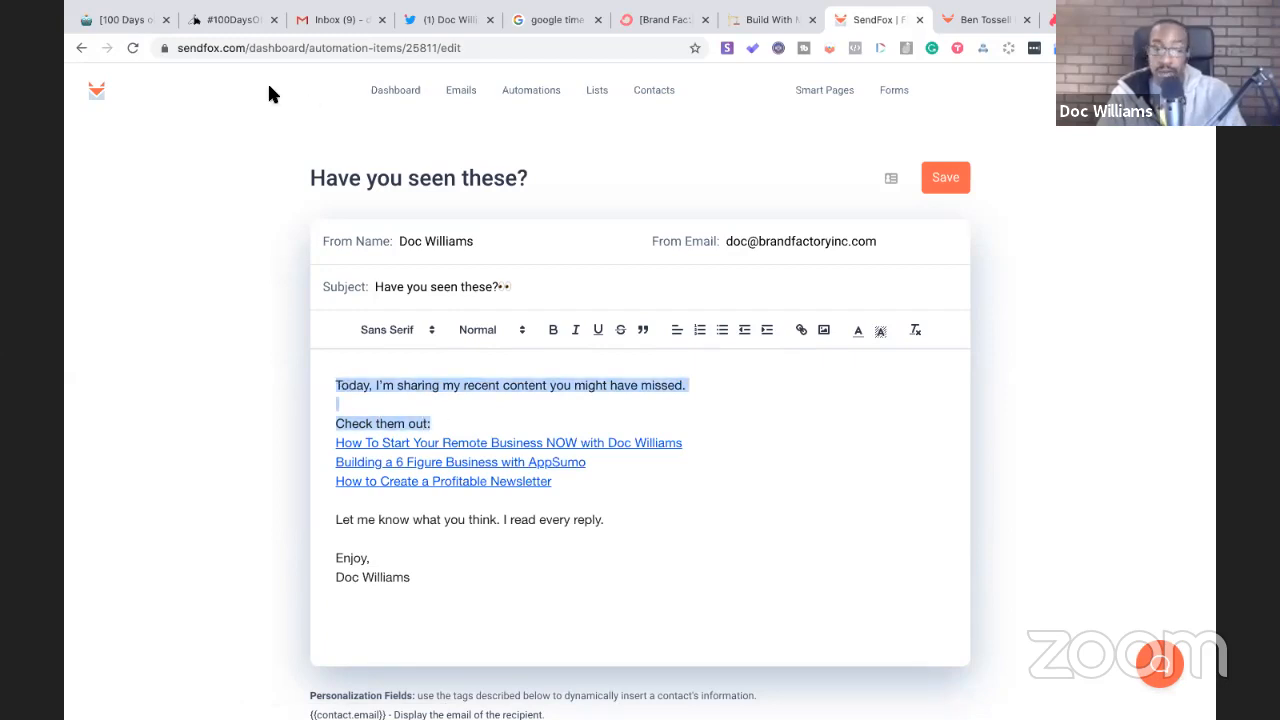
pyautogui.click(126, 16)
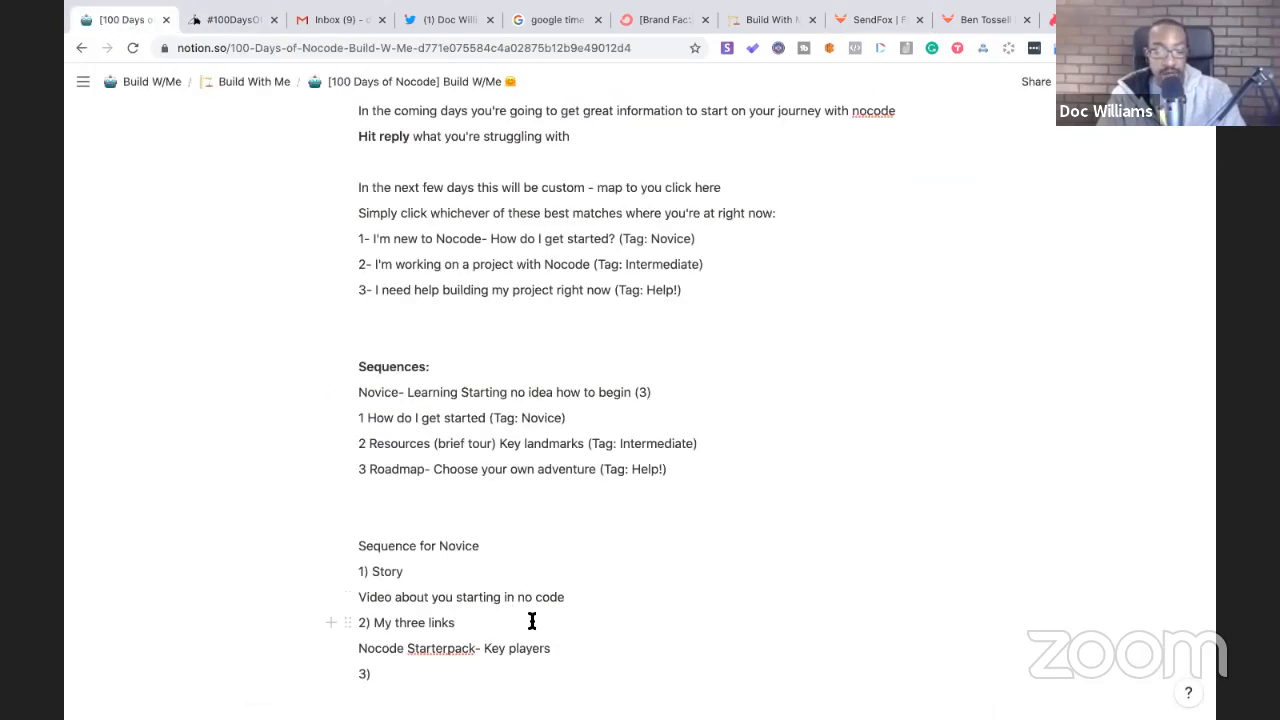
# - Paste the email opening under '2) My three links' with a 'Subject Line:' label above it
pyautogui.click(532, 622)
pyautogui.press('Return')
pyautogui.press('Return')
pyautogui.press('Return')
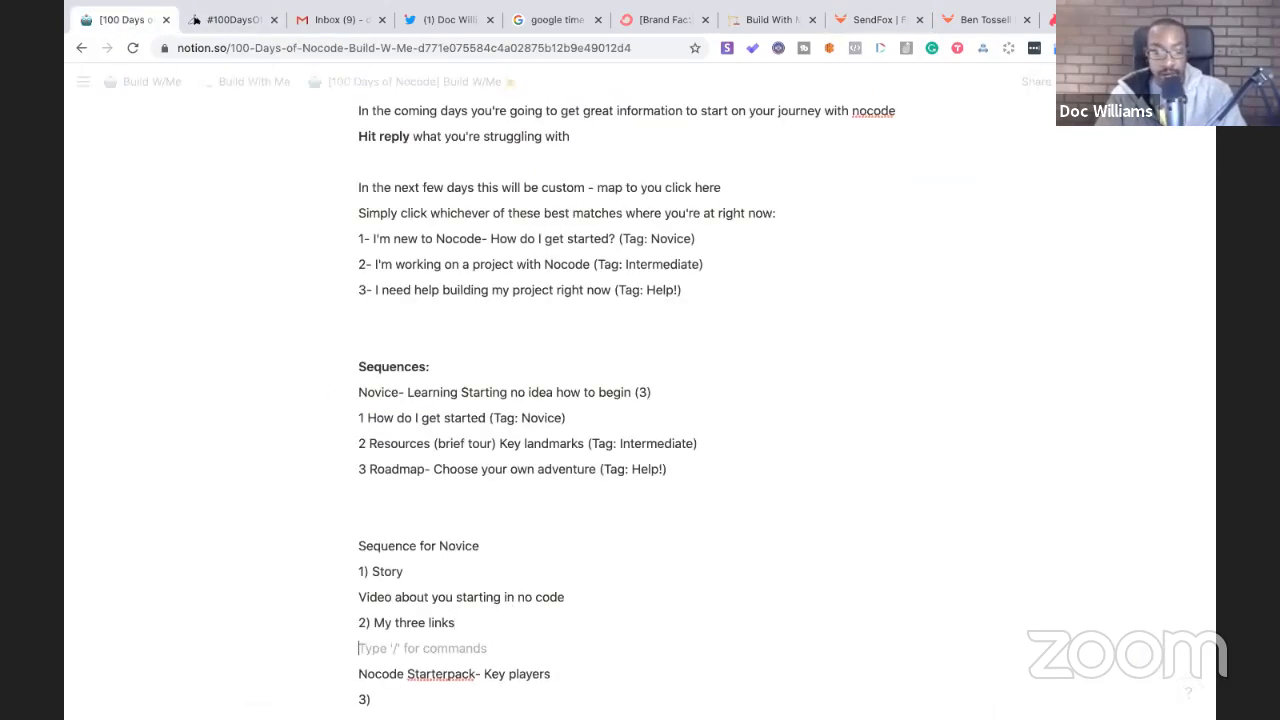
pyautogui.press('Up')
pyautogui.press('Up')
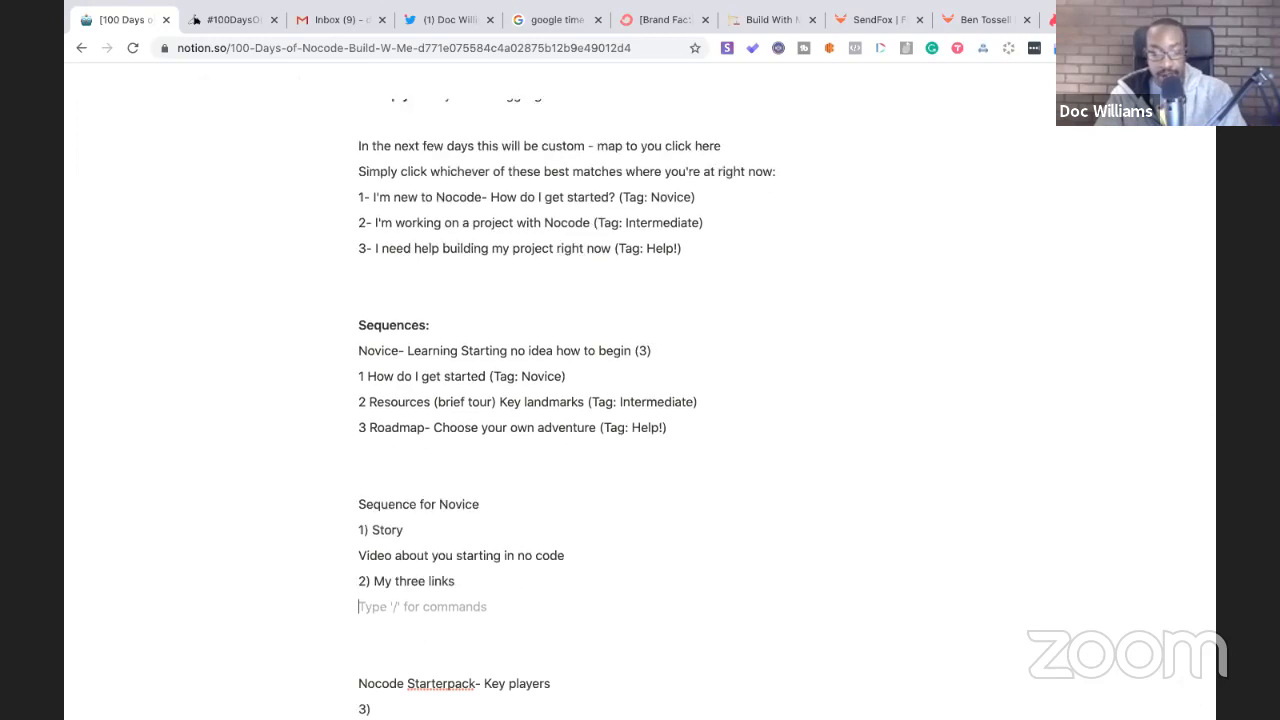
pyautogui.hotkey('ctrl', 'v')
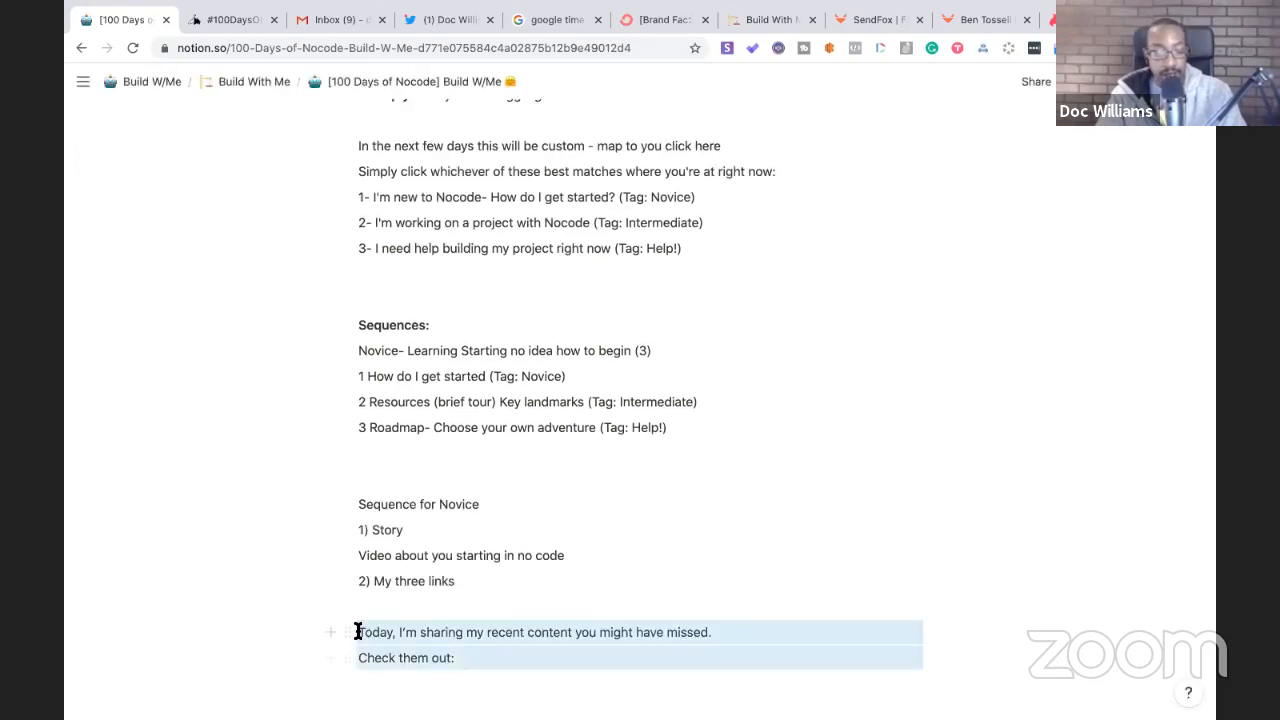
pyautogui.click(409, 605)
pyautogui.write('S')
pyautogui.press('BackSpace')
pyautogui.write('Subject Lin')
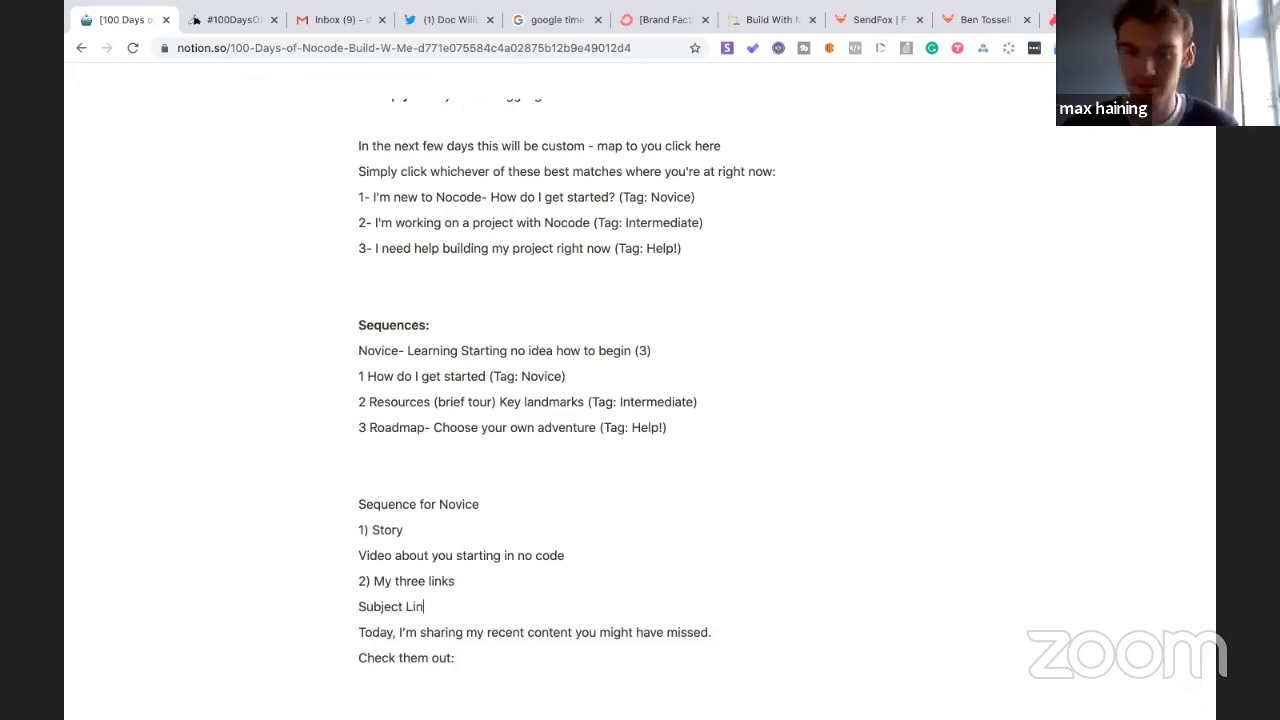
pyautogui.write('e:')
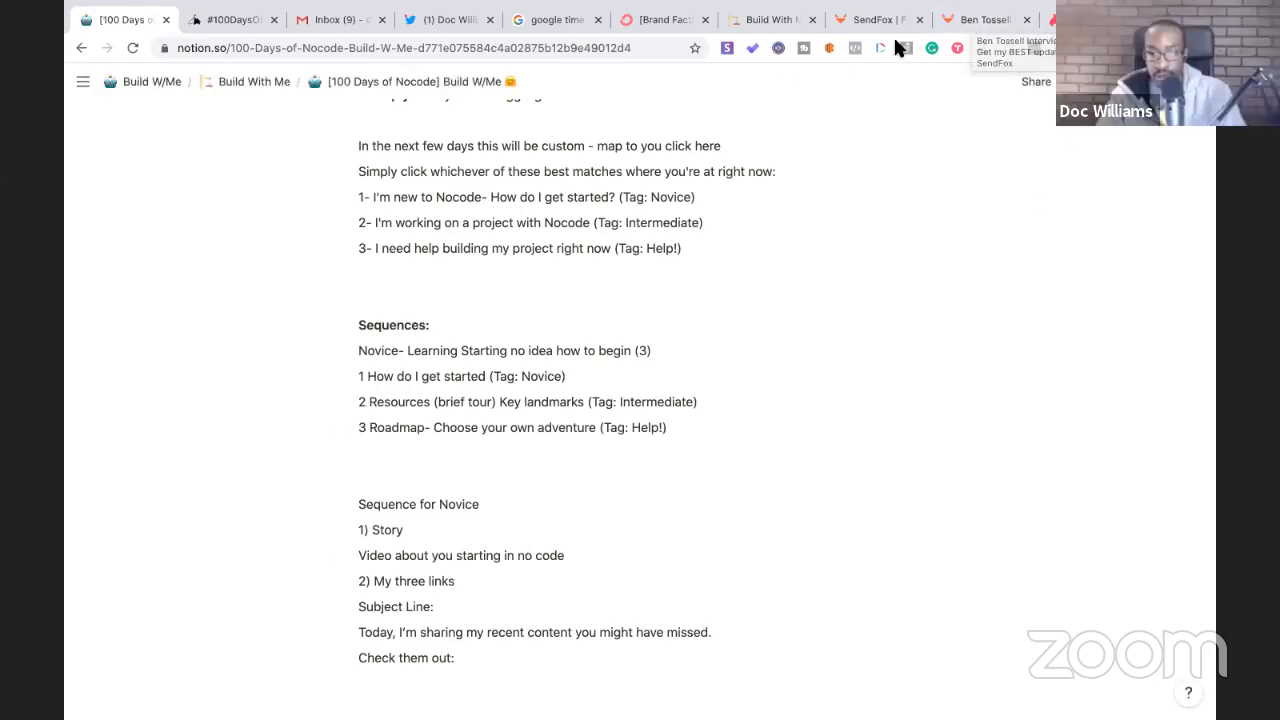
# - Copy the SendFox email's closing lines through 'Enjoy,' and return to Notion
pyautogui.click(857, 19)
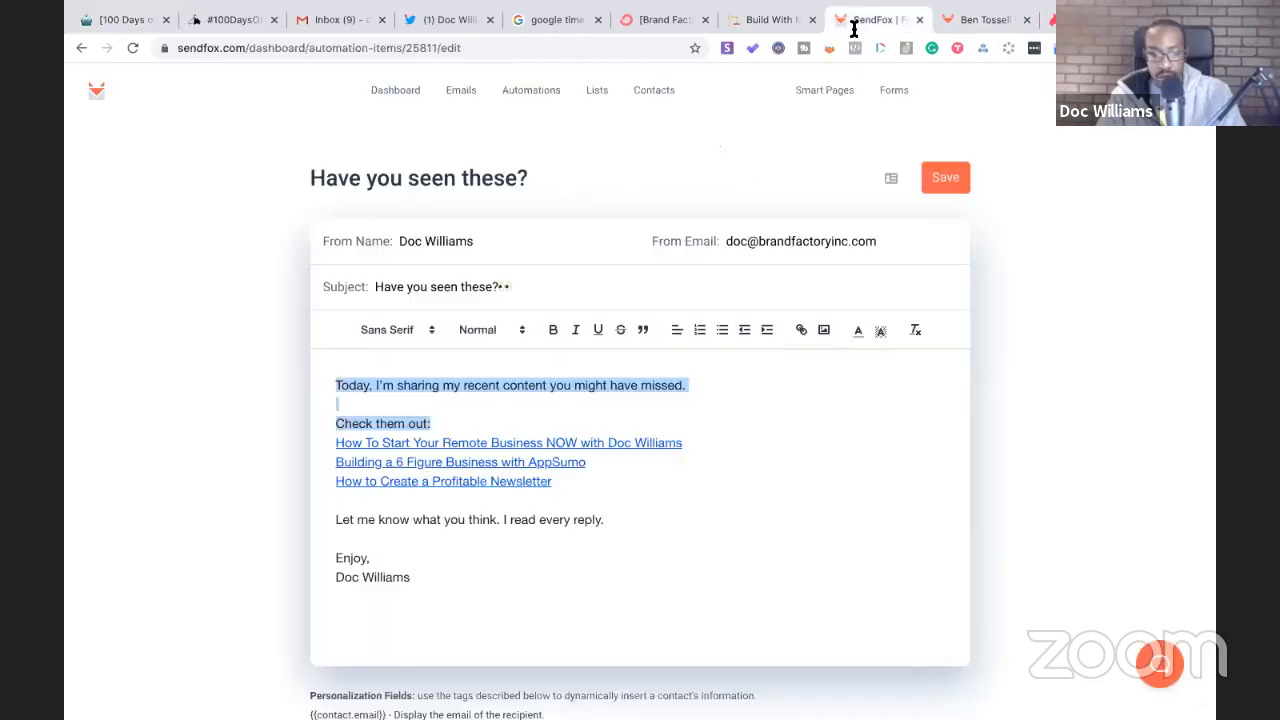
pyautogui.click(510, 543)
pyautogui.moveTo(352, 560); pyautogui.dragTo(336, 521)
pyautogui.hotkey('ctrl', 'c')
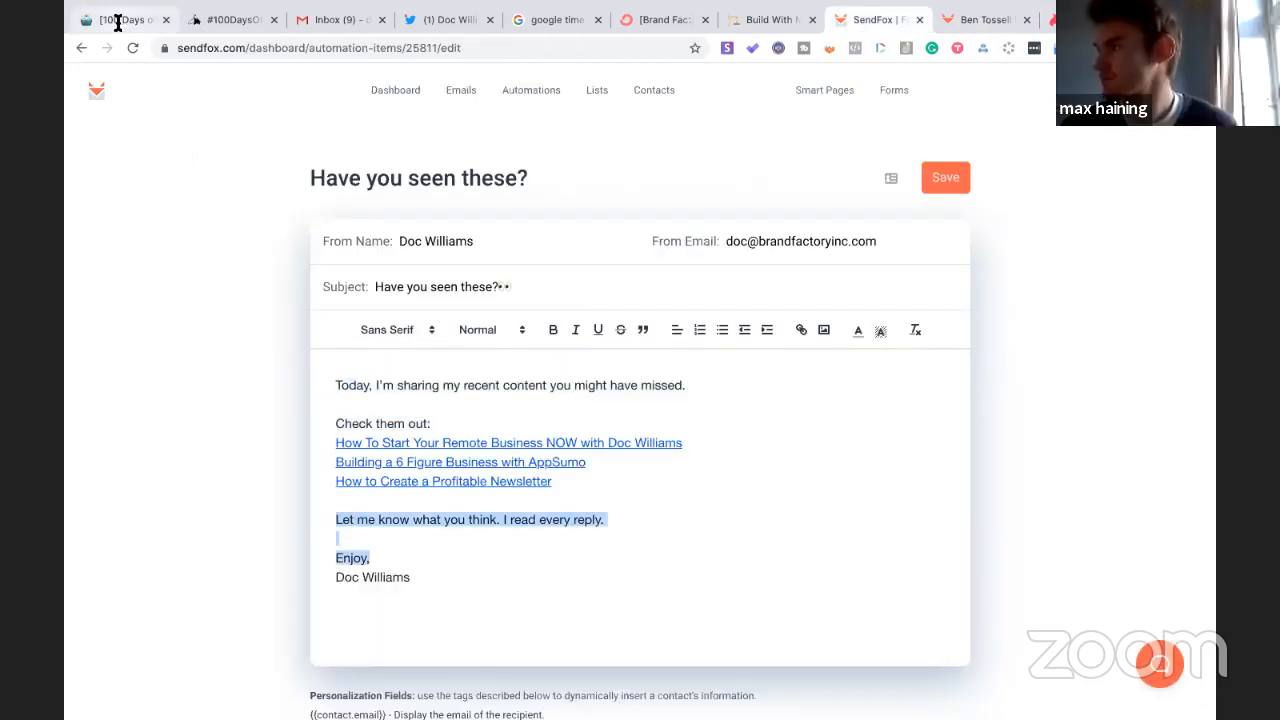
pyautogui.click(117, 20)
pyautogui.scroll(-2, 465, 565)
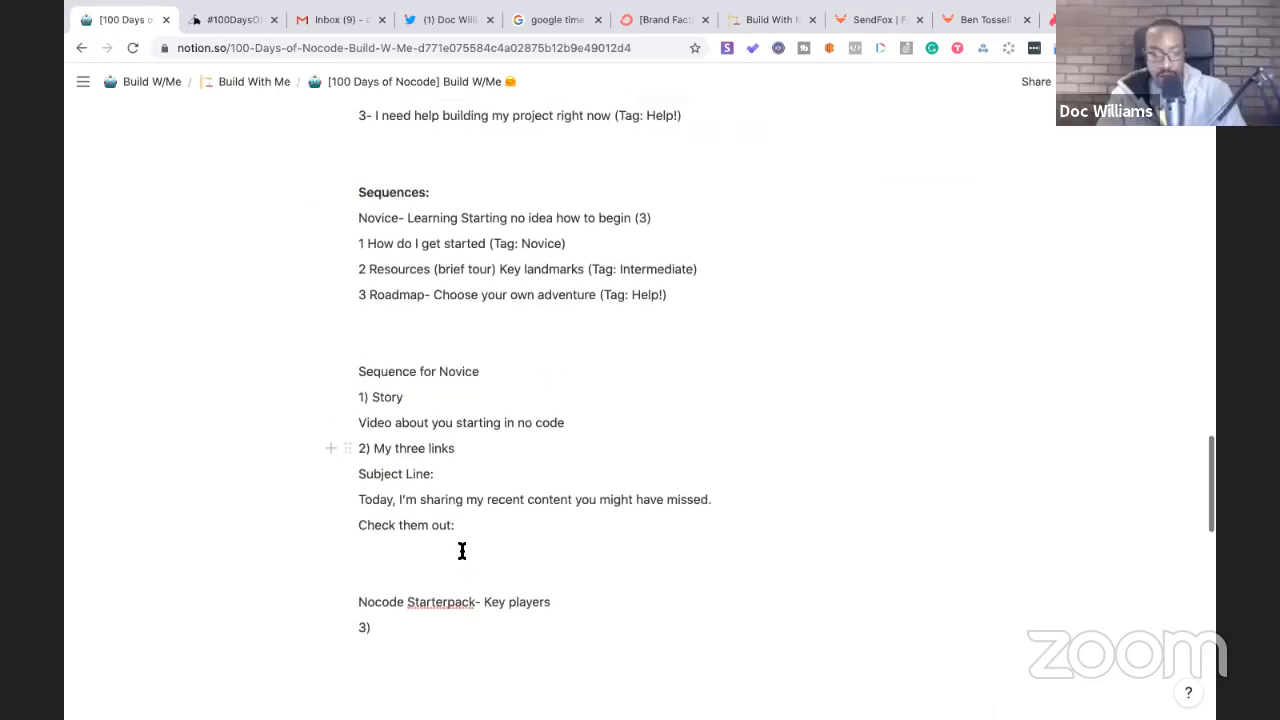
# - Paste the closing lines under 'Check them out:', add a sign-off name, and exit full screen
pyautogui.click(444, 553)
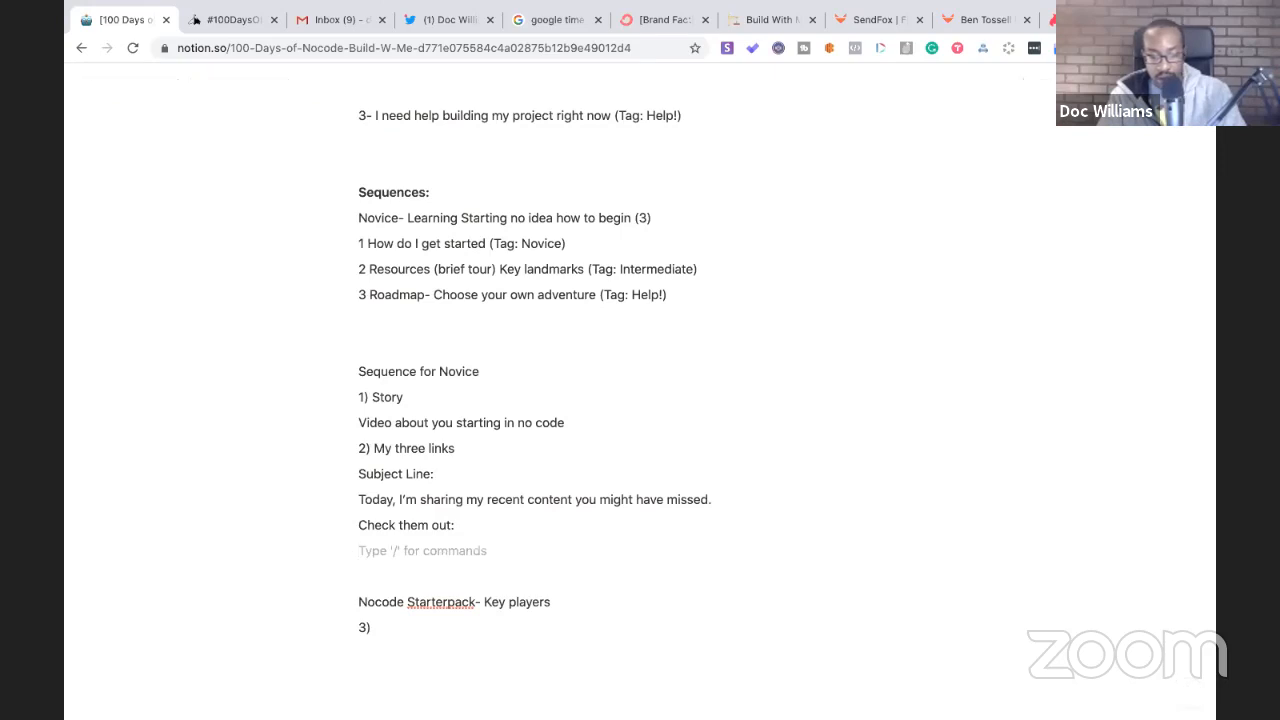
pyautogui.press('Return')
pyautogui.hotkey('ctrl', 'v')
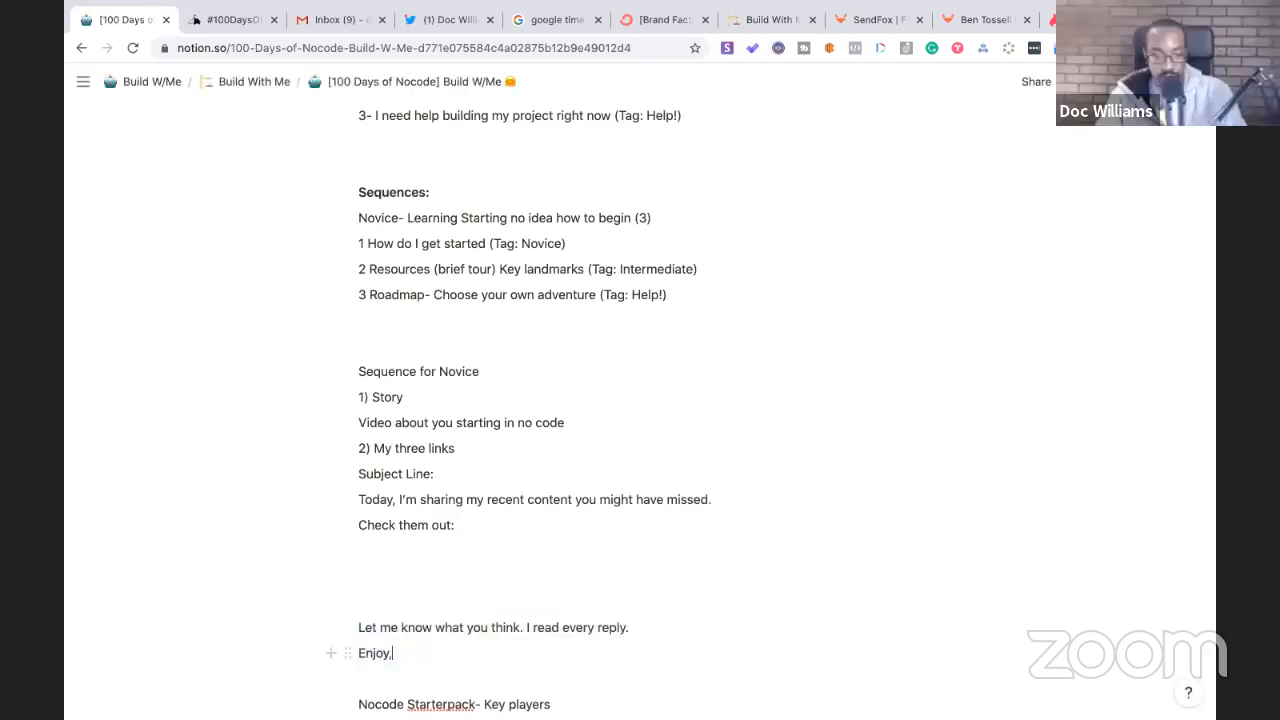
pyautogui.press('Return')
pyautogui.write('Max')
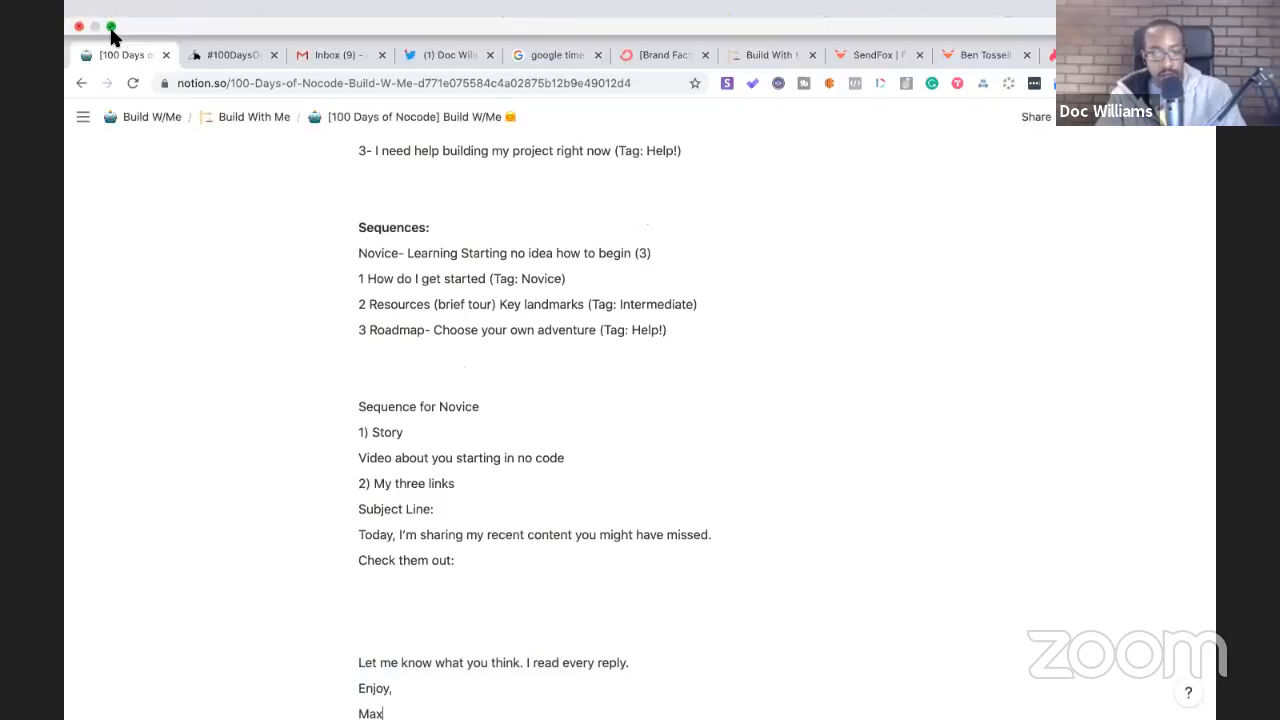
pyautogui.click(111, 27)
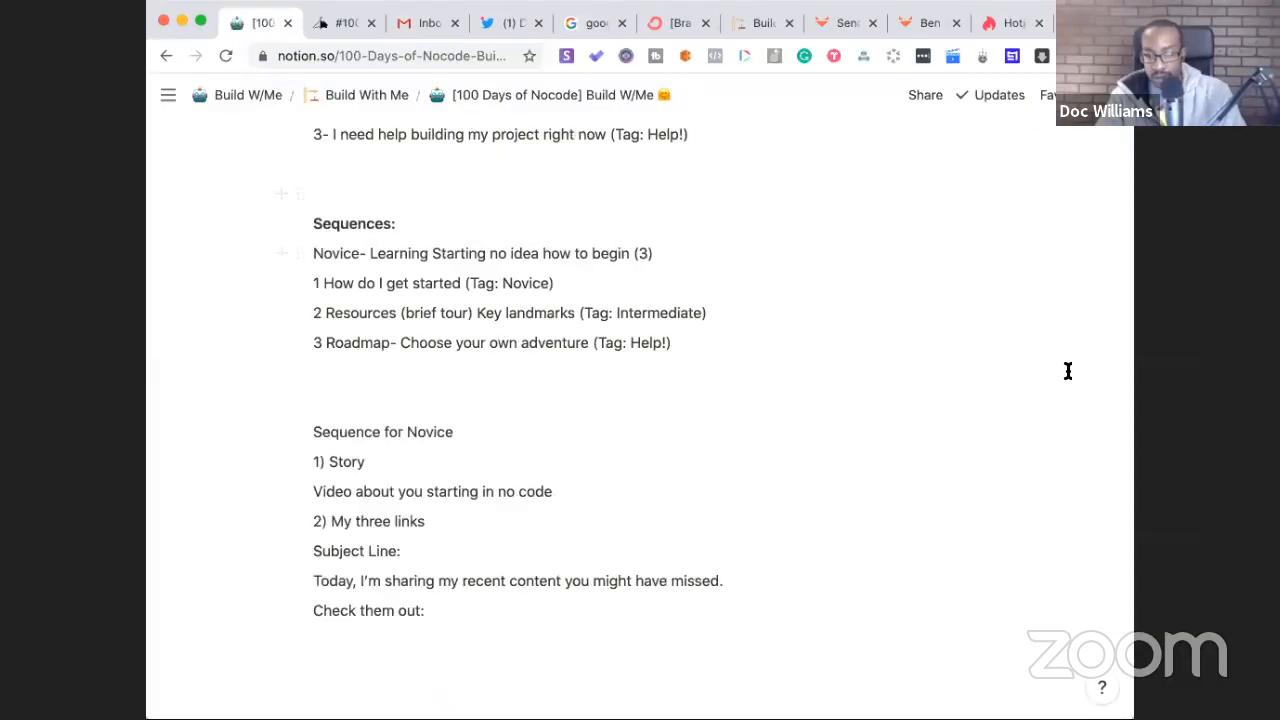
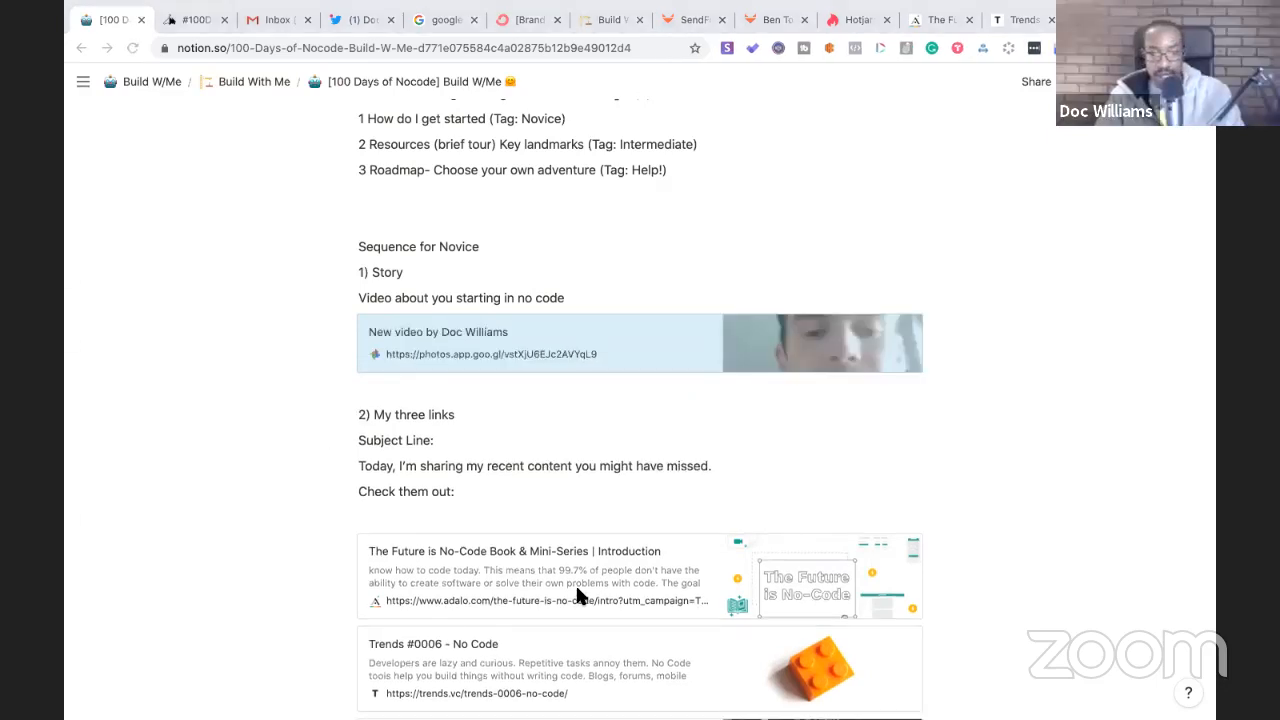
# - Scroll down to the empty '3)' line below the V 1.2 Nocode Starterpack heading
pyautogui.scroll(-5, 460, 518)
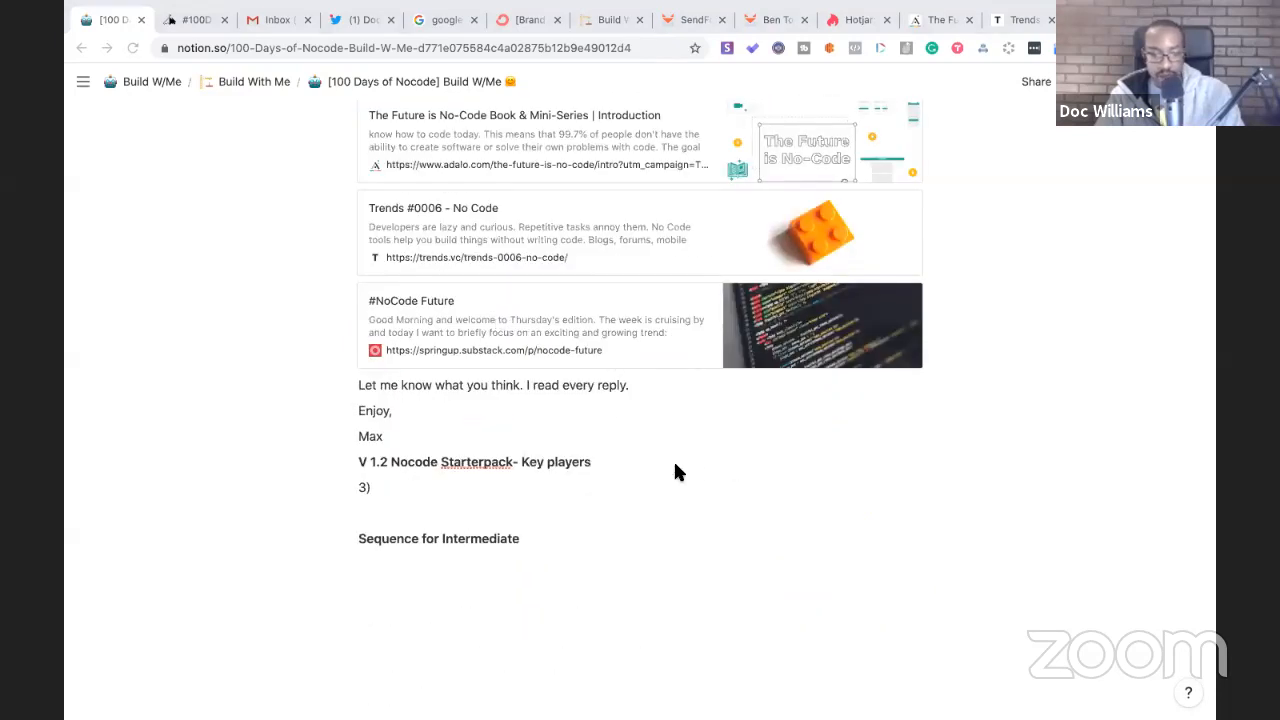
pyautogui.scroll(-1, 675, 465)
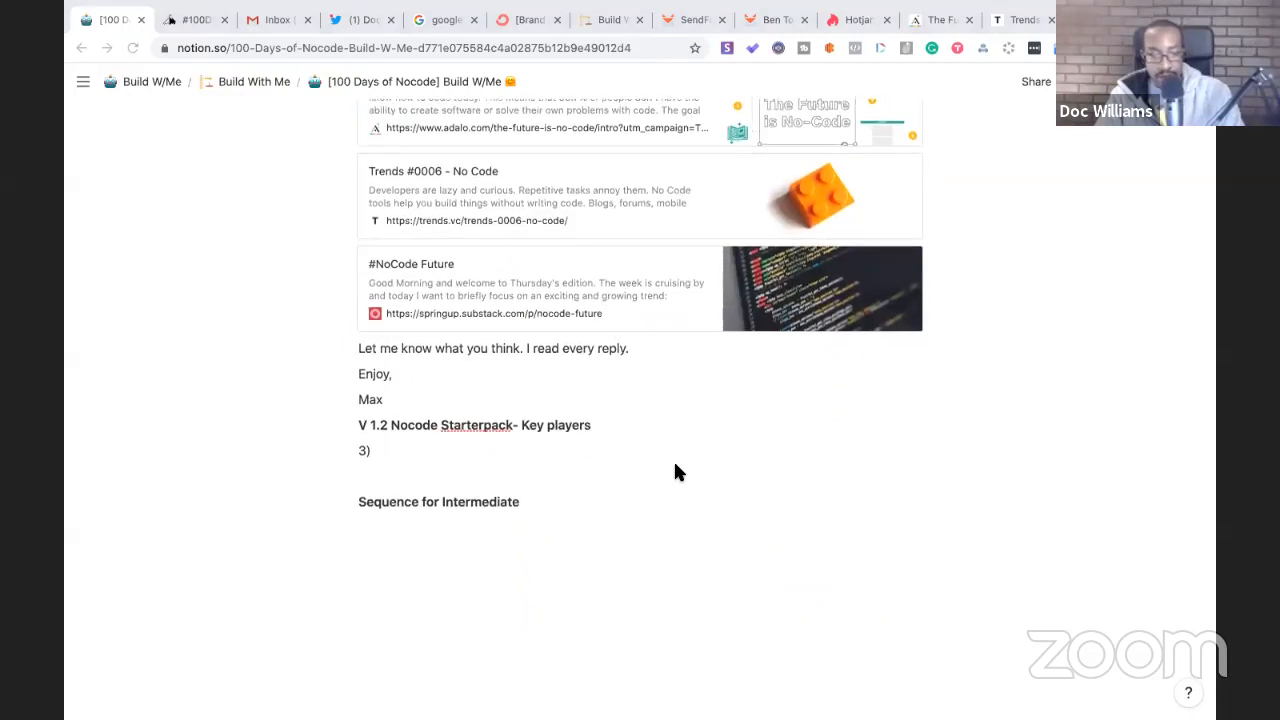
# - Add blank lines above and below the V 1.2 Nocode Starterpack heading
pyautogui.click(600, 428)
pyautogui.press('Return')
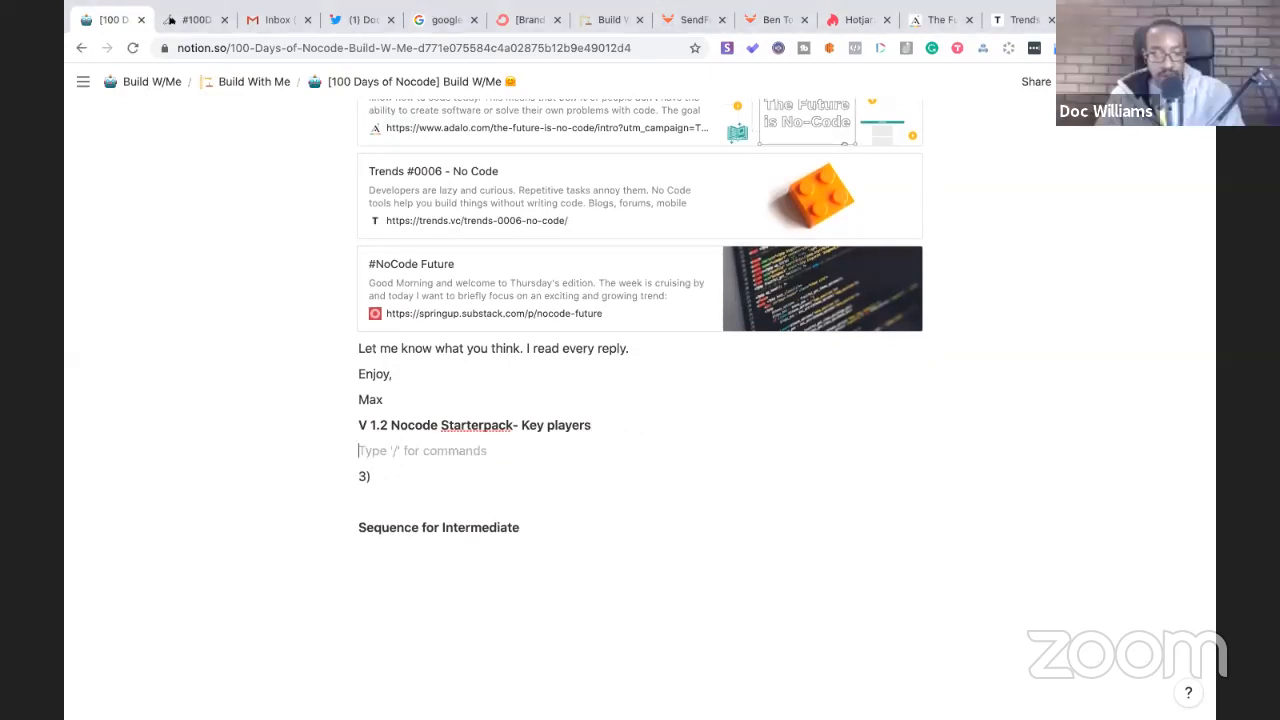
pyautogui.click(352, 427)
pyautogui.press('Return')
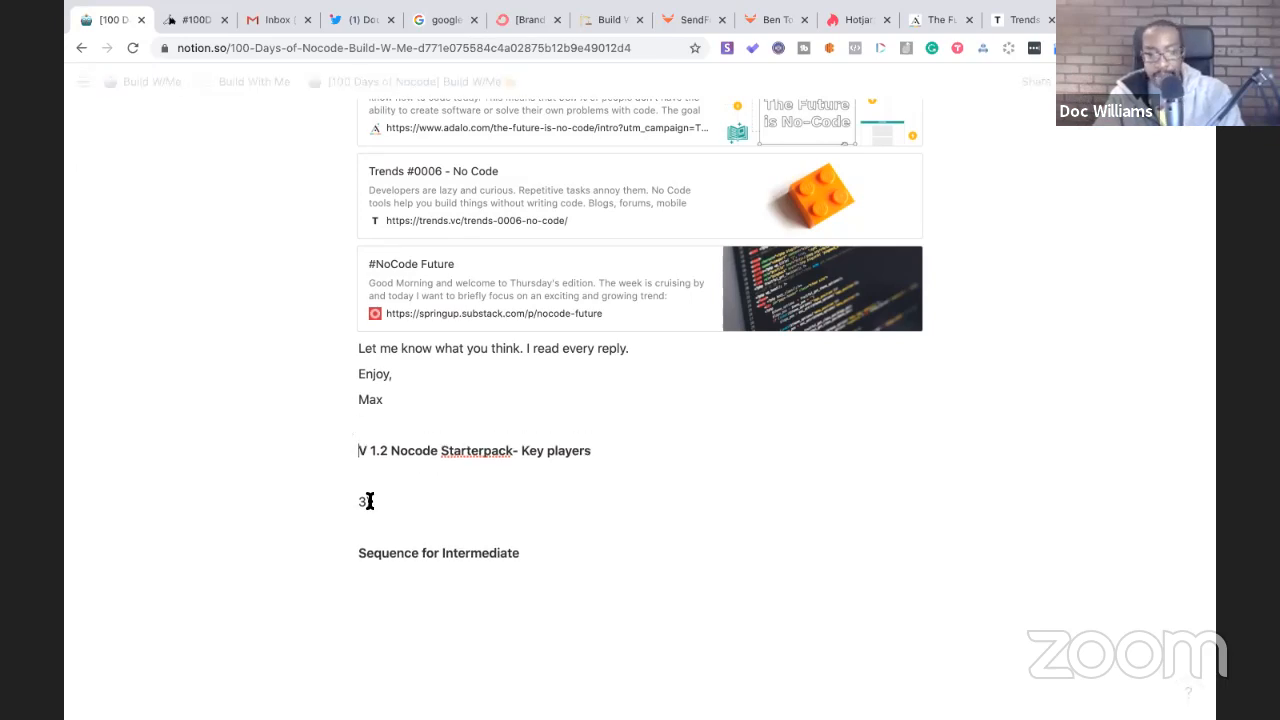
pyautogui.scroll(6, 375, 505)
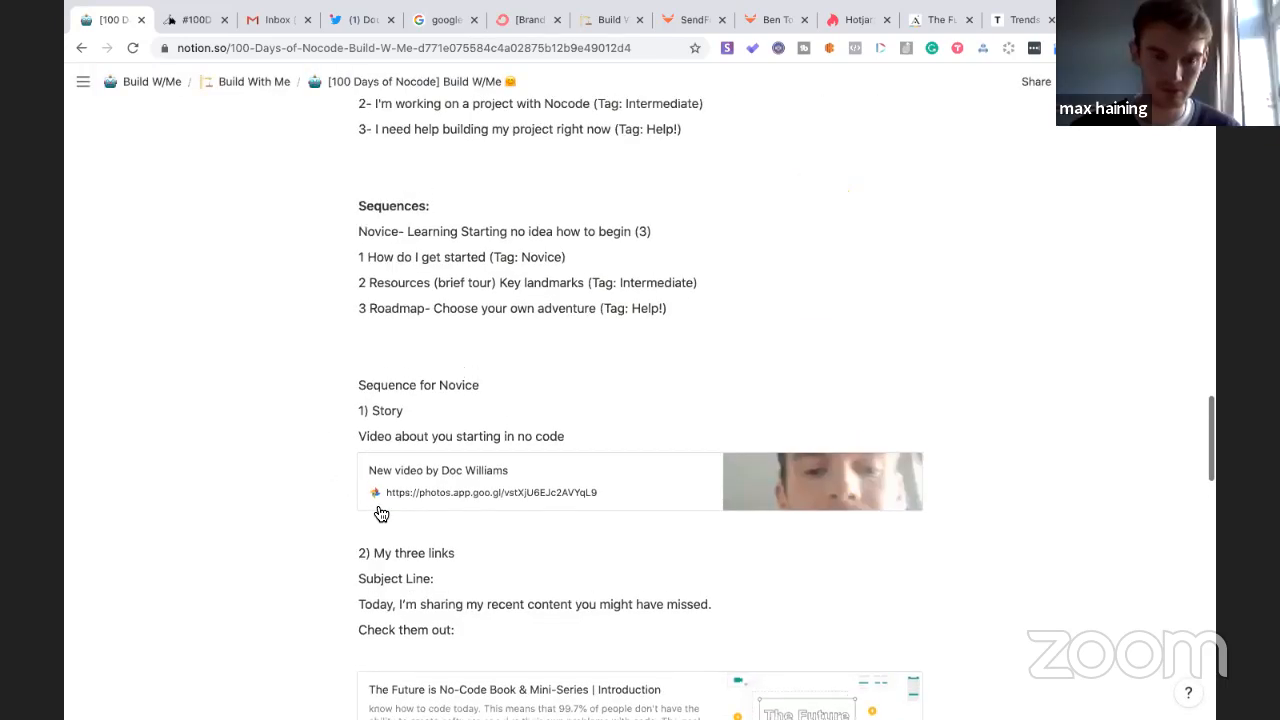
pyautogui.scroll(2, 381, 513)
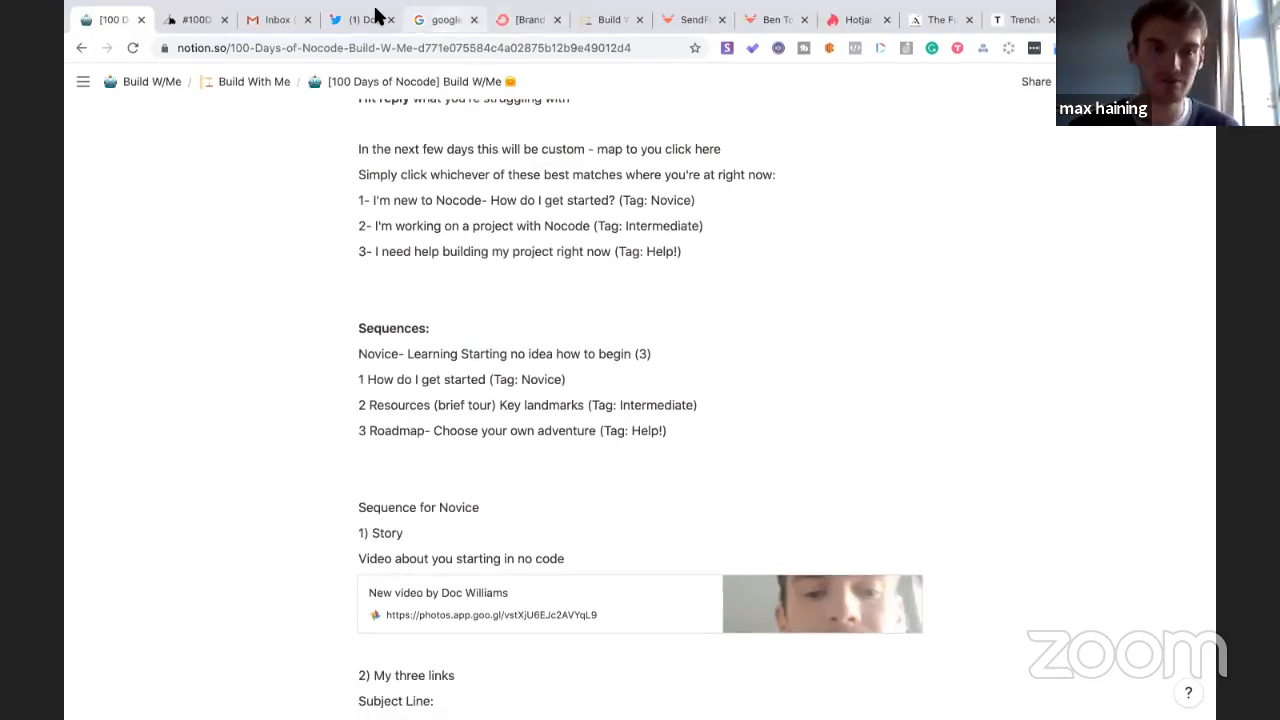
pyautogui.click(432, 19)
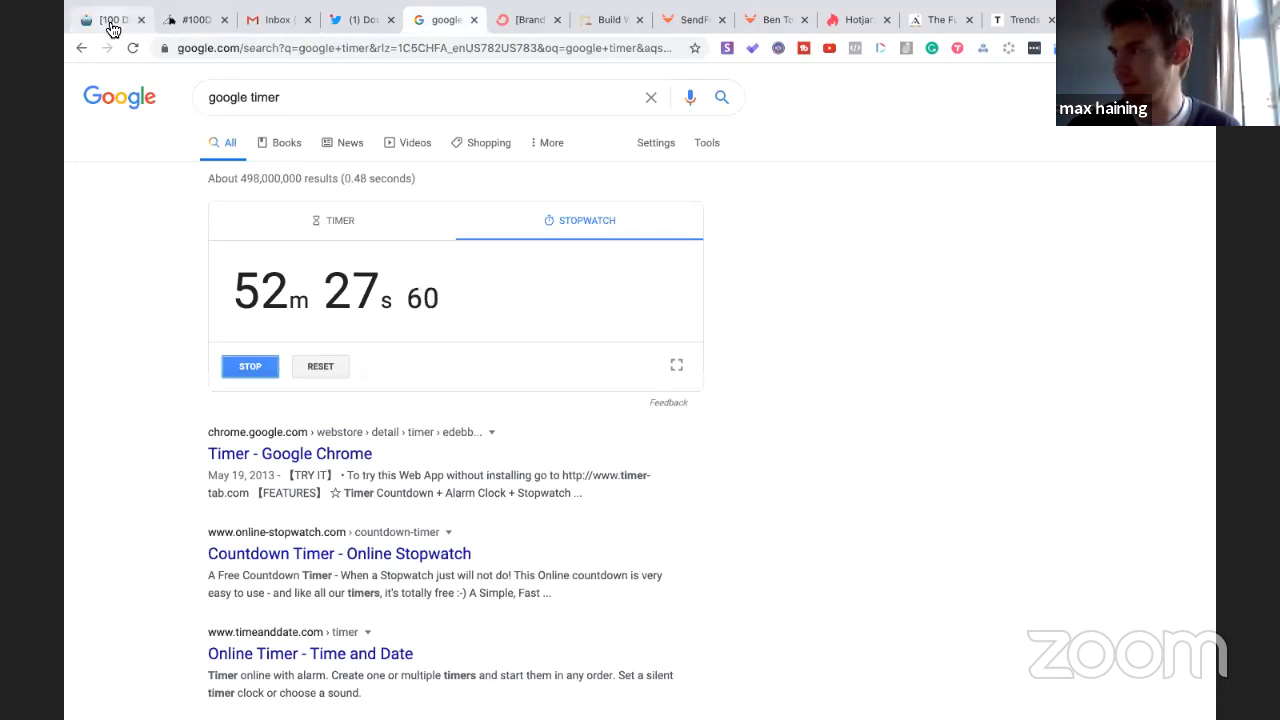
pyautogui.click(113, 28)
pyautogui.scroll(-1, 594, 520)
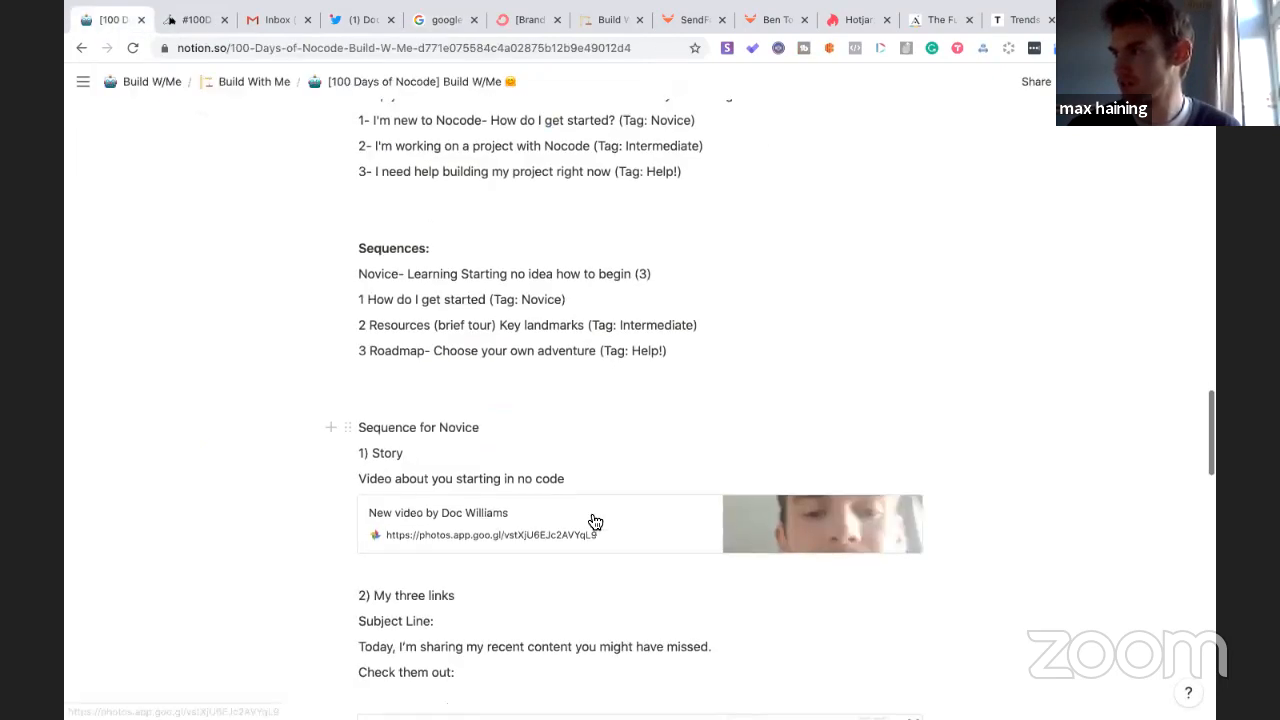
pyautogui.scroll(-6, 594, 520)
# - Title the third entry '3) Intro #100Days' with a 'Rules' line and a blank line beneath it
pyautogui.click(415, 535)
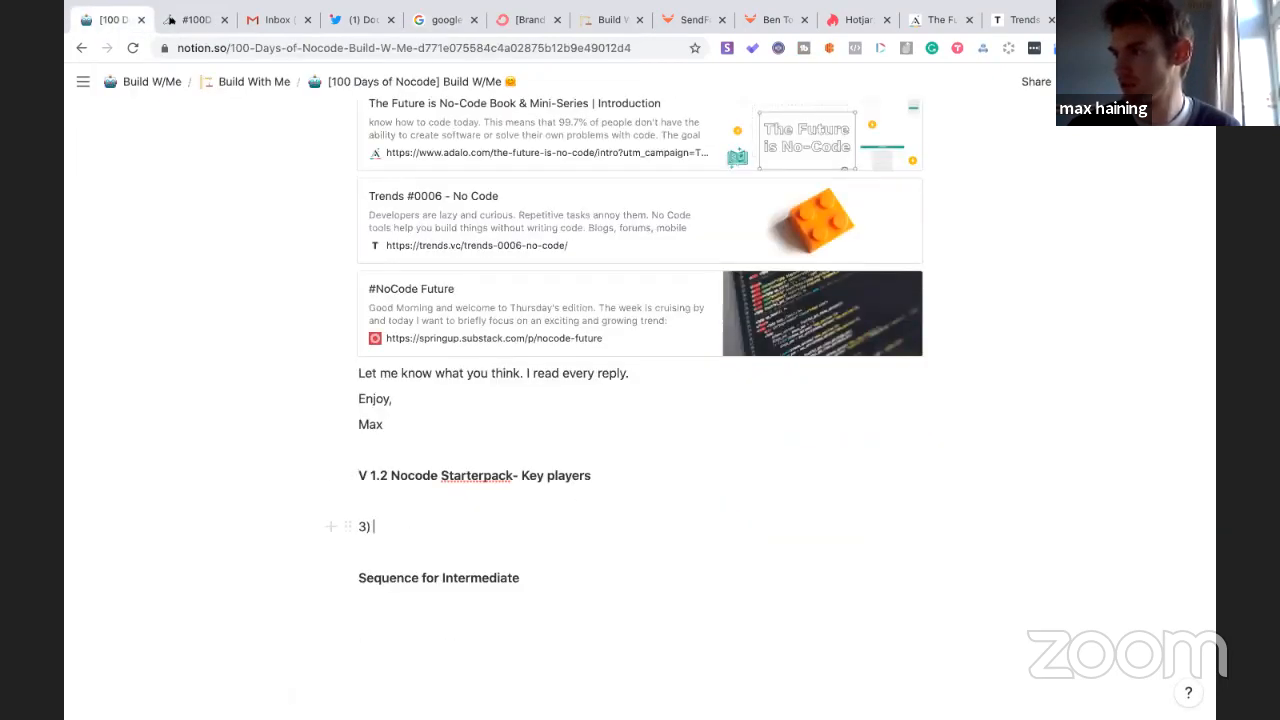
pyautogui.write('Intro med')
pyautogui.press('BackSpace')
pyautogui.press('BackSpace')
pyautogui.press('BackSpace')
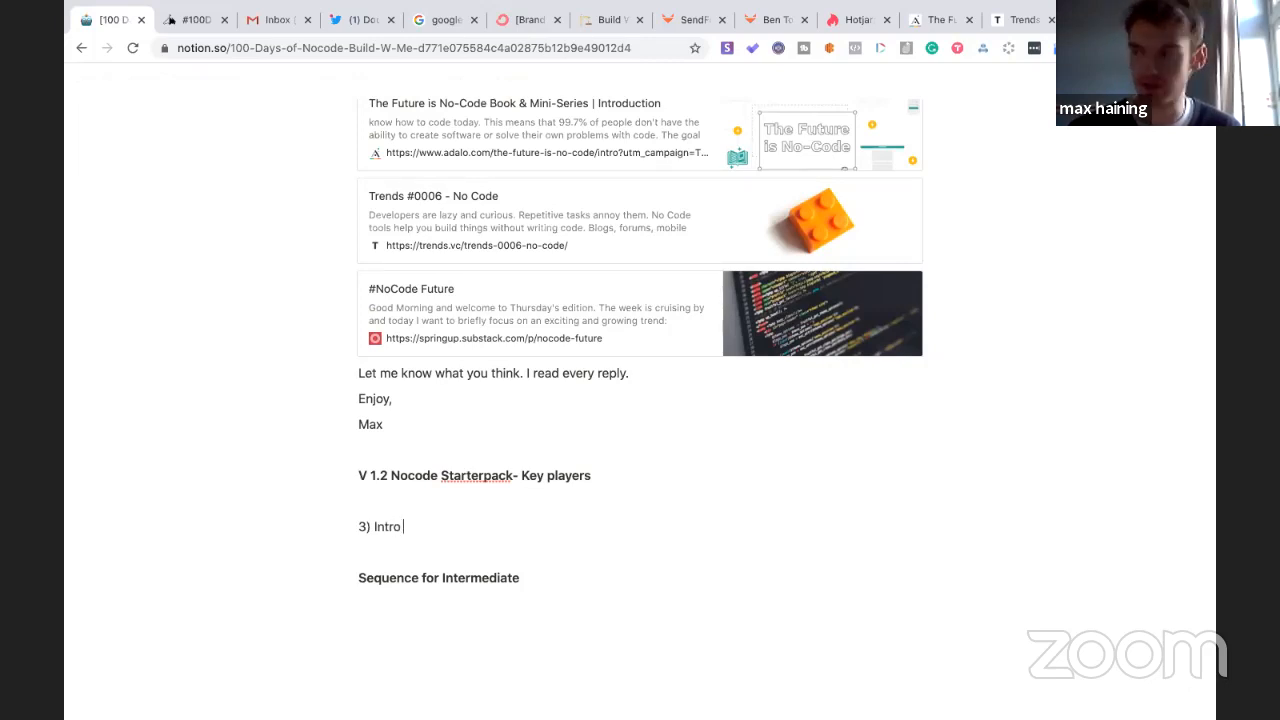
pyautogui.write('#100Days')
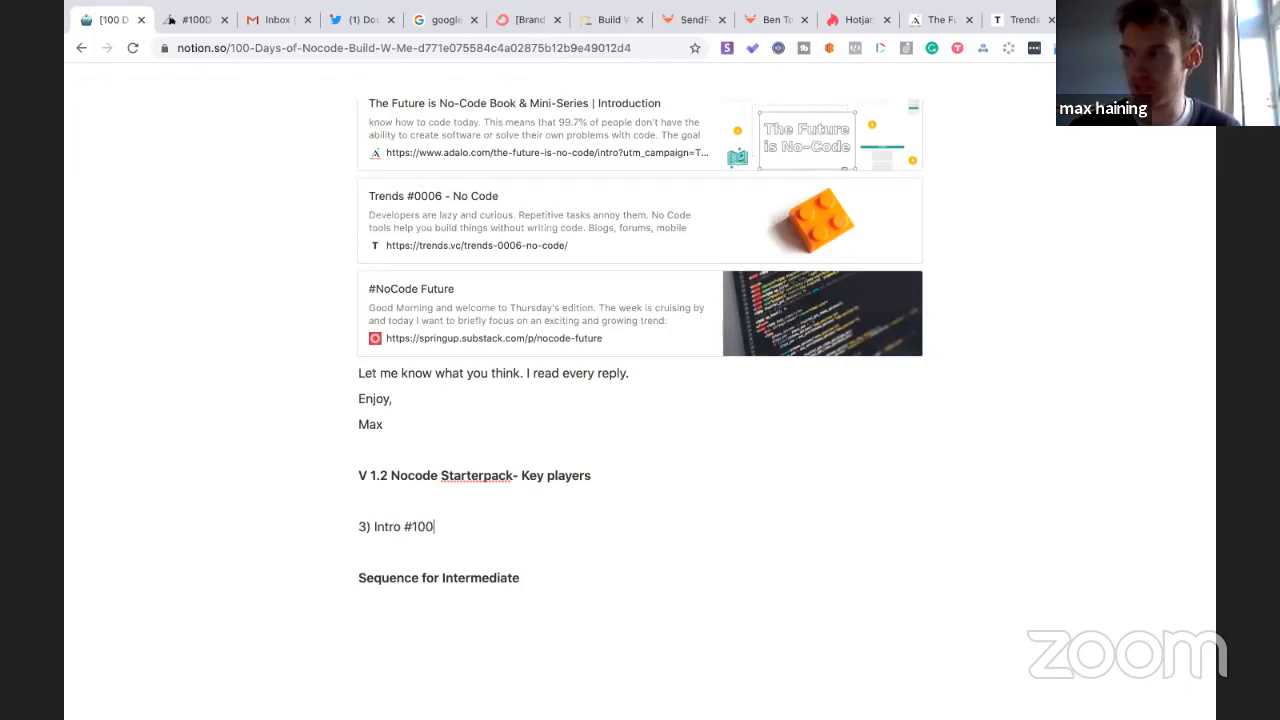
pyautogui.press('Return')
pyautogui.write('Rules')
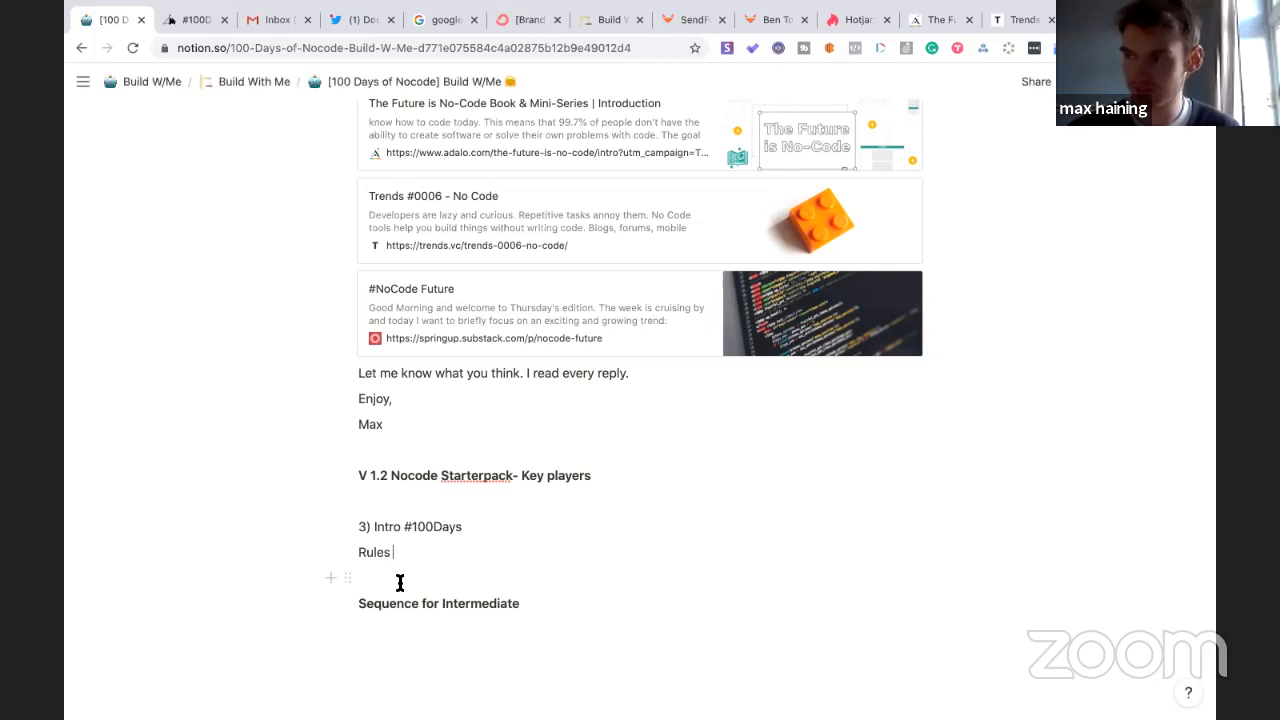
pyautogui.scroll(10, 399, 582)
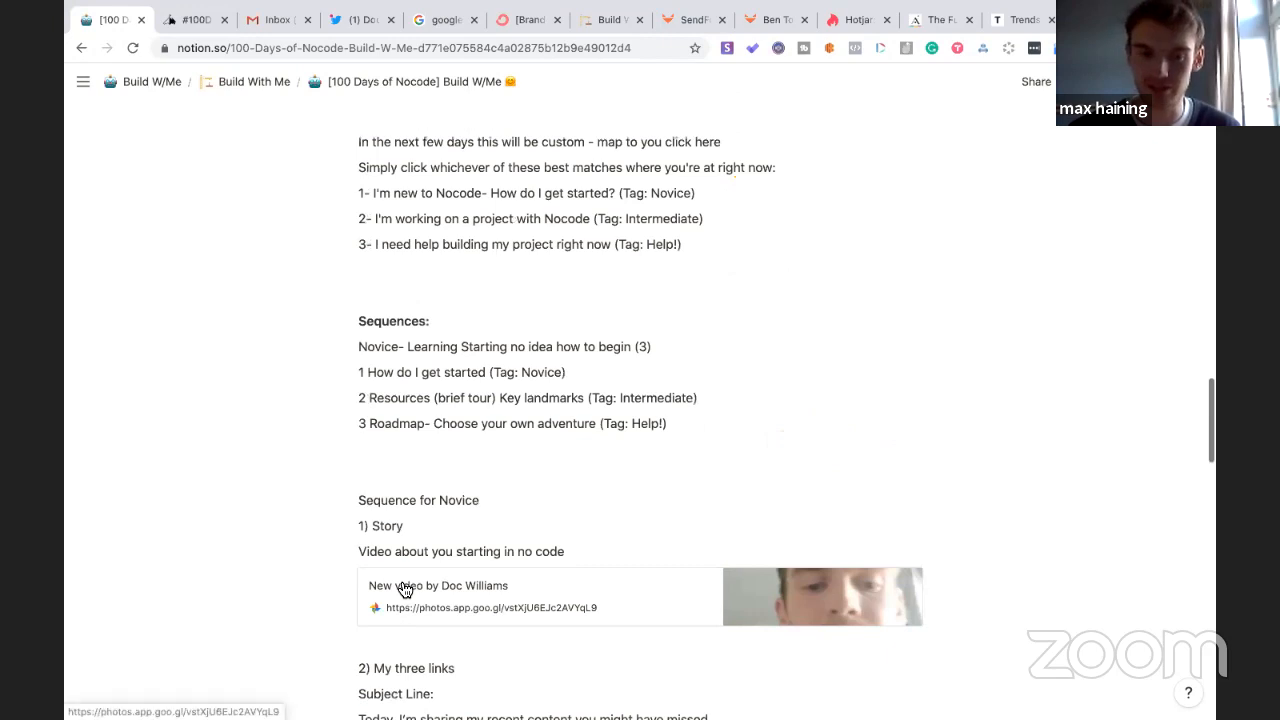
pyautogui.scroll(-10, 402, 586)
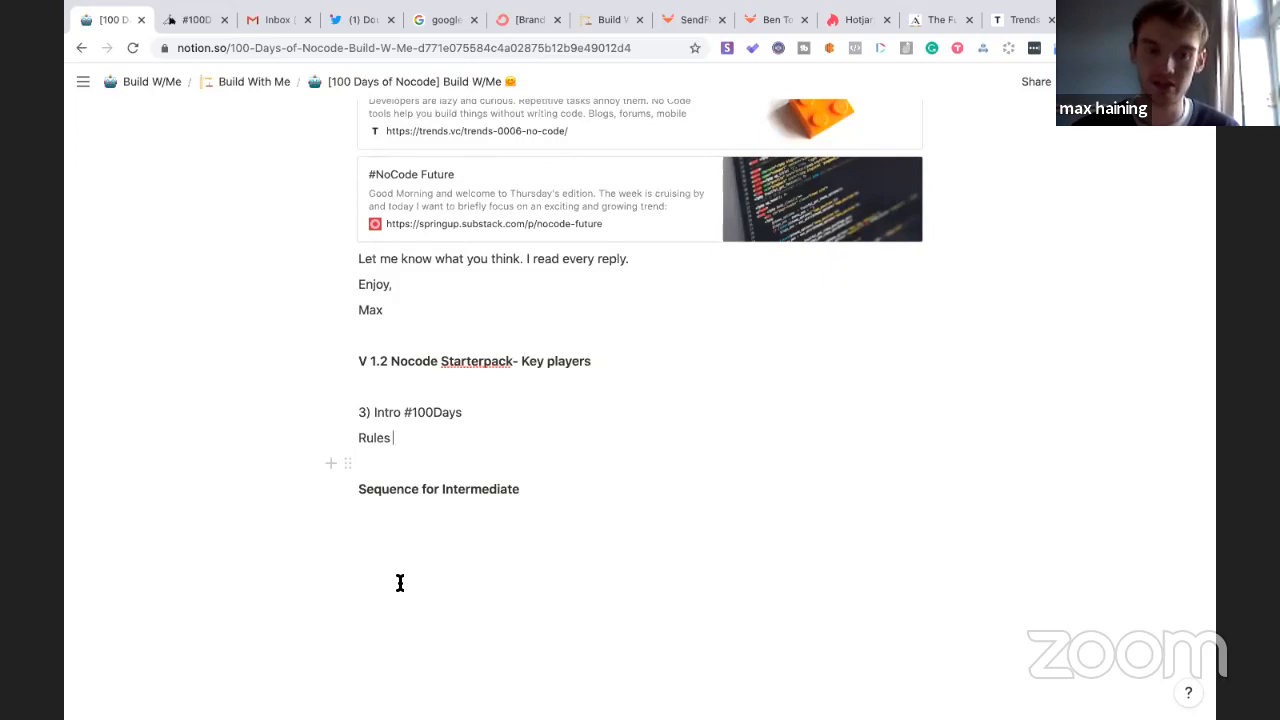
pyautogui.press('Return')
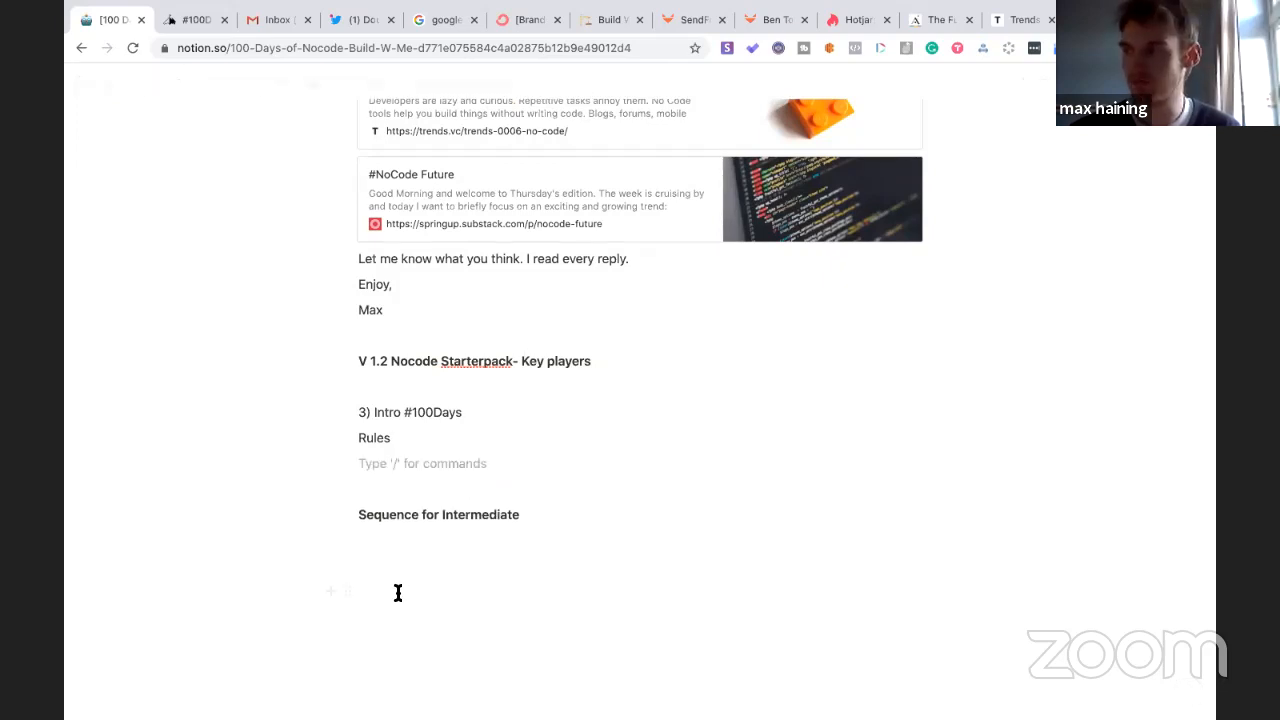
pyautogui.scroll(10, 398, 593)
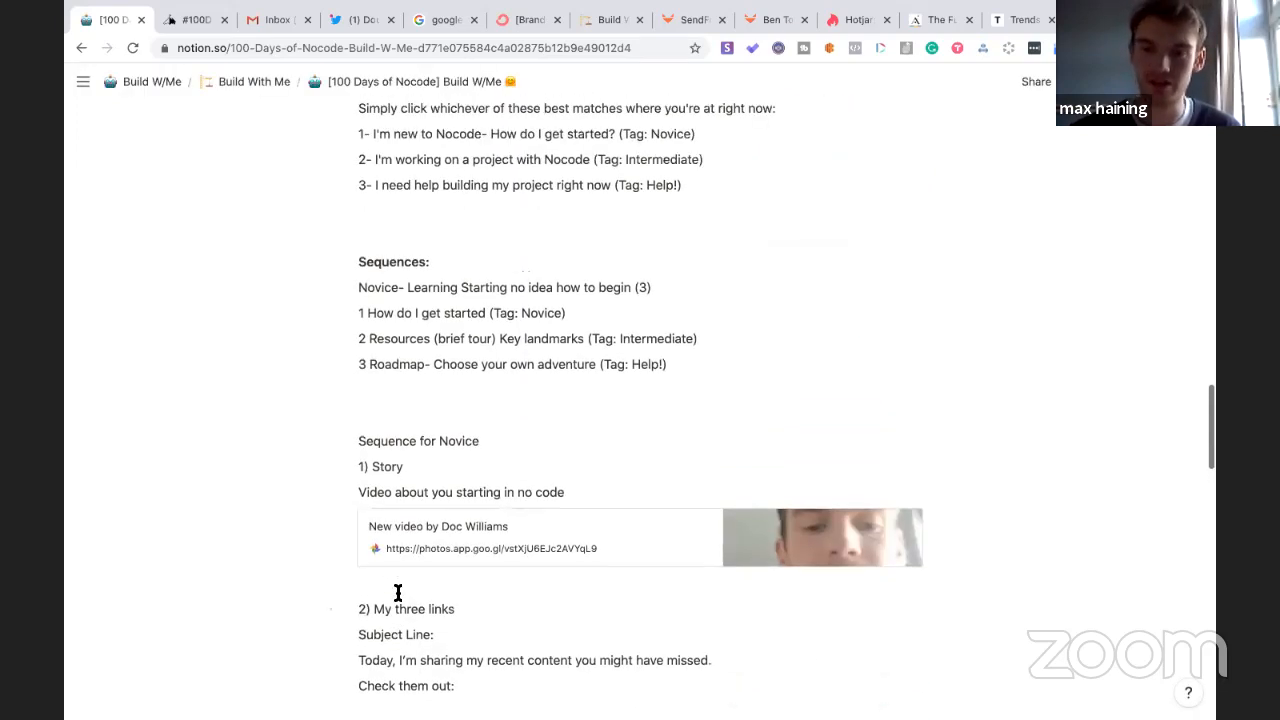
pyautogui.scroll(-10, 398, 593)
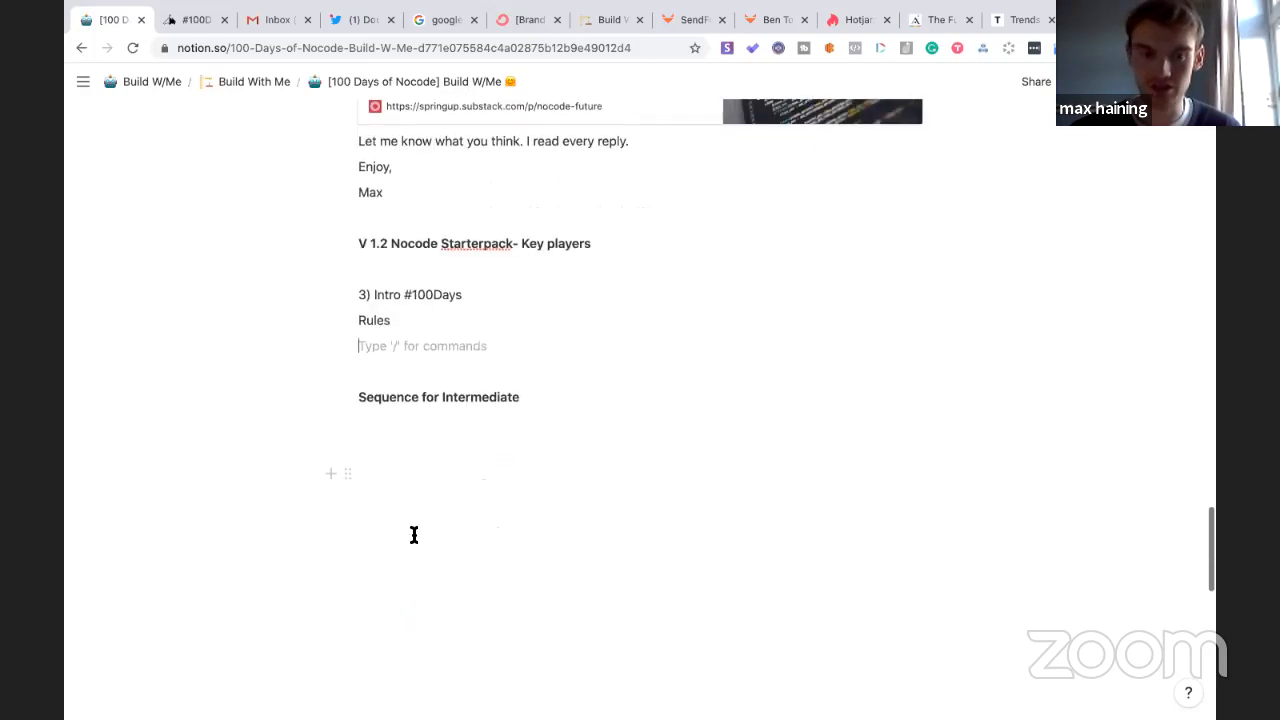
# - Add 'Community (?)' and 'Snapshot' lines under Rules
pyautogui.write('Filler')
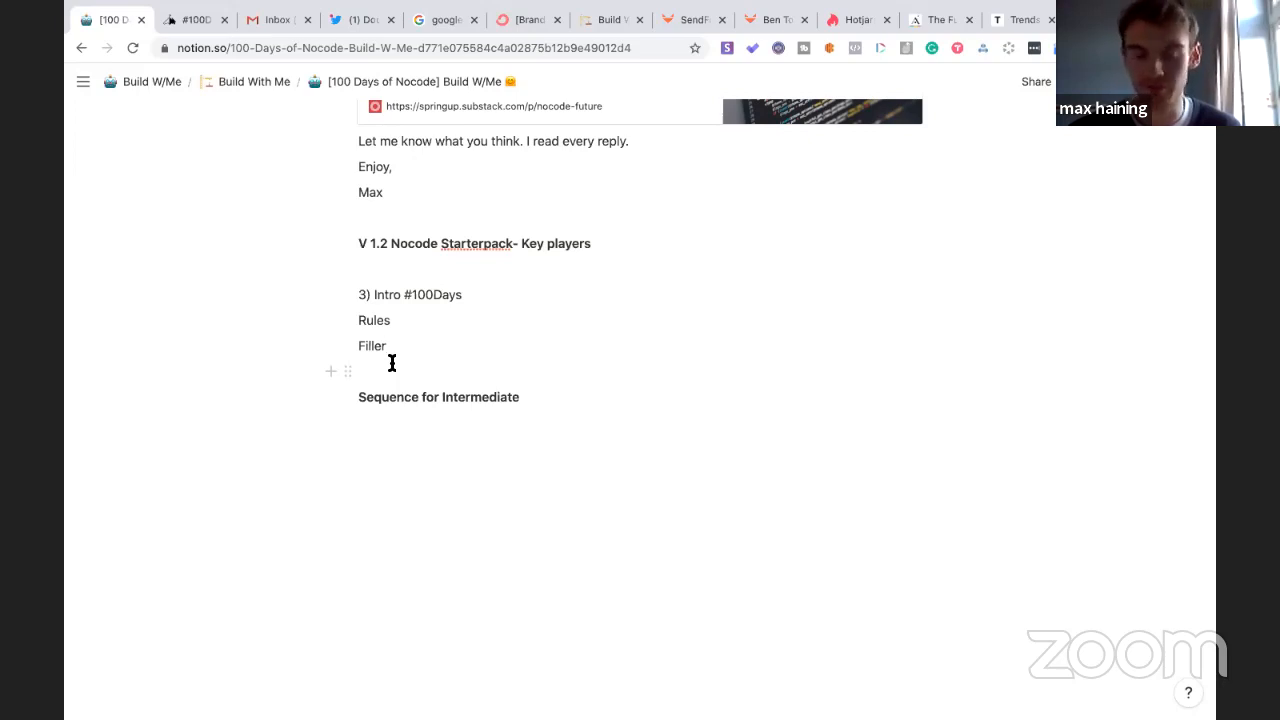
pyautogui.press('BackSpace')
pyautogui.press('BackSpace')
pyautogui.press('BackSpace')
pyautogui.press('BackSpace')
pyautogui.press('BackSpace')
pyautogui.press('BackSpace')
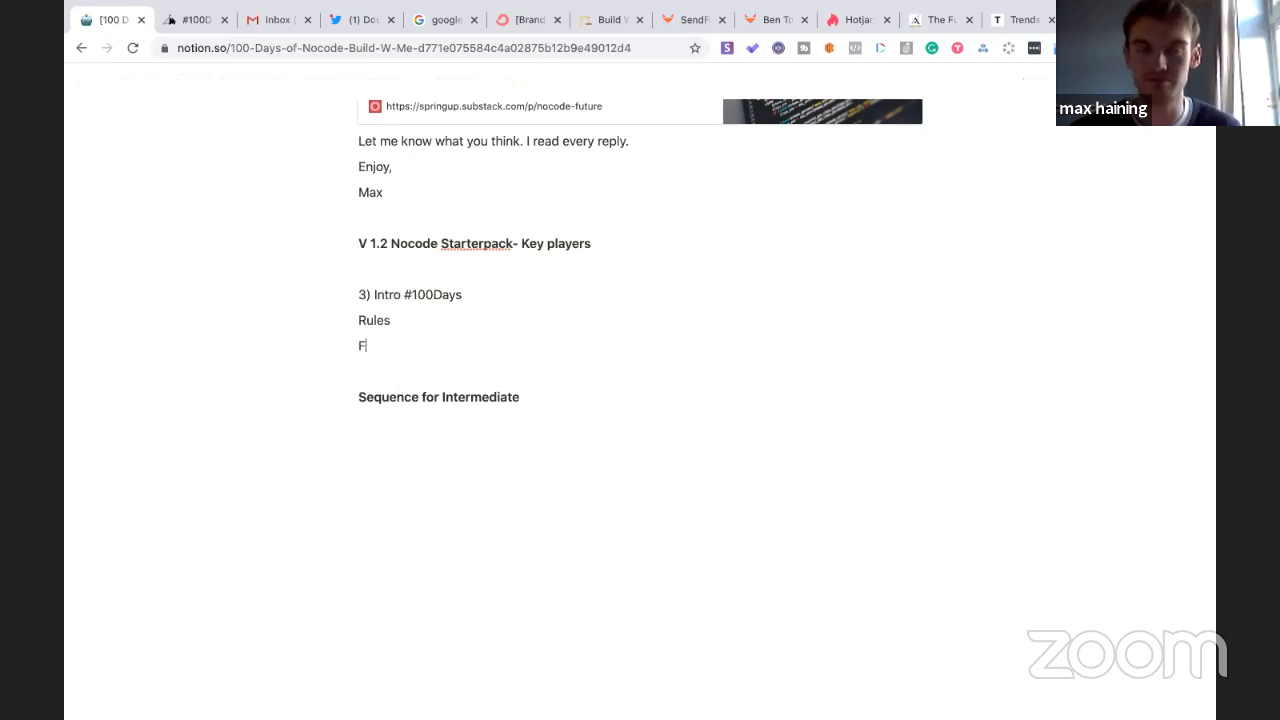
pyautogui.write('Community')
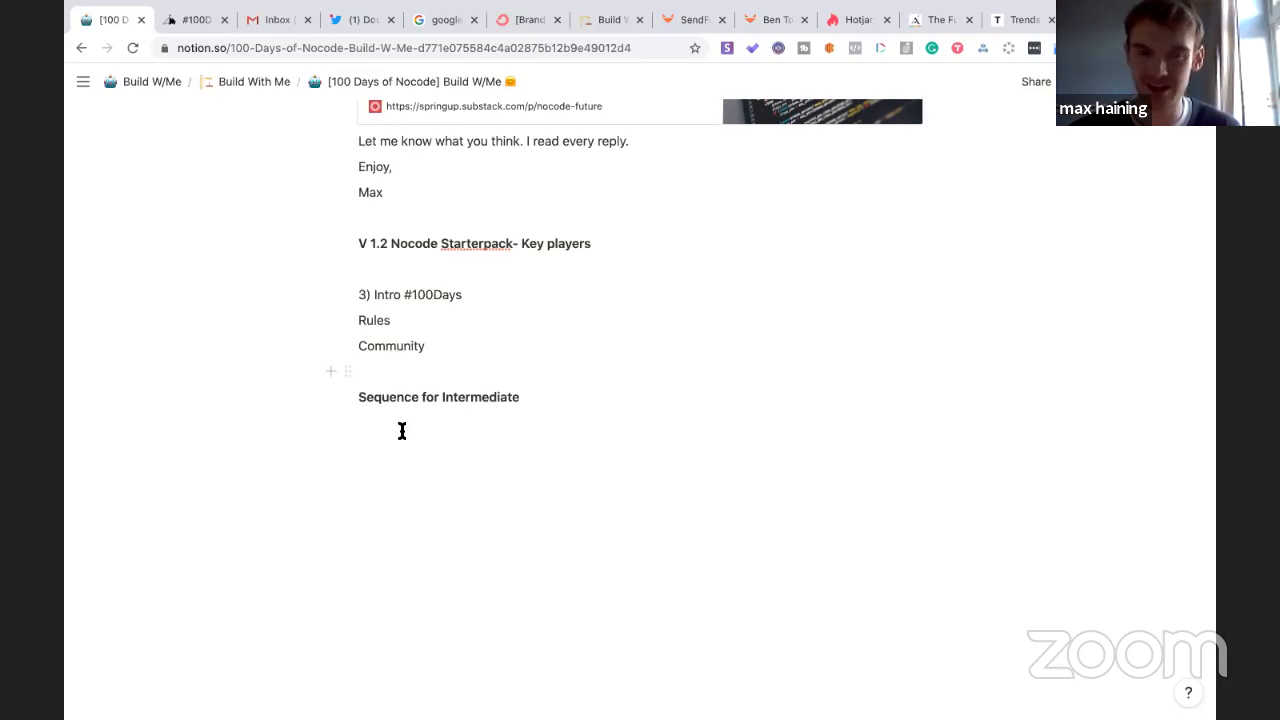
pyautogui.write('(?')
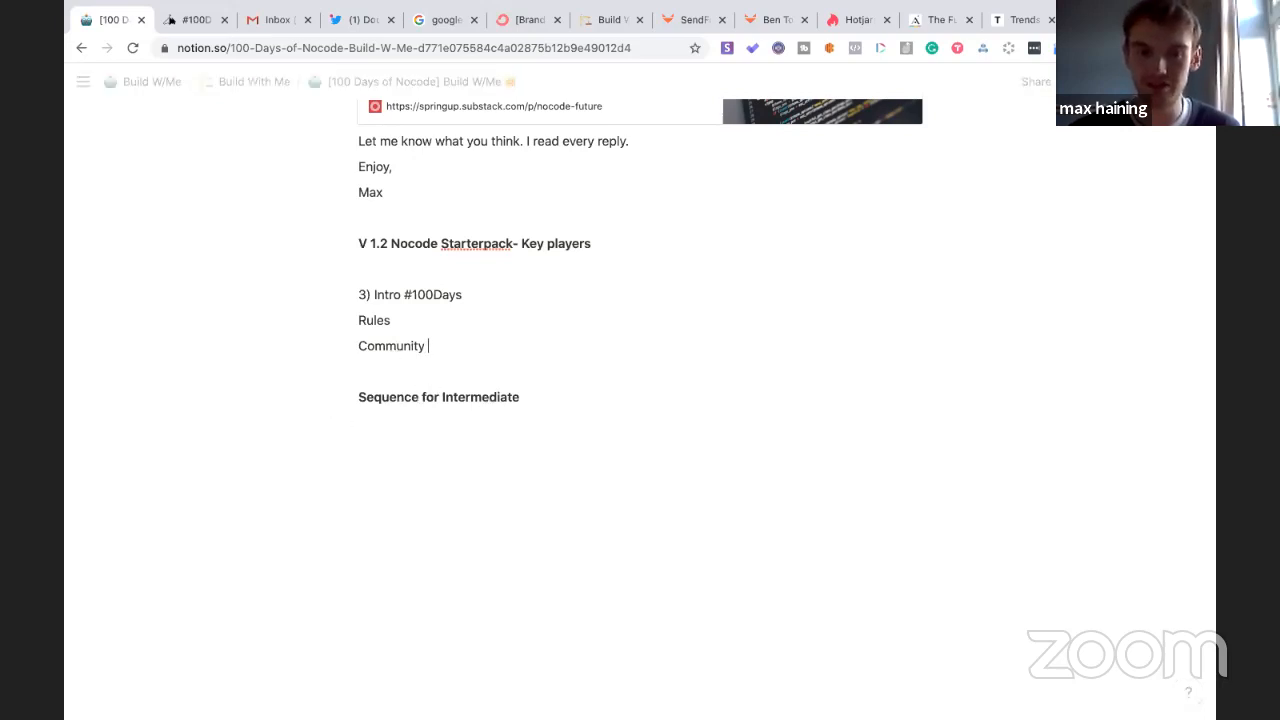
pyautogui.write(')')
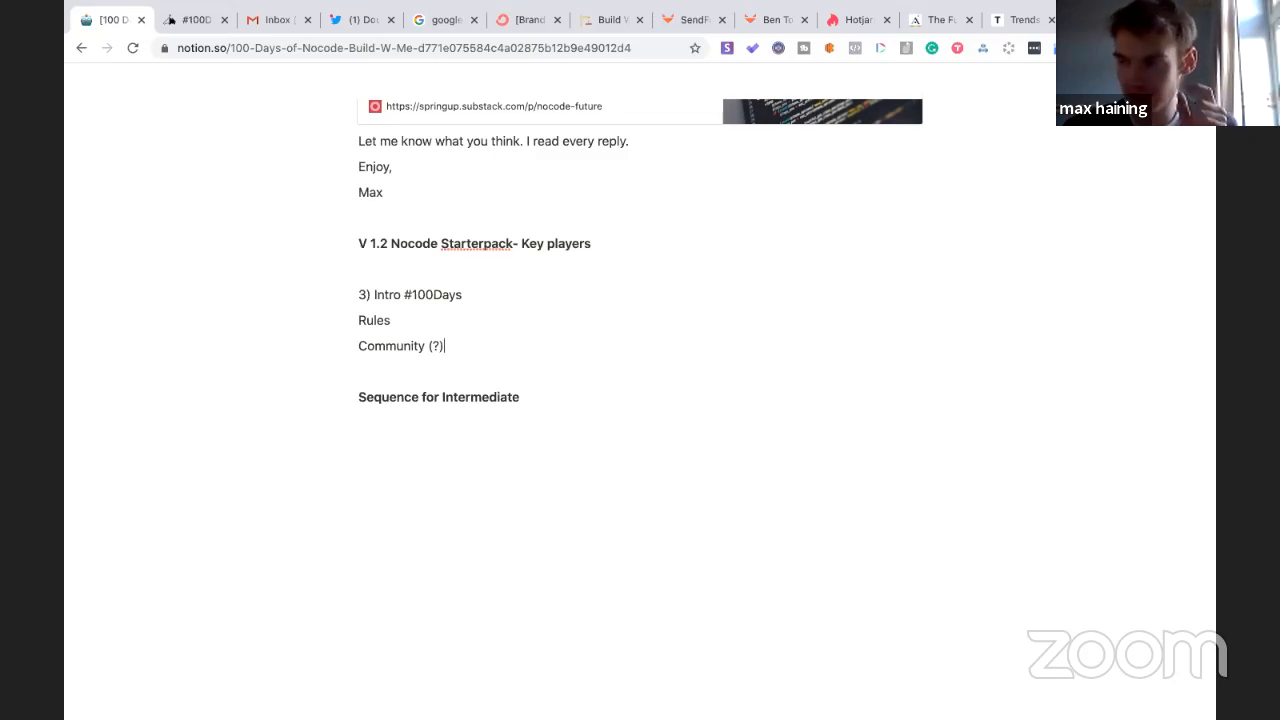
pyautogui.press('Return')
pyautogui.write('Snapshot')
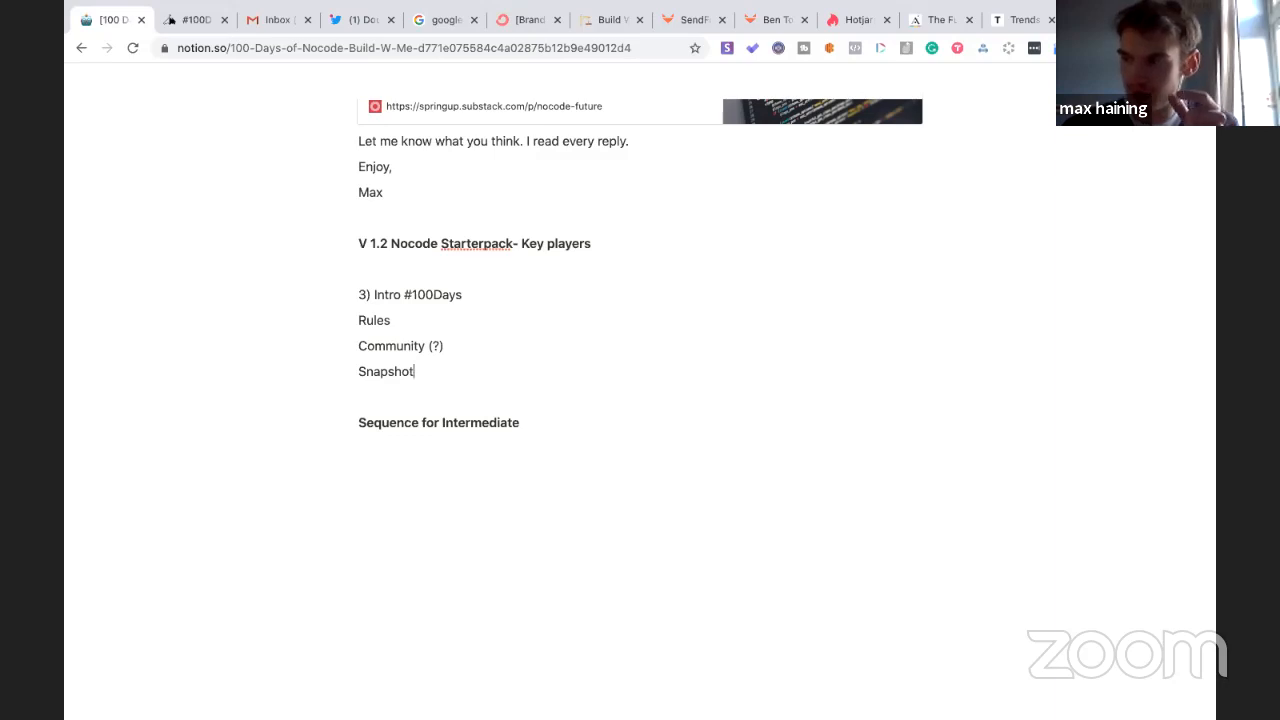
pyautogui.press('Return')
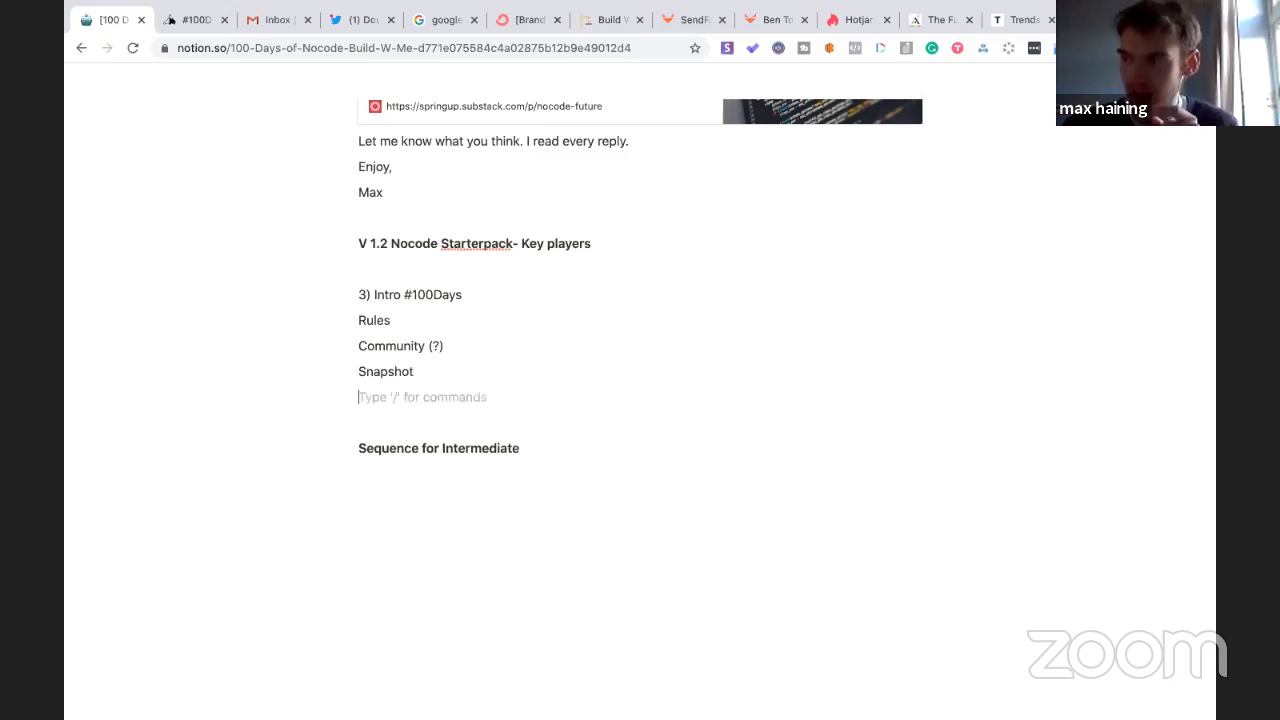
# - Start a fourth entry reading '4) Do you need help started?'
pyautogui.press('Return')
pyautogui.write('4)')
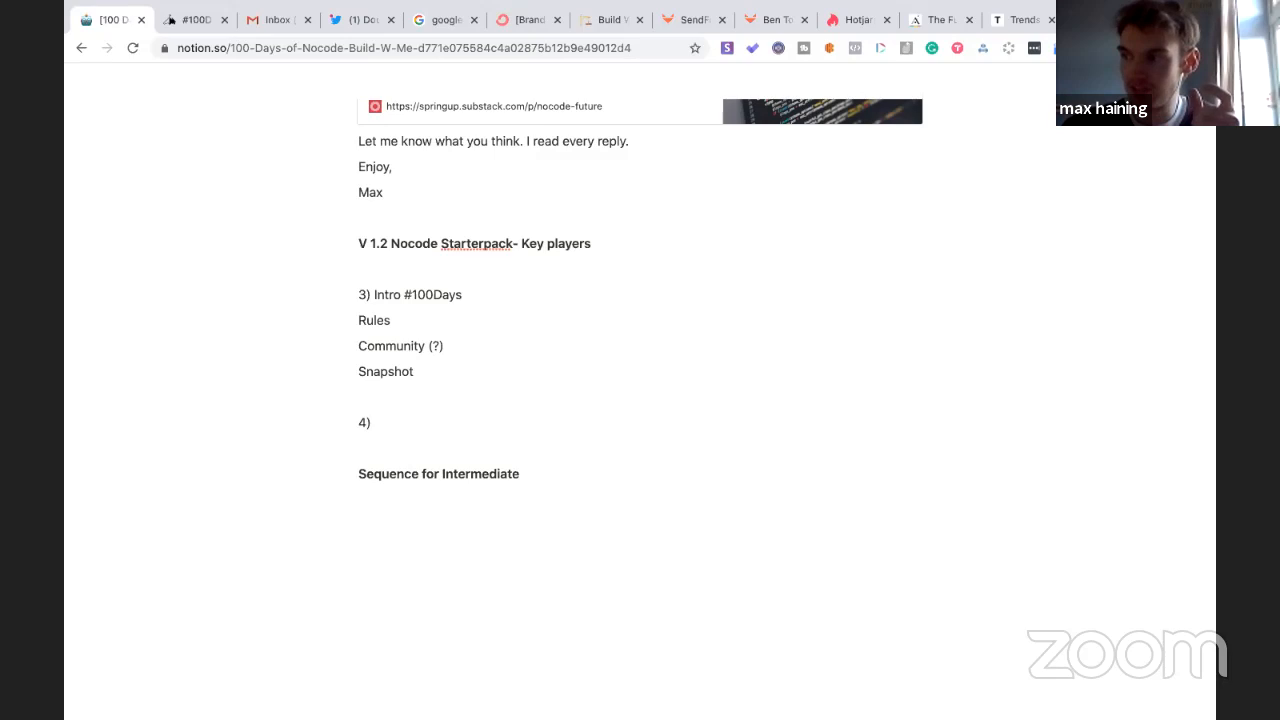
pyautogui.write(' #100Days')
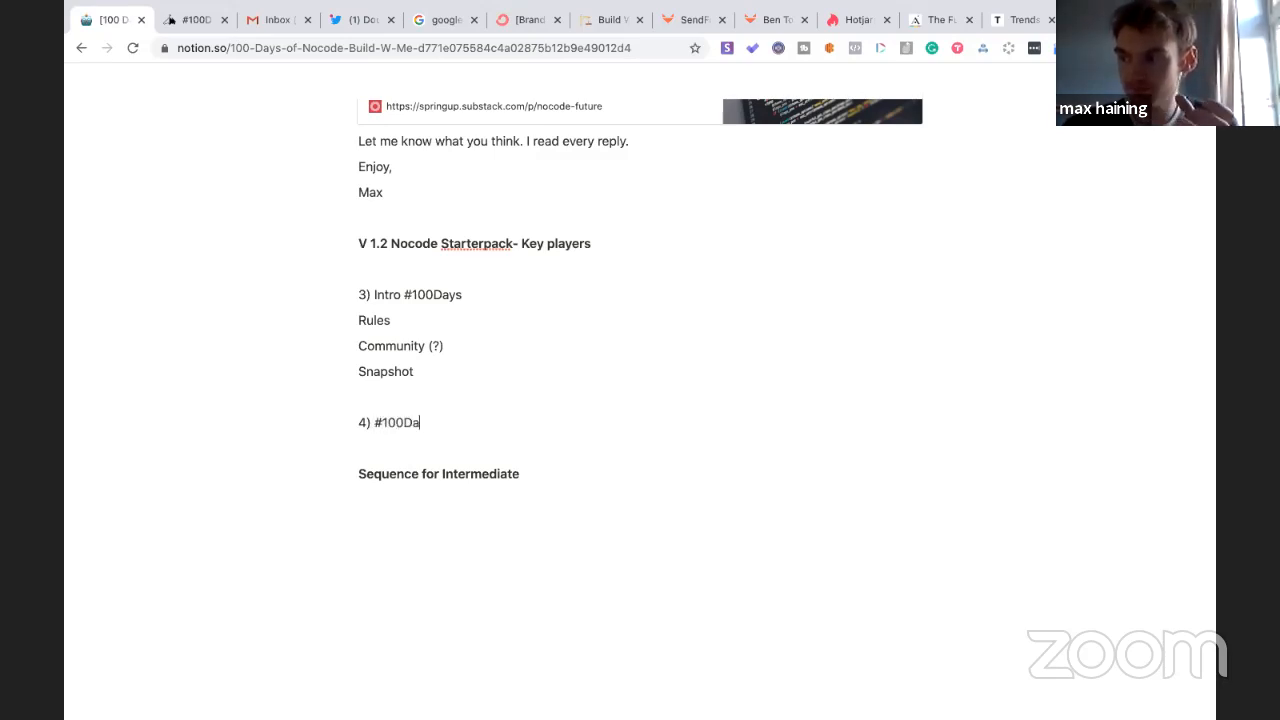
pyautogui.press('BackSpace')
pyautogui.press('BackSpace')
pyautogui.press('BackSpace')
pyautogui.press('BackSpace')
pyautogui.press('BackSpace')
pyautogui.press('BackSpace')
pyautogui.press('BackSpace')
pyautogui.press('BackSpace')
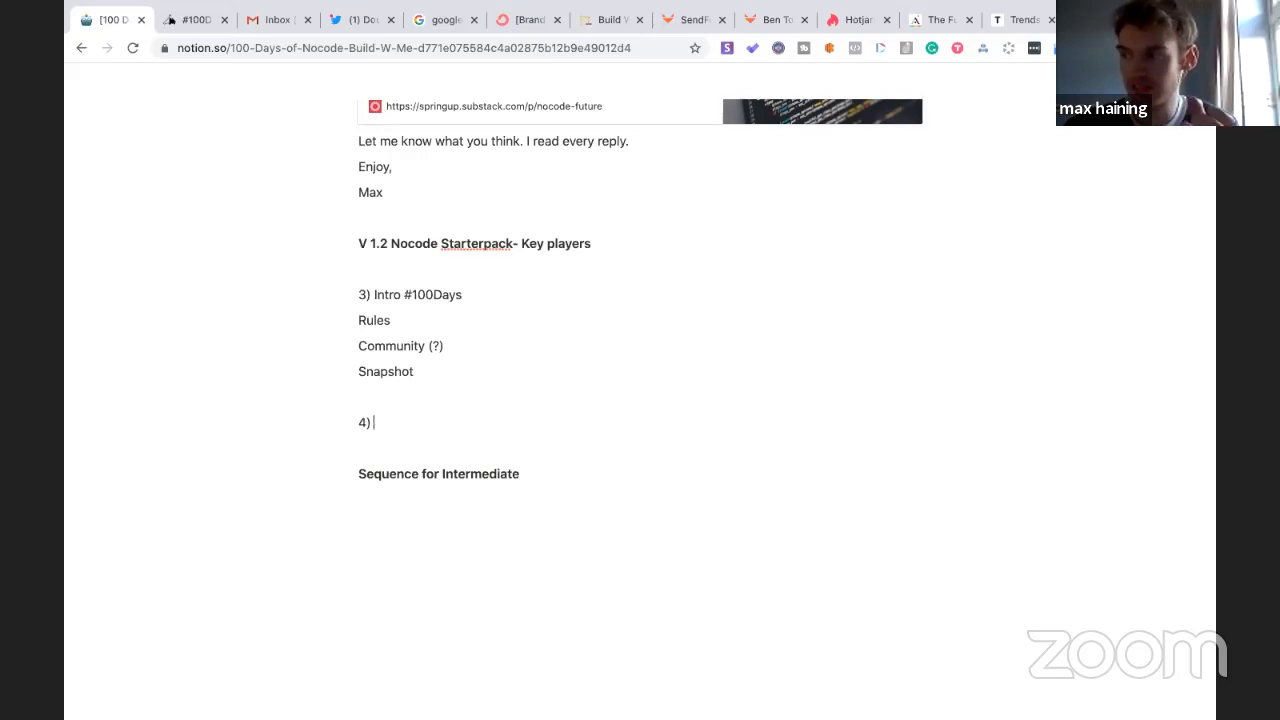
pyautogui.write('Do you need ')
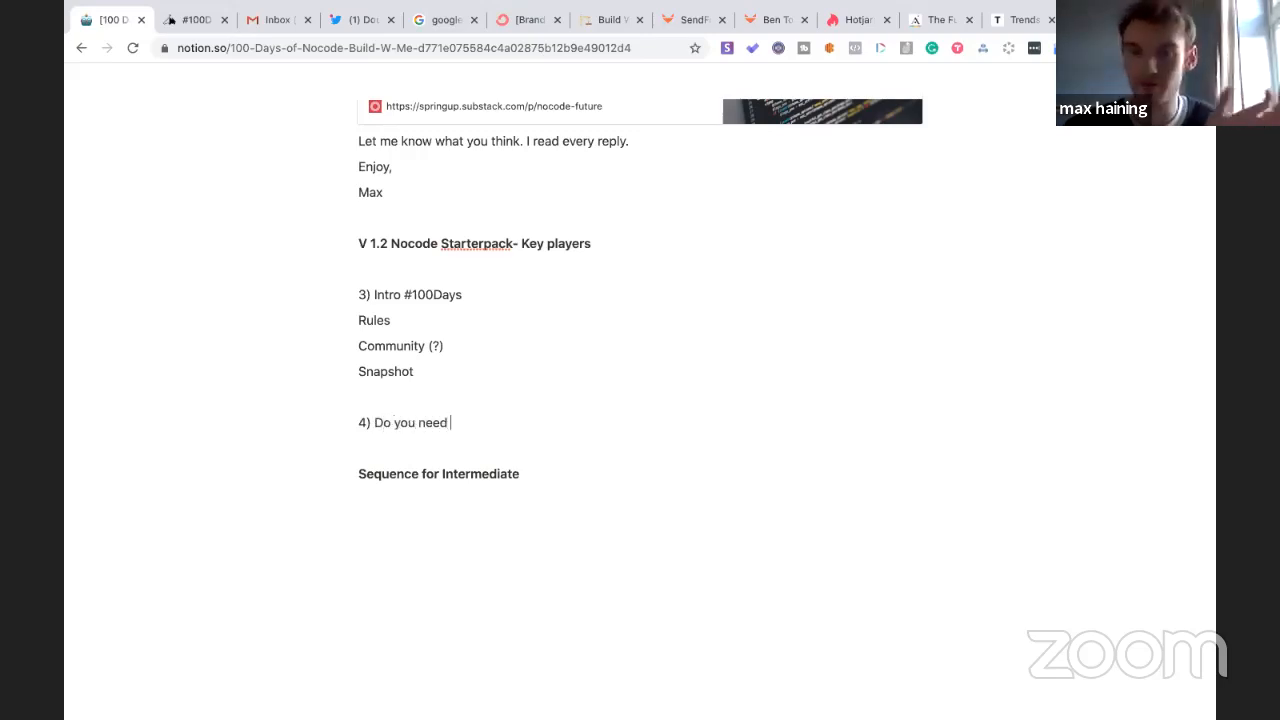
pyautogui.write('help started')
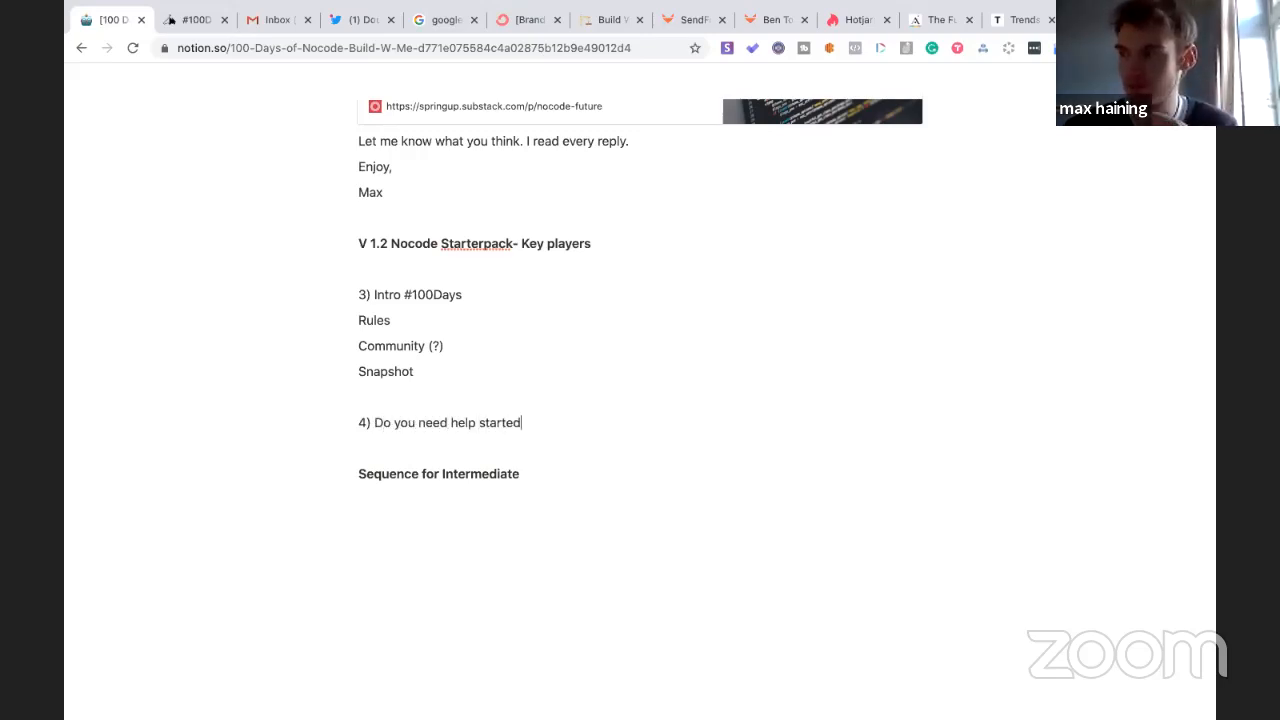
pyautogui.write('?')
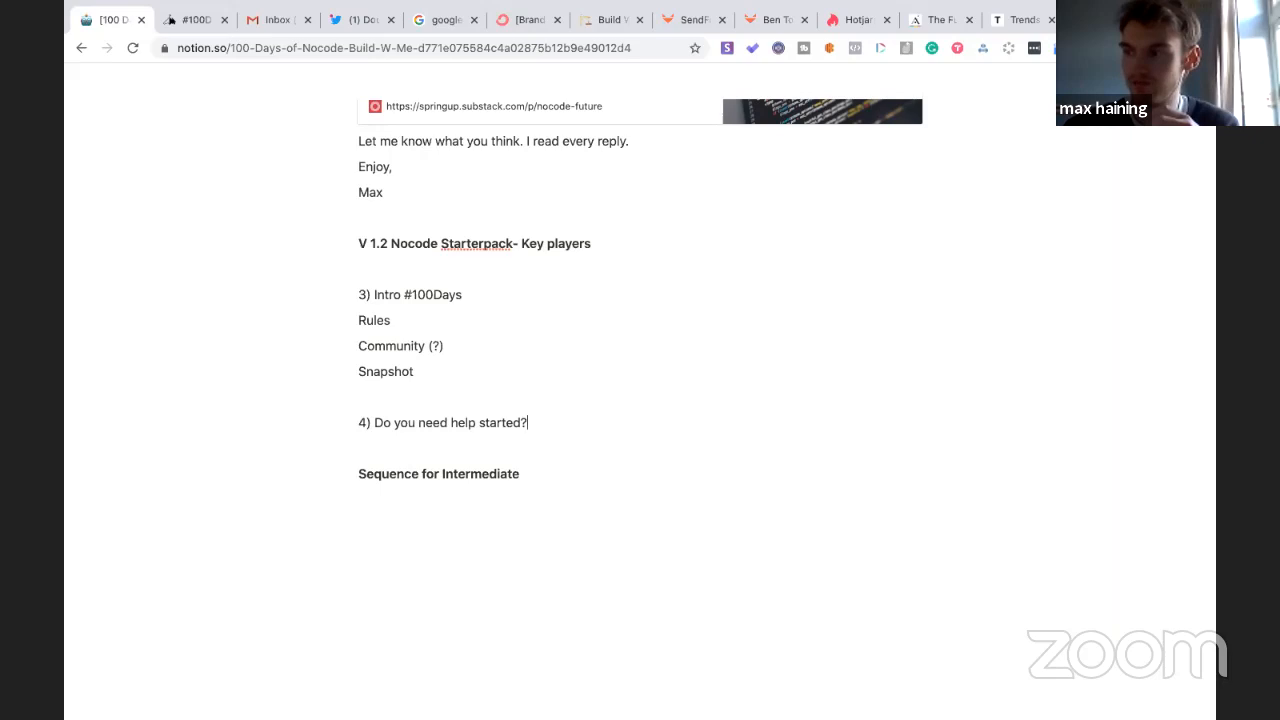
pyautogui.scroll(1, 640, 300)
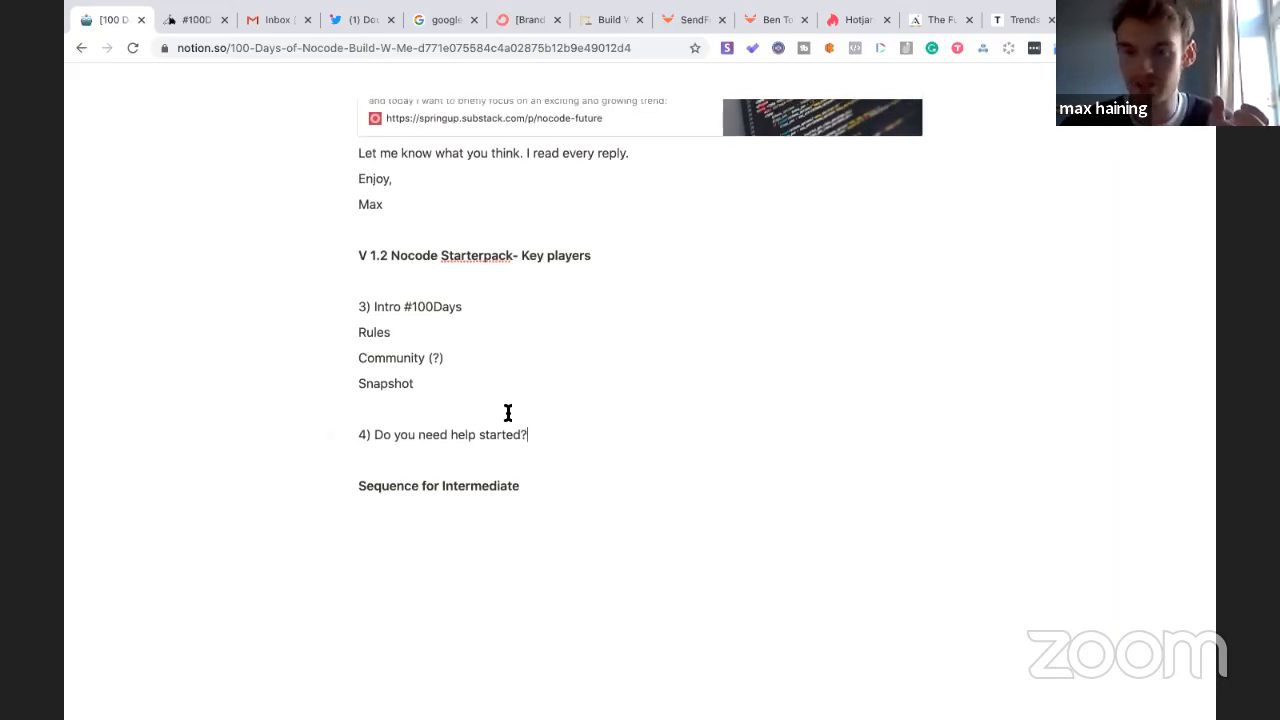
# - Paste a copy of the '4) Do you need help started?' line further down the page
pyautogui.moveTo(546, 437); pyautogui.dragTo(358, 439)
pyautogui.hotkey('ctrl', 'c')
pyautogui.click(402, 563)
pyautogui.hotkey('ctrl', 'v')
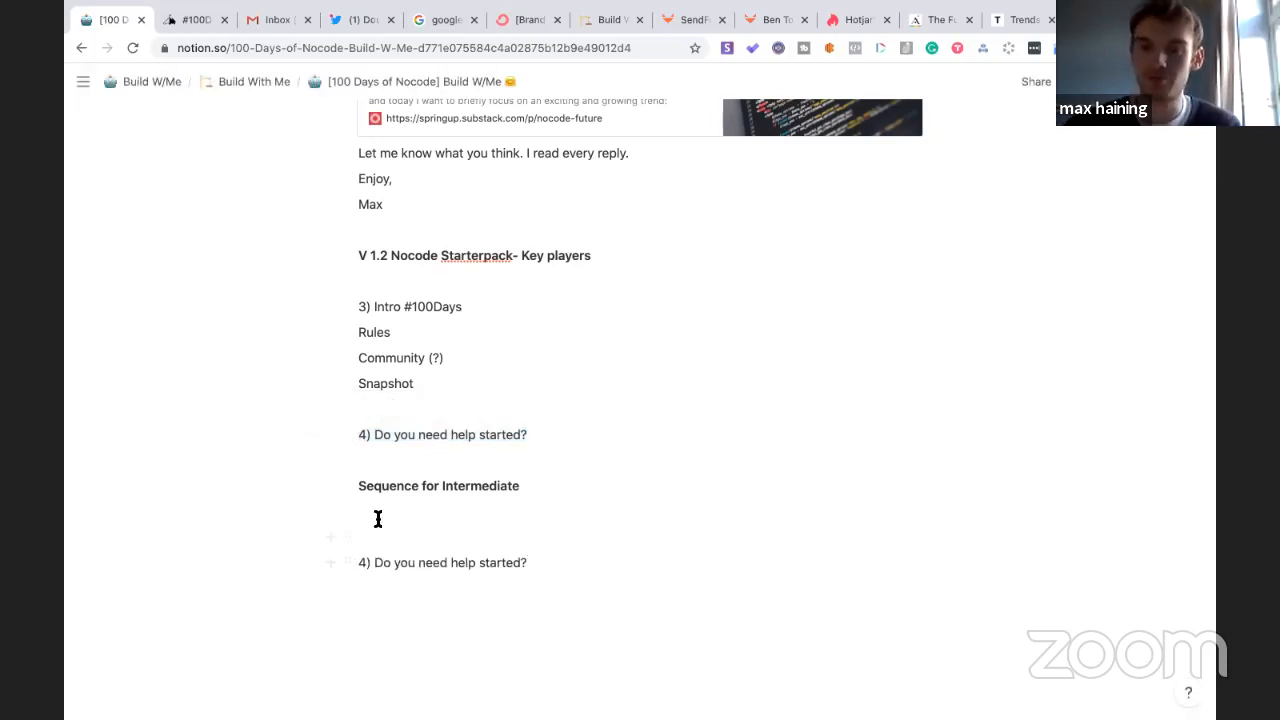
pyautogui.scroll(5, 380, 527)
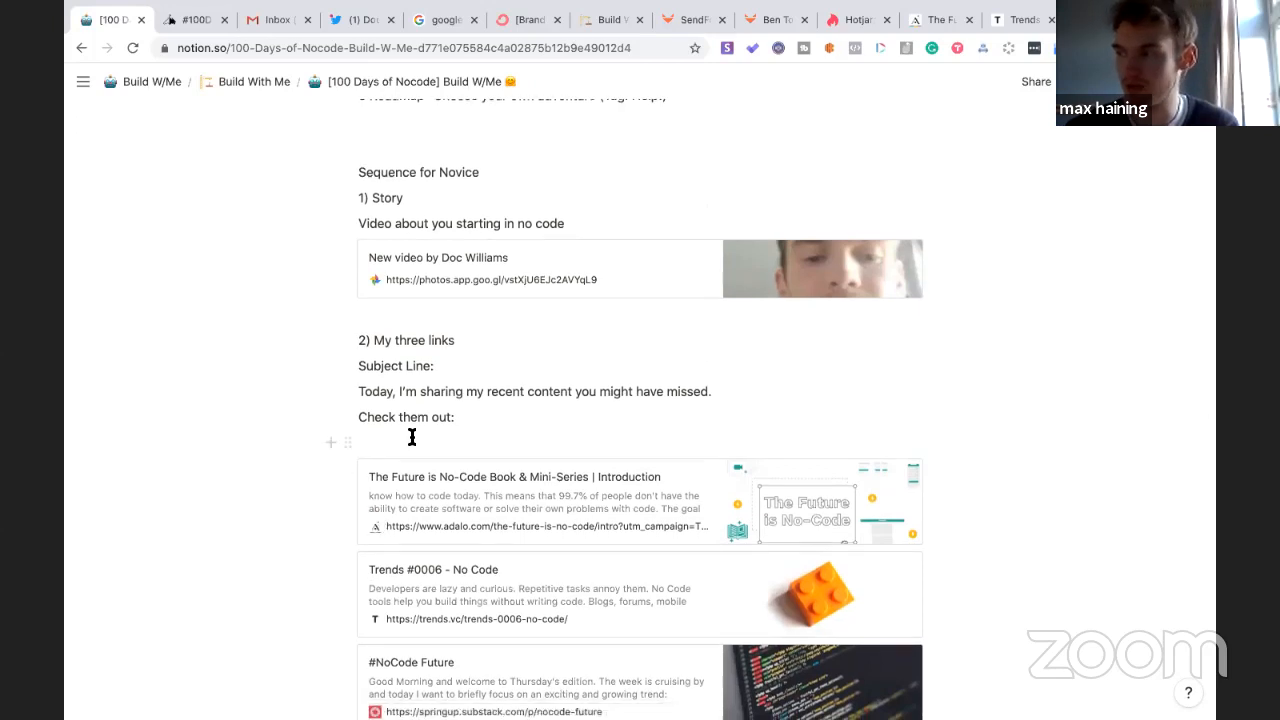
pyautogui.scroll(2, 412, 437)
pyautogui.scroll(2, 412, 437)
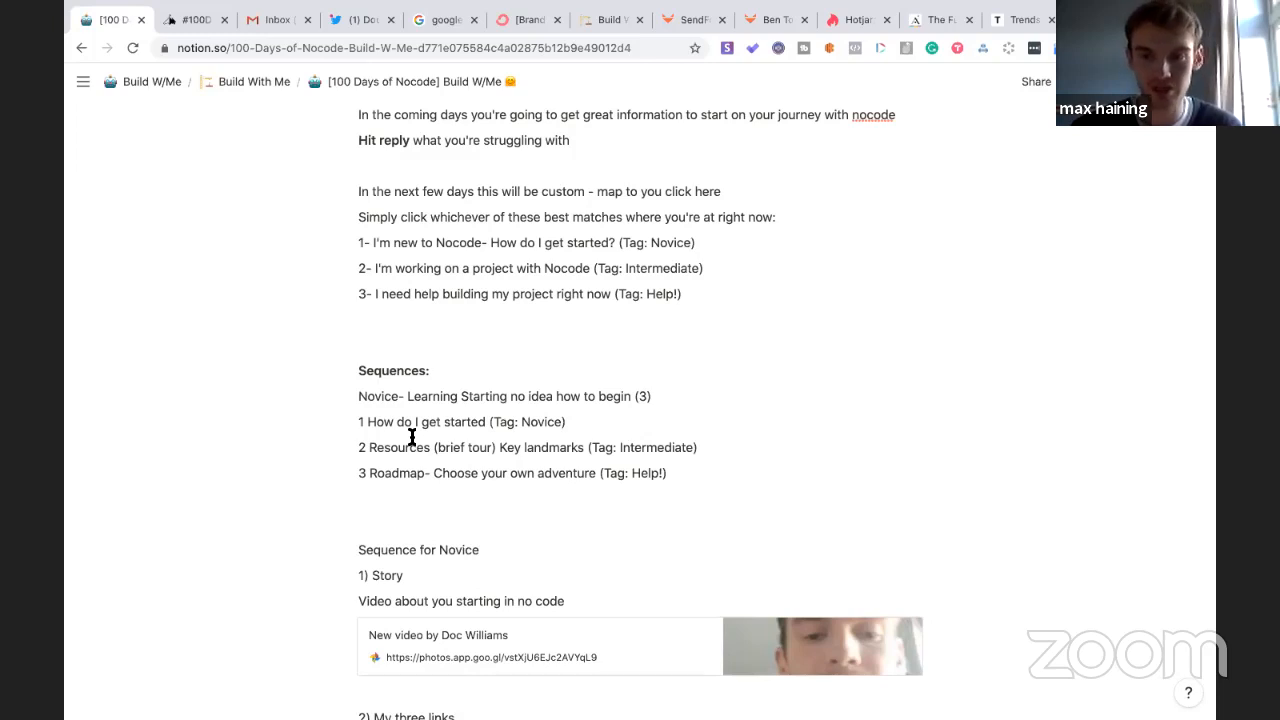
pyautogui.scroll(-15, 412, 437)
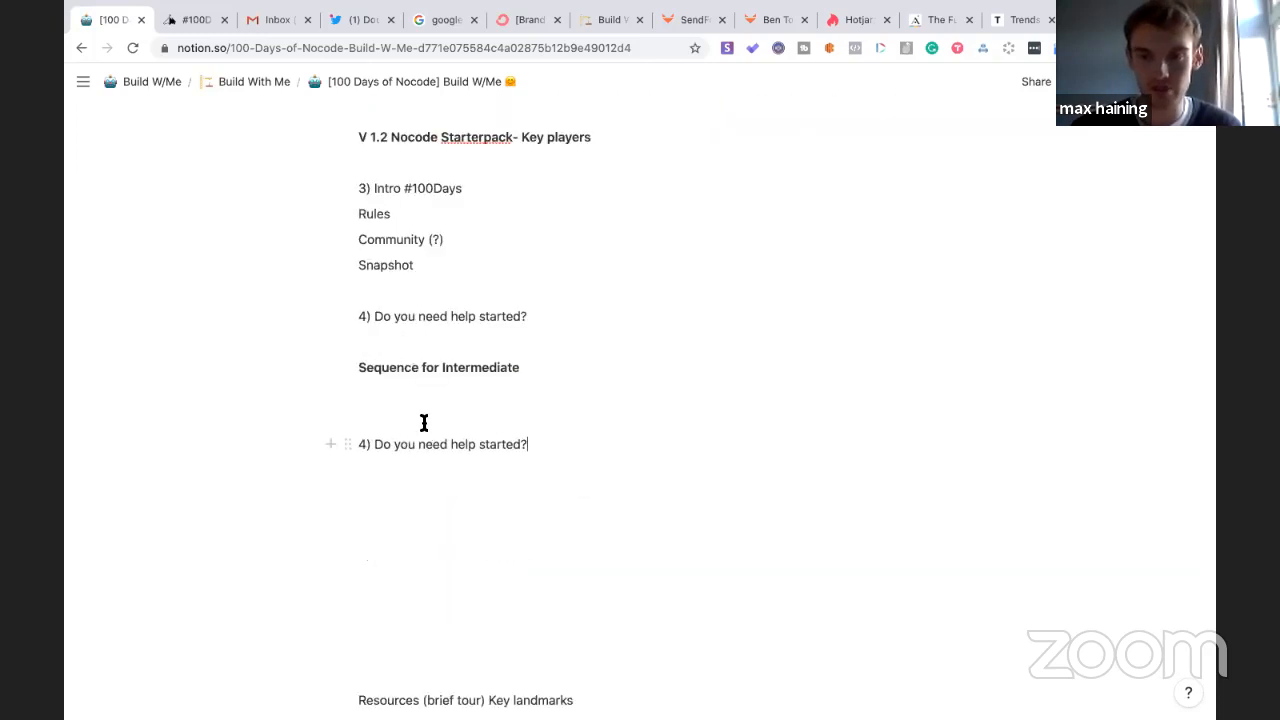
# - List '1-1 Consulting' and 'Support' on separate lines under the first help-started item
pyautogui.click(556, 322)
pyautogui.write('- 10')
pyautogui.press('BackSpace')
pyautogui.write('-1 Consulting')
pyautogui.click(537, 316)
pyautogui.press('Return')
pyautogui.press('Down')
pyautogui.write('Support')
pyautogui.press('Return')
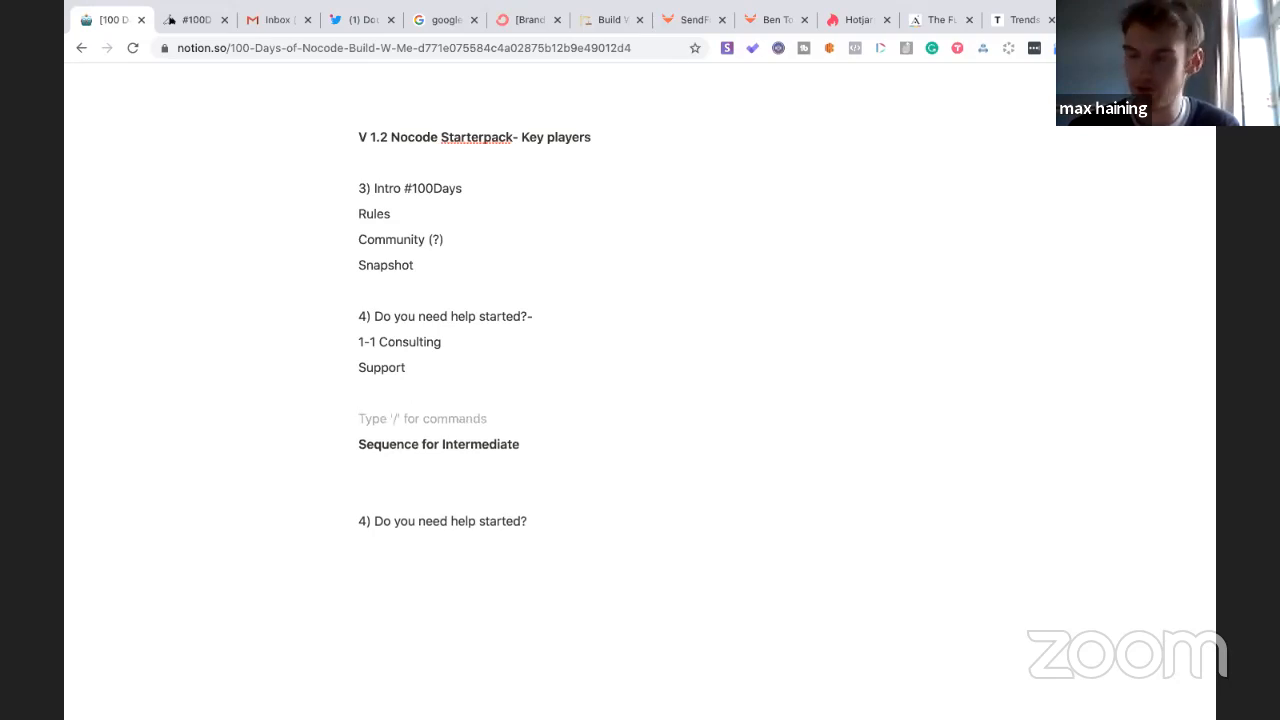
# - Add a '5) Membership' entry with 'hit reply' lines above and below it
pyautogui.write('5) Membership')
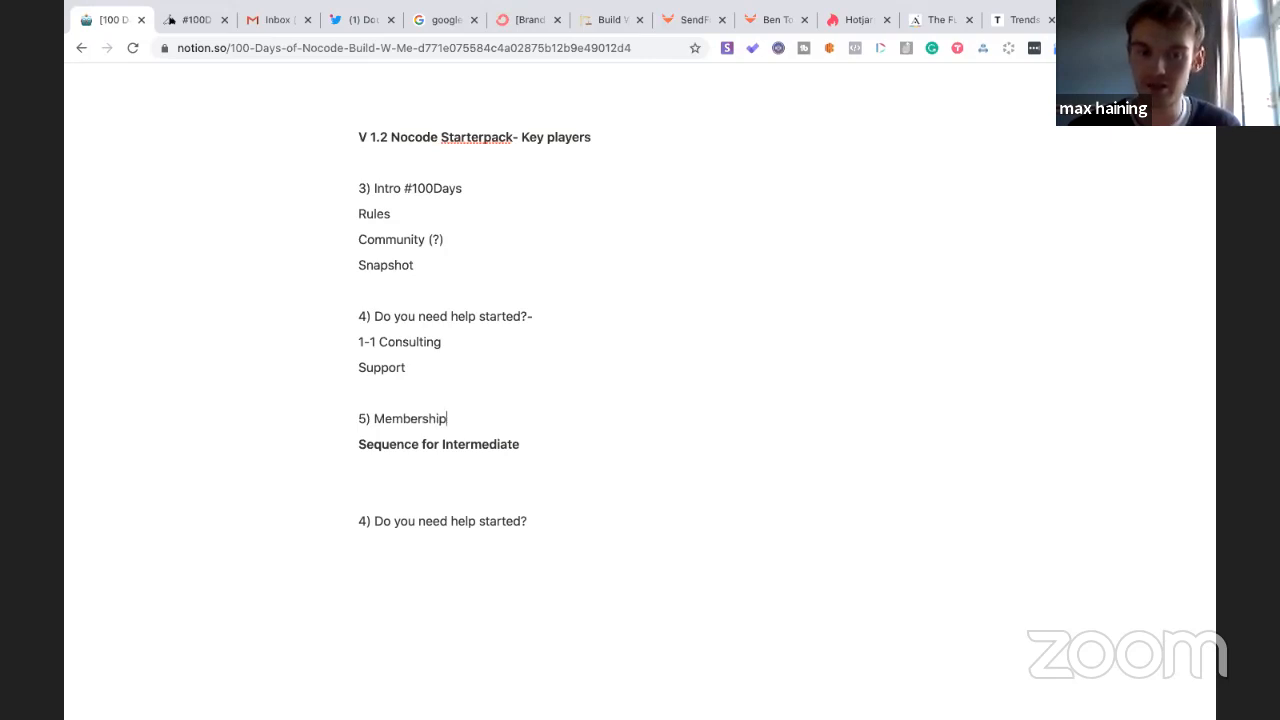
pyautogui.press('Return')
pyautogui.click(383, 392)
pyautogui.write('hit reply')
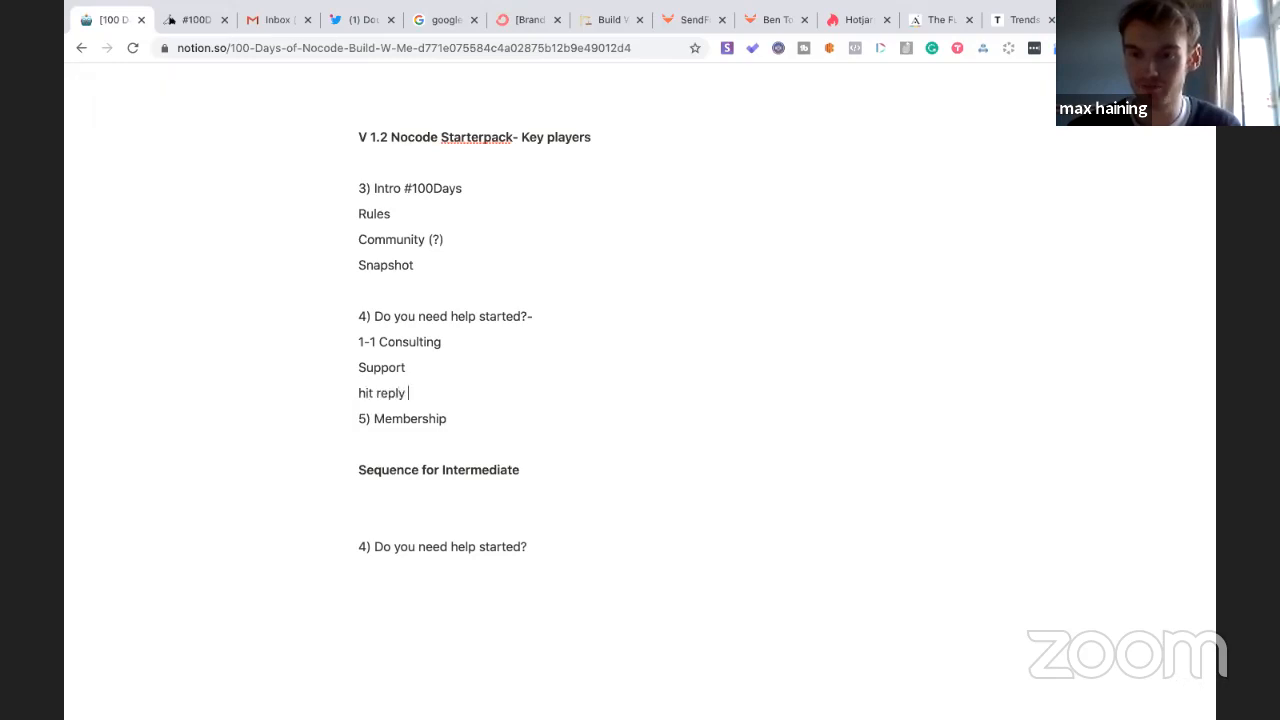
pyautogui.click(369, 442)
pyautogui.write('hit reply')
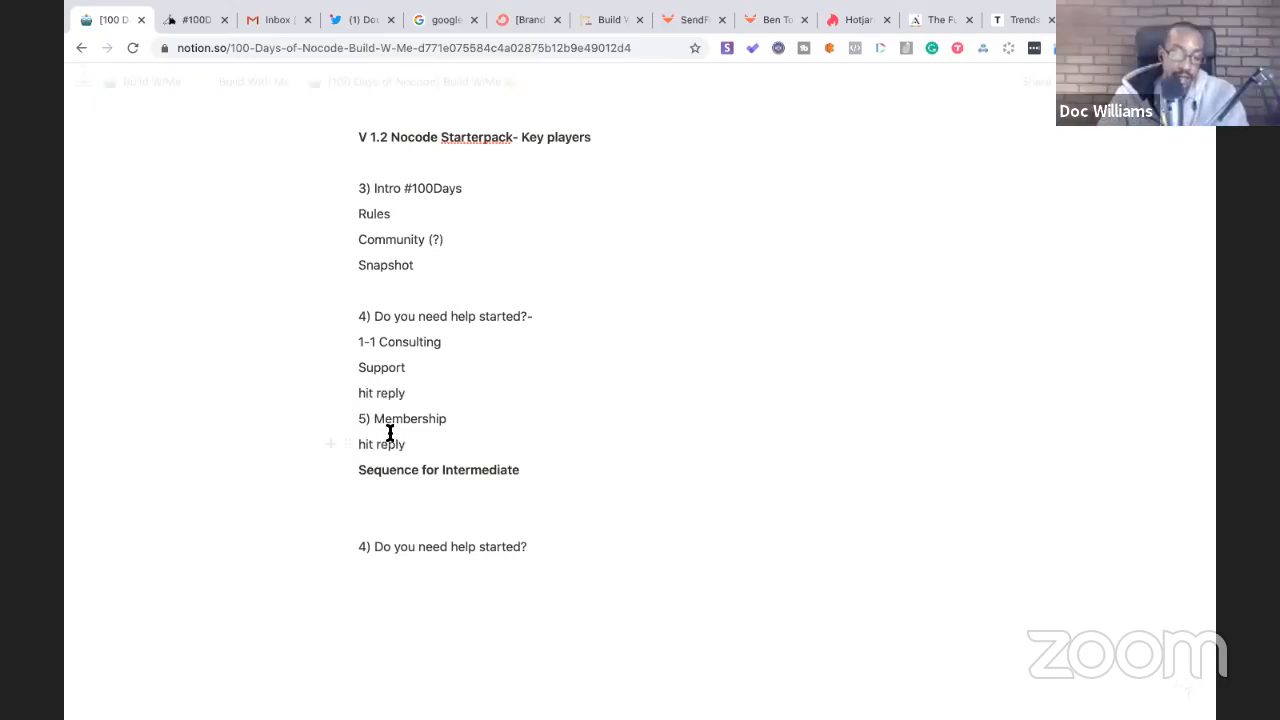
# - Insert blank lines after 5) Membership, Support and hit reply to space out the entries
pyautogui.click(444, 424)
pyautogui.press('Return')
pyautogui.click(411, 371)
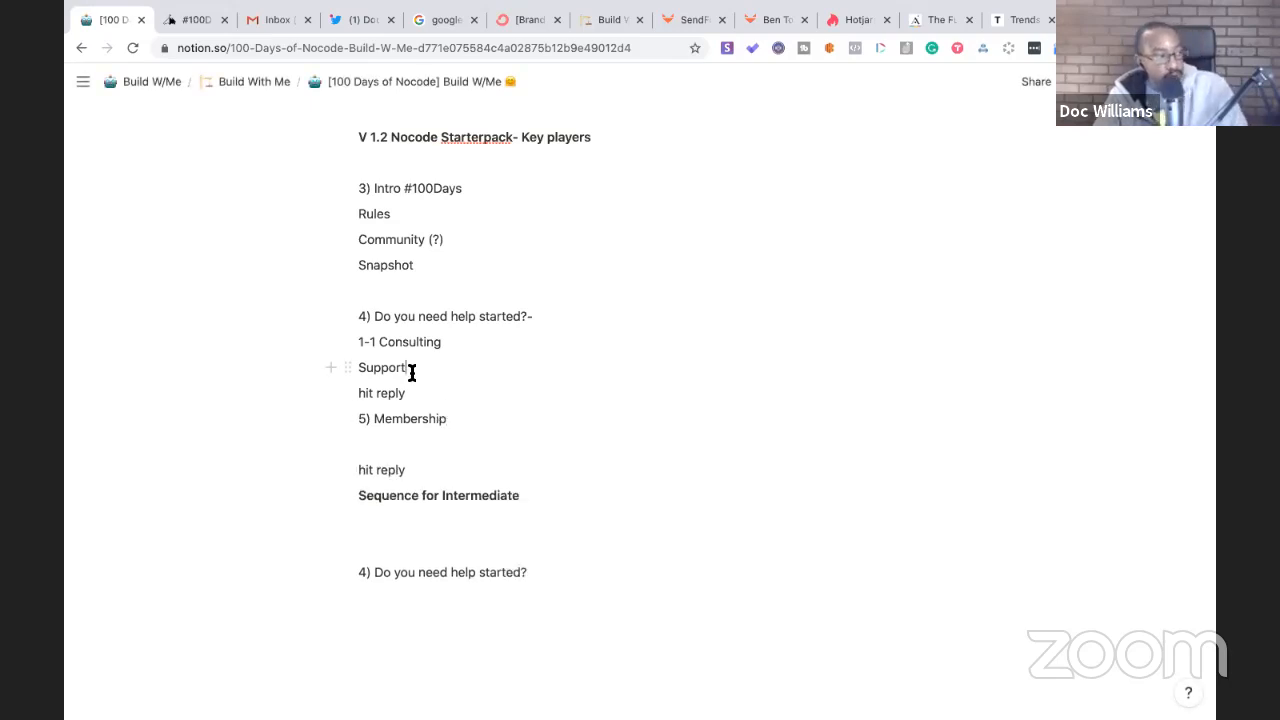
pyautogui.press('Return')
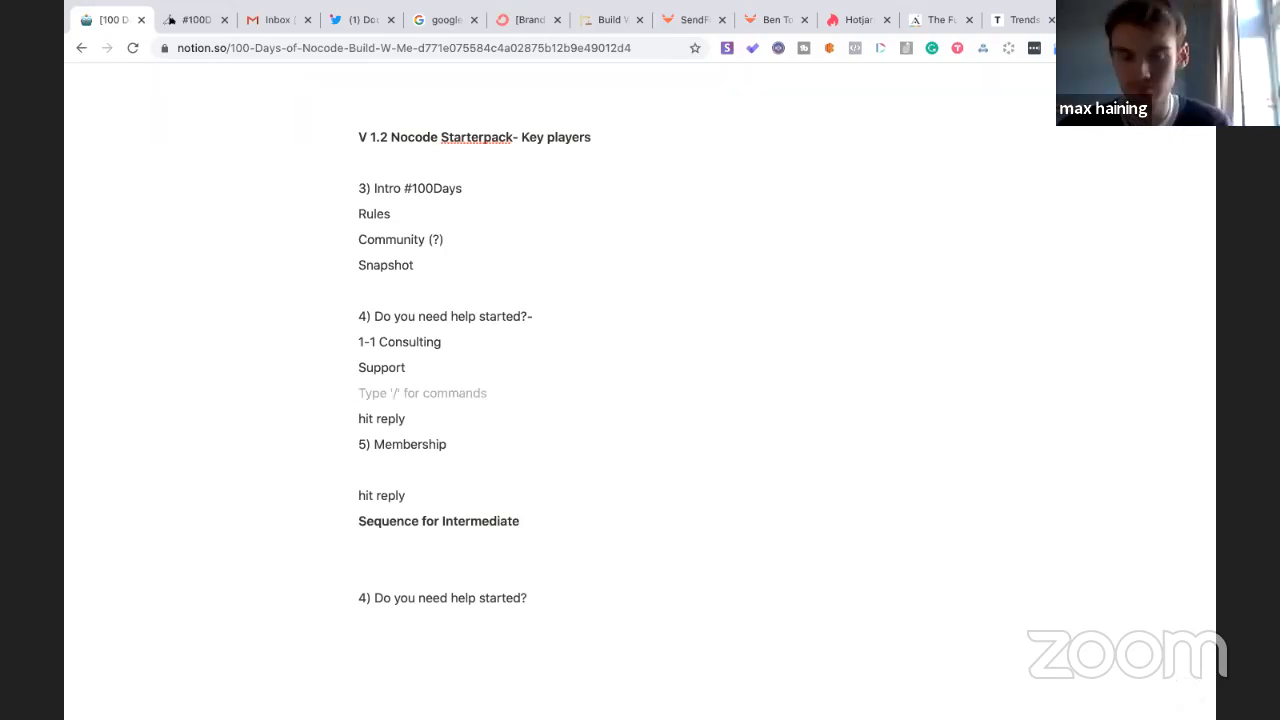
pyautogui.click(376, 472)
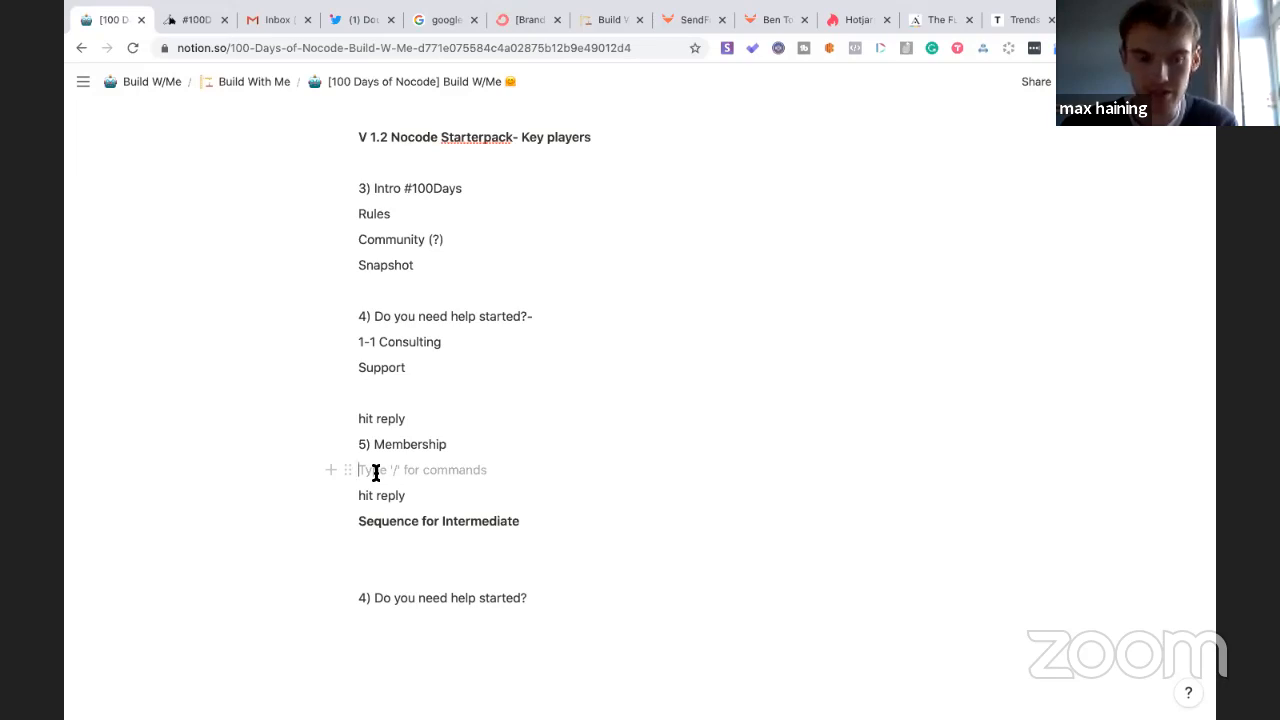
pyautogui.click(408, 418)
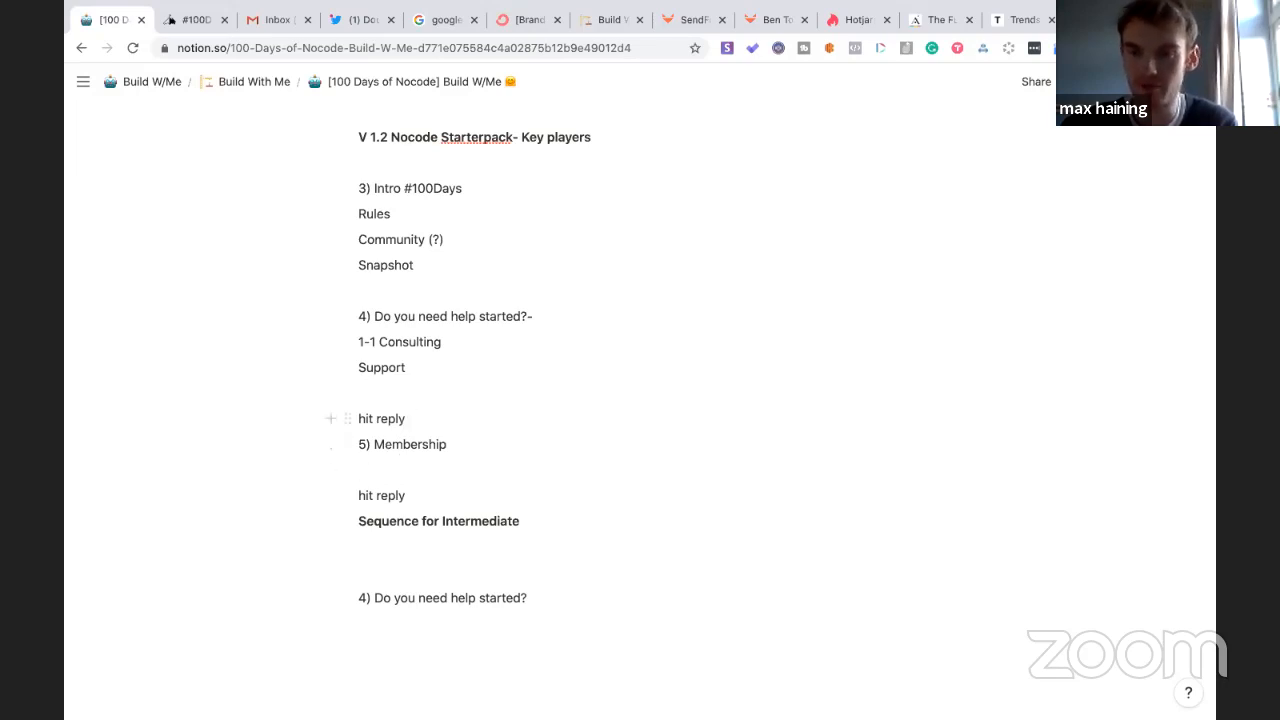
pyautogui.press('Return')
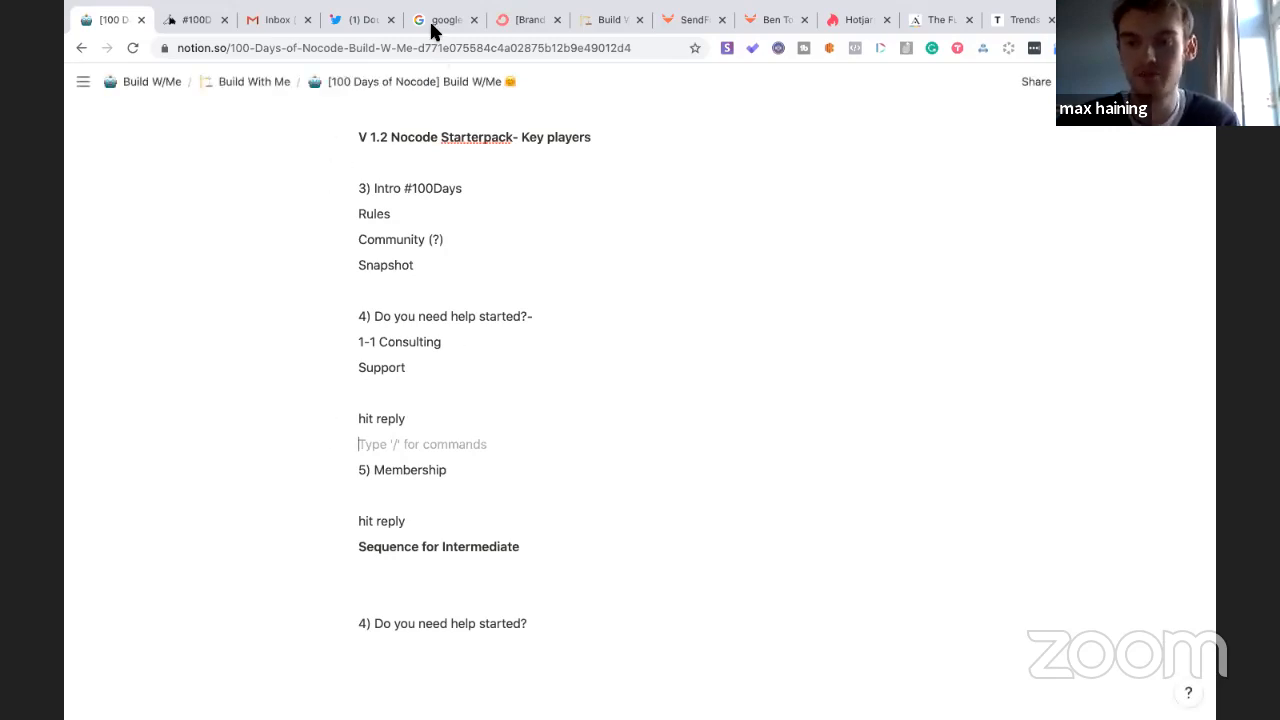
pyautogui.click(432, 26)
pyautogui.click(114, 24)
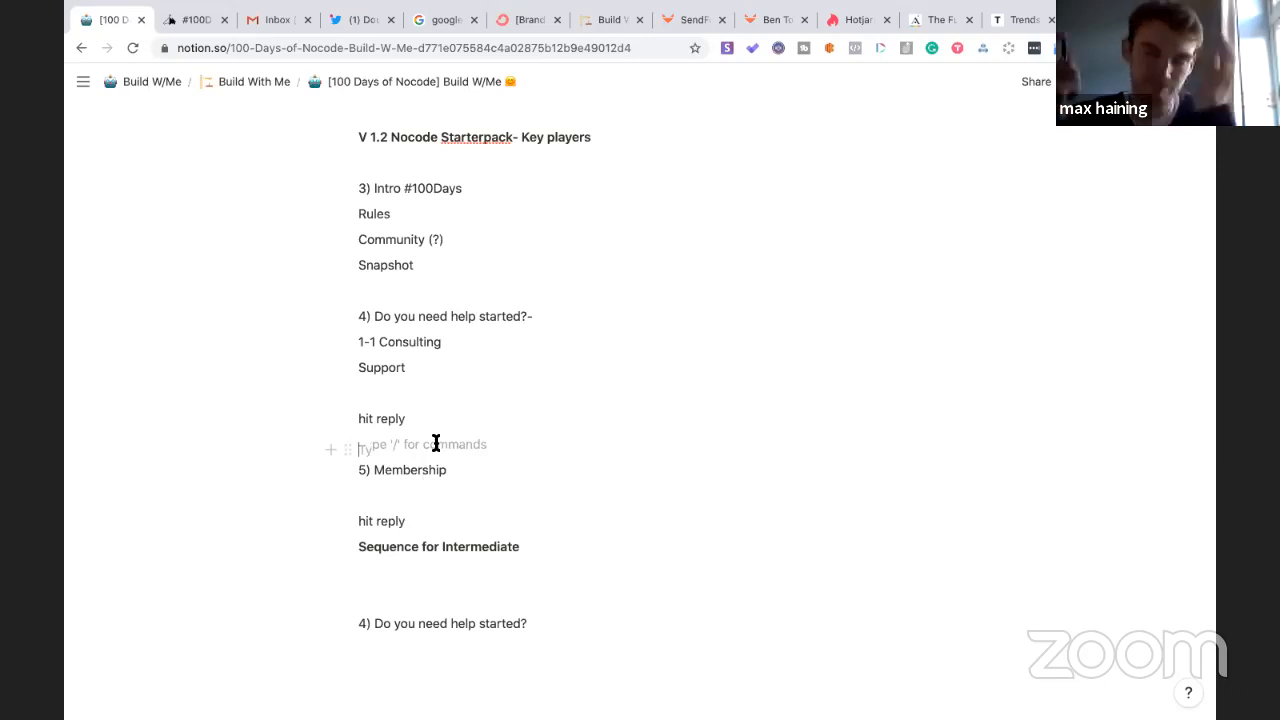
pyautogui.scroll(2, 436, 443)
pyautogui.scroll(-3, 436, 443)
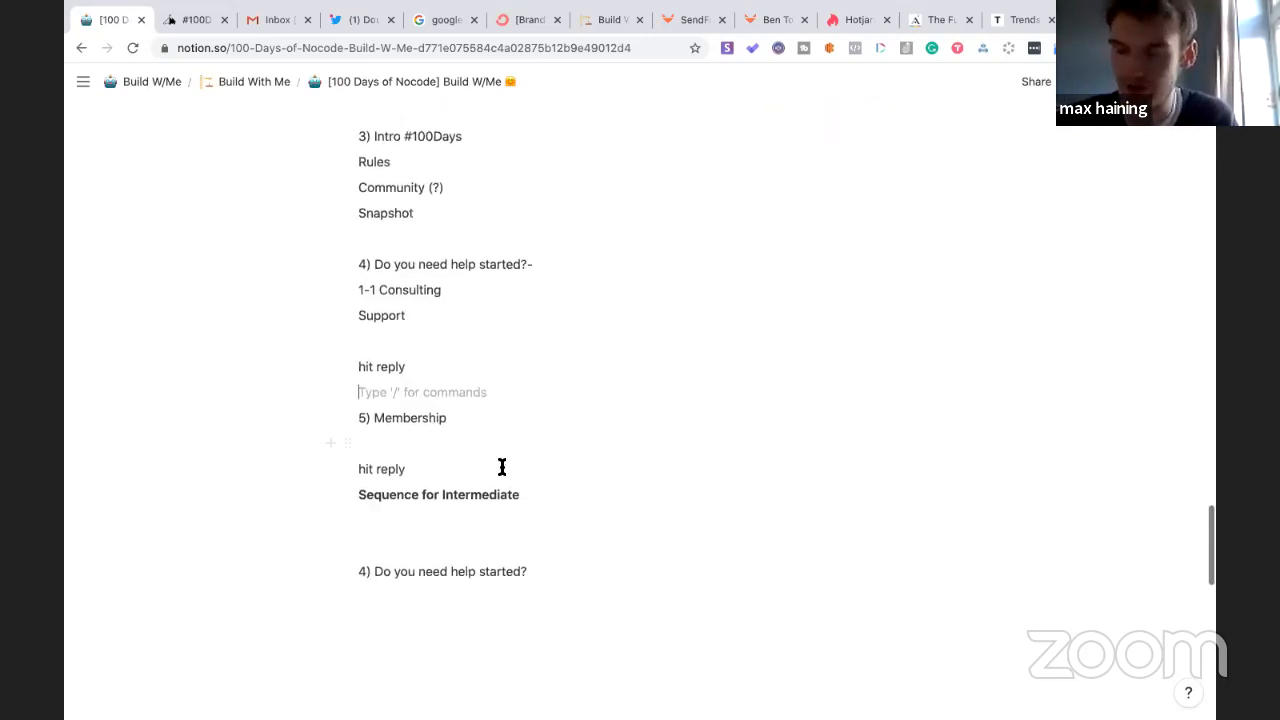
# - Select the words 'Sequence for' in the bold Sequence for Intermediate heading
pyautogui.moveTo(440, 494); pyautogui.dragTo(360, 495)
pyautogui.hotkey('ctrl', 'c')
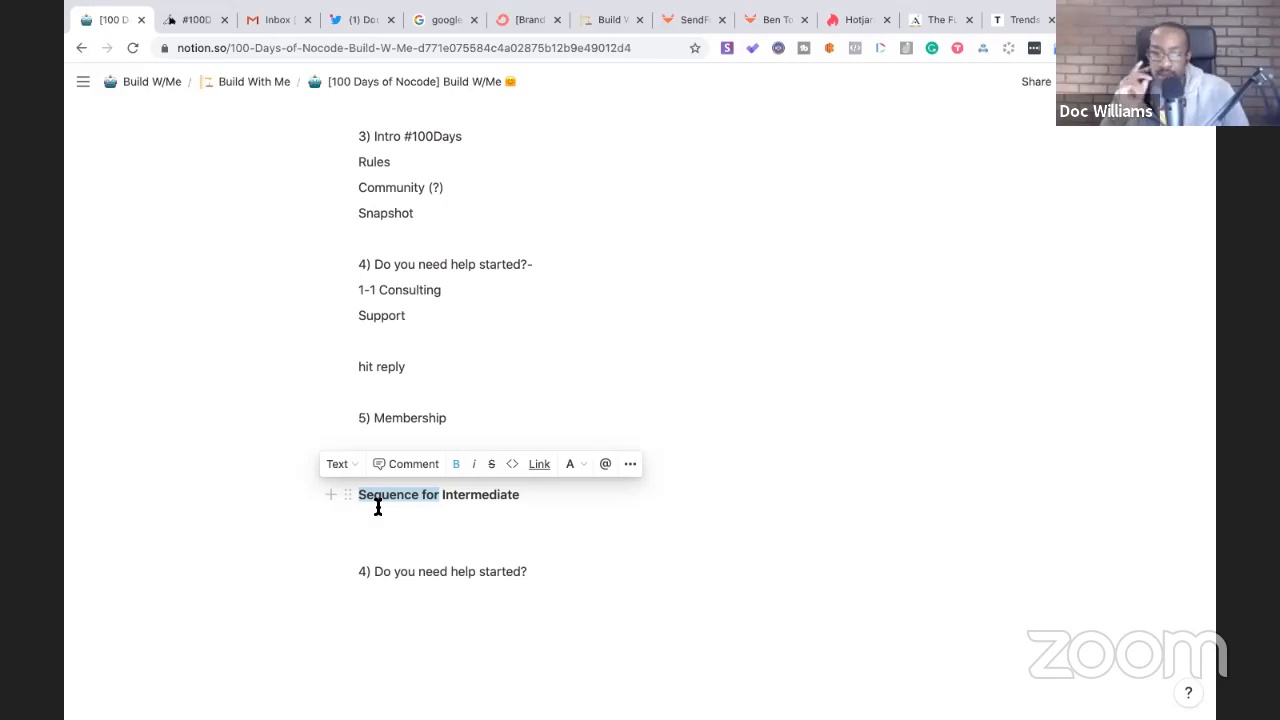
# - Paste 'Sequence for' as a new bold heading below the lower '4) Do you need help started?' line
pyautogui.click(544, 574)
pyautogui.press('Return')
pyautogui.press('Return')
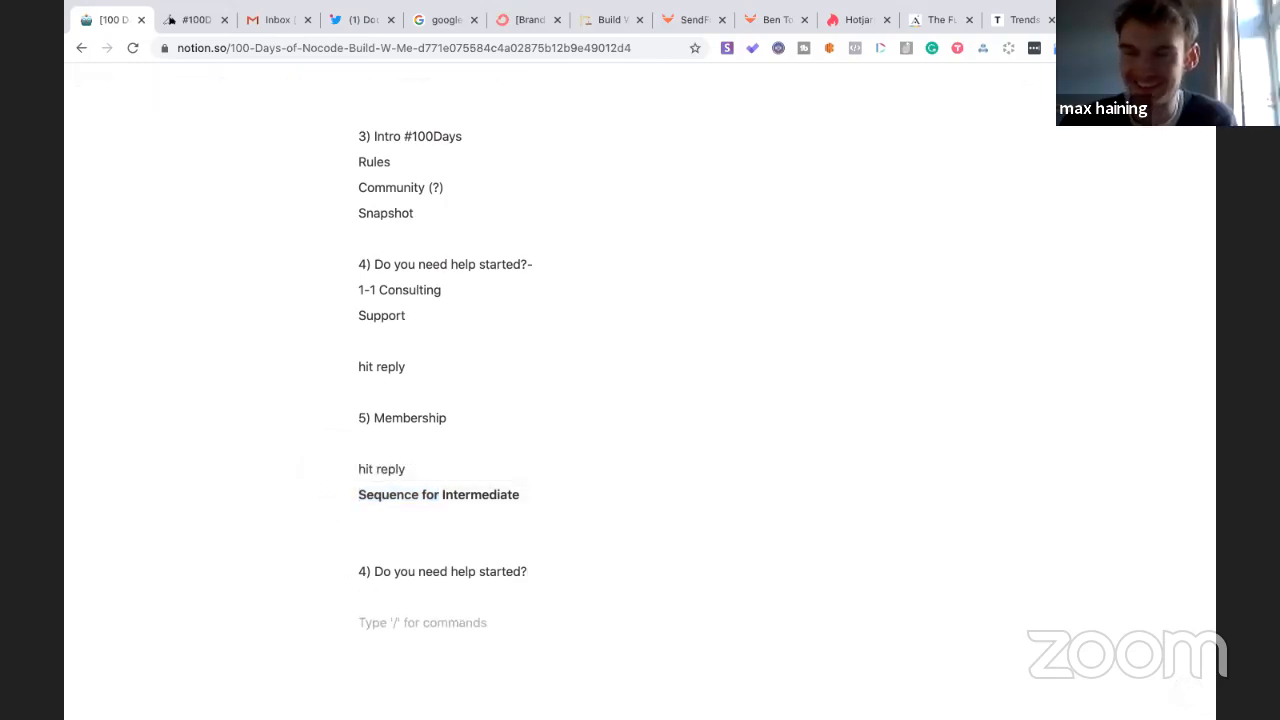
pyautogui.hotkey('ctrl', 'v')
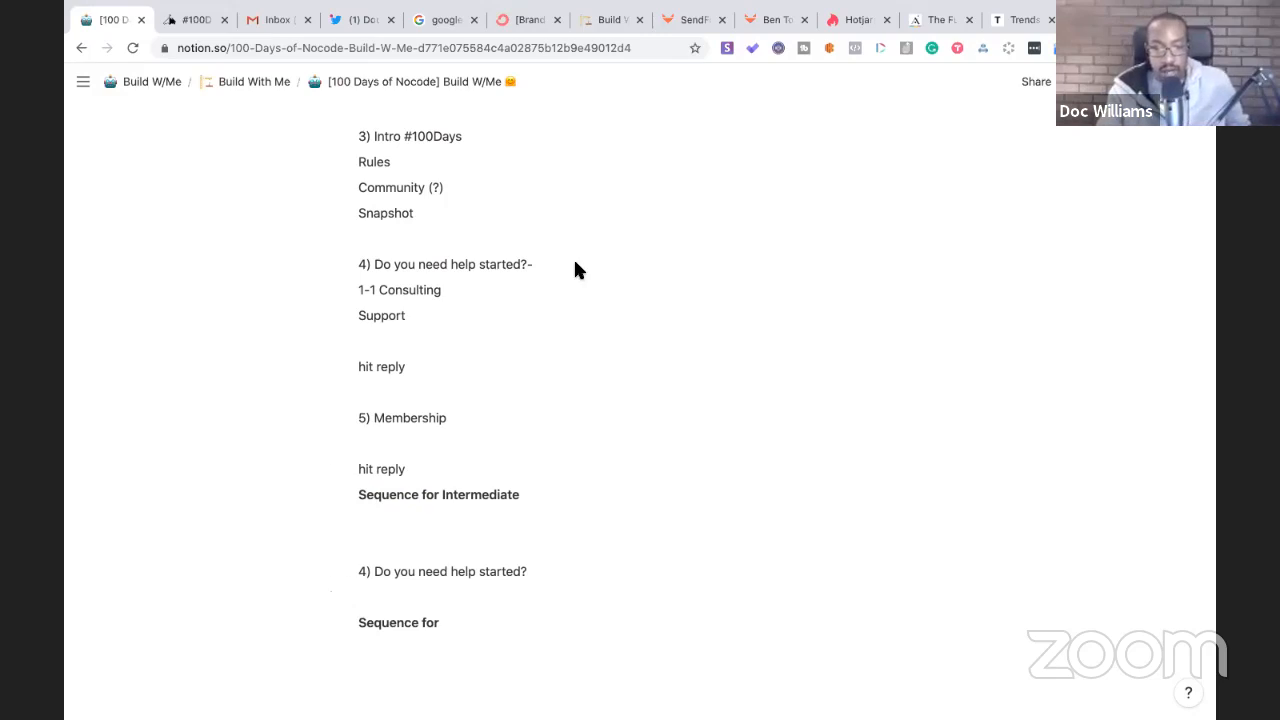
pyautogui.click(445, 20)
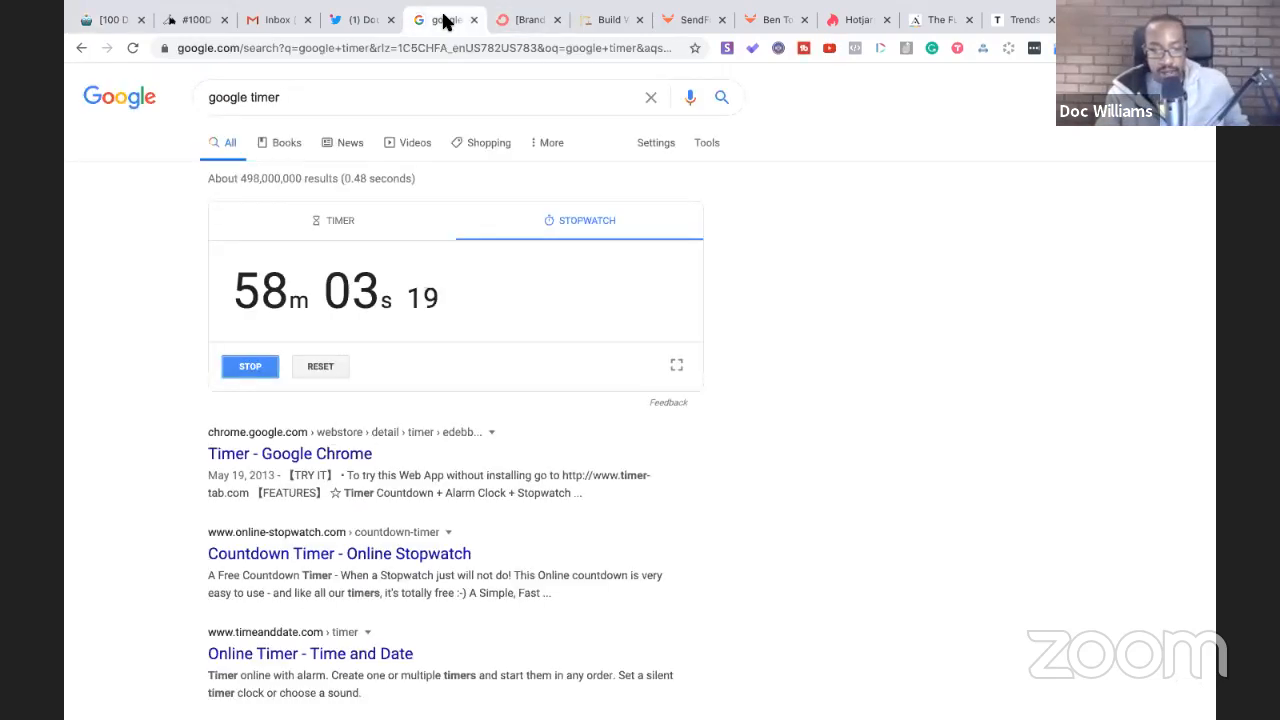
pyautogui.click(97, 20)
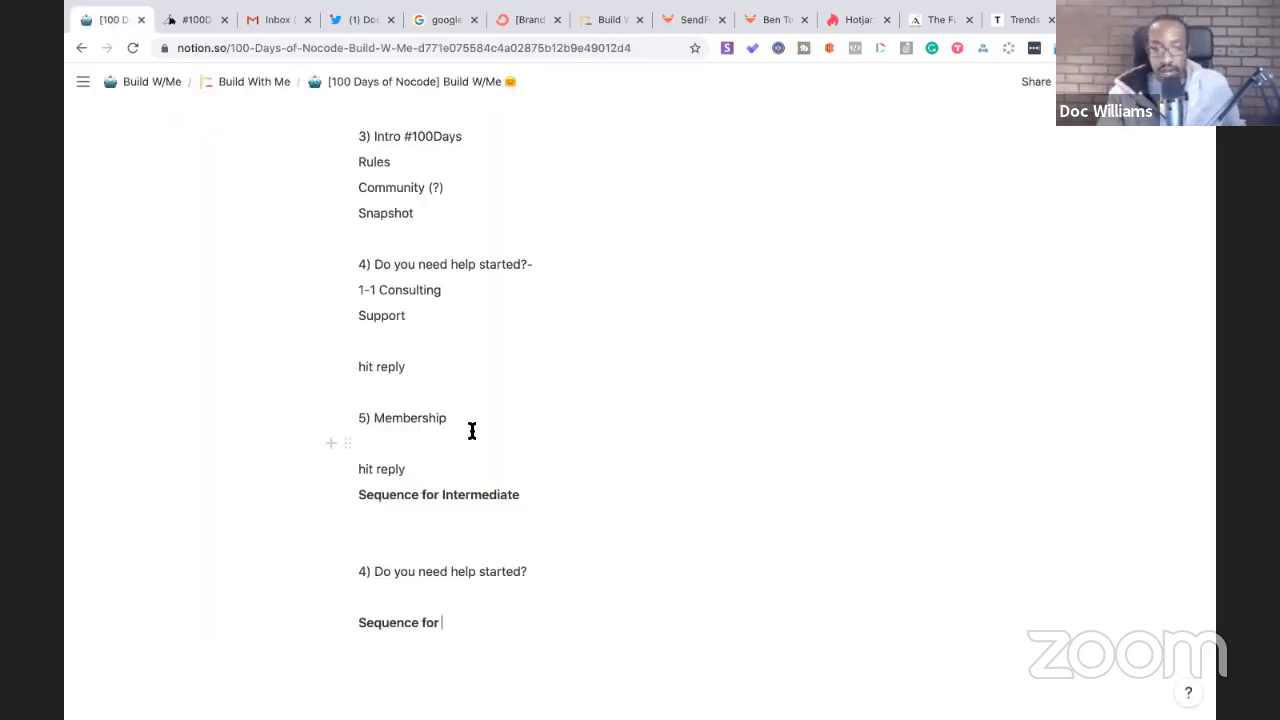
pyautogui.scroll(20, 472, 430)
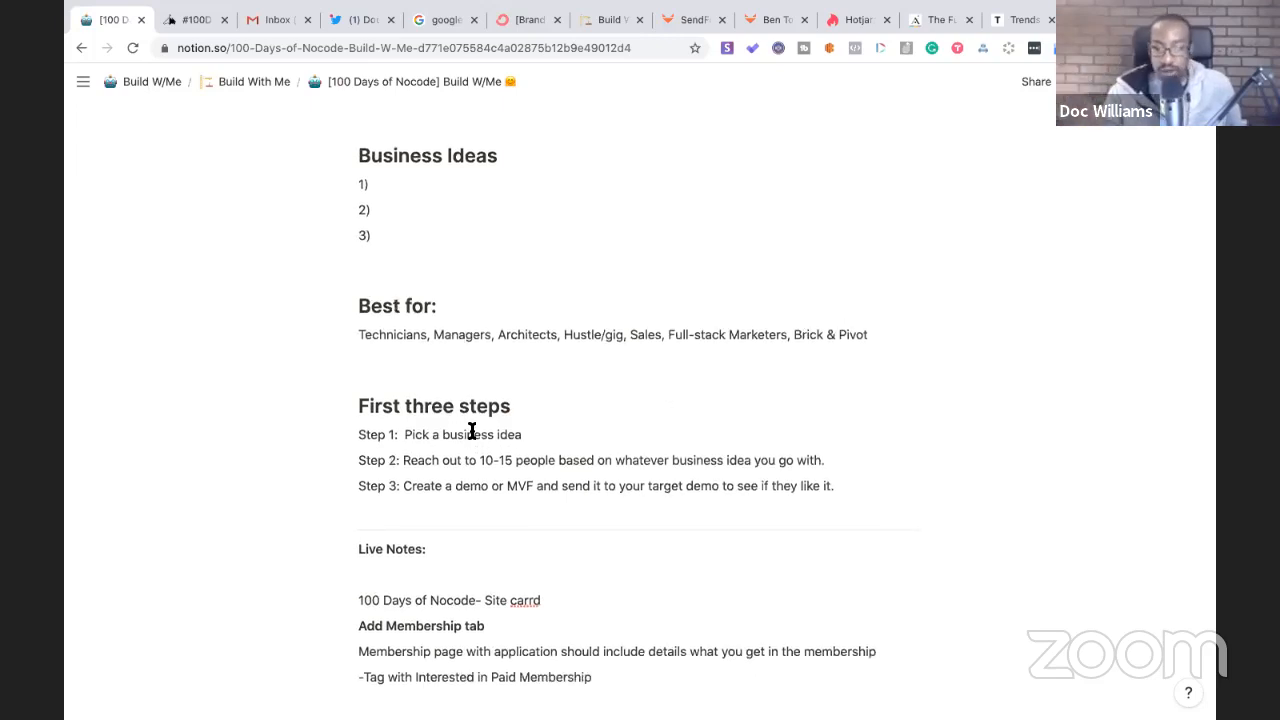
pyautogui.scroll(-15, 472, 430)
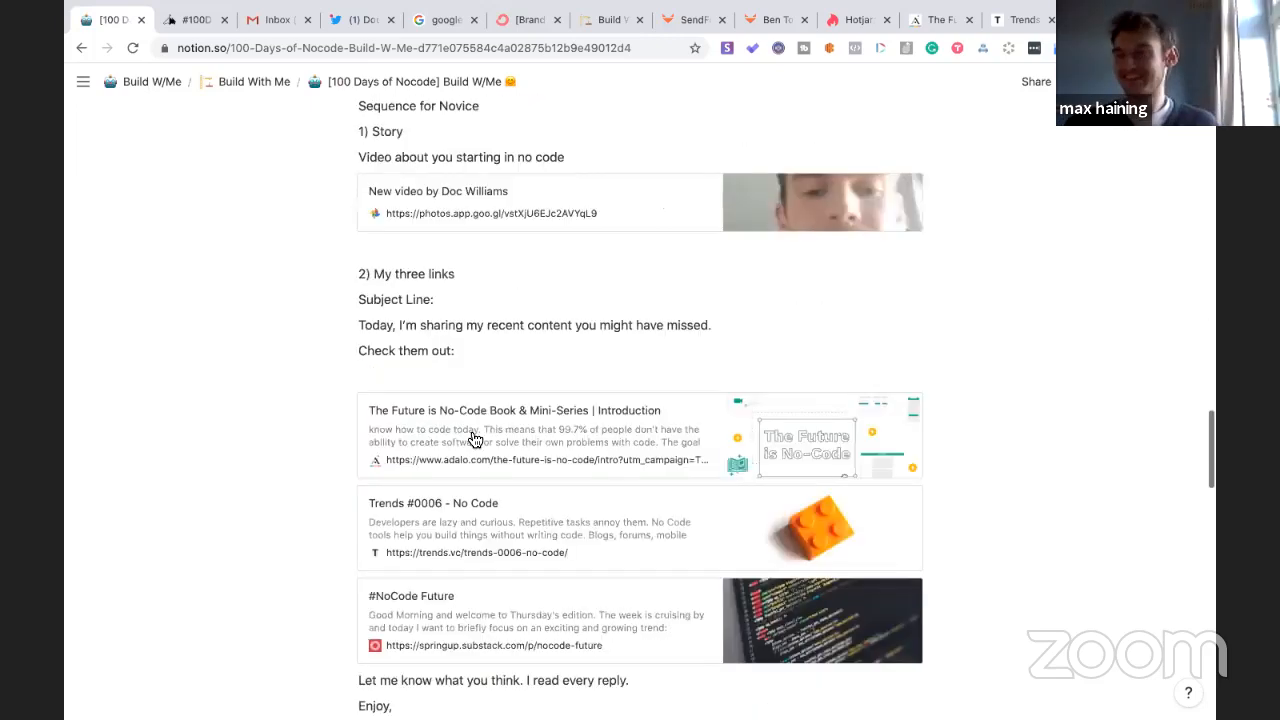
pyautogui.scroll(-10, 462, 390)
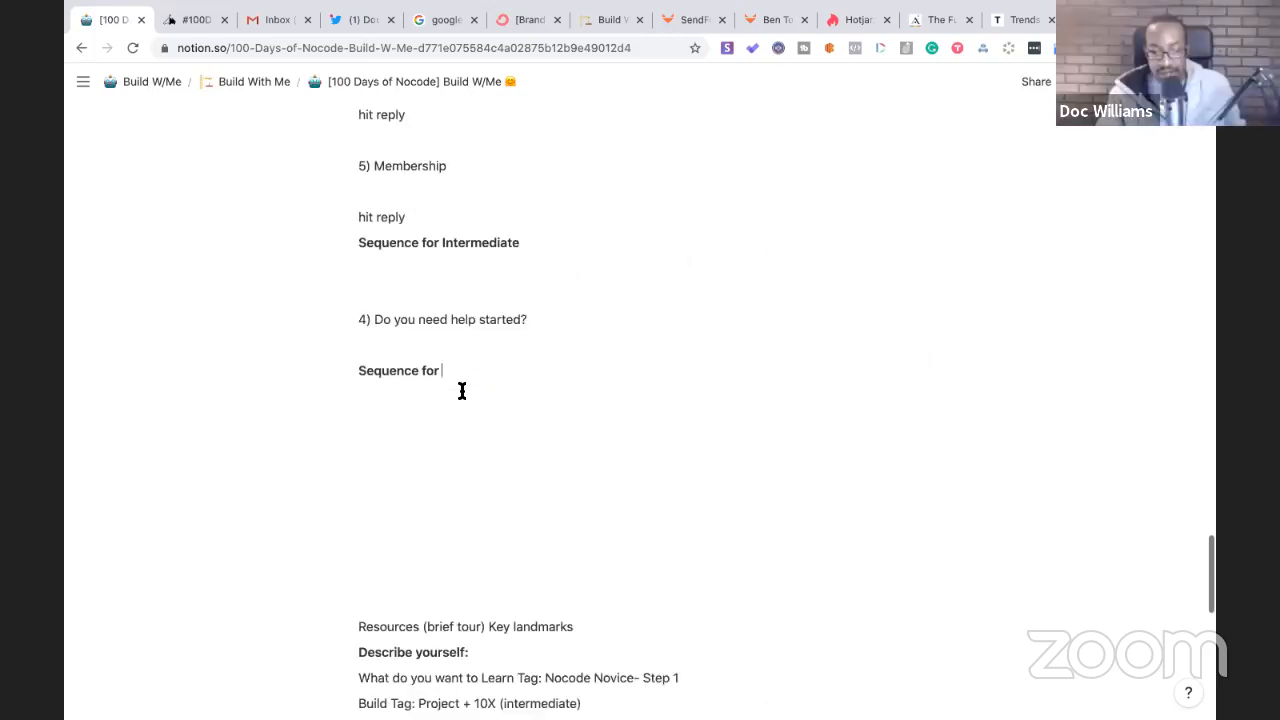
pyautogui.scroll(20, 462, 390)
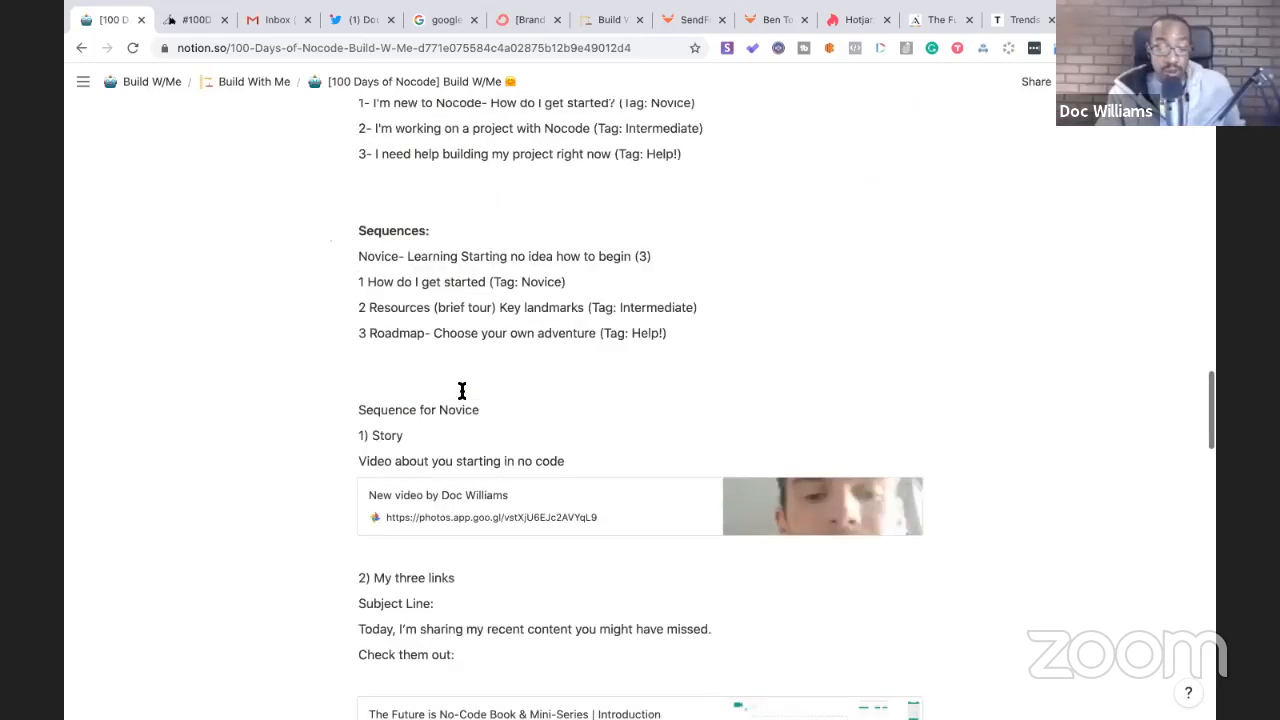
pyautogui.scroll(4, 462, 390)
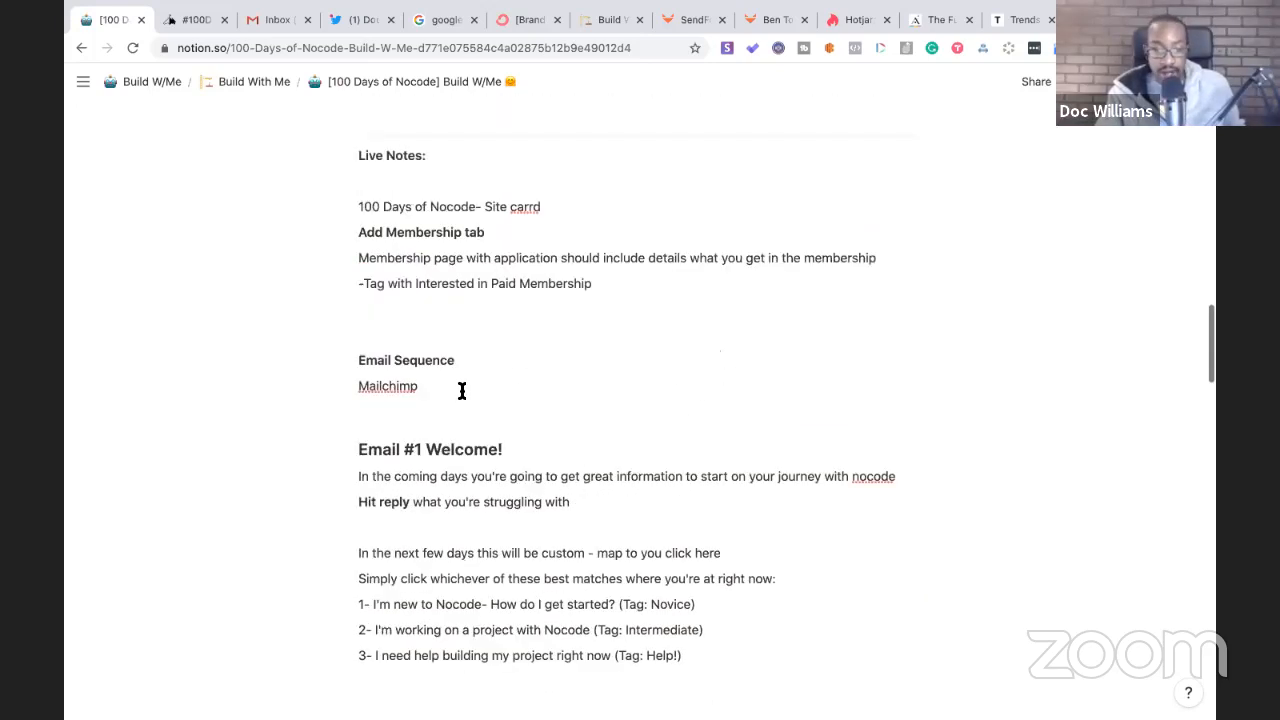
pyautogui.scroll(1, 462, 390)
pyautogui.scroll(-8, 462, 390)
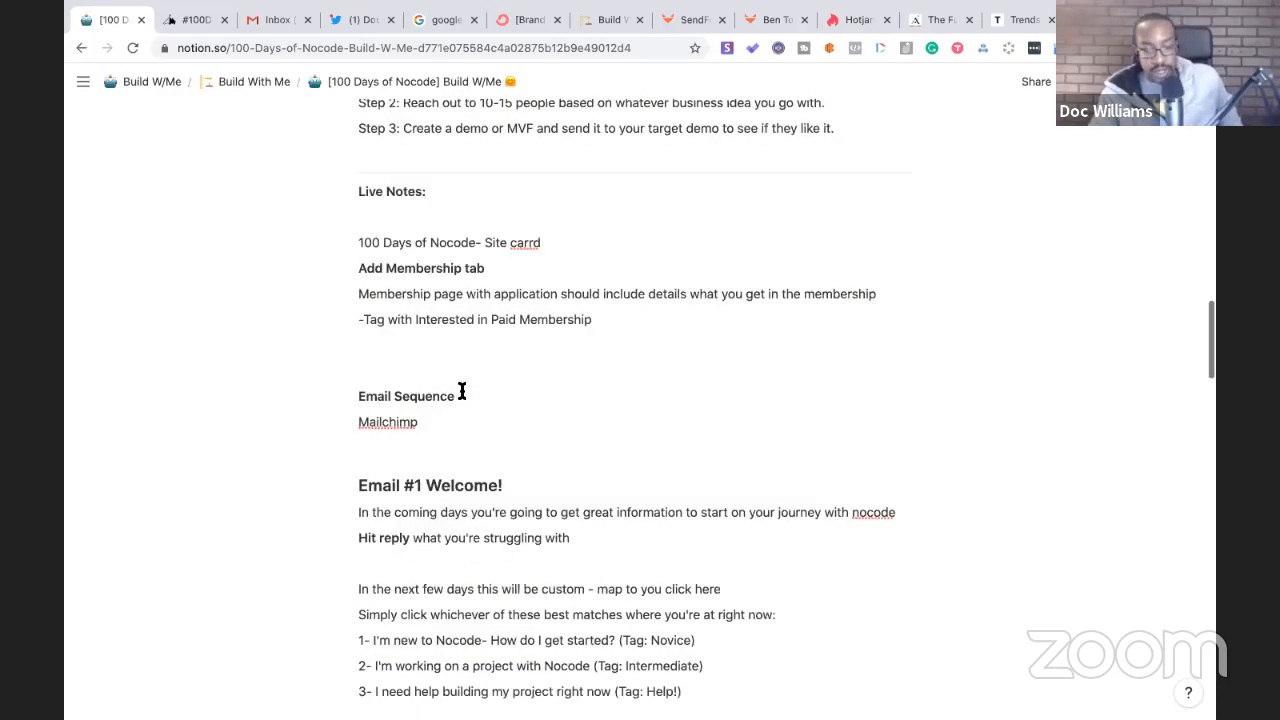
pyautogui.scroll(-8, 462, 390)
pyautogui.scroll(6, 462, 390)
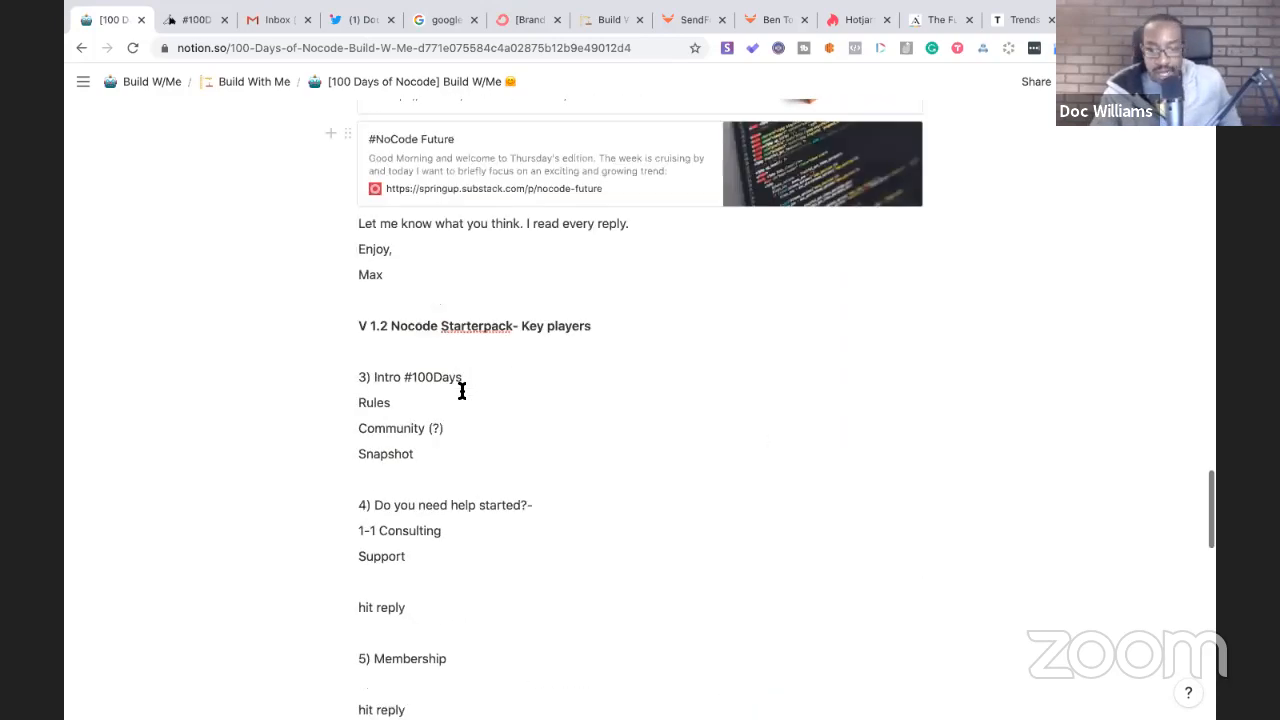
pyautogui.scroll(1, 462, 390)
pyautogui.scroll(-8, 462, 390)
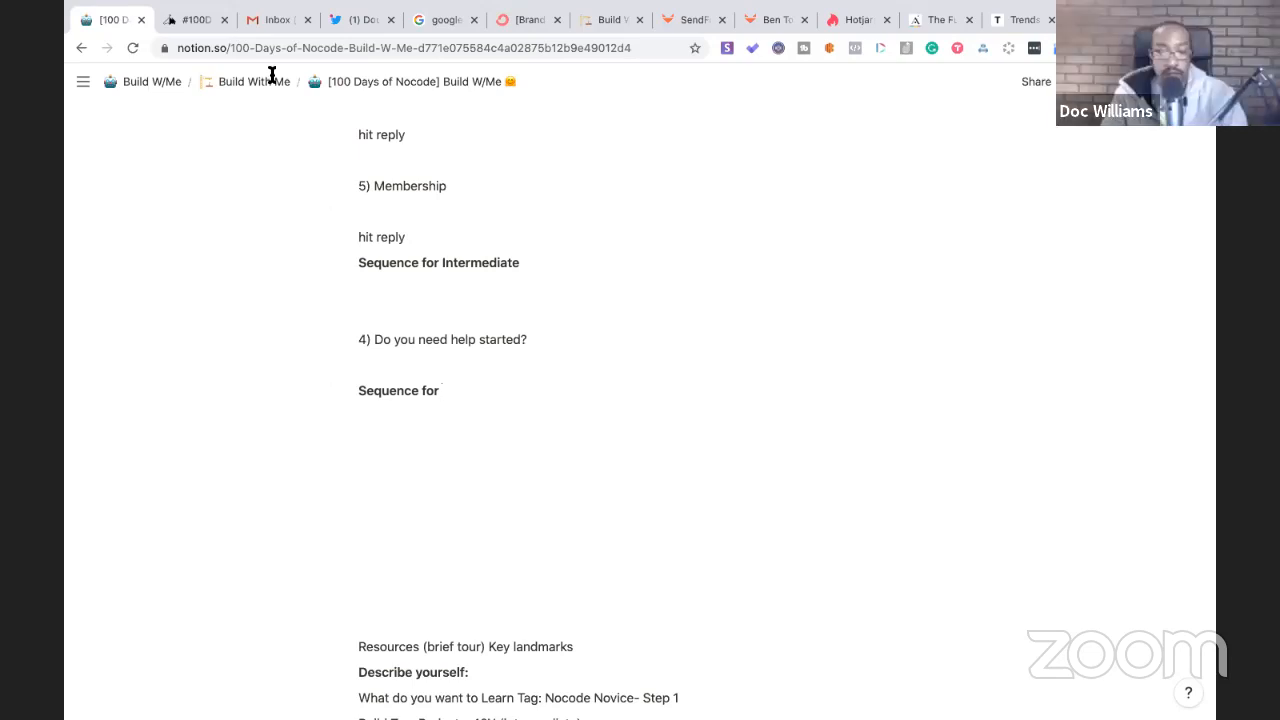
# - Check the Google timer stopwatch, then return to the Build W/Me page
pyautogui.click(436, 21)
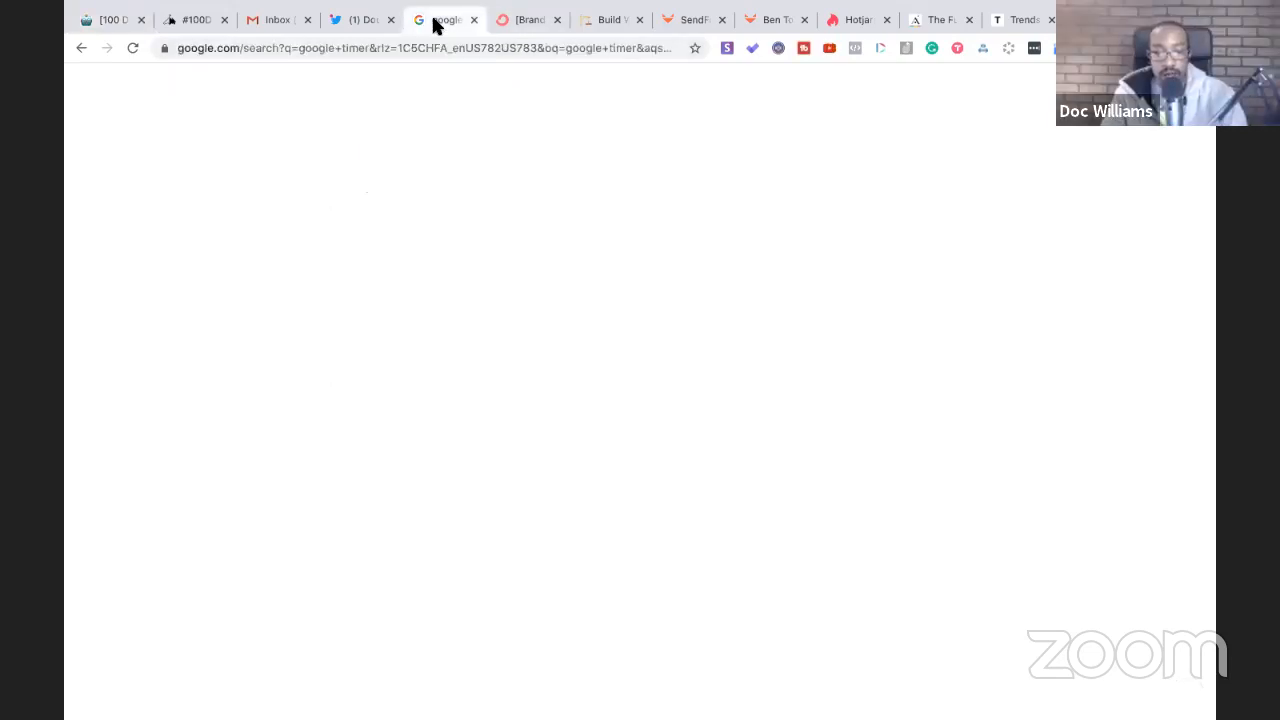
pyautogui.click(113, 21)
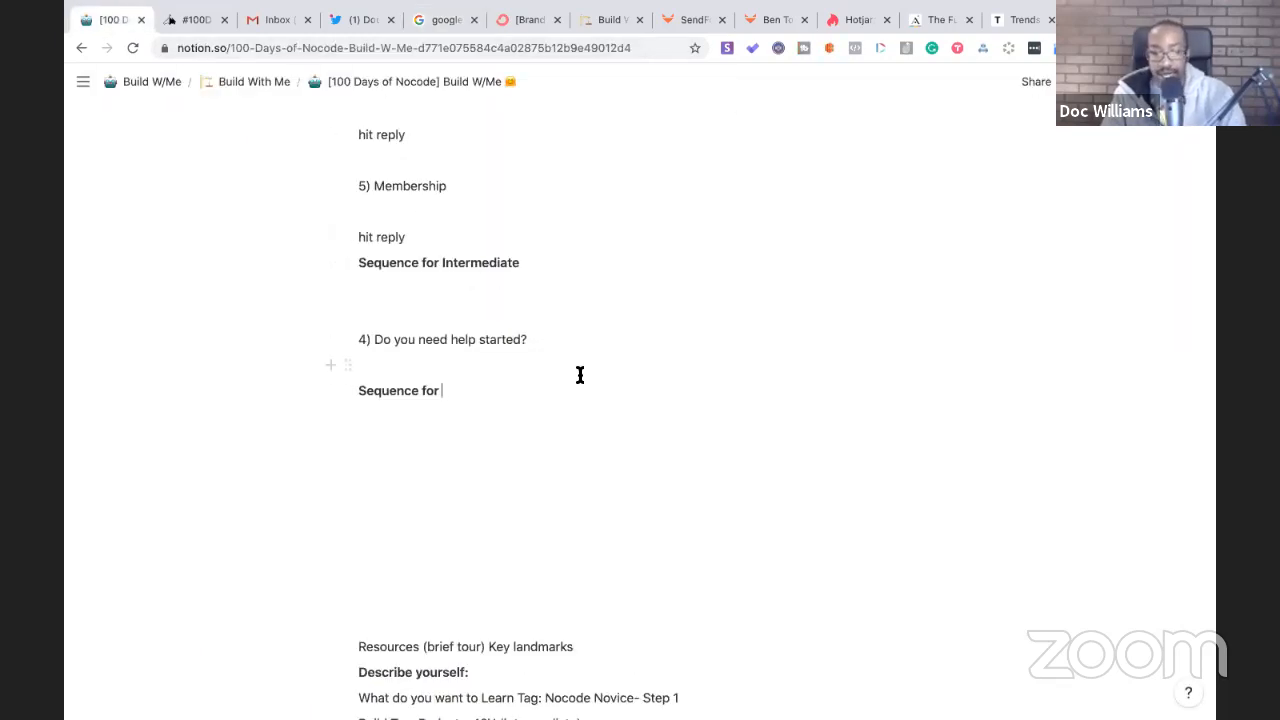
pyautogui.scroll(2, 580, 374)
pyautogui.scroll(1, 580, 374)
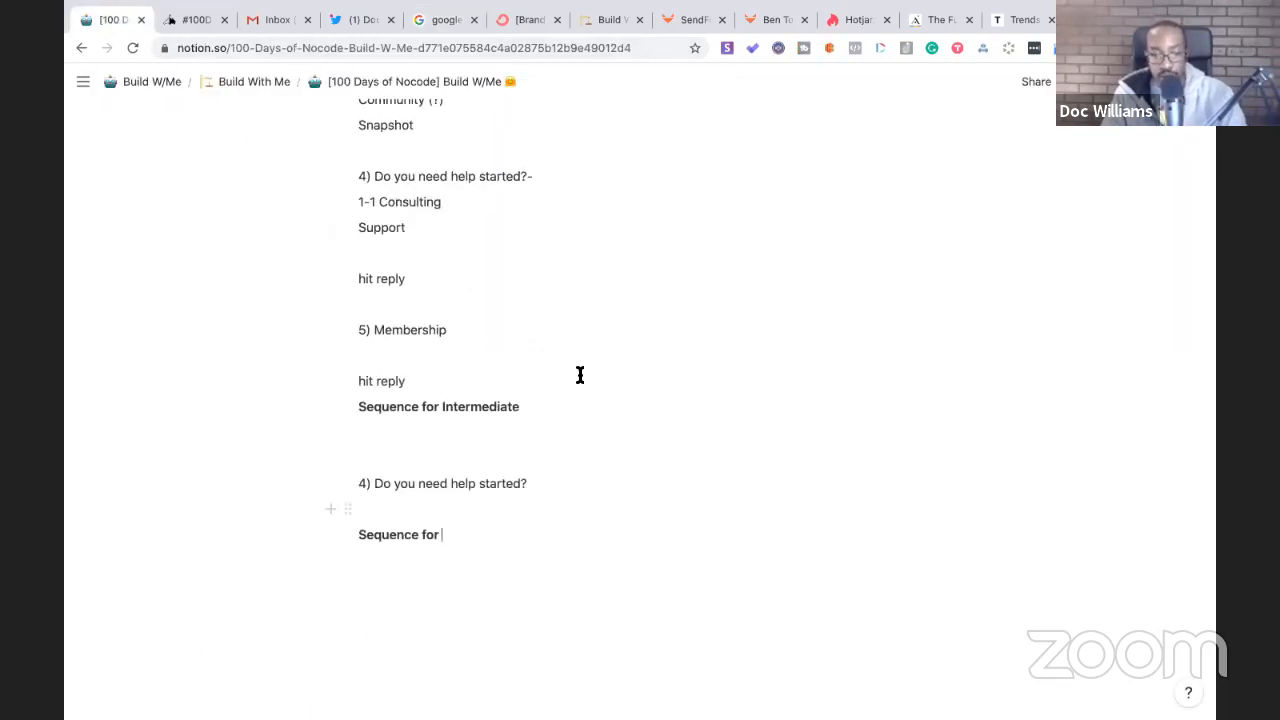
pyautogui.scroll(3, 580, 374)
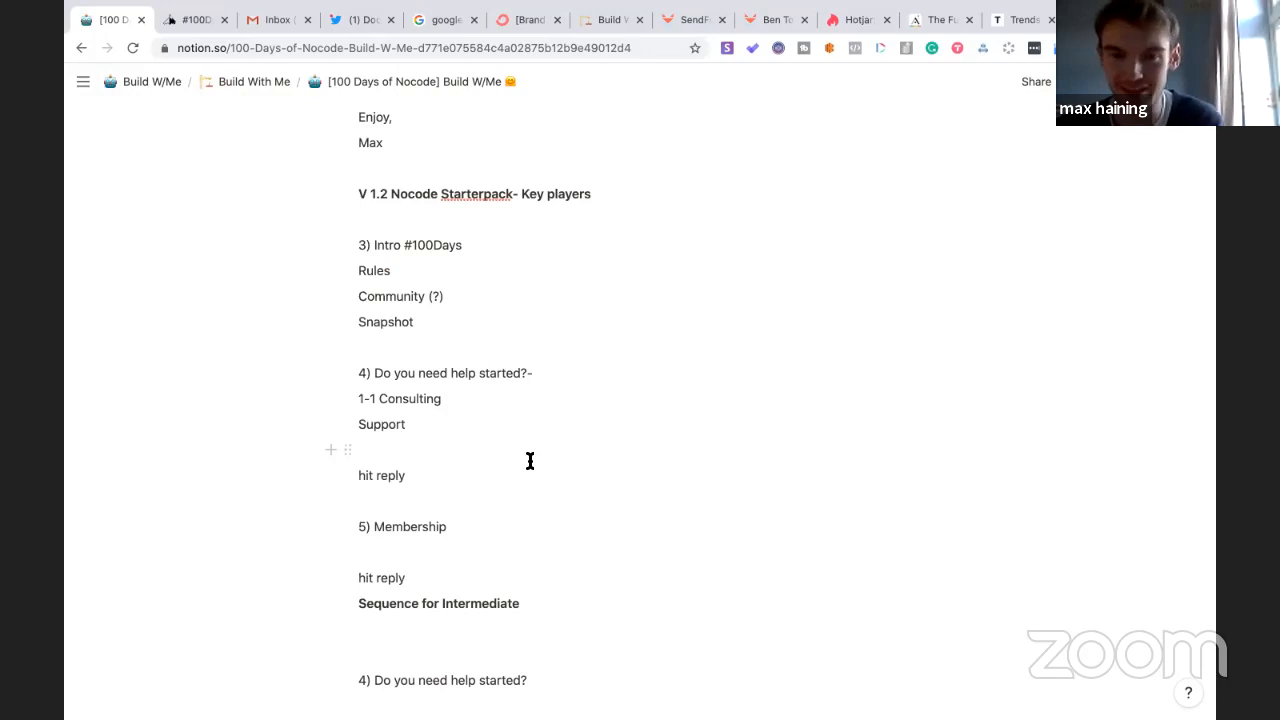
pyautogui.scroll(-5, 560, 415)
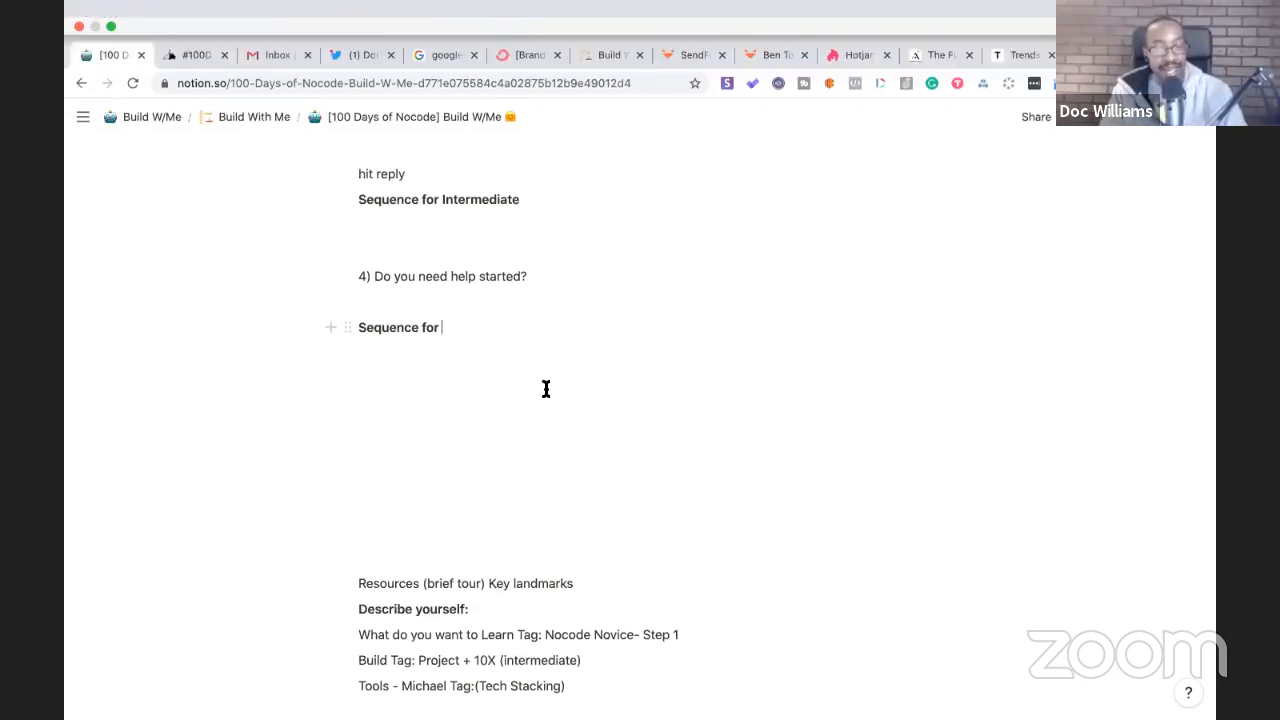
pyautogui.scroll(5, 546, 388)
pyautogui.scroll(-4, 546, 388)
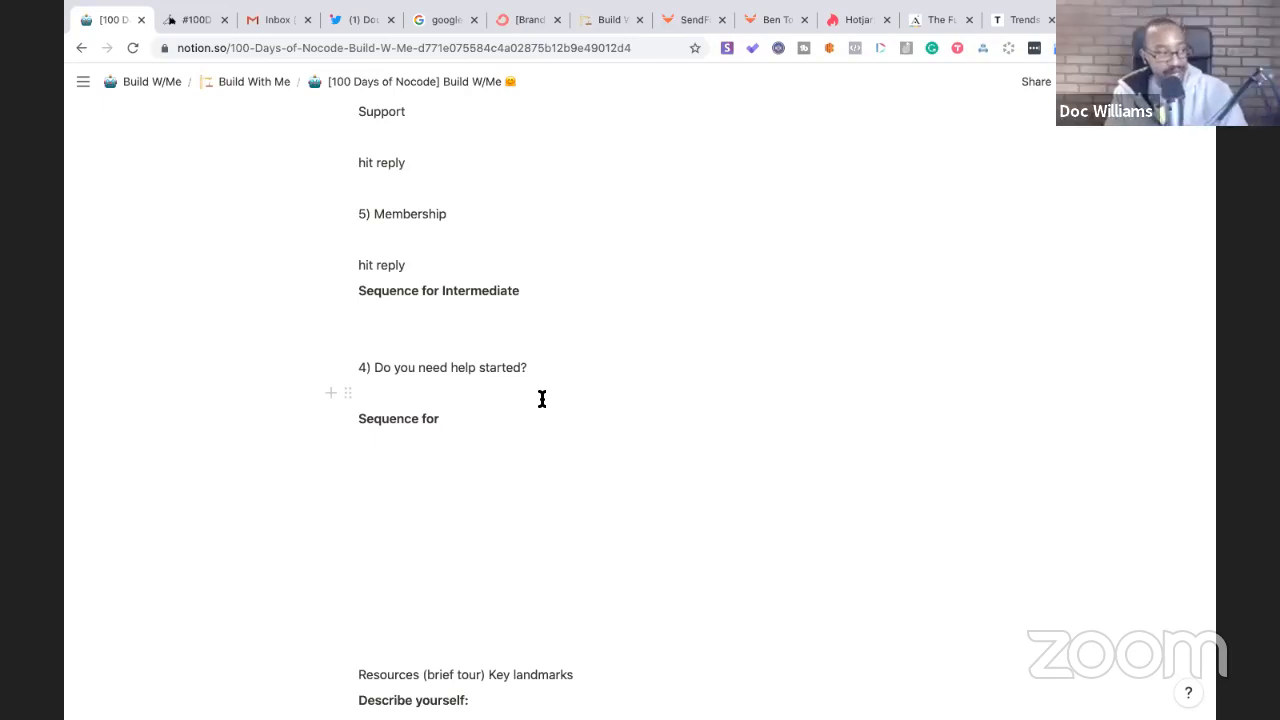
pyautogui.scroll(1, 542, 399)
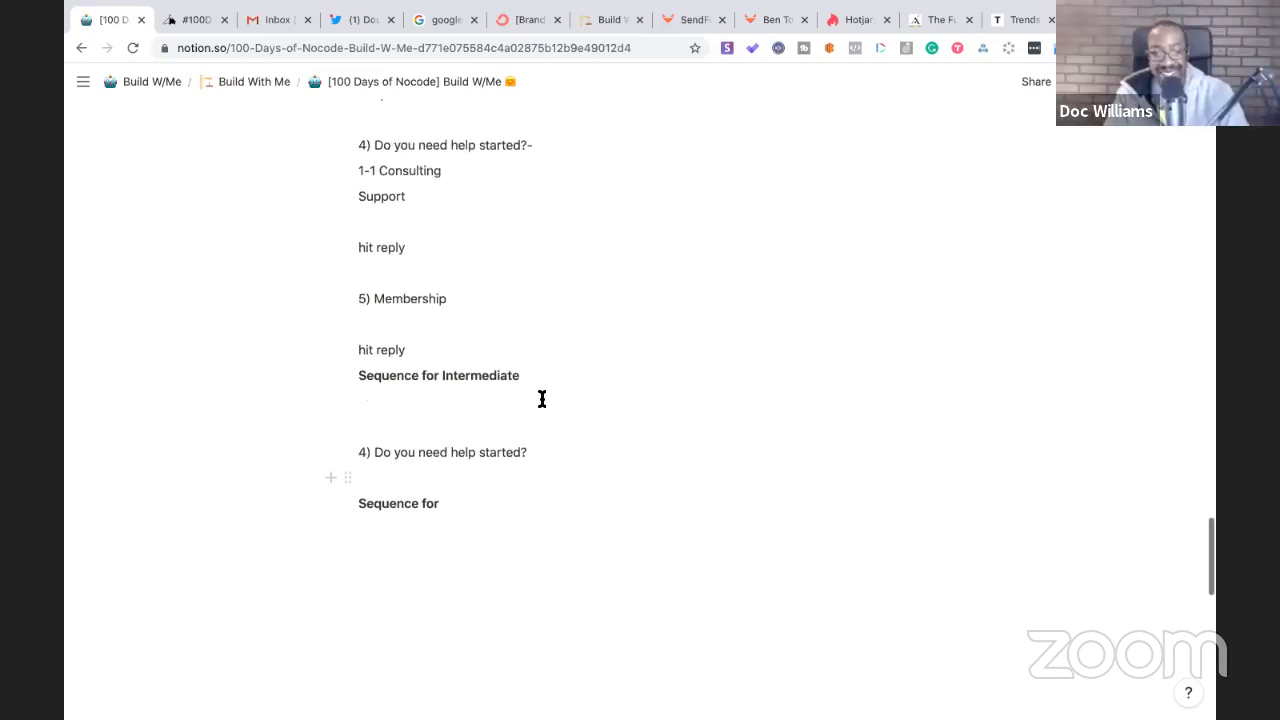
pyautogui.scroll(6, 542, 399)
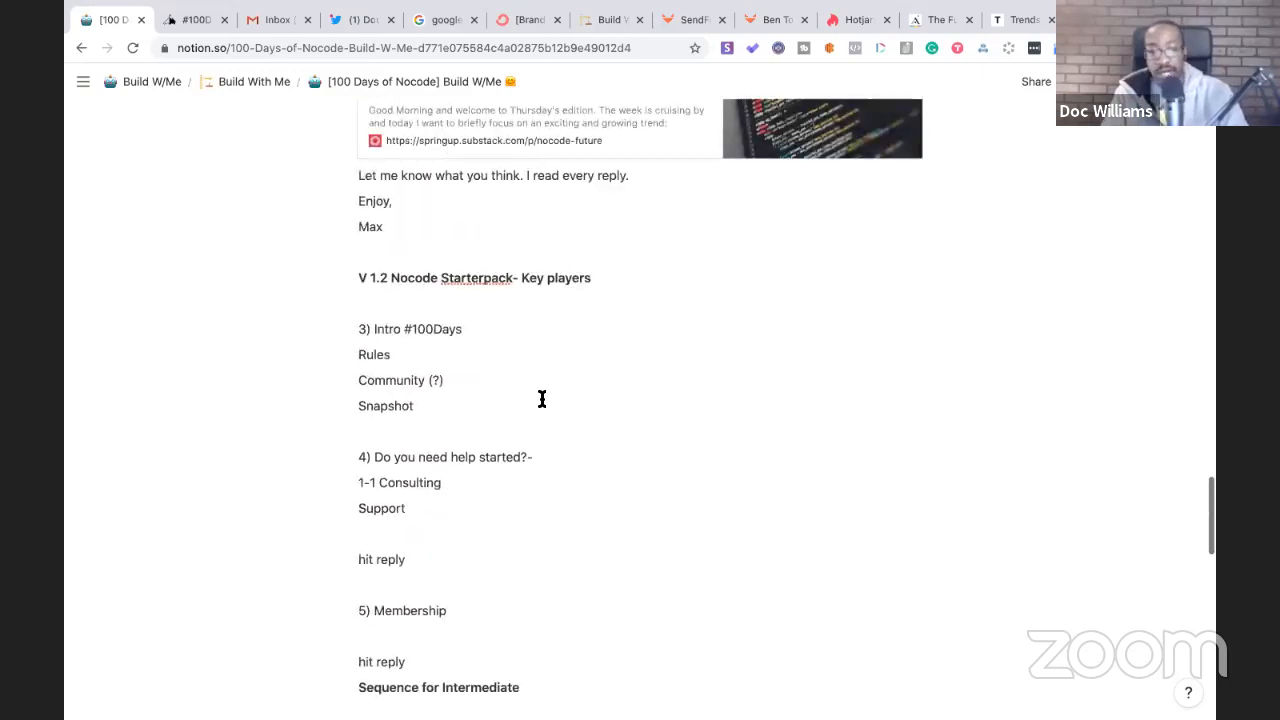
pyautogui.scroll(5, 542, 400)
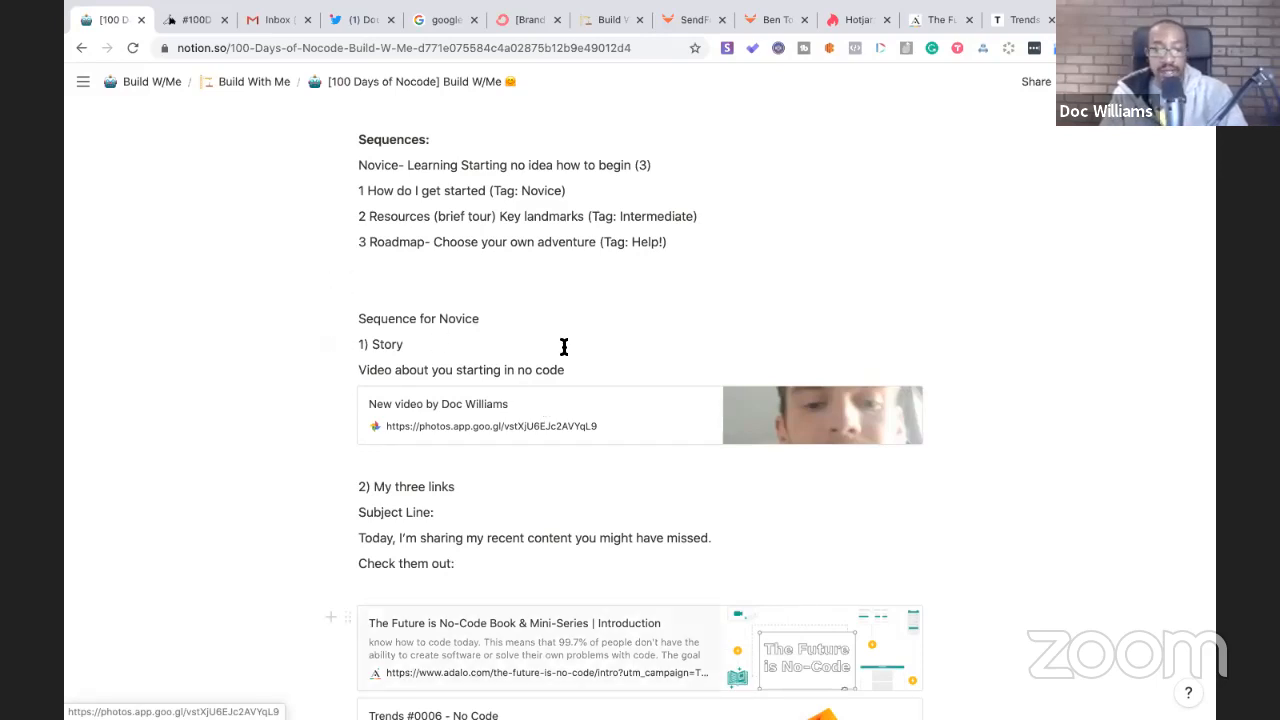
pyautogui.scroll(-5, 545, 360)
pyautogui.scroll(-4, 528, 352)
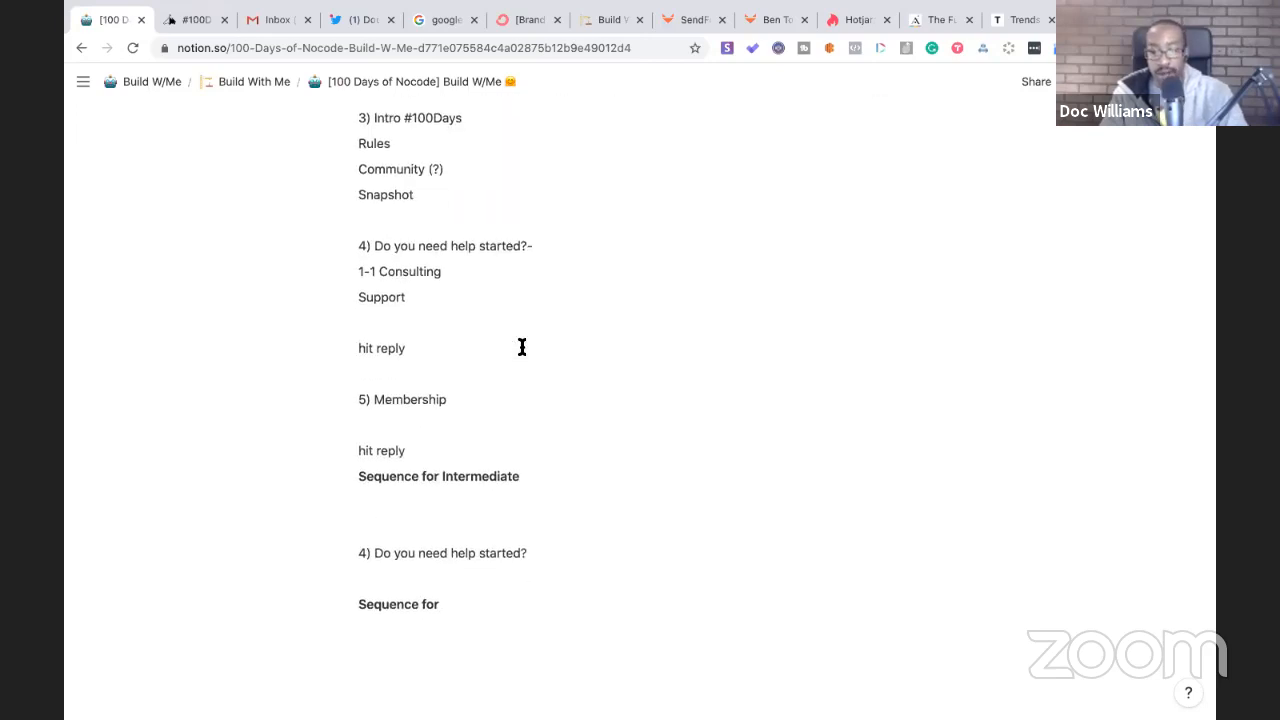
pyautogui.scroll(-1, 522, 347)
pyautogui.scroll(10, 522, 347)
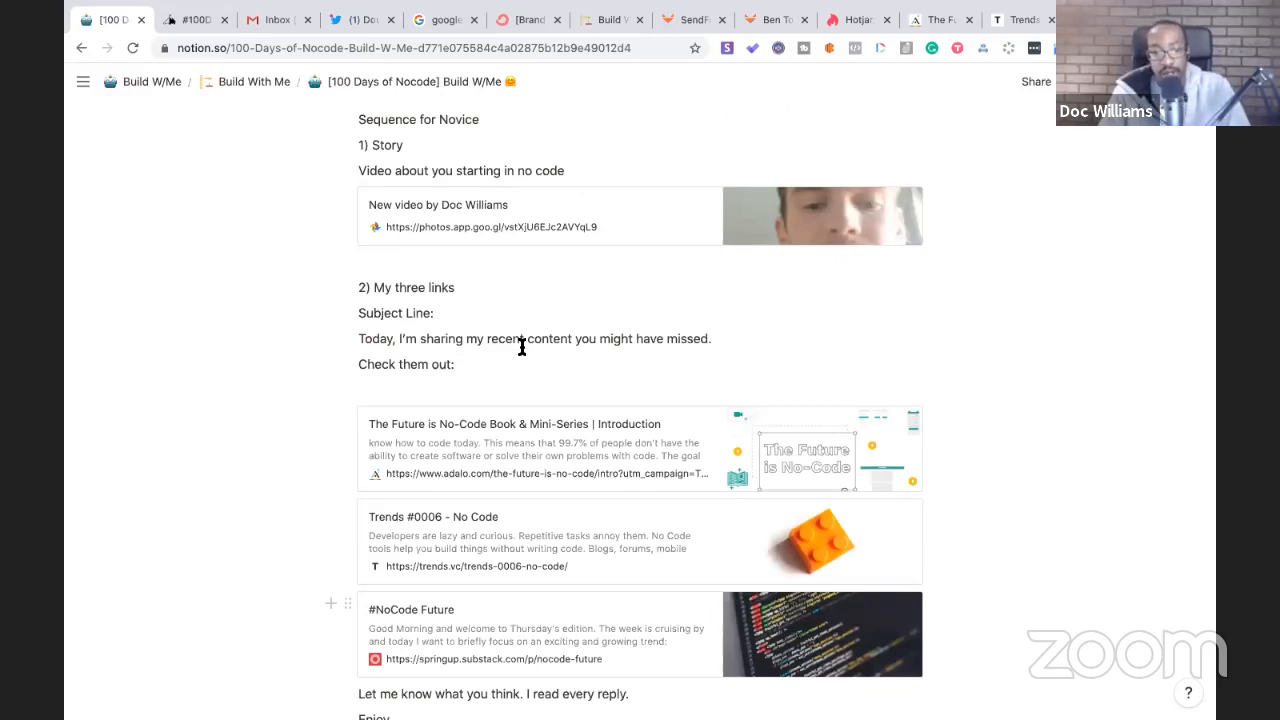
pyautogui.scroll(-6, 522, 347)
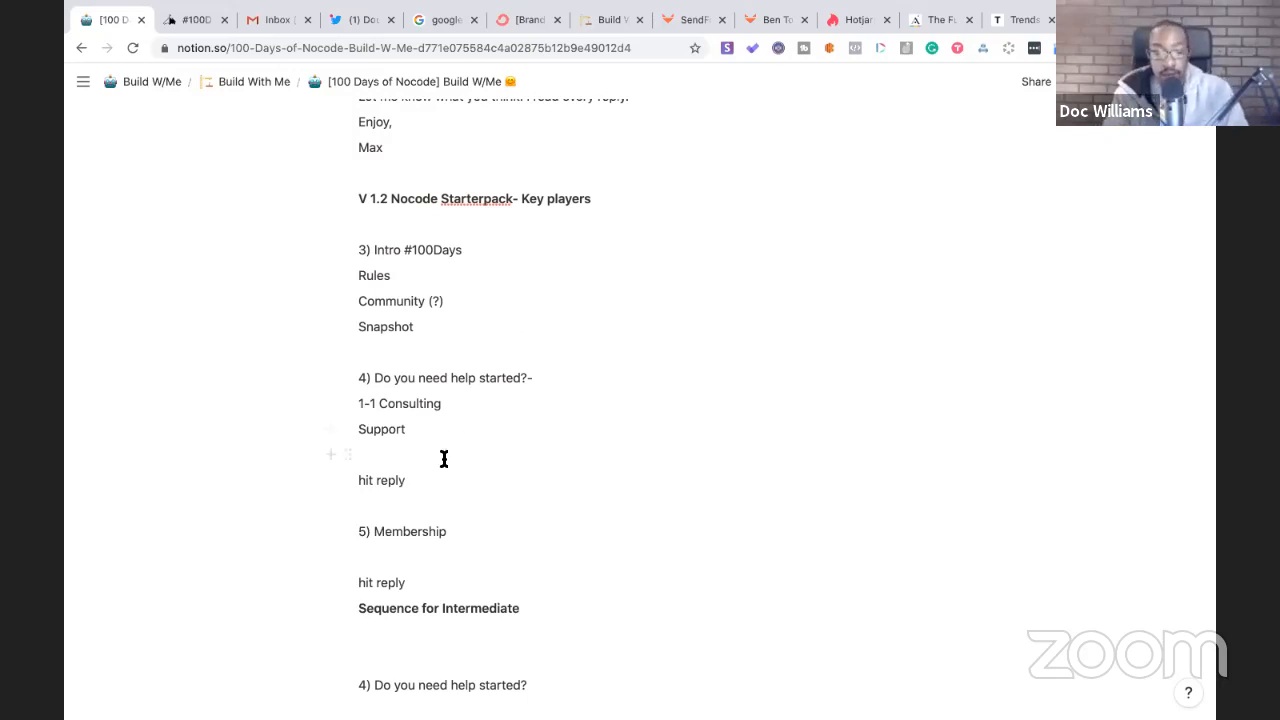
pyautogui.scroll(-5, 444, 458)
pyautogui.scroll(1, 444, 458)
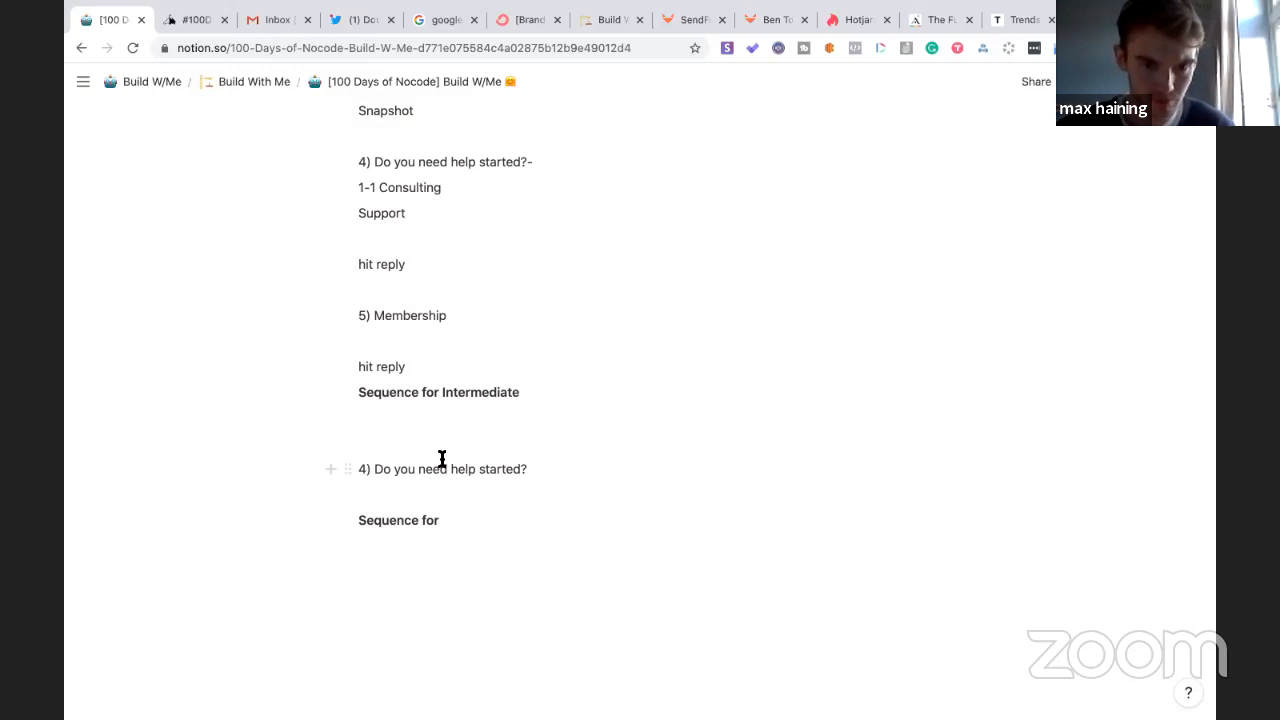
pyautogui.scroll(10, 442, 458)
pyautogui.scroll(5, 445, 466)
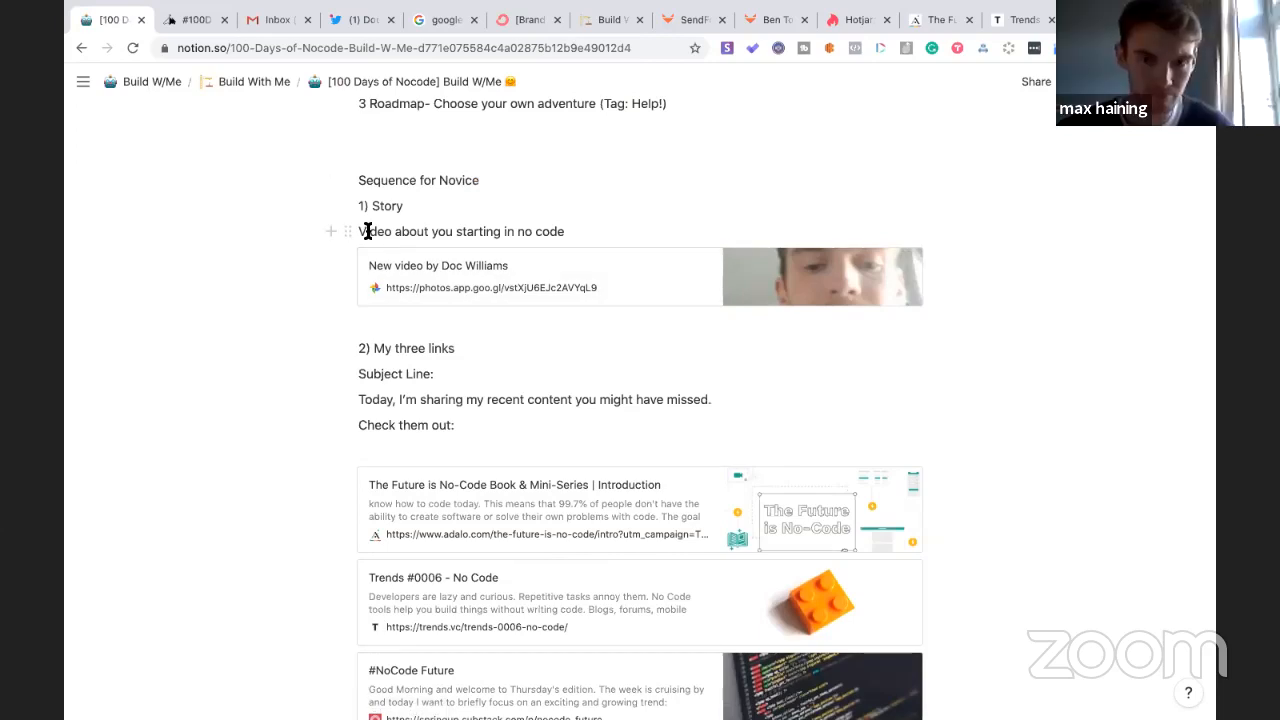
pyautogui.scroll(5, 367, 231)
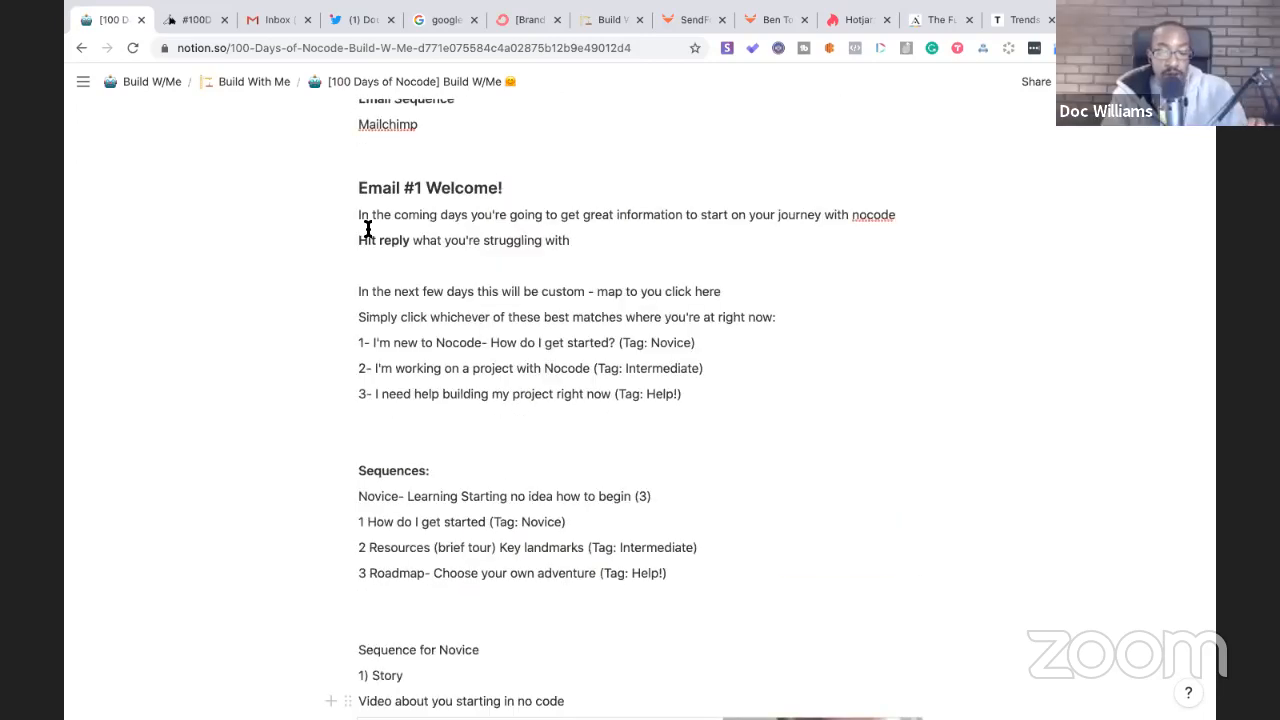
pyautogui.scroll(-1, 367, 229)
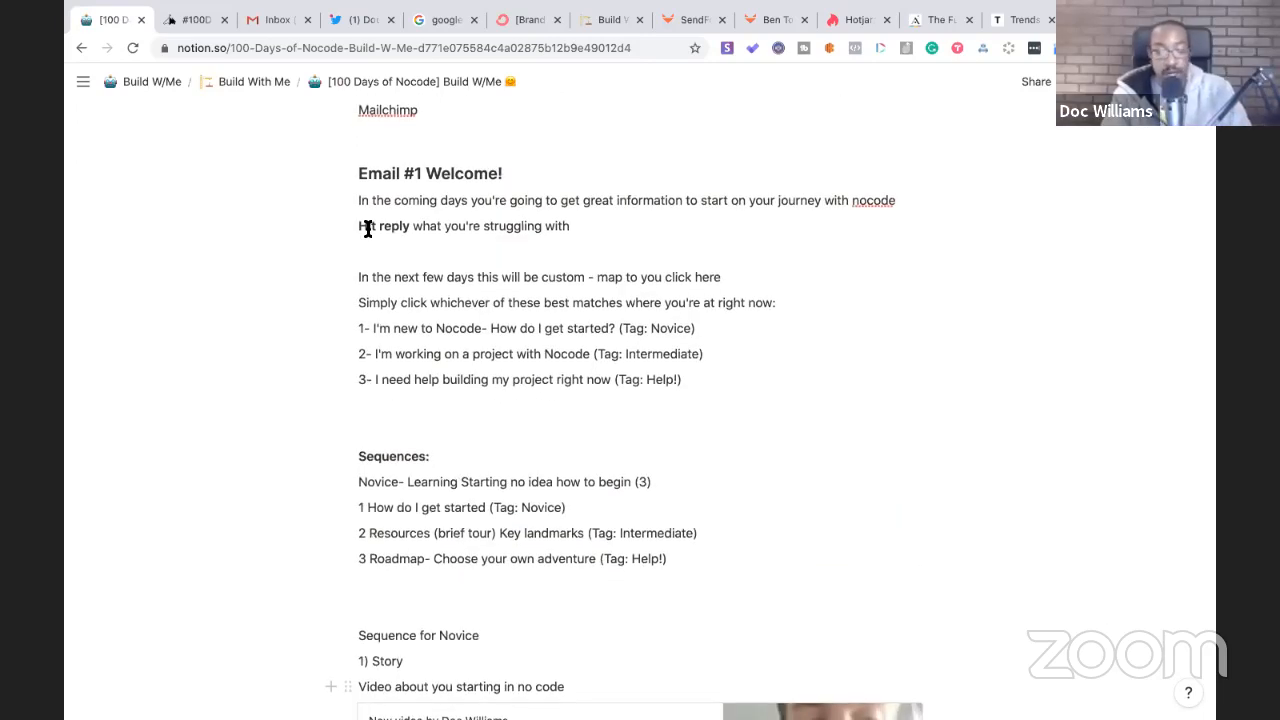
pyautogui.scroll(-15, 367, 229)
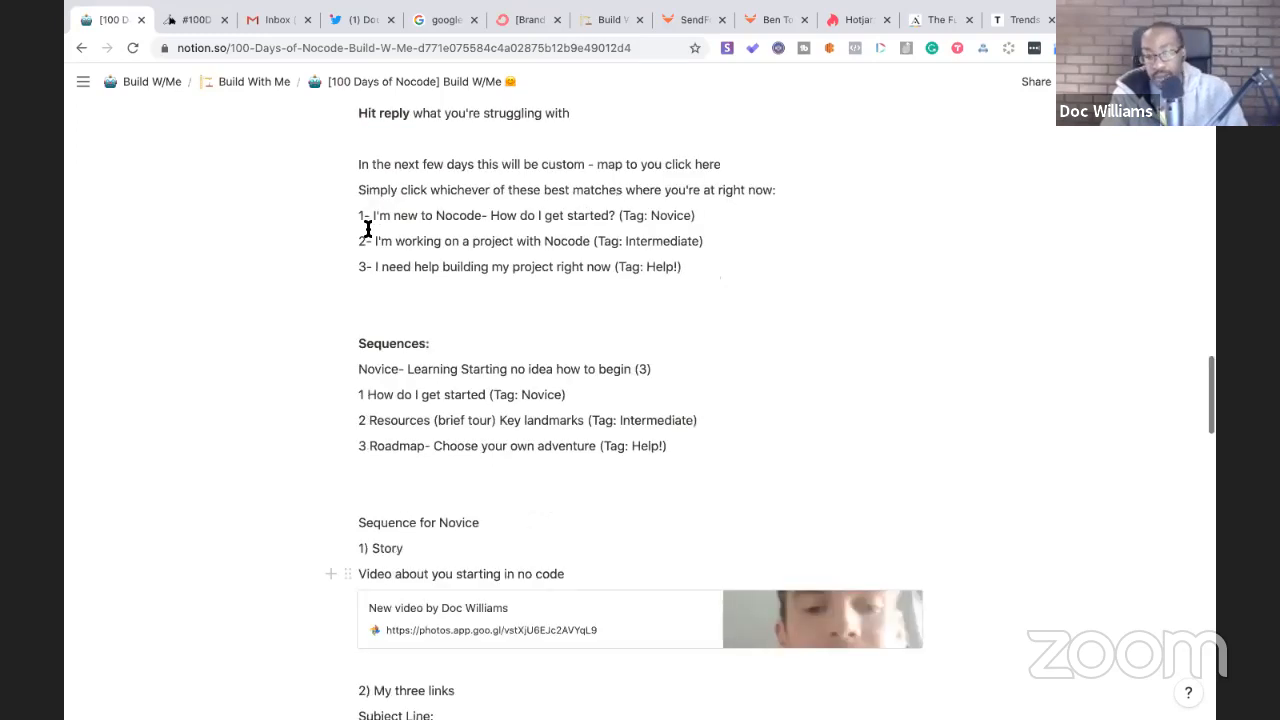
pyautogui.scroll(10, 367, 229)
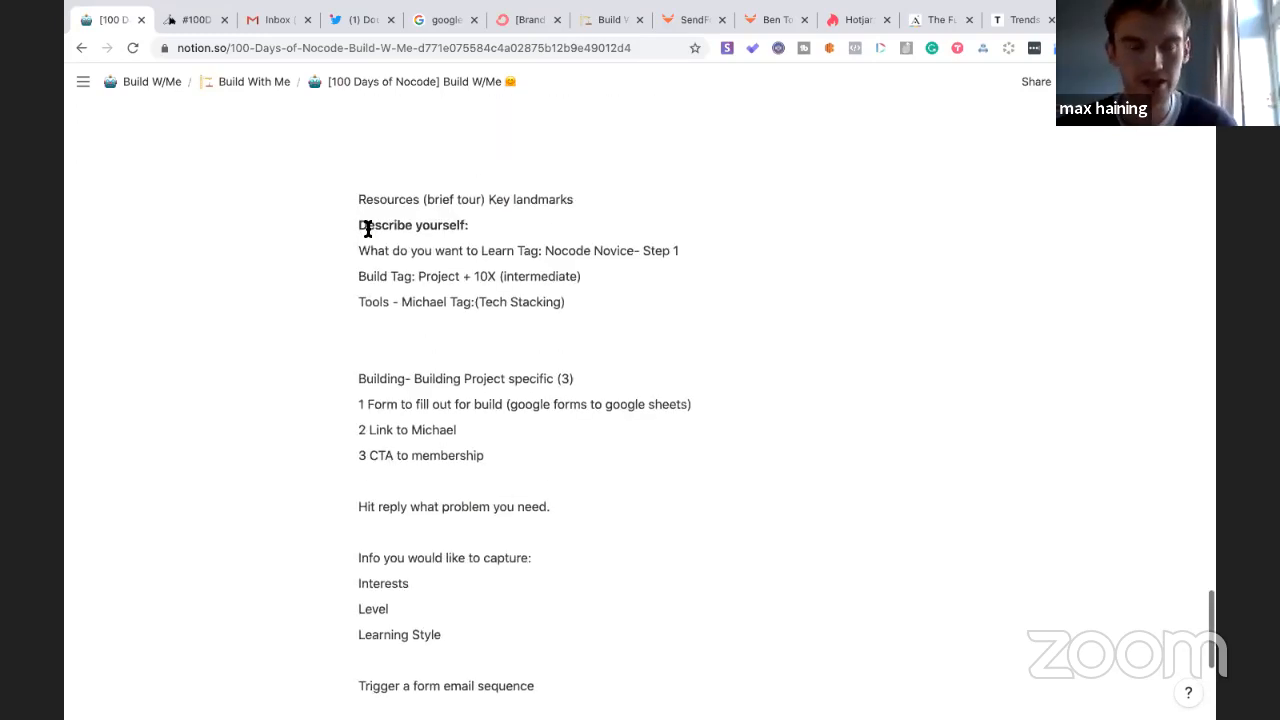
pyautogui.scroll(-4, 367, 229)
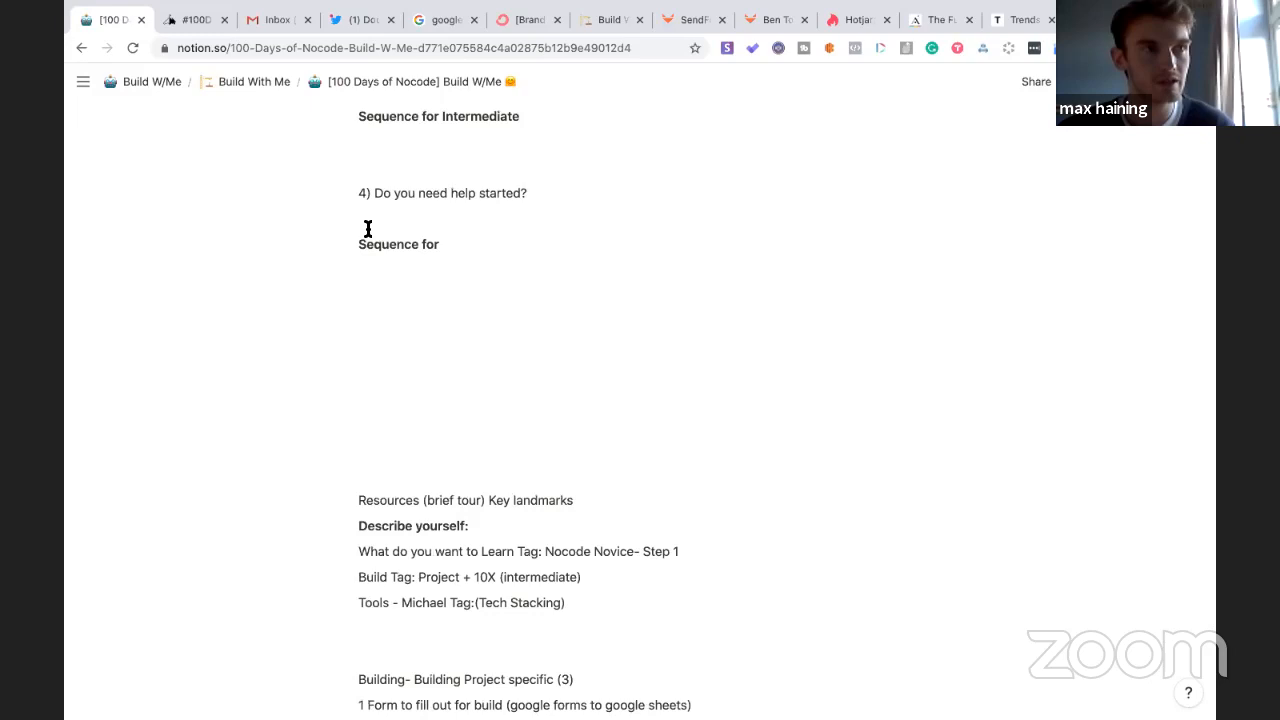
pyautogui.scroll(-6, 368, 229)
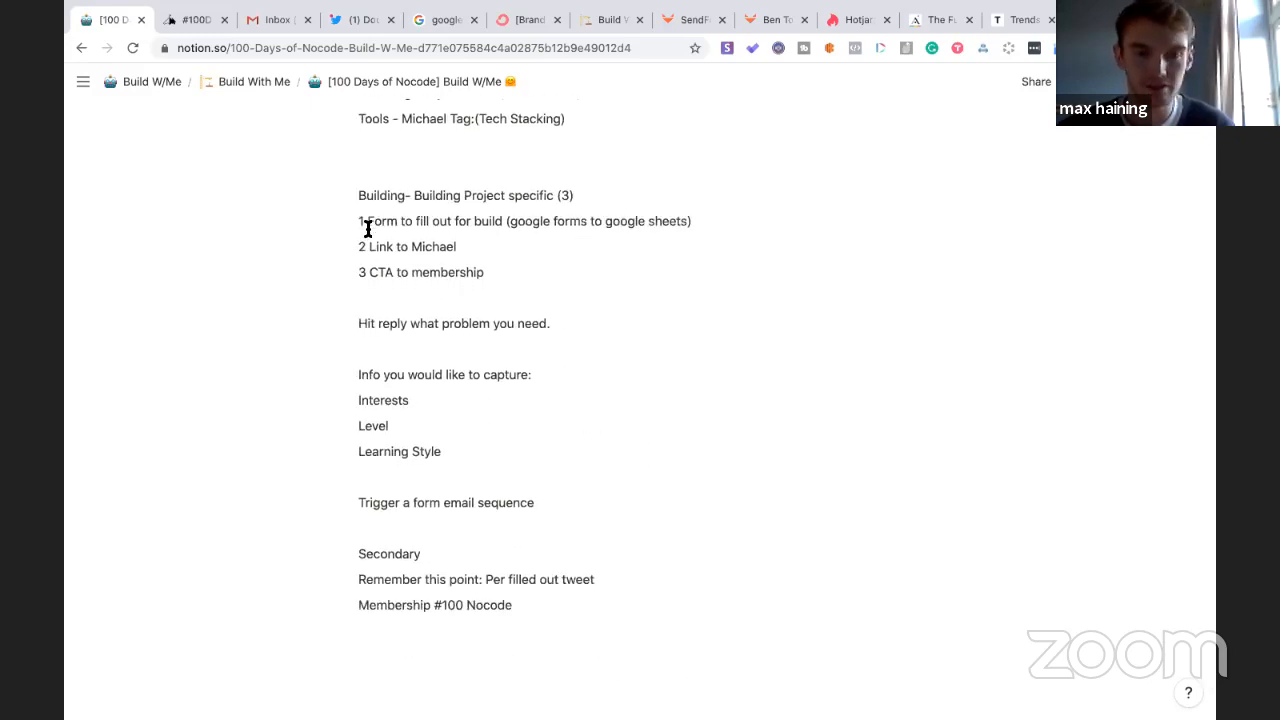
pyautogui.scroll(11, 367, 229)
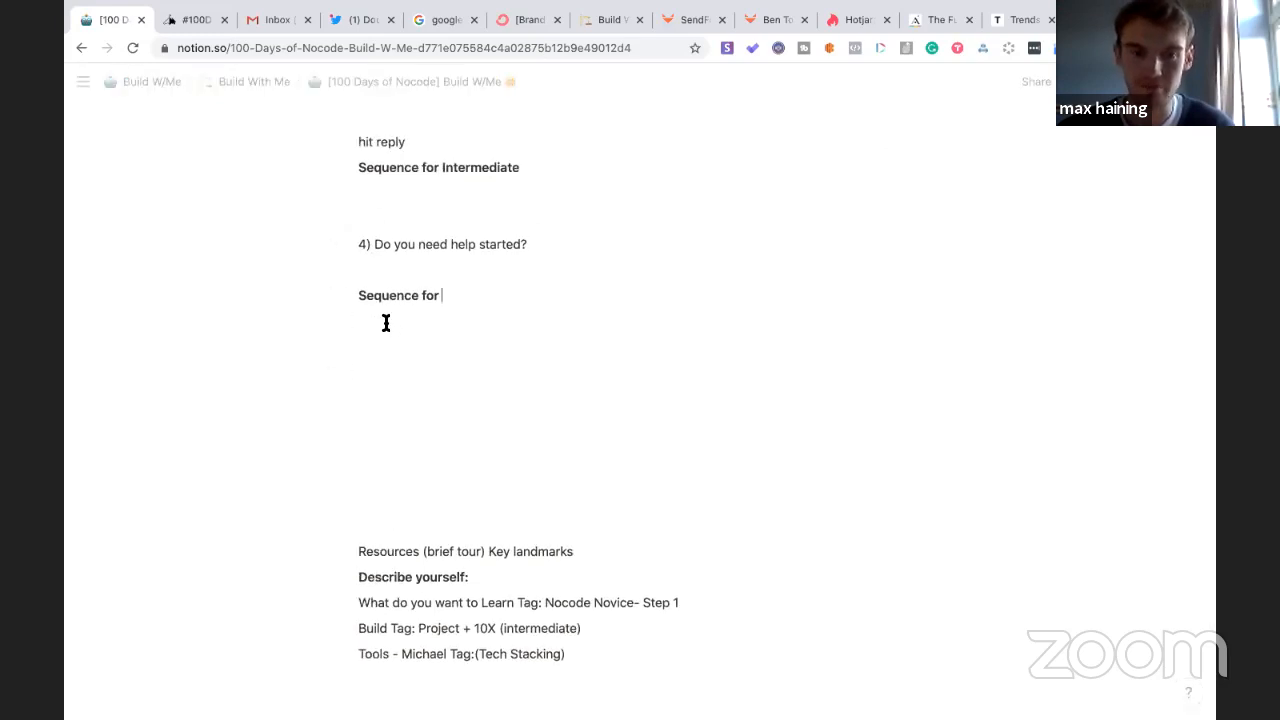
pyautogui.press('Return')
pyautogui.press('Return')
# - Write '1) You have a project to build- how do you build it?' followed by a 'link to' line
pyautogui.write('1')
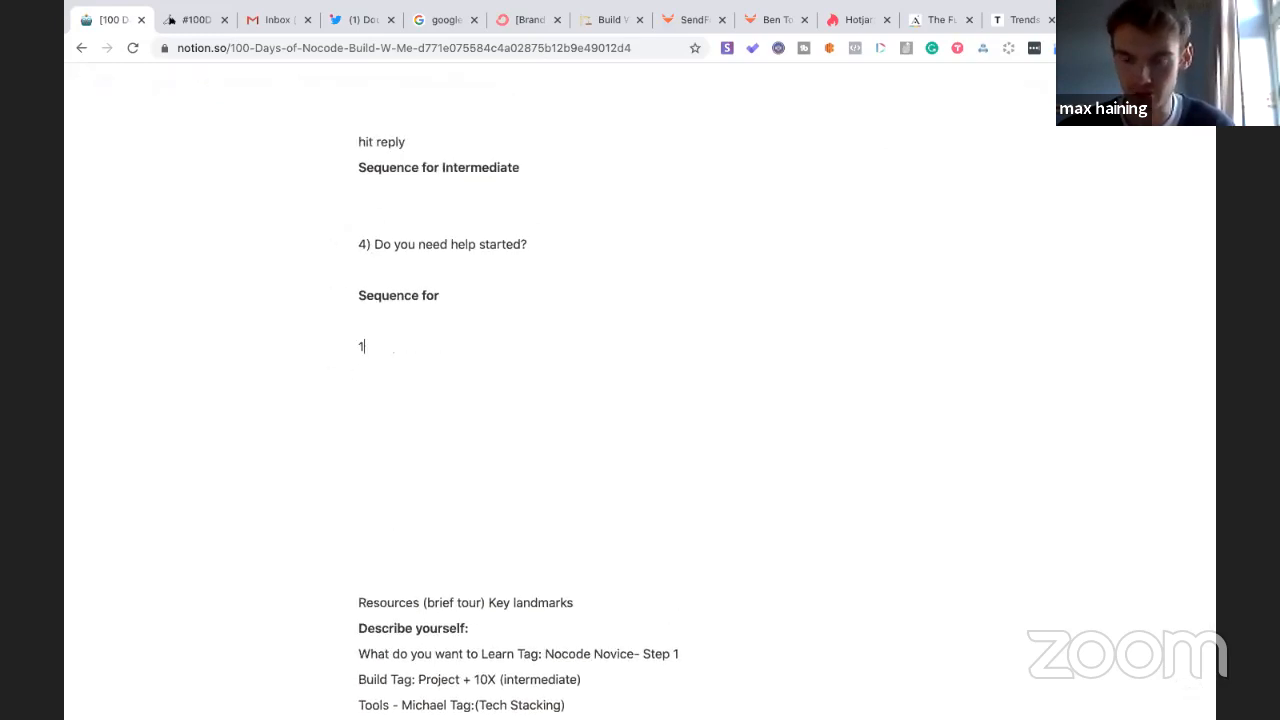
pyautogui.write(') Projec')
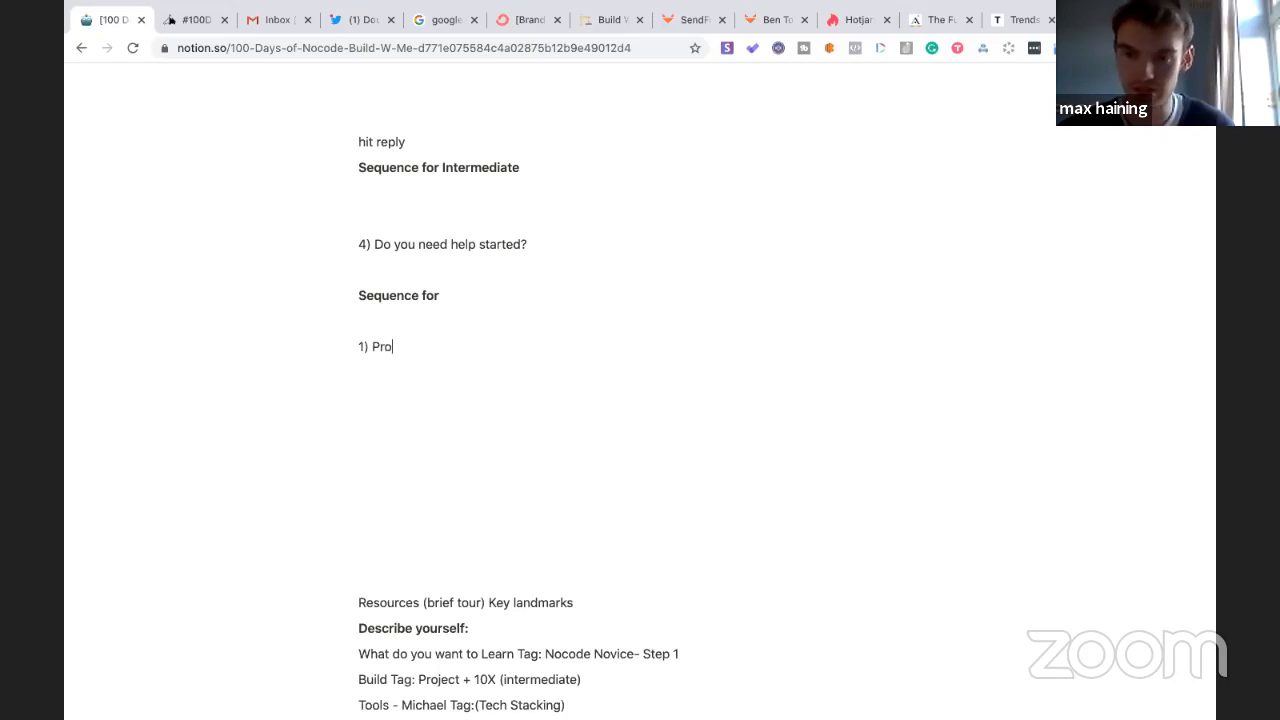
pyautogui.press('BackSpace')
pyautogui.press('BackSpace')
pyautogui.press('BackSpace')
pyautogui.press('BackSpace')
pyautogui.press('BackSpace')
pyautogui.press('BackSpace')
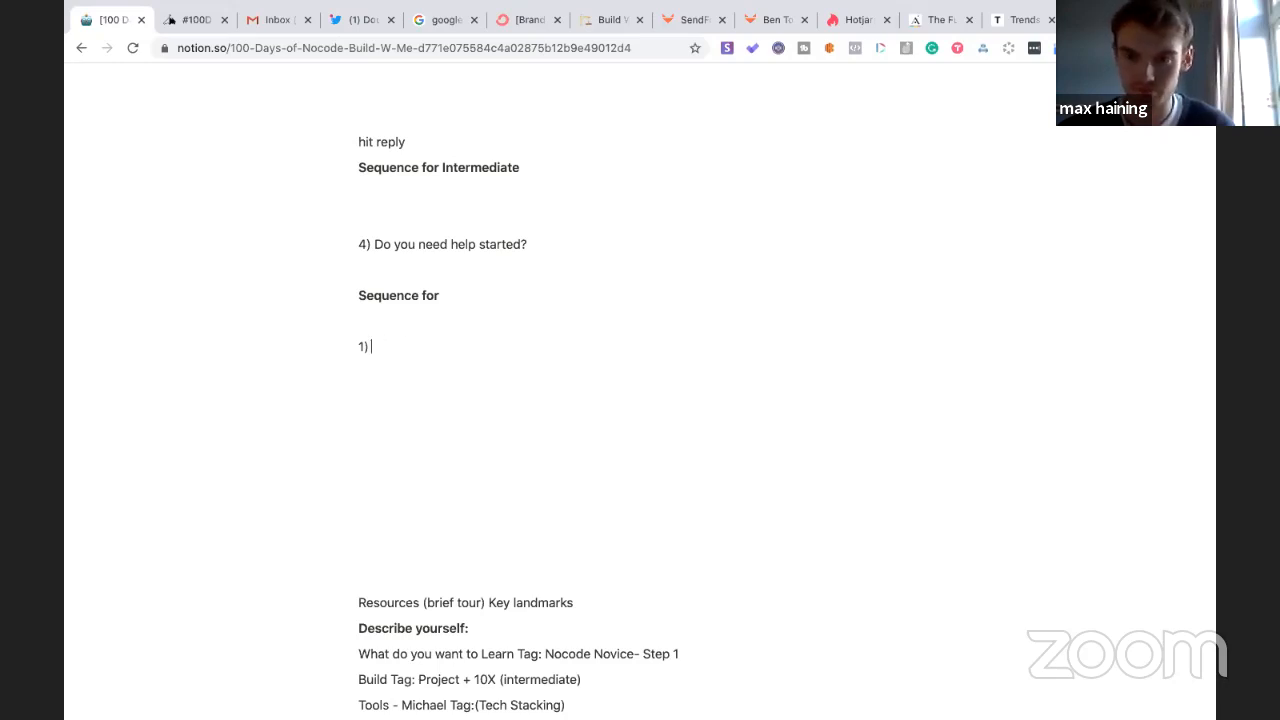
pyautogui.write('You have a pr')
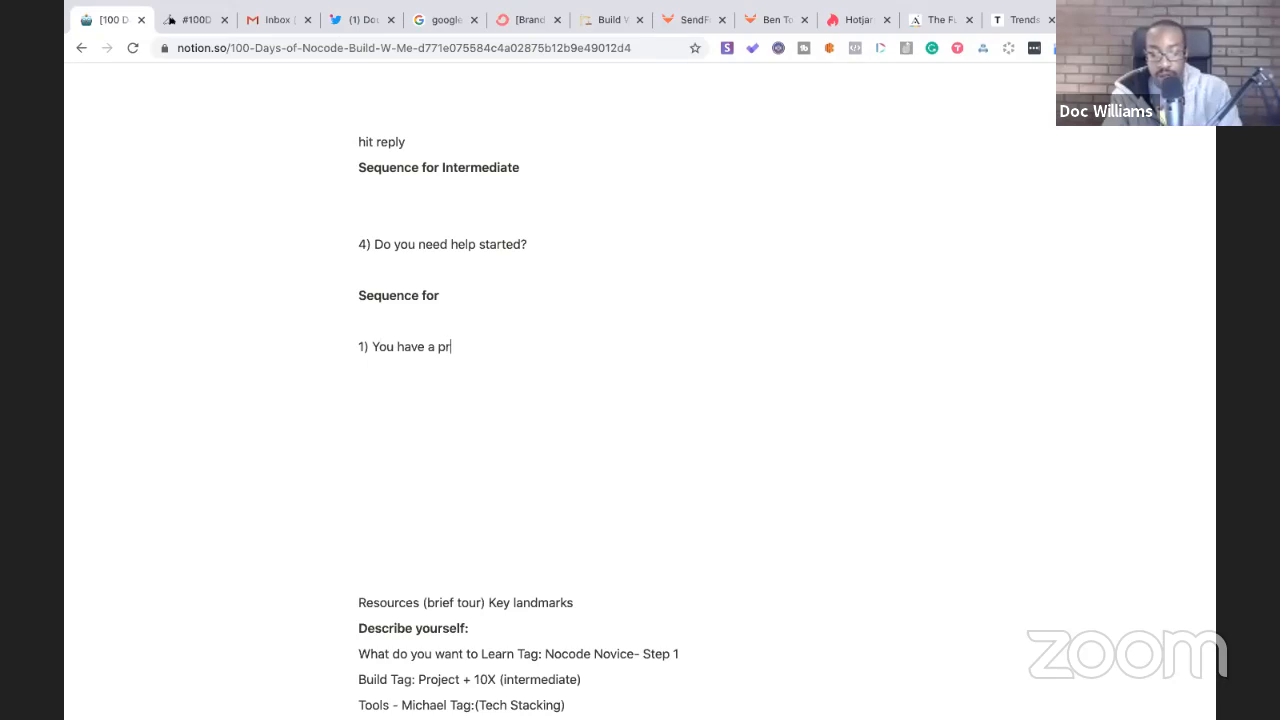
pyautogui.write('oject to ')
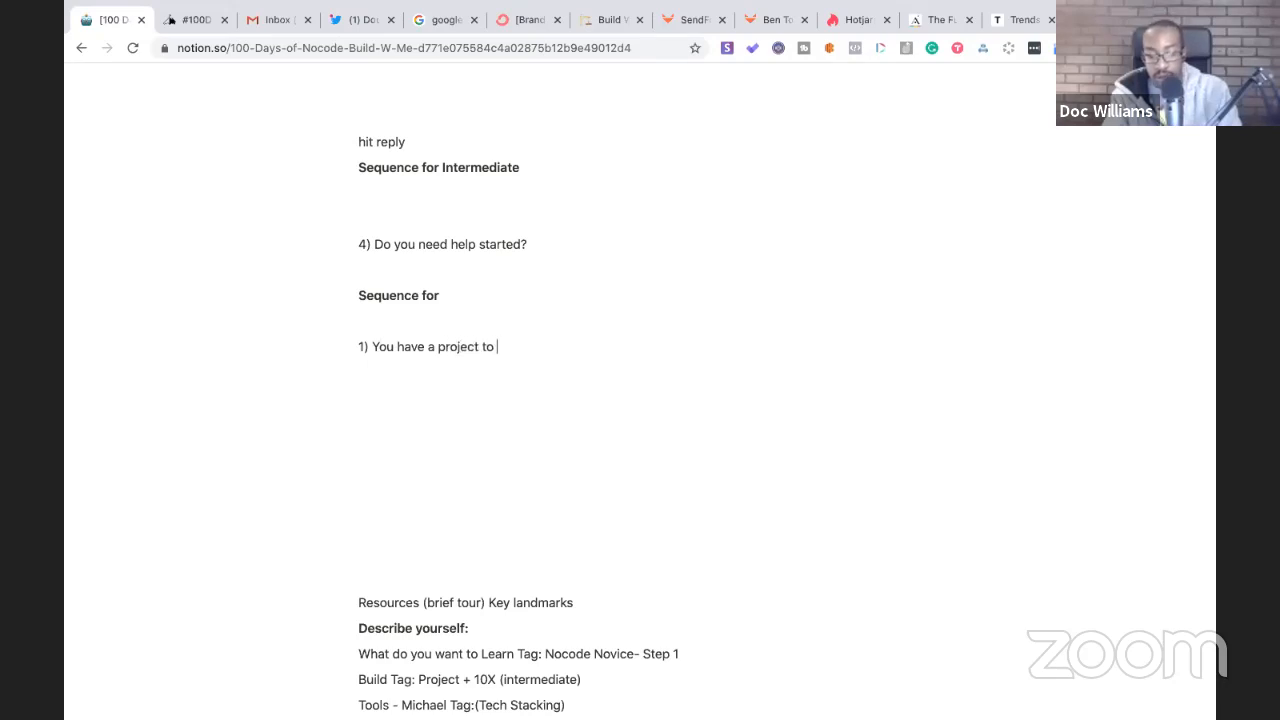
pyautogui.write('build-')
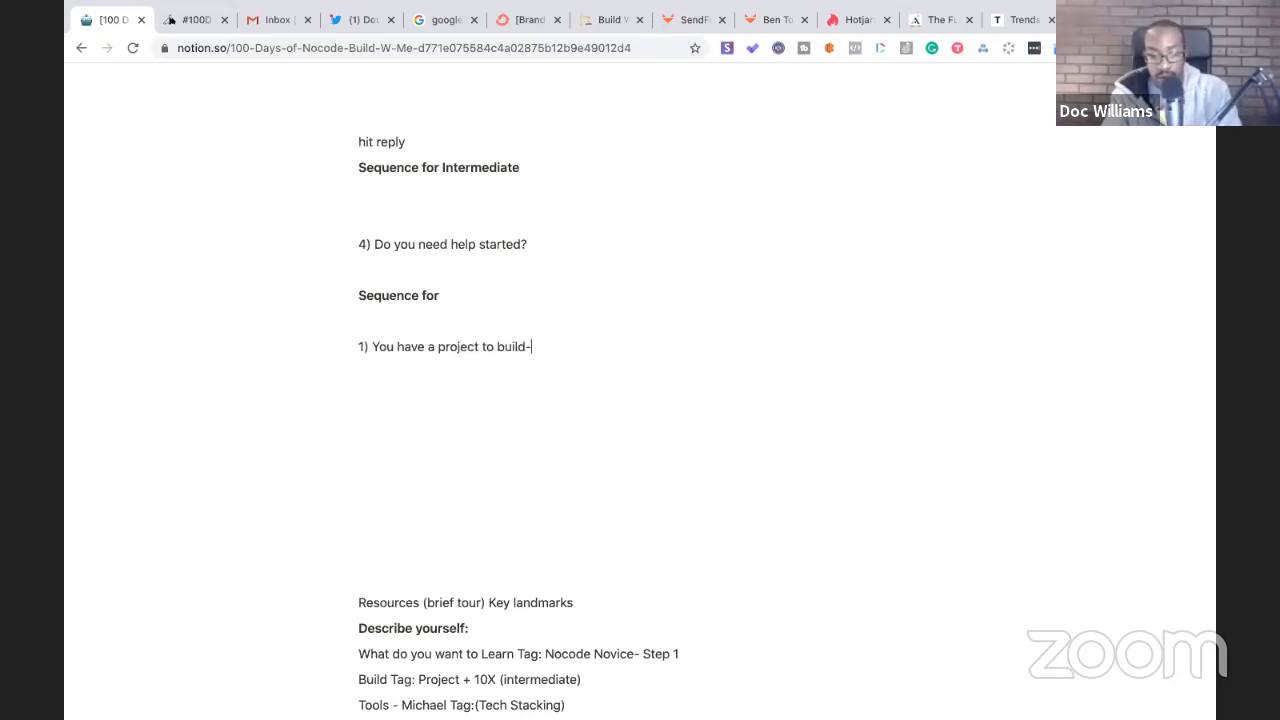
pyautogui.write(' how do you build it?')
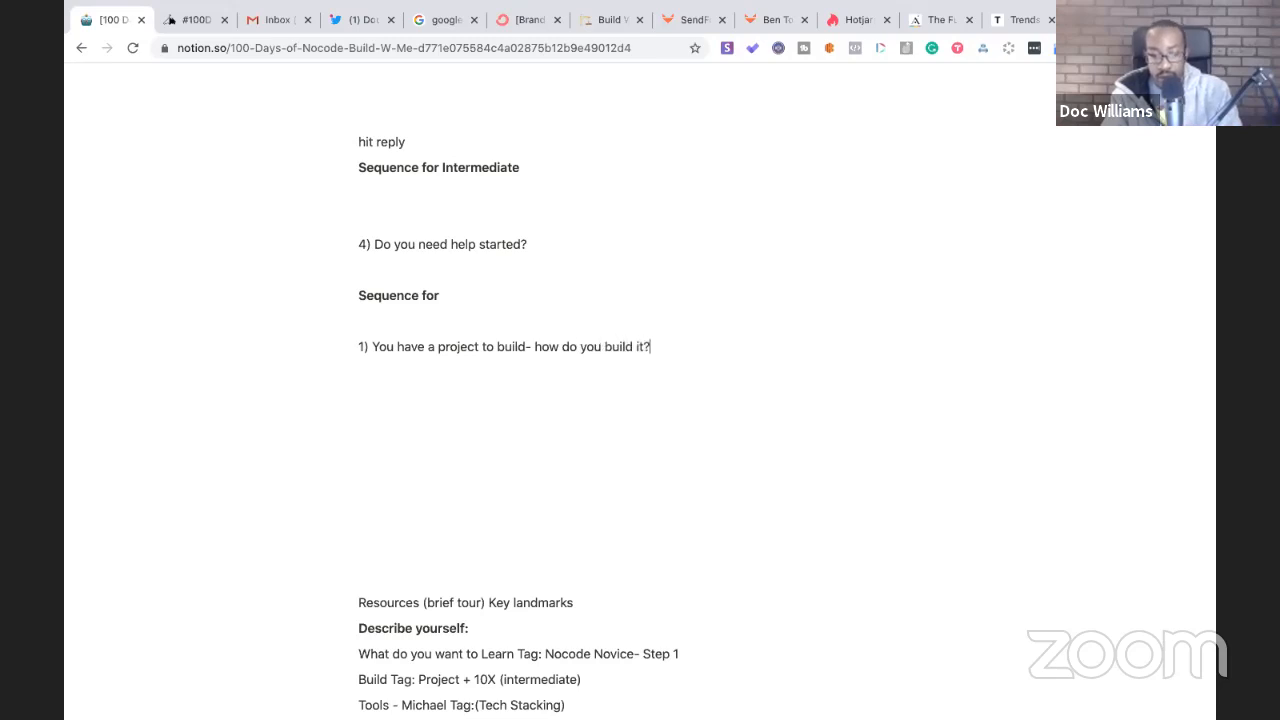
pyautogui.press('Return')
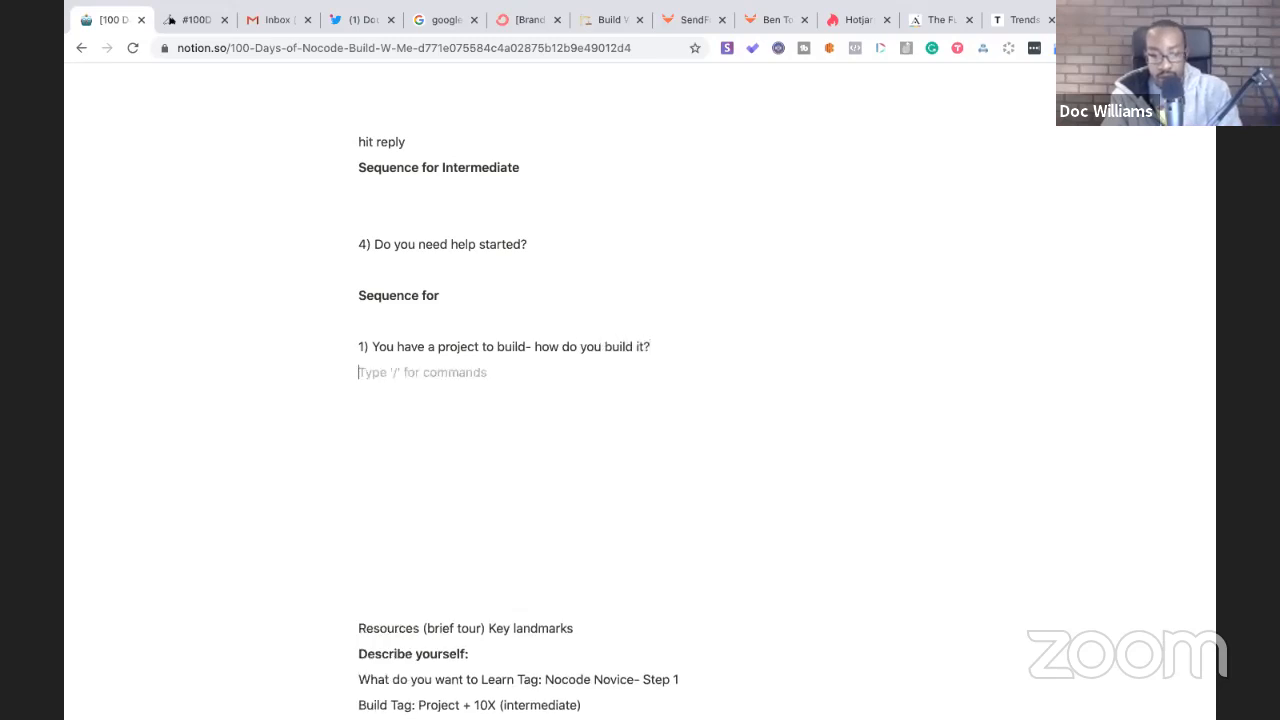
pyautogui.write('link to')
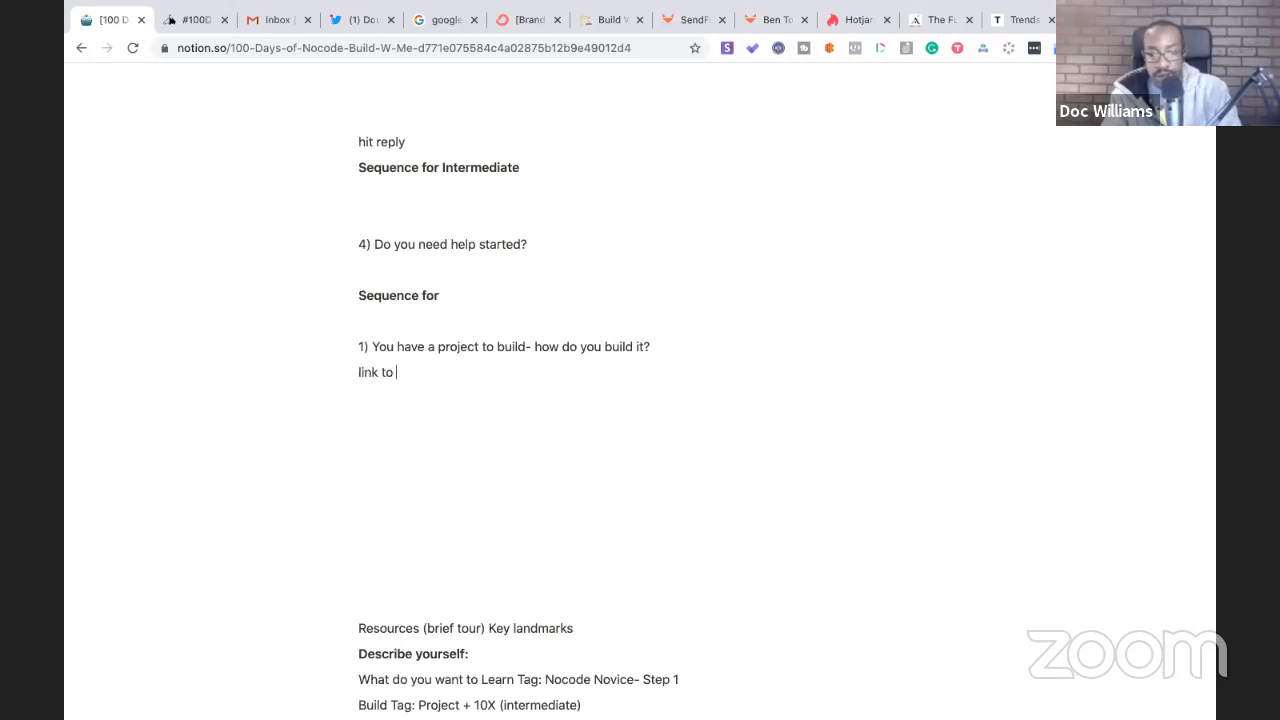
pyautogui.press('Return')
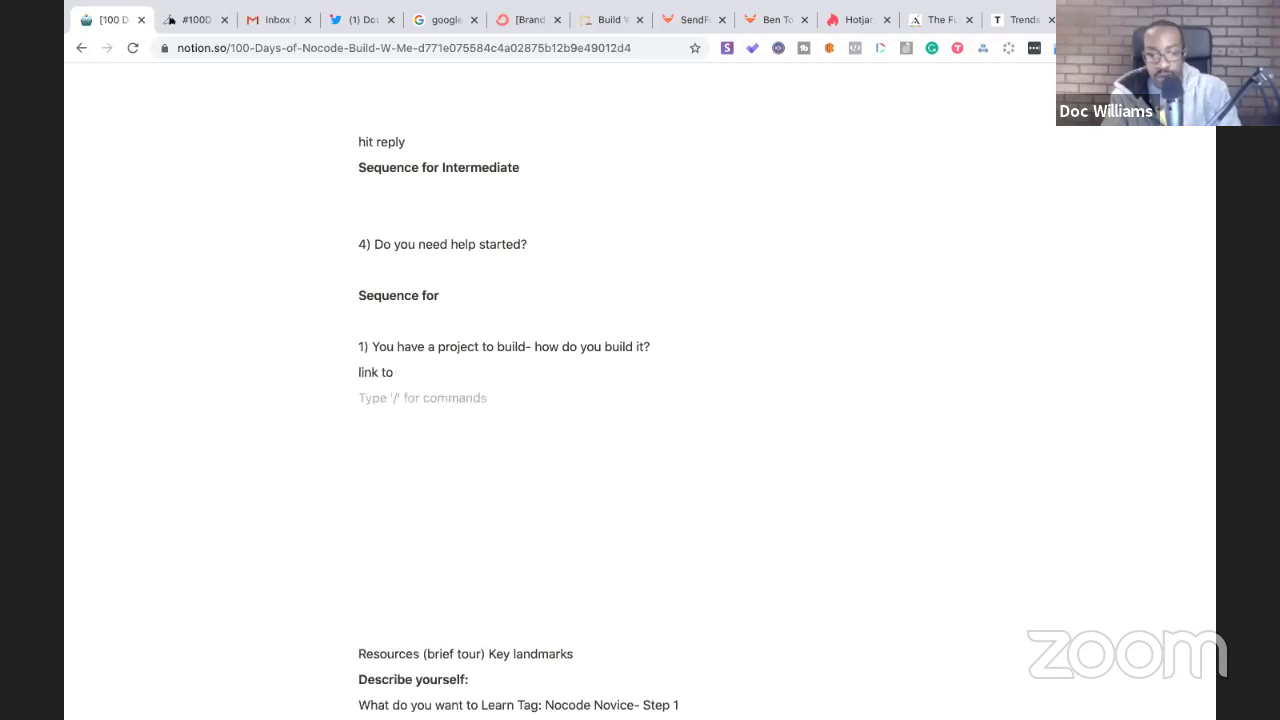
pyautogui.press('Return')
pyautogui.press('Return')
# - Add '2) Get Stackd', then merge it into the line above as 'link to Get Stackd'
pyautogui.write('2')
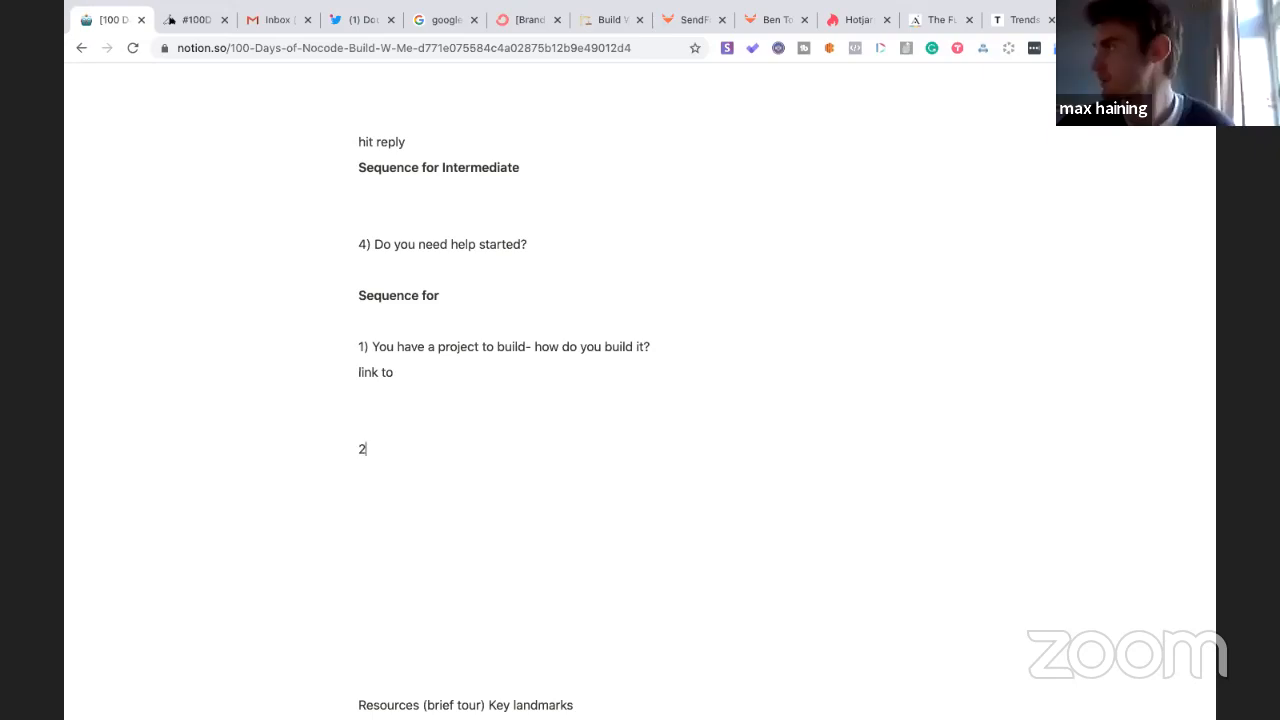
pyautogui.write(')')
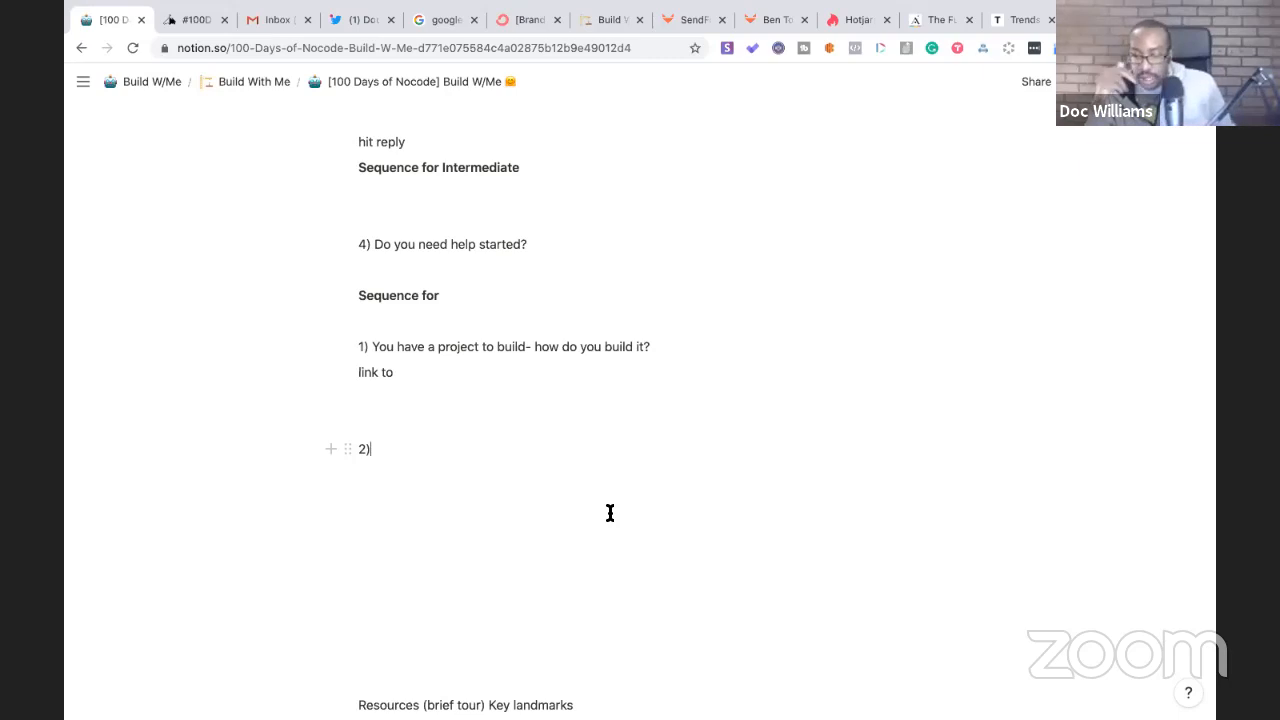
pyautogui.click(362, 423)
pyautogui.press('BackSpace')
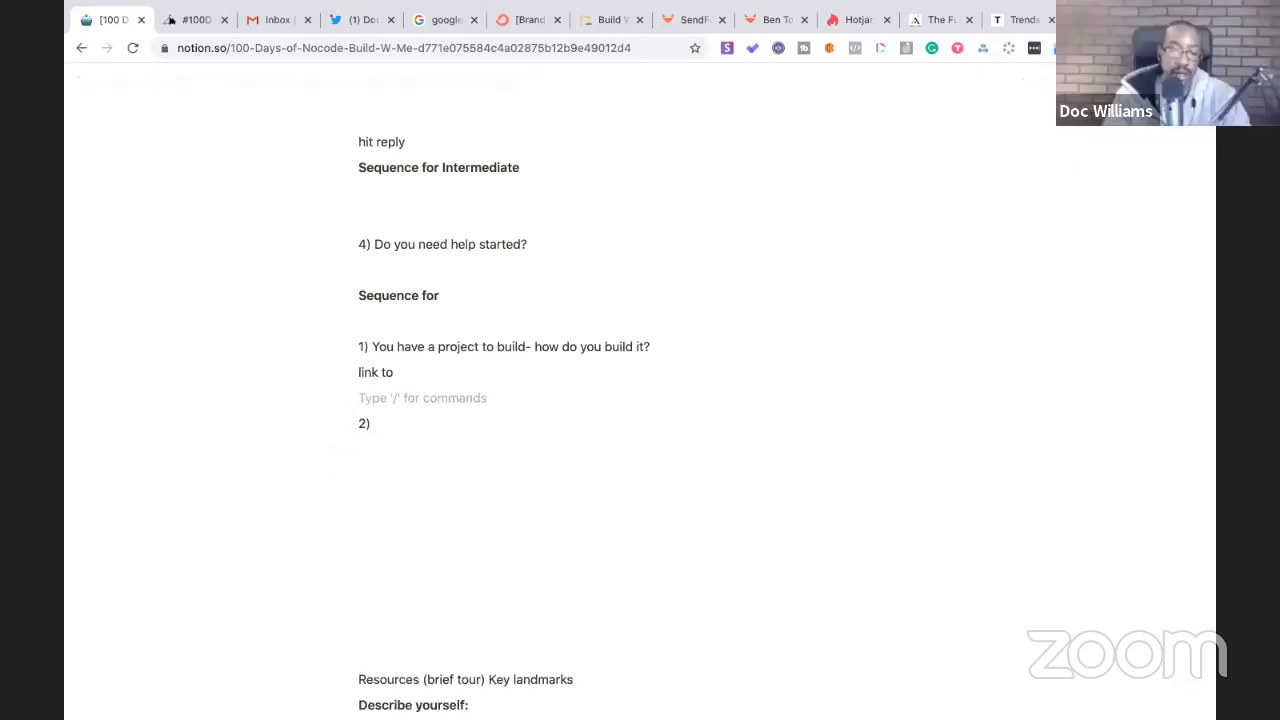
pyautogui.click(381, 423)
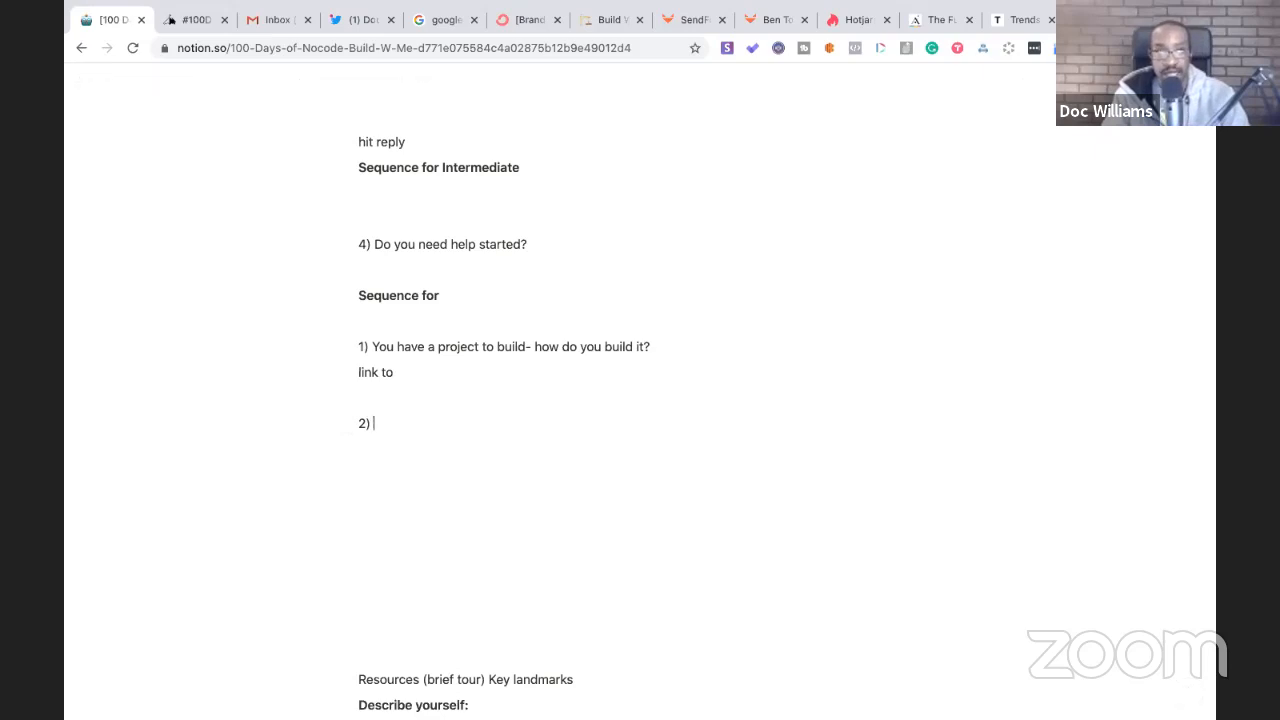
pyautogui.write('Get S')
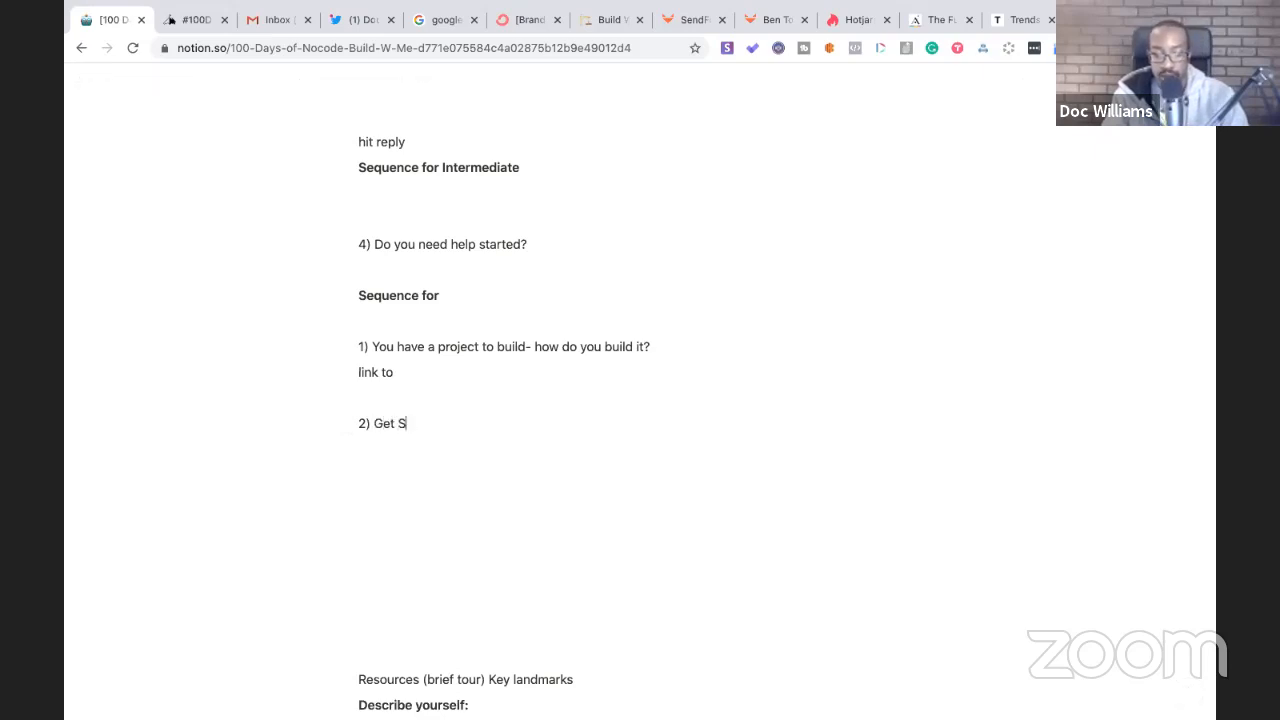
pyautogui.write('tackd')
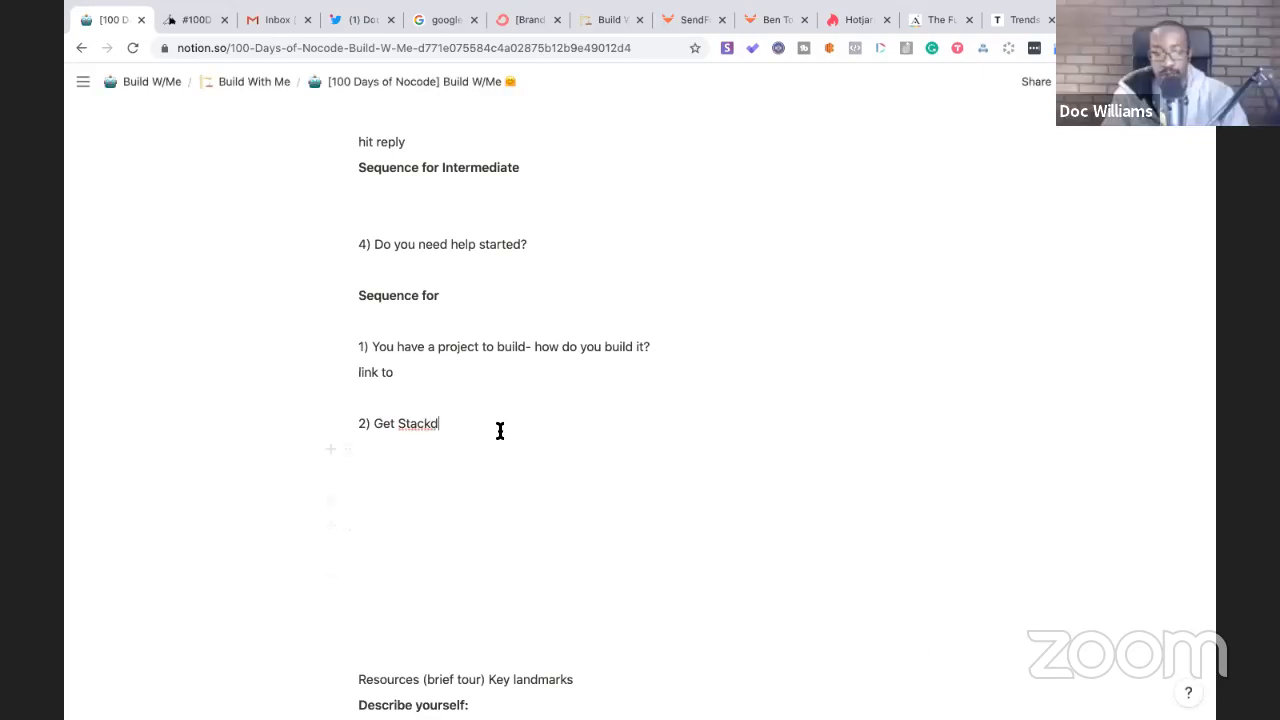
pyautogui.click(414, 388)
pyautogui.press('Return')
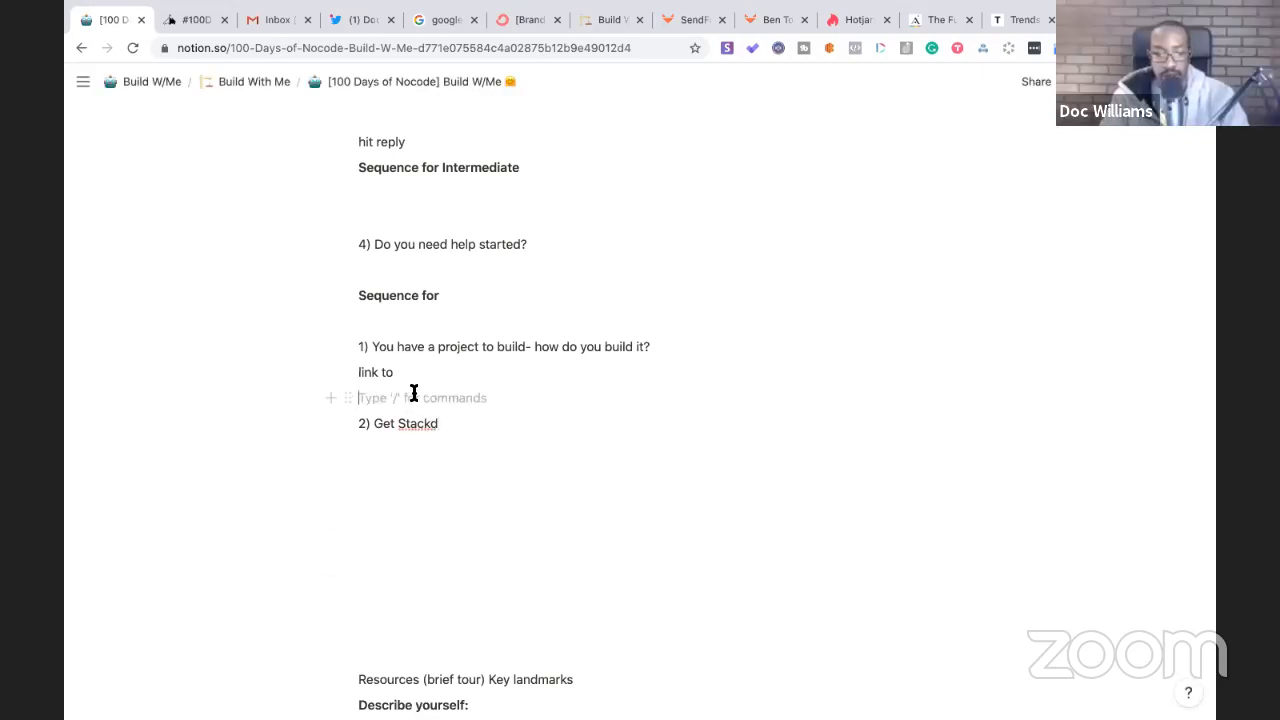
pyautogui.click(374, 413)
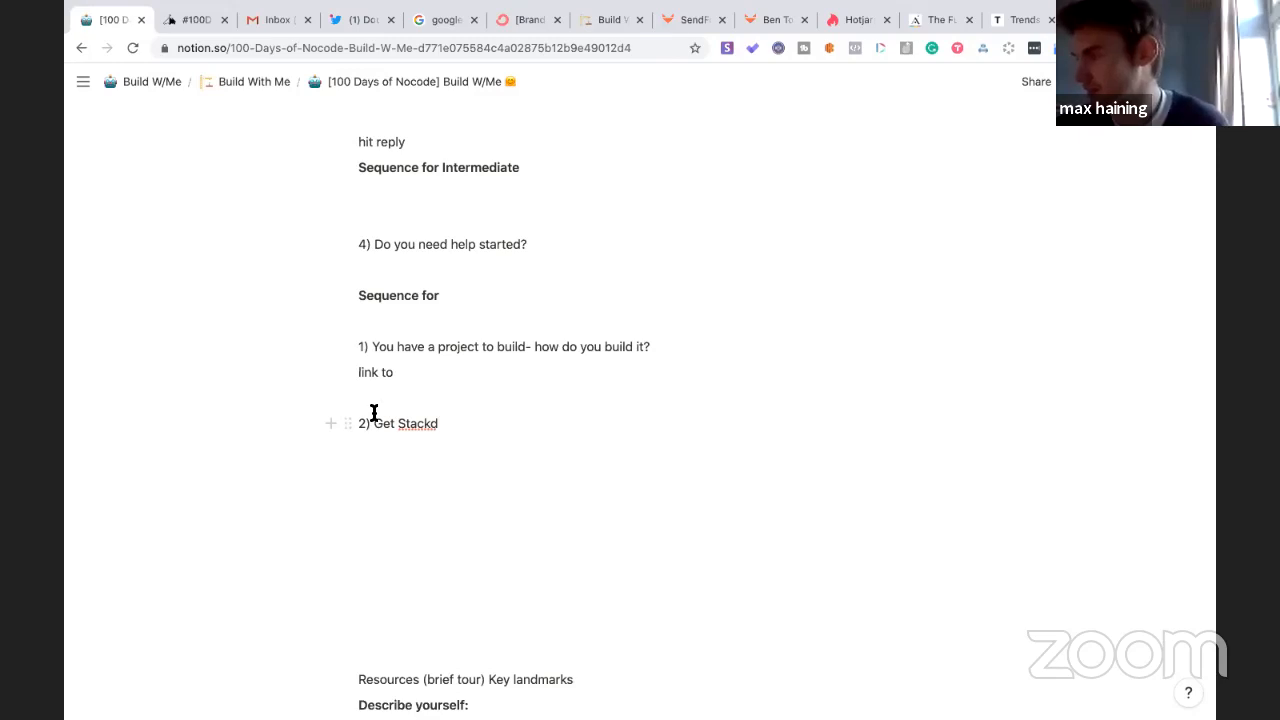
pyautogui.press('BackSpace')
pyautogui.press('BackSpace')
pyautogui.press('BackSpace')
pyautogui.press('BackSpace')
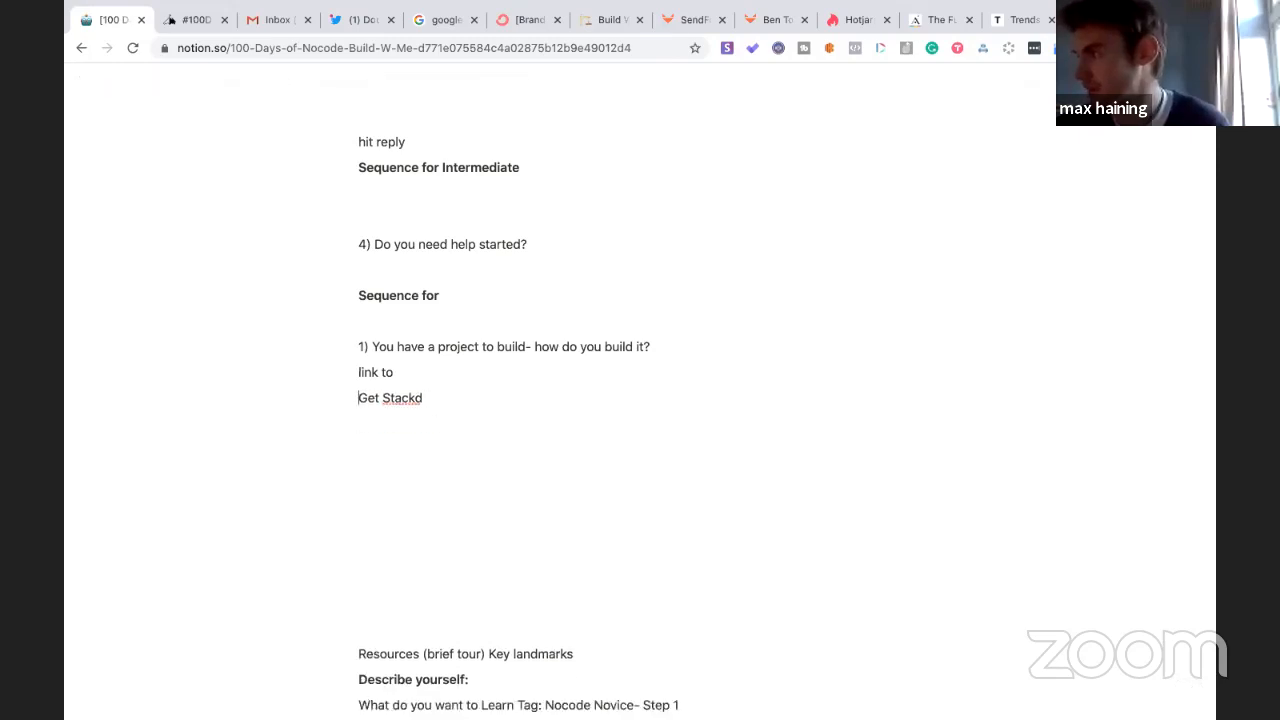
pyautogui.press('BackSpace')
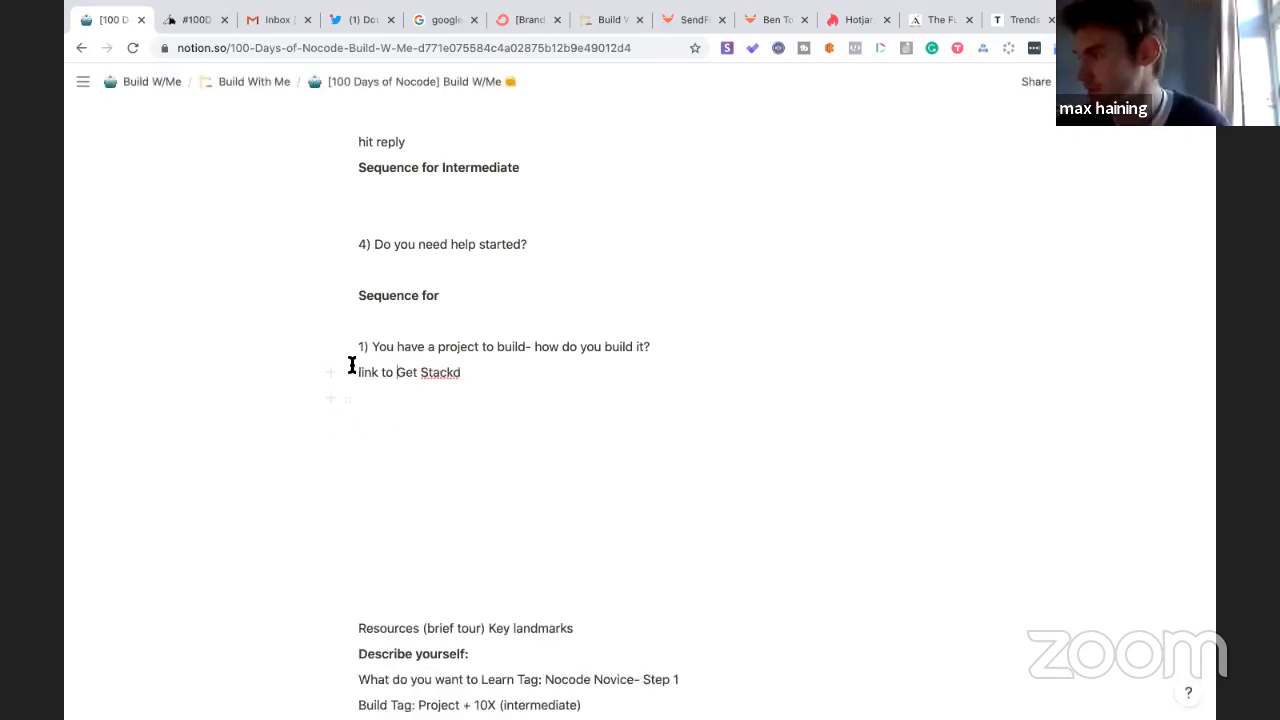
# - Move the question block lower on the page and delete its '4' numbering
pyautogui.scroll(5, 438, 432)
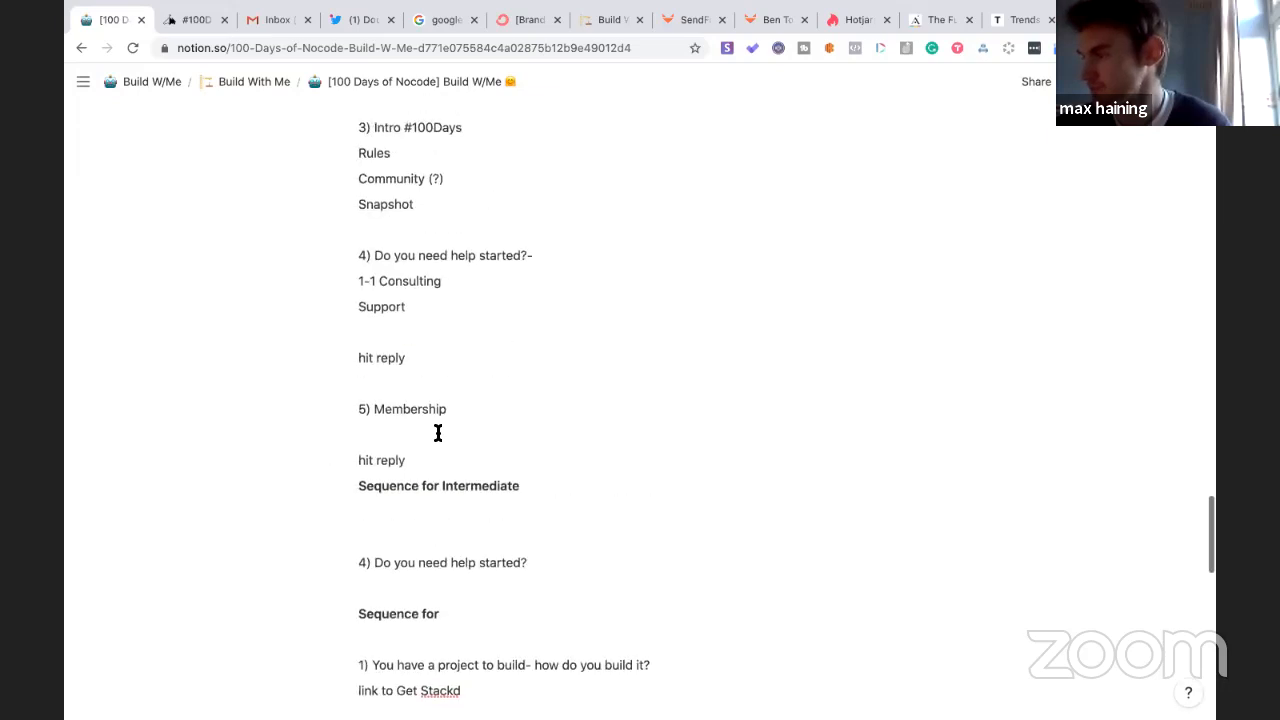
pyautogui.scroll(-1, 438, 432)
pyautogui.click(399, 470)
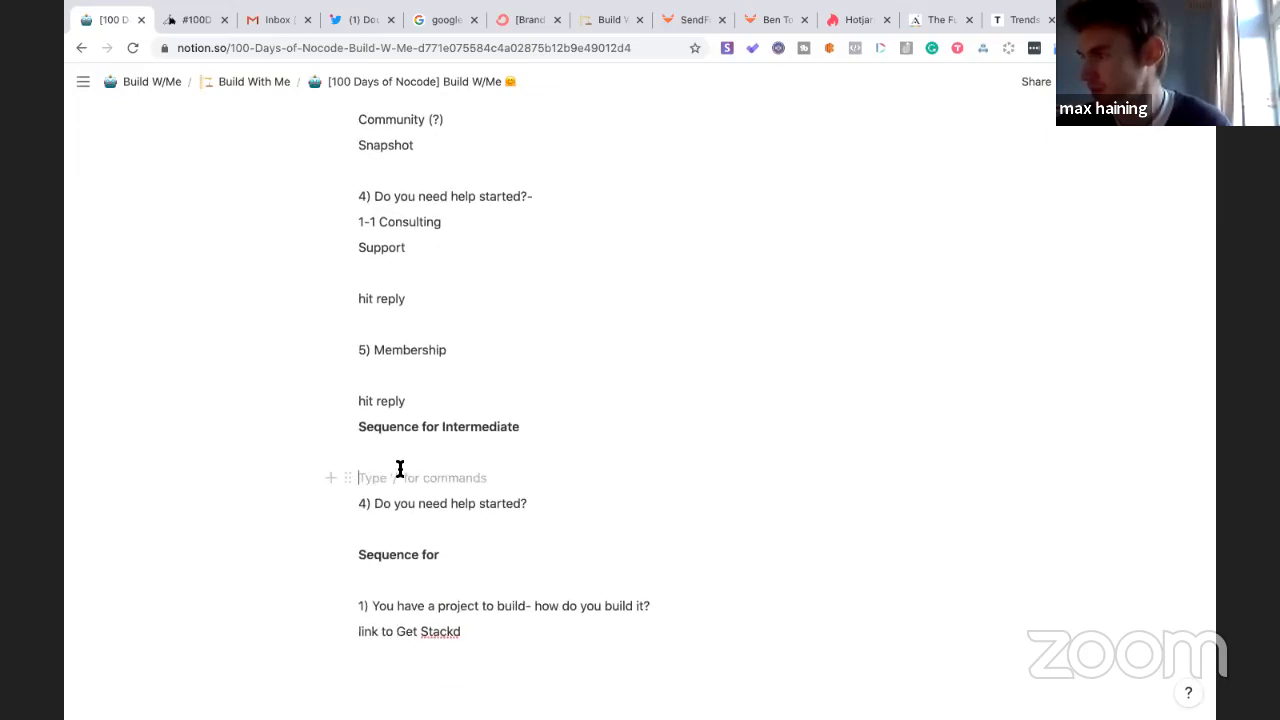
pyautogui.scroll(2, 399, 469)
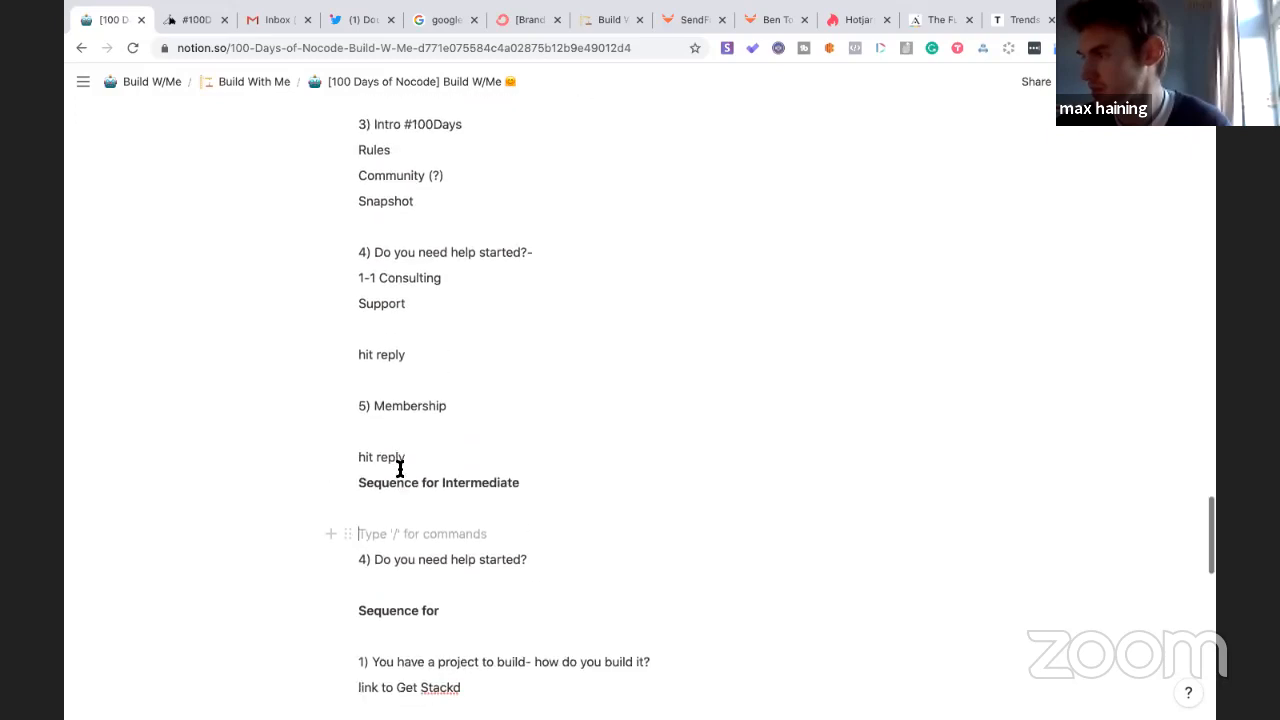
pyautogui.scroll(-2, 400, 469)
pyautogui.moveTo(350, 495); pyautogui.dragTo(371, 640)
pyautogui.click(364, 629)
pyautogui.press('BackSpace')
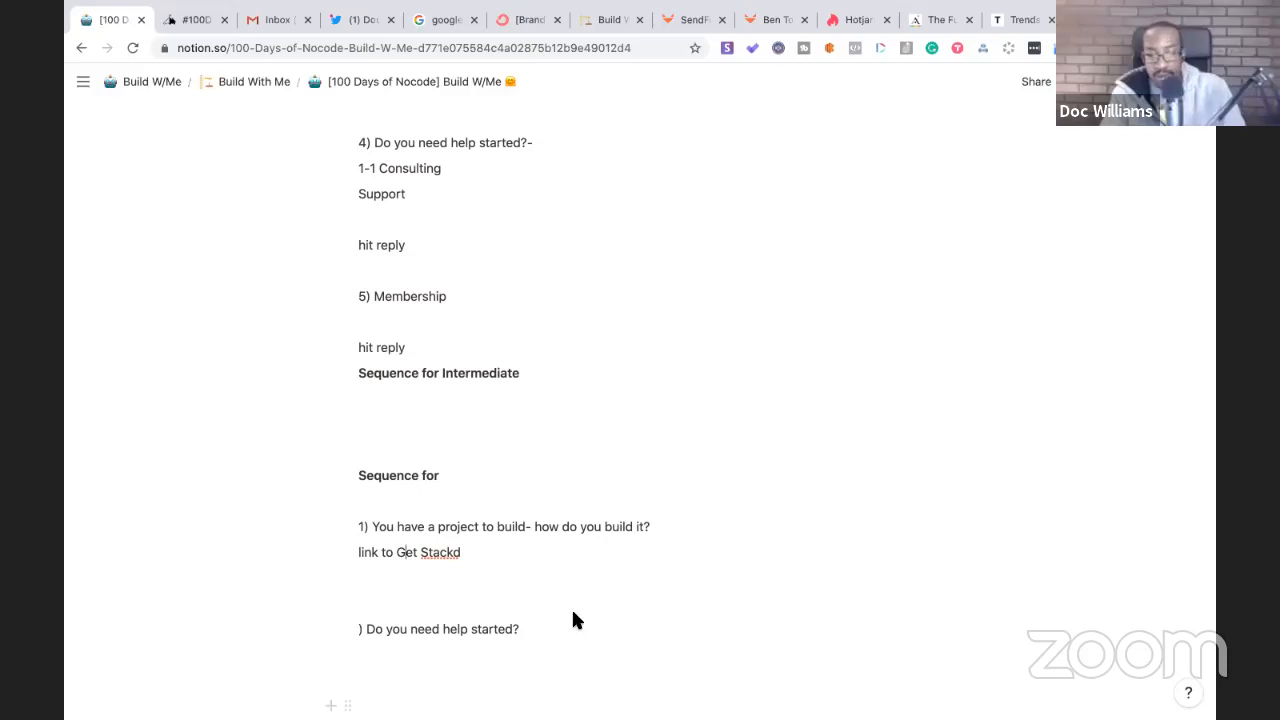
# - Move the Sequence for heading lower and pull the first question up under Sequence for Intermediate
pyautogui.scroll(2, 463, 463)
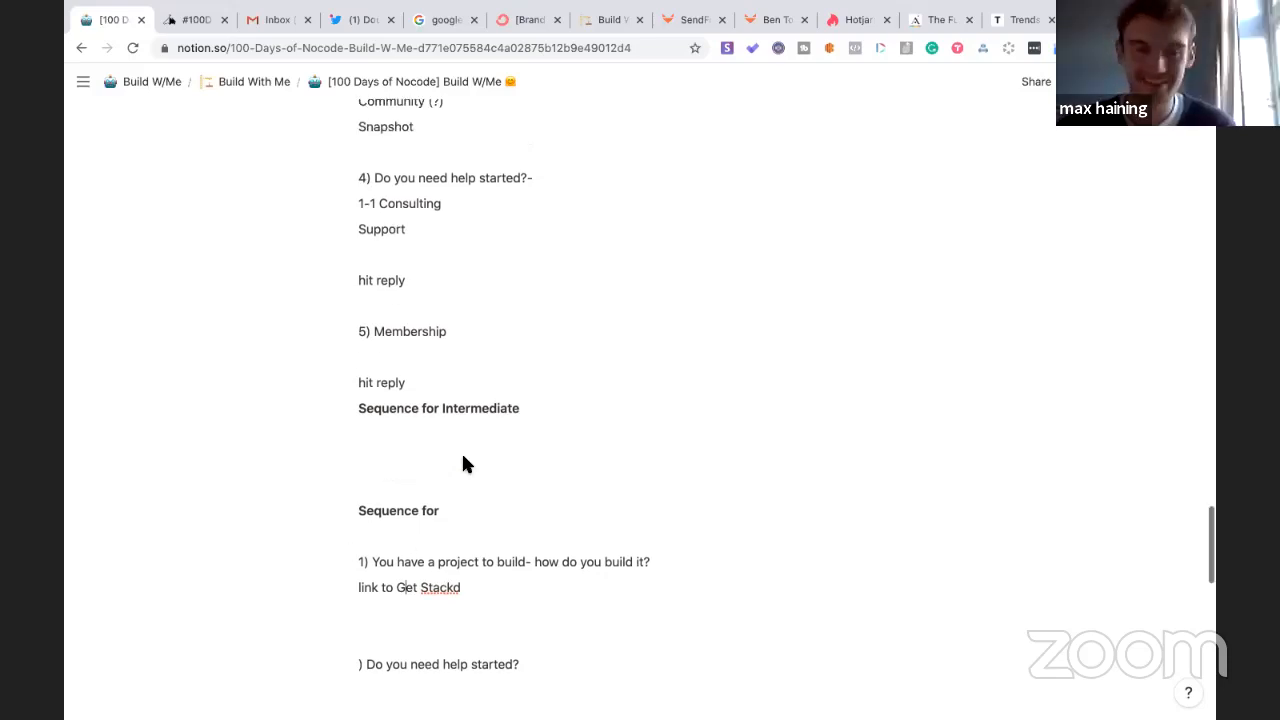
pyautogui.click(455, 537)
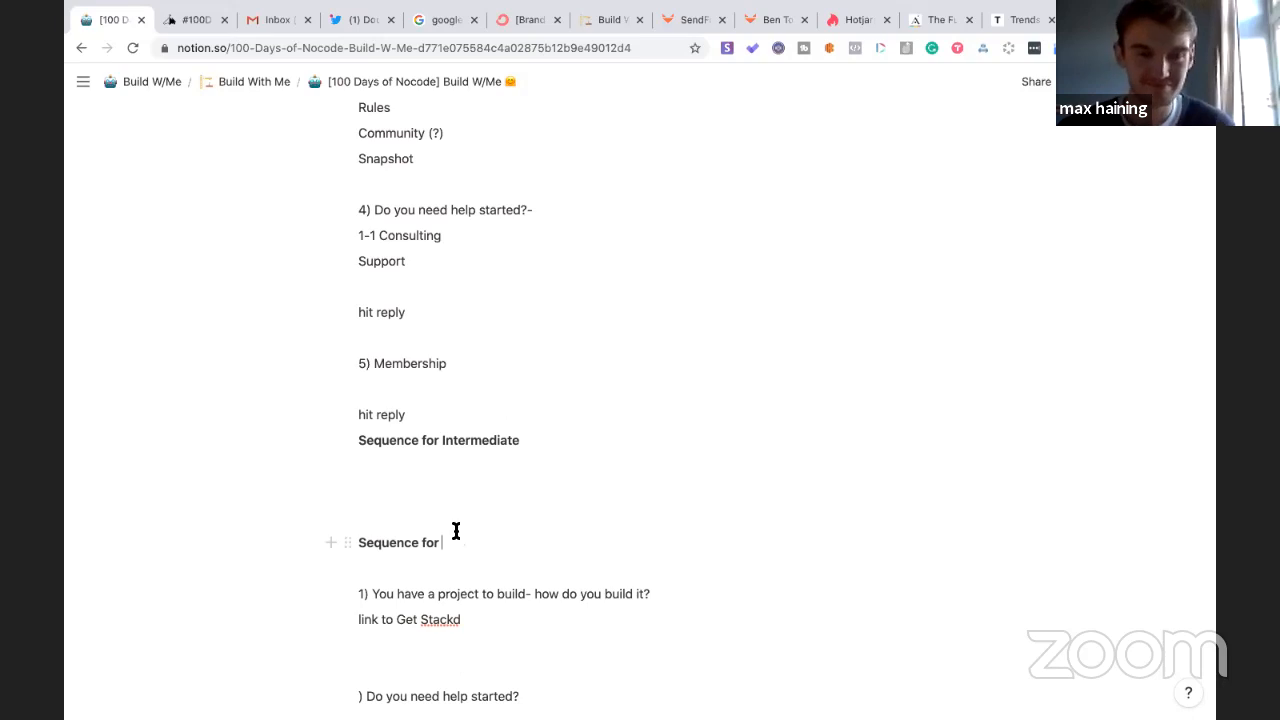
pyautogui.scroll(-5, 454, 531)
pyautogui.moveTo(349, 337); pyautogui.dragTo(363, 303)
pyautogui.click(363, 310)
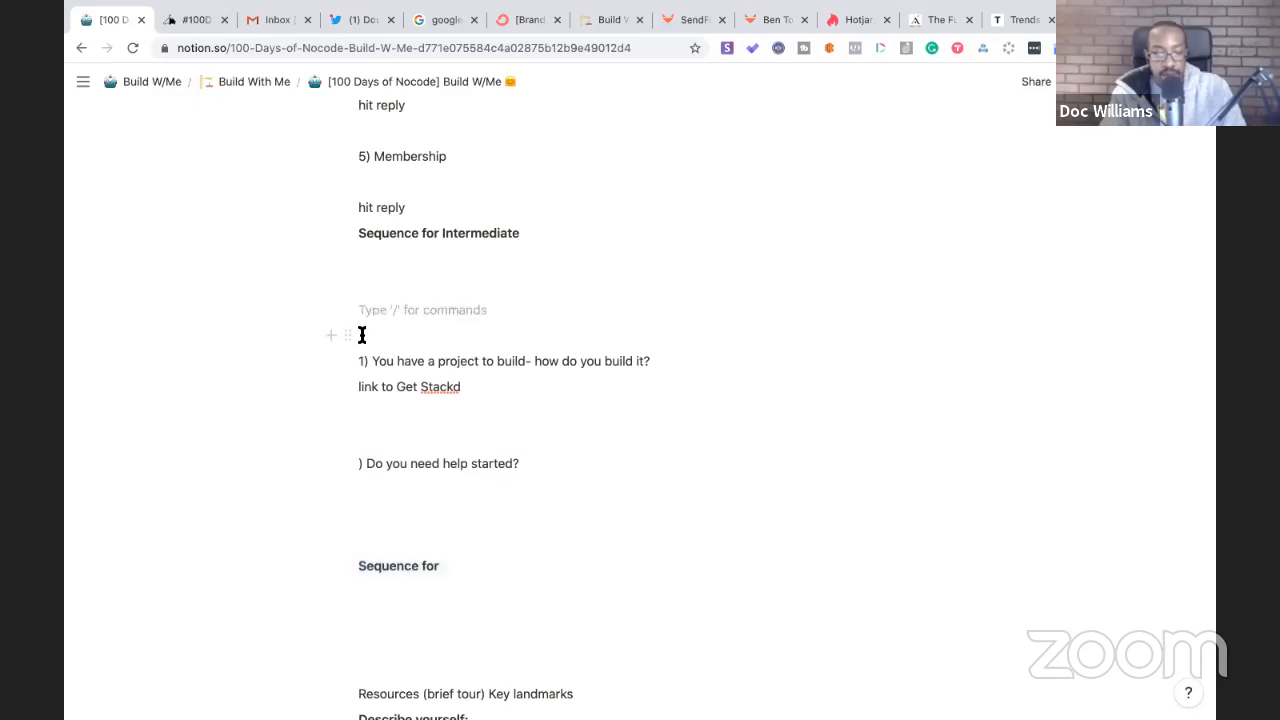
pyautogui.click(362, 233)
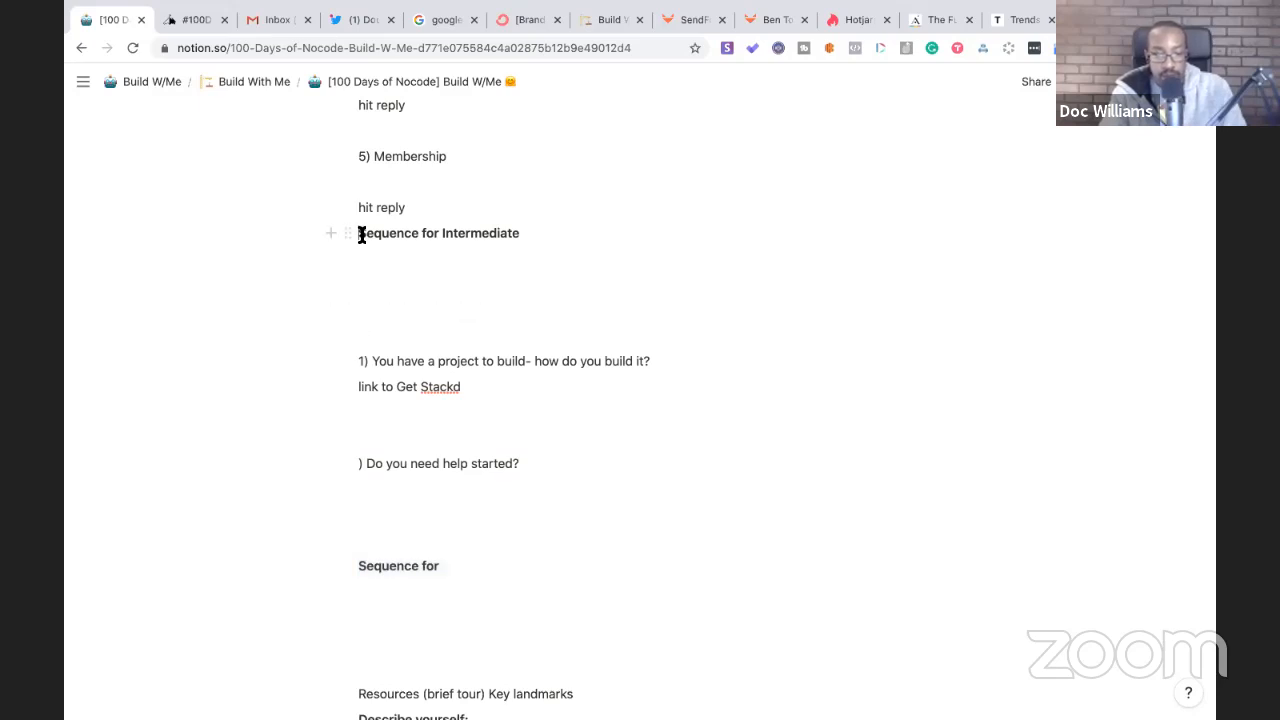
pyautogui.press('Return')
pyautogui.press('Return')
pyautogui.press('Return')
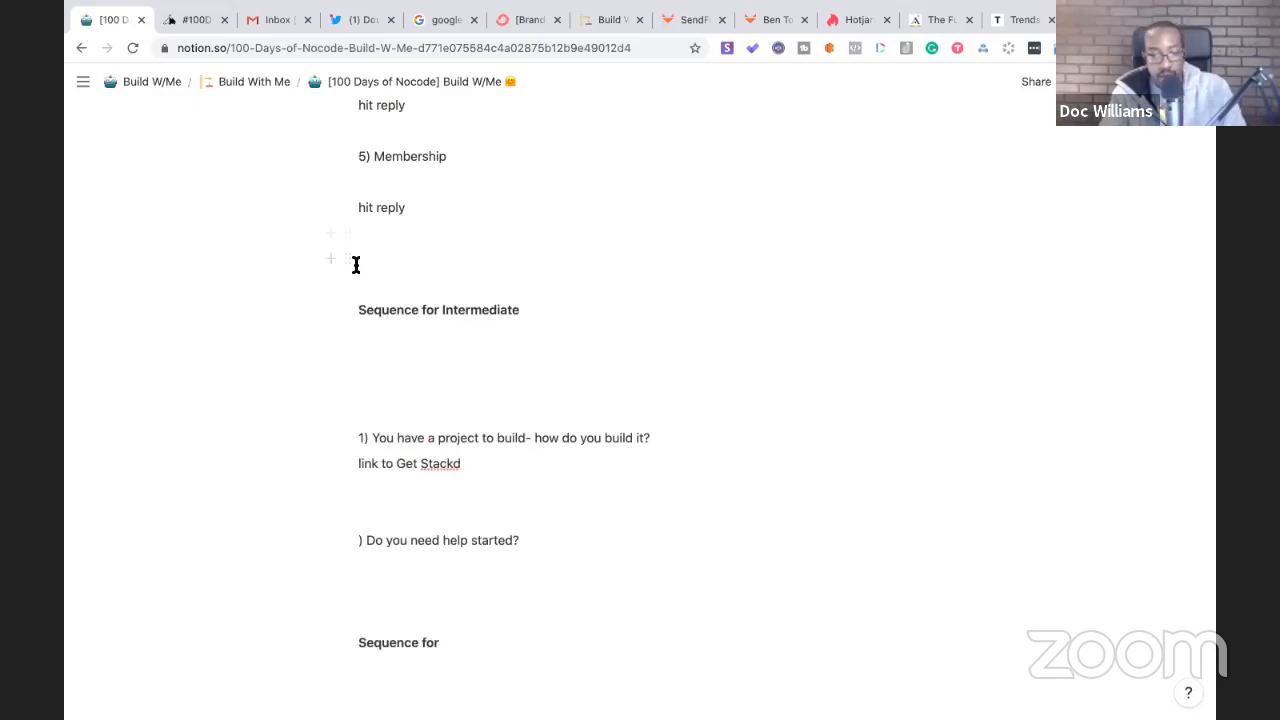
pyautogui.click(353, 440)
pyautogui.press('BackSpace')
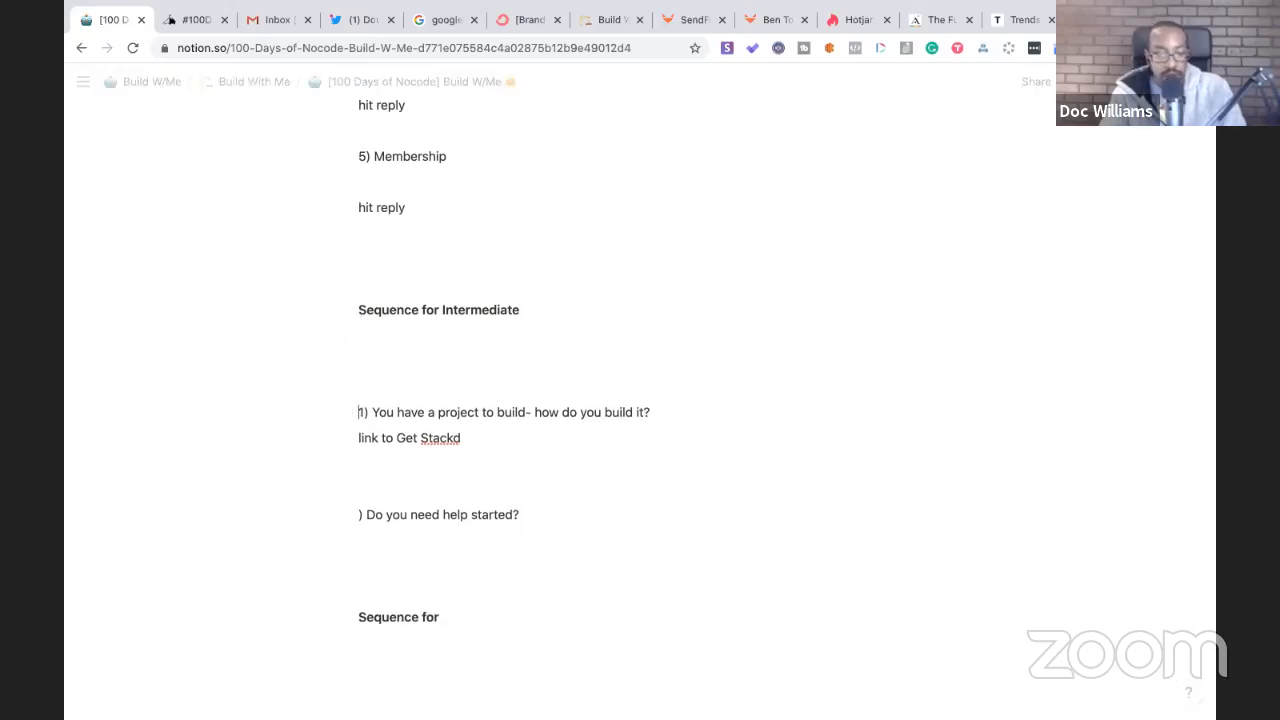
pyautogui.press('BackSpace')
pyautogui.press('BackSpace')
pyautogui.press('BackSpace')
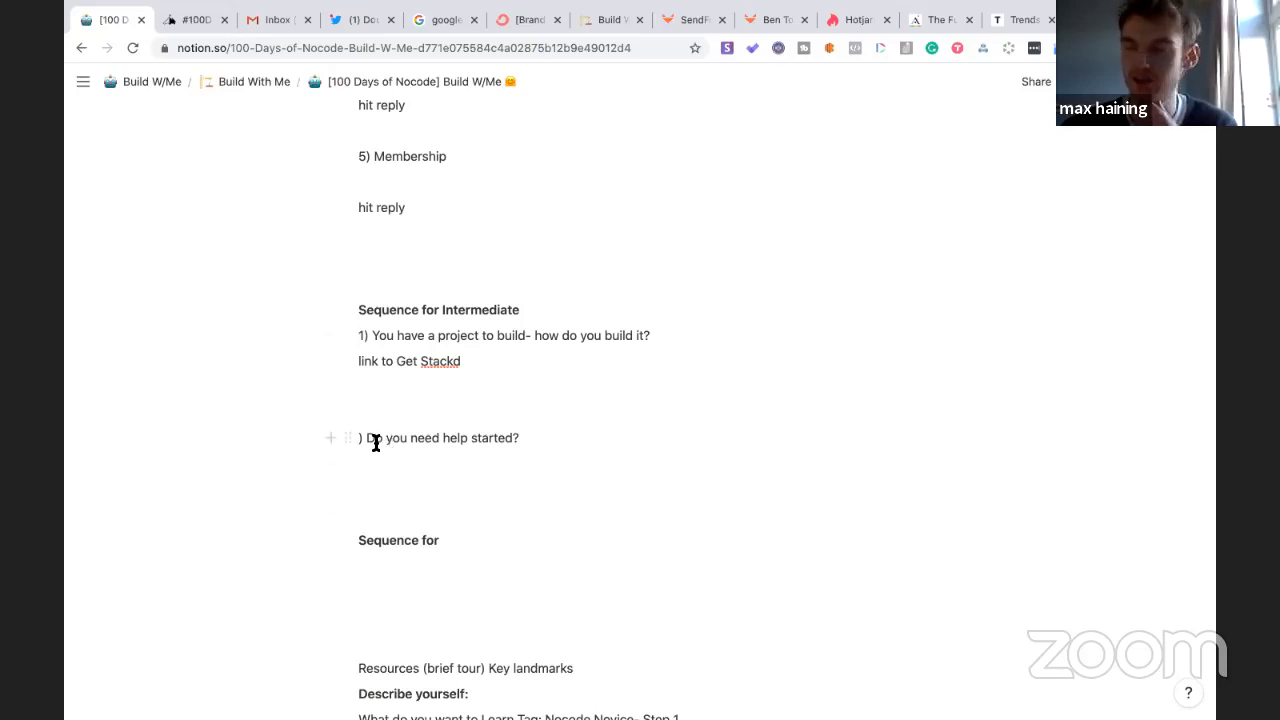
# - Delete the broken 'Do you need help started?' text
pyautogui.scroll(3, 386, 414)
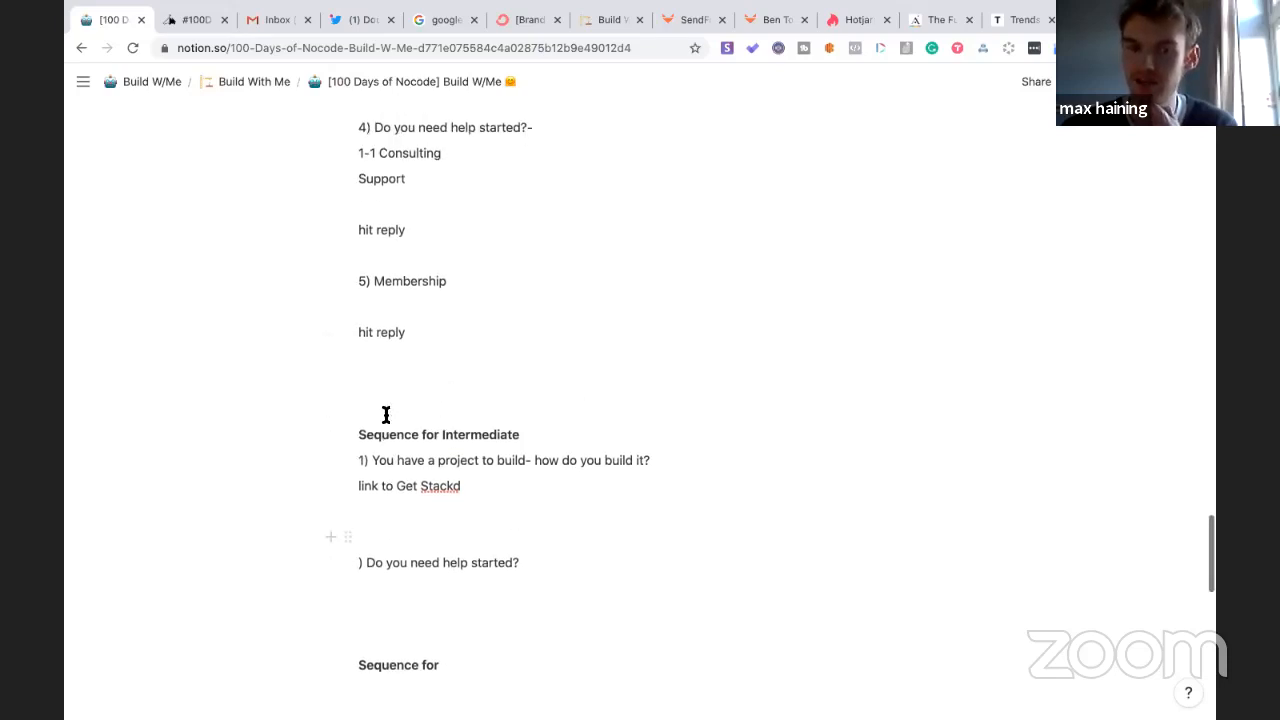
pyautogui.moveTo(530, 562); pyautogui.dragTo(355, 538)
pyautogui.press('BackSpace')
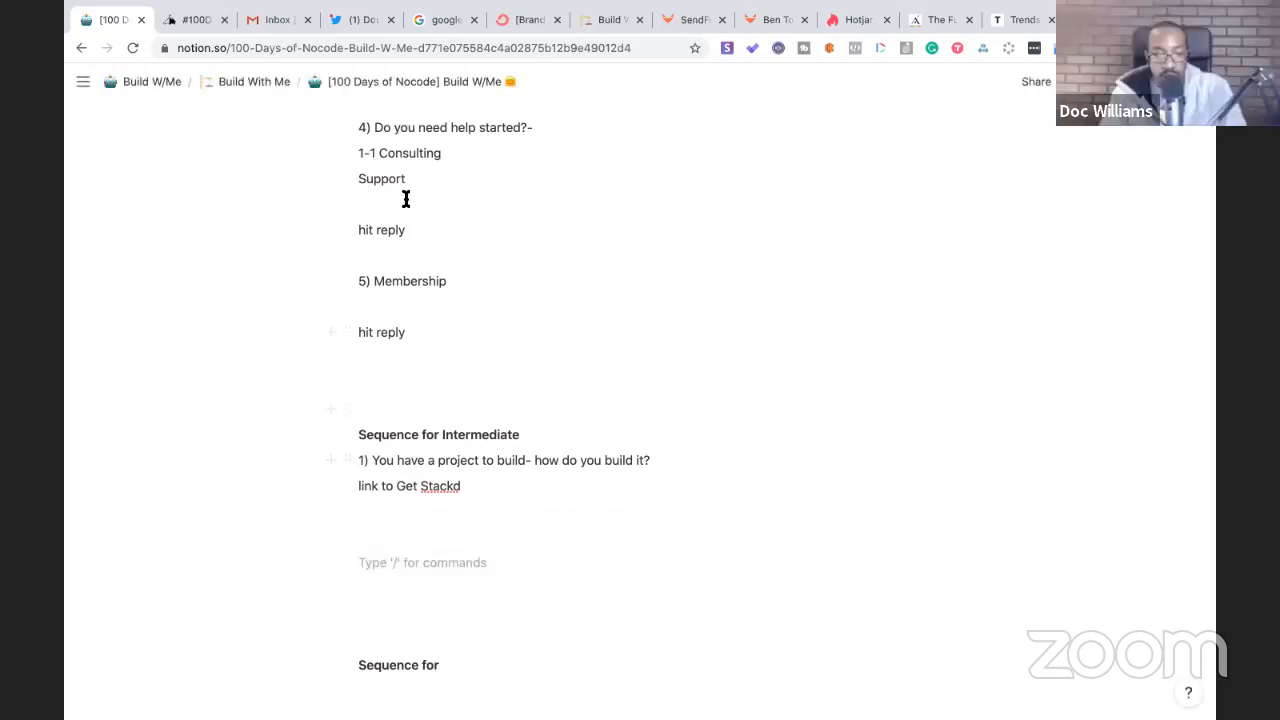
pyautogui.click(348, 127)
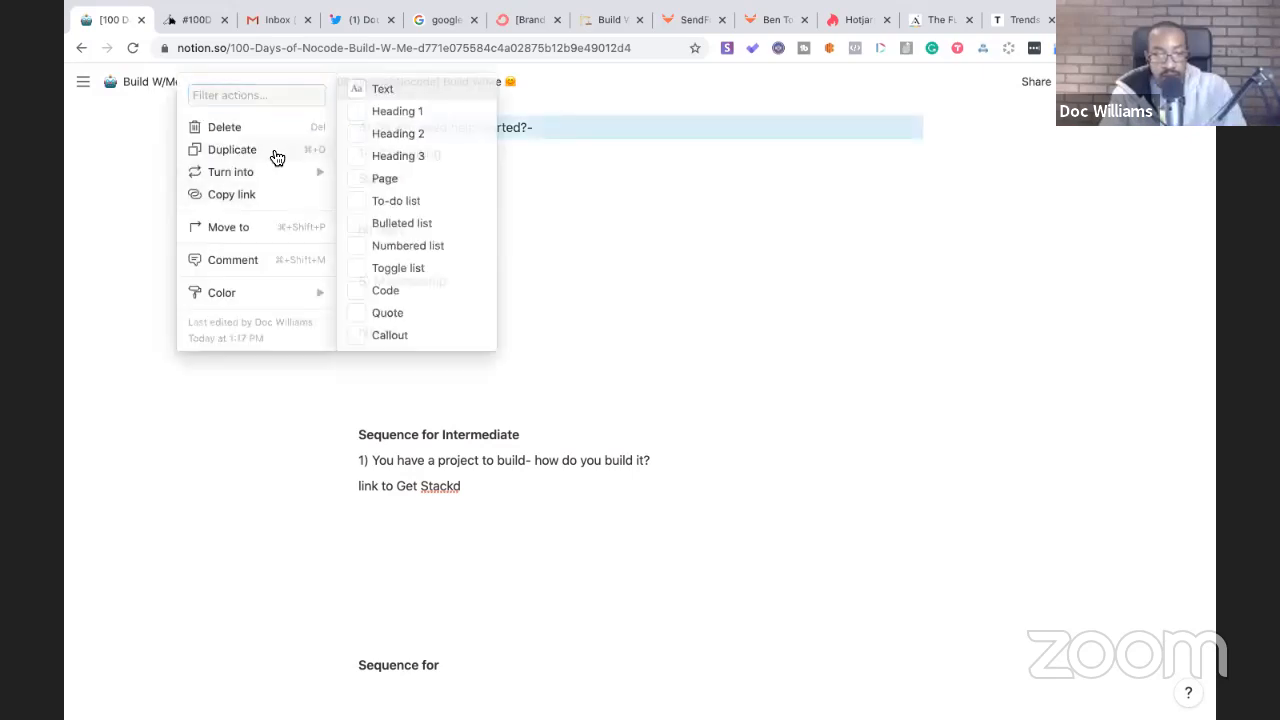
# - Duplicate the '4) Do you need help started?-' block and move the copy below 'link to Get Stackd'
pyautogui.click(270, 152)
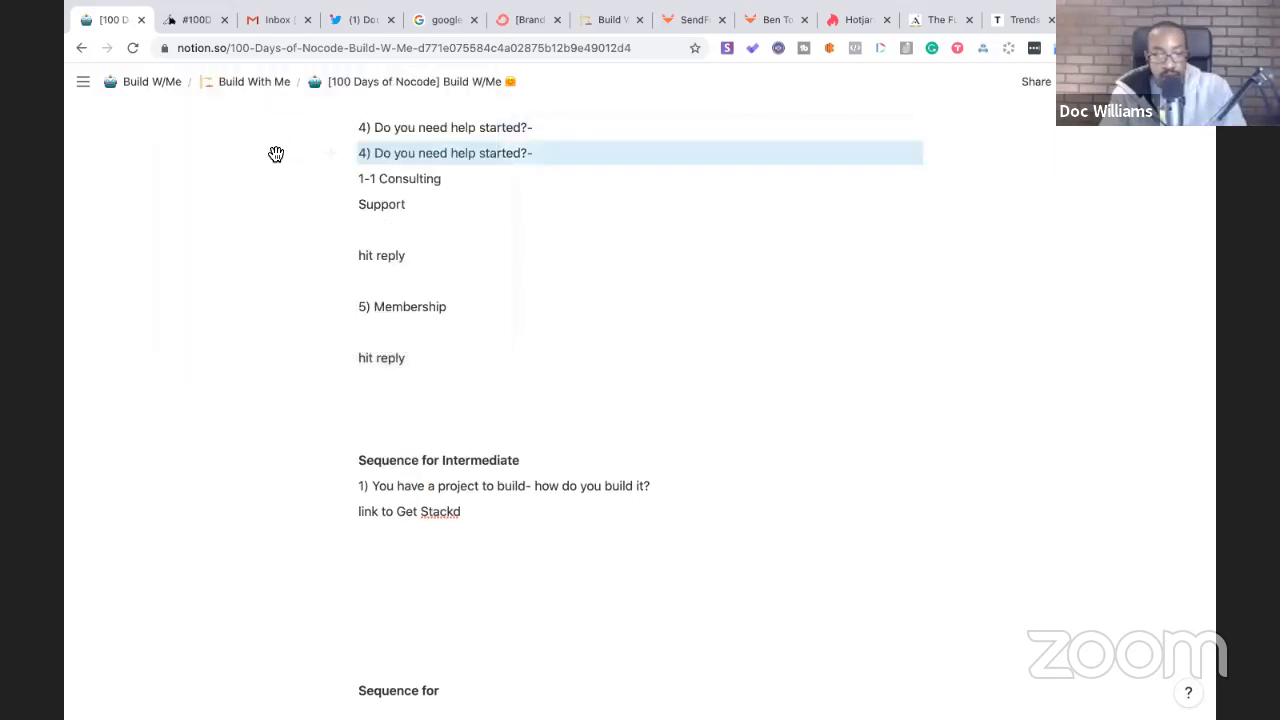
pyautogui.click(348, 152)
pyautogui.click(350, 152)
pyautogui.moveTo(351, 157); pyautogui.dragTo(363, 543)
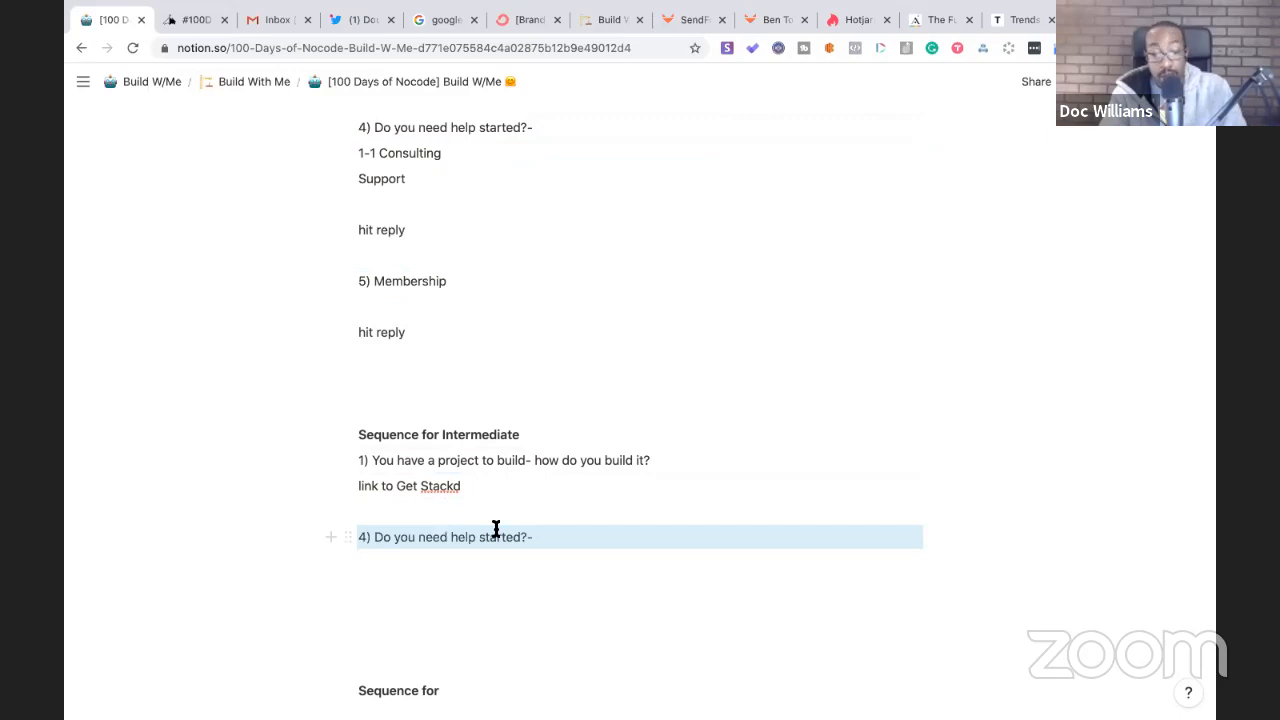
pyautogui.click(537, 538)
# - Edit the copy to read '2) Do you need help with building your project?' and remove the empty line above
pyautogui.press('BackSpace')
pyautogui.press('BackSpace')
pyautogui.press('BackSpace')
pyautogui.press('BackSpace')
pyautogui.press('BackSpace')
pyautogui.press('BackSpace')
pyautogui.press('BackSpace')
pyautogui.press('BackSpace')
pyautogui.press('BackSpace')
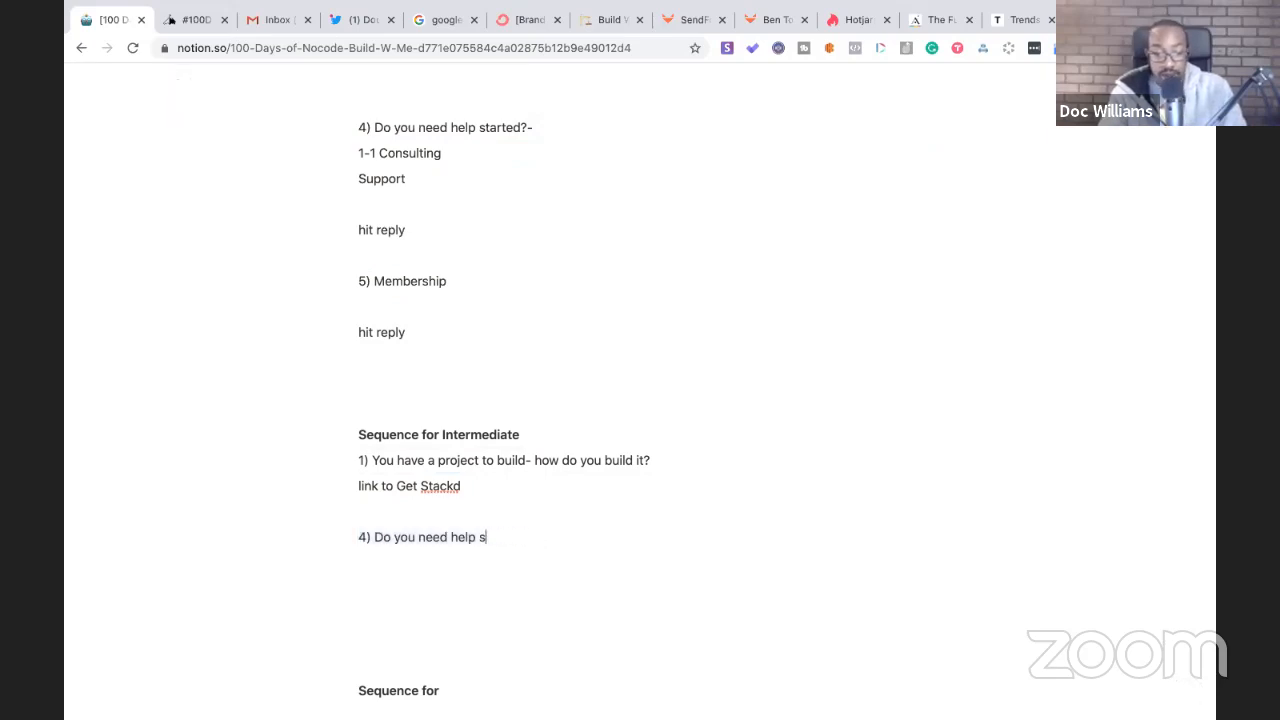
pyautogui.click(368, 536)
pyautogui.press('BackSpace')
pyautogui.write('2')
pyautogui.click(482, 540)
pyautogui.write('with building your project?')
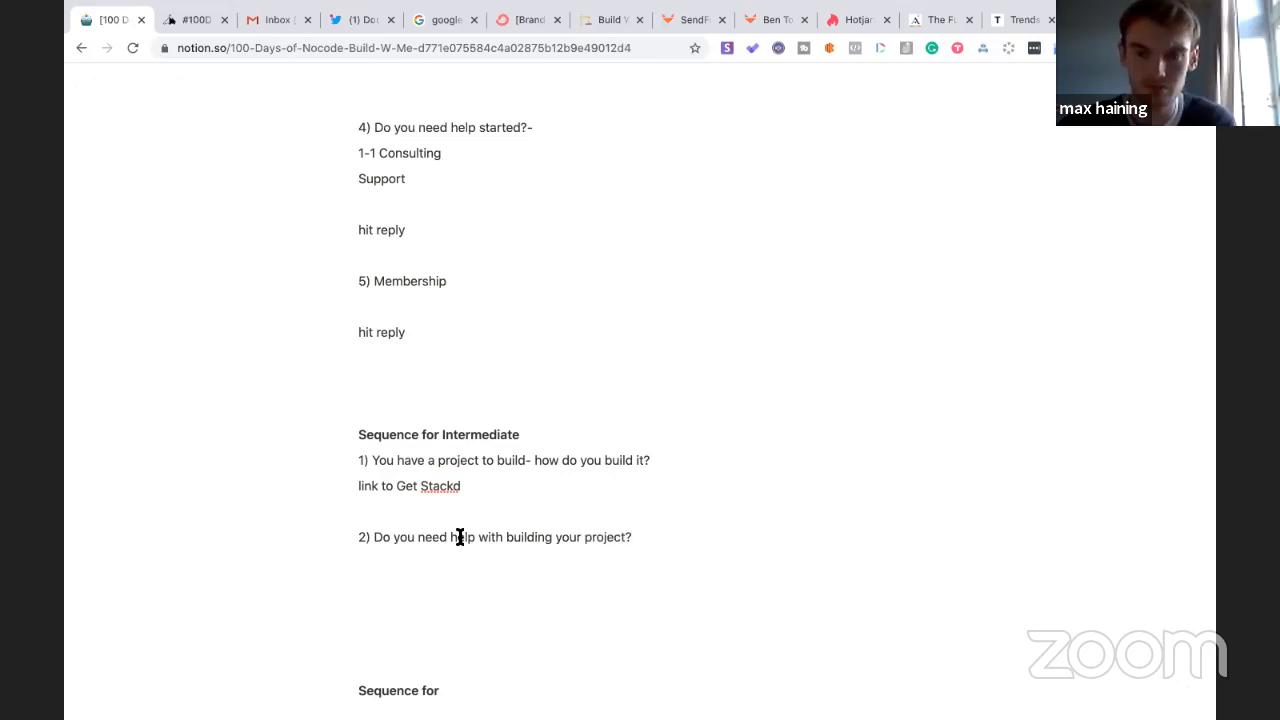
pyautogui.click(335, 514)
pyautogui.press('BackSpace')
pyautogui.click(426, 525)
# - Write 'Offer paid membership' and a 'Create a form include' line beneath it
pyautogui.write('Offer paid member')
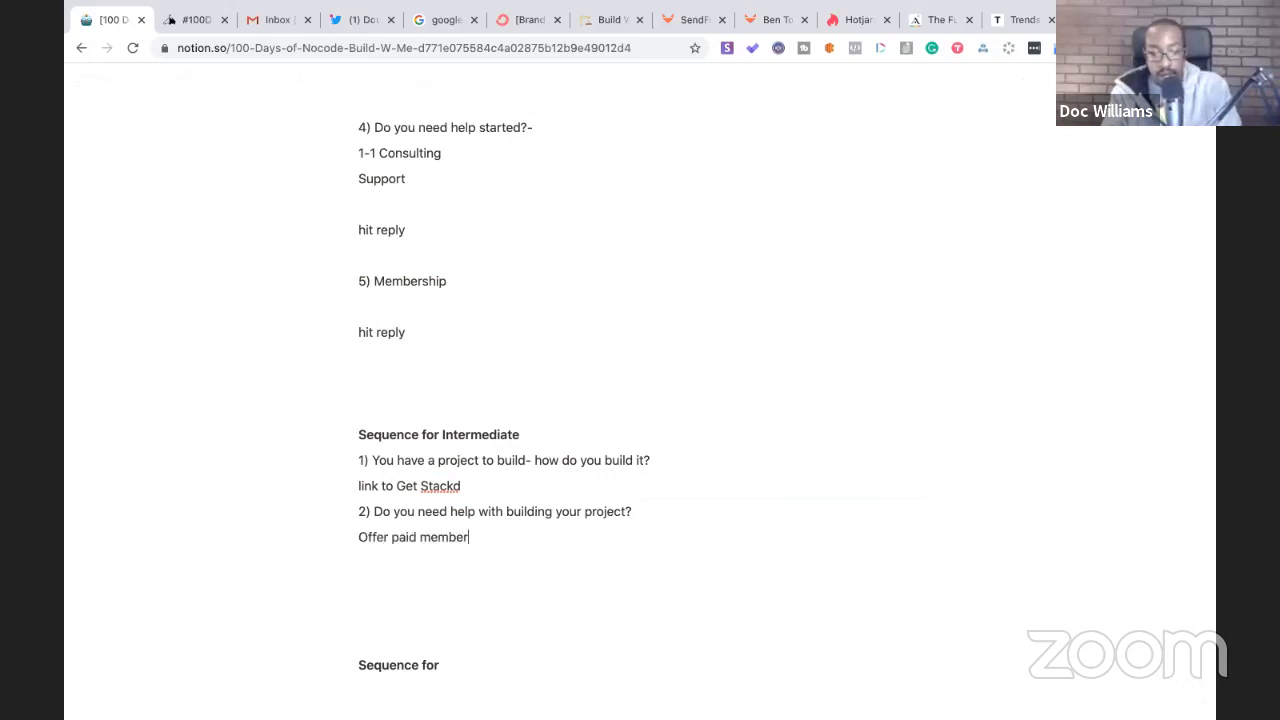
pyautogui.write('ship')
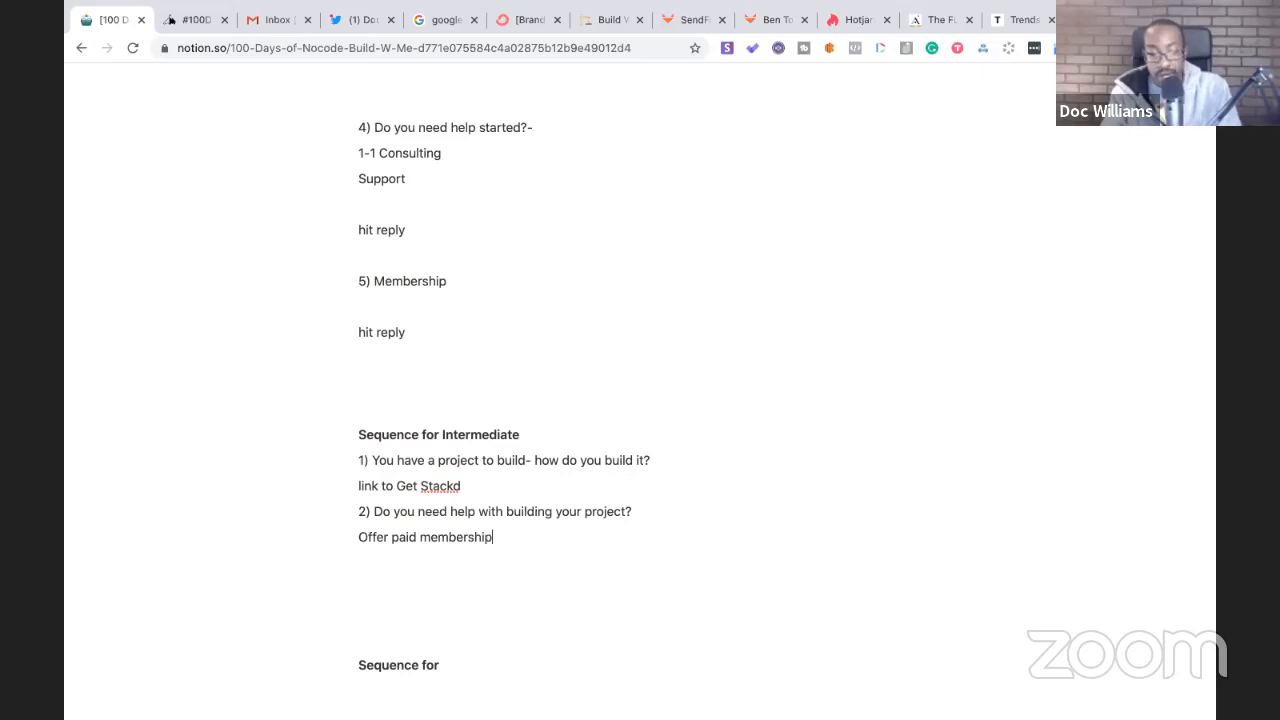
pyautogui.press('Return')
pyautogui.write('C')
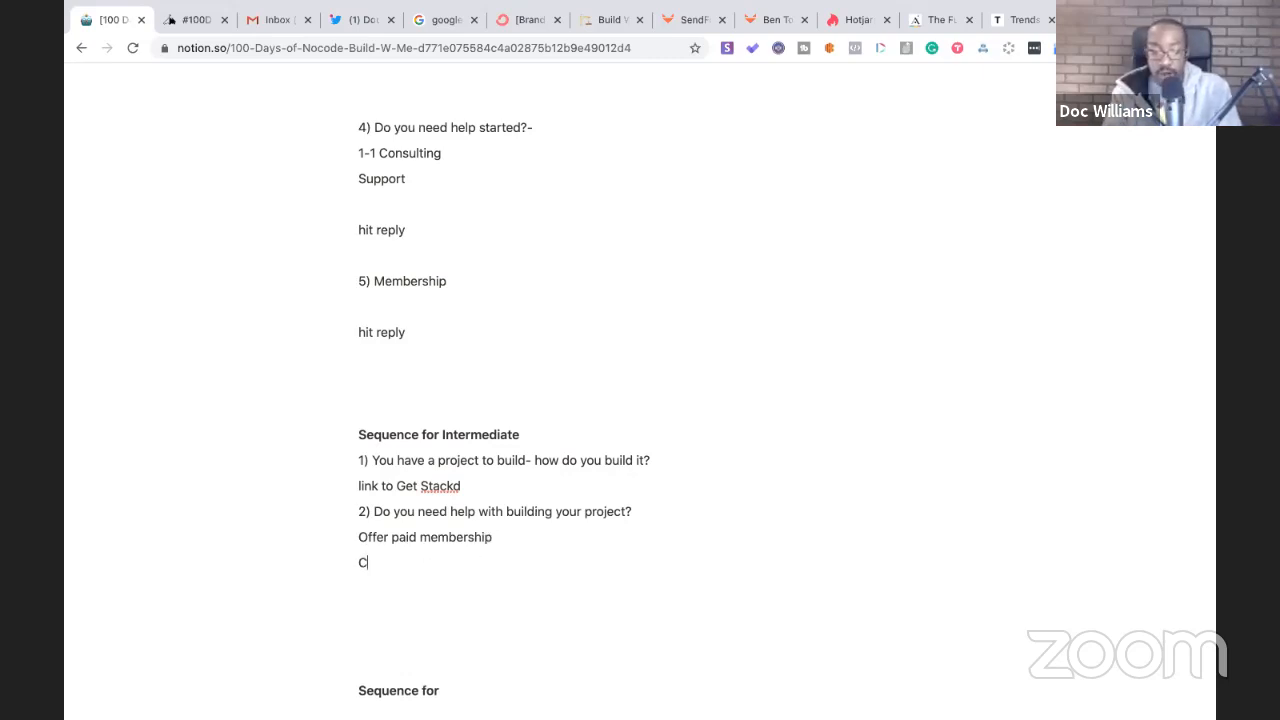
pyautogui.write('rate a form')
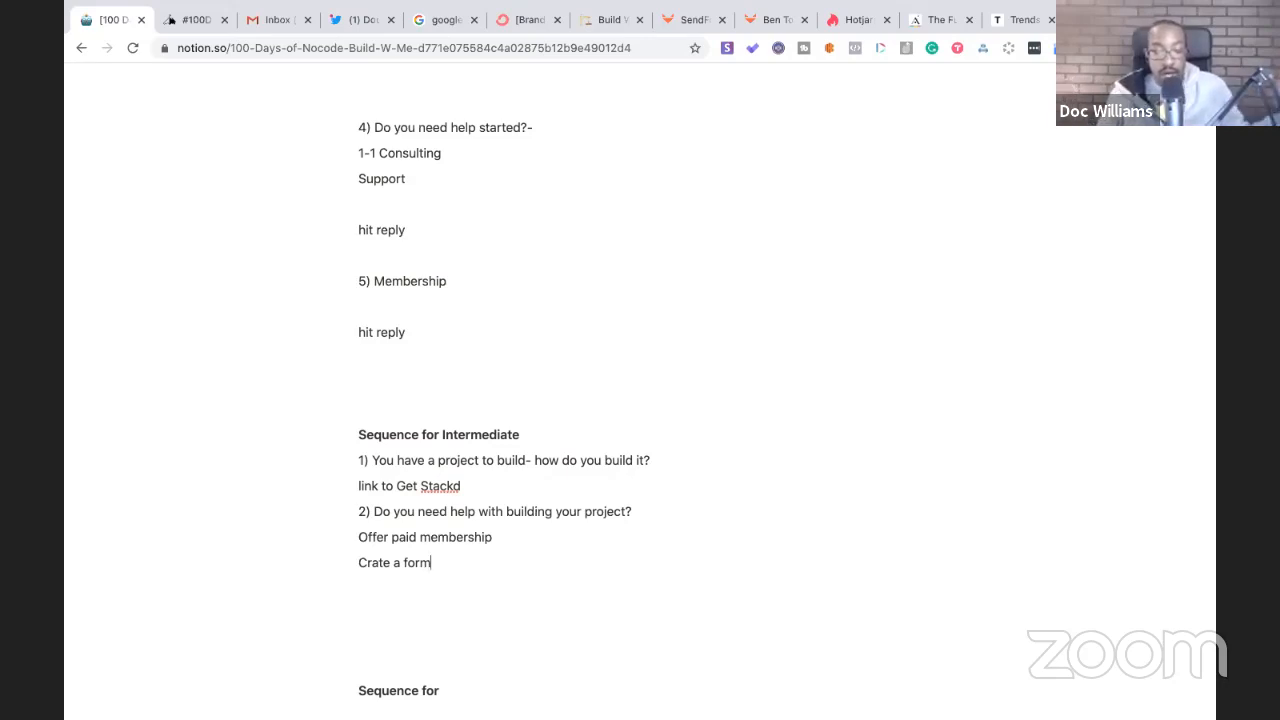
pyautogui.click(369, 563)
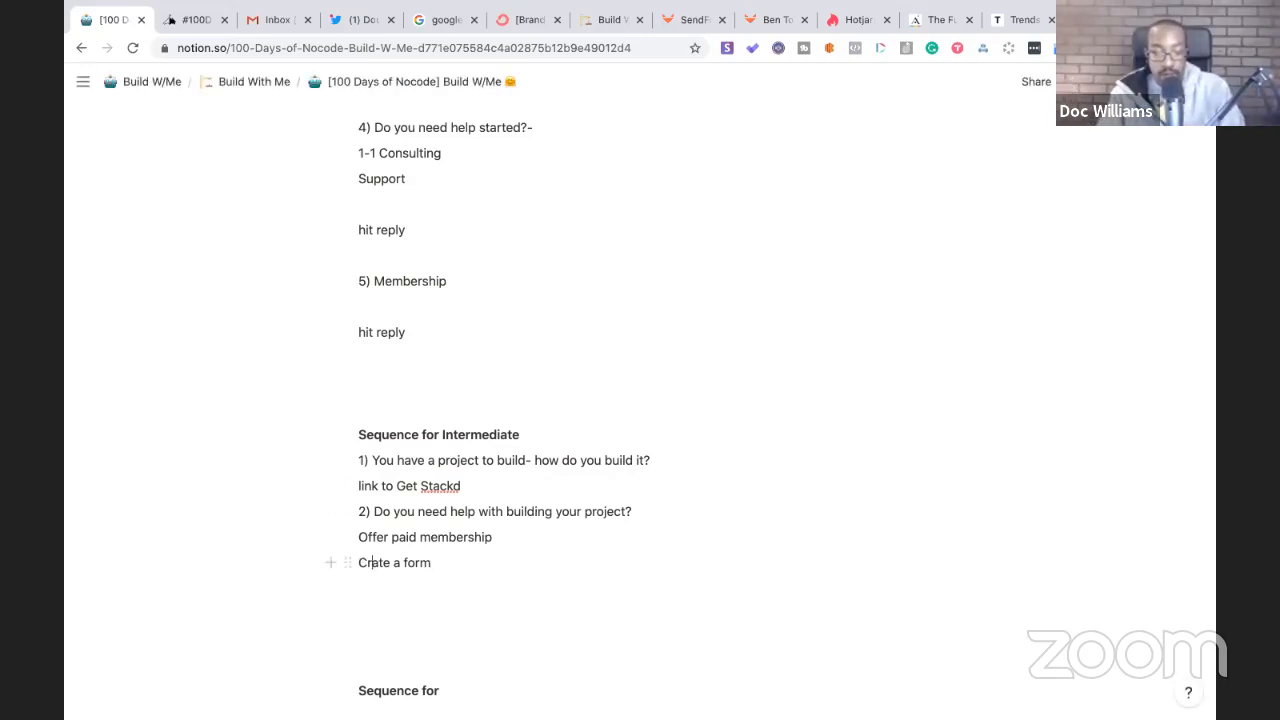
pyautogui.write('e')
pyautogui.click(466, 563)
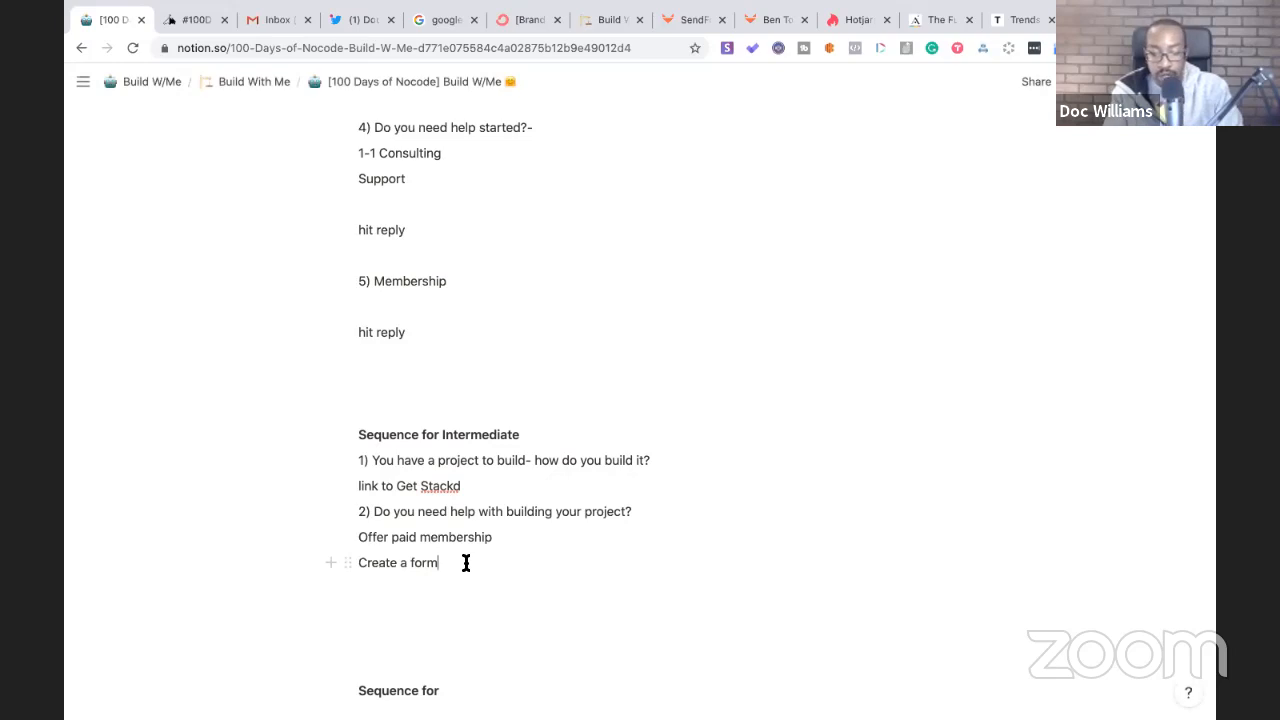
pyautogui.write('include')
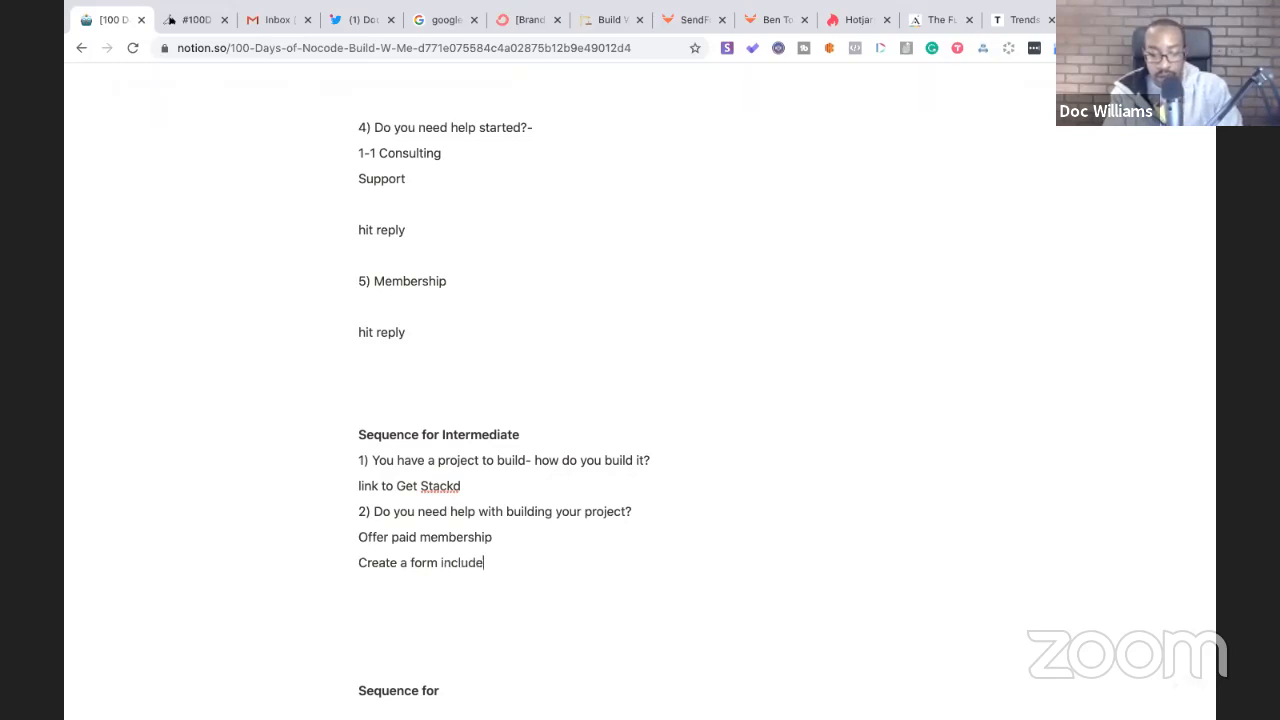
# - List the form fields Name, Email and the build, platform and struggling questions
pyautogui.press('Return')
pyautogui.write('Name')
pyautogui.press('Return')
pyautogui.write('Email')
pyautogui.press('Return')
pyautogui.write('What are you trying to build?')
pyautogui.press('Return')
pyautogui.write('What pl')
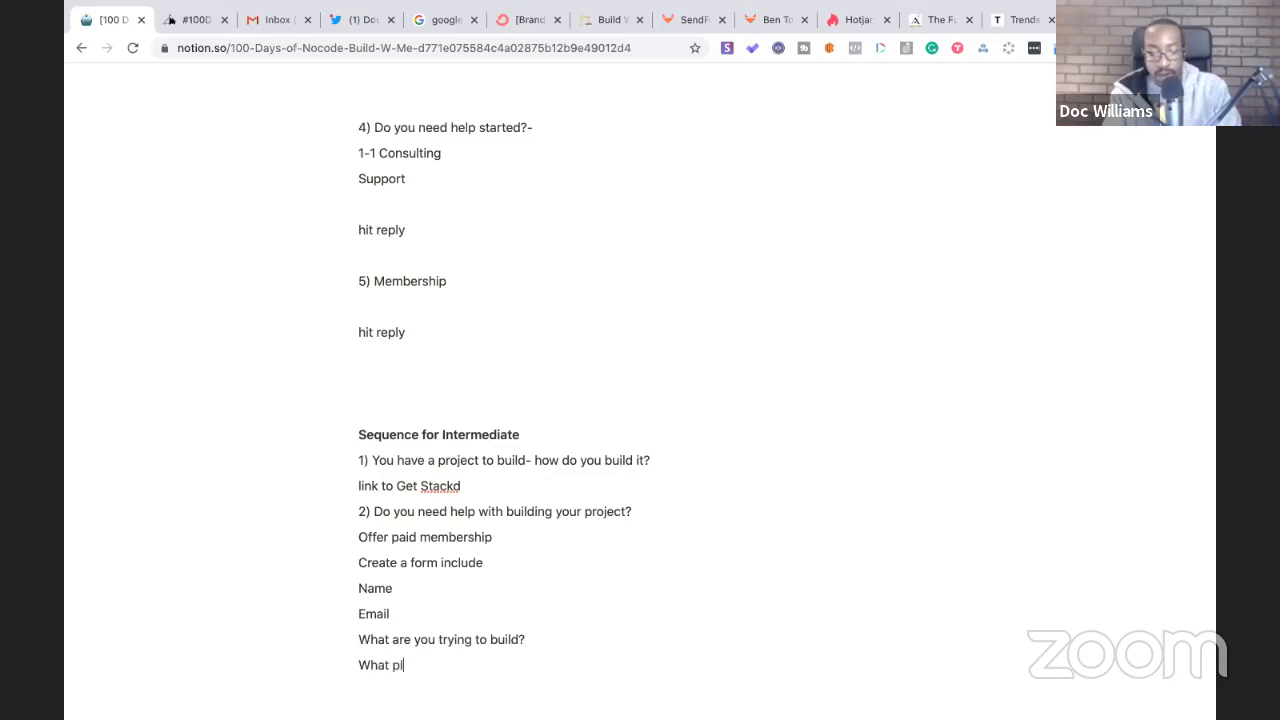
pyautogui.write('atform are')
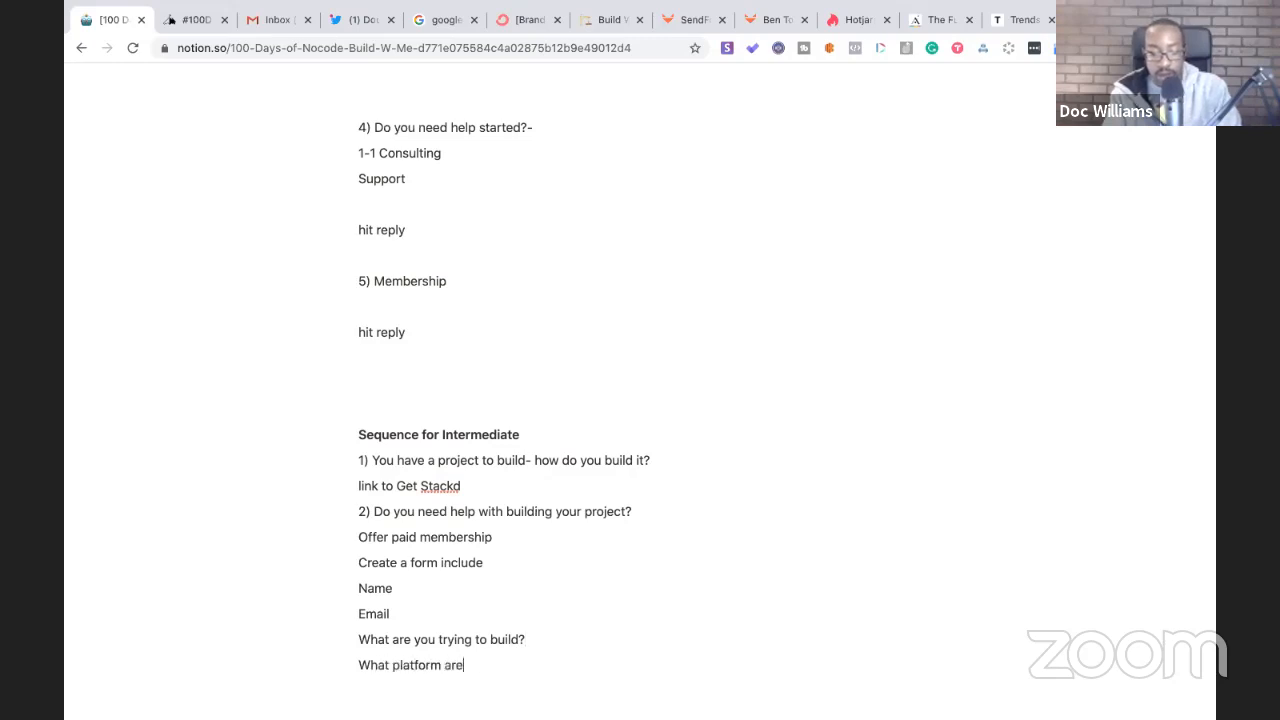
pyautogui.write(' your using?')
pyautogui.press('Return')
pyautogui.write('What are you ')
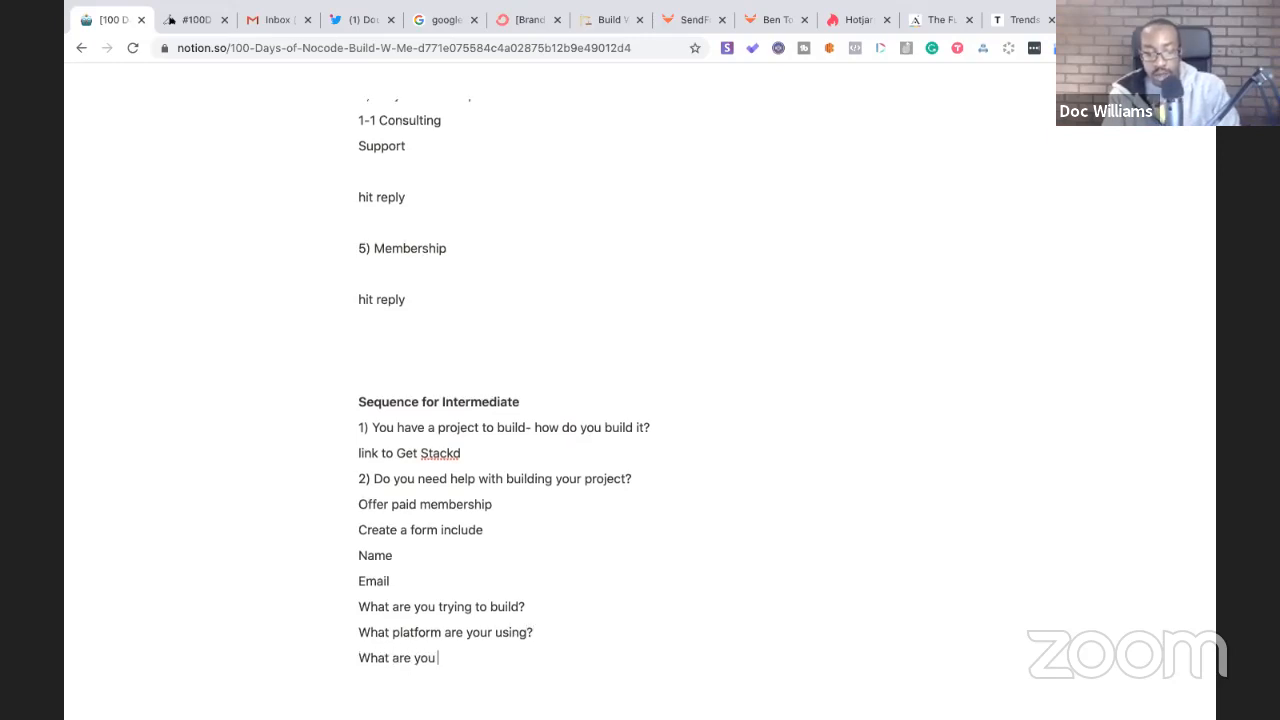
pyautogui.write('struggling with?')
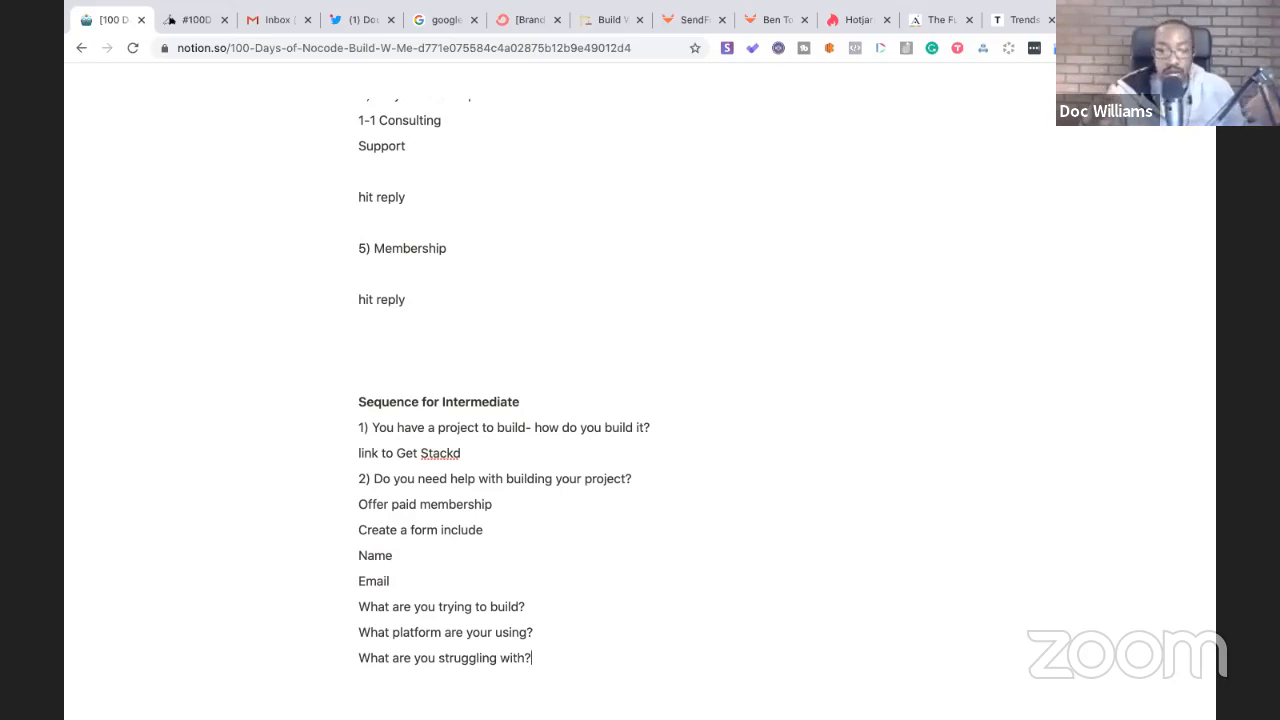
pyautogui.click(502, 505)
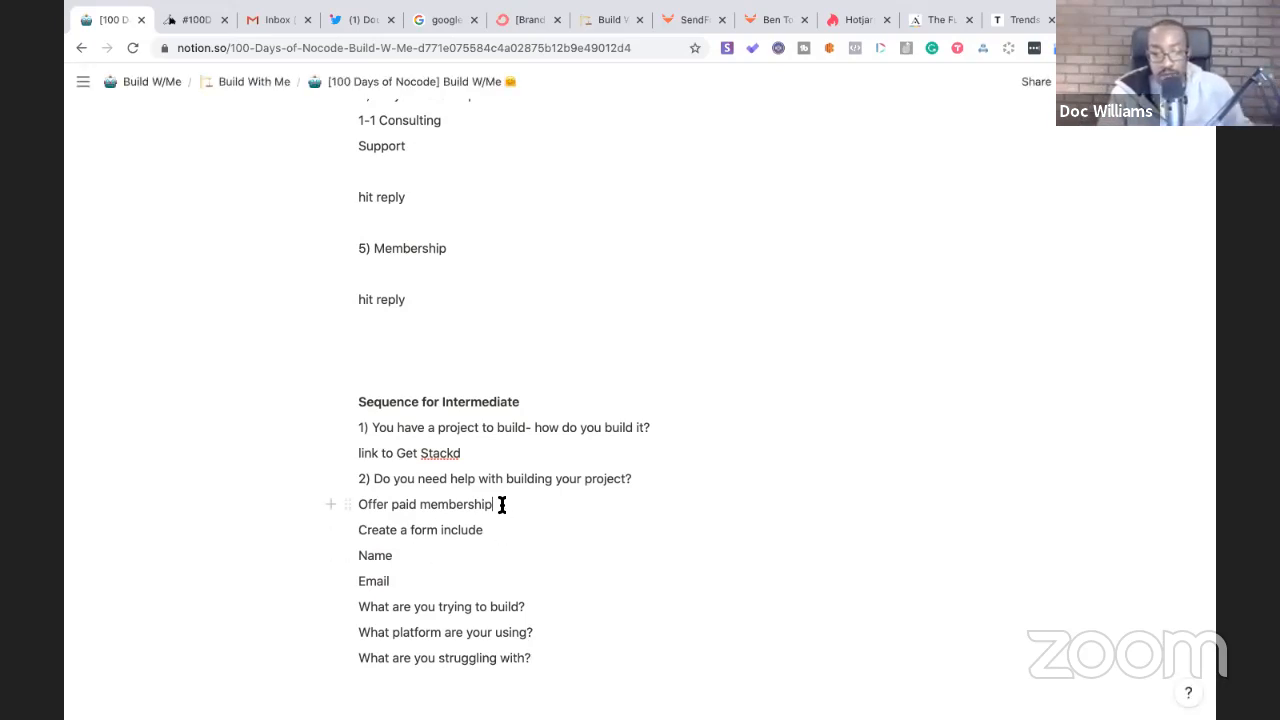
# - Append '- features benefits' to the paid membership line and add an empty line below
pyautogui.write('- feat')
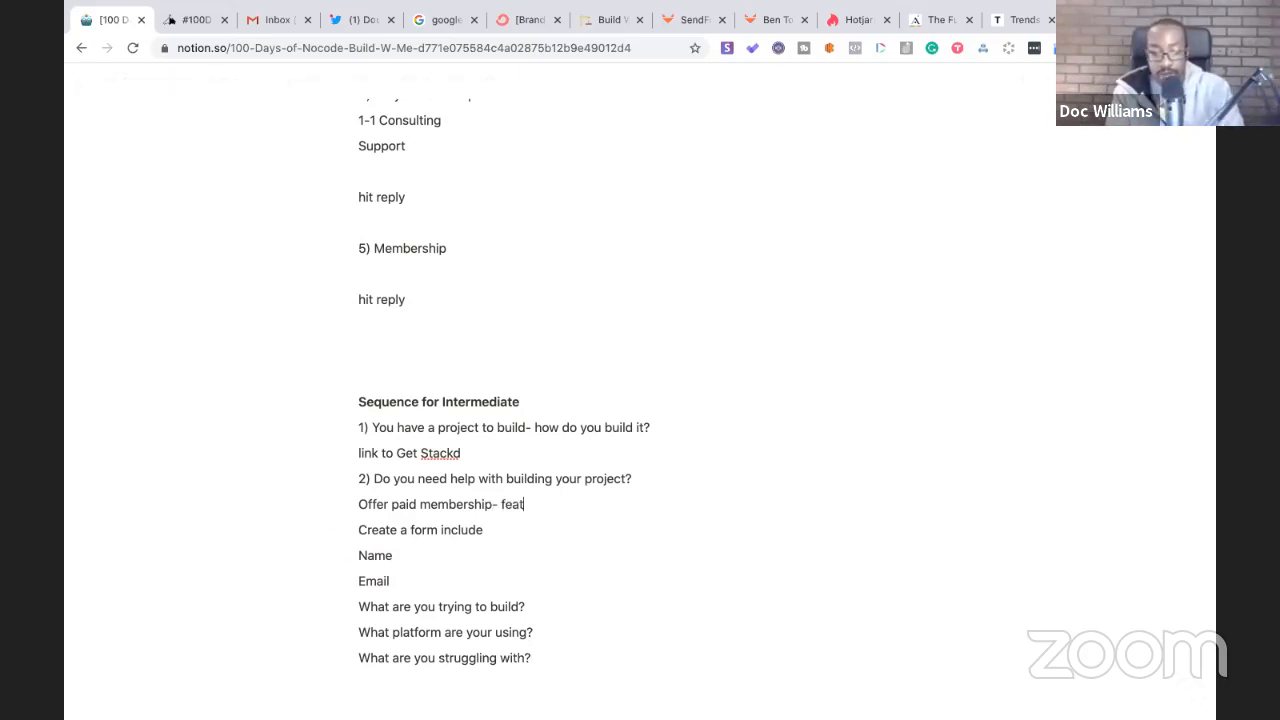
pyautogui.write('ures benefits')
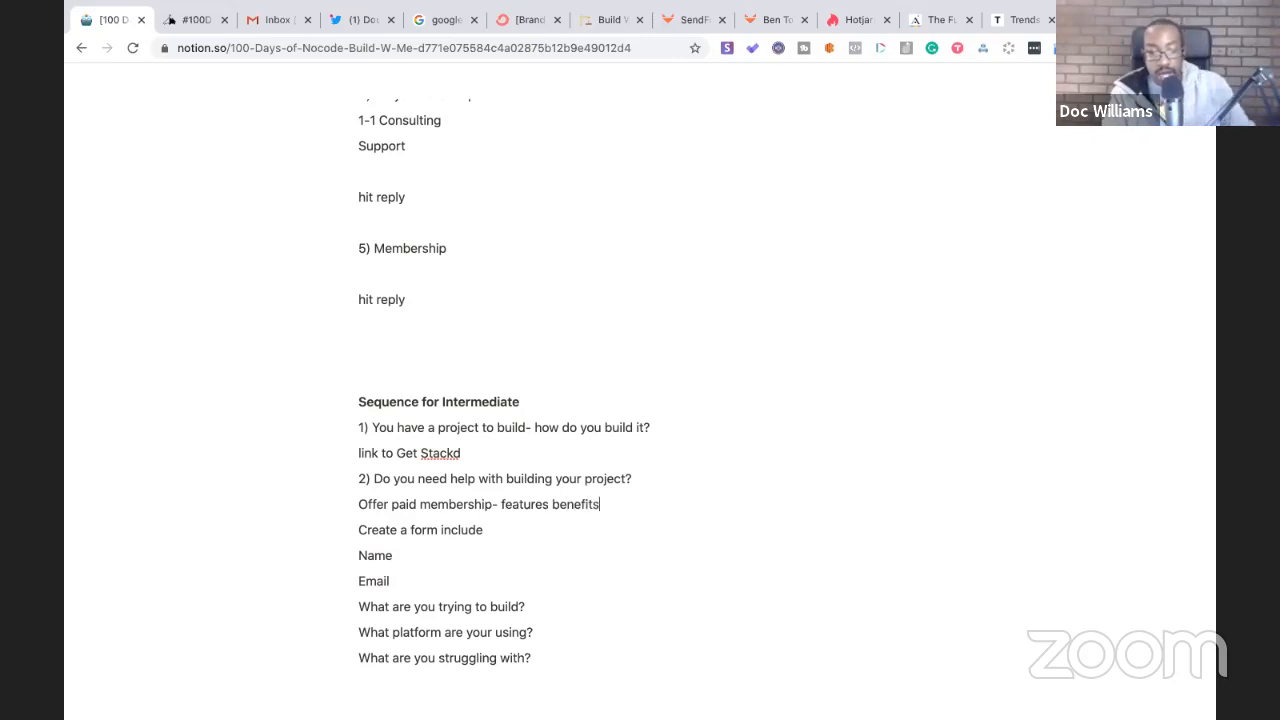
pyautogui.press('Return')
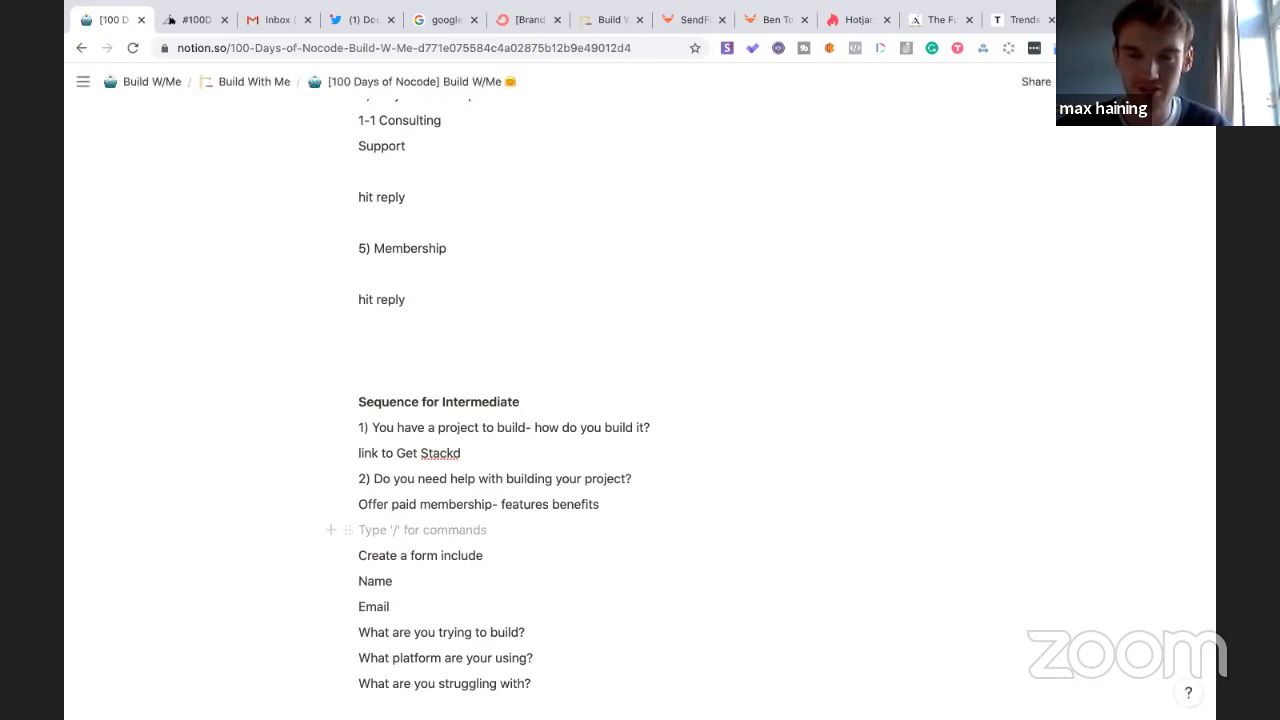
# - Copy the nocodementors.com address from the Nocode Mentors Twitter profile's website link
pyautogui.hotkey('ctrl', 't')
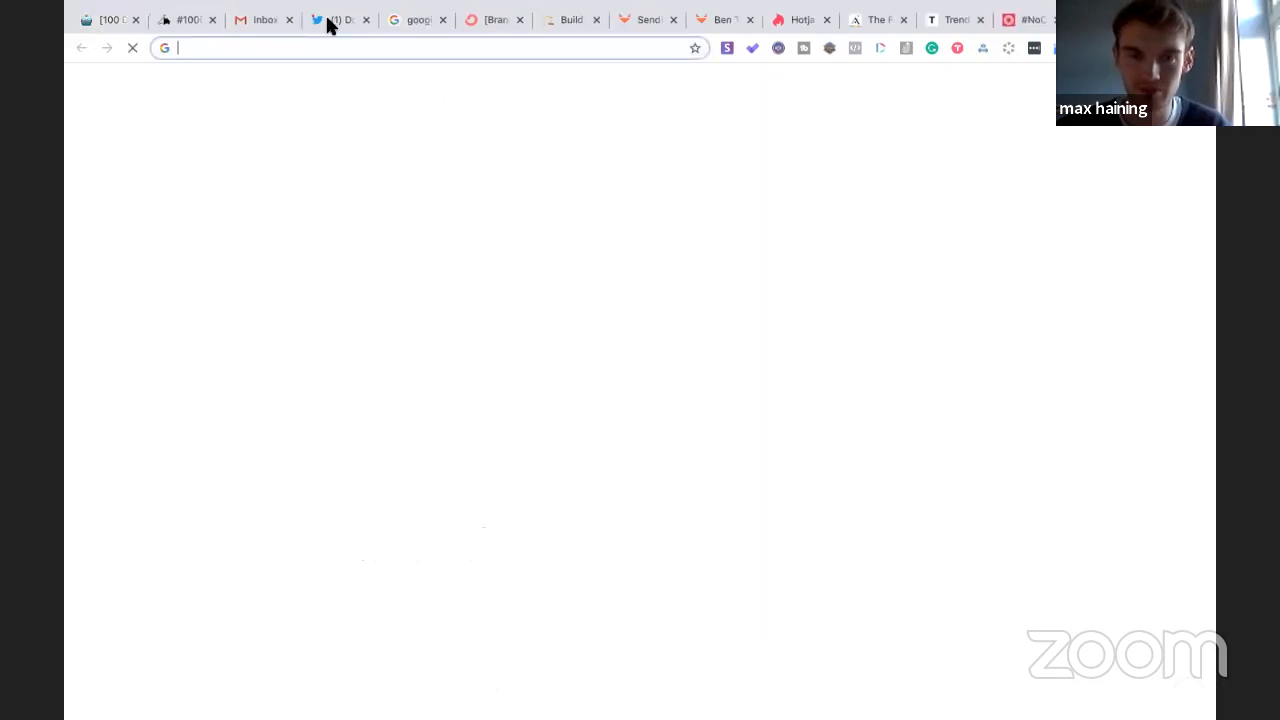
pyautogui.click(330, 25)
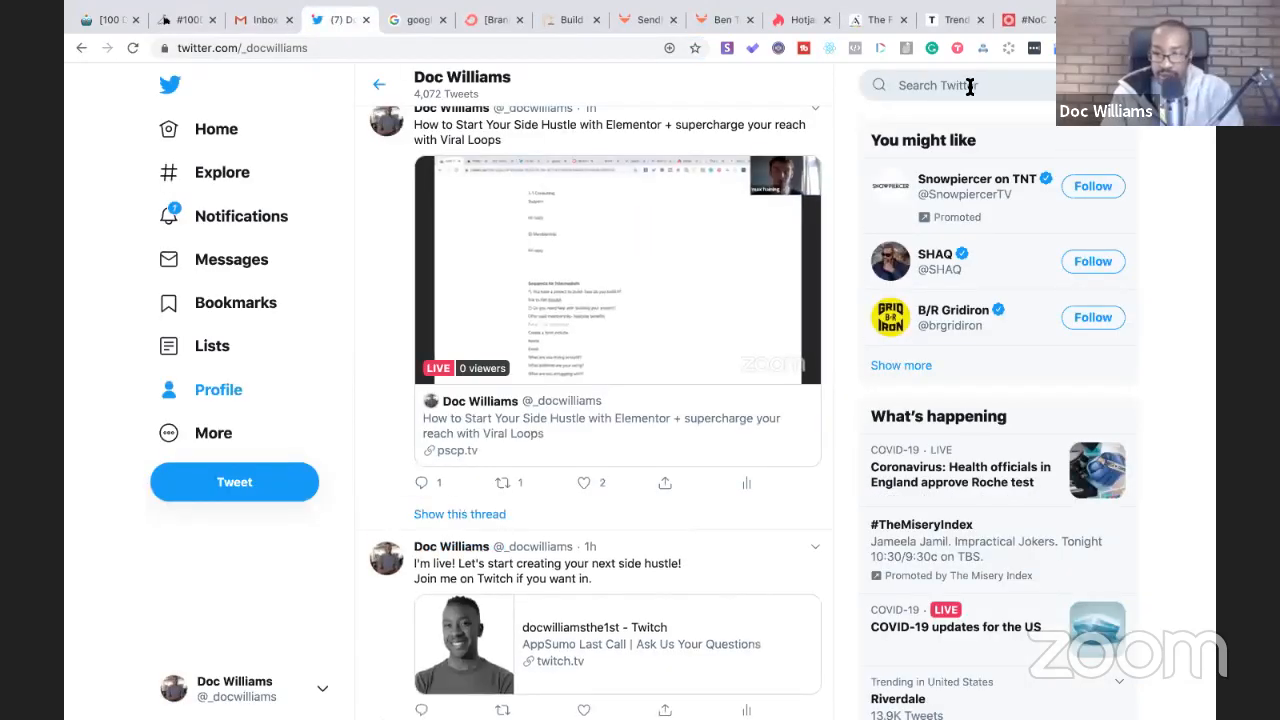
pyautogui.click(969, 86)
pyautogui.write('nocodementors')
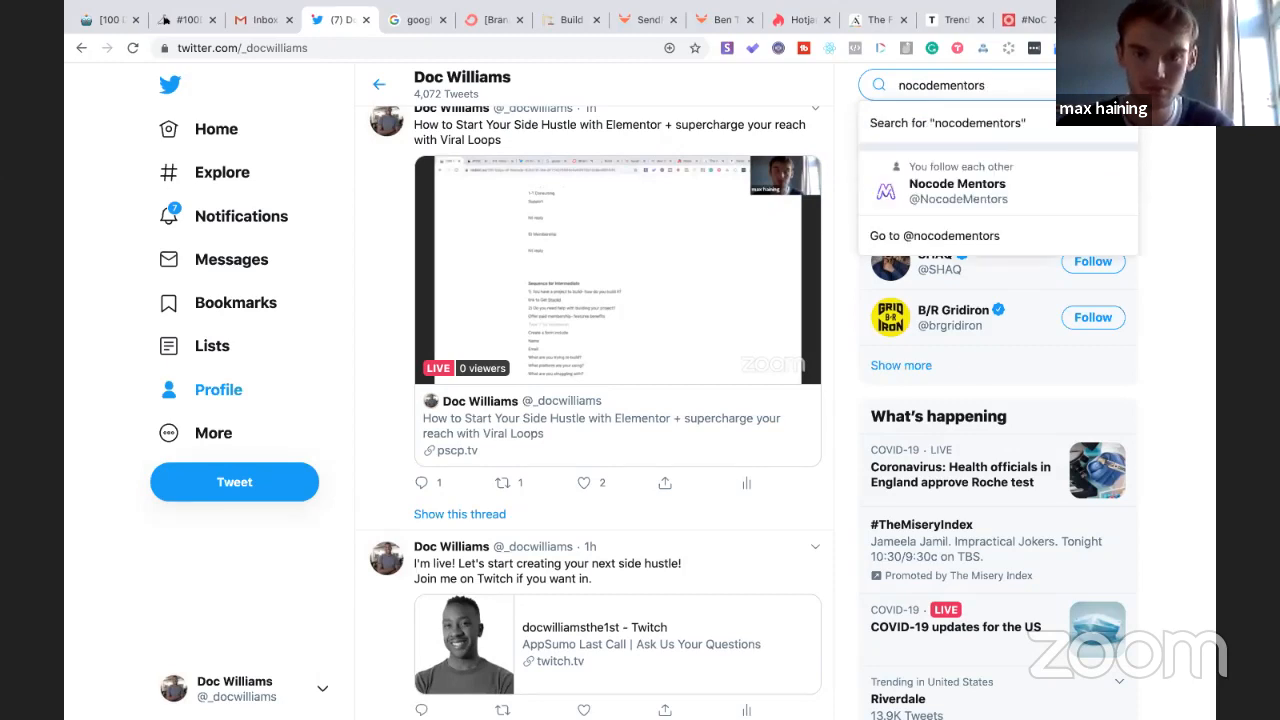
pyautogui.click(955, 190)
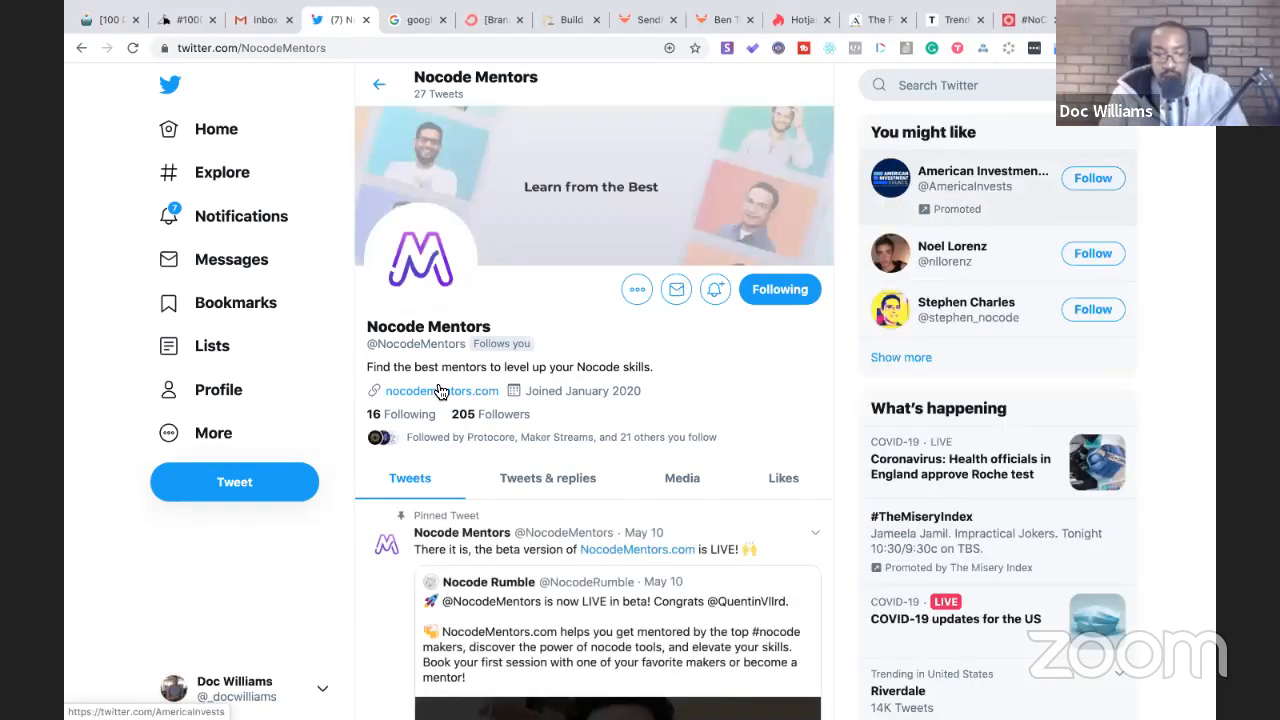
pyautogui.click(437, 394)
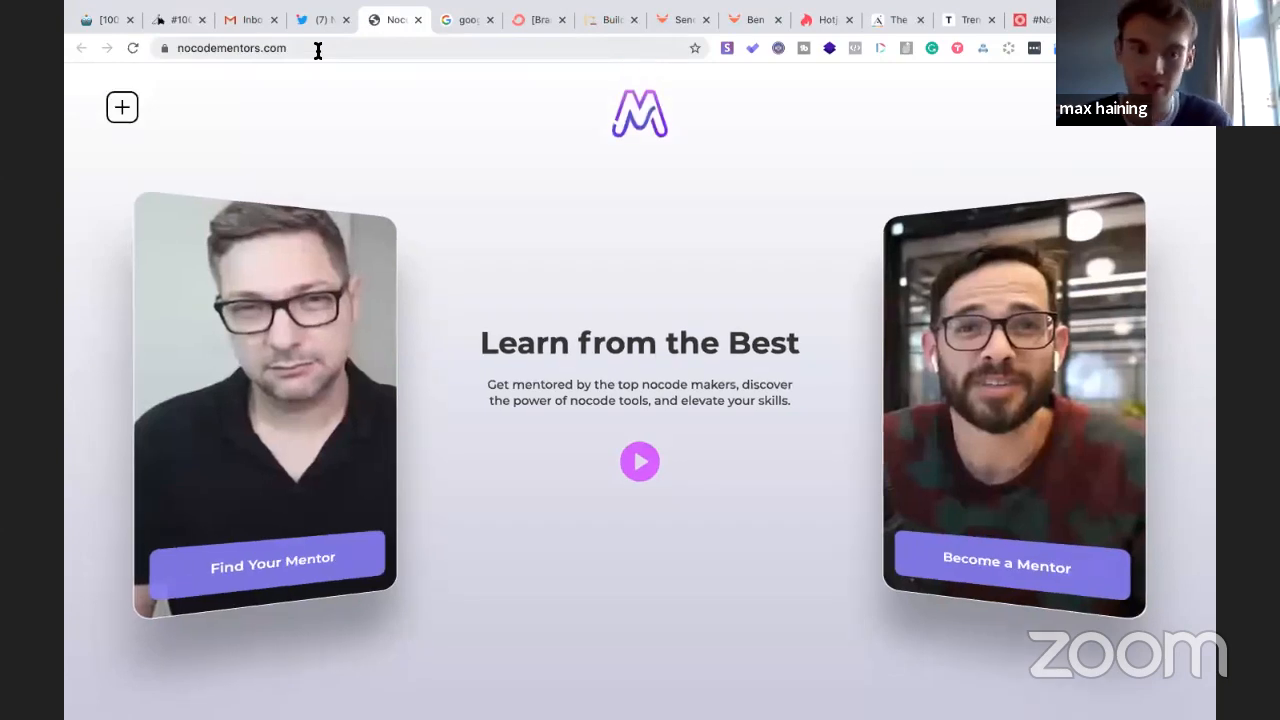
pyautogui.click(317, 50)
pyautogui.hotkey('ctrl', 'c')
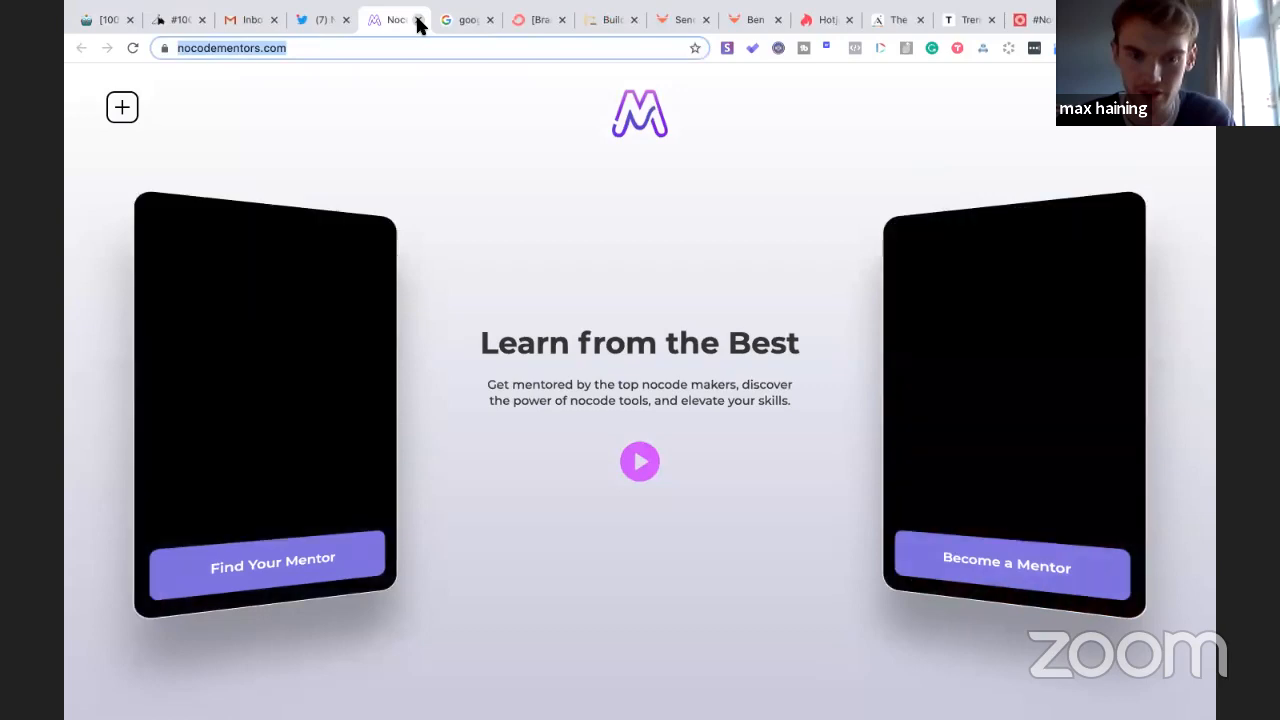
pyautogui.click(418, 20)
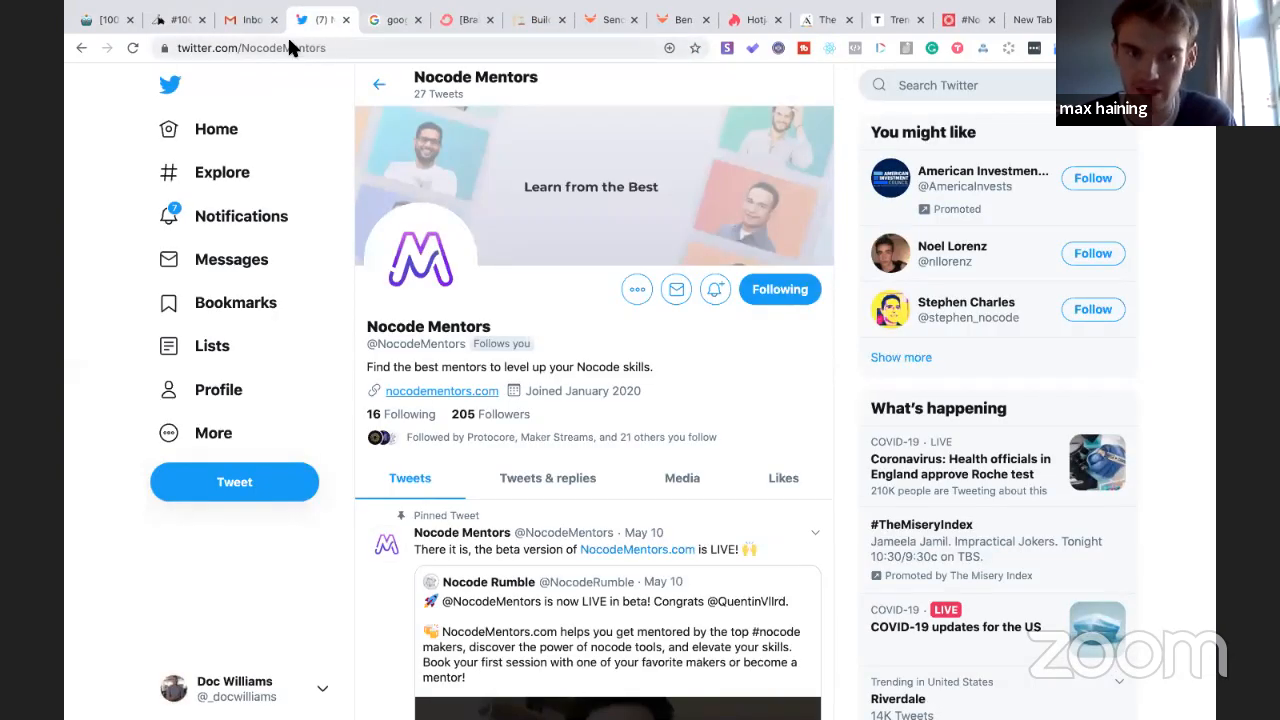
pyautogui.click(109, 21)
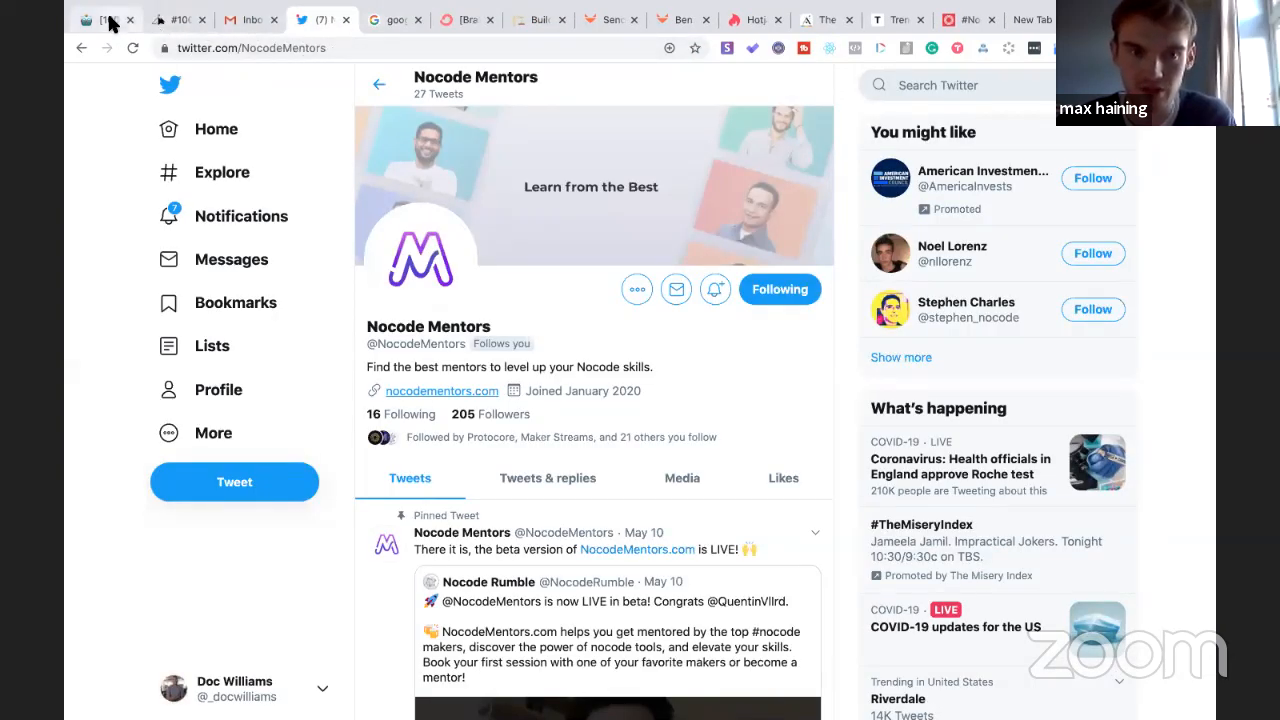
pyautogui.scroll(-3, 410, 372)
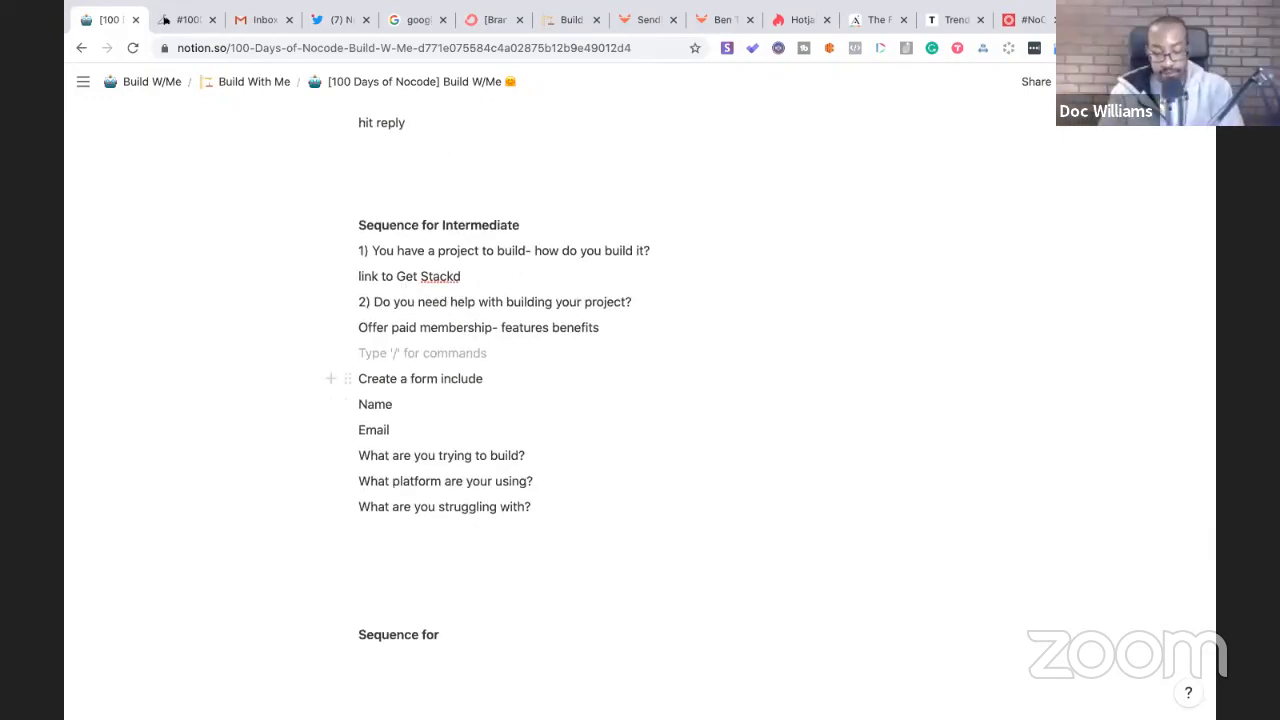
# - Paste the nocodementors.com link as a bookmark card and bold 'Create a form include'
pyautogui.hotkey('ctrl', 'v')
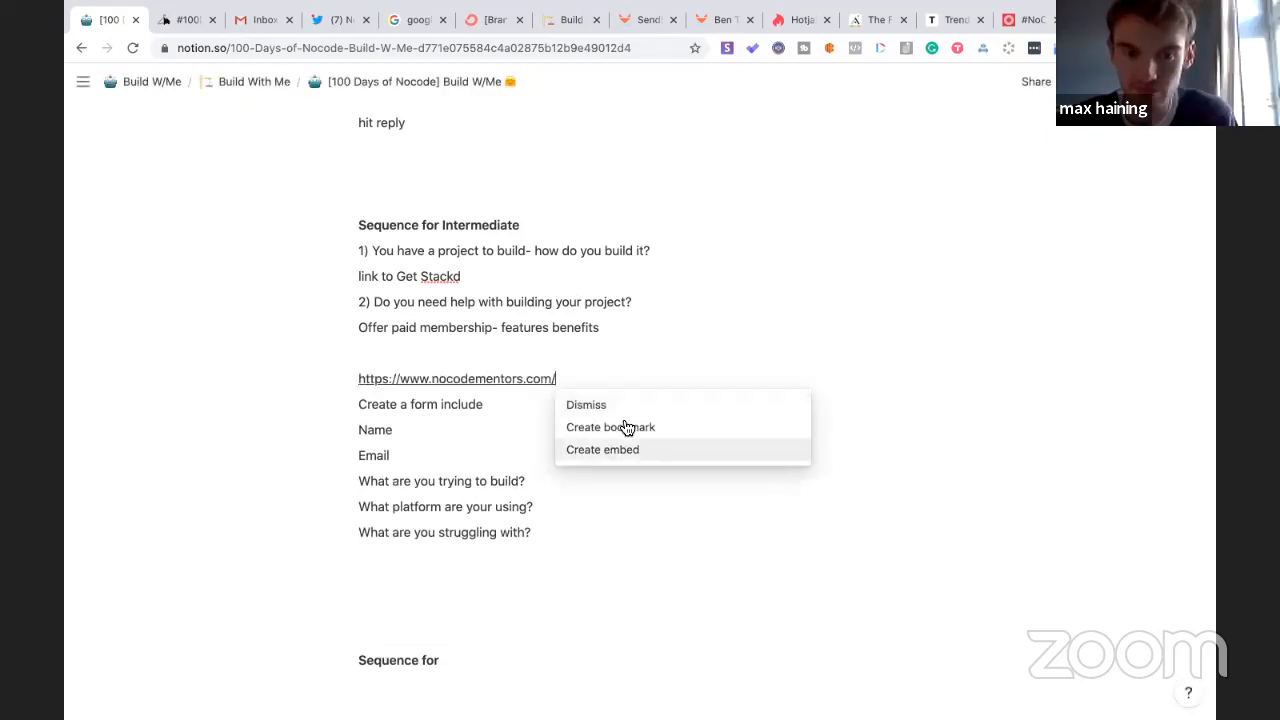
pyautogui.click(626, 428)
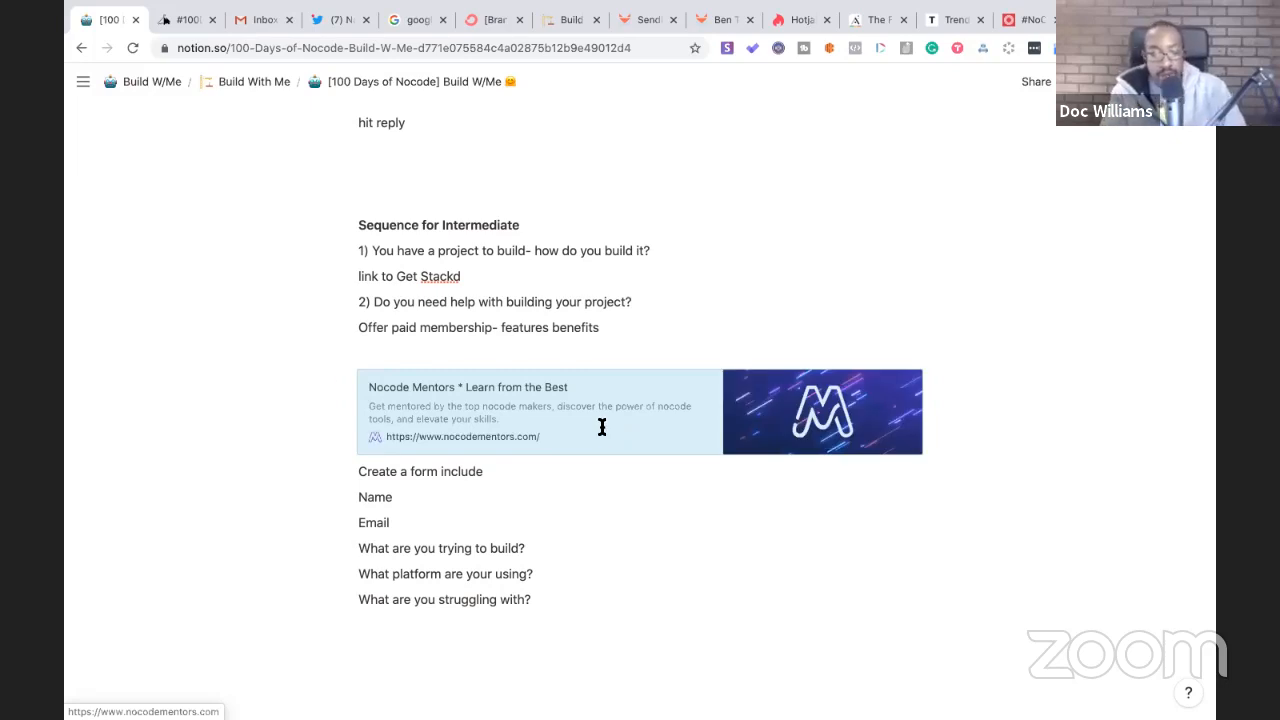
pyautogui.moveTo(497, 471); pyautogui.dragTo(358, 471)
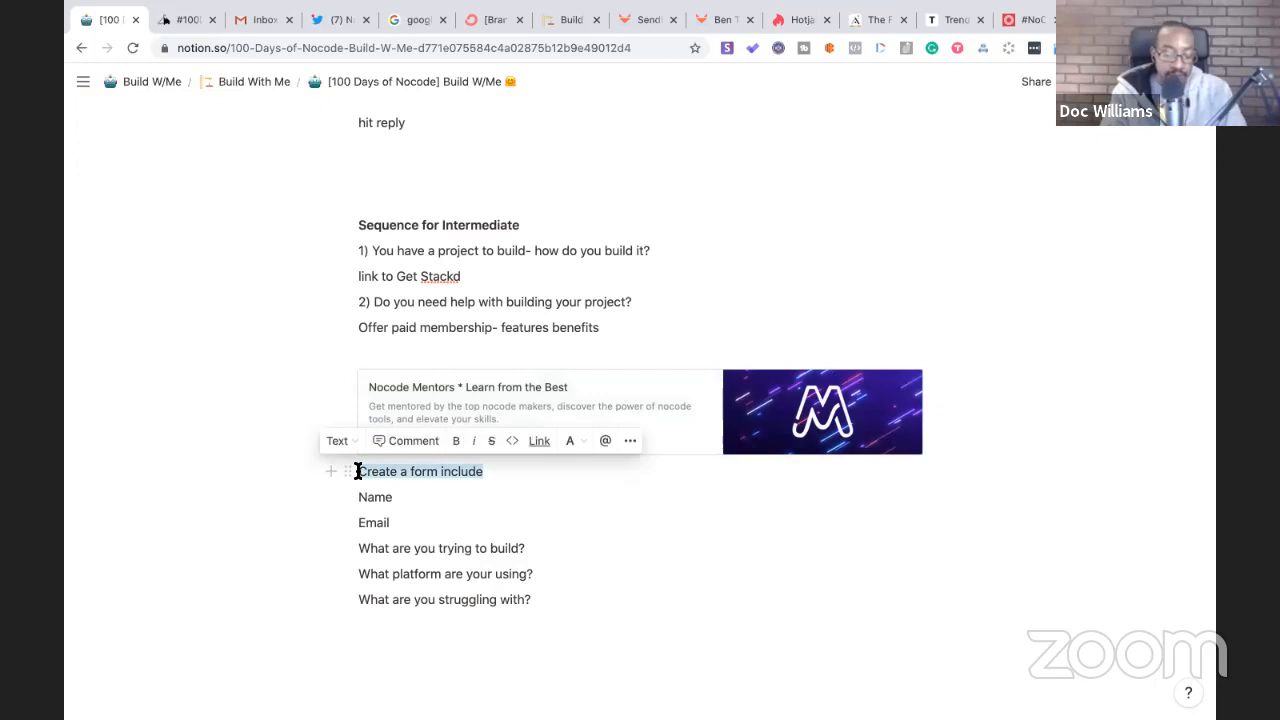
pyautogui.press('super+b')
# - Correct the platform question to read 'What platform are you're using?'
pyautogui.click(506, 582)
pyautogui.click(535, 599)
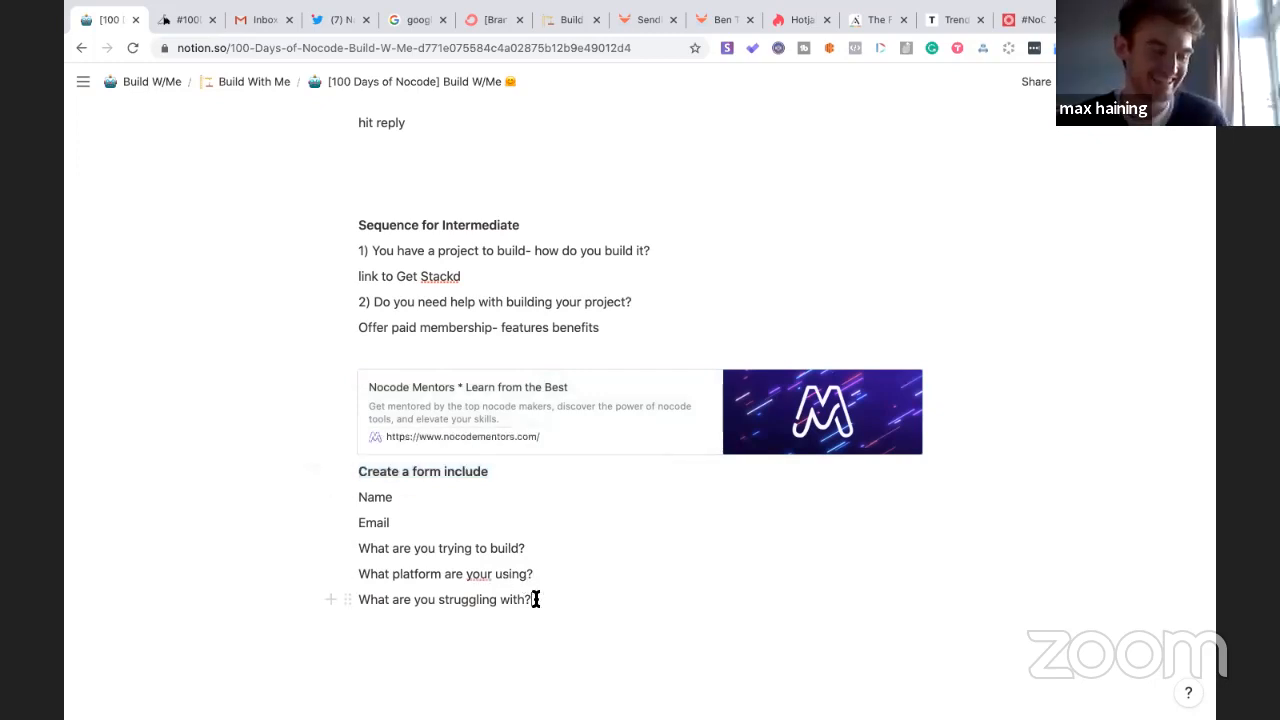
pyautogui.click(493, 574)
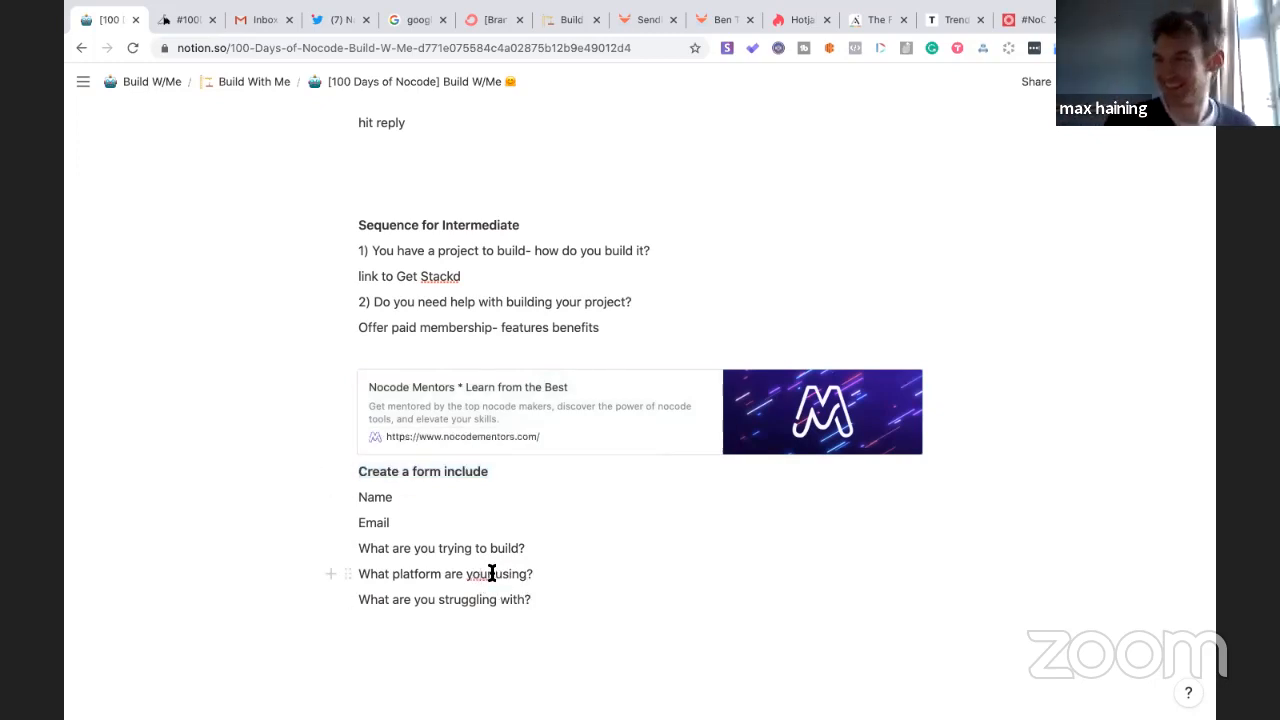
pyautogui.press('BackSpace')
pyautogui.write("'re")
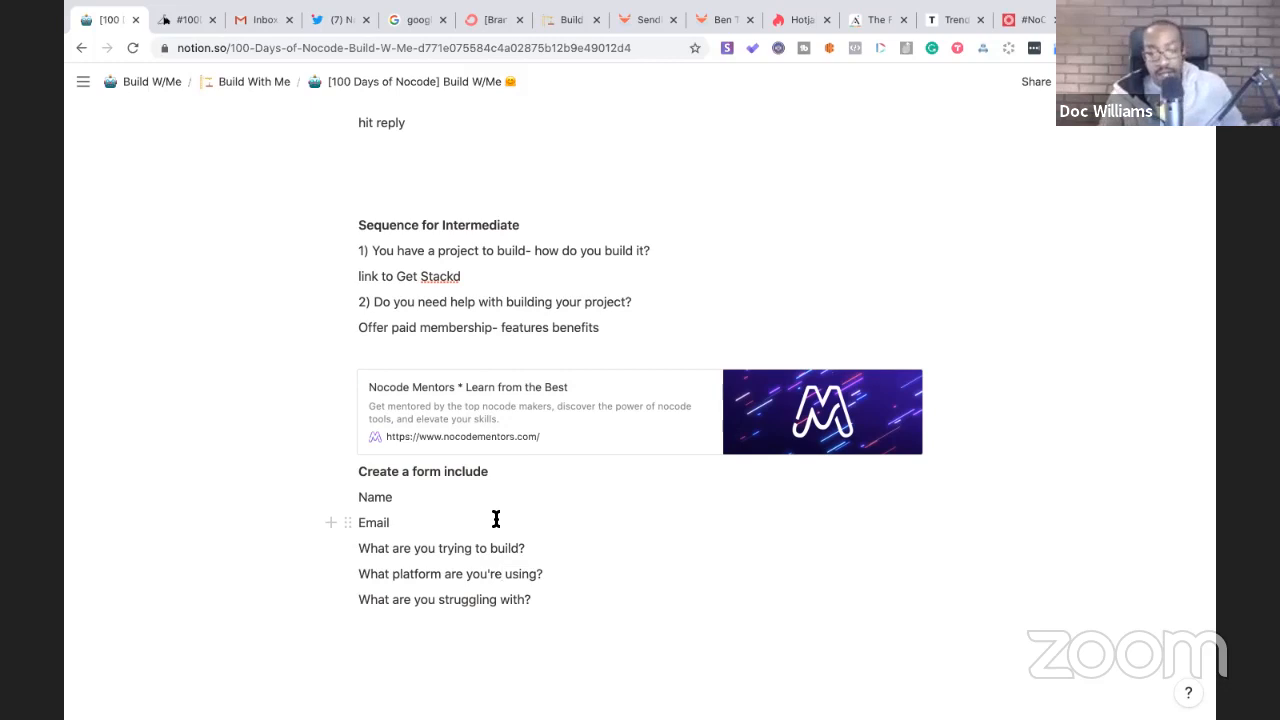
# - Delete the empty line above the Nocode Mentors bookmark
pyautogui.click(442, 351)
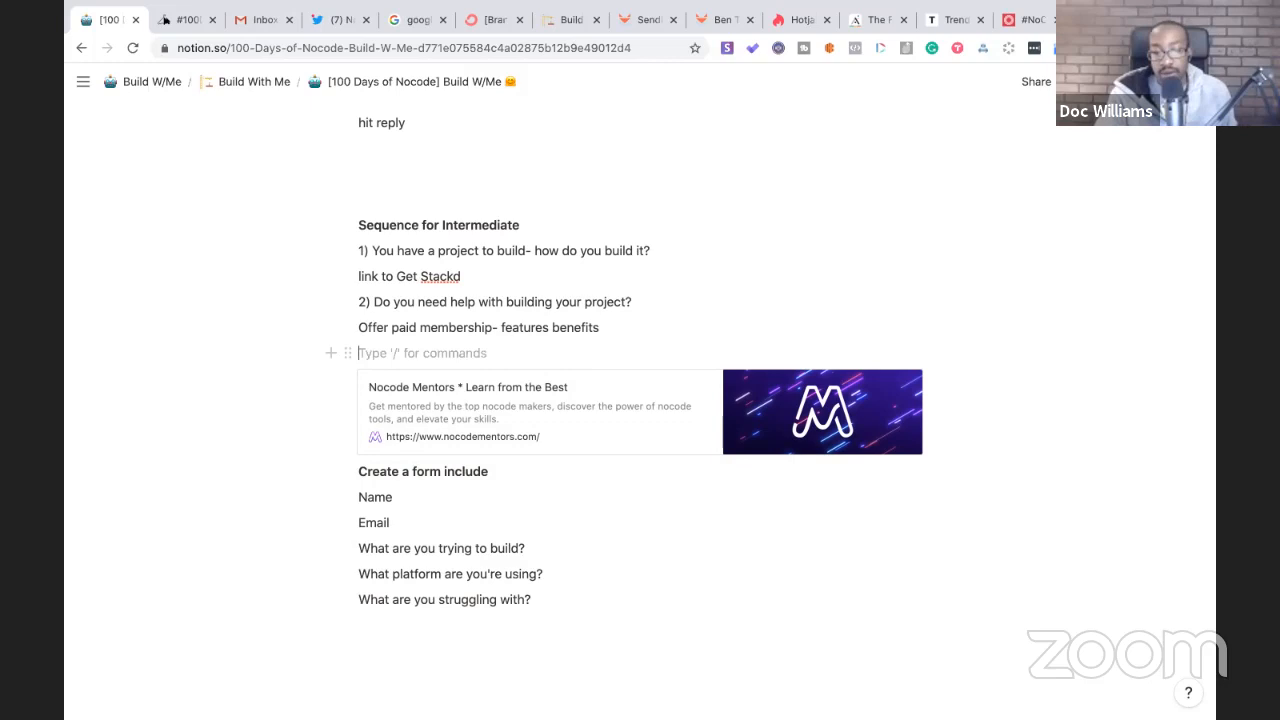
pyautogui.press('BackSpace')
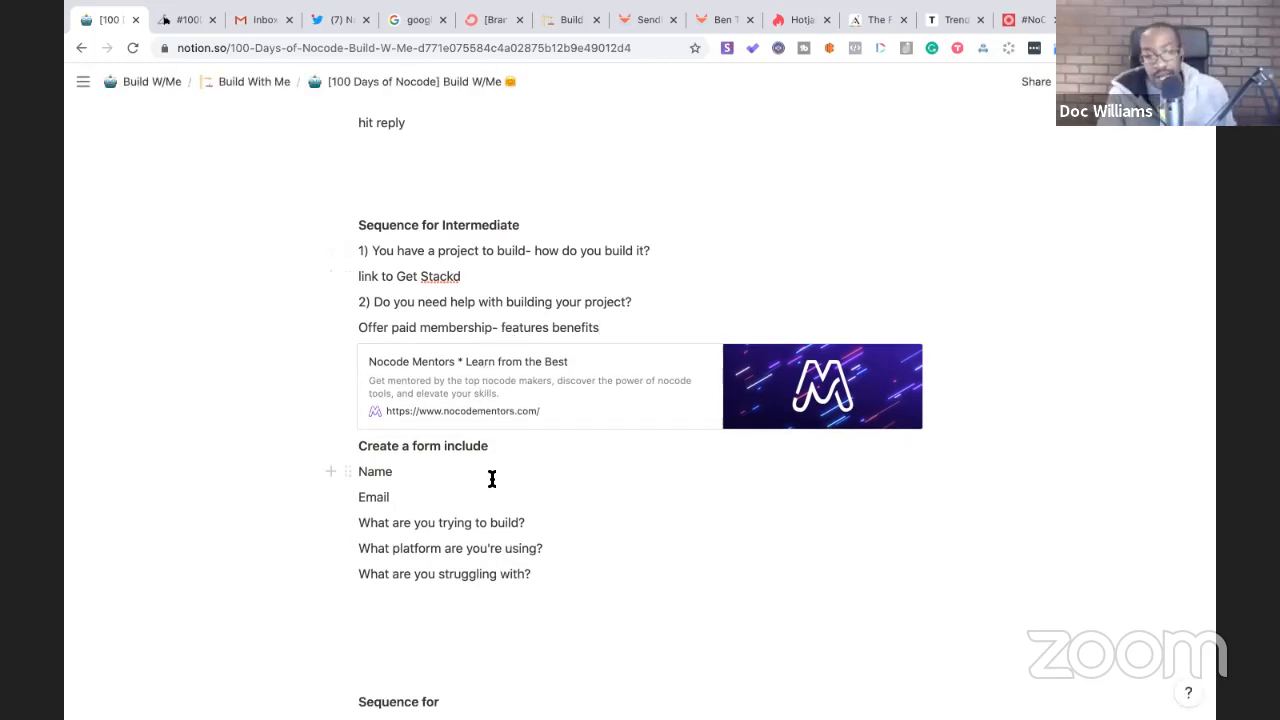
pyautogui.scroll(-1, 491, 477)
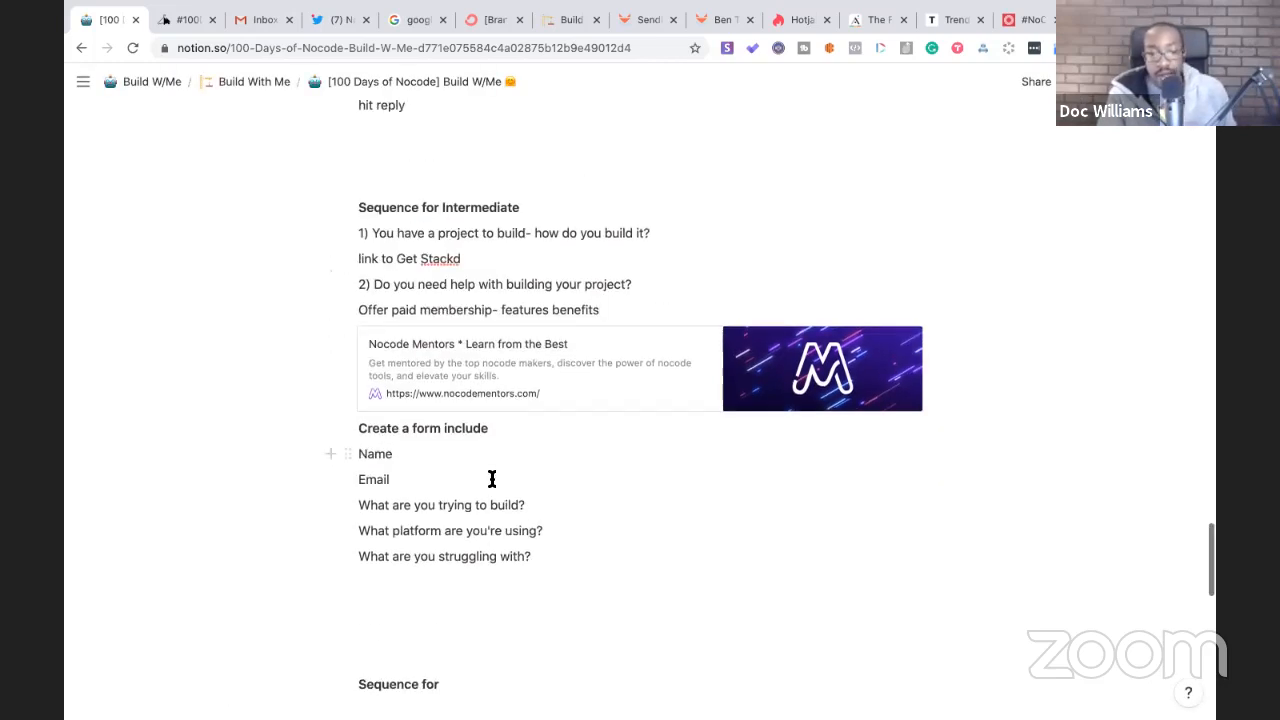
# - Relabel the form line as 'V1.2 Create a form include - Not now-'
pyautogui.click(360, 430)
pyautogui.write('V1.2')
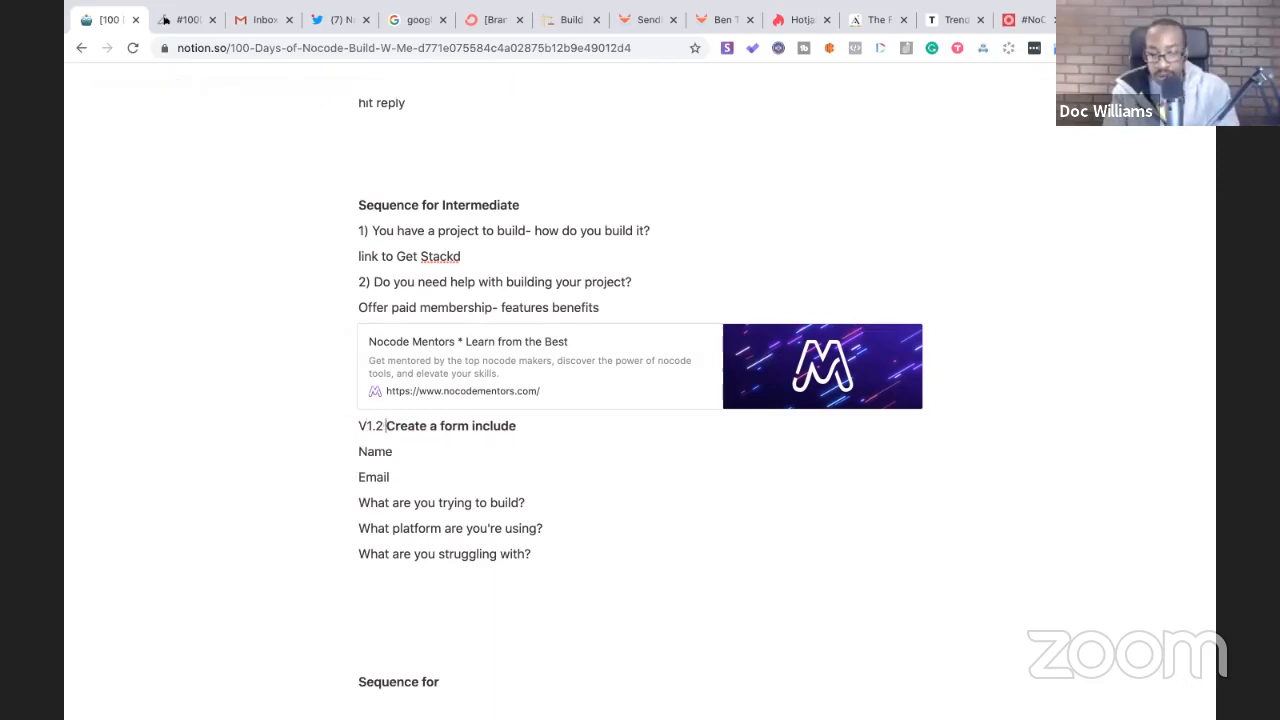
pyautogui.click(531, 430)
pyautogui.write(':')
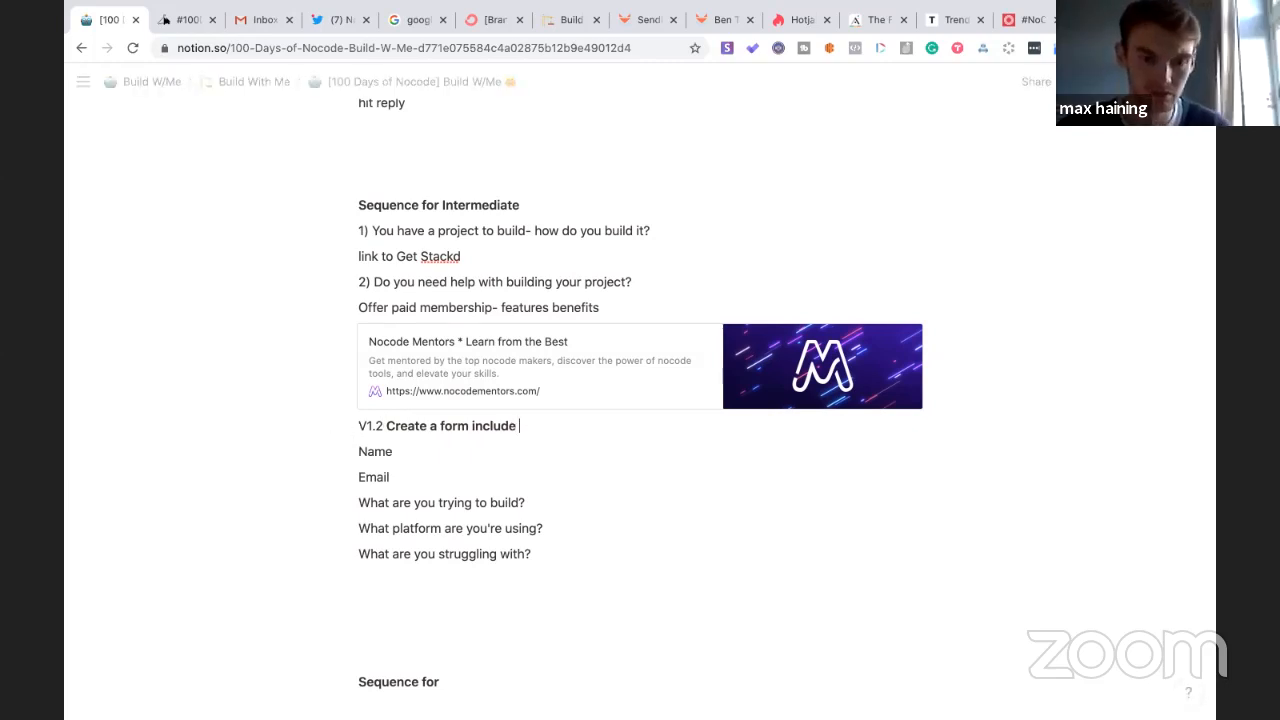
pyautogui.write('Not now')
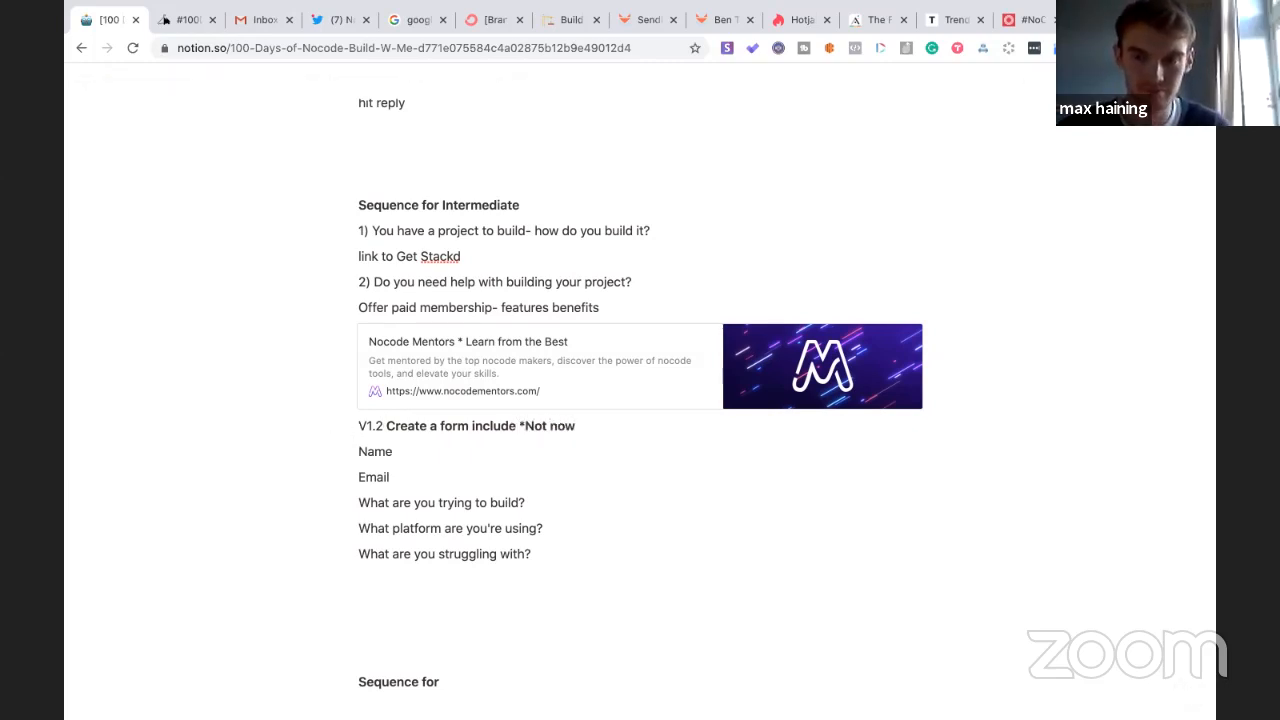
pyautogui.write('*')
pyautogui.moveTo(572, 426); pyautogui.dragTo(520, 426)
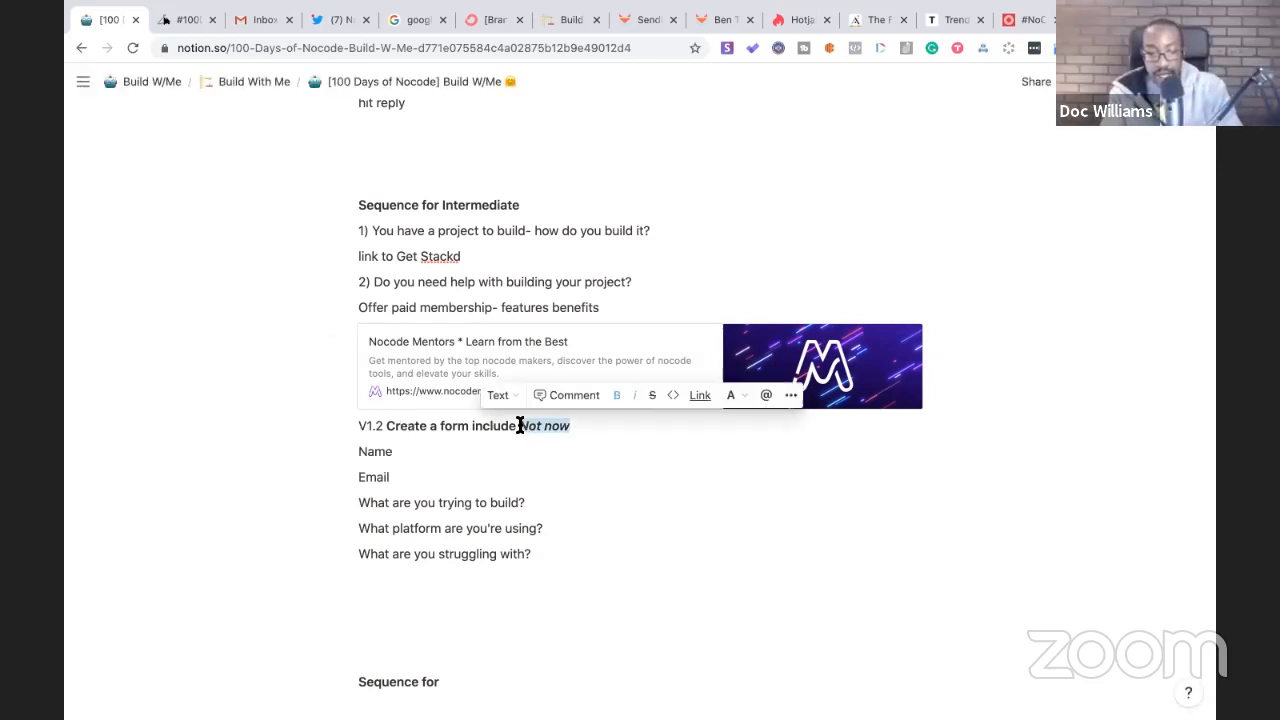
pyautogui.write('*Notnow')
pyautogui.click(358, 426)
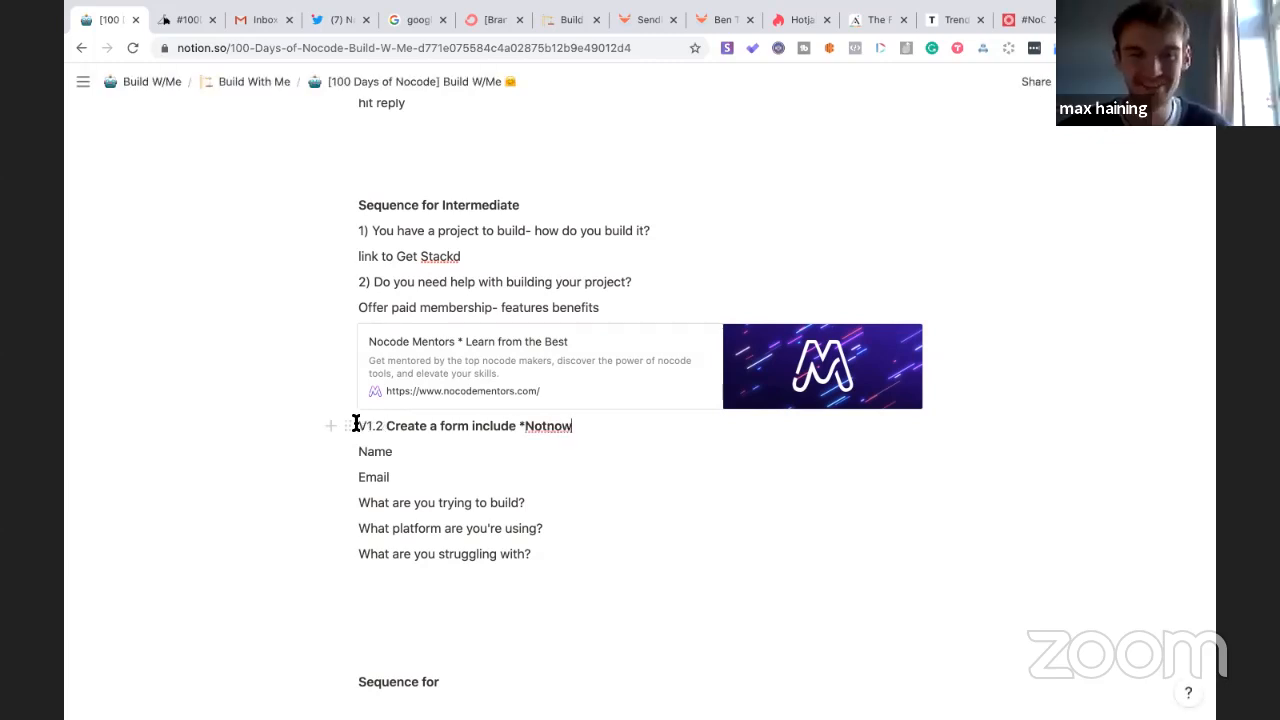
pyautogui.click(525, 426)
pyautogui.press('BackSpace')
pyautogui.write('-')
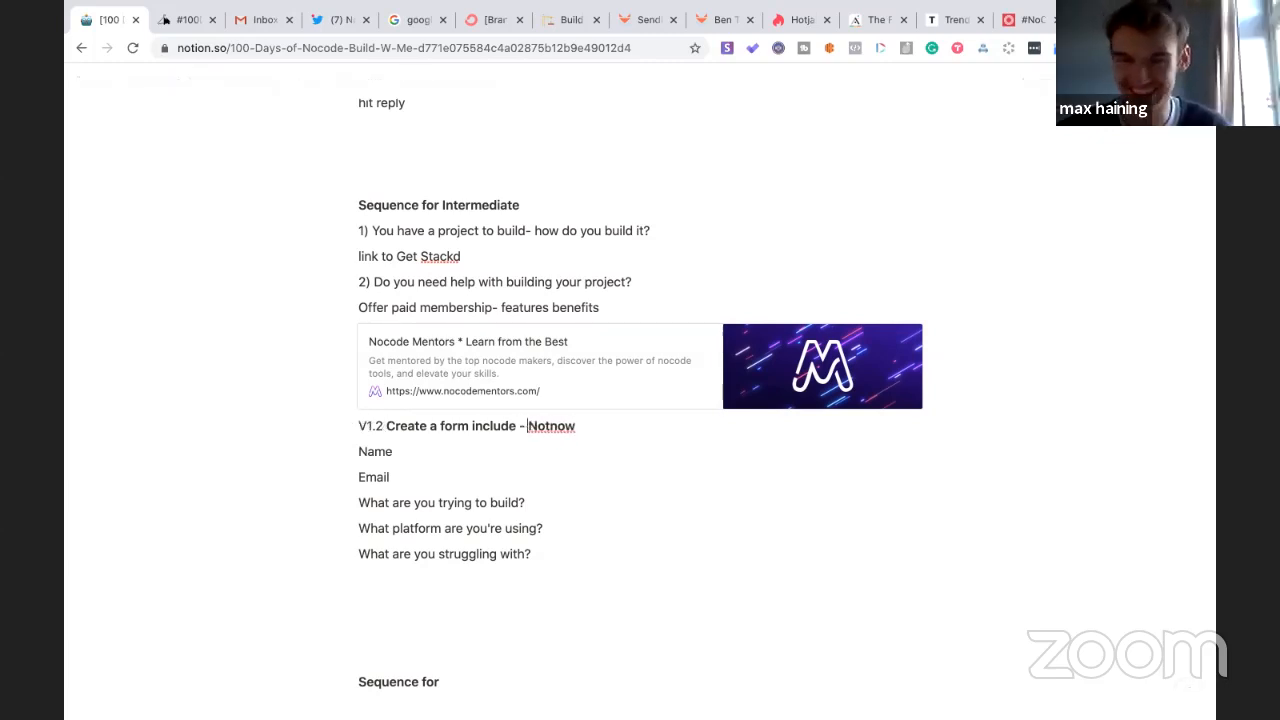
pyautogui.click(550, 426)
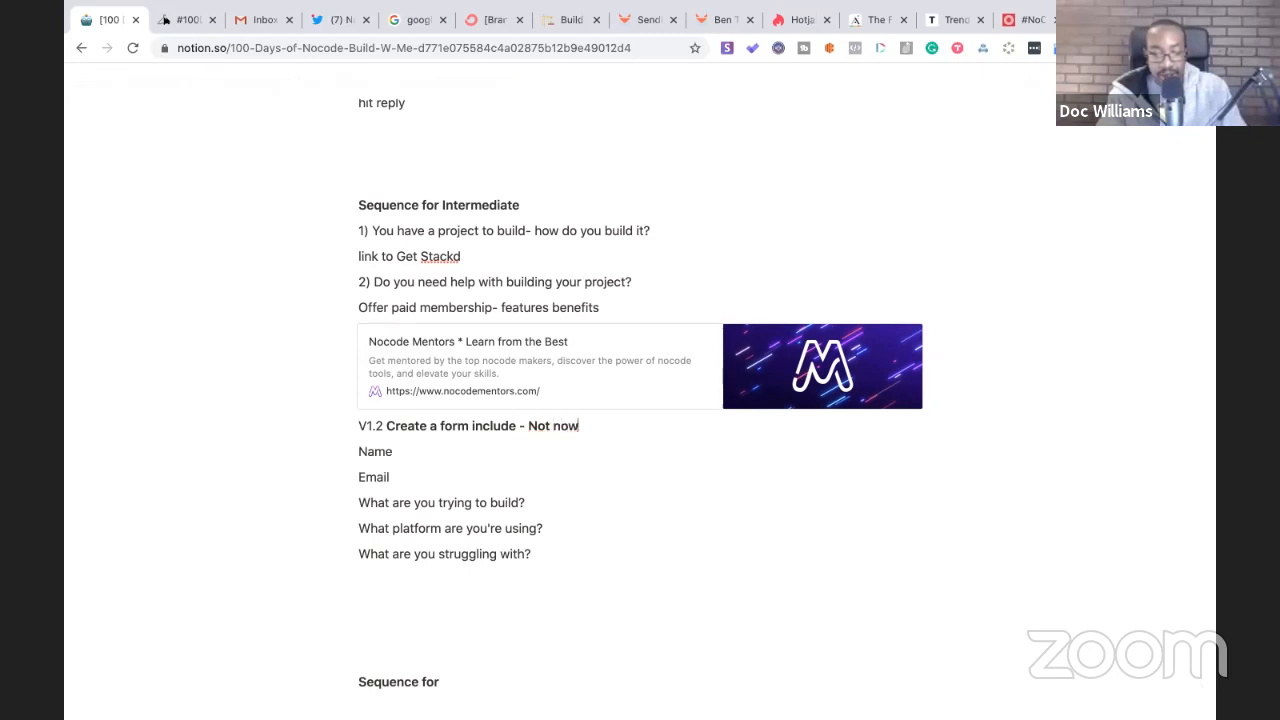
pyautogui.write('-')
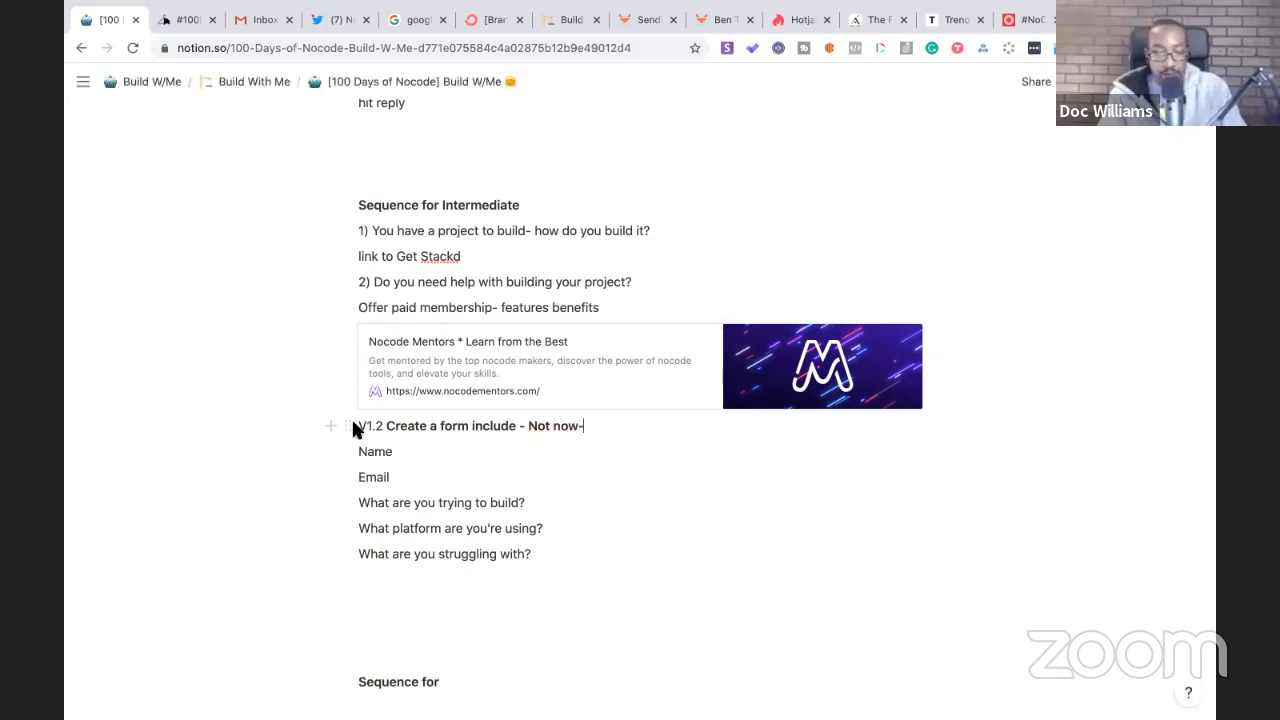
# - Insert an empty line above the V1.2 form heading
pyautogui.click(351, 424)
pyautogui.click(641, 532)
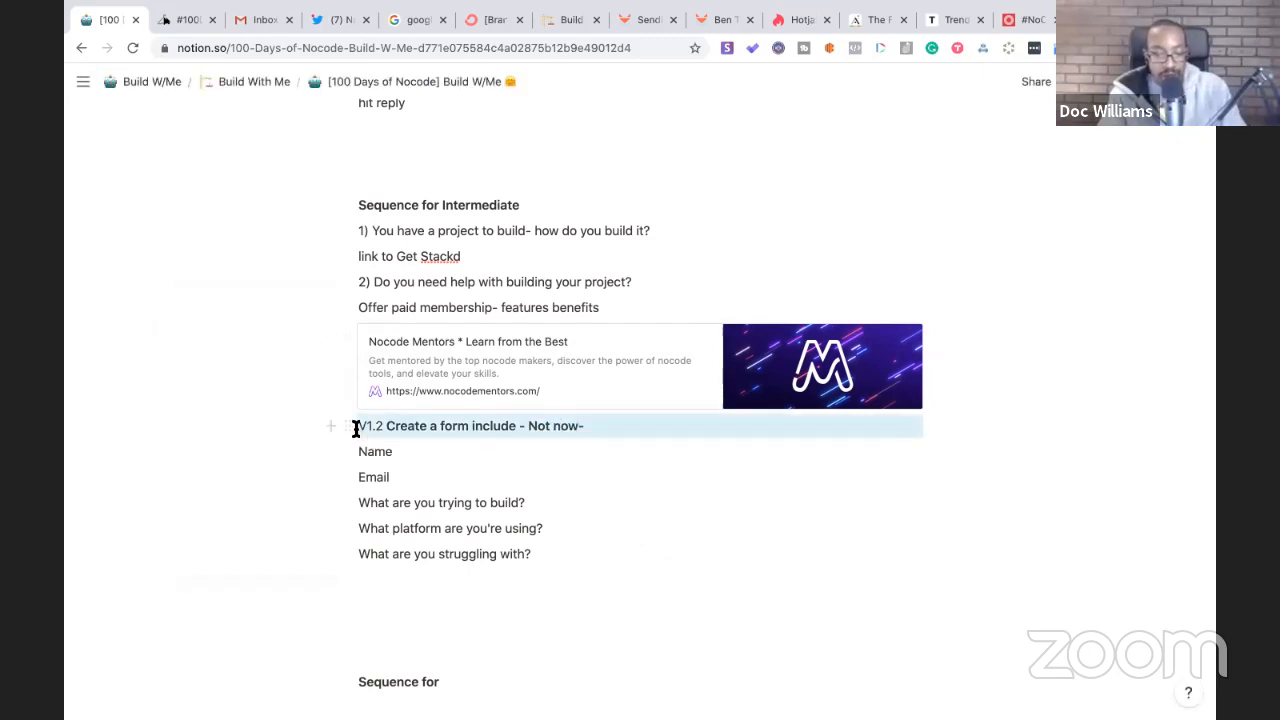
pyautogui.click(358, 429)
pyautogui.press('Return')
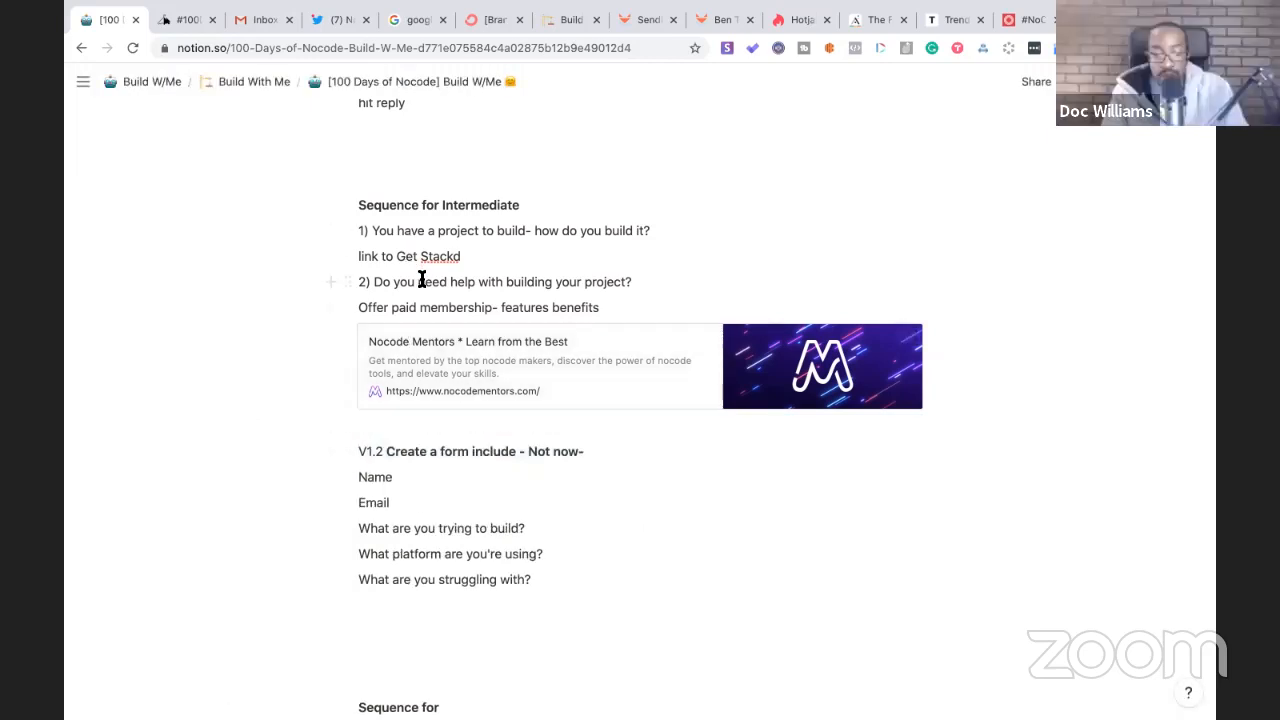
pyautogui.scroll(10, 421, 280)
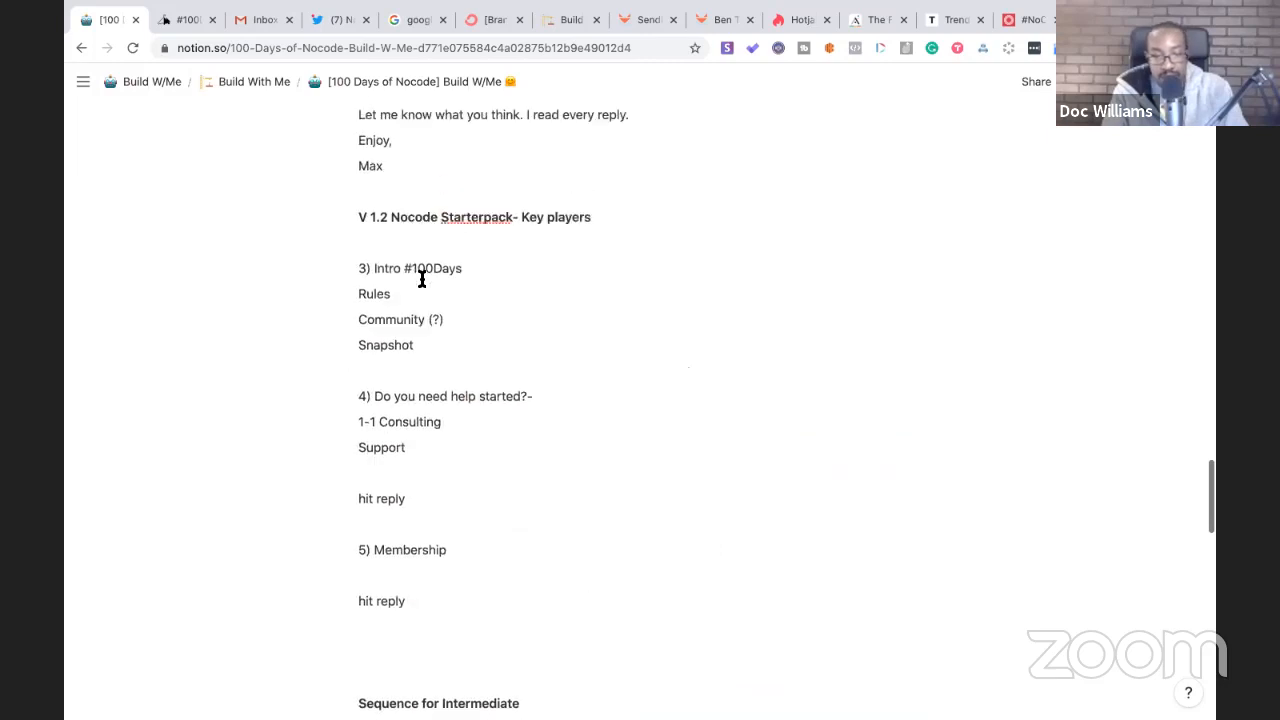
pyautogui.scroll(12, 421, 280)
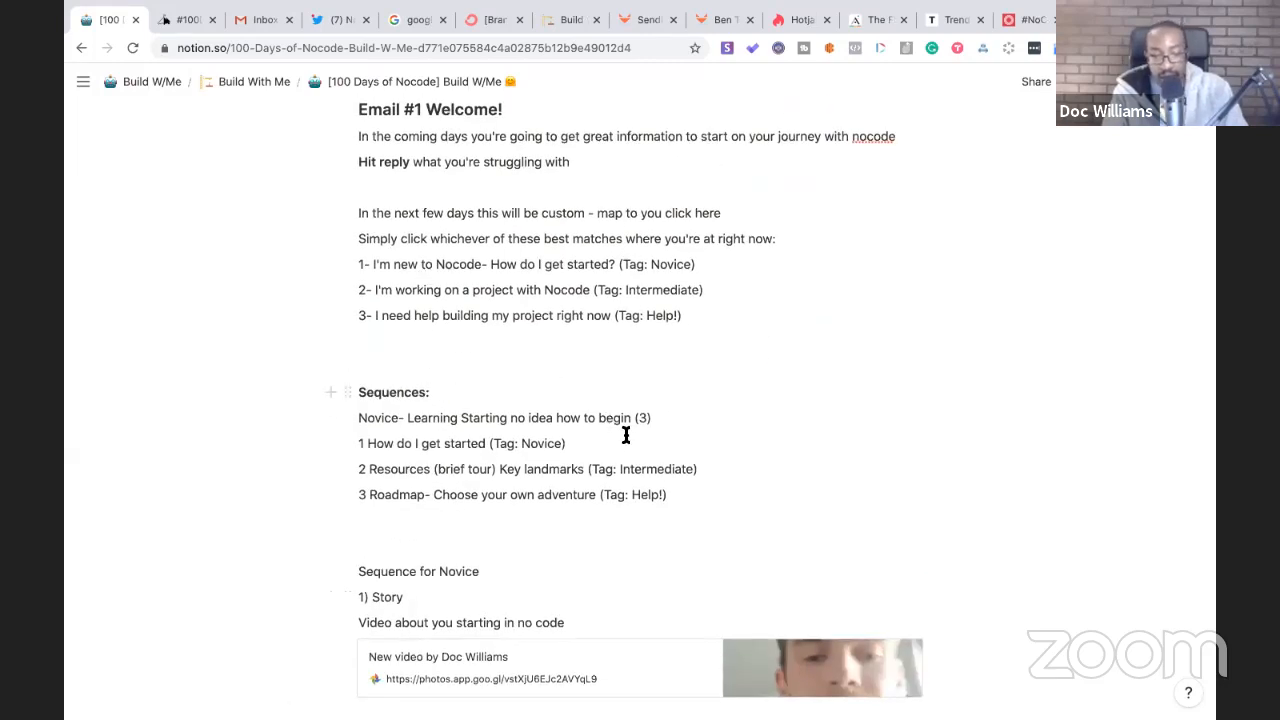
pyautogui.click(425, 494)
pyautogui.moveTo(396, 499); pyautogui.dragTo(358, 494)
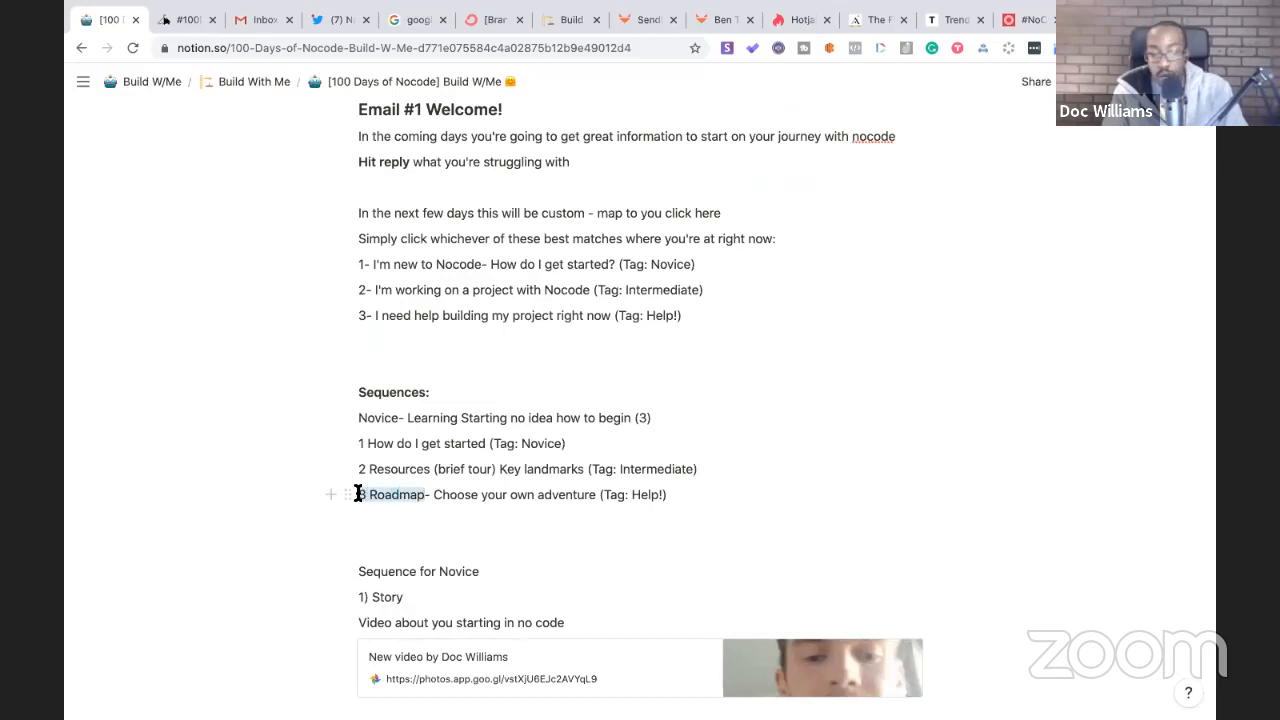
pyautogui.click(428, 511)
pyautogui.moveTo(422, 498); pyautogui.dragTo(367, 497)
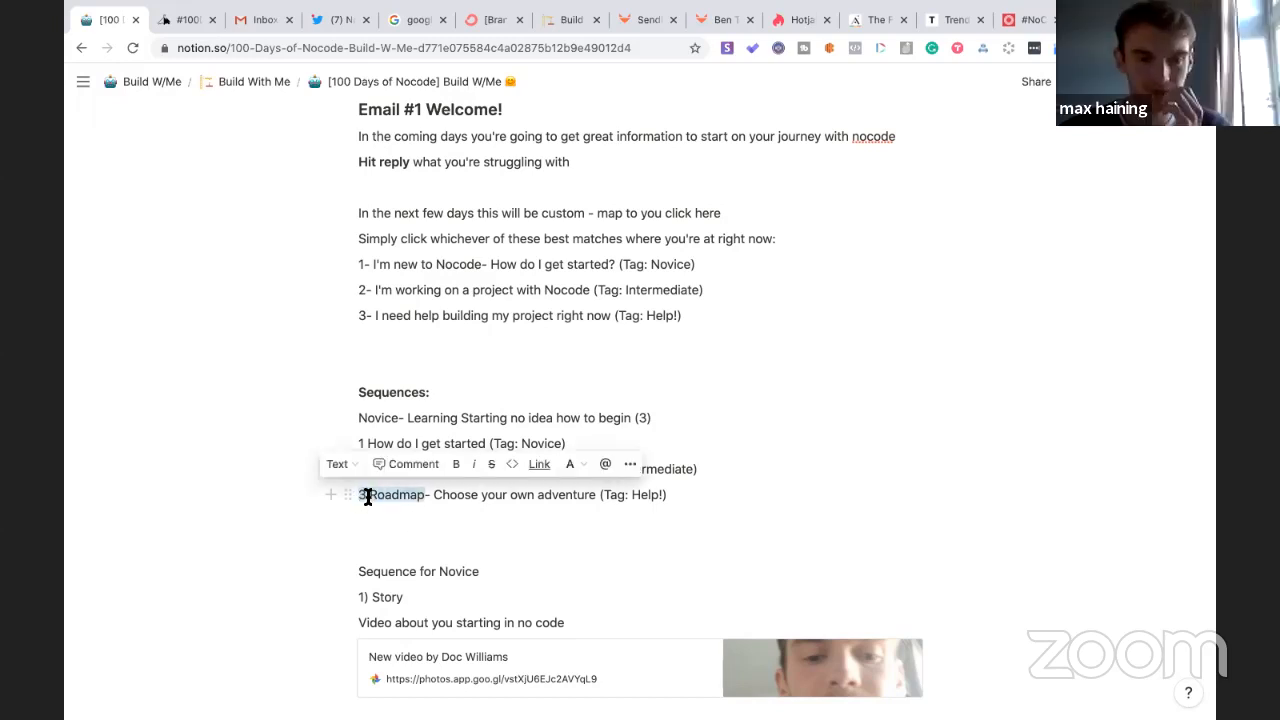
pyautogui.click(422, 539)
pyautogui.scroll(-15, 422, 539)
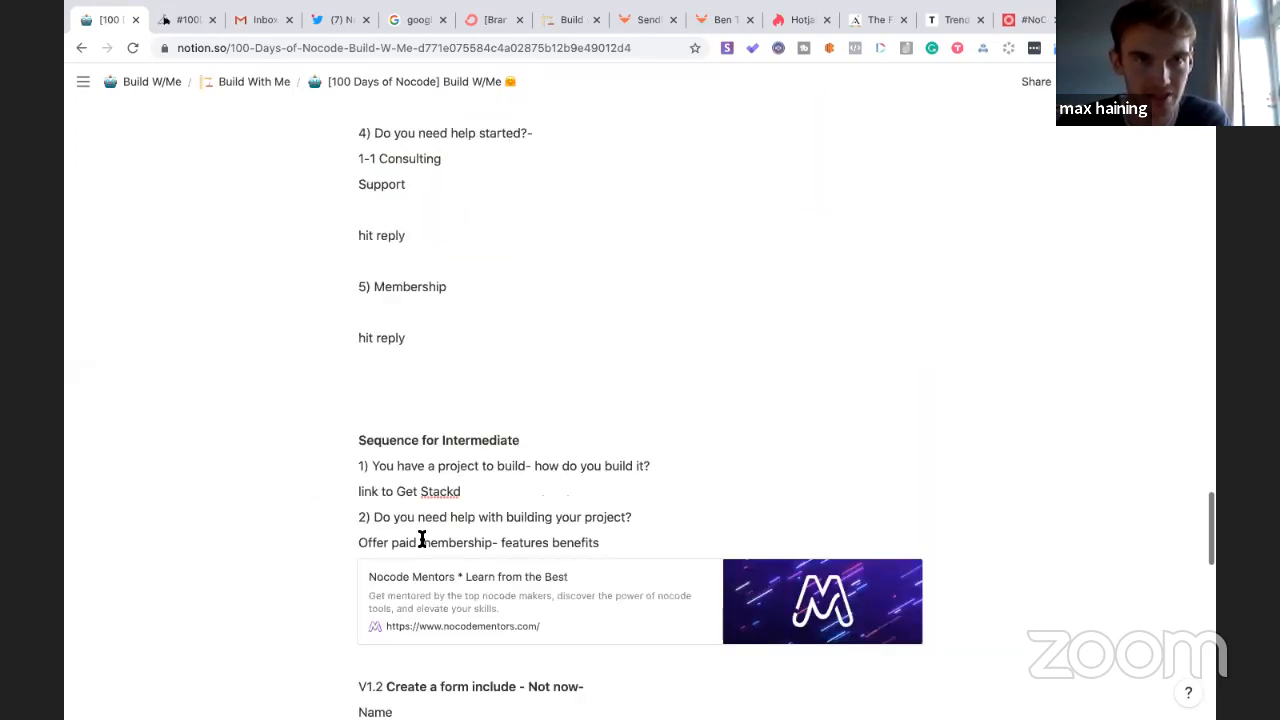
pyautogui.scroll(-1, 422, 539)
pyautogui.scroll(1, 422, 539)
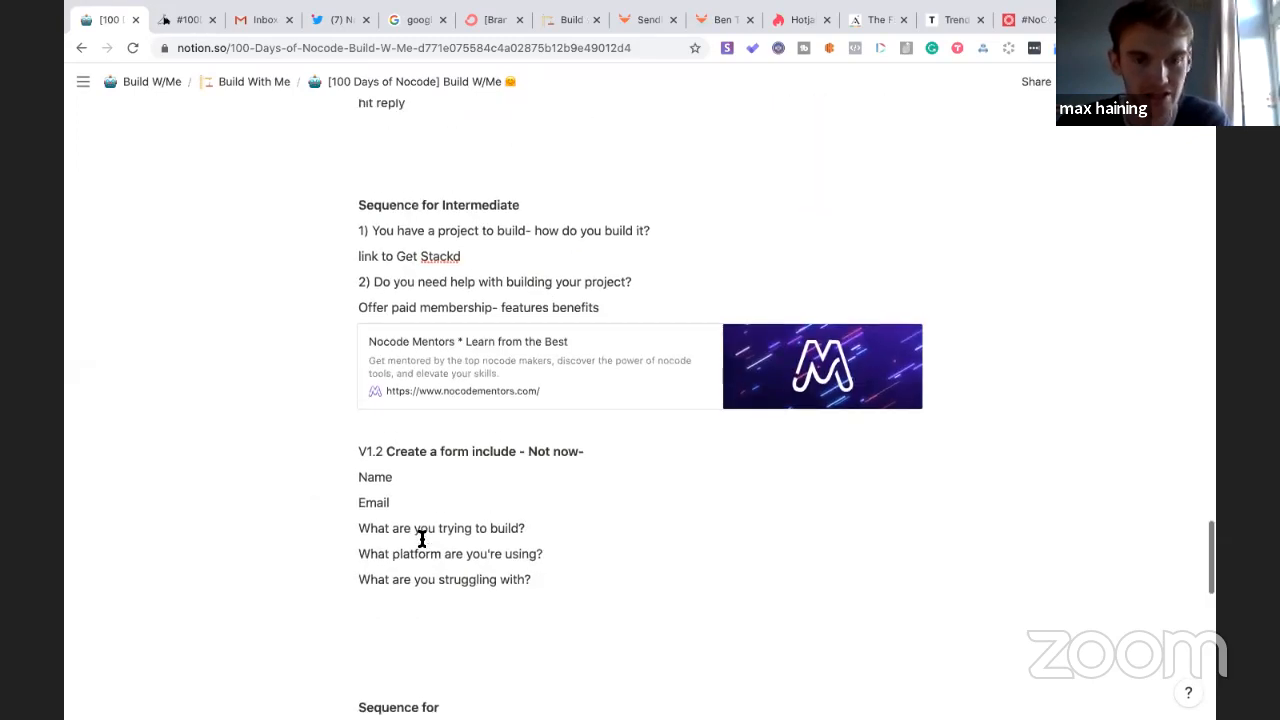
pyautogui.scroll(15, 422, 539)
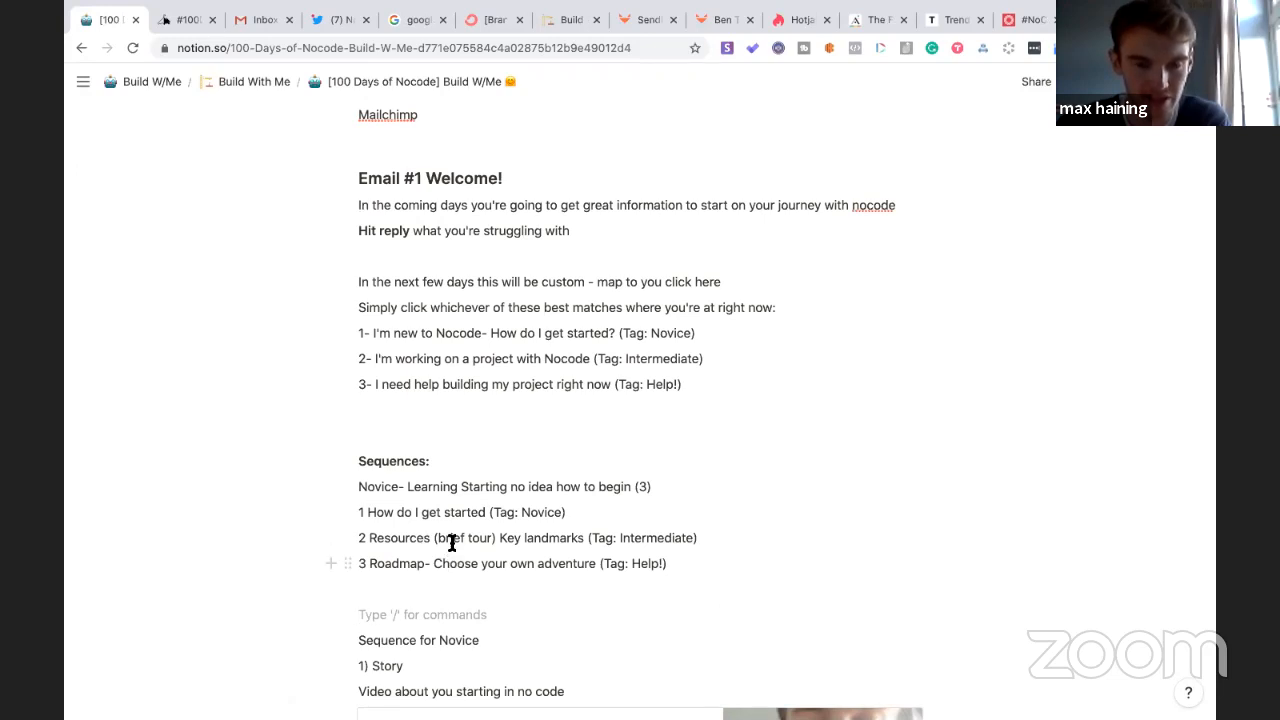
pyautogui.click(491, 382)
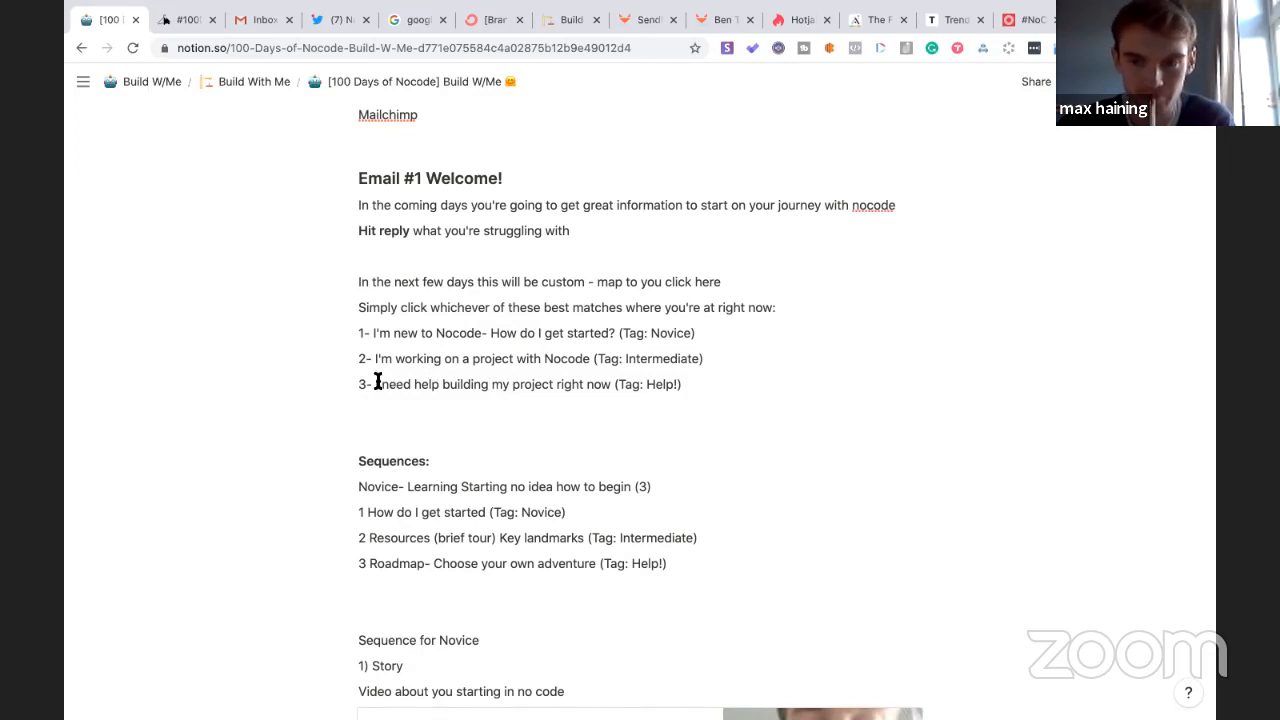
# - Add a bold 'V1.2' label above the Help! welcome option
pyautogui.press('Return')
pyautogui.write('V1.2')
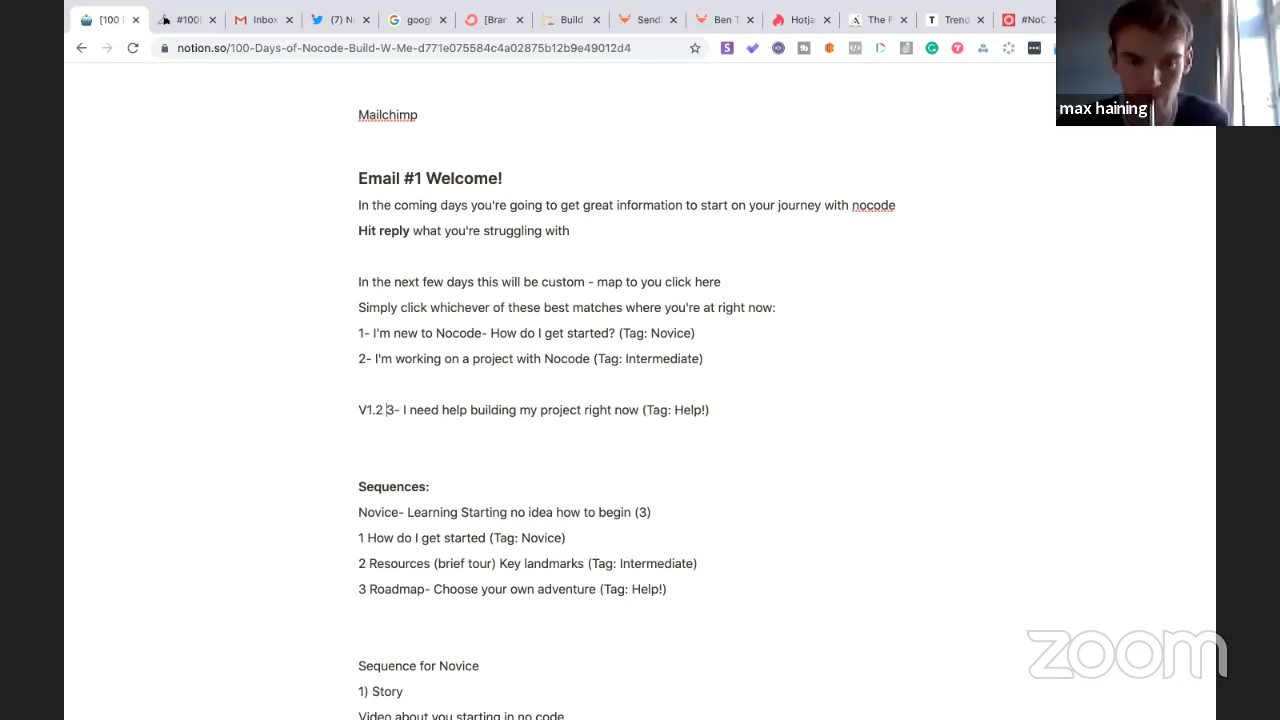
pyautogui.moveTo(382, 411); pyautogui.dragTo(357, 410)
pyautogui.click(381, 409)
pyautogui.hotkey('ctrl', 'b')
pyautogui.click(371, 432)
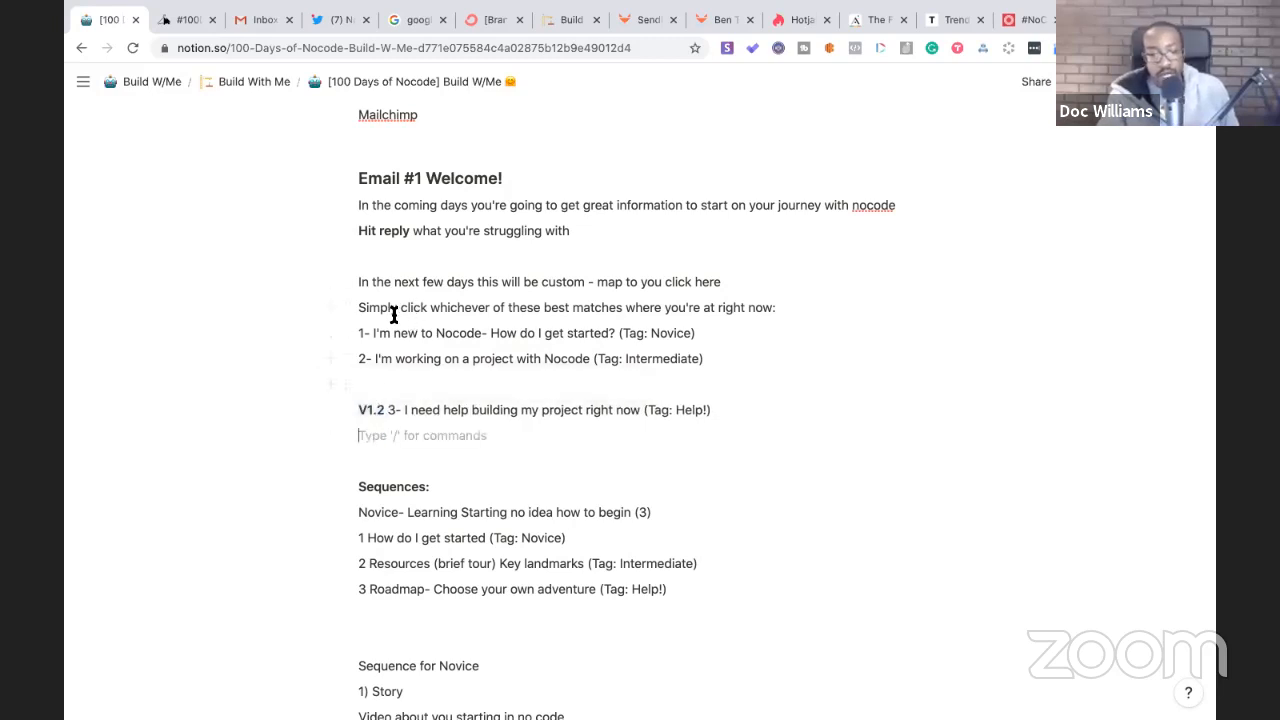
# - Delete the unfinished 'Sequence for' heading
pyautogui.scroll(-3, 404, 330)
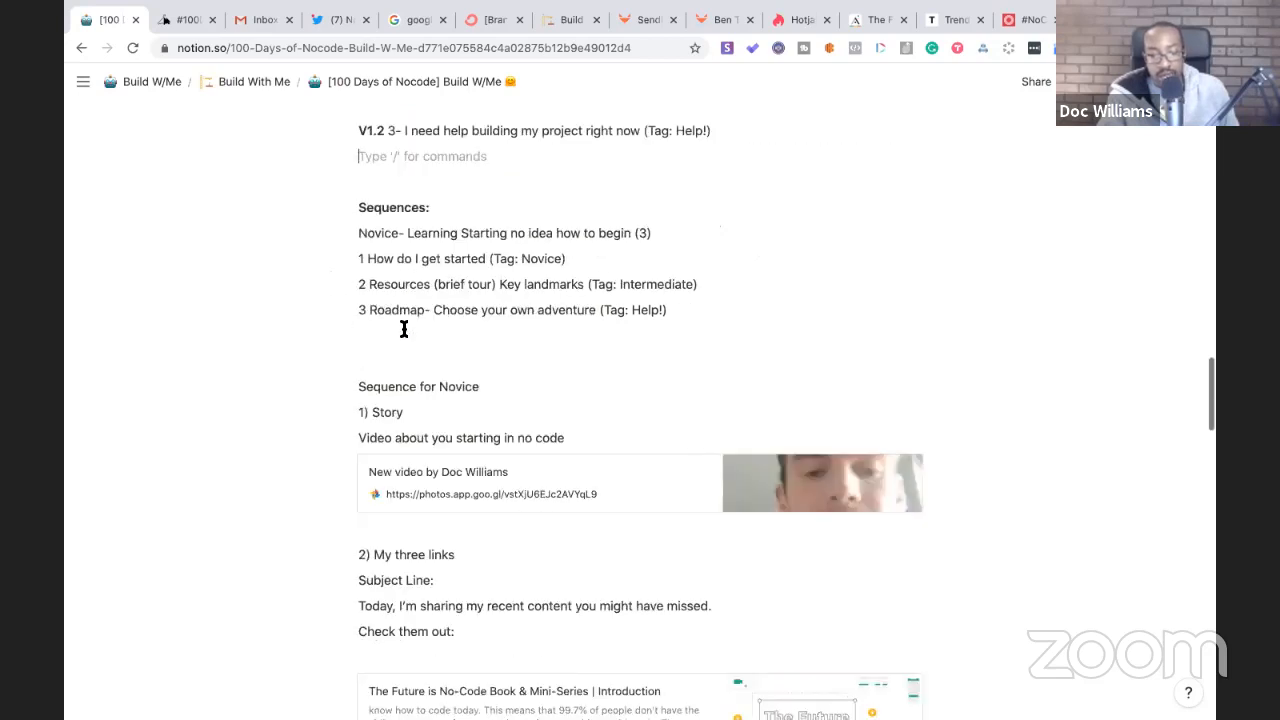
pyautogui.scroll(-2, 403, 323)
pyautogui.scroll(-6, 386, 520)
pyautogui.scroll(-5, 386, 518)
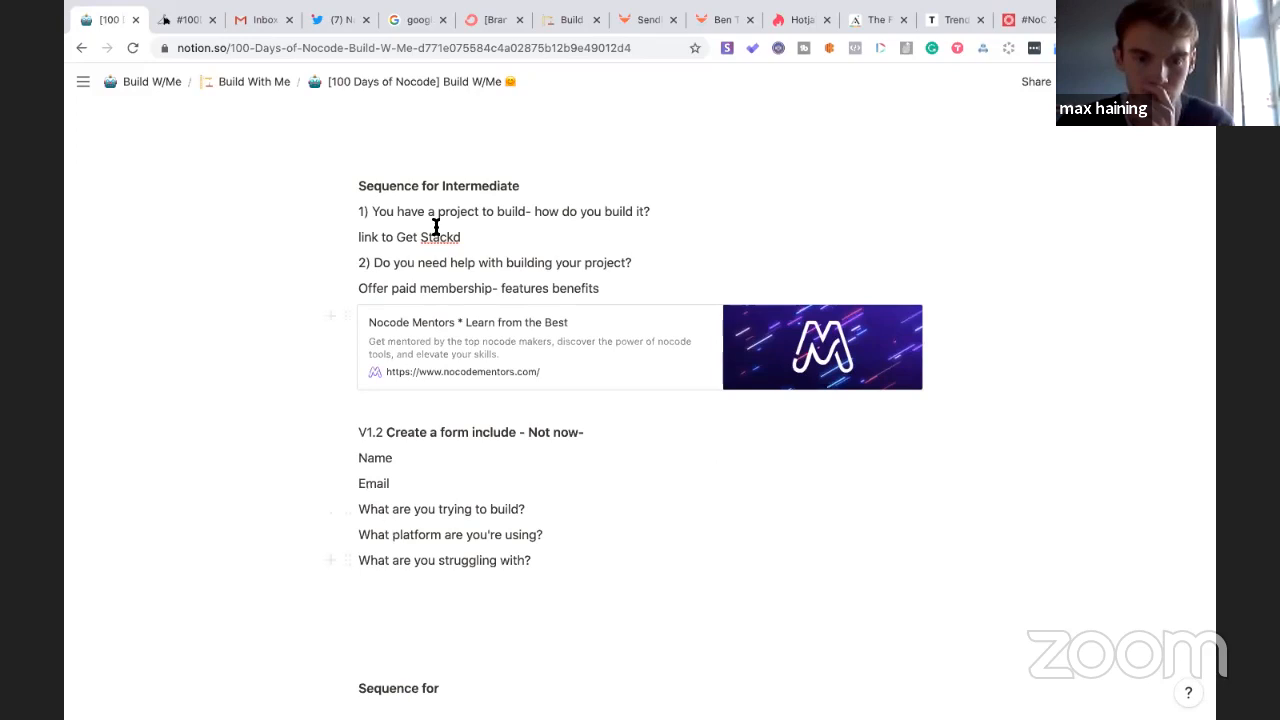
pyautogui.scroll(-2, 436, 228)
pyautogui.moveTo(442, 566); pyautogui.dragTo(356, 566)
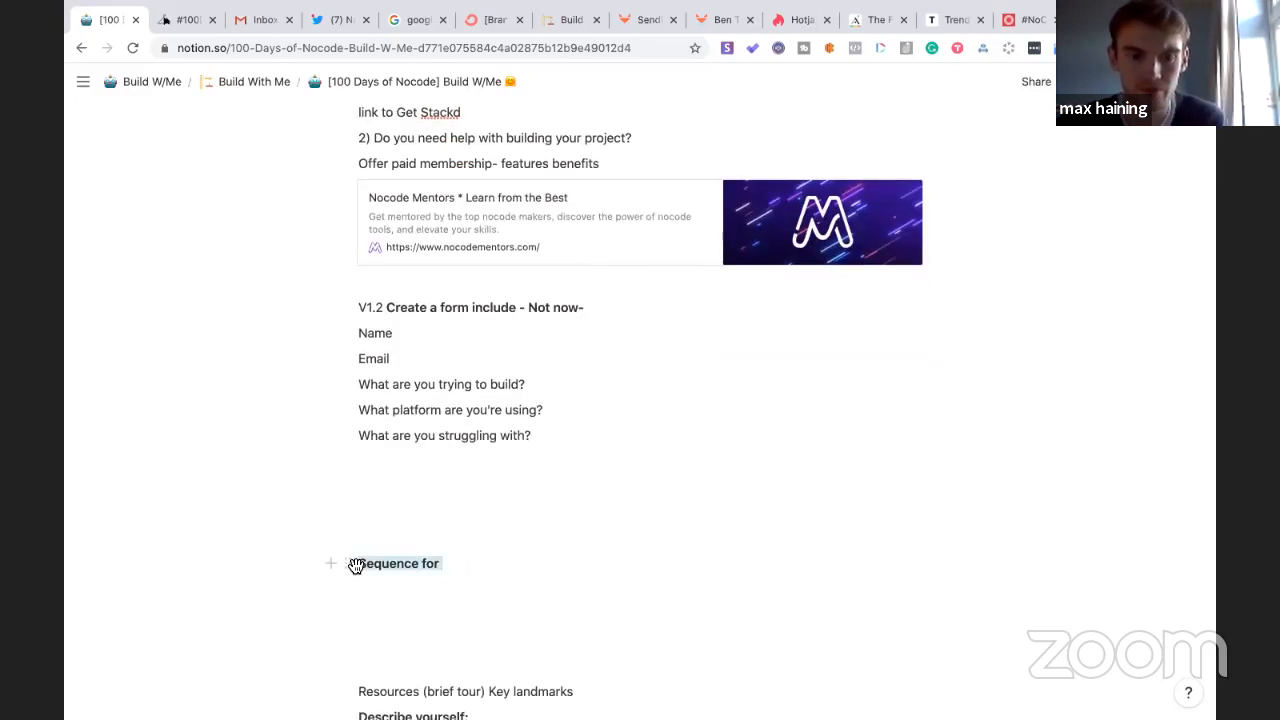
pyautogui.press('BackSpace')
pyautogui.press('BackSpace')
pyautogui.press('BackSpace')
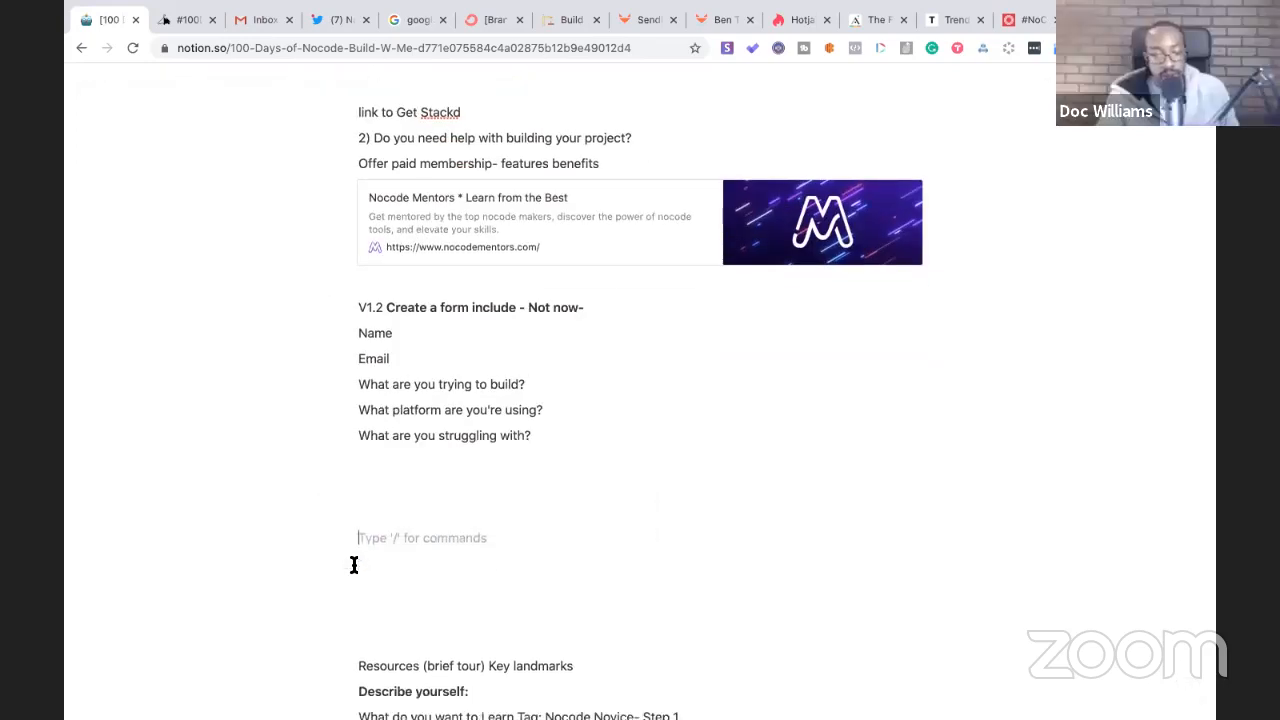
# - Insert a divider block above the Resources section
pyautogui.scroll(-6, 640, 400)
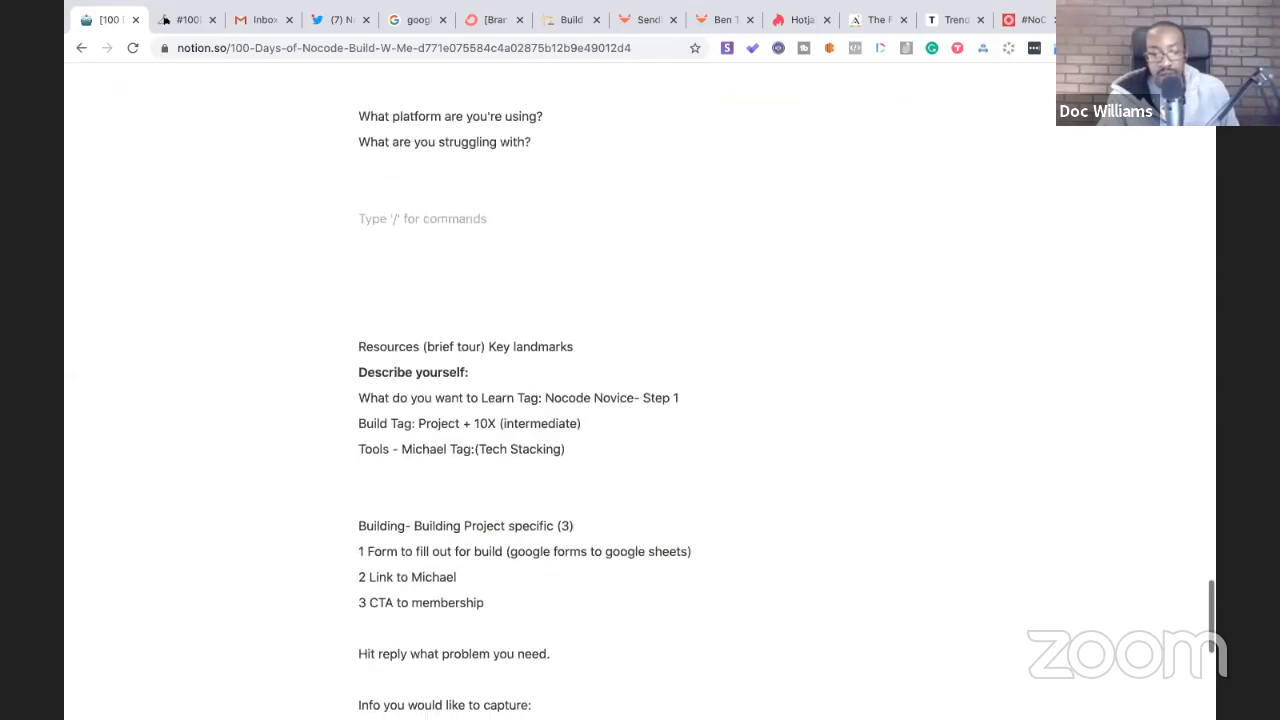
pyautogui.scroll(3, 450, 400)
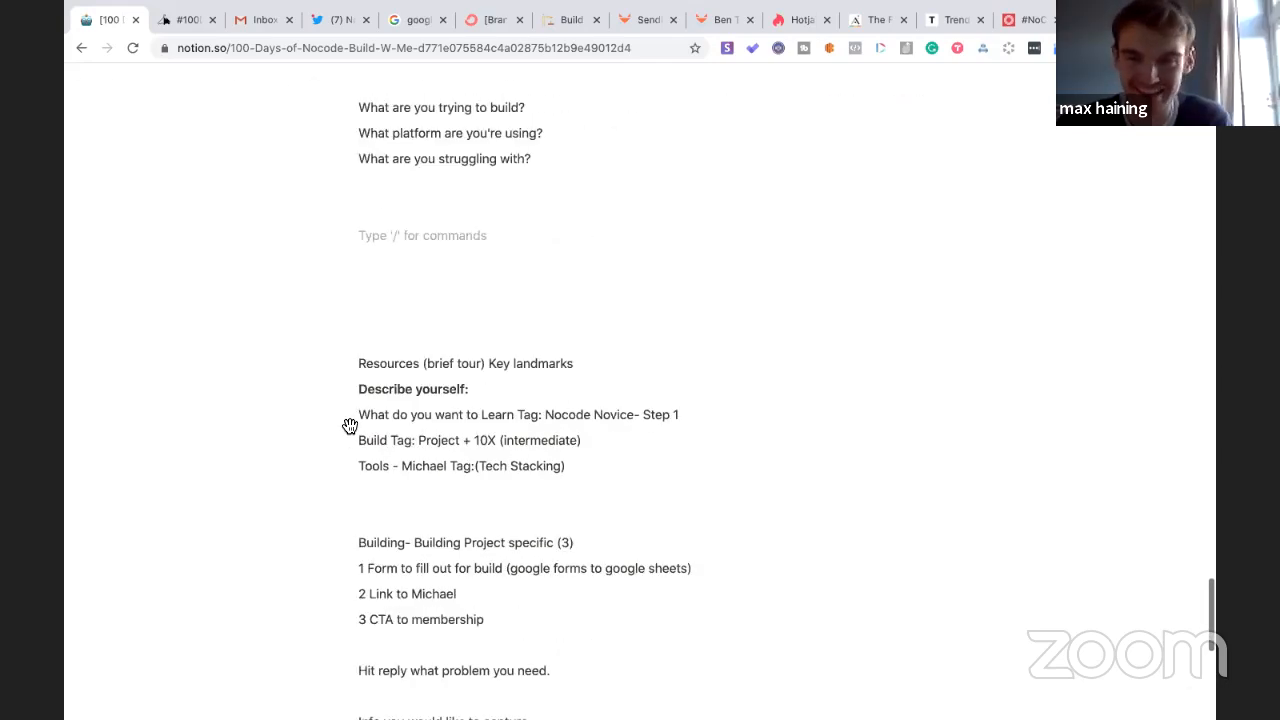
pyautogui.click(365, 338)
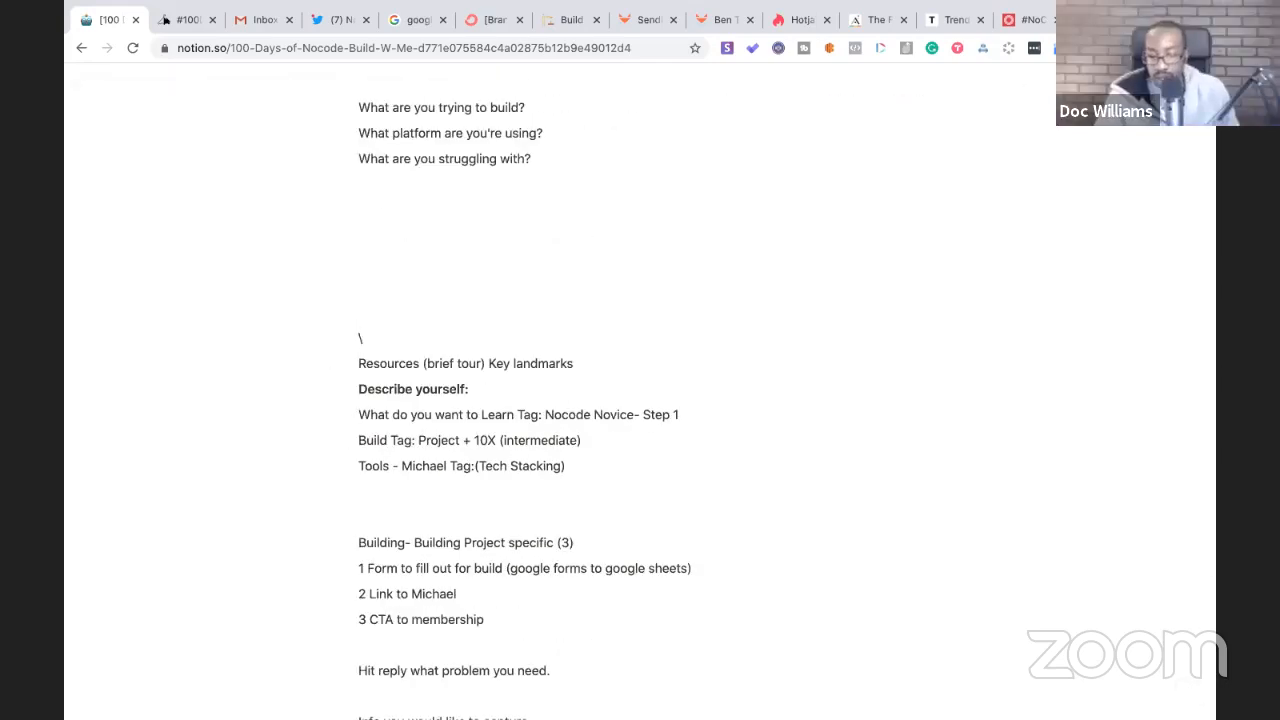
pyautogui.press('Return')
pyautogui.press('Return')
pyautogui.press('Return')
pyautogui.press('Return')
pyautogui.press('Return')
pyautogui.press('Return')
pyautogui.press('Return')
pyautogui.press('Return')
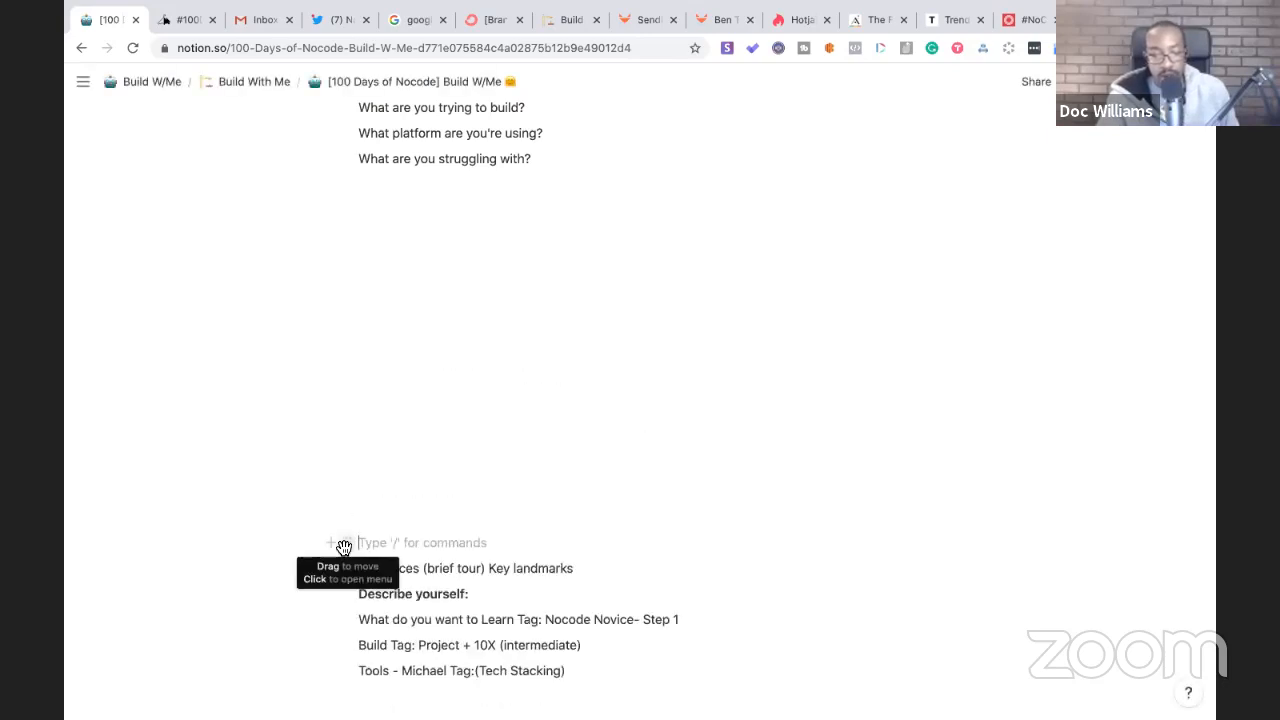
pyautogui.click(344, 546)
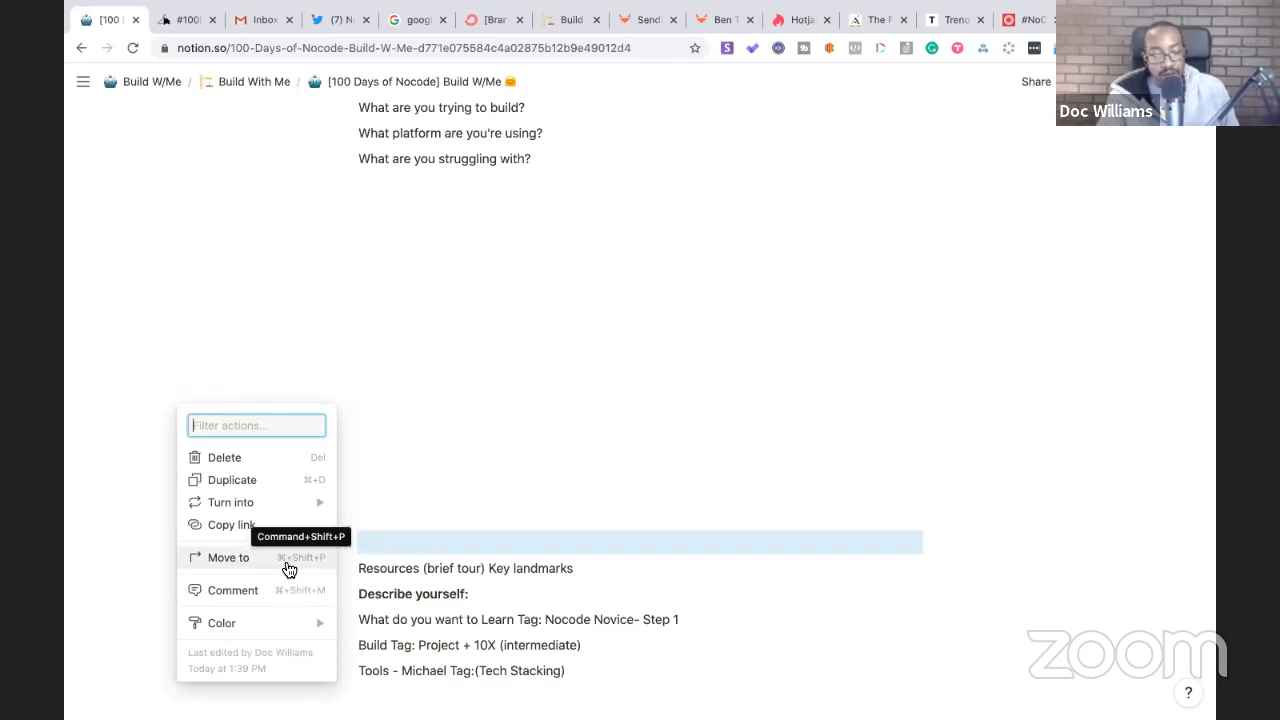
pyautogui.click(381, 488)
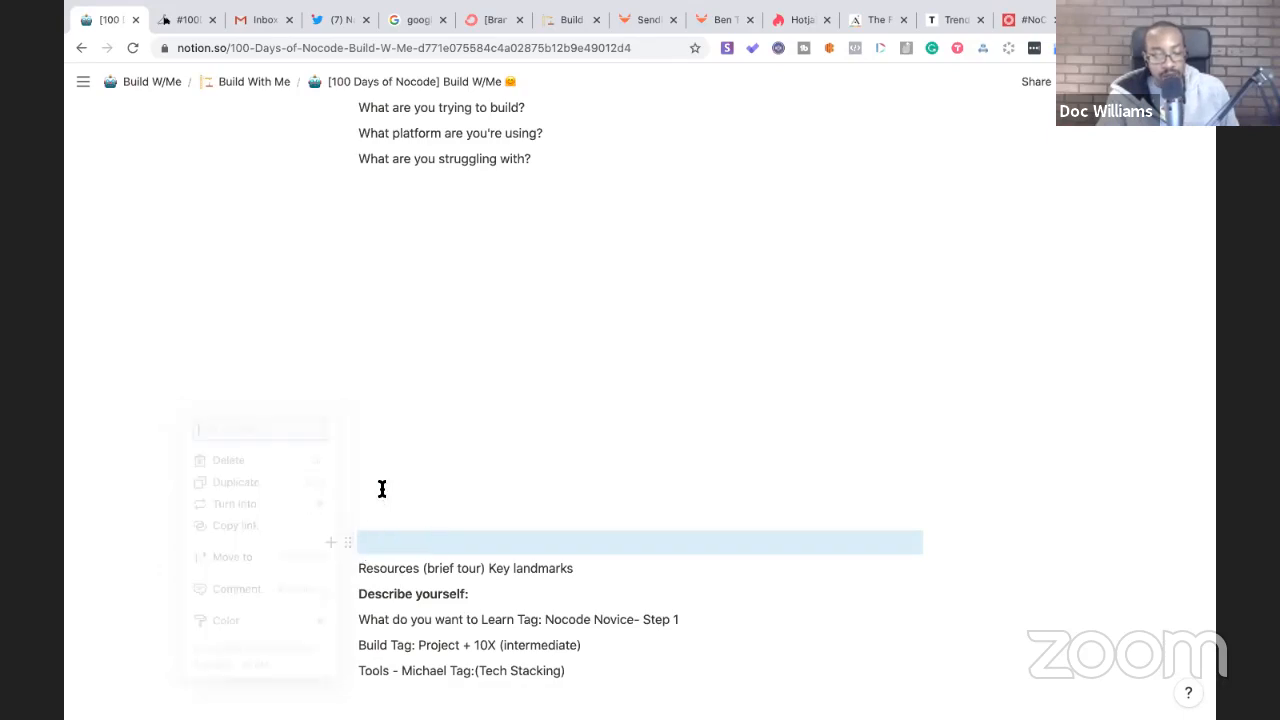
pyautogui.click(332, 543)
pyautogui.scroll(-2, 389, 426)
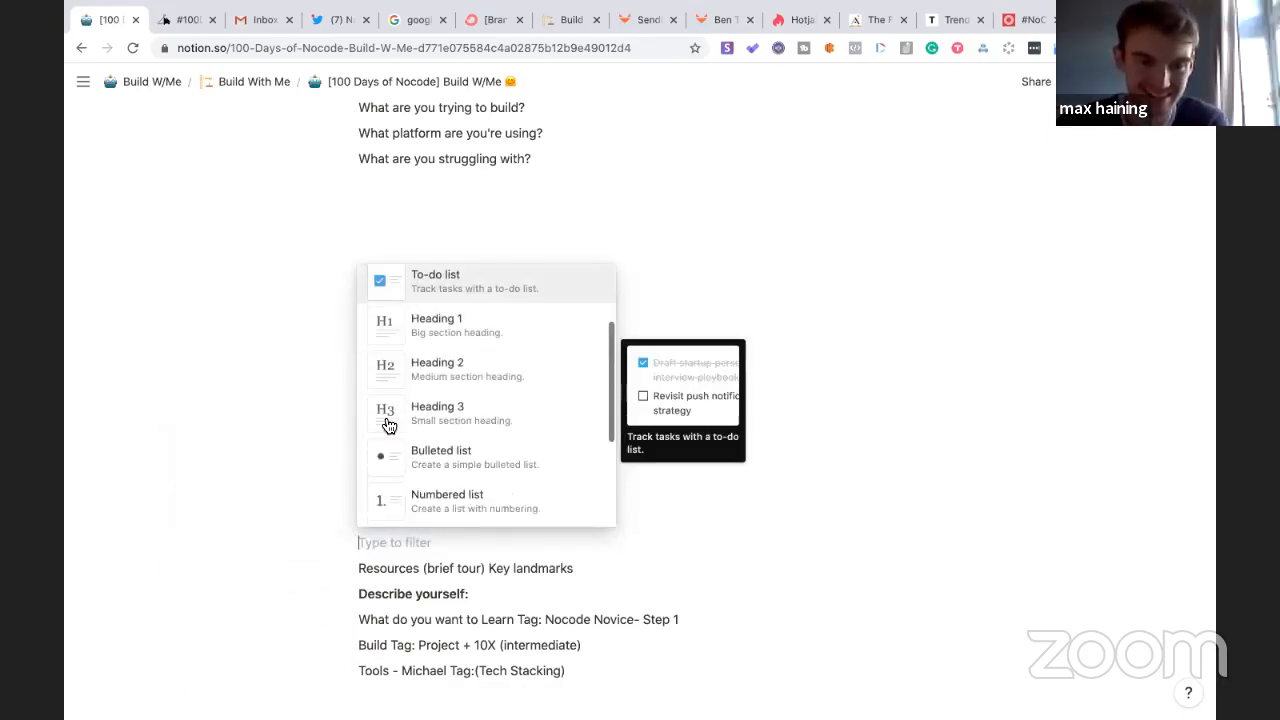
pyautogui.scroll(-3, 389, 426)
pyautogui.click(385, 463)
pyautogui.click(482, 501)
pyautogui.scroll(-10, 481, 502)
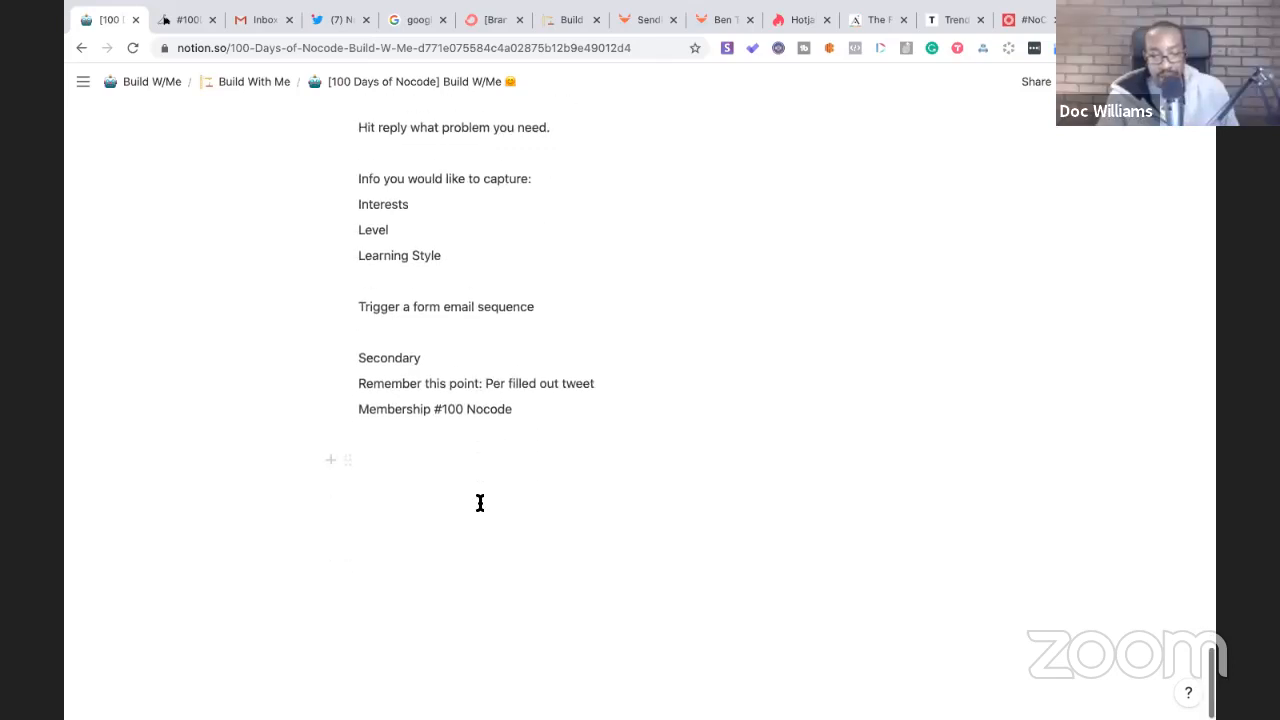
# - Remove the empty lines after 'Membership #100 Nocode' at the page end
pyautogui.click(448, 575)
pyautogui.press('BackSpace')
pyautogui.press('BackSpace')
pyautogui.press('BackSpace')
pyautogui.press('BackSpace')
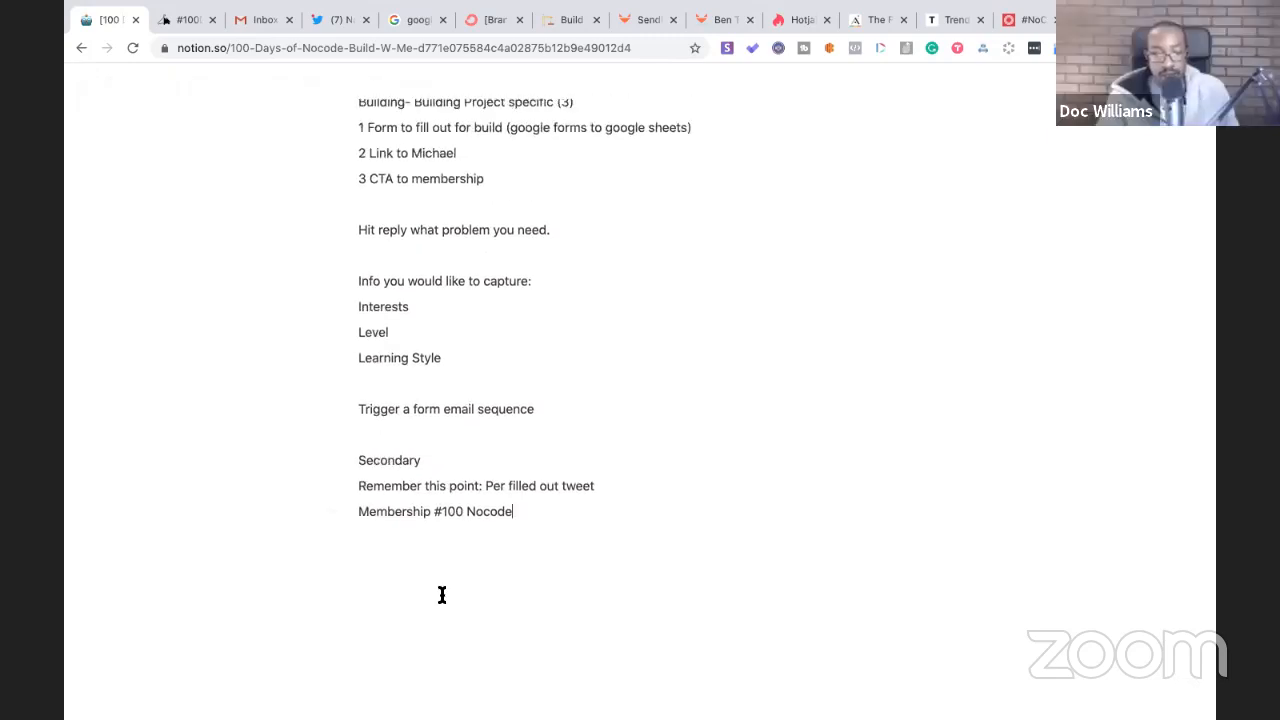
pyautogui.scroll(15, 442, 595)
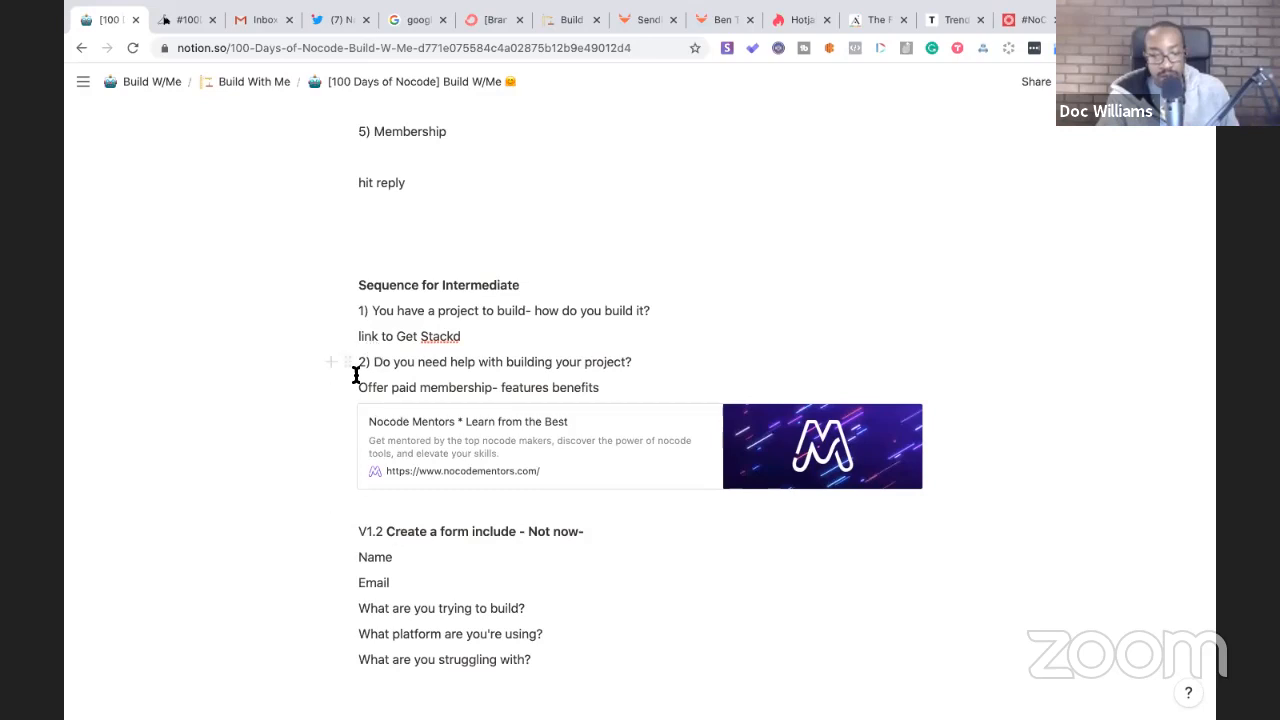
# - Prefix the Intermediate items with 'Email' to read 'Email 1)' and 'Email 2)'
pyautogui.click(358, 316)
pyautogui.write('Email')
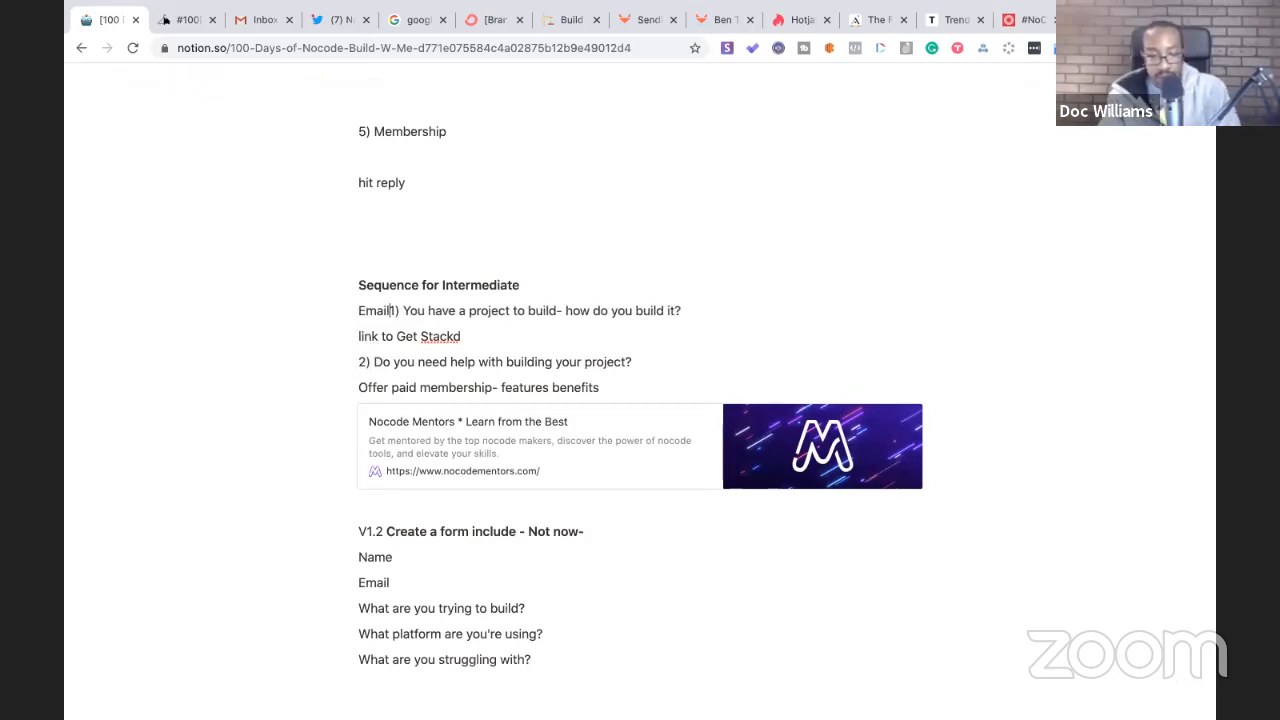
pyautogui.click(358, 362)
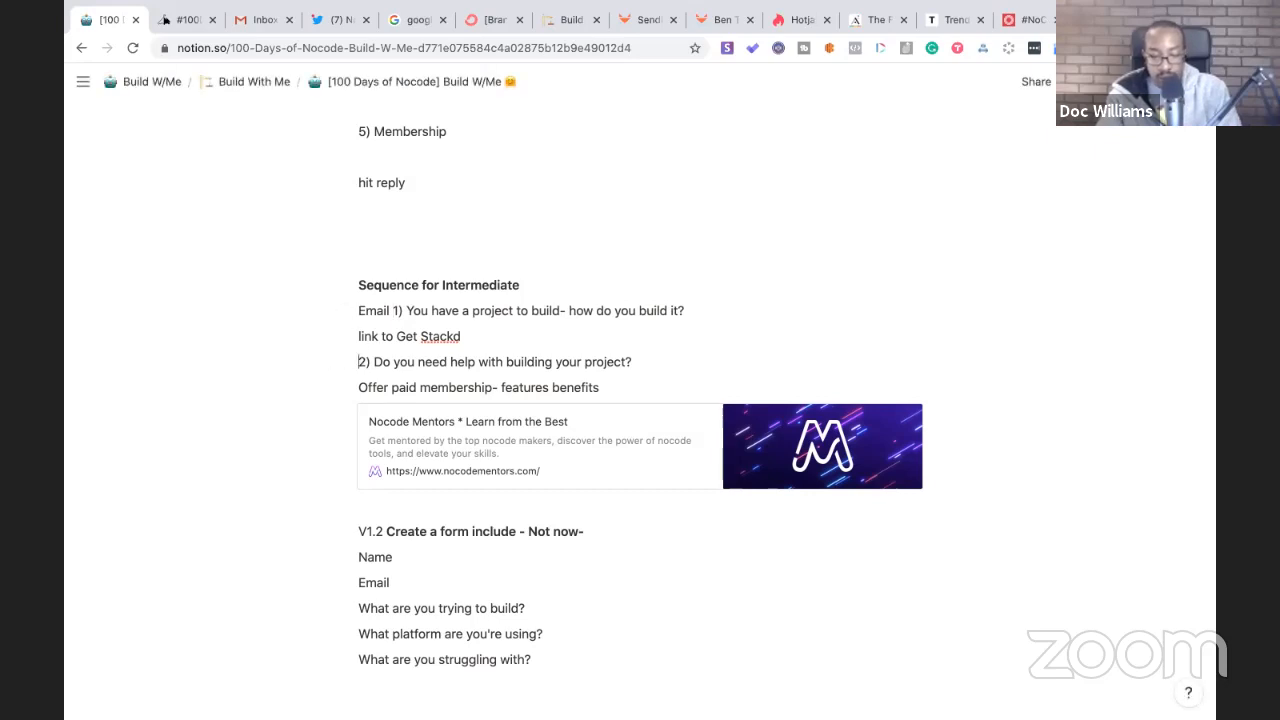
pyautogui.write('Email')
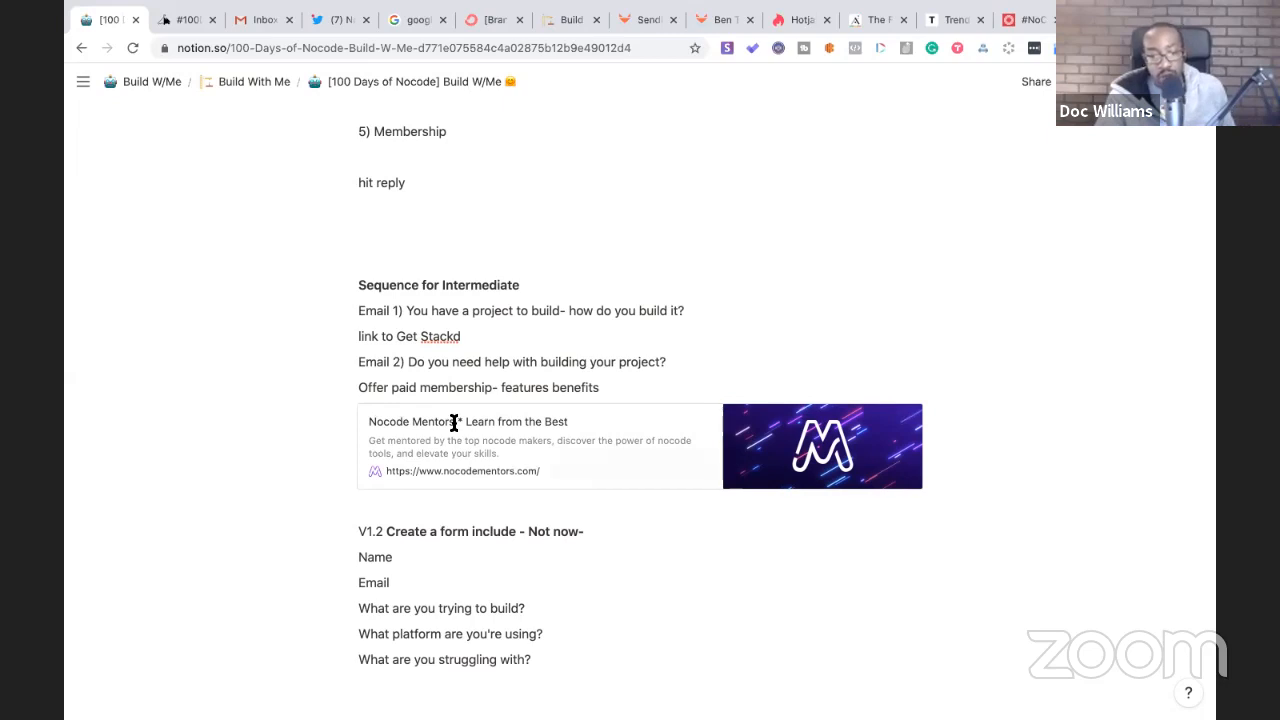
pyautogui.scroll(10, 468, 579)
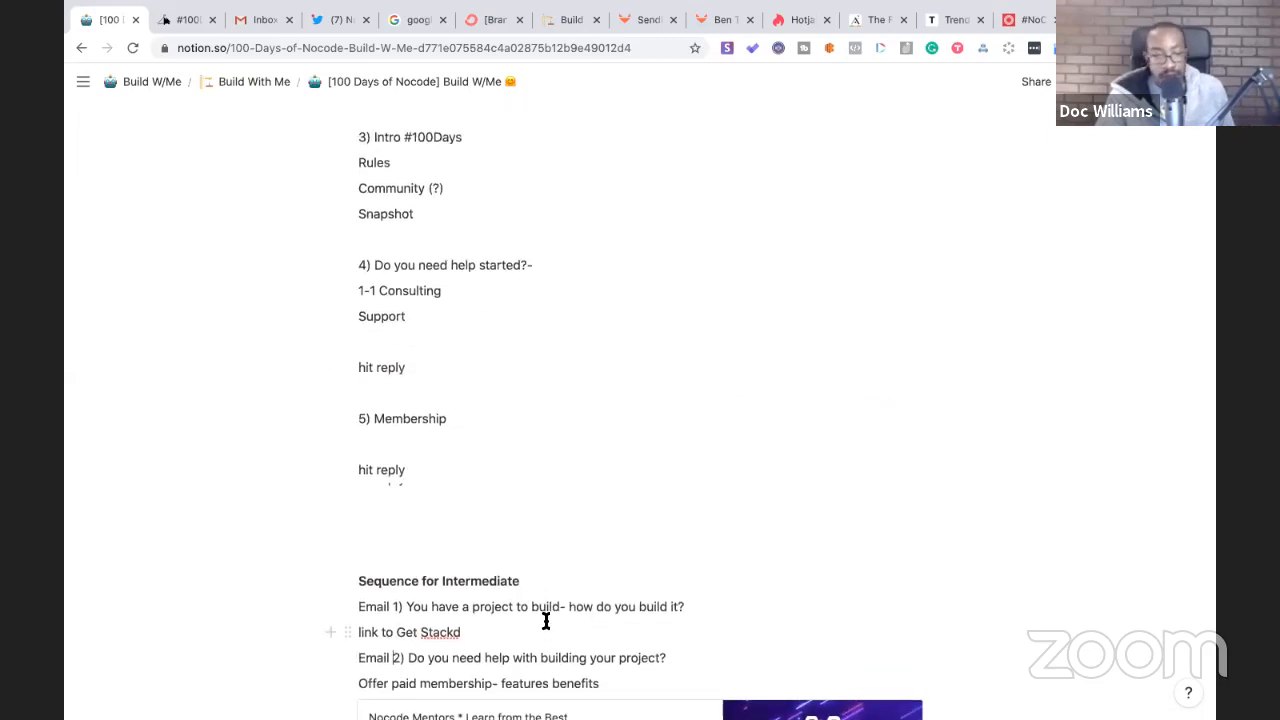
pyautogui.scroll(3, 546, 621)
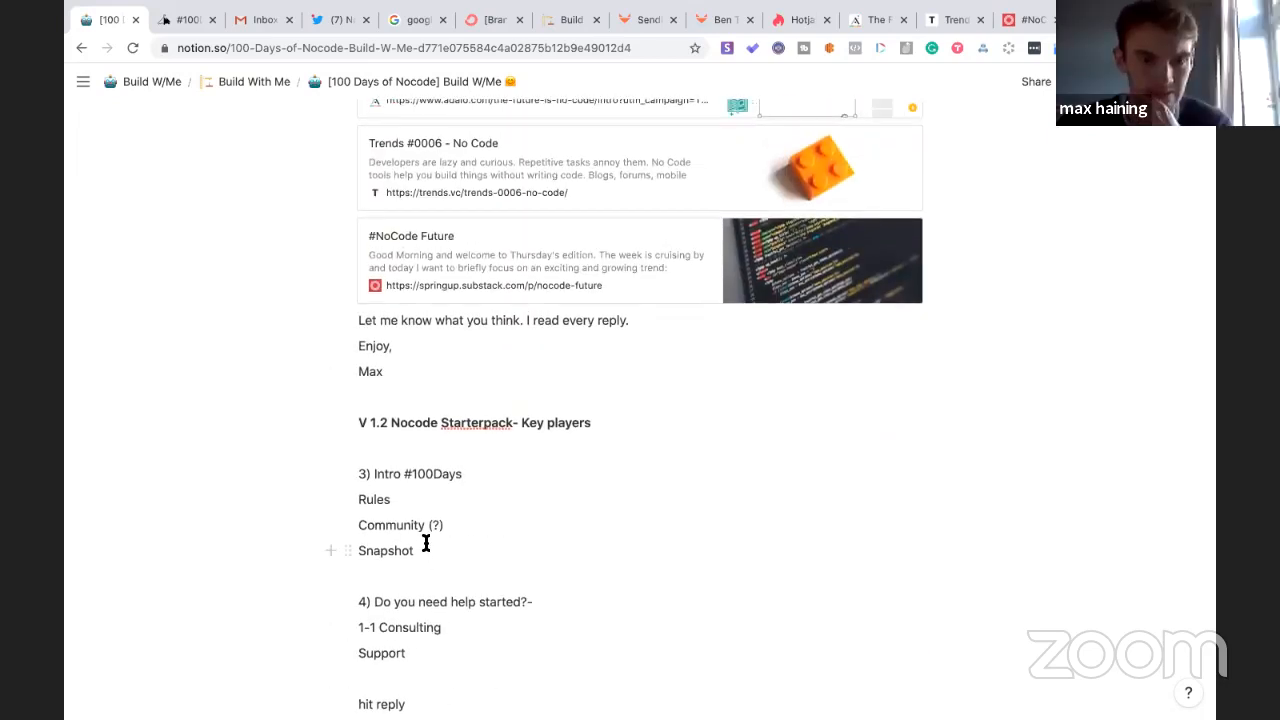
pyautogui.scroll(-5, 426, 543)
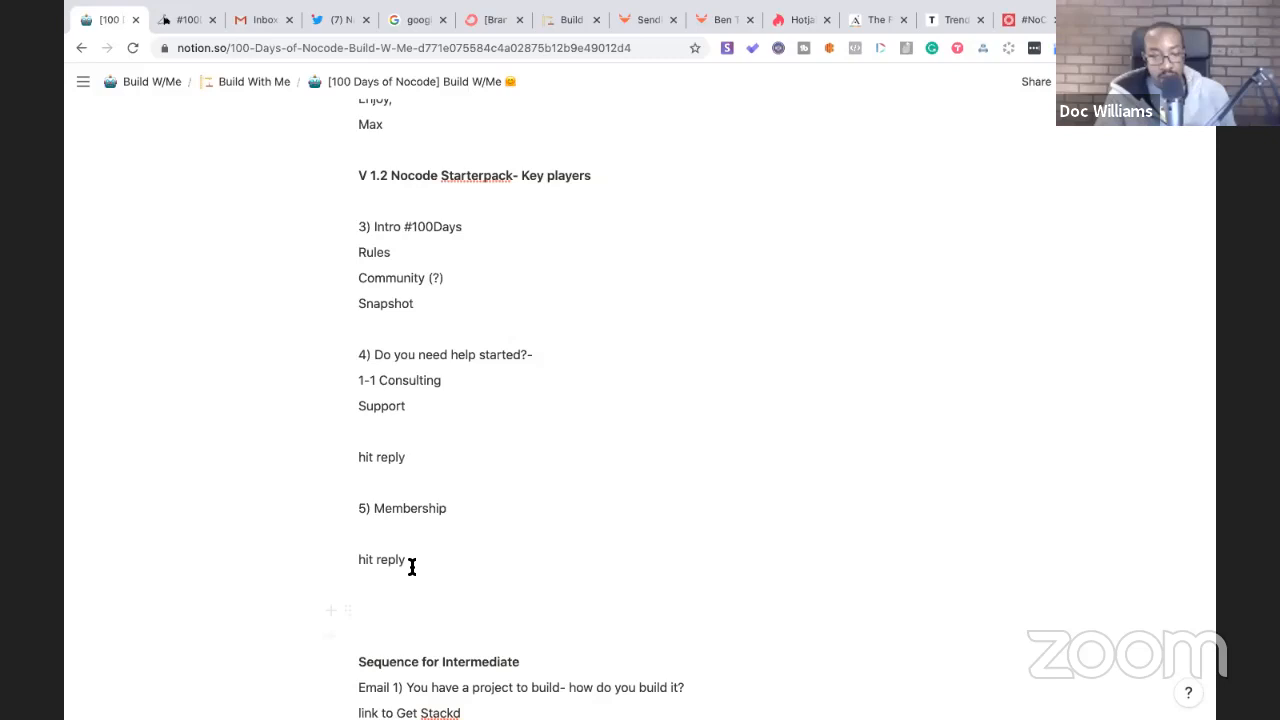
pyautogui.moveTo(411, 566); pyautogui.dragTo(345, 178)
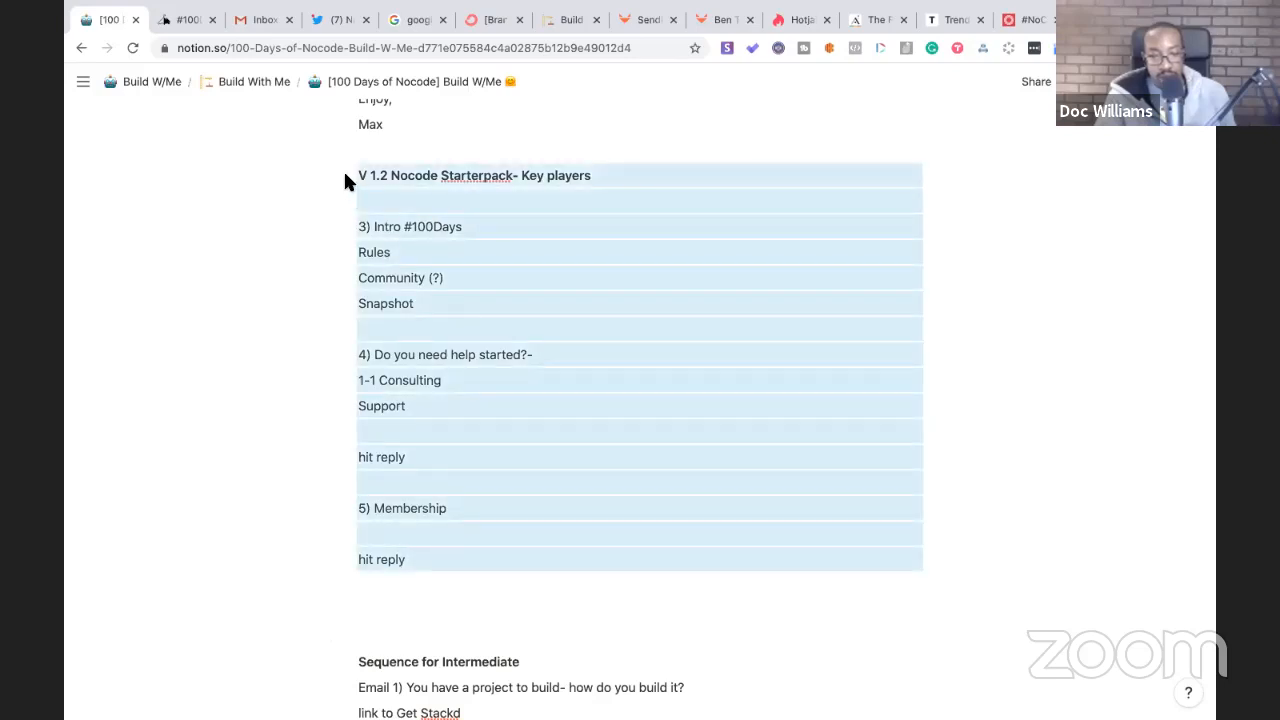
# - Delete the V 1.2 Nocode Starterpack section, then undo to restore it
pyautogui.press('BackSpace')
pyautogui.scroll(-10, 383, 254)
pyautogui.click(528, 508)
pyautogui.press('Return')
pyautogui.hotkey('ctrl', 'z')
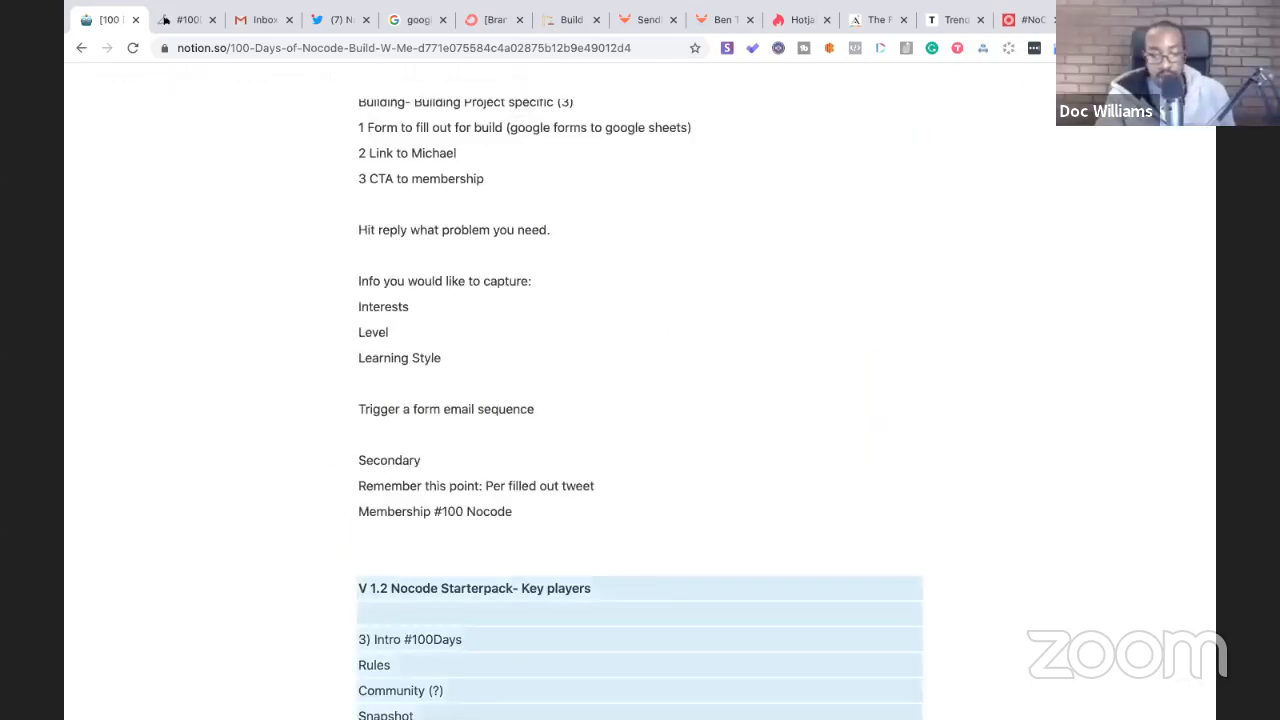
pyautogui.scroll(3, 436, 488)
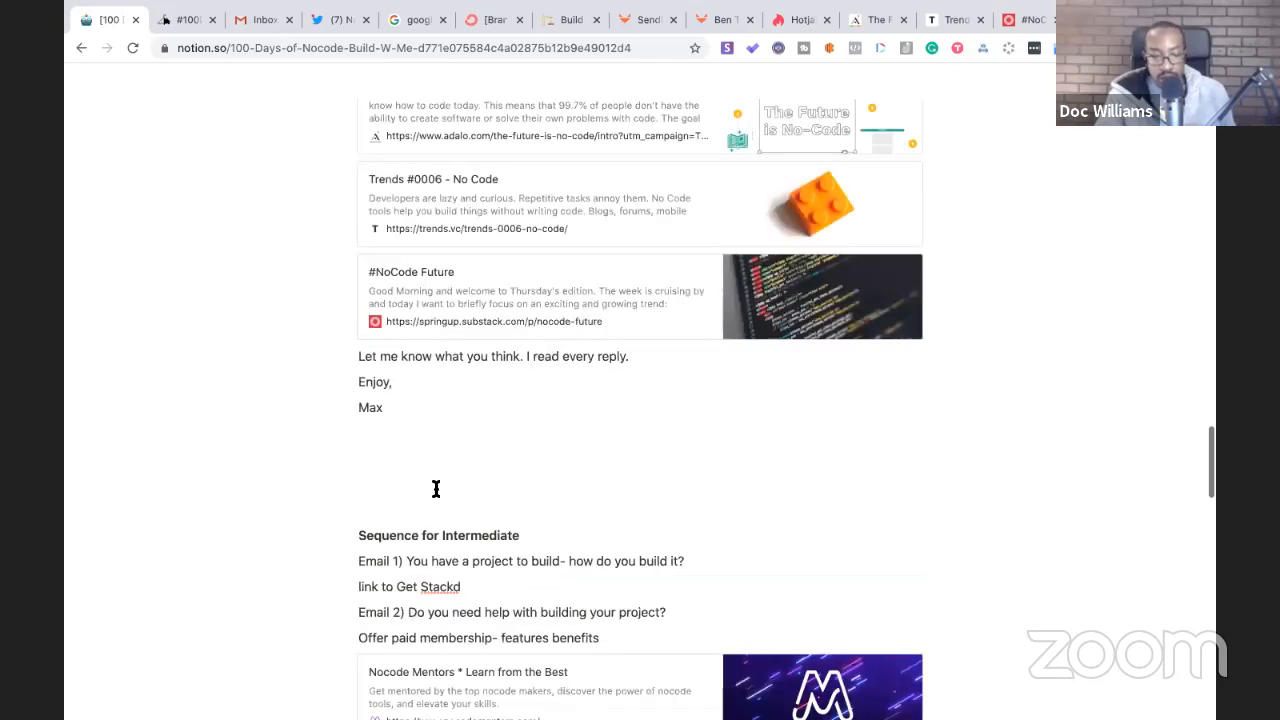
# - Remove the extra blank line above Sequence for Intermediate
pyautogui.click(385, 498)
pyautogui.press('Down')
pyautogui.press('BackSpace')
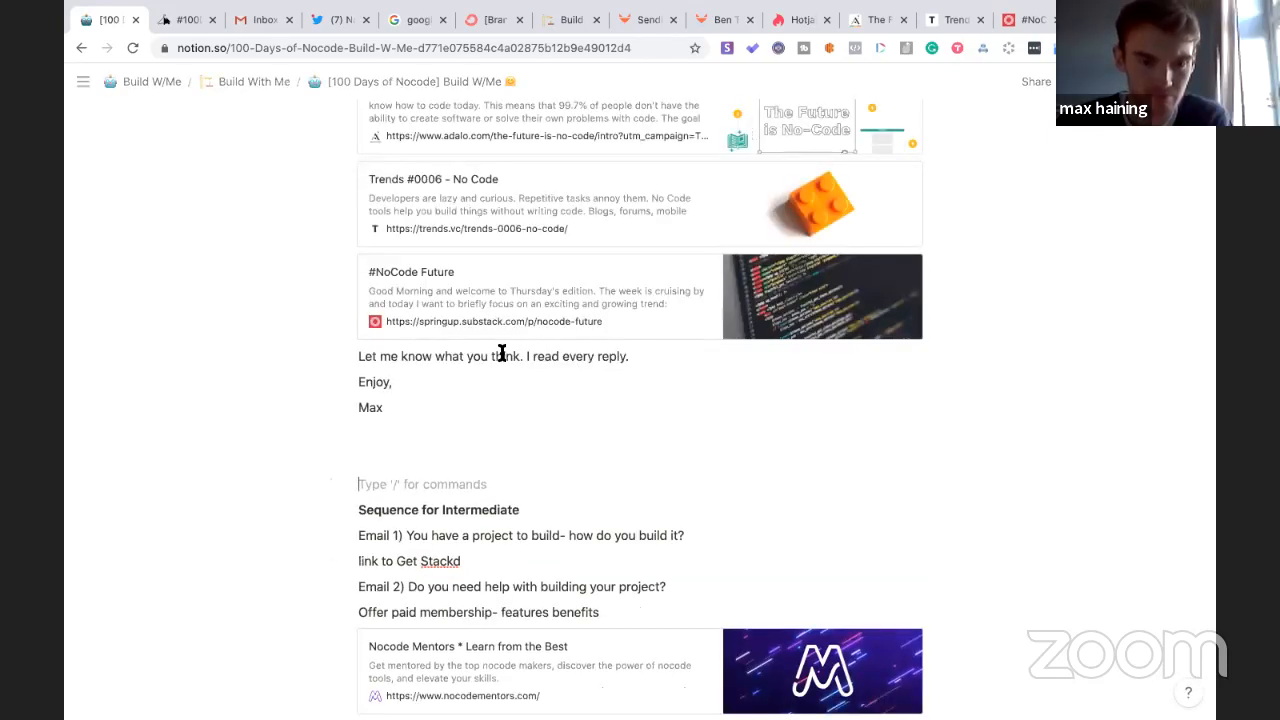
pyautogui.scroll(-3, 506, 357)
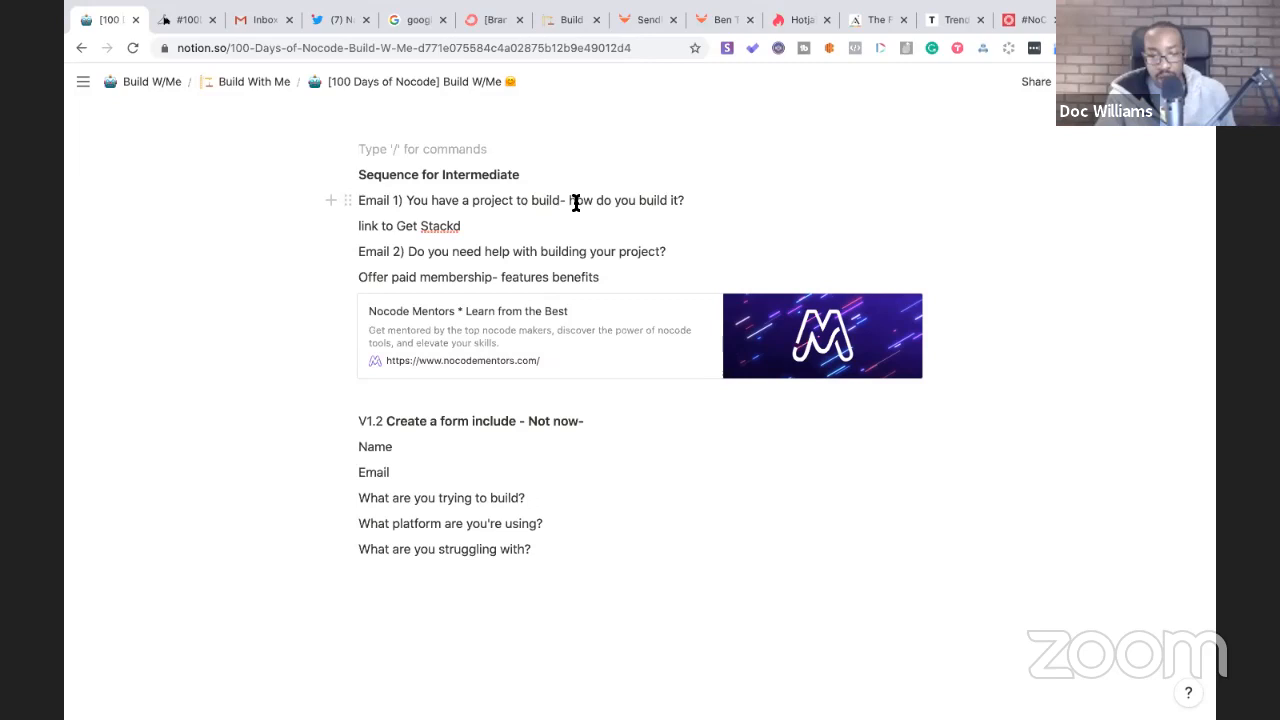
# - Change Email 1 to ask 'whaat tech do you need?' and add 'Hit reply if you need something' below the bookmark
pyautogui.moveTo(689, 199); pyautogui.dragTo(570, 196)
pyautogui.write('whaat')
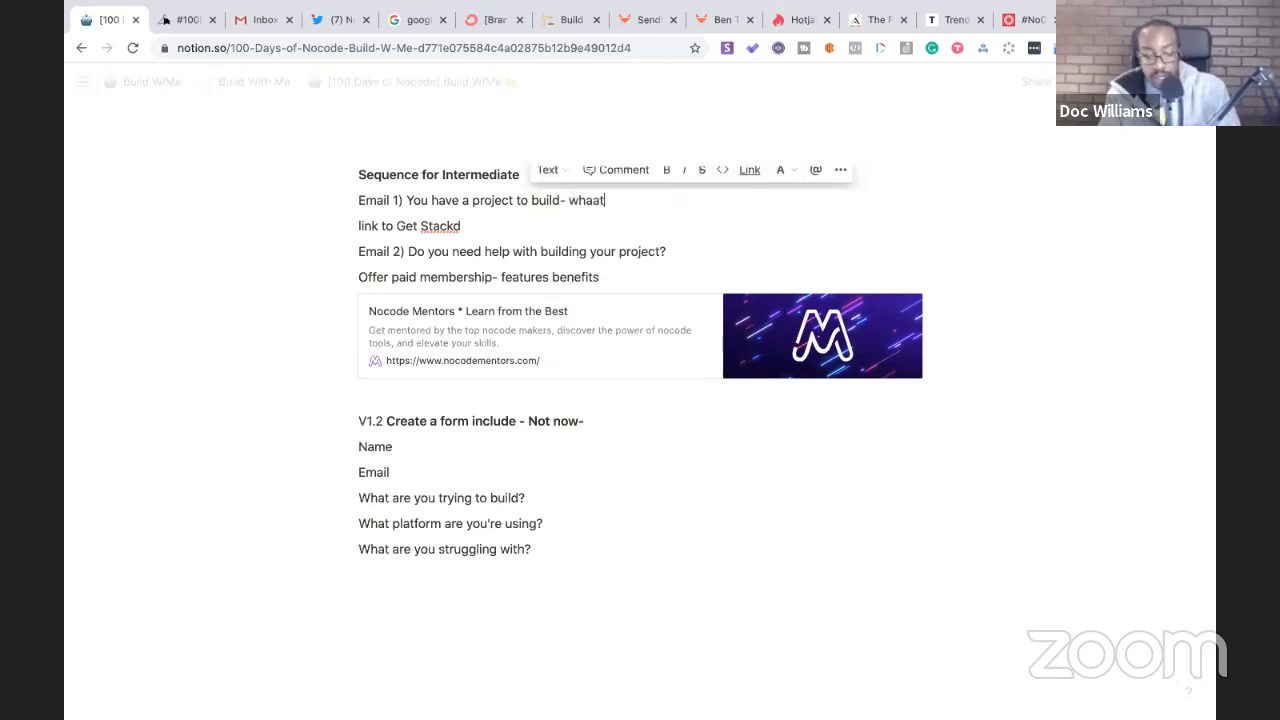
pyautogui.write(' tech do you need?')
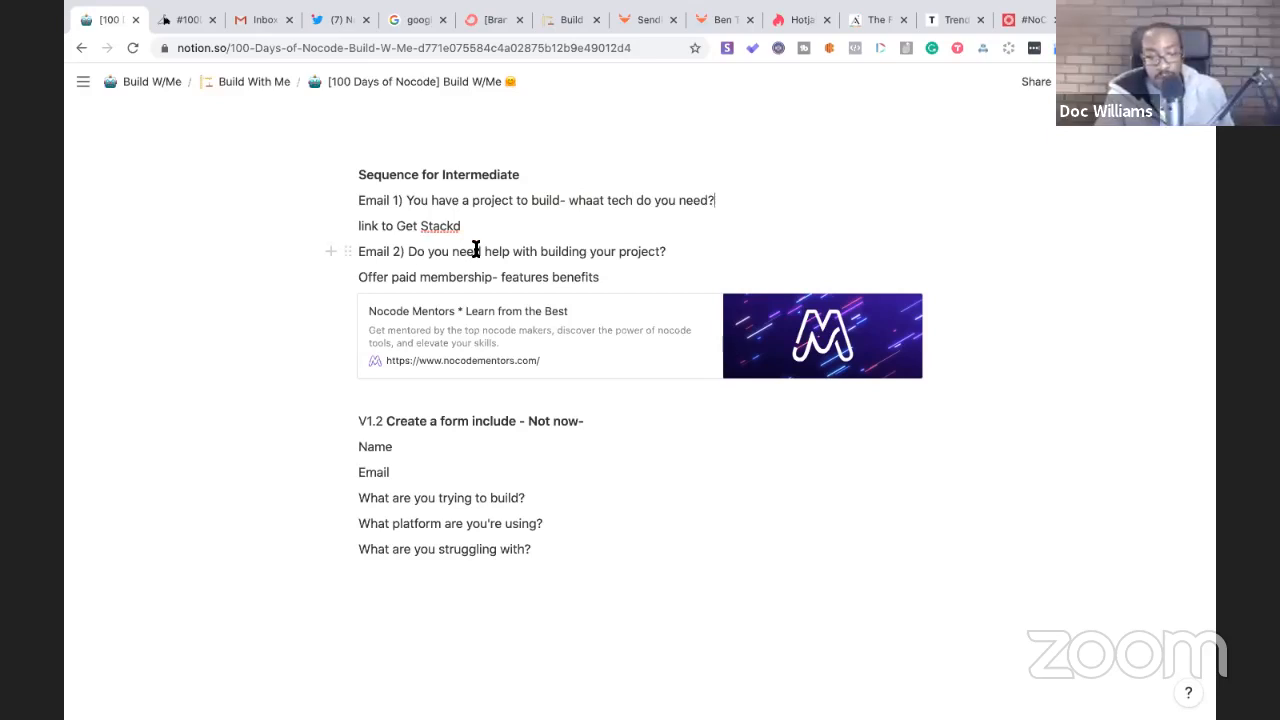
pyautogui.click(369, 396)
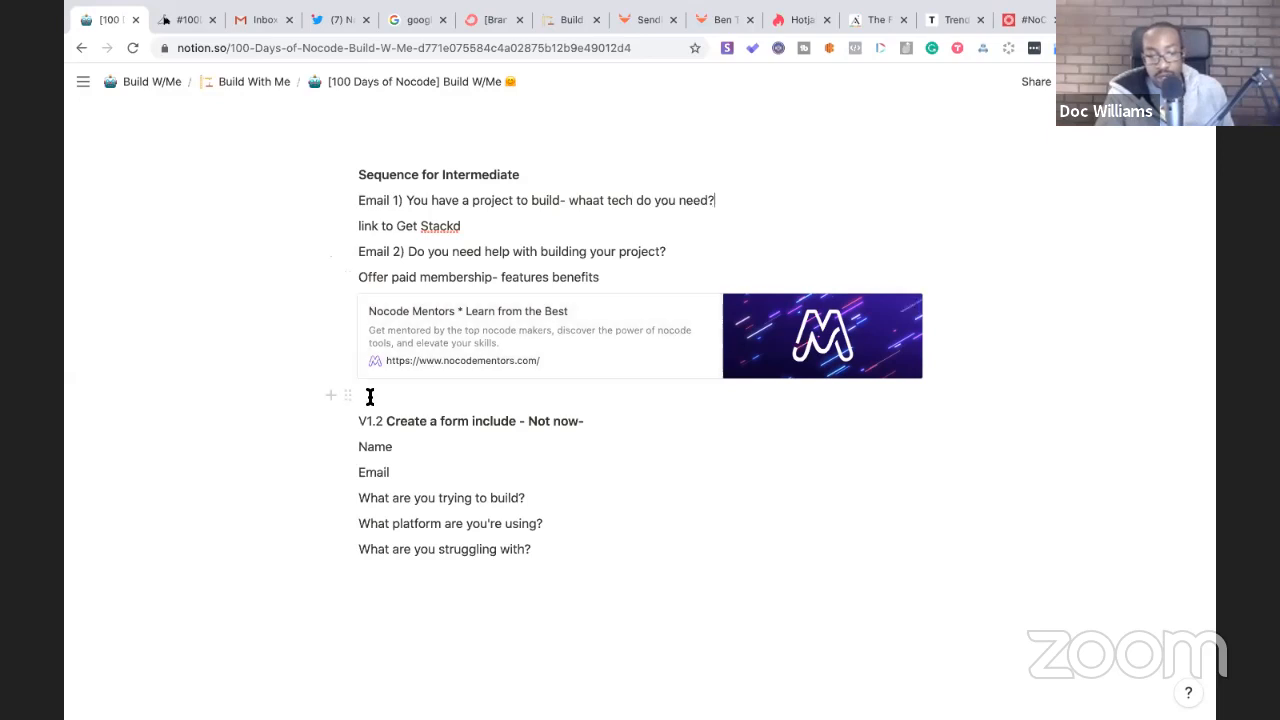
pyautogui.press('Return')
pyautogui.press('Up')
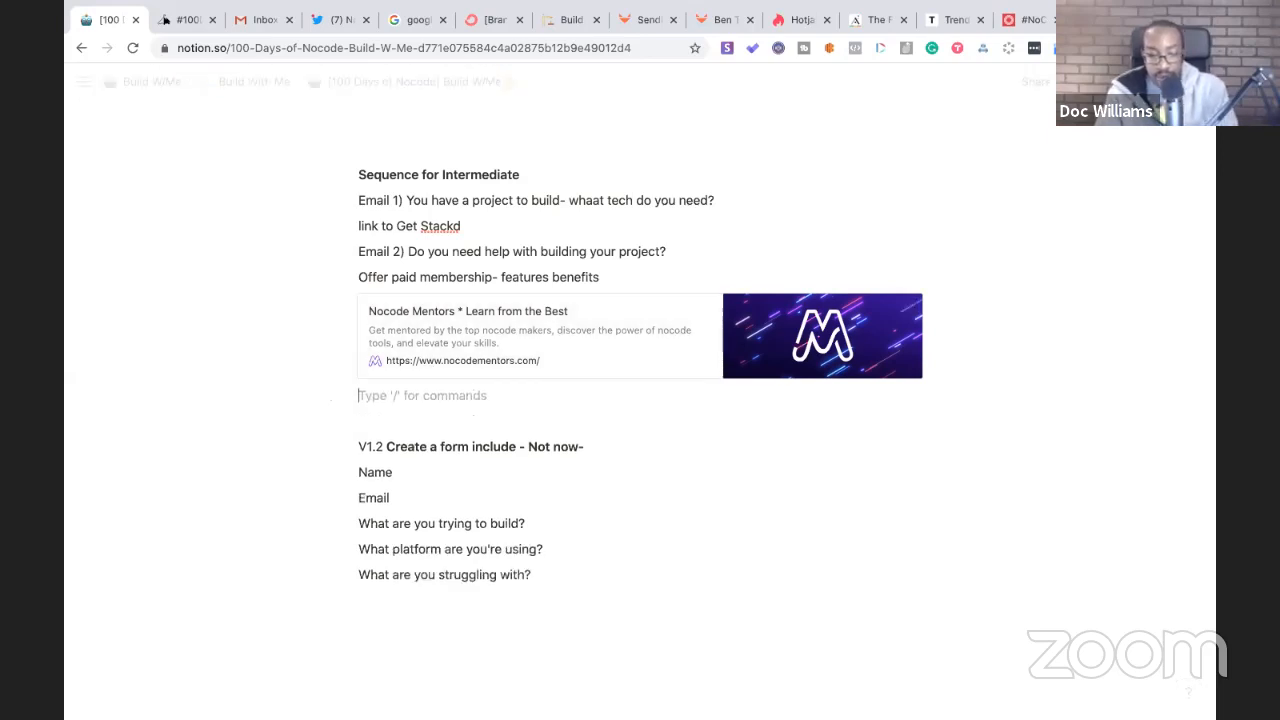
pyautogui.write('Hit reply')
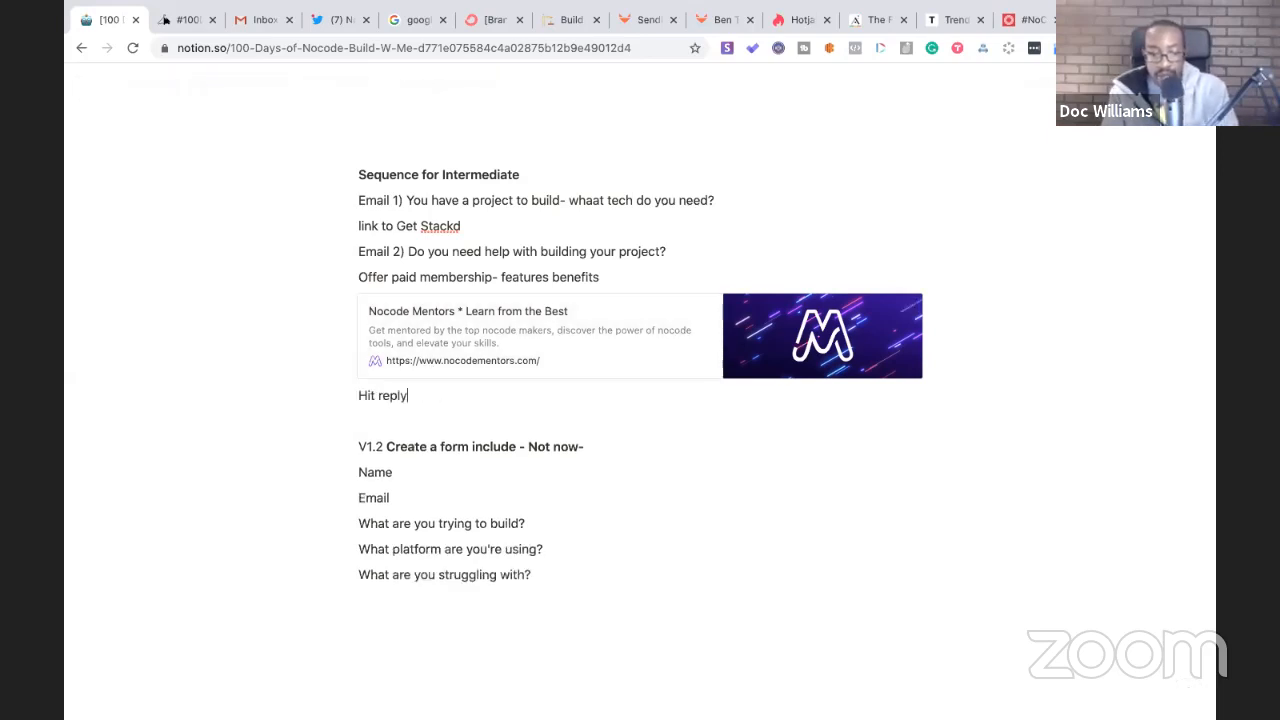
pyautogui.write(' if you need something')
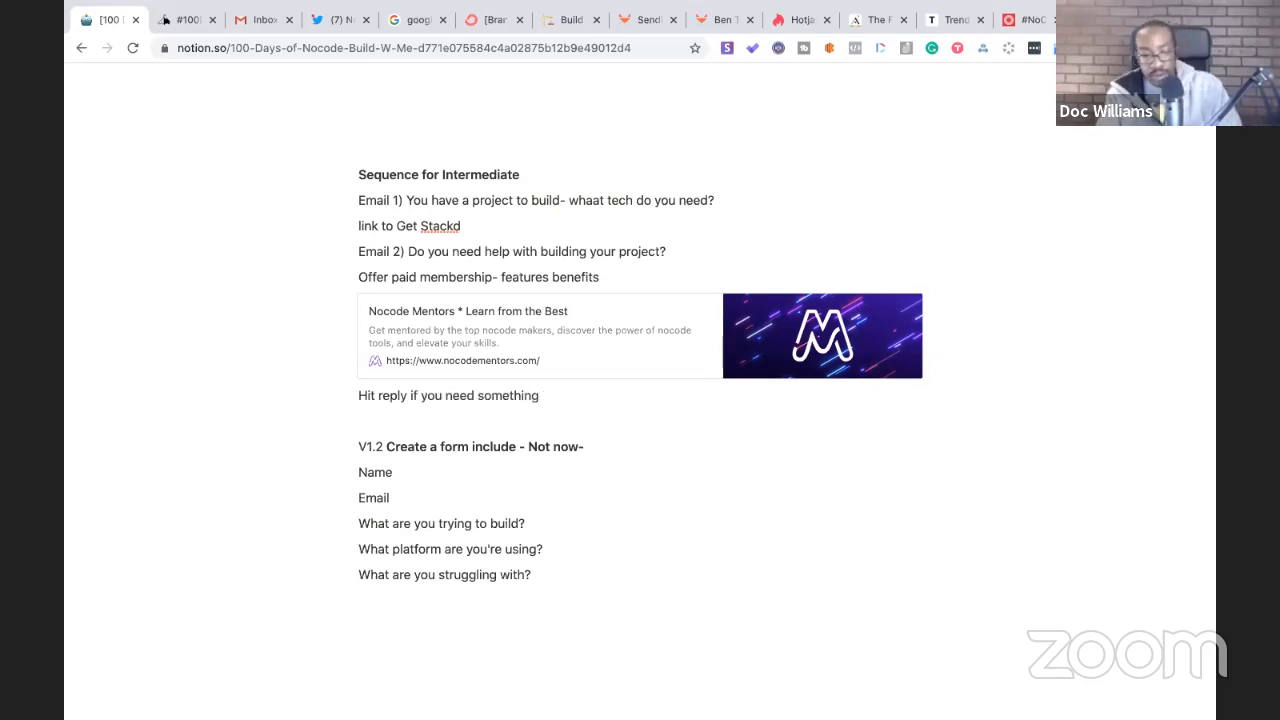
pyautogui.press('Return')
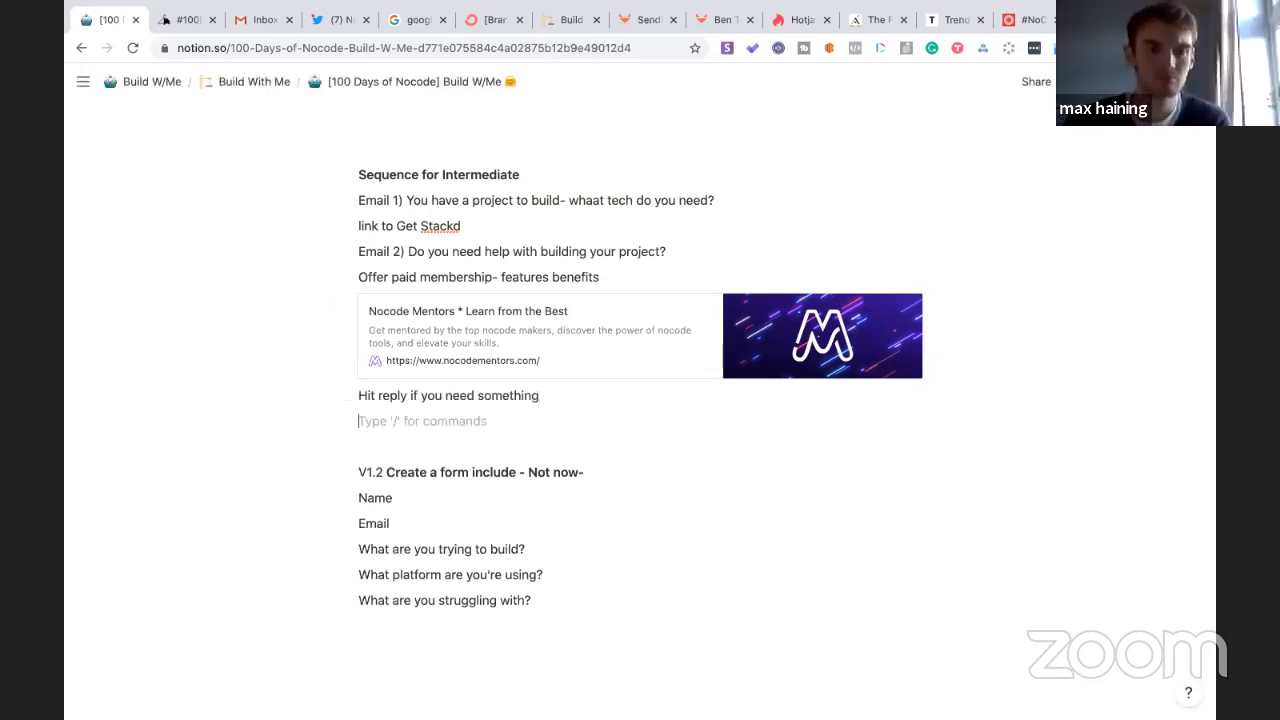
pyautogui.scroll(1, 375, 529)
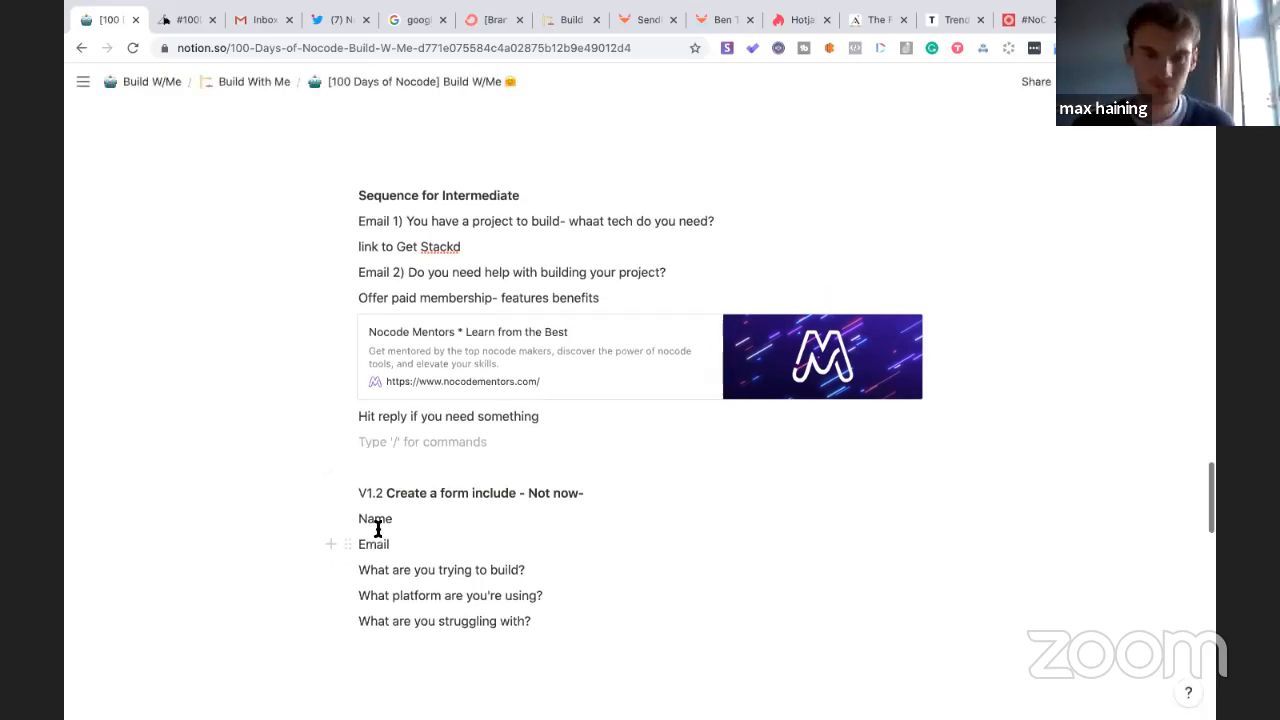
pyautogui.scroll(10, 375, 529)
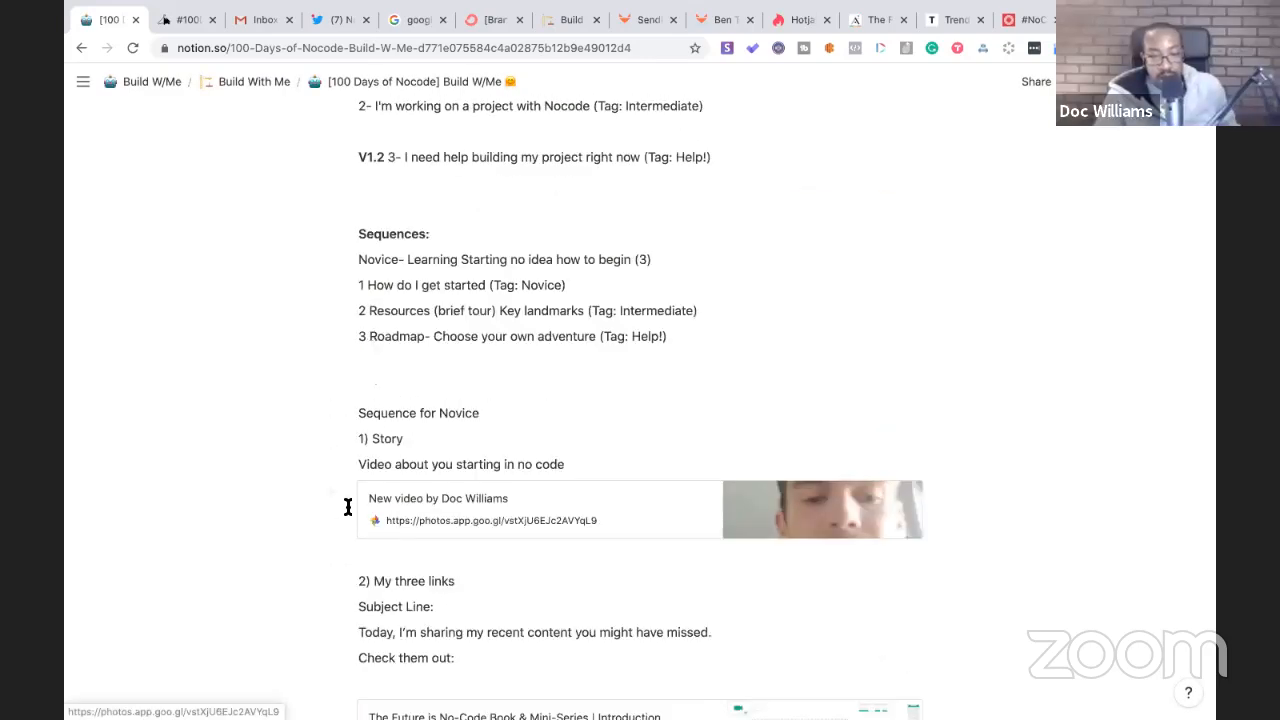
pyautogui.scroll(2, 383, 414)
pyautogui.scroll(3, 420, 350)
pyautogui.scroll(-7, 437, 290)
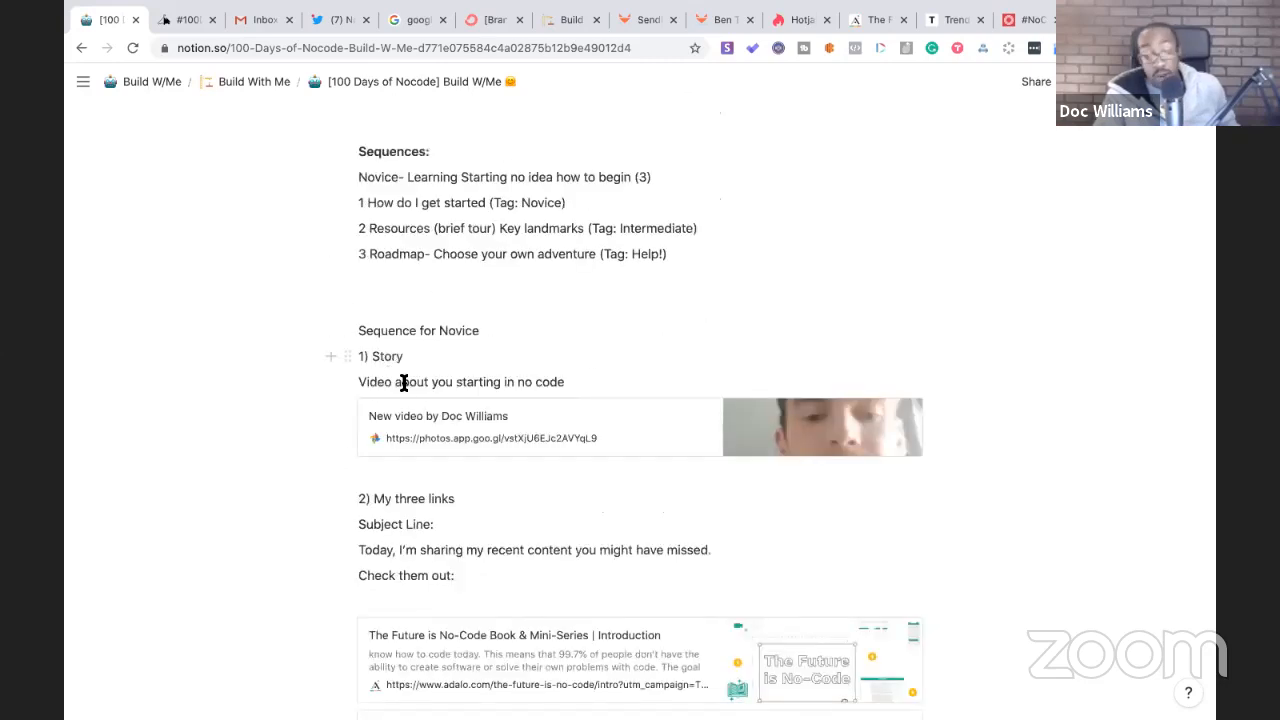
pyautogui.scroll(-5, 408, 397)
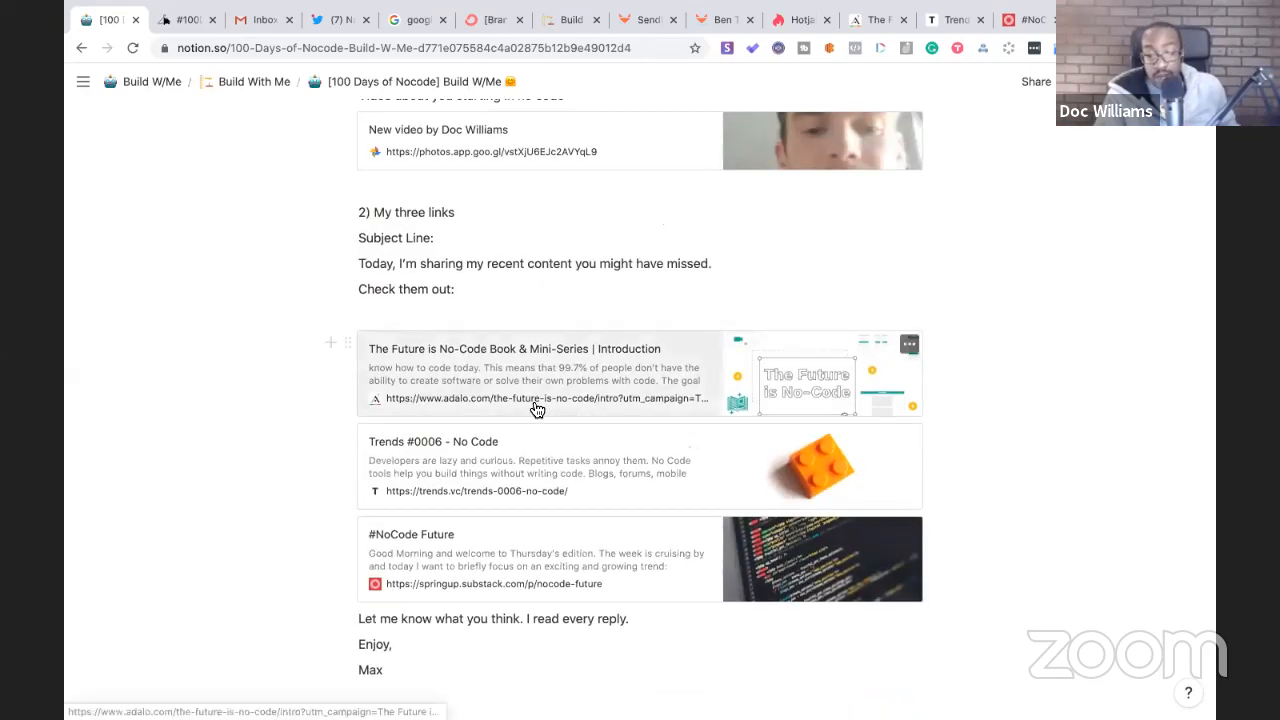
pyautogui.scroll(-6, 535, 406)
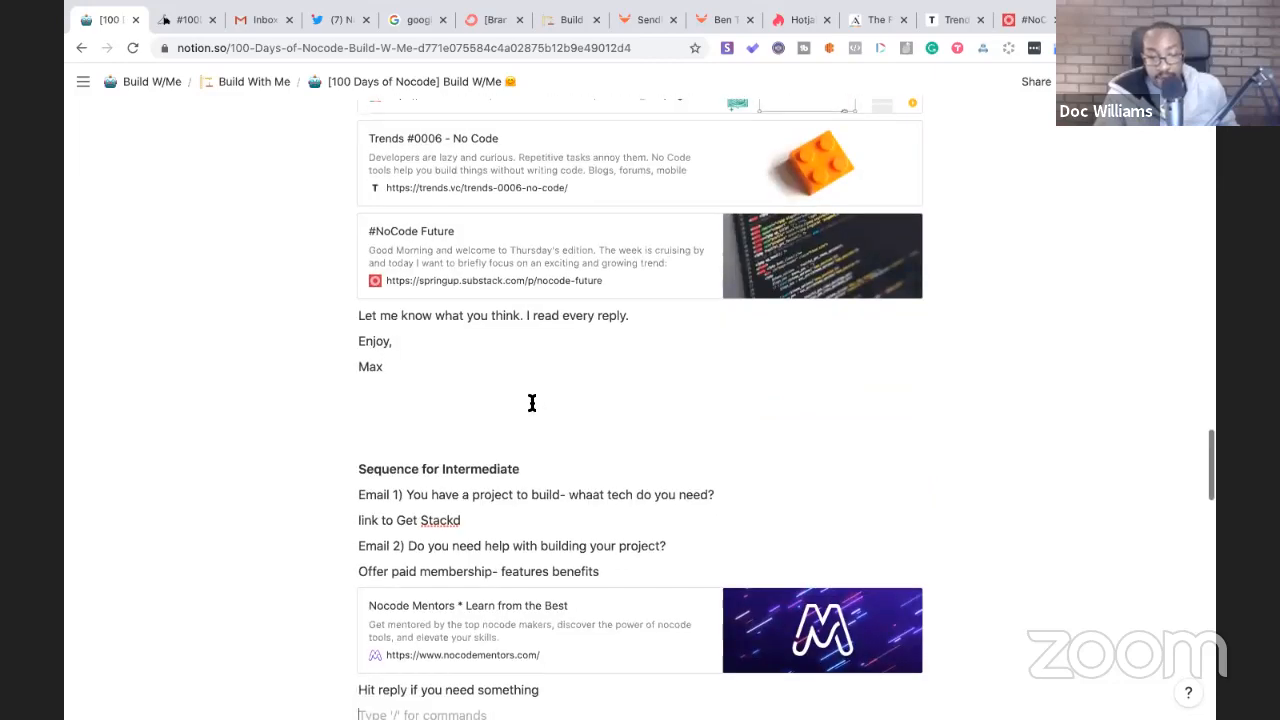
pyautogui.scroll(-3, 532, 403)
pyautogui.scroll(11, 532, 403)
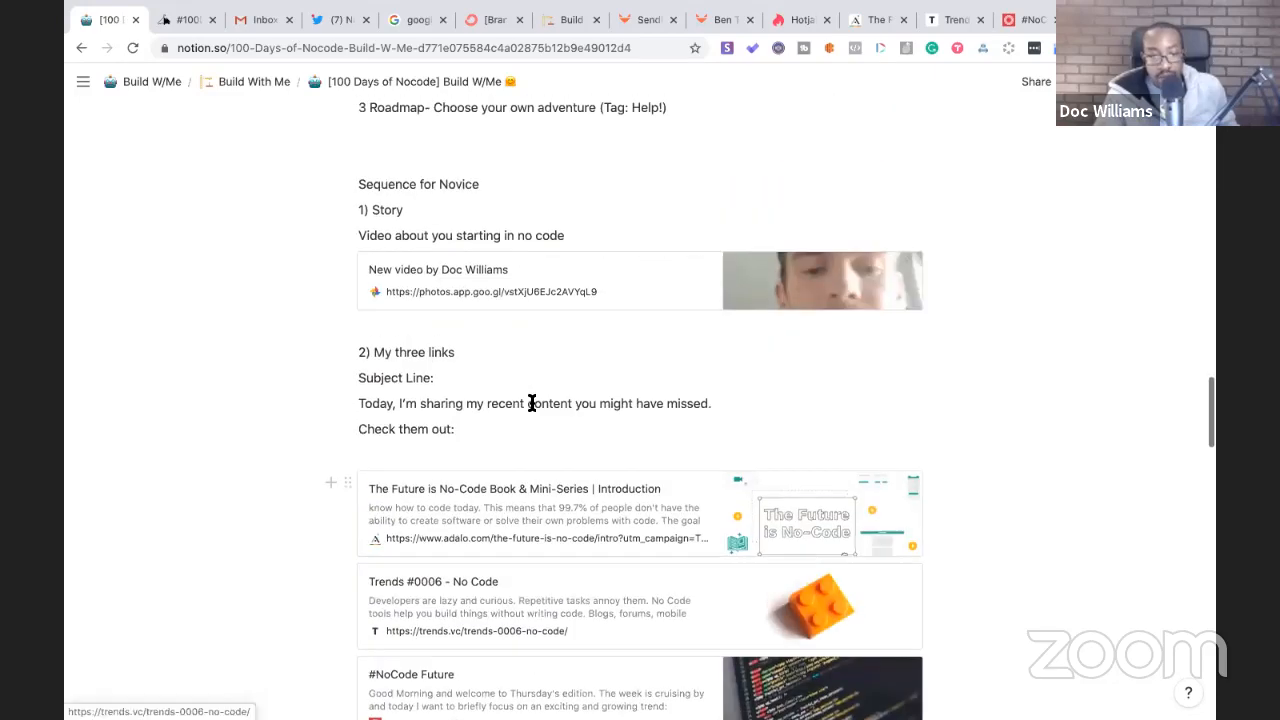
pyautogui.scroll(3, 532, 403)
pyautogui.scroll(-15, 530, 403)
pyautogui.scroll(3, 530, 403)
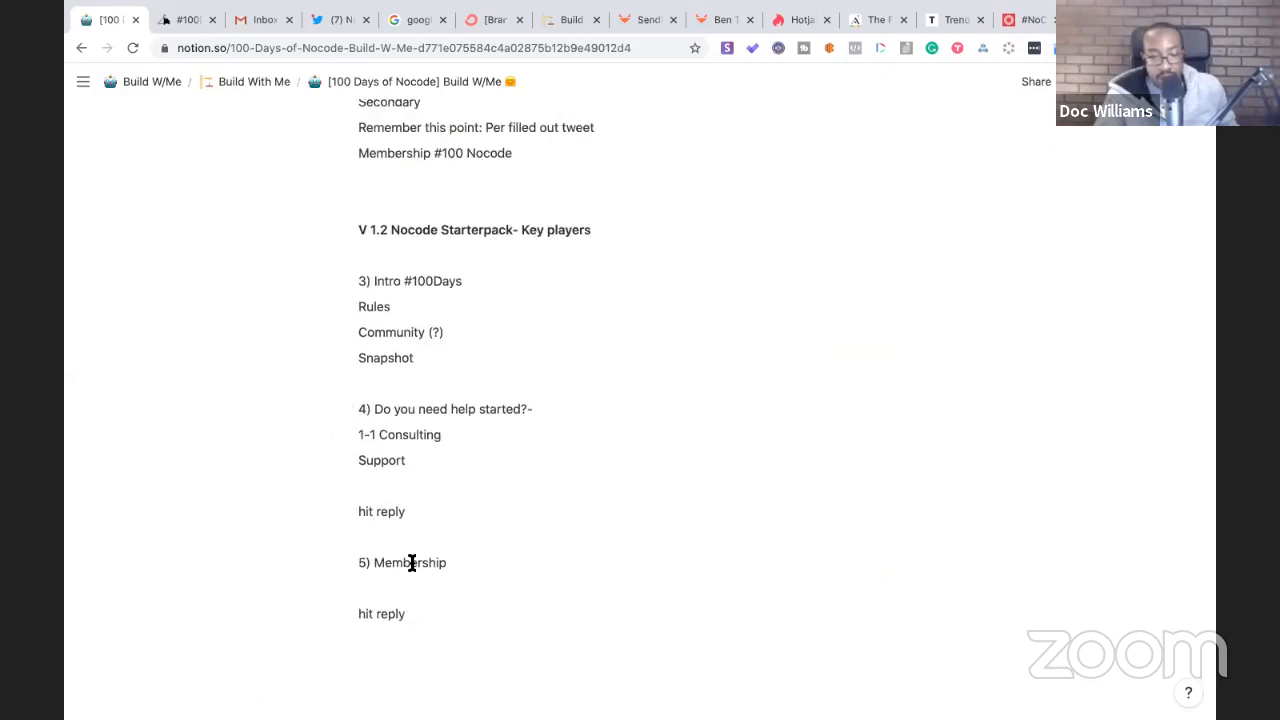
# - Cut the help and membership email blocks and paste them below the Max sign-off
pyautogui.click(416, 618)
pyautogui.moveTo(416, 618); pyautogui.dragTo(367, 411)
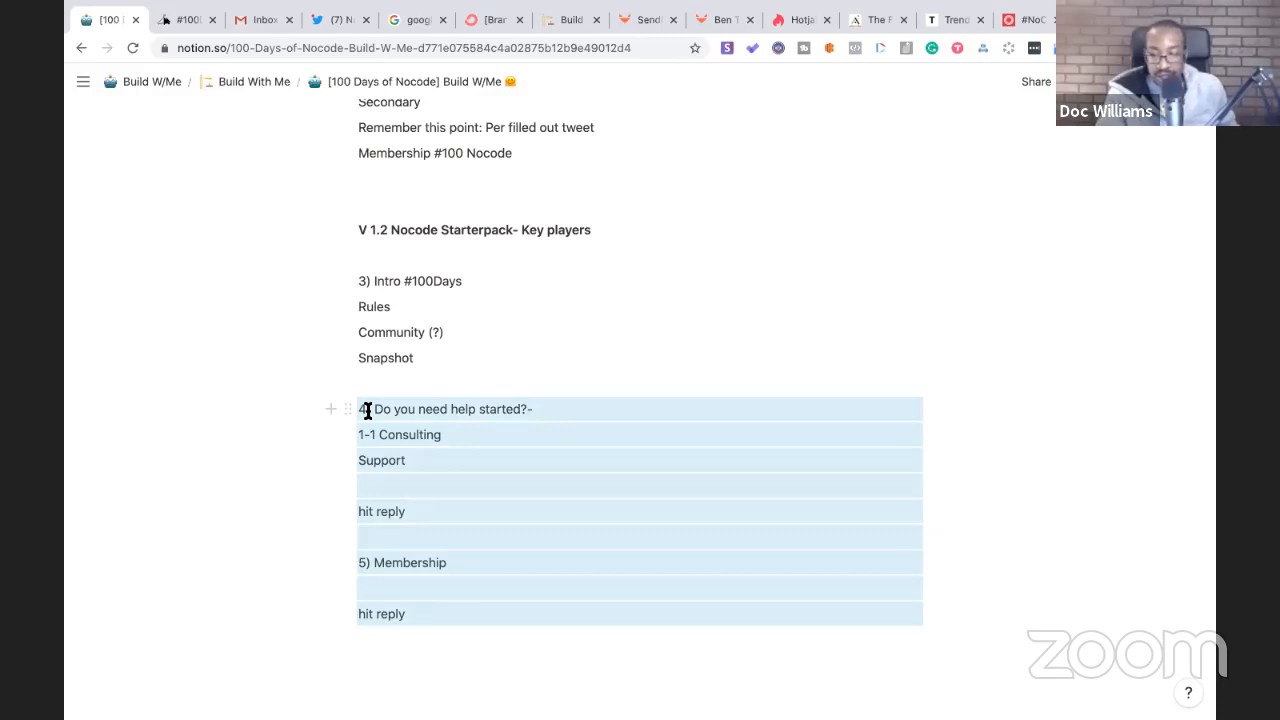
pyautogui.press('super+x')
pyautogui.scroll(7, 368, 411)
pyautogui.scroll(12, 367, 411)
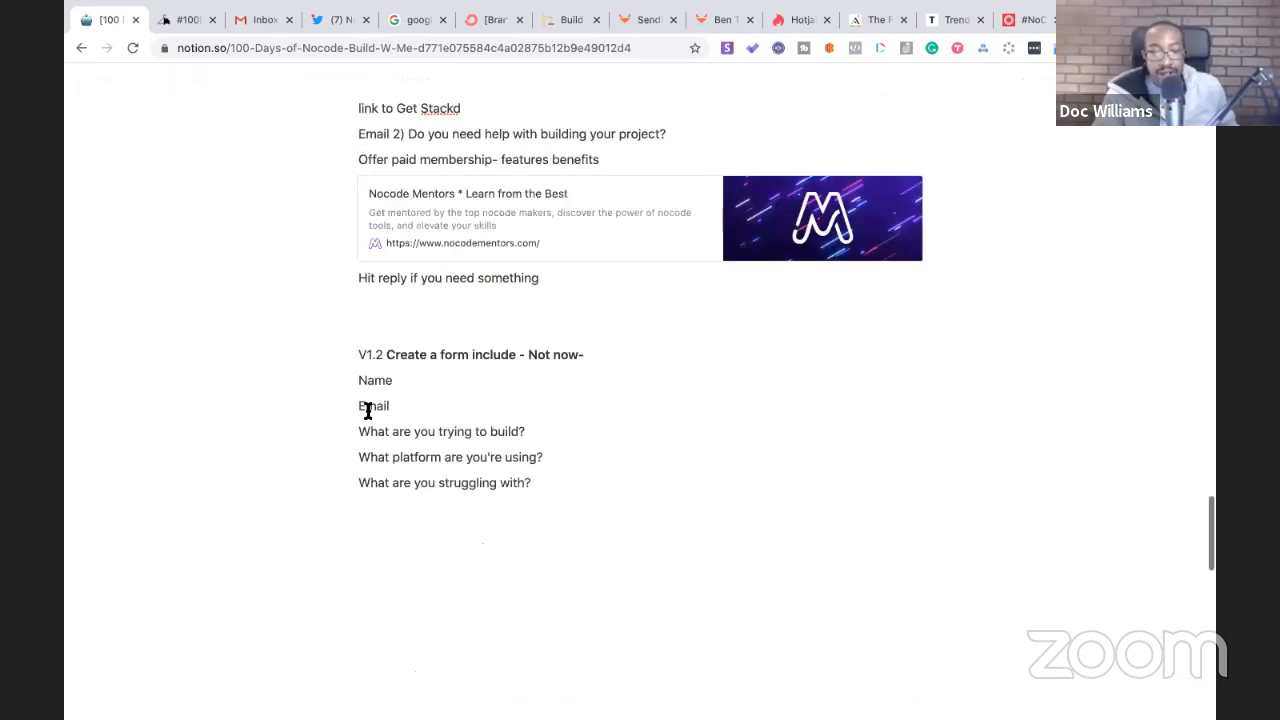
pyautogui.click(394, 403)
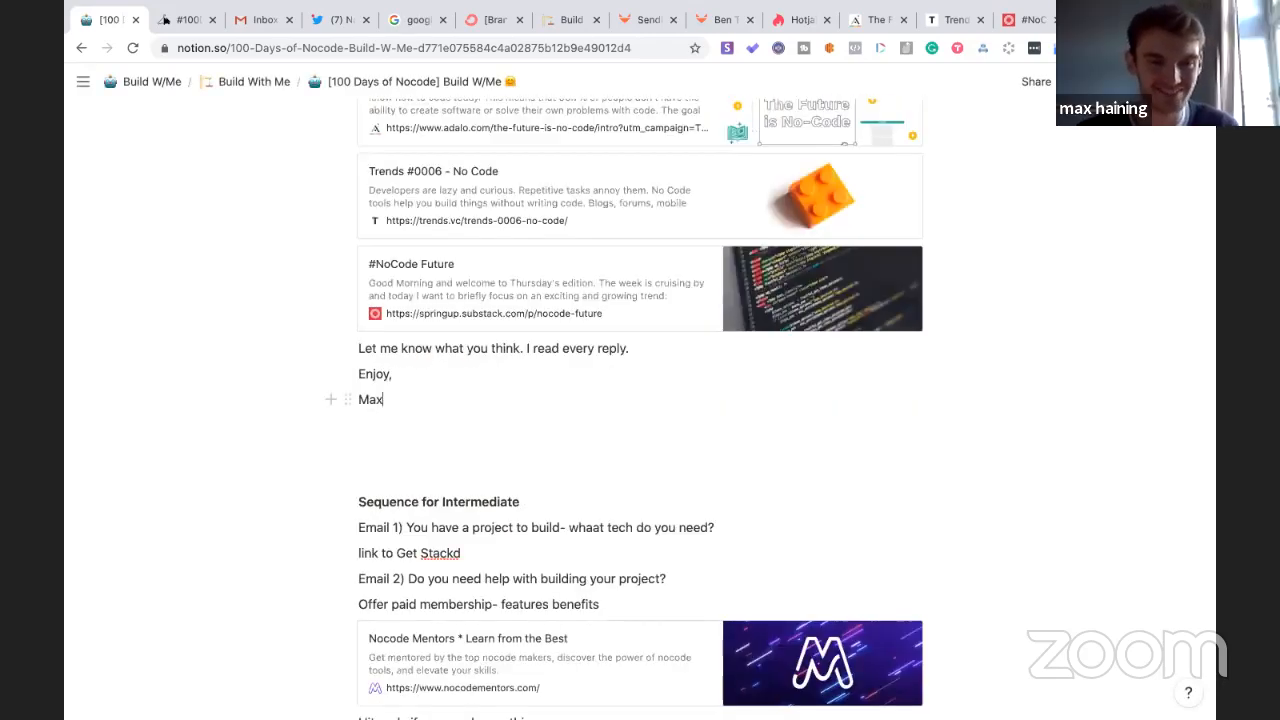
pyautogui.press('Return')
pyautogui.press('Return')
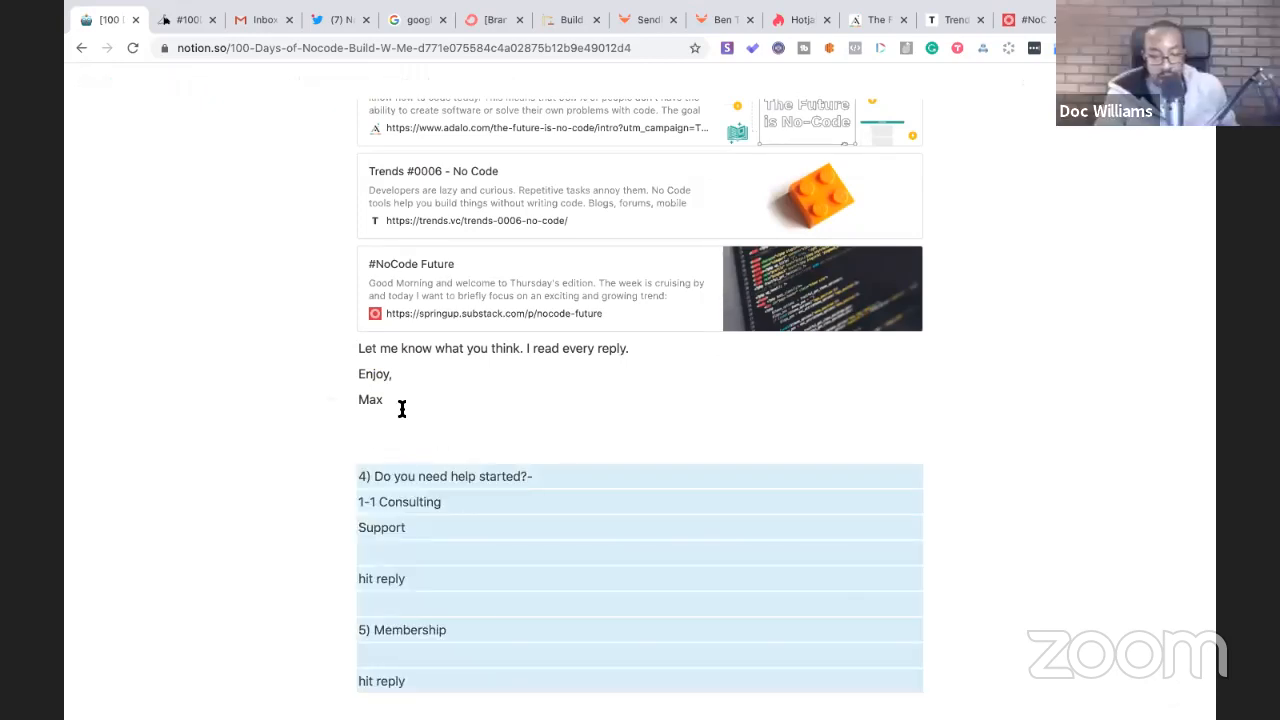
pyautogui.click(381, 479)
# - Renumber the help email from 4 to 3 and the Membership email from 5 to 4
pyautogui.scroll(2, 389, 446)
pyautogui.scroll(5, 392, 456)
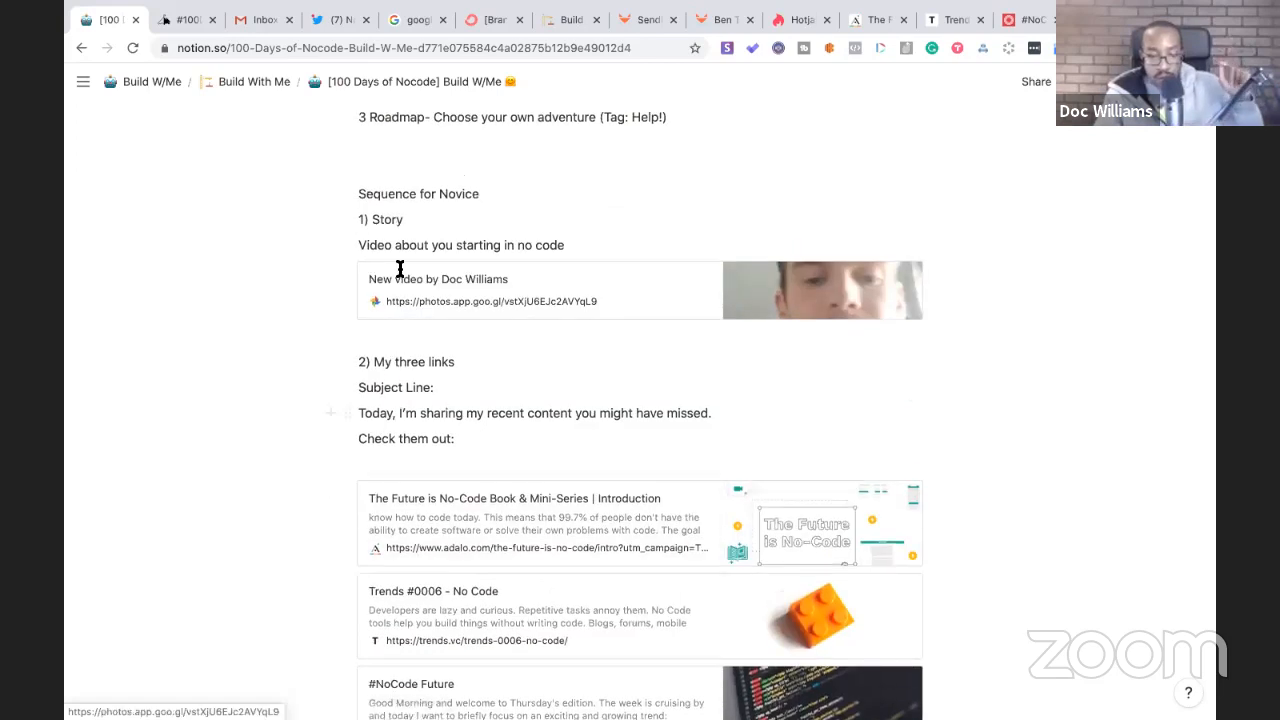
pyautogui.scroll(-12, 400, 272)
pyautogui.click(367, 200)
pyautogui.press('BackSpace')
pyautogui.write('3')
pyautogui.click(367, 350)
pyautogui.press('BackSpace')
pyautogui.write('4) Membership')
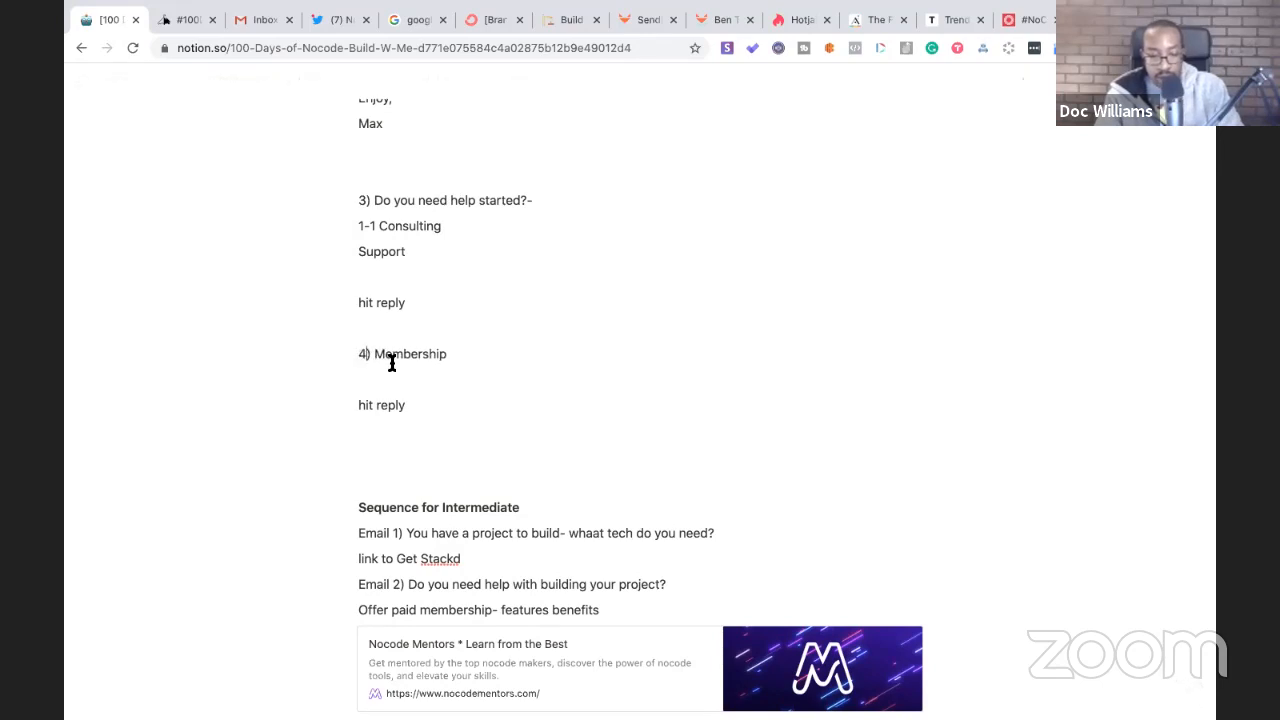
# - Delete the hit reply and Support lines, adding 'or Membership' on its own line under 1-1 Consulting
pyautogui.moveTo(430, 405); pyautogui.dragTo(358, 404)
pyautogui.press('BackSpace')
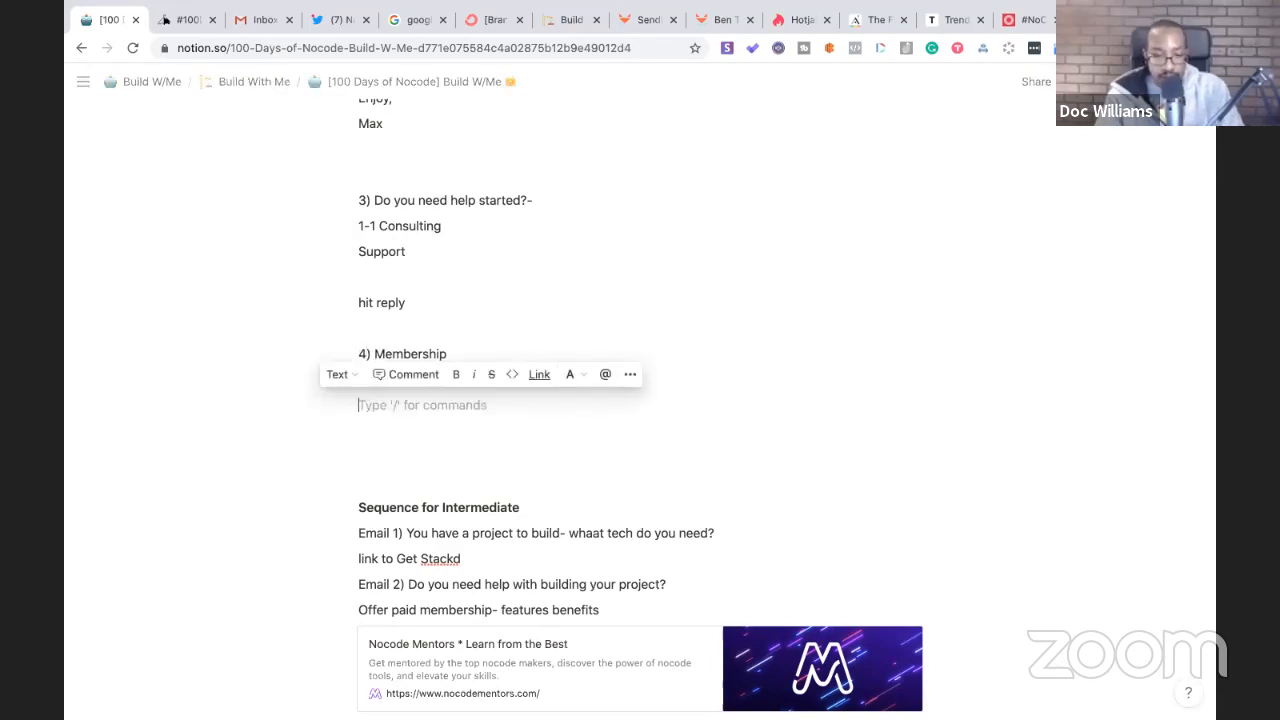
pyautogui.moveTo(429, 302); pyautogui.dragTo(351, 253)
pyautogui.press('BackSpace')
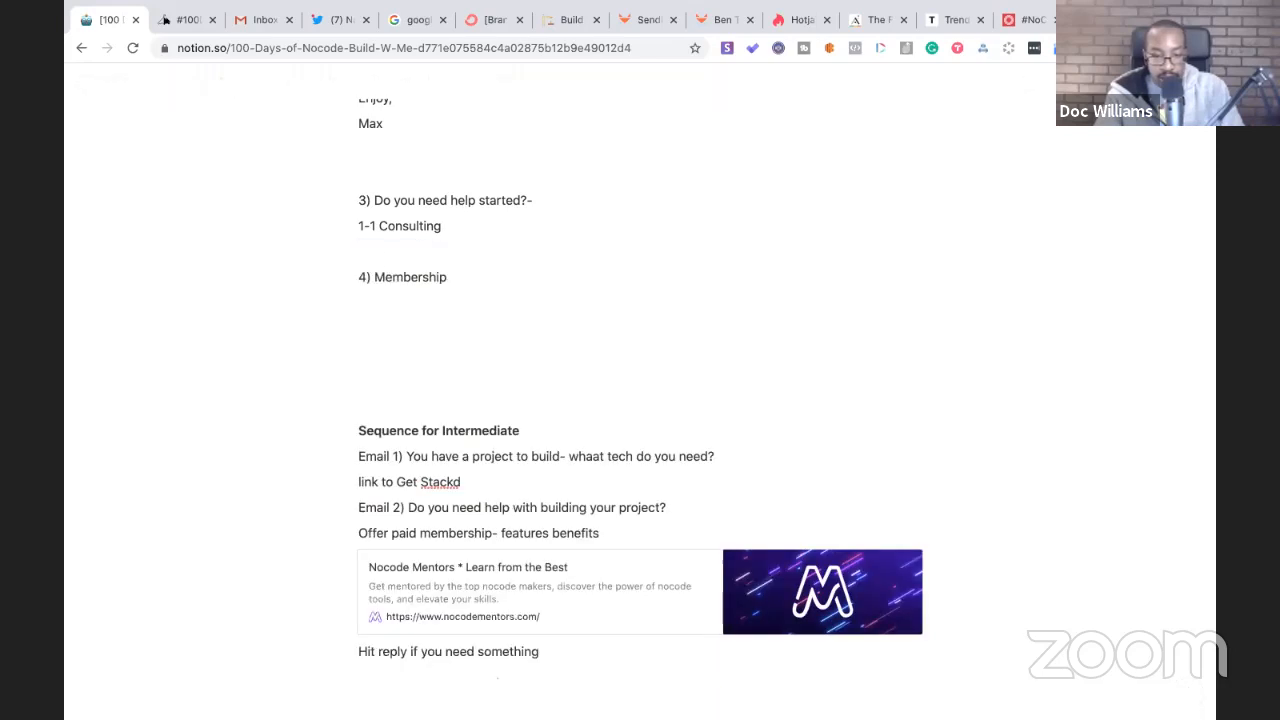
pyautogui.write('or Mem')
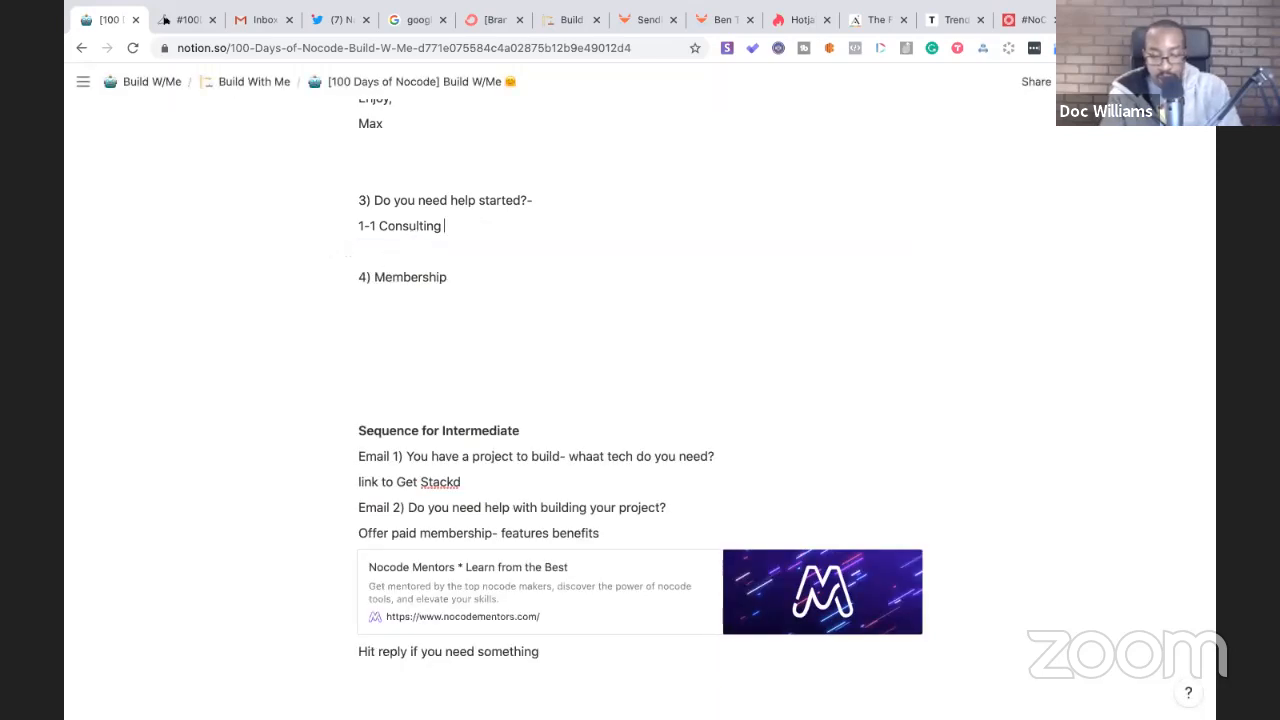
pyautogui.write('bership')
pyautogui.scroll(2, 462, 391)
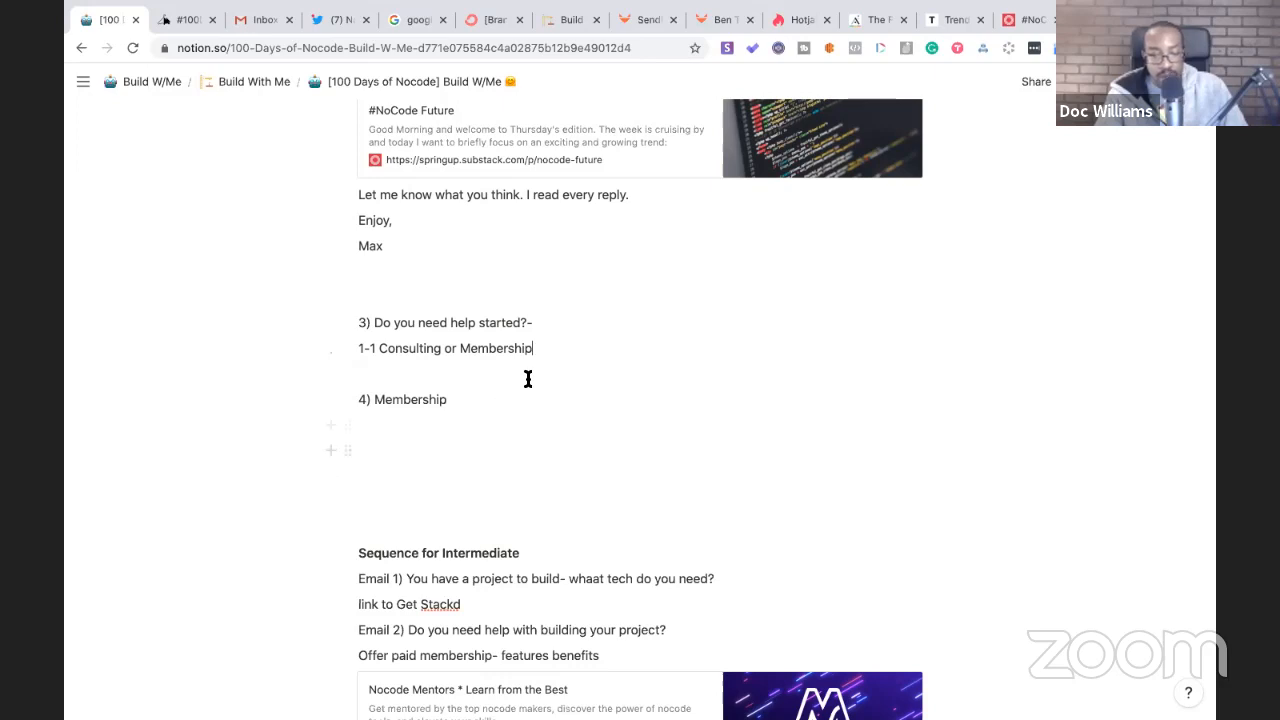
pyautogui.moveTo(549, 341); pyautogui.dragTo(441, 349)
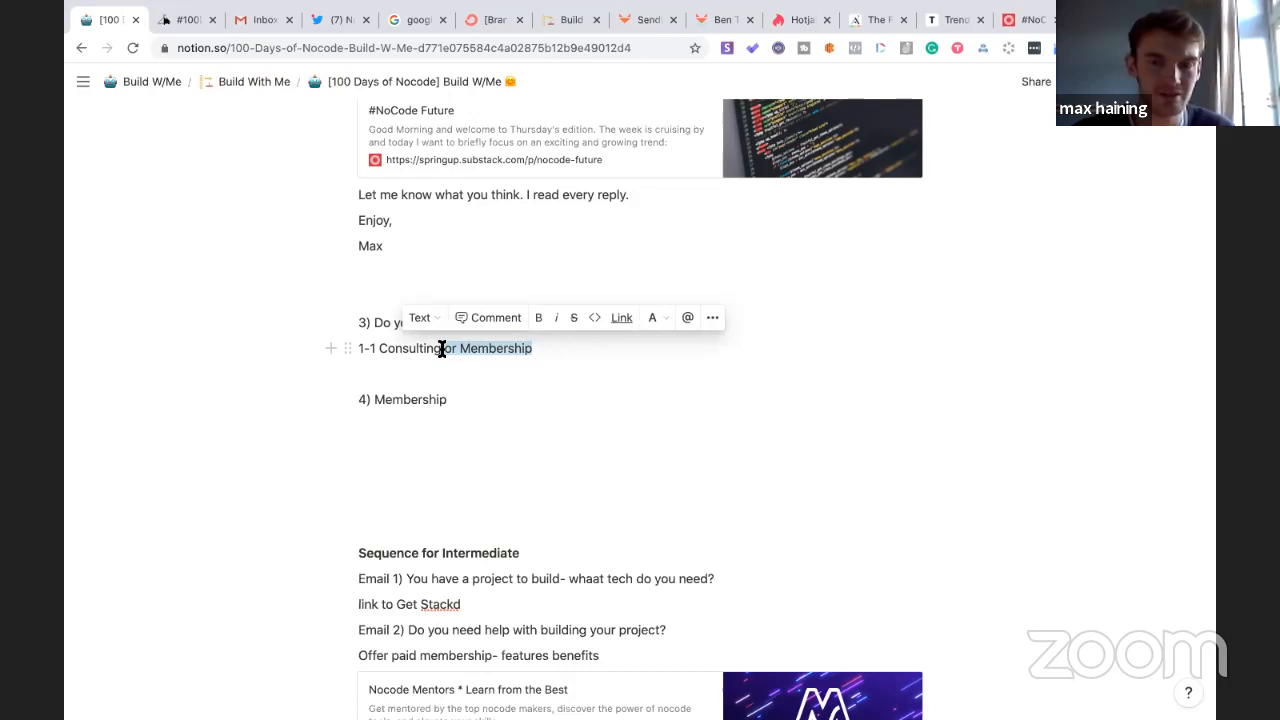
pyautogui.click(437, 363)
pyautogui.click(442, 353)
pyautogui.press('Return')
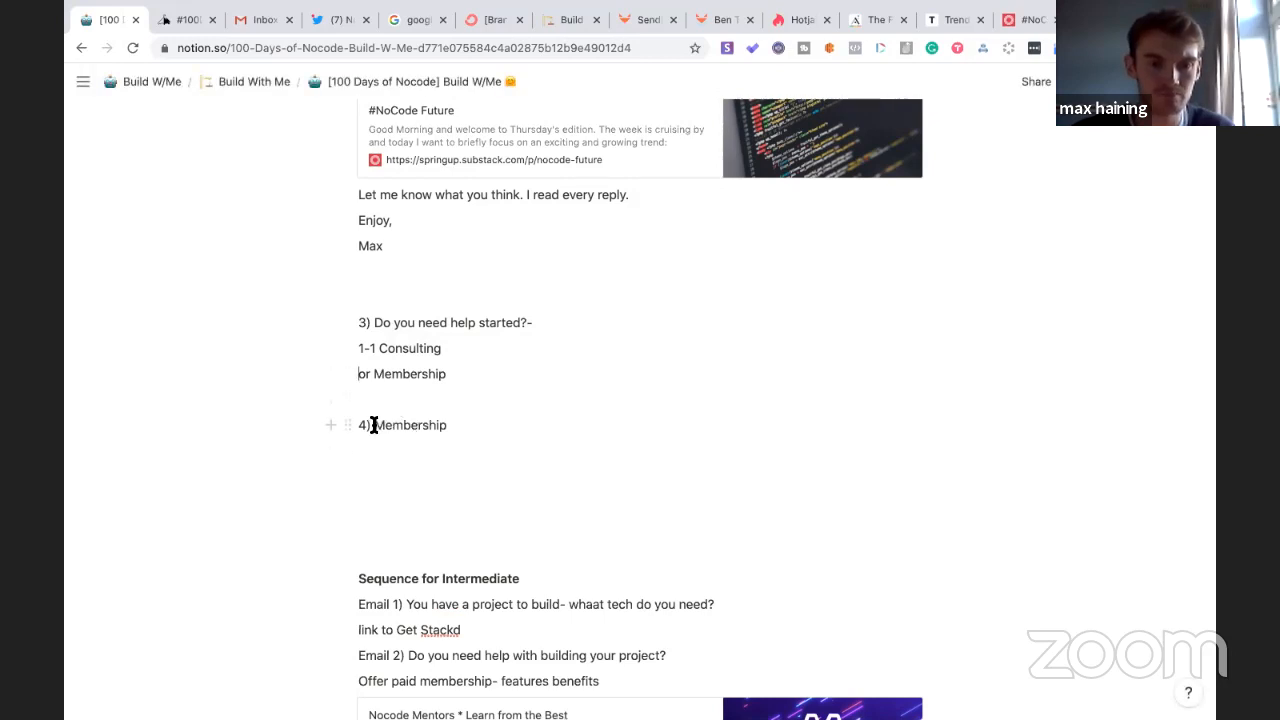
pyautogui.scroll(1, 394, 407)
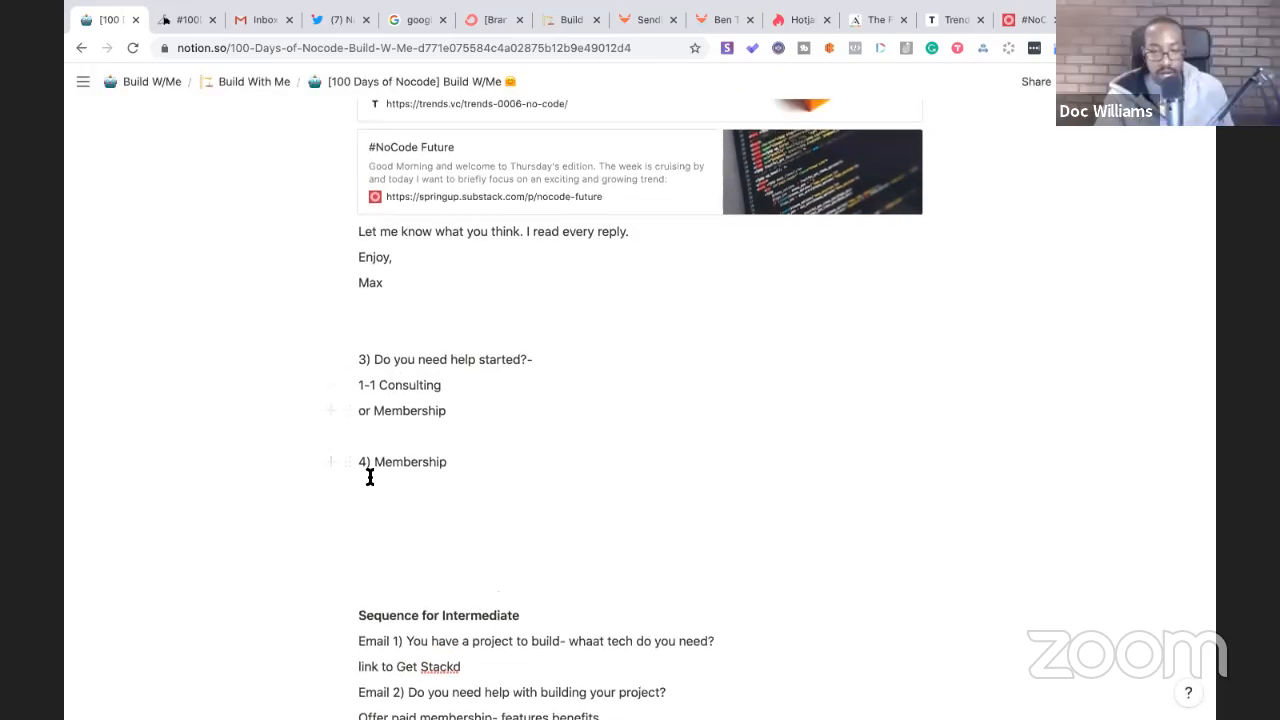
pyautogui.scroll(10, 368, 476)
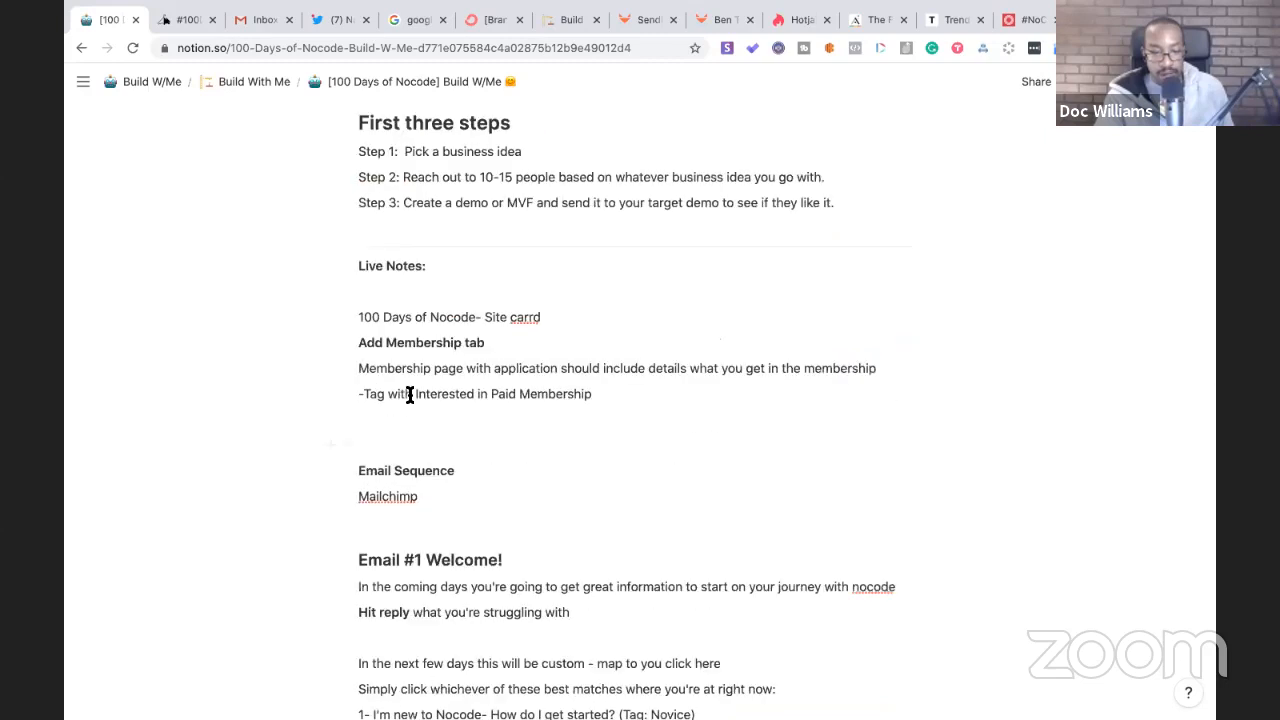
pyautogui.scroll(5, 410, 395)
pyautogui.scroll(-5, 410, 395)
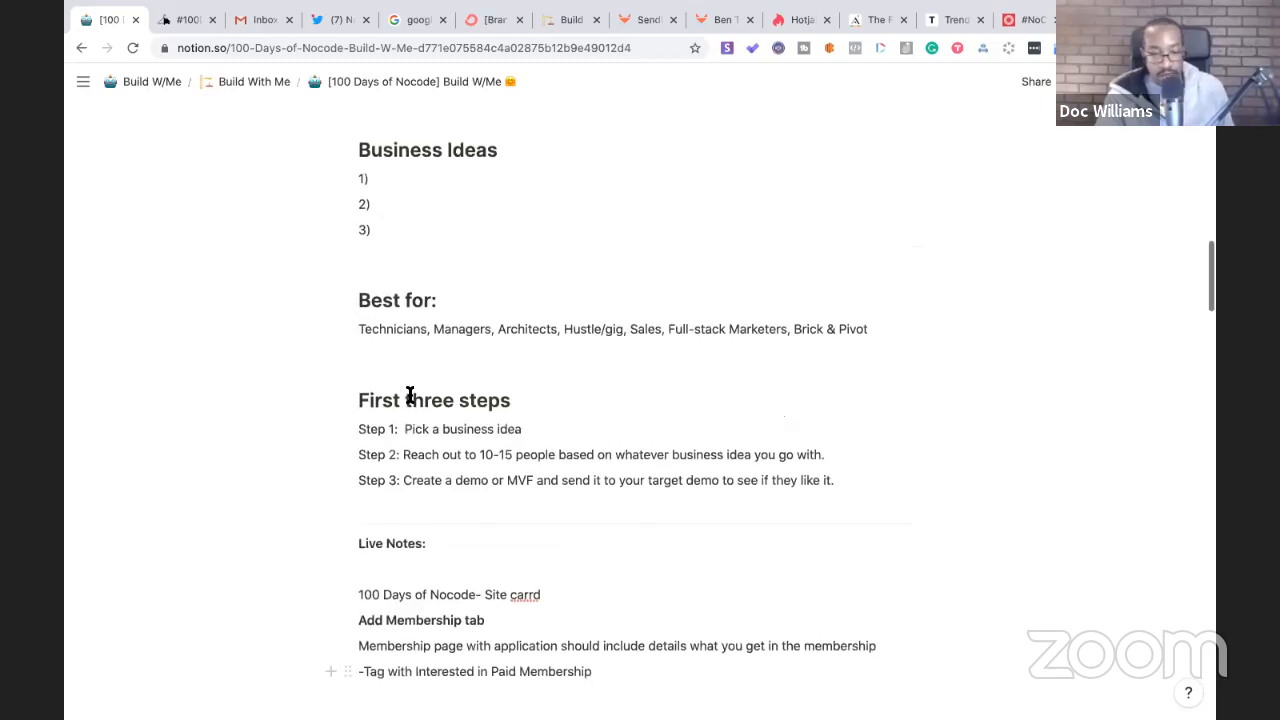
pyautogui.scroll(-5, 428, 340)
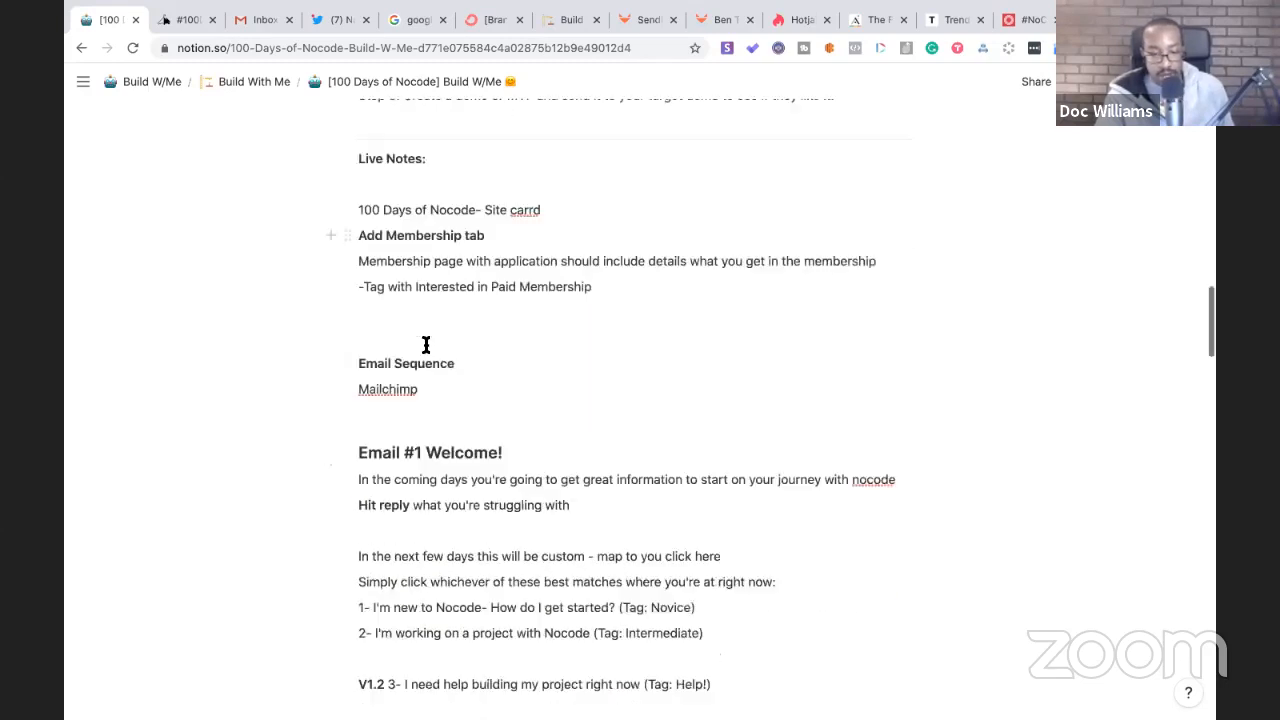
pyautogui.scroll(3, 424, 424)
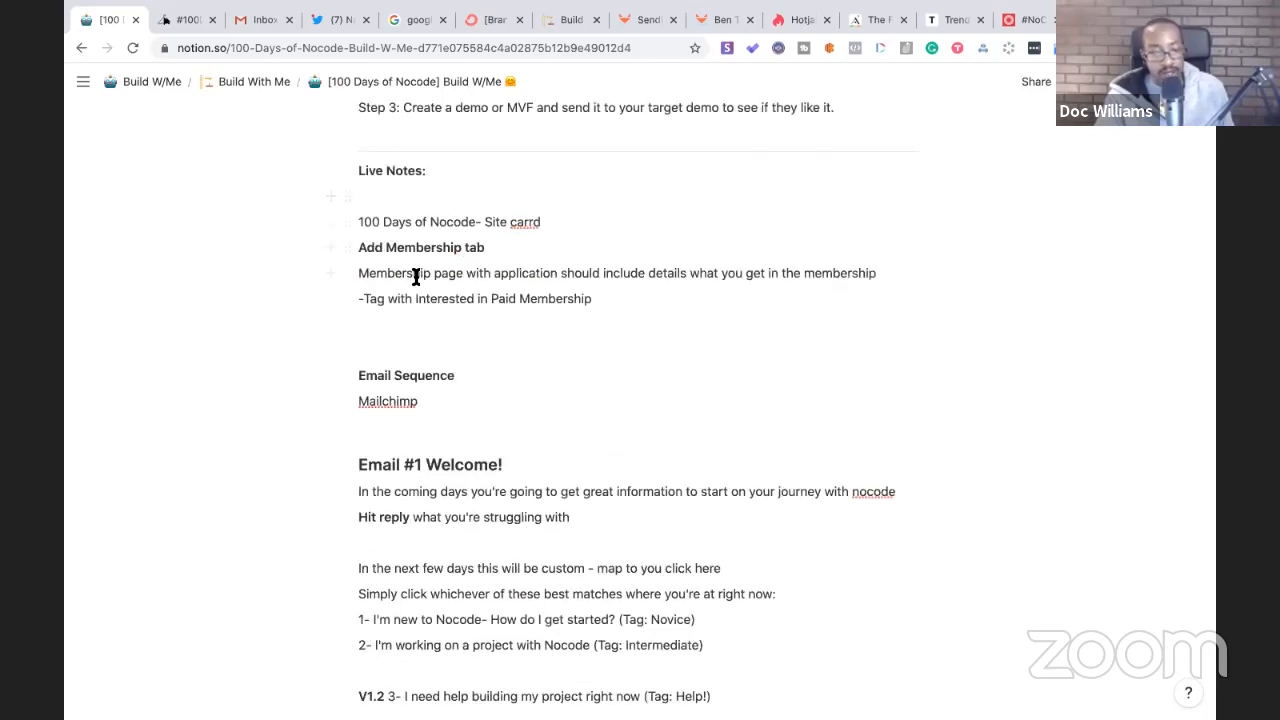
pyautogui.scroll(-4, 486, 509)
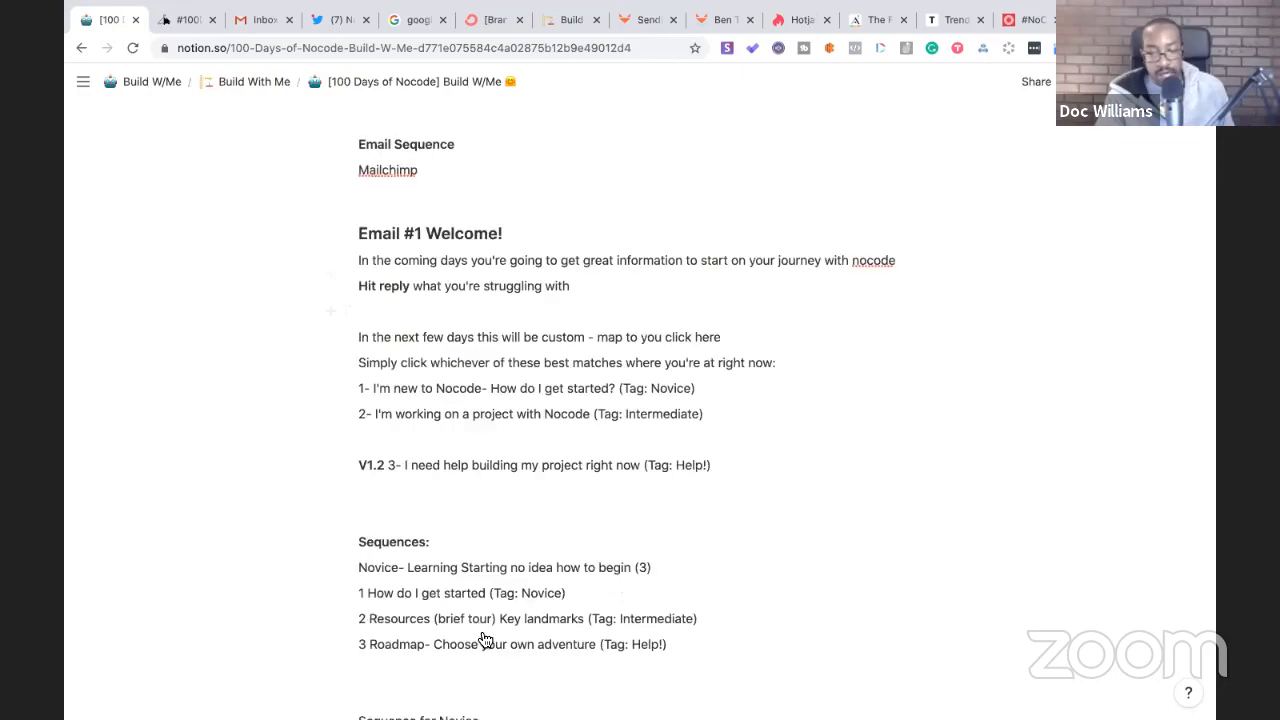
pyautogui.scroll(-15, 486, 643)
pyautogui.scroll(8, 482, 631)
pyautogui.scroll(20, 482, 631)
pyautogui.scroll(3, 482, 631)
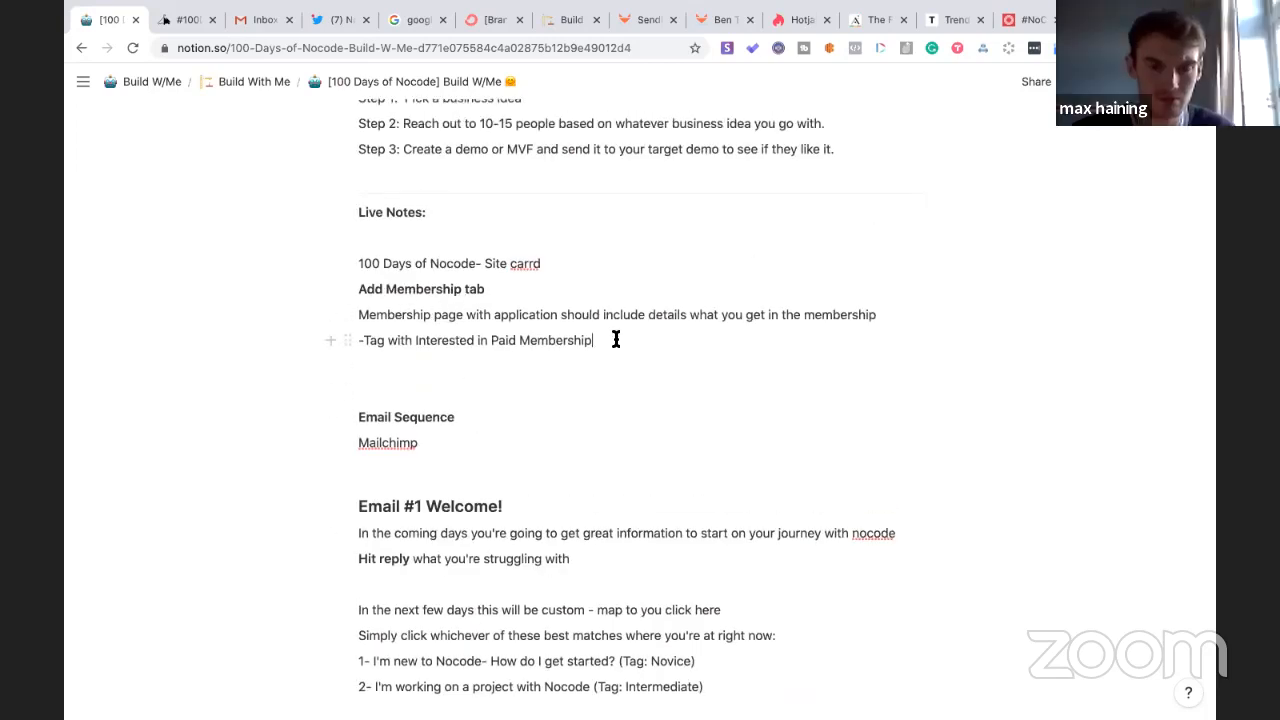
# - Add 'Remember to add: Heatmap (hotjar and cookies), Disclaimer! and GA' below the membership tag note
pyautogui.press('Return')
pyautogui.press('Return')
pyautogui.write('Remember to add')
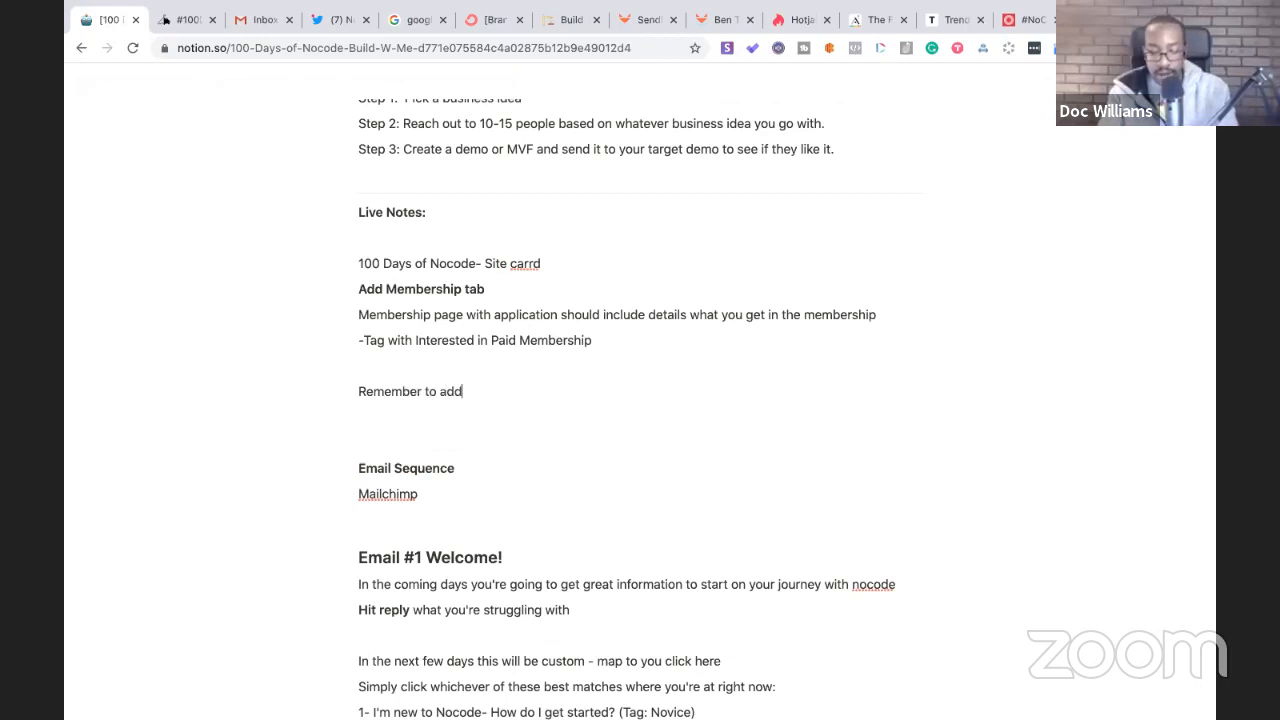
pyautogui.write(': Heatmap (ho')
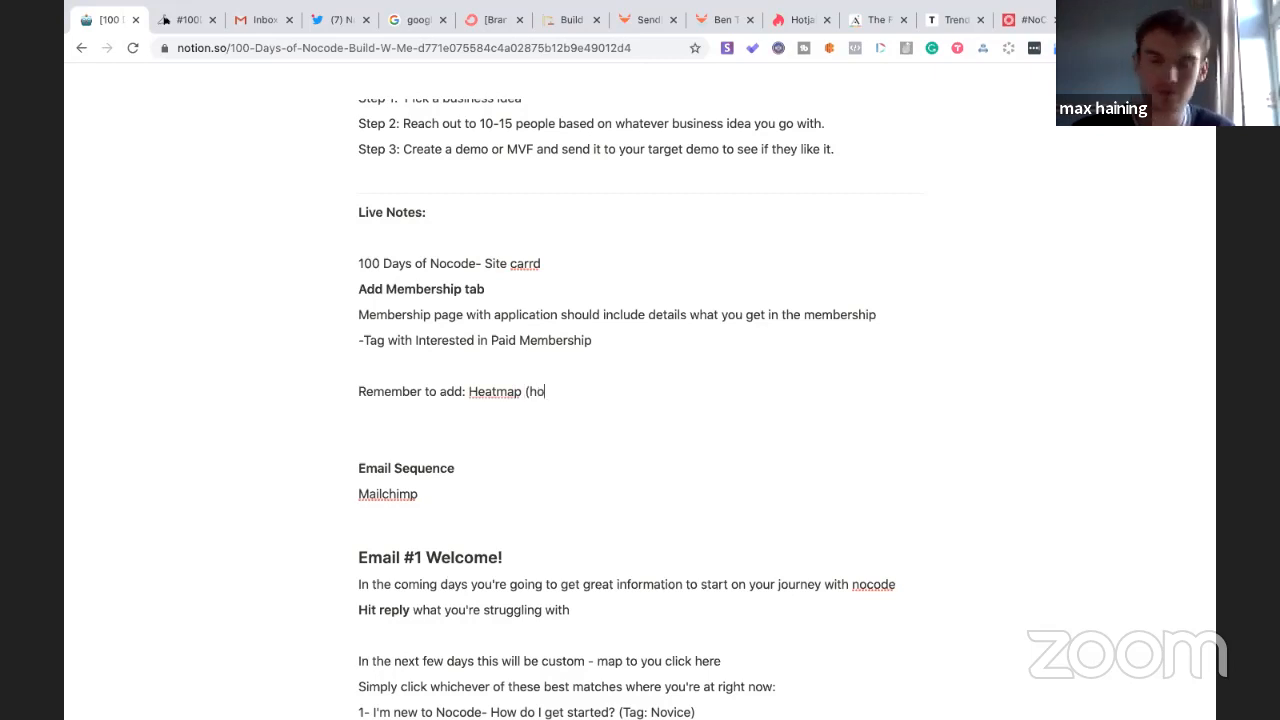
pyautogui.write('tjar')
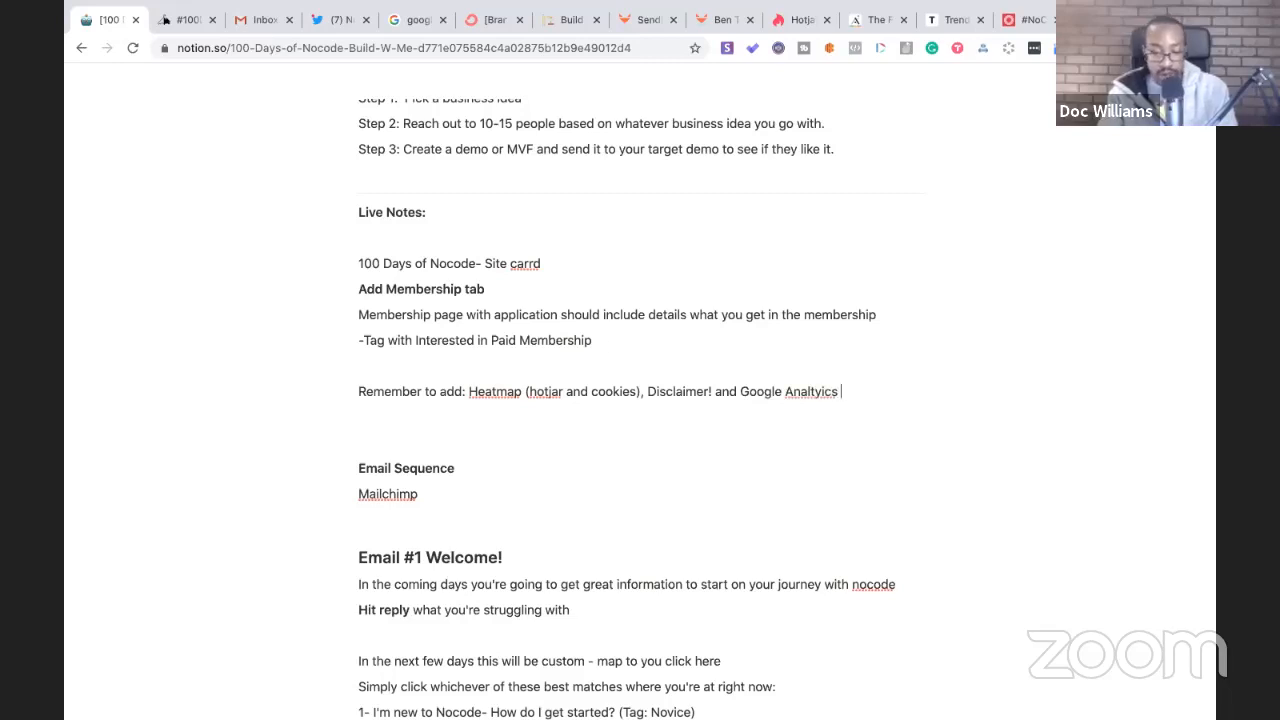
pyautogui.press('BackSpace')
pyautogui.press('Right')
pyautogui.press('Right')
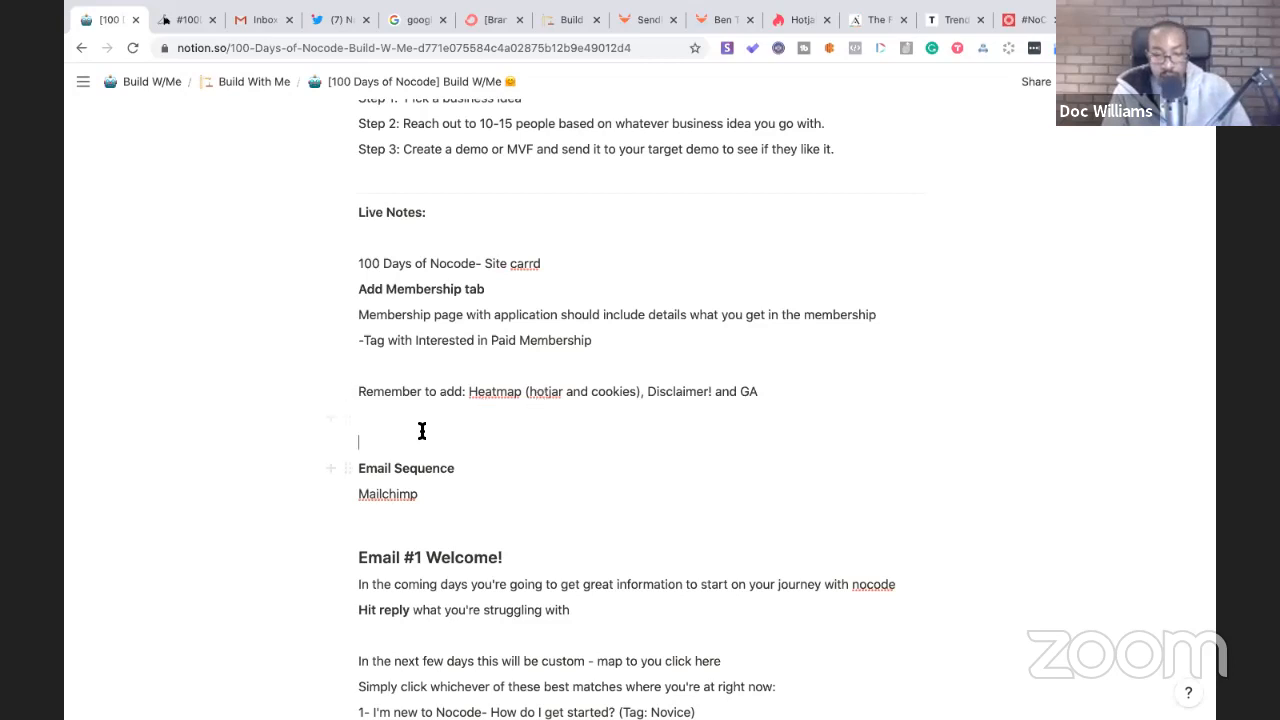
pyautogui.scroll(2, 420, 425)
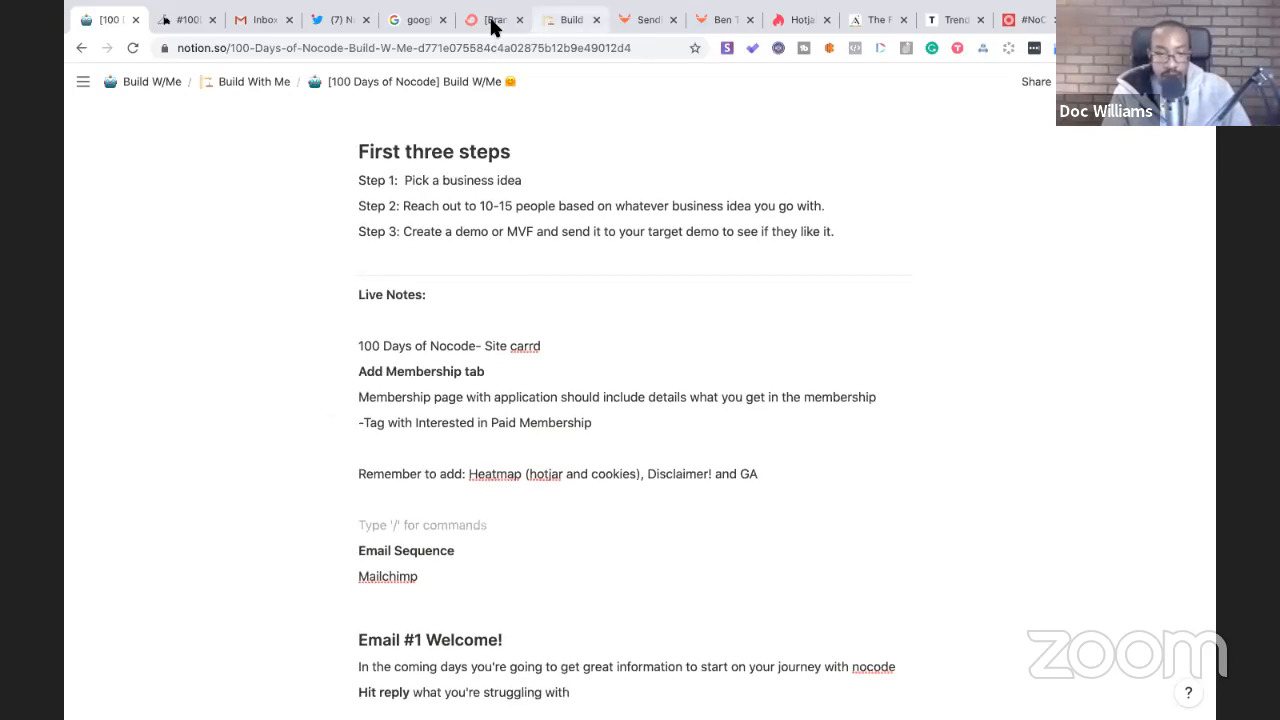
# - Stop the Google stopwatch at 1h 20m 25s 67, screenshot its card, and return to Notion
pyautogui.click(415, 27)
pyautogui.click(250, 366)
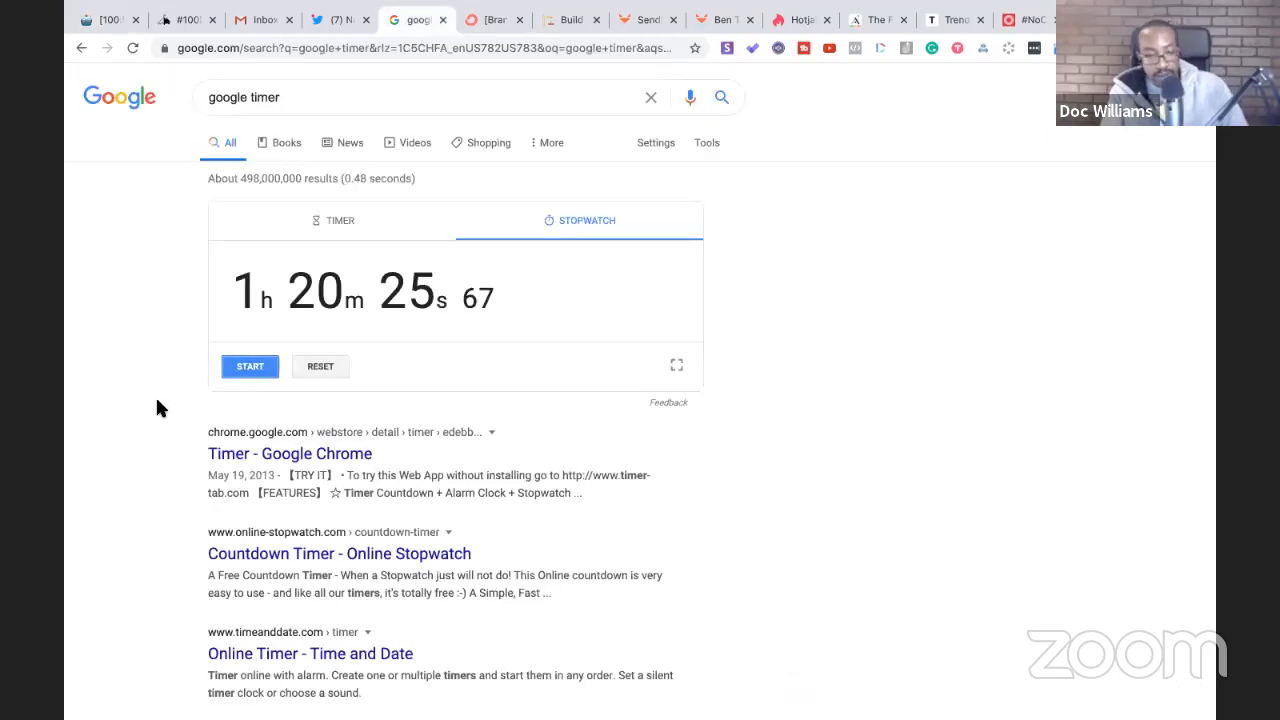
pyautogui.press('super+shift+4')
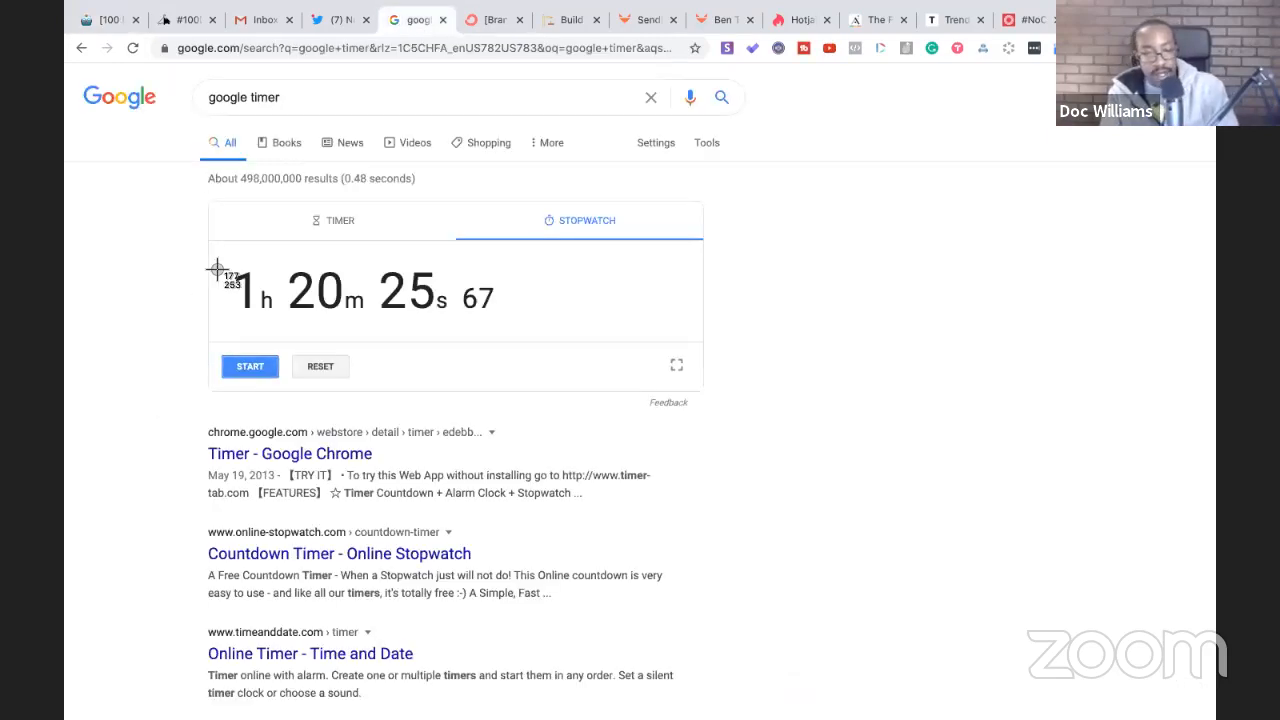
pyautogui.moveTo(207, 205); pyautogui.dragTo(712, 395)
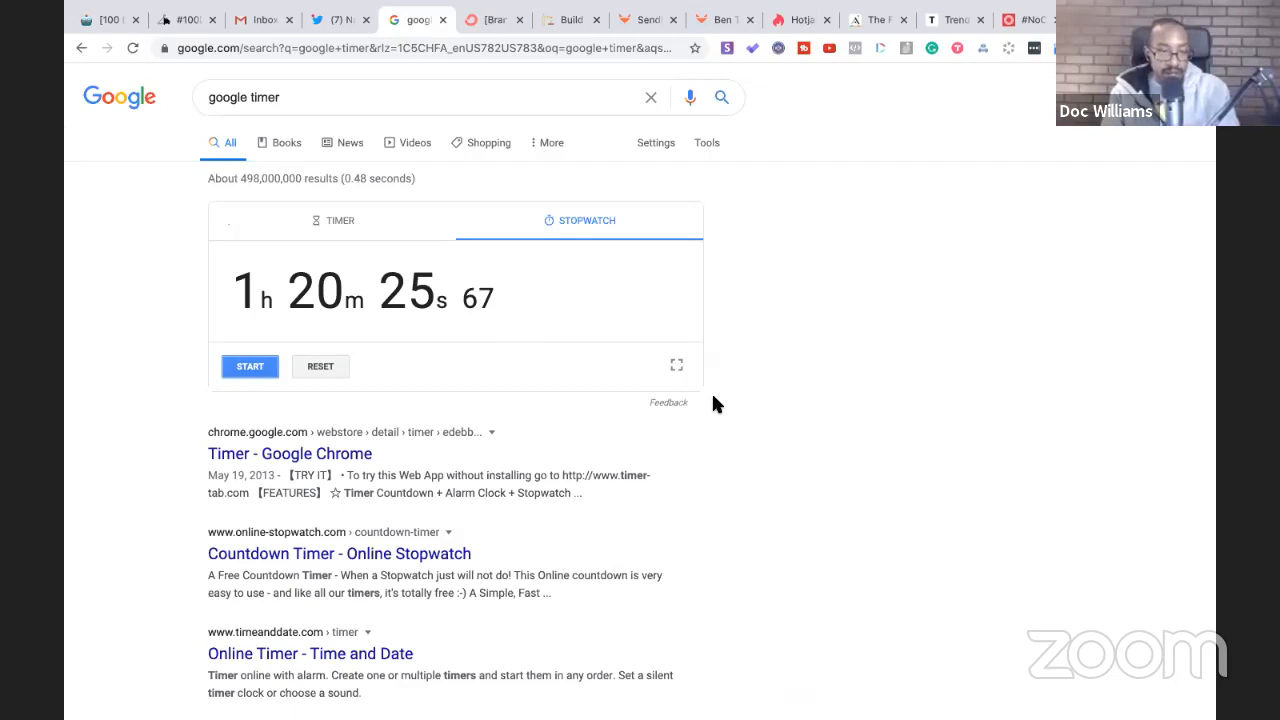
pyautogui.click(106, 24)
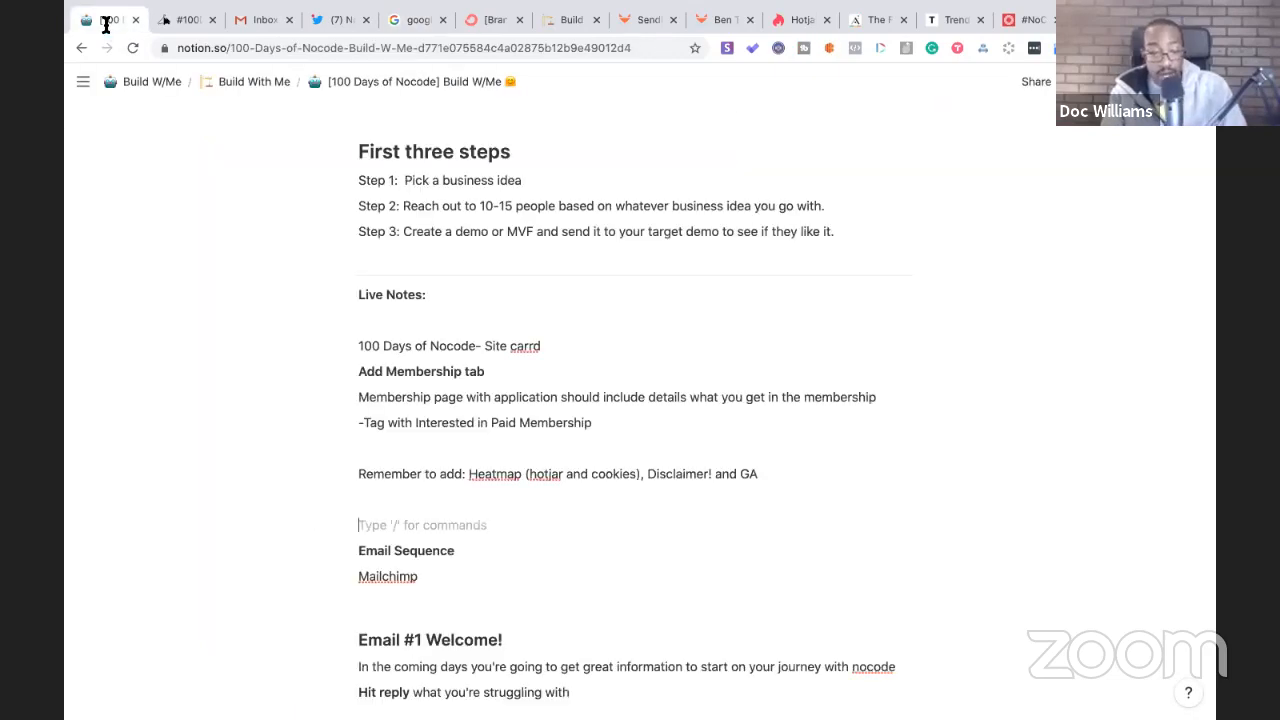
# - Insert the stopwatch screenshot as an image block above 'Brief description of the tool'
pyautogui.scroll(-10, 340, 300)
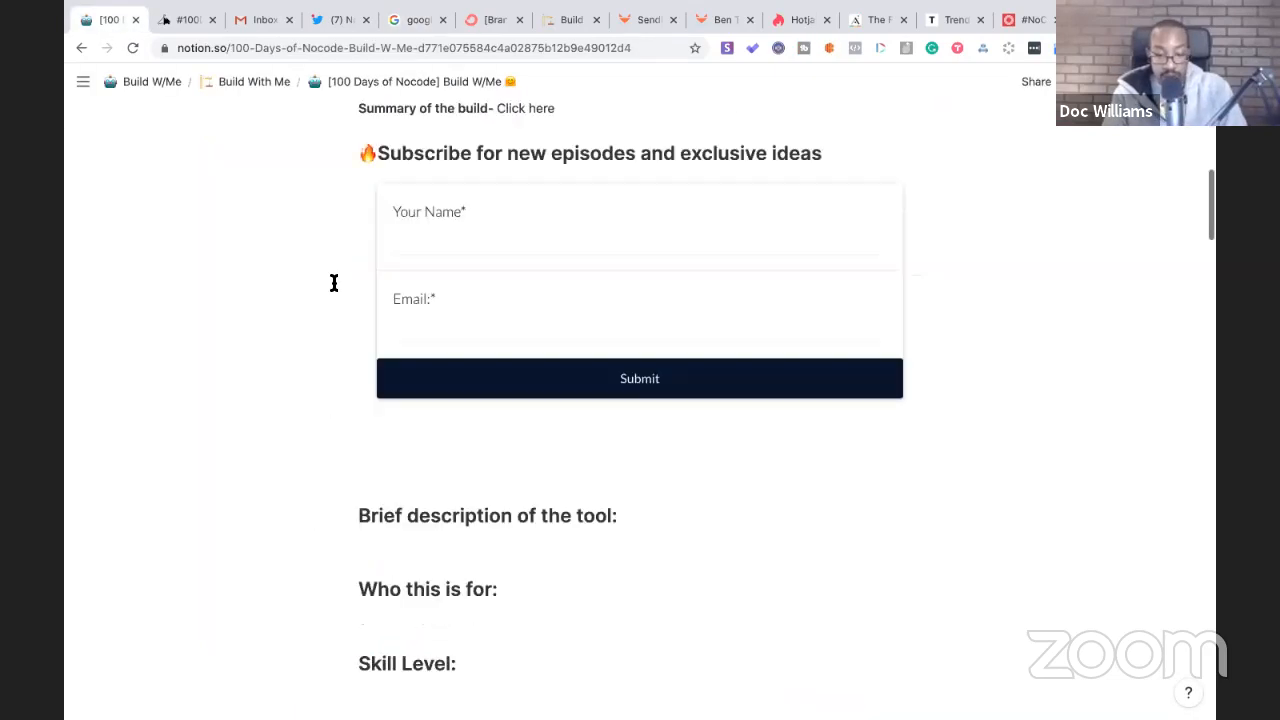
pyautogui.click(352, 320)
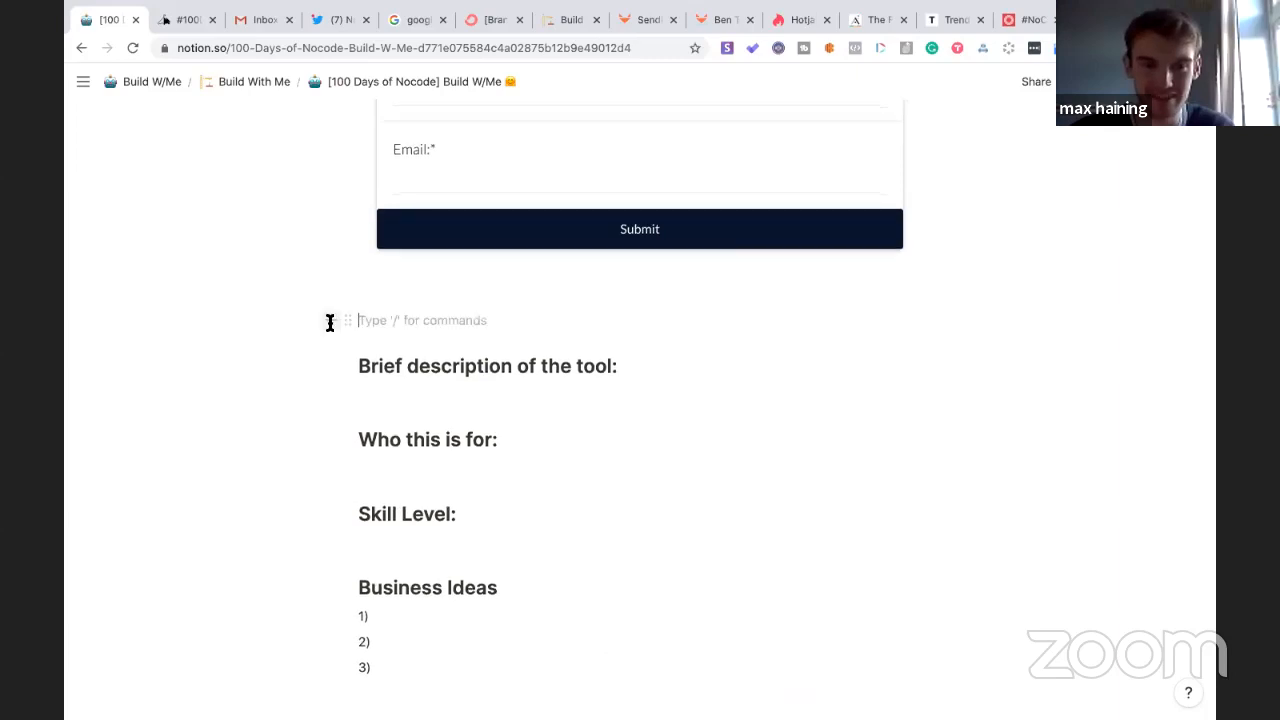
pyautogui.write('/')
pyautogui.scroll(-3, 443, 497)
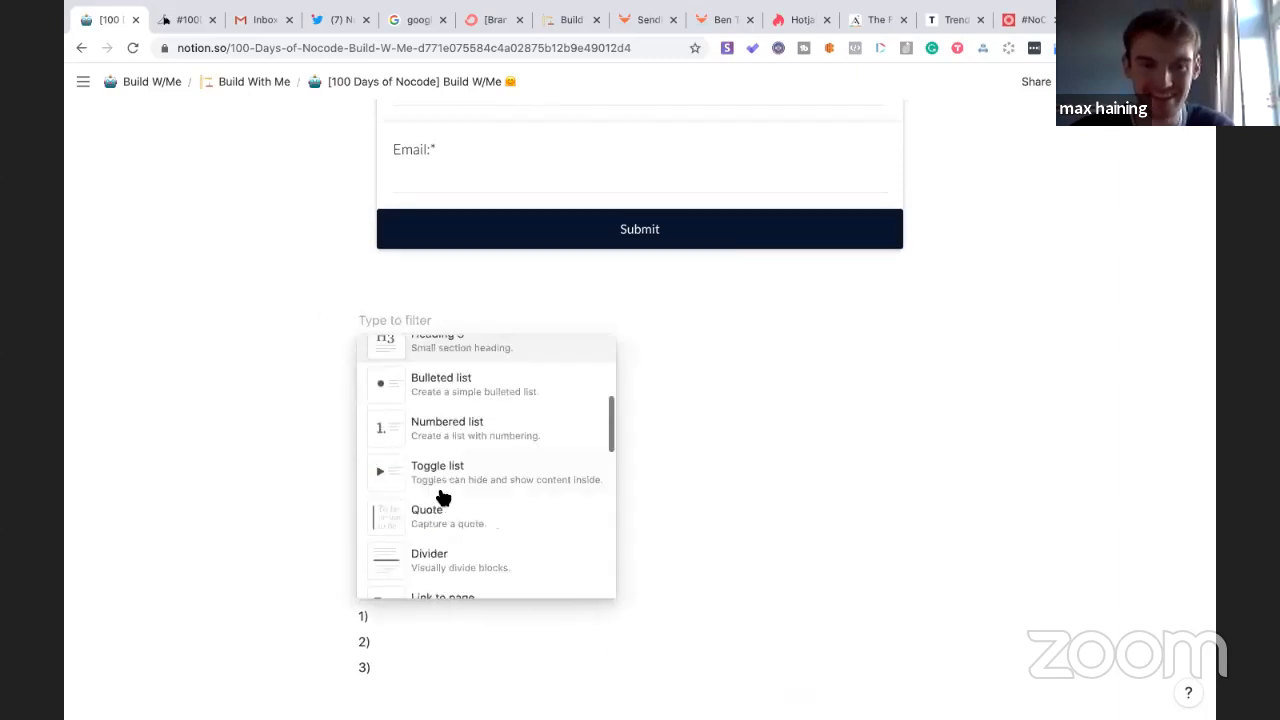
pyautogui.scroll(-10, 443, 497)
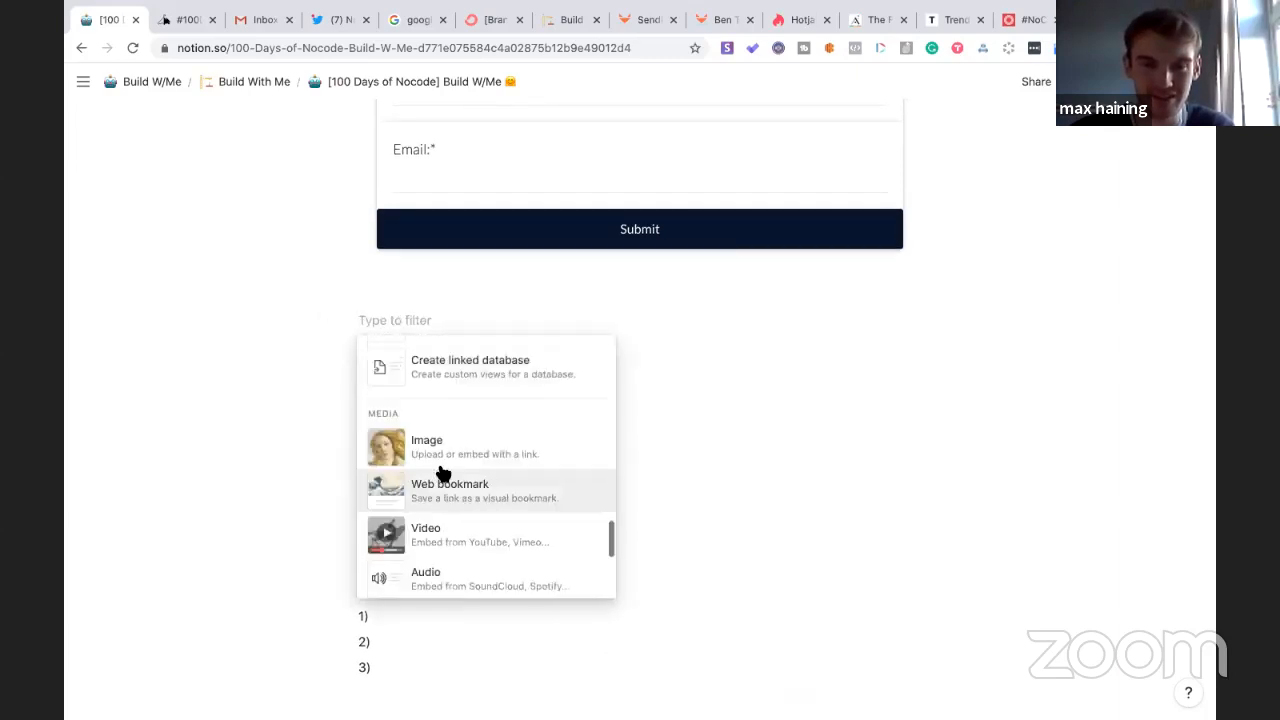
pyautogui.click(443, 458)
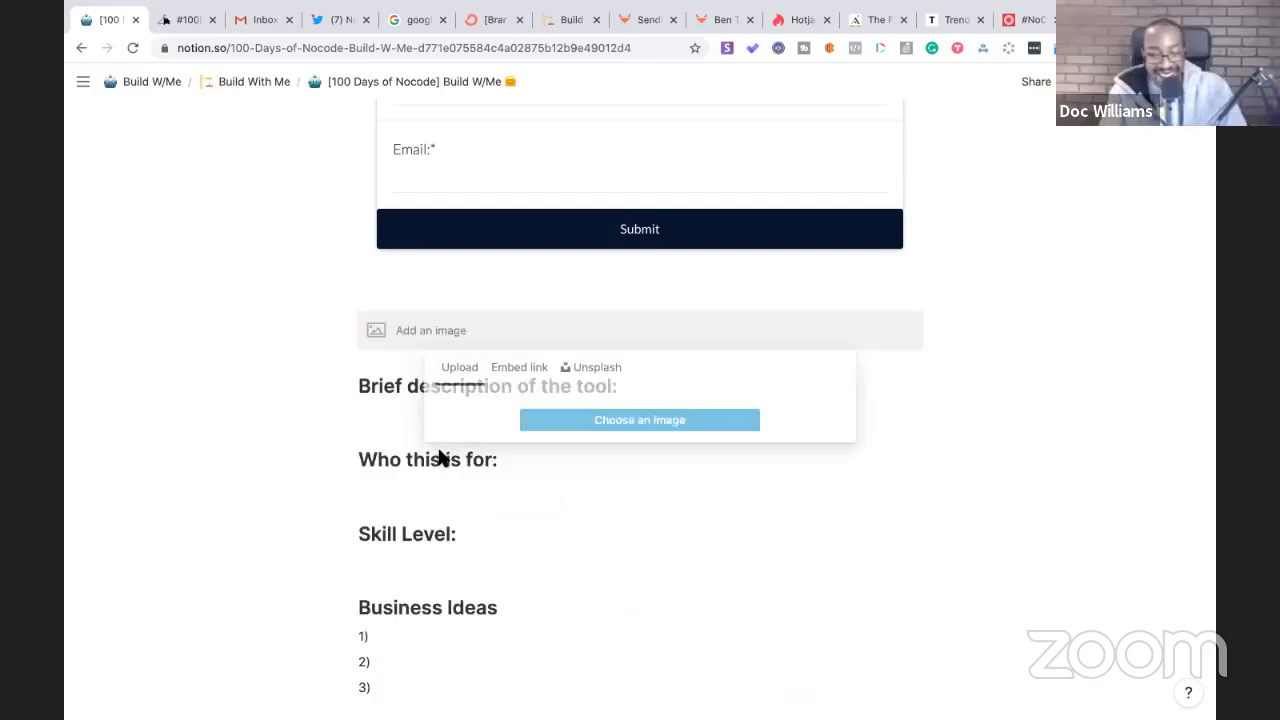
pyautogui.click(603, 422)
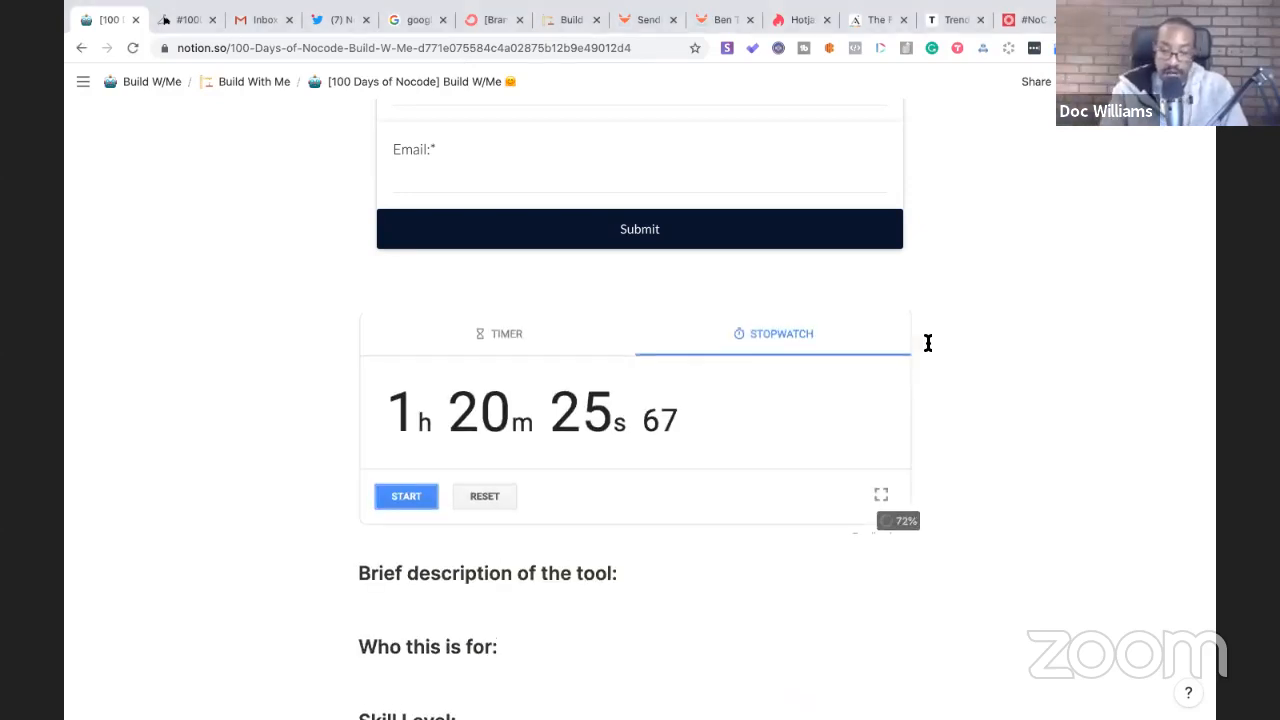
# - Make the stopwatch image slightly narrower by dragging its right edge
pyautogui.moveTo(908, 437)
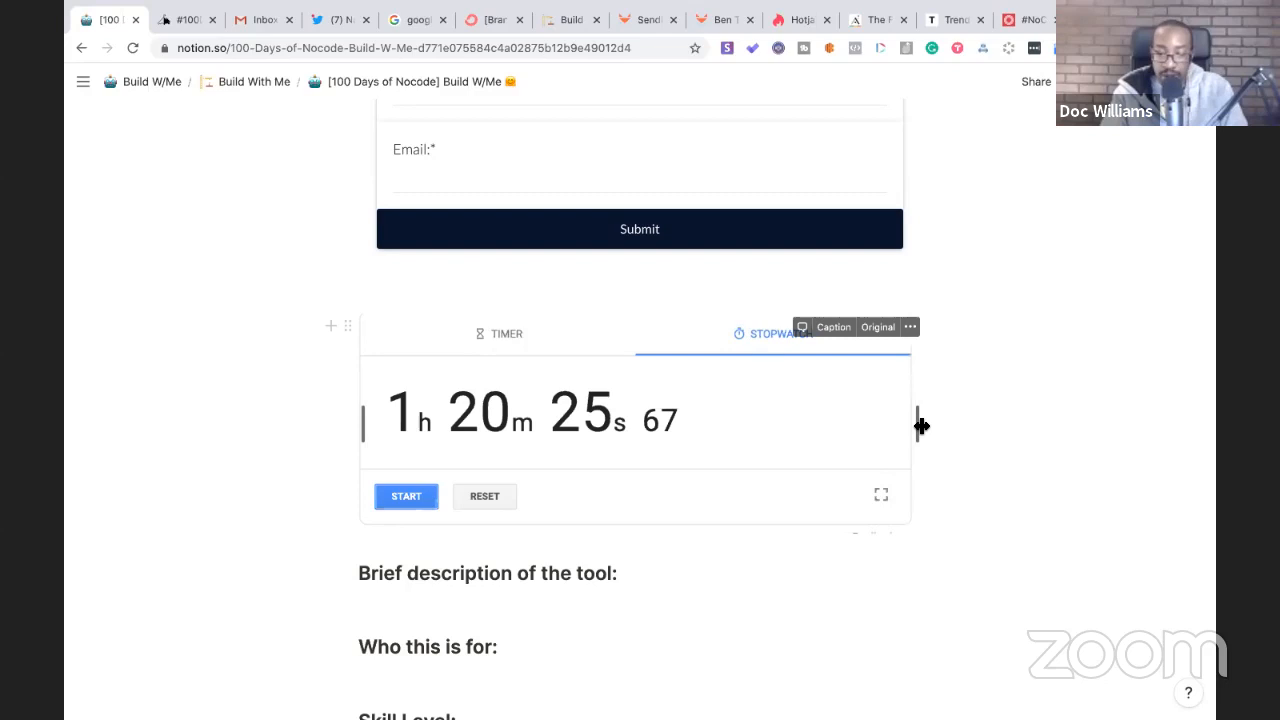
pyautogui.moveTo(901, 430); pyautogui.dragTo(887, 417)
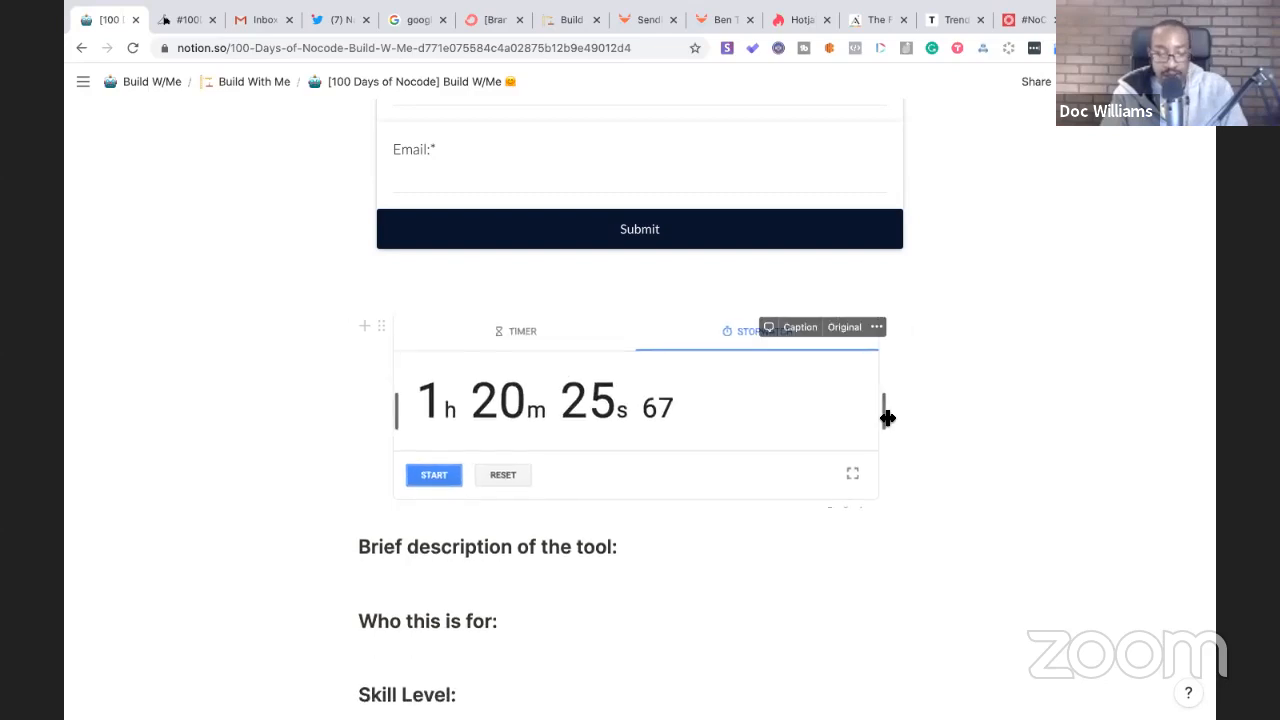
pyautogui.click(682, 578)
pyautogui.scroll(-5, 682, 578)
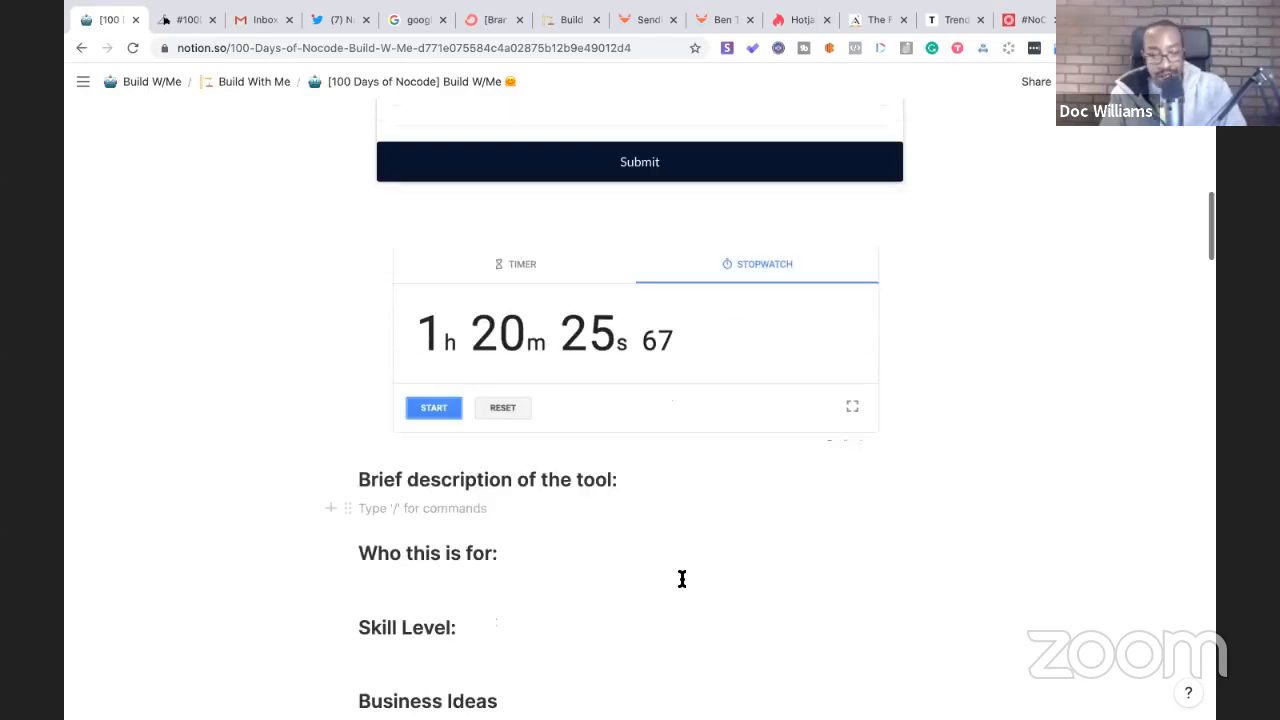
pyautogui.scroll(-20, 682, 578)
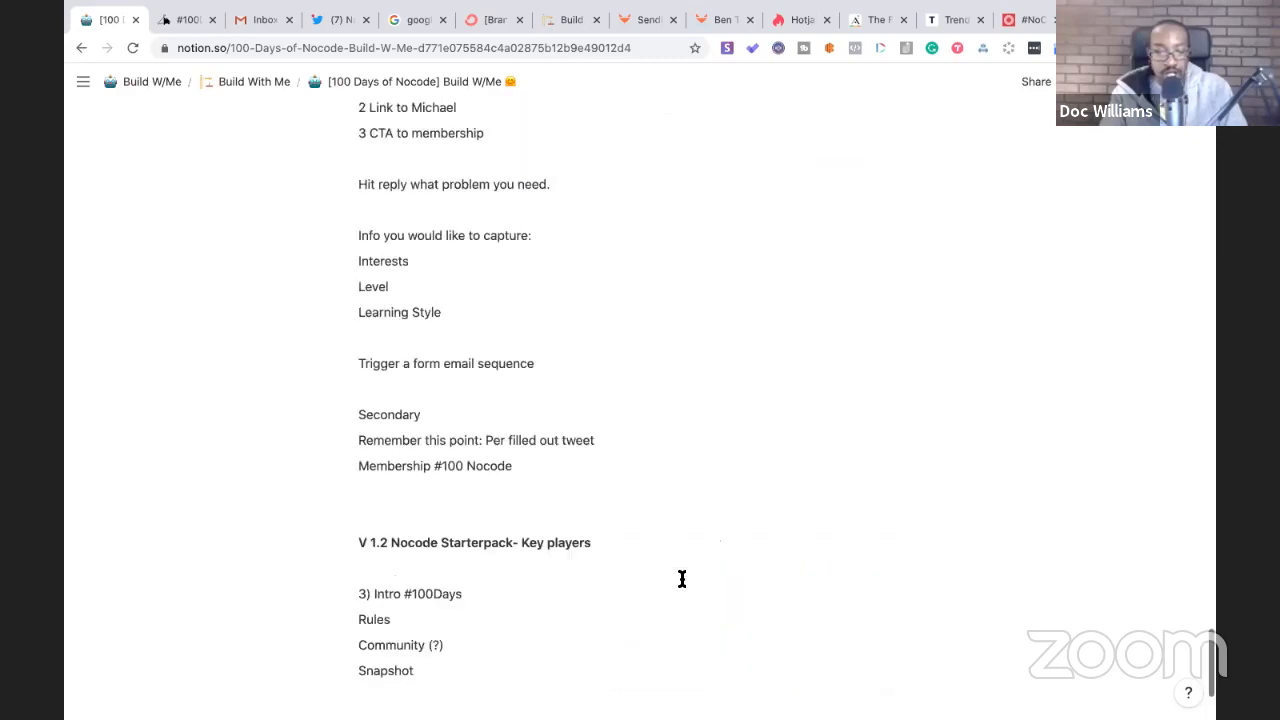
# - Scroll to the top of Build W/Me and select the notion.so URL in the address bar
pyautogui.scroll(20, 682, 578)
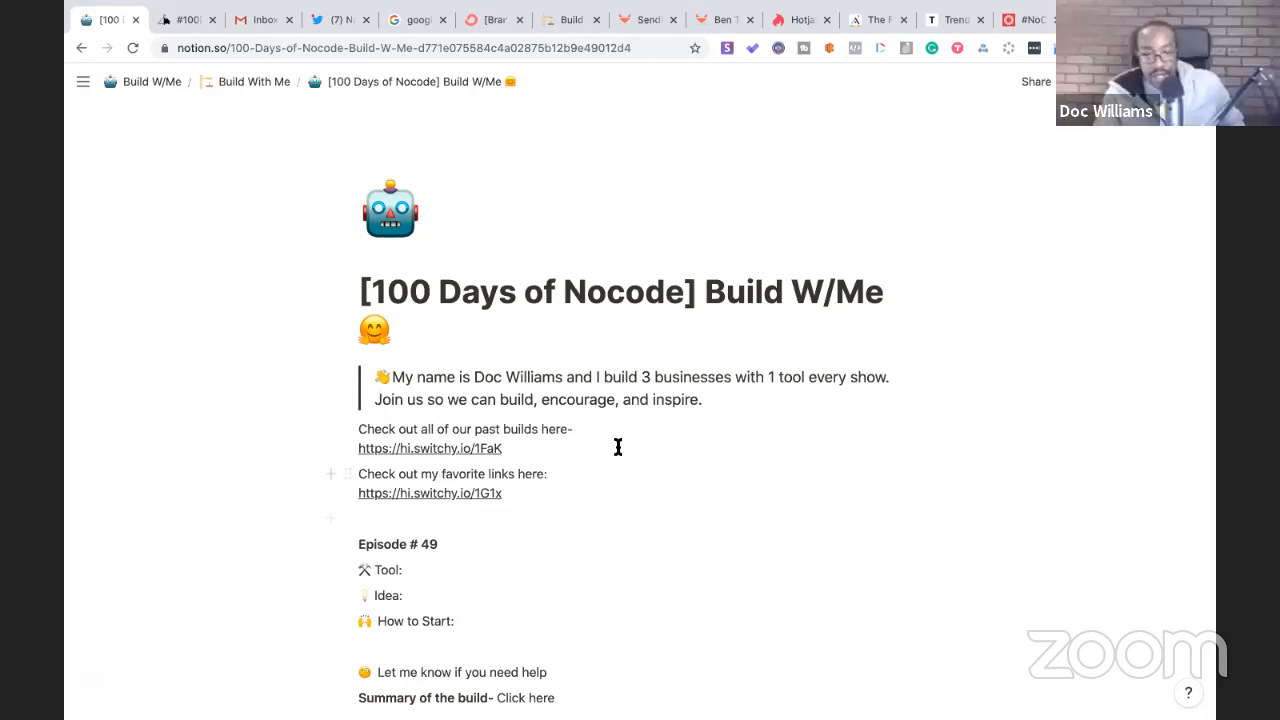
pyautogui.click(654, 58)
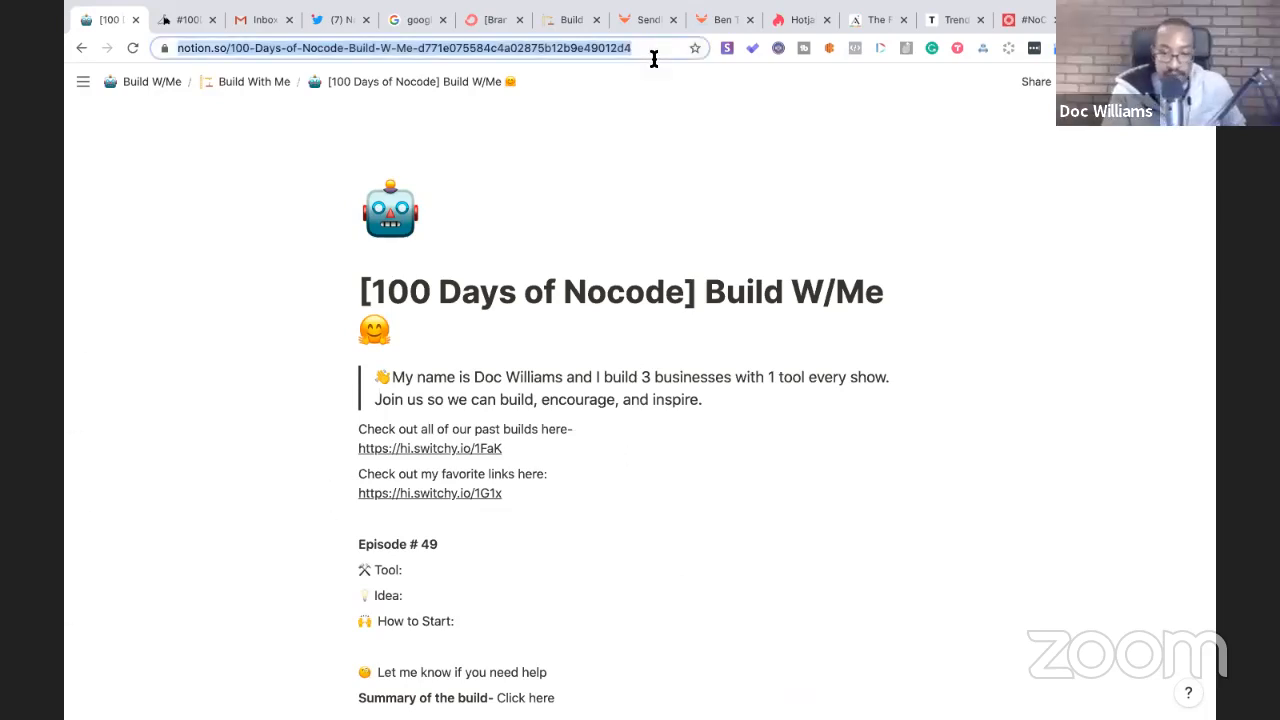